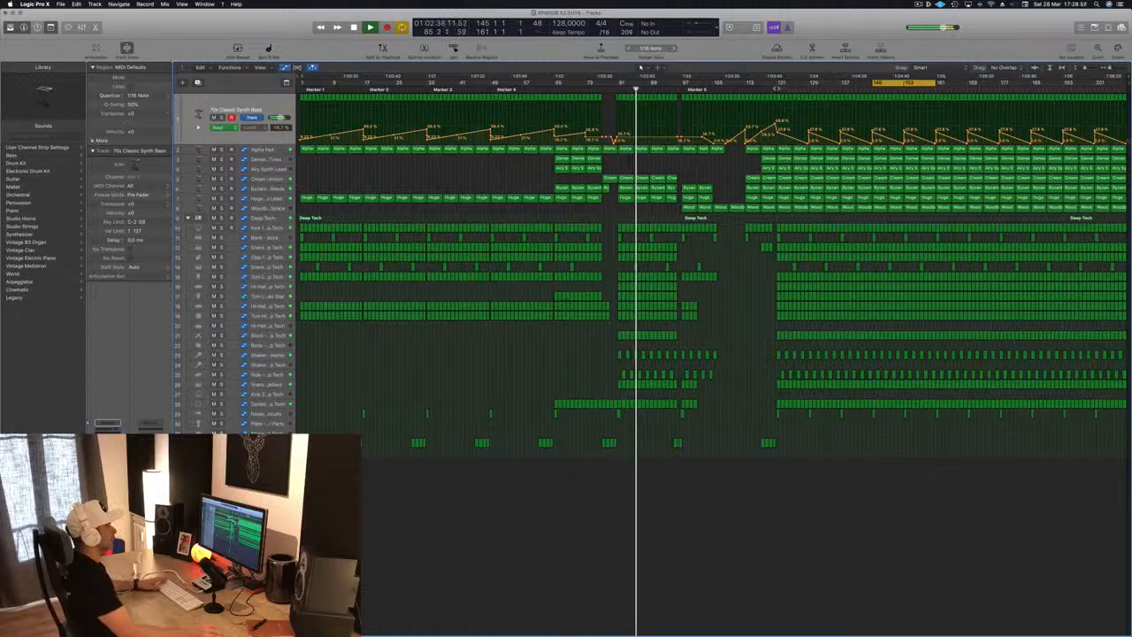
# Step: Play from bar 121 and listen to the Woodblock Space track soloed, ending with the solo off and playback stopped
pyautogui.click(777, 88)
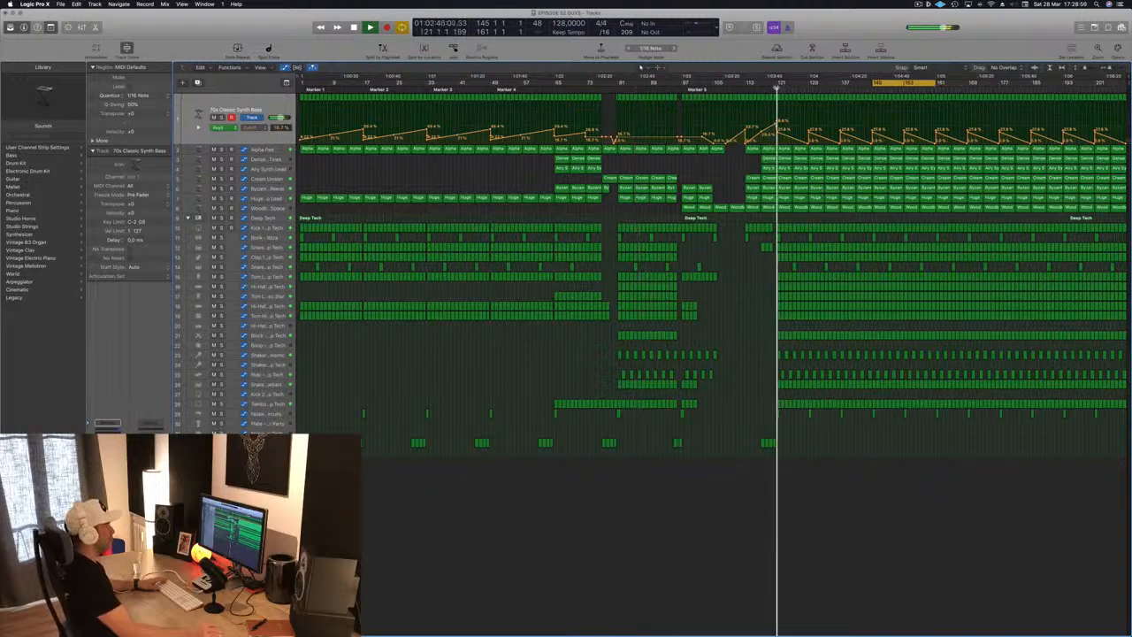
pyautogui.click(276, 209)
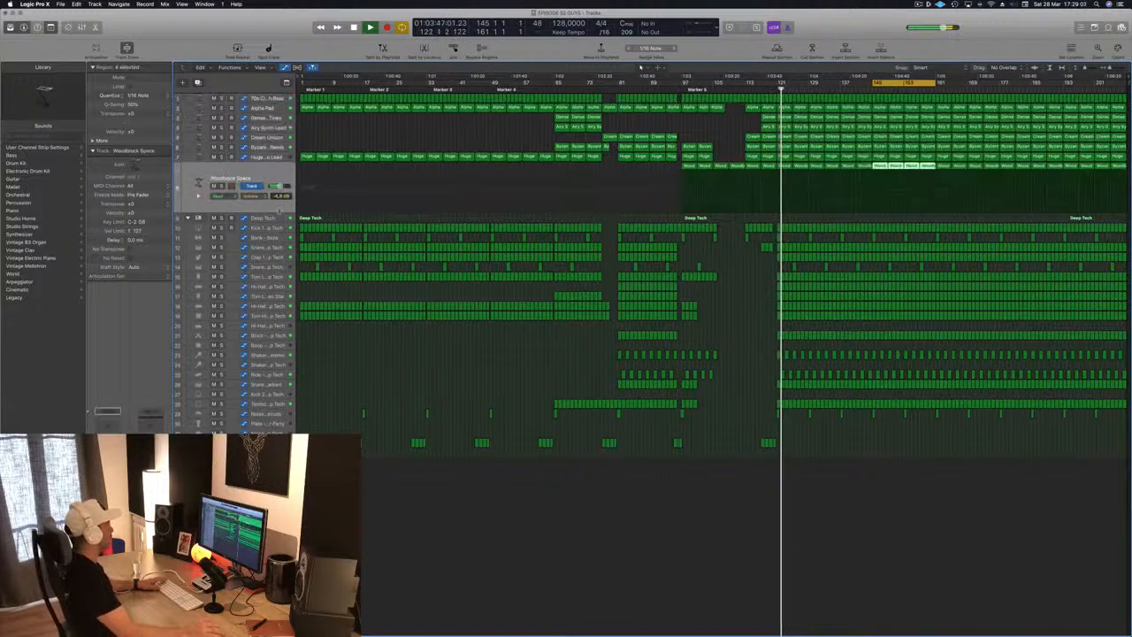
pyautogui.press('s')
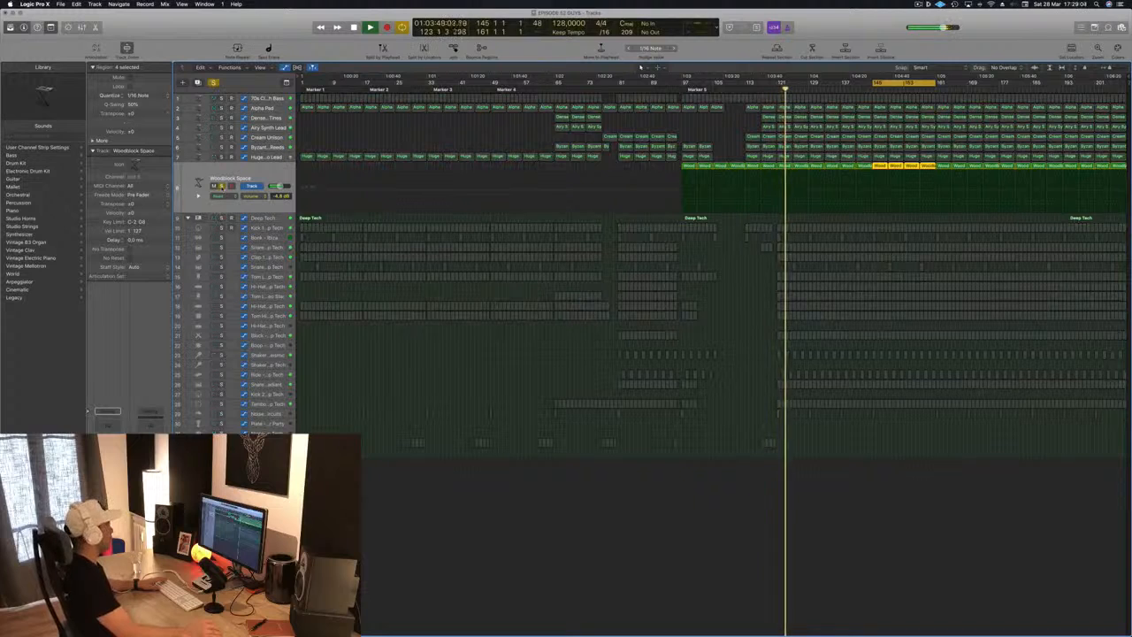
pyautogui.press('s')
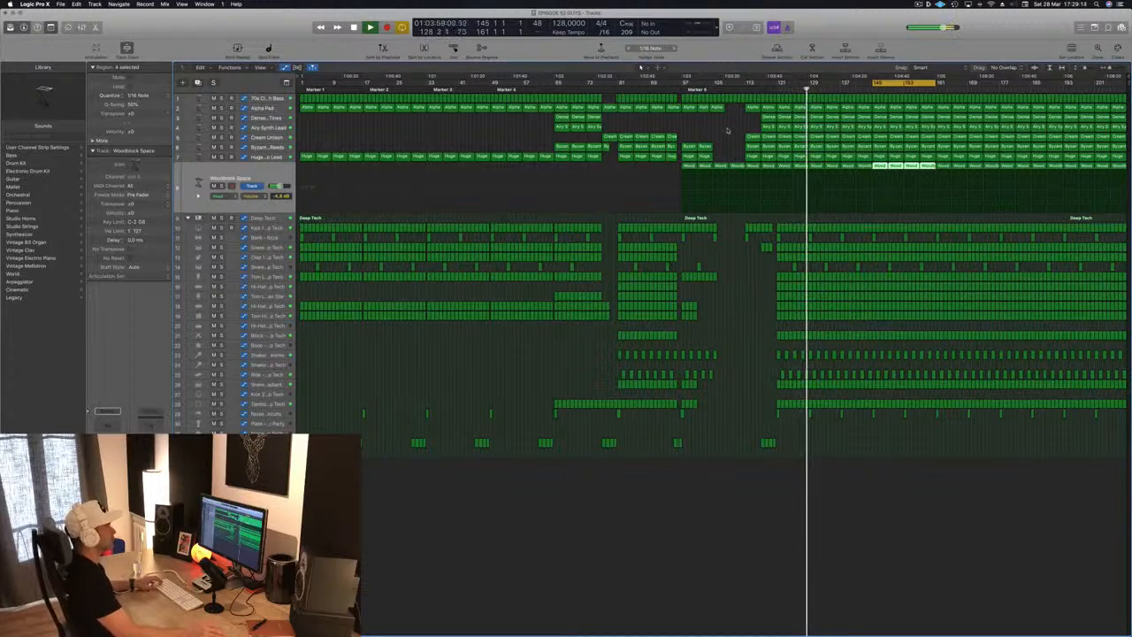
pyautogui.press('space')
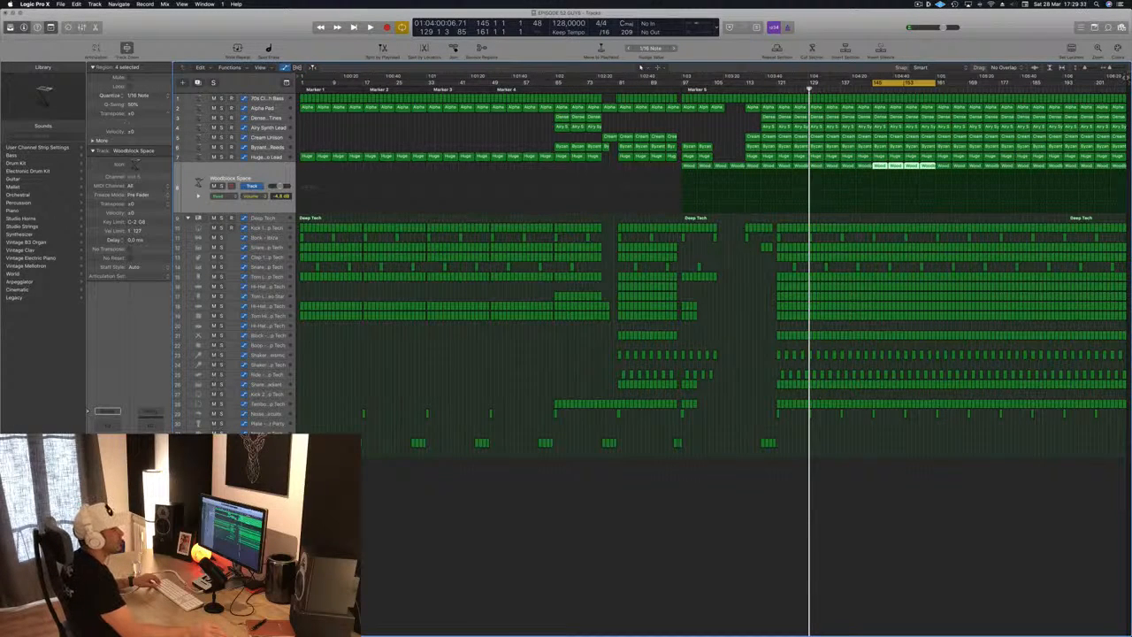
# Step: Set the cycle range to bars 1 through 33 and play the intro
pyautogui.click(1128, 79)
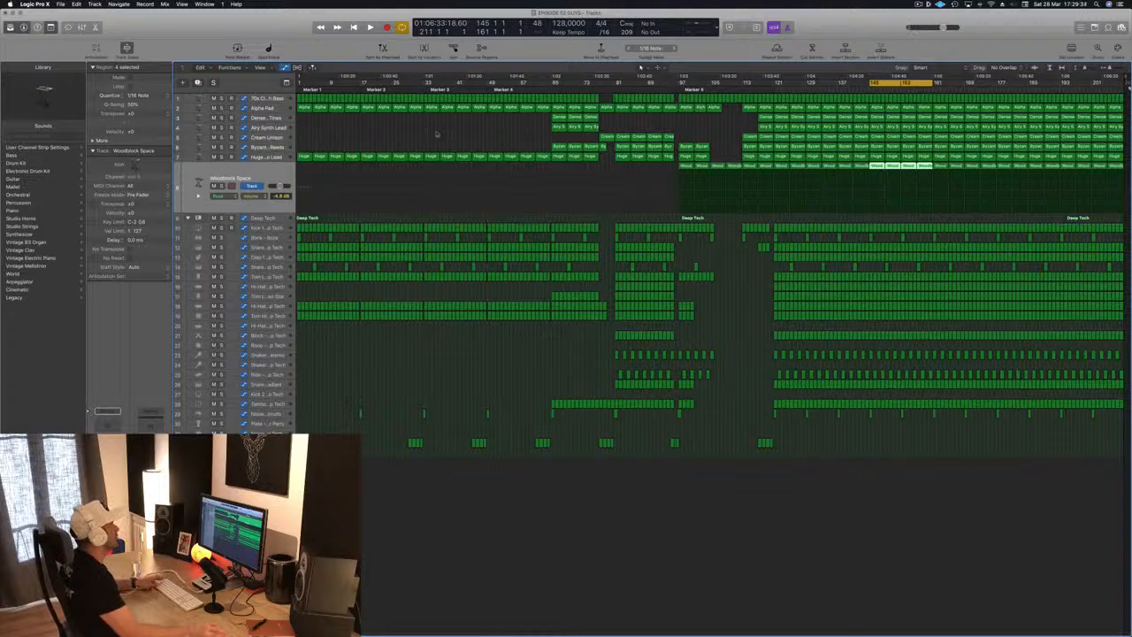
pyautogui.moveTo(301, 80); pyautogui.dragTo(428, 83)
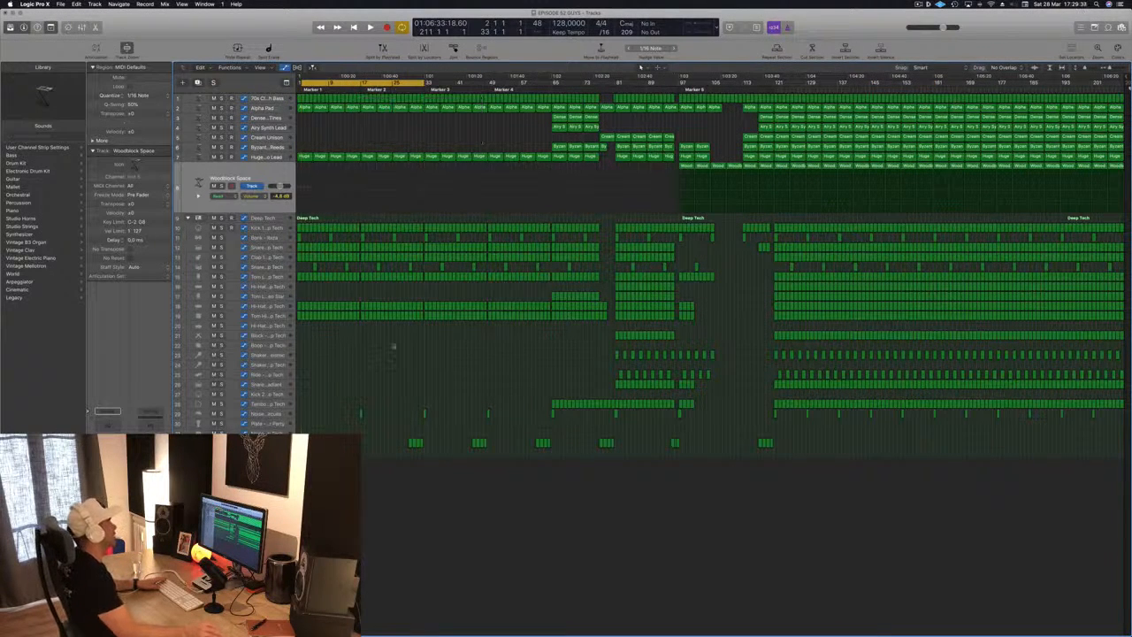
pyautogui.press('space')
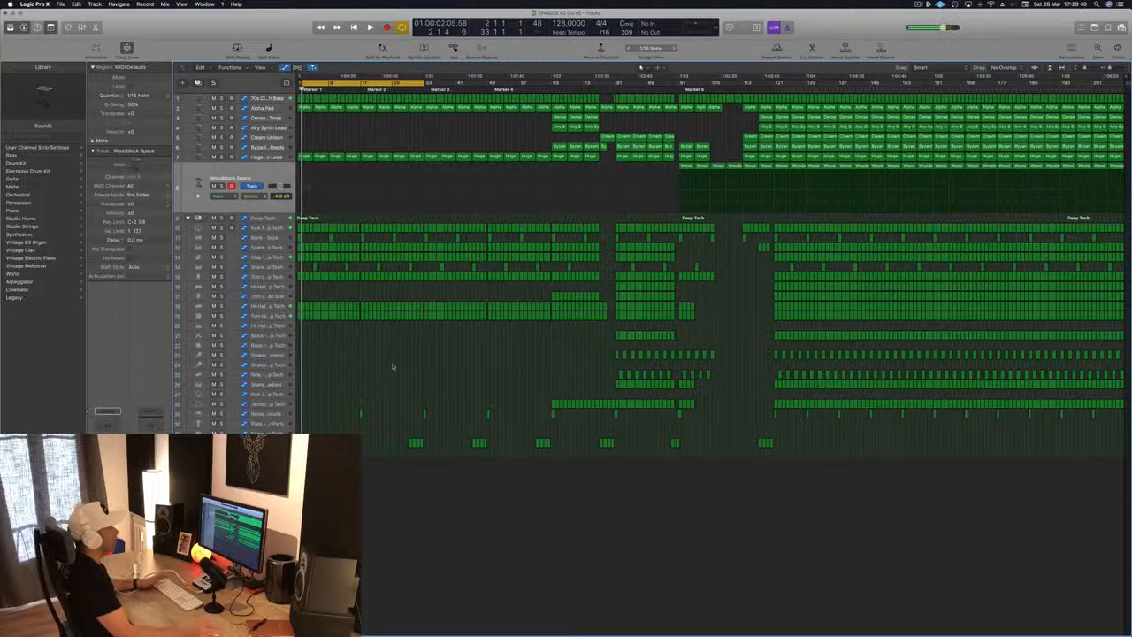
# Step: Examine the intro regions around bars 1 to 33 while listening, then select the Huge Echo Lead track
pyautogui.press('super+Right')
pyautogui.press('super+Right')
pyautogui.press('super+Right')
pyautogui.press('super+Right')
pyautogui.press('super+Right')
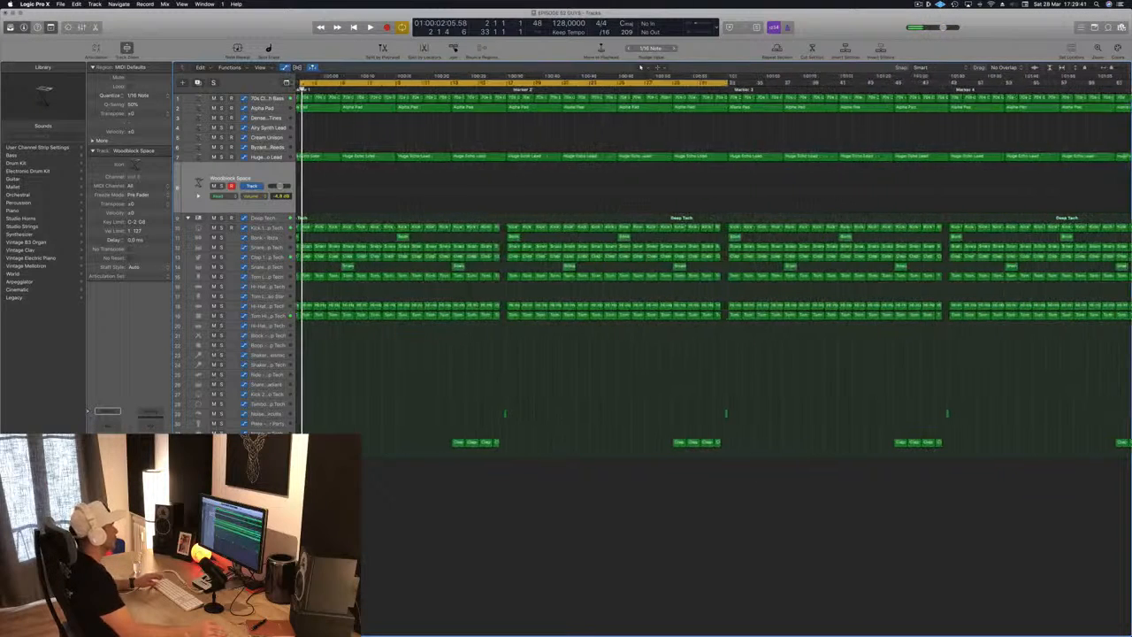
pyautogui.hscroll(-2, 335, 98)
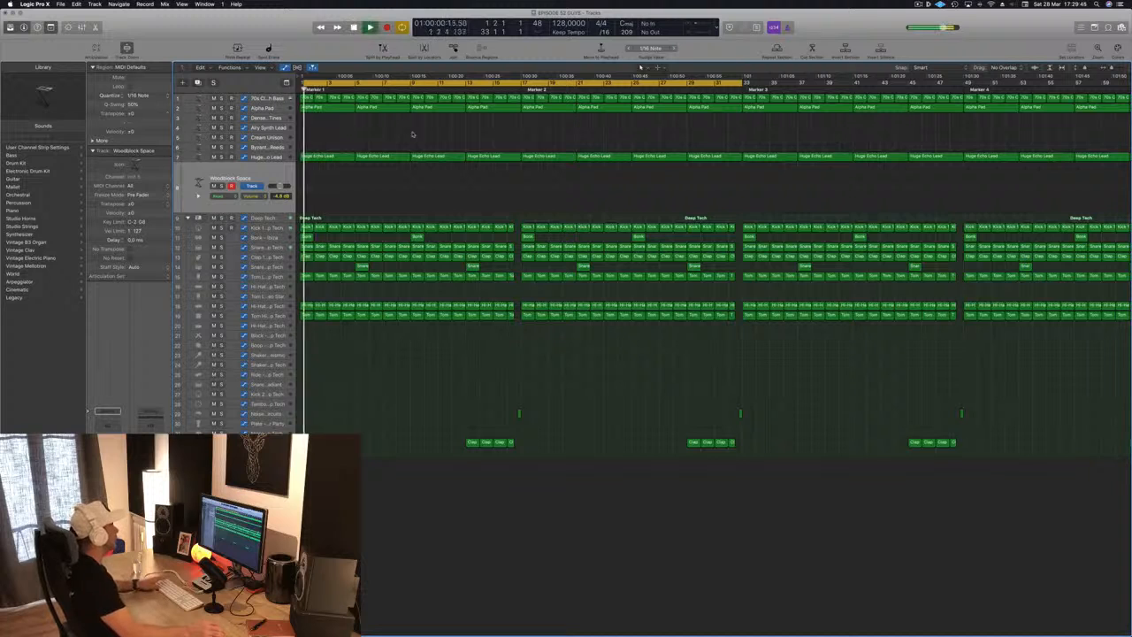
pyautogui.press('super+Left')
pyautogui.press('super+Left')
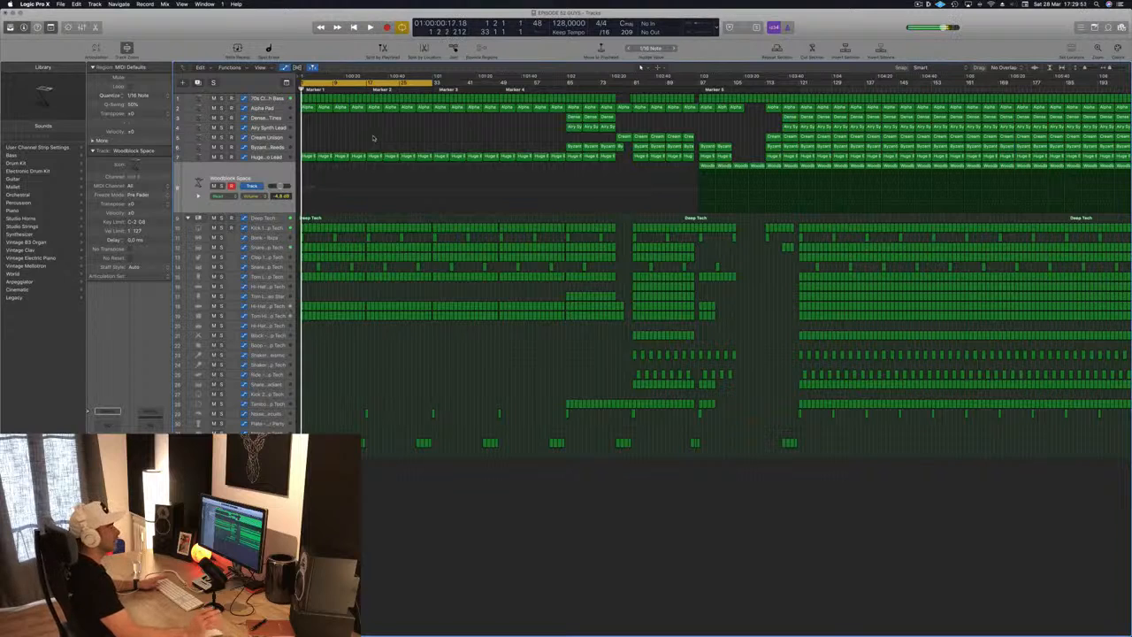
pyautogui.press('super+Right')
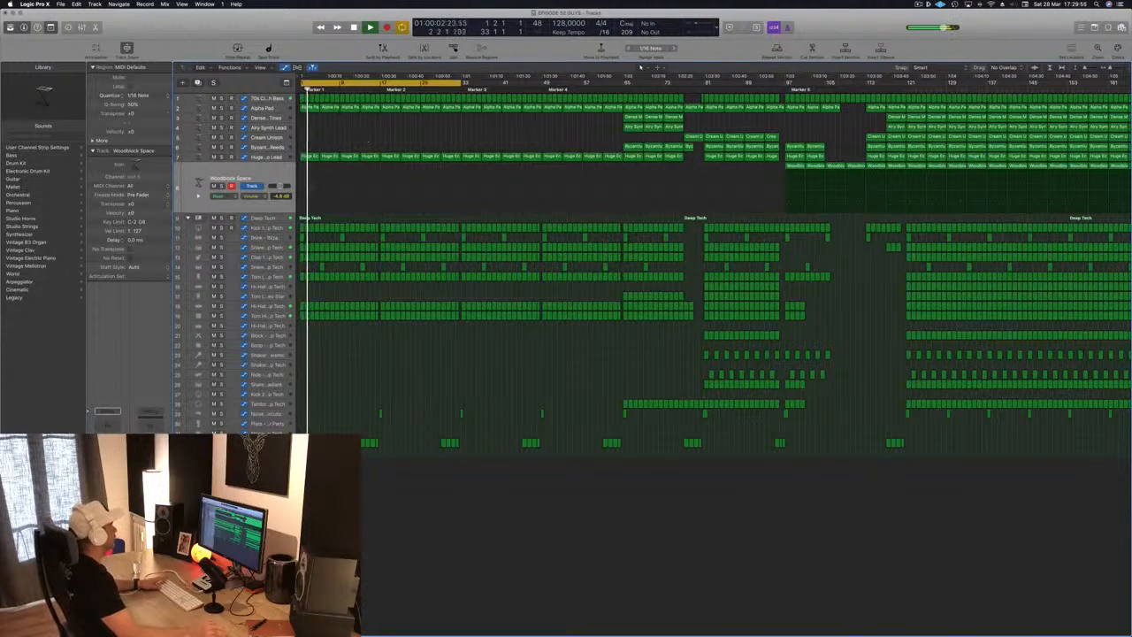
pyautogui.click(280, 157)
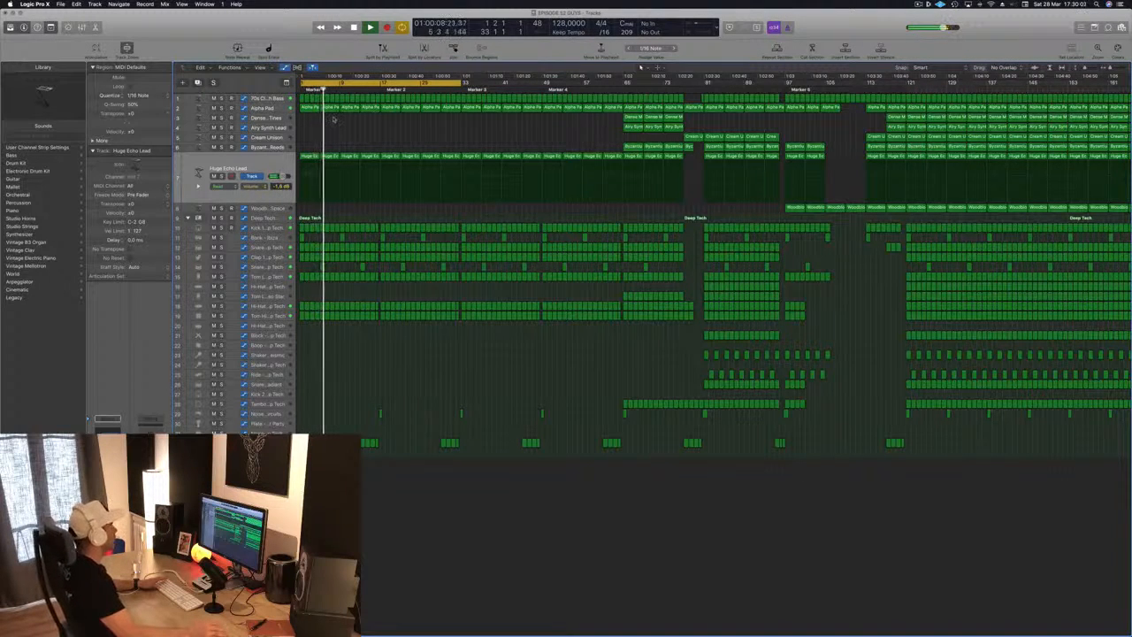
# Step: Delete the Alpha Pad regions in bars 1 to 16 and play the intro from the start
pyautogui.click(276, 107)
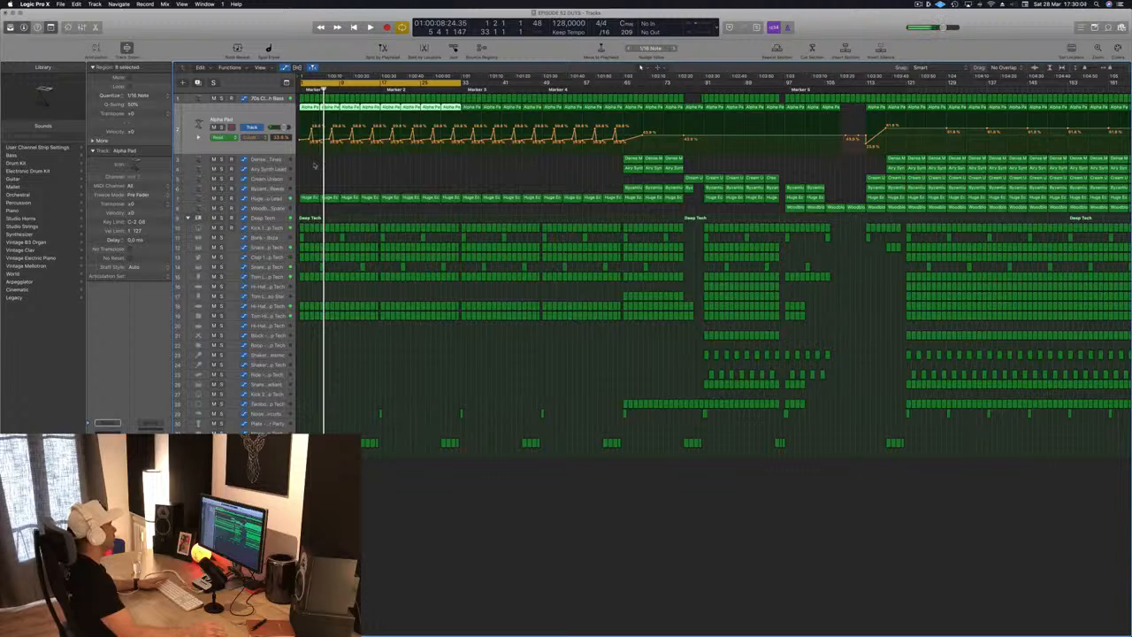
pyautogui.moveTo(314, 165); pyautogui.dragTo(369, 110)
pyautogui.press('Delete')
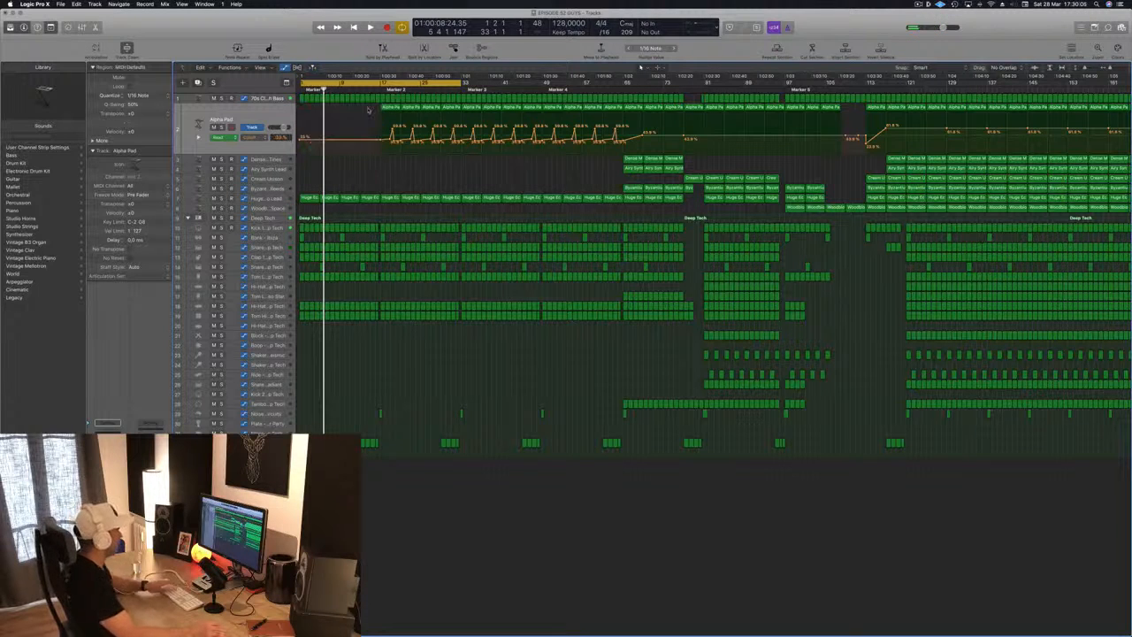
pyautogui.press('Return')
pyautogui.press('space')
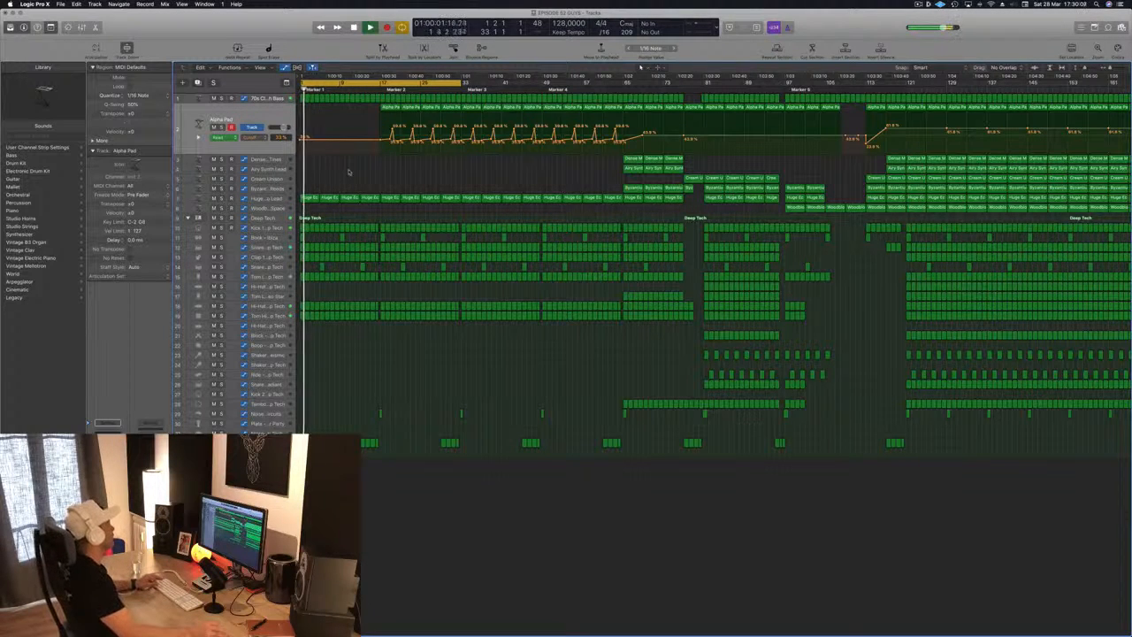
# Step: Stop playback and restore the deleted Alpha Pad regions in the first 16 bars
pyautogui.press('Return')
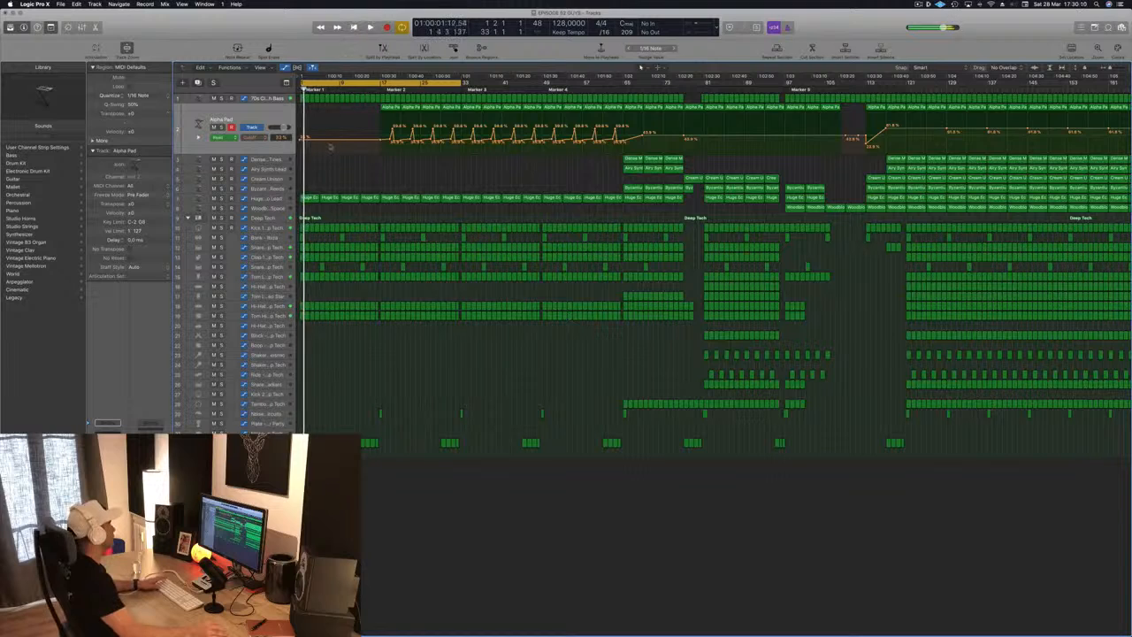
pyautogui.press('space')
pyautogui.press('super+v')
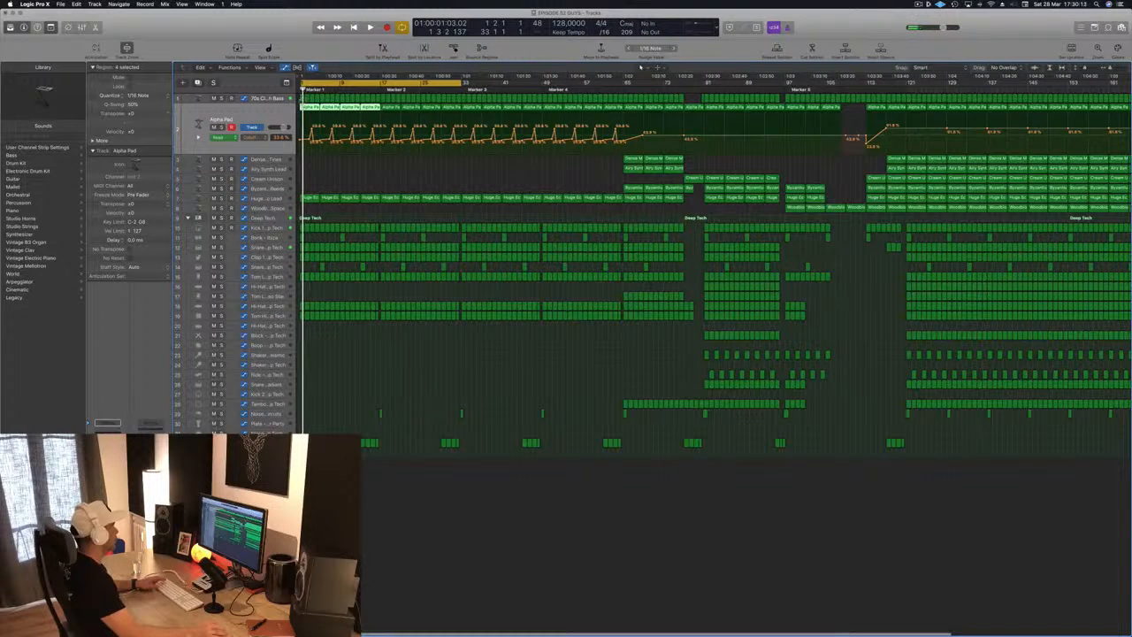
# Step: Delete the 70s Classic Synth Bass regions in bars 1 to 16 and play the intro
pyautogui.moveTo(306, 95); pyautogui.dragTo(371, 101)
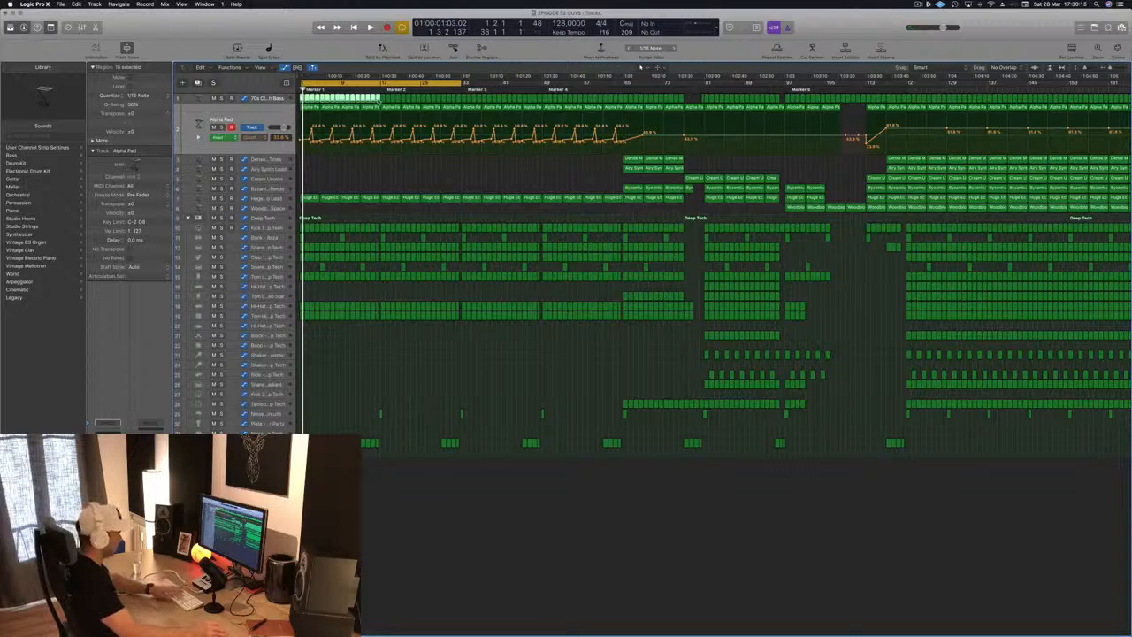
pyautogui.click(336, 104)
pyautogui.press('space')
pyautogui.press('super+Left')
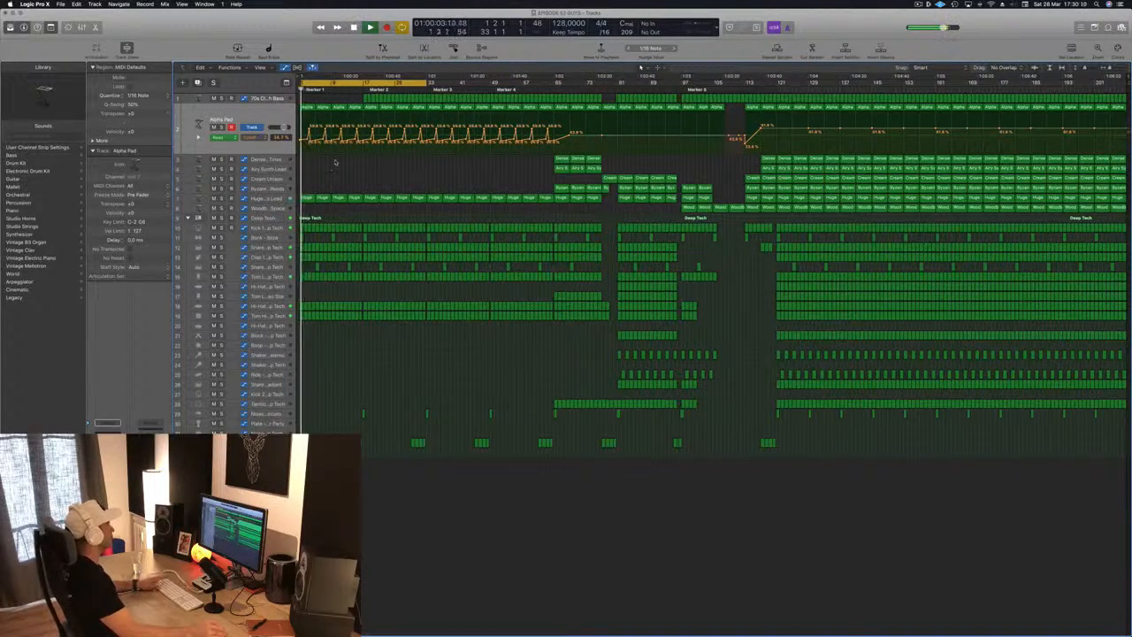
# Step: Examine the Alpha Pad regions and their cutoff automation at the start of the intro
pyautogui.press('super+Right')
pyautogui.press('super+Right')
pyautogui.press('super+Right')
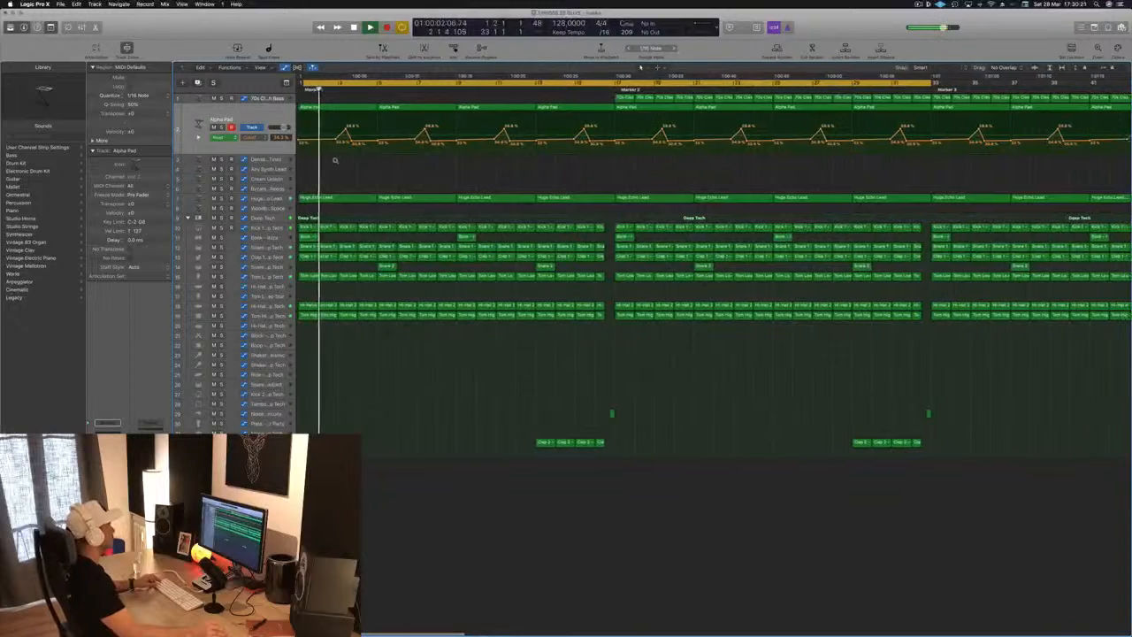
pyautogui.press('super+Left')
pyautogui.press('super+Left')
pyautogui.press('super+Left')
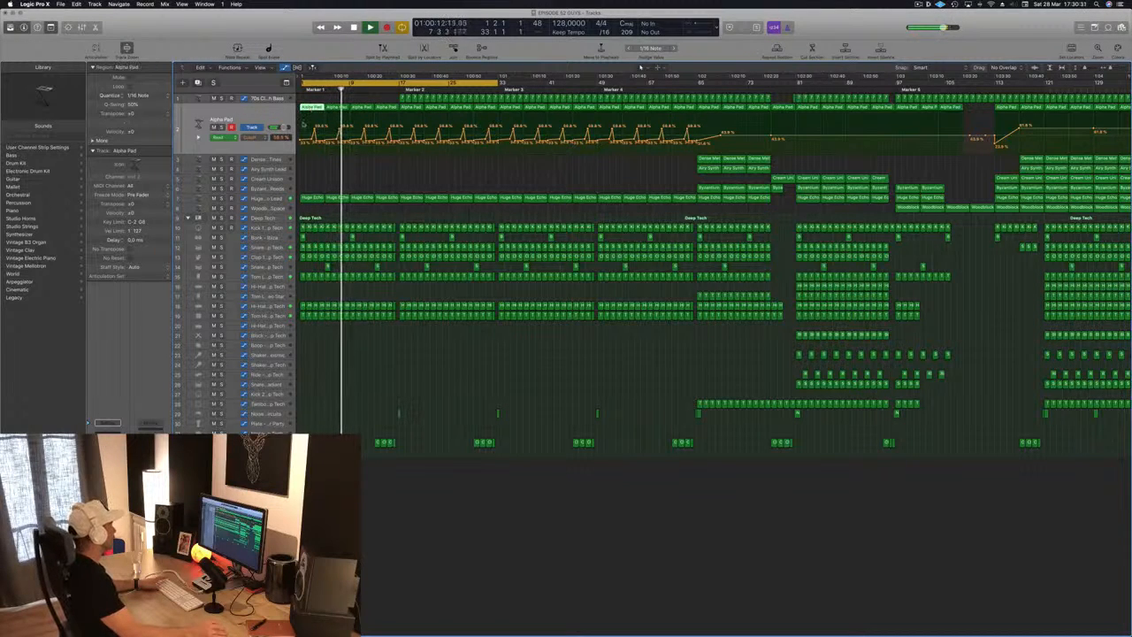
pyautogui.press('space')
pyautogui.press('super+Right')
pyautogui.press('super+Right')
pyautogui.press('super+Right')
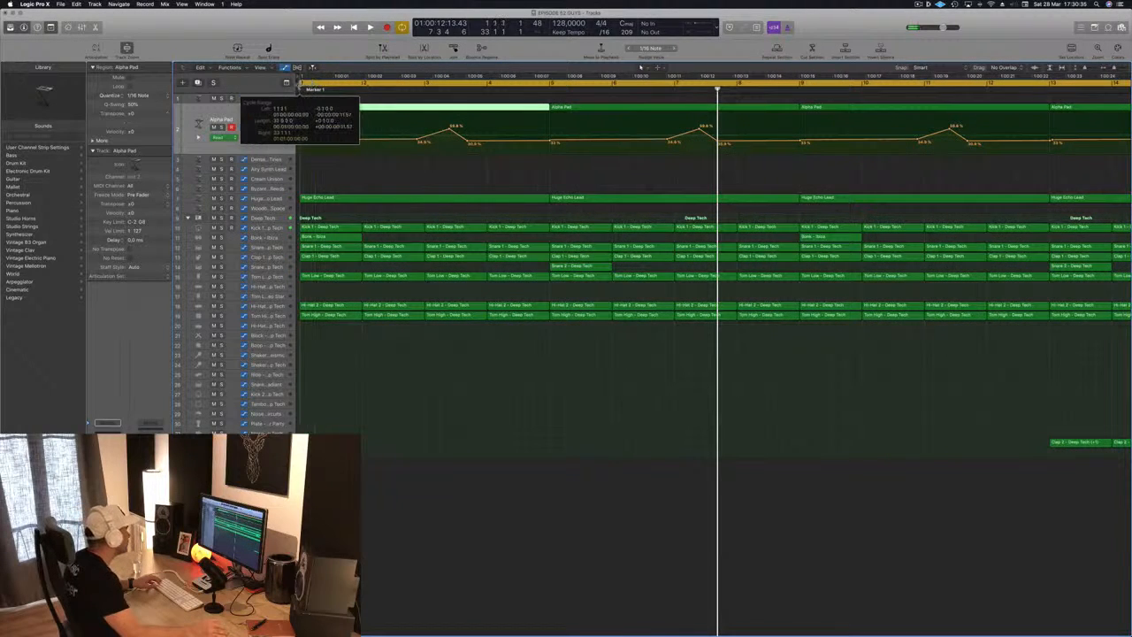
# Step: Play the intro again from bar 1 and check which parts sound in its opening bars
pyautogui.press('Return')
pyautogui.press('space')
pyautogui.press('super+Left')
pyautogui.press('super+Left')
pyautogui.press('super+Left')
pyautogui.press('super+Left')
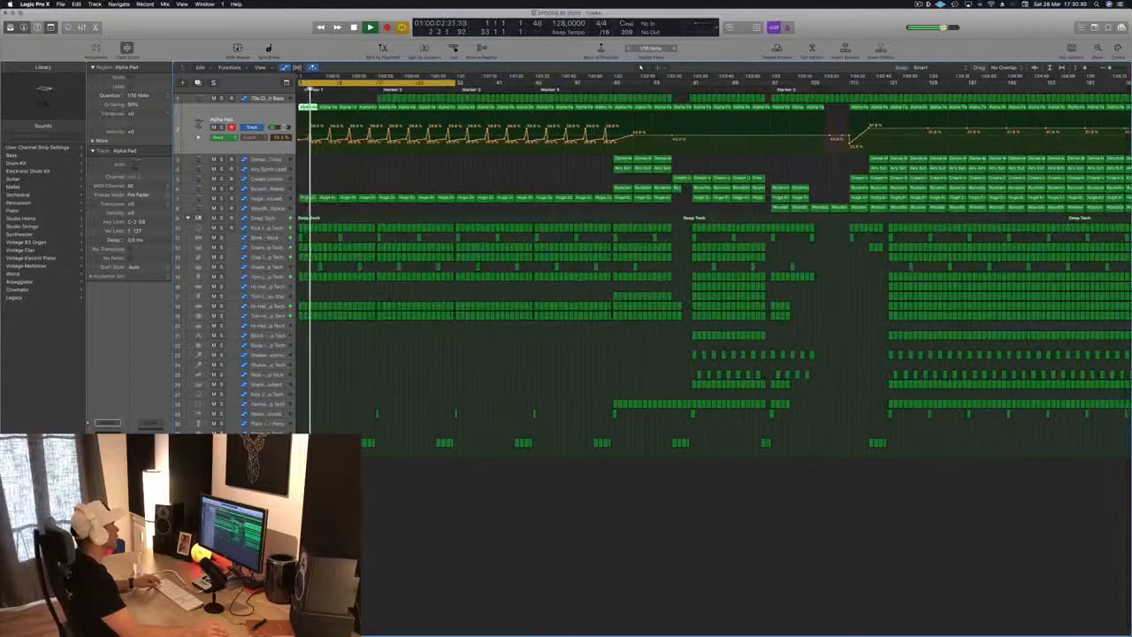
pyautogui.press('super+Right')
pyautogui.press('super+Right')
pyautogui.press('space')
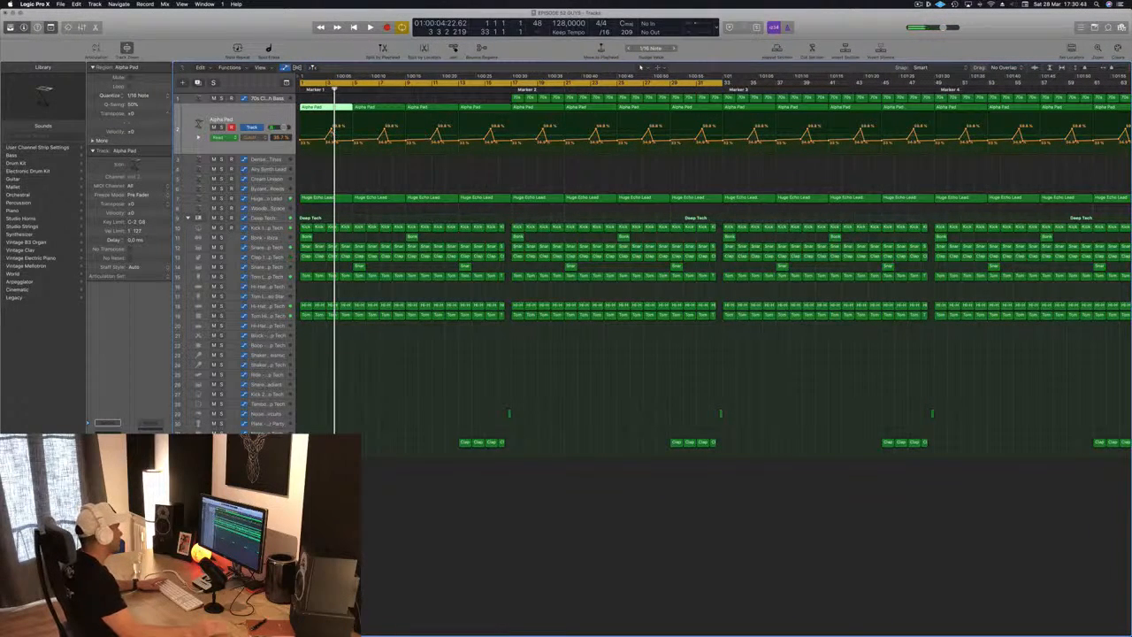
# Step: Restart playback from bar 1 with the whole arrangement in view and bring the Huge Echo Lead track into focus
pyautogui.press('super+Left')
pyautogui.press('Return')
pyautogui.press('space')
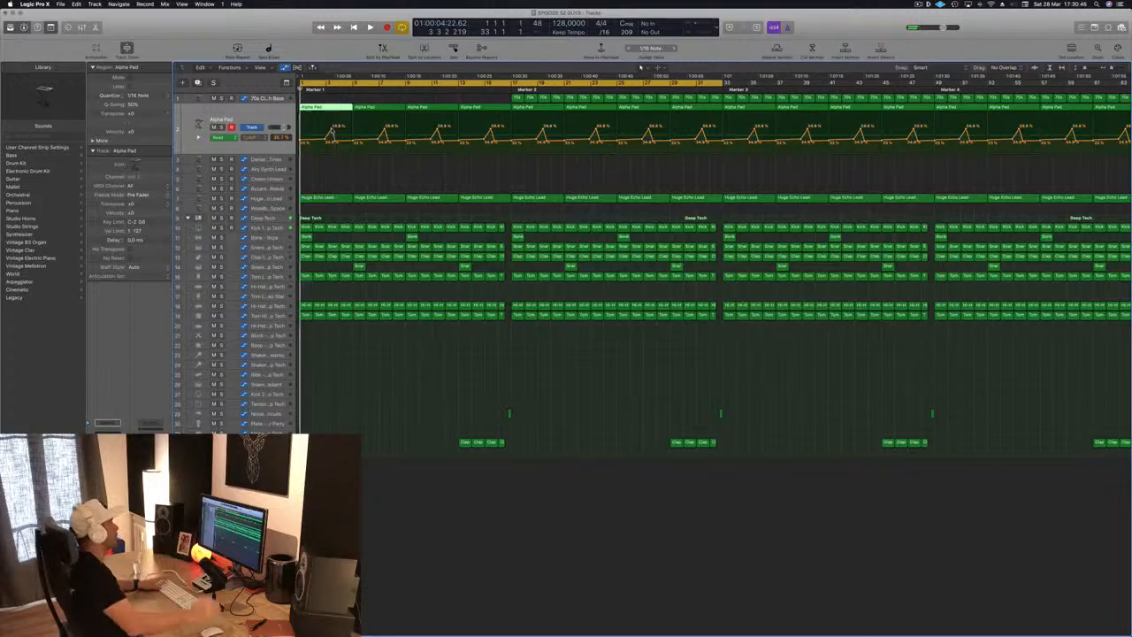
pyautogui.press('super+Left')
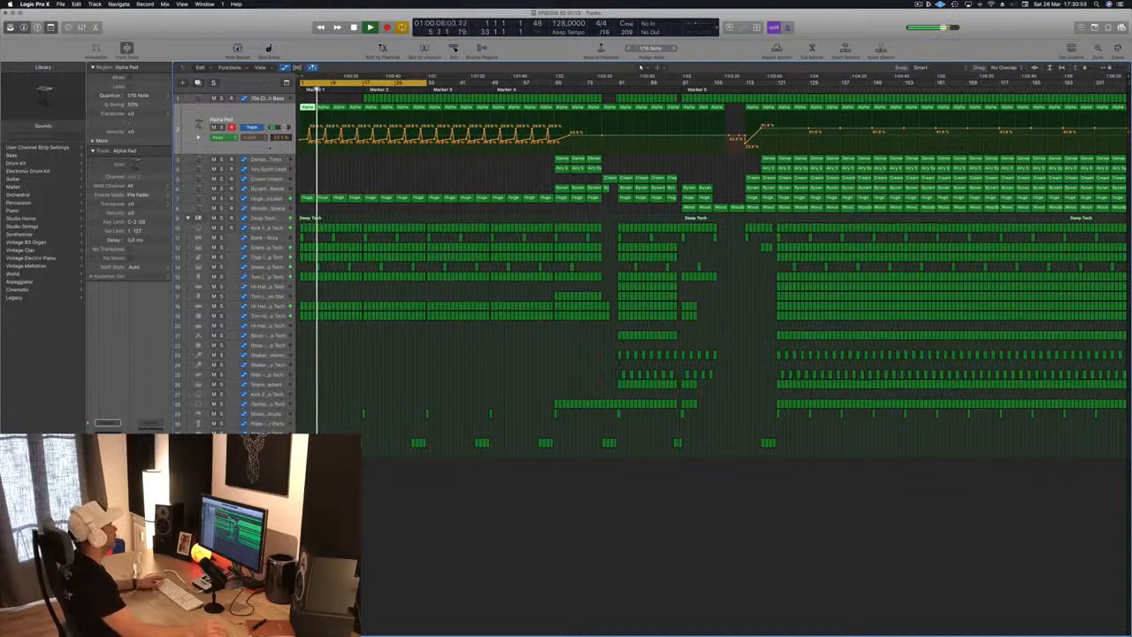
pyautogui.click(266, 198)
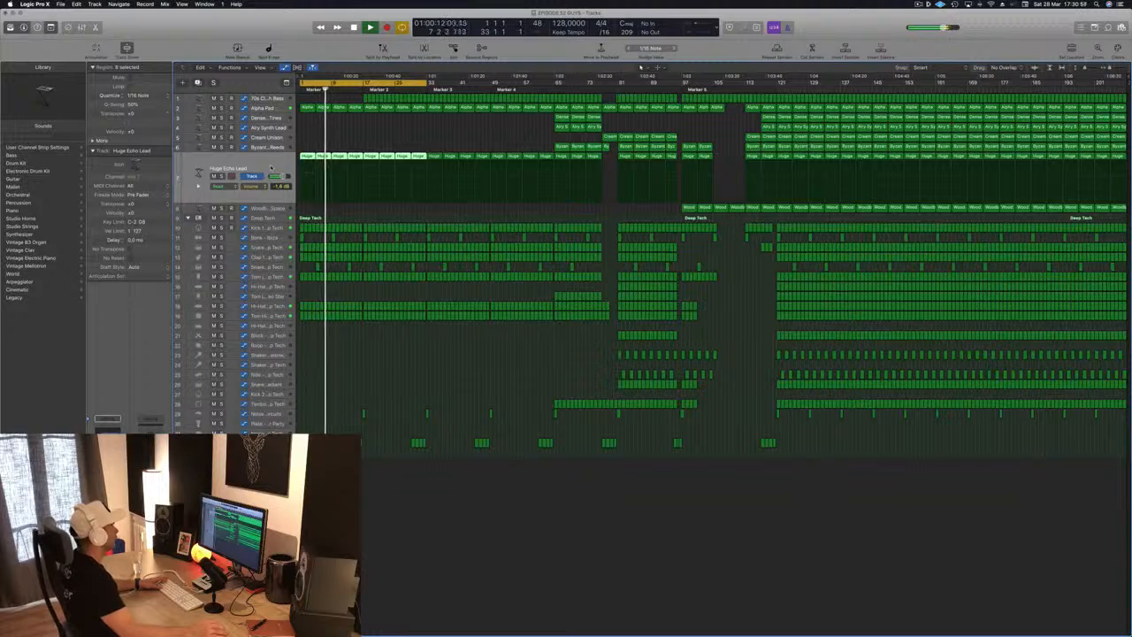
pyautogui.click(354, 137)
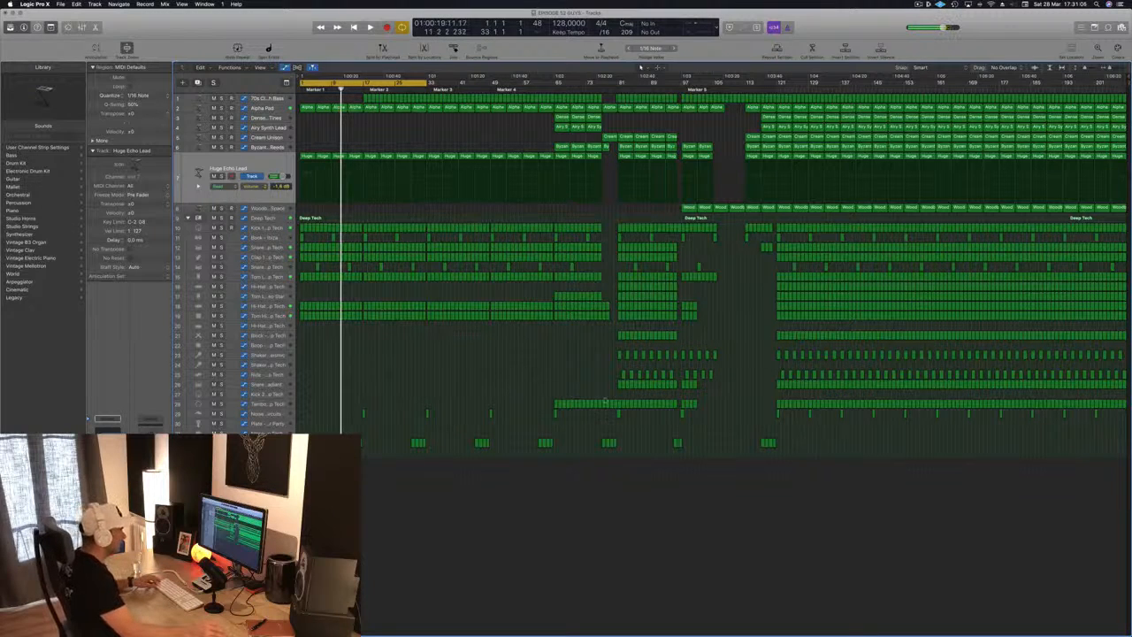
# Step: Copy the Tambourine - Deep Tech regions that begin at bar 65 to bar 1 and start playback
pyautogui.click(605, 400)
pyautogui.click(558, 402)
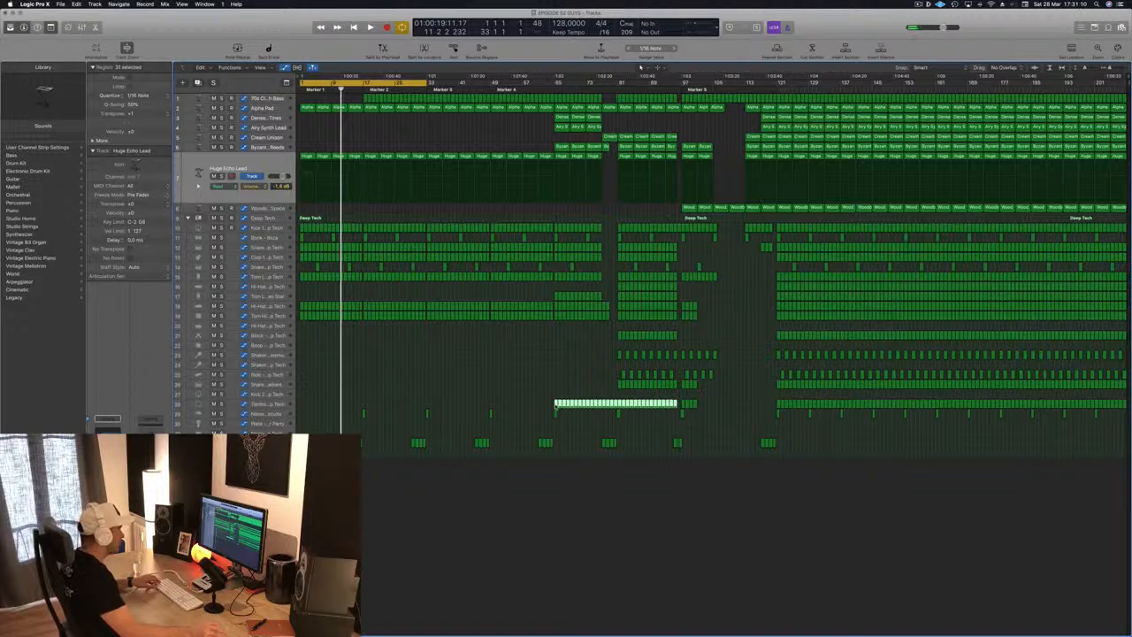
pyautogui.moveTo(555, 409); pyautogui.dragTo(302, 413)
pyautogui.press('space')
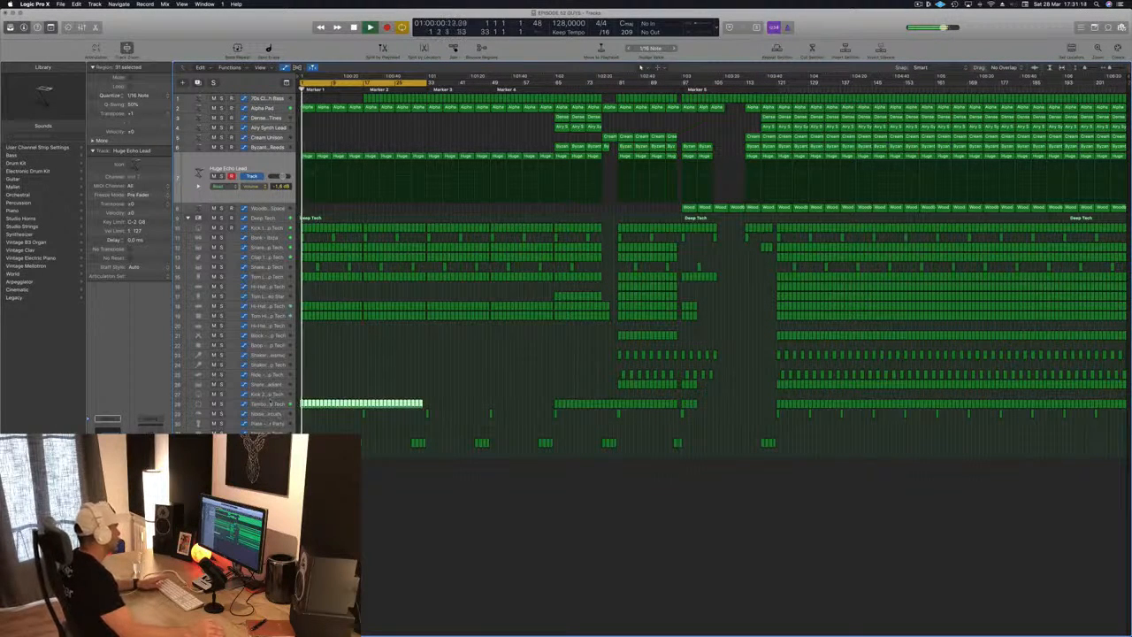
# Step: Select the Tambourine - Deep Tech track and replay the intro from bar 1 to hear the copied part
pyautogui.click(265, 404)
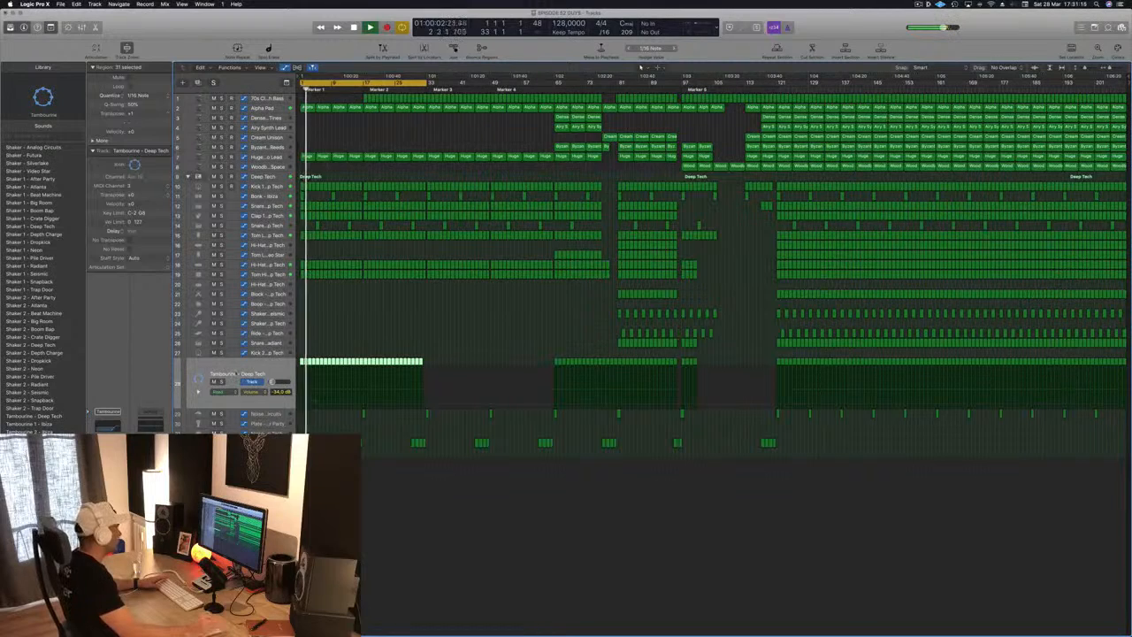
pyautogui.click(321, 334)
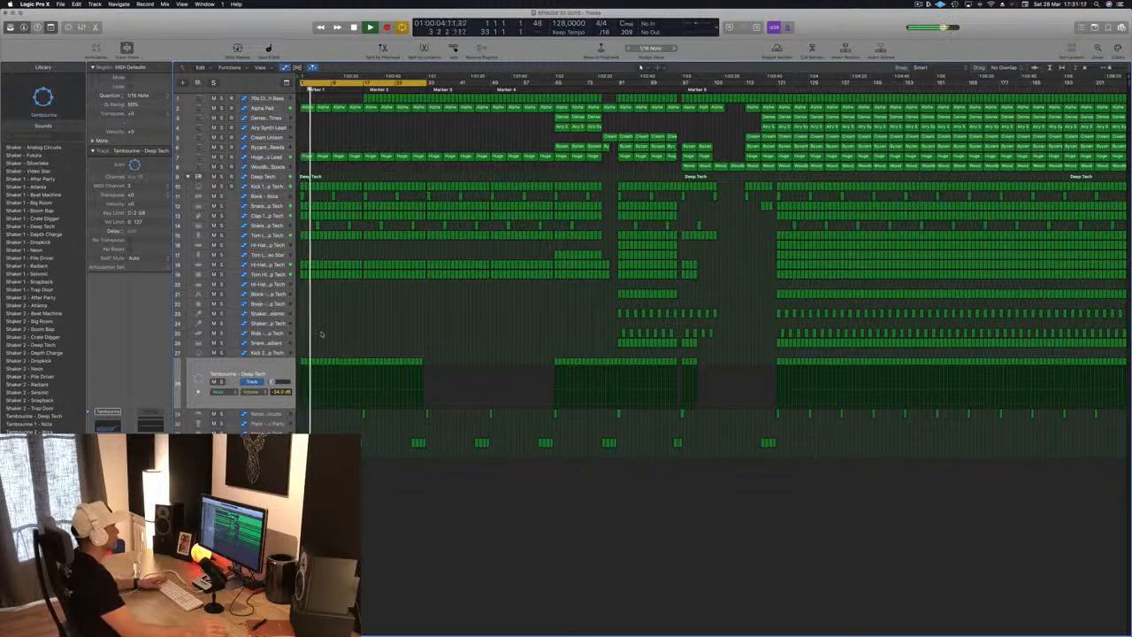
pyautogui.press('super+Right')
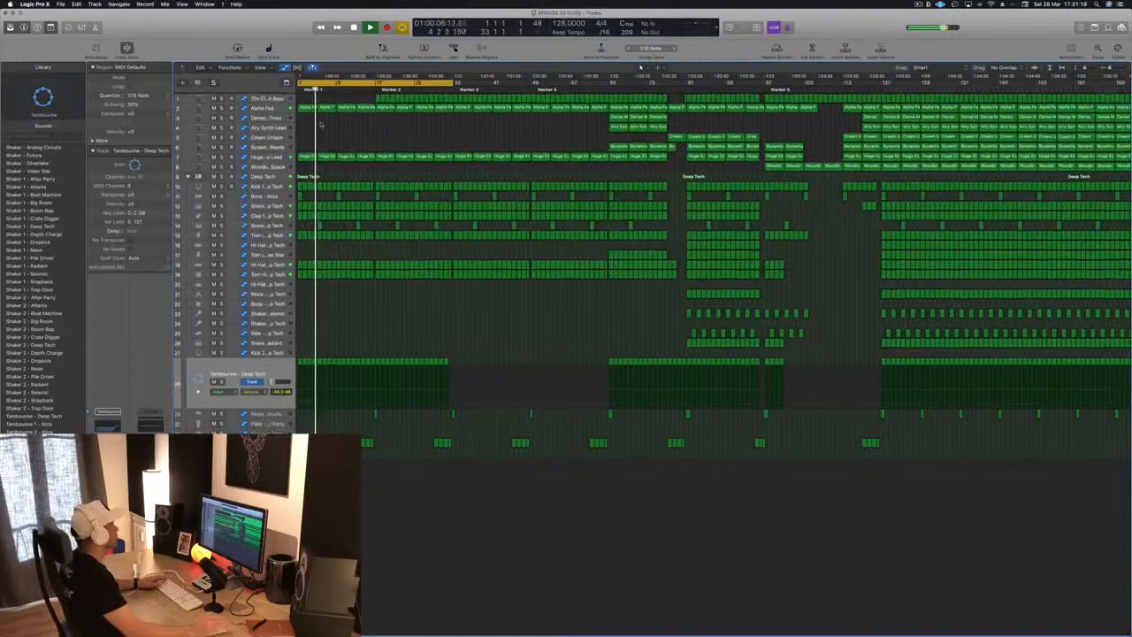
pyautogui.press('Return')
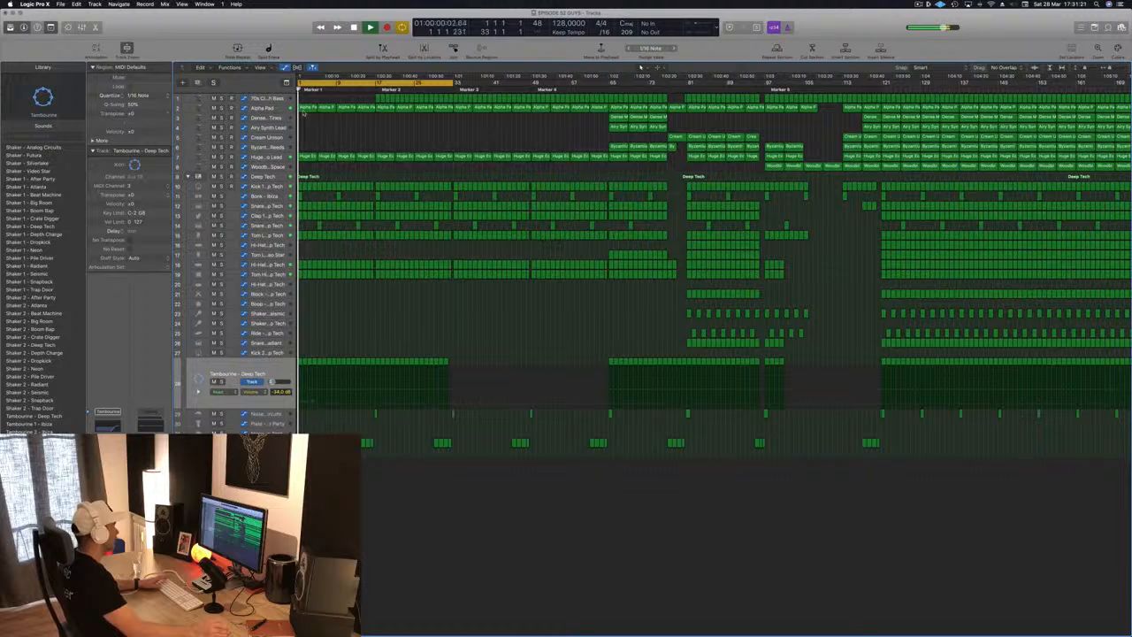
# Step: Remove the Alpha Pad regions from the first 16 bars and bring the Huge Echo Lead track into focus
pyautogui.click(305, 108)
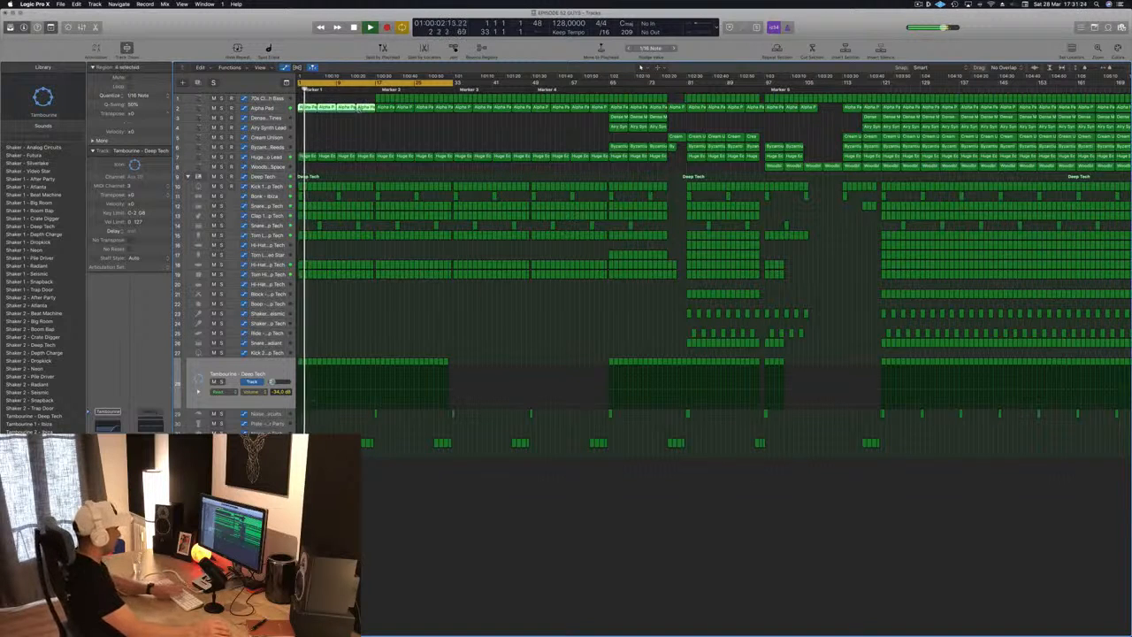
pyautogui.click(274, 156)
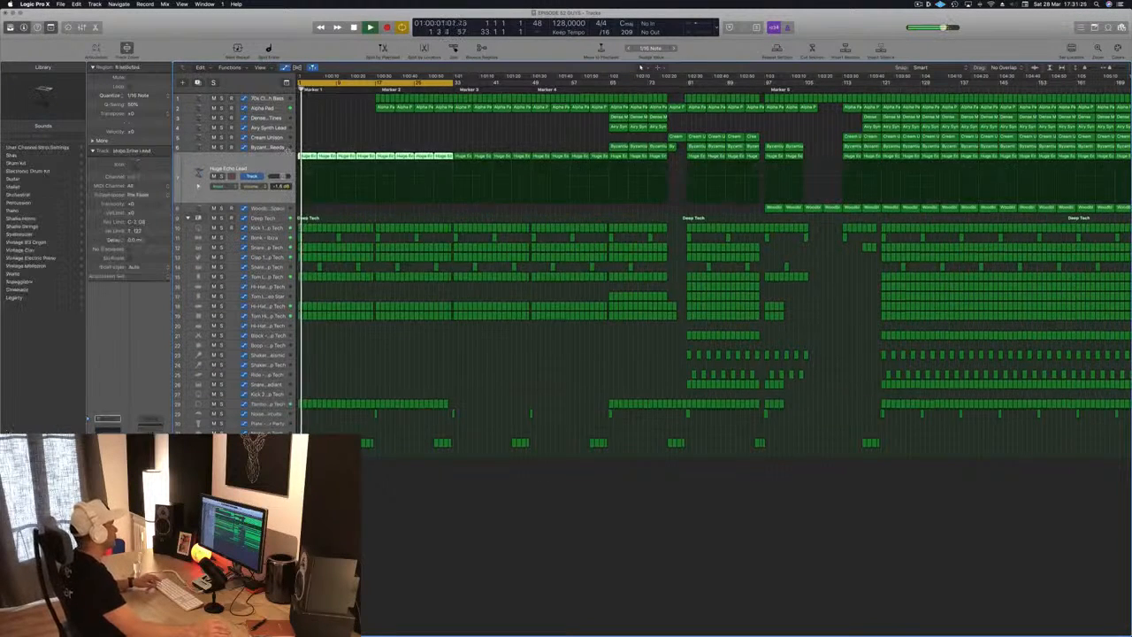
pyautogui.press('super+Right')
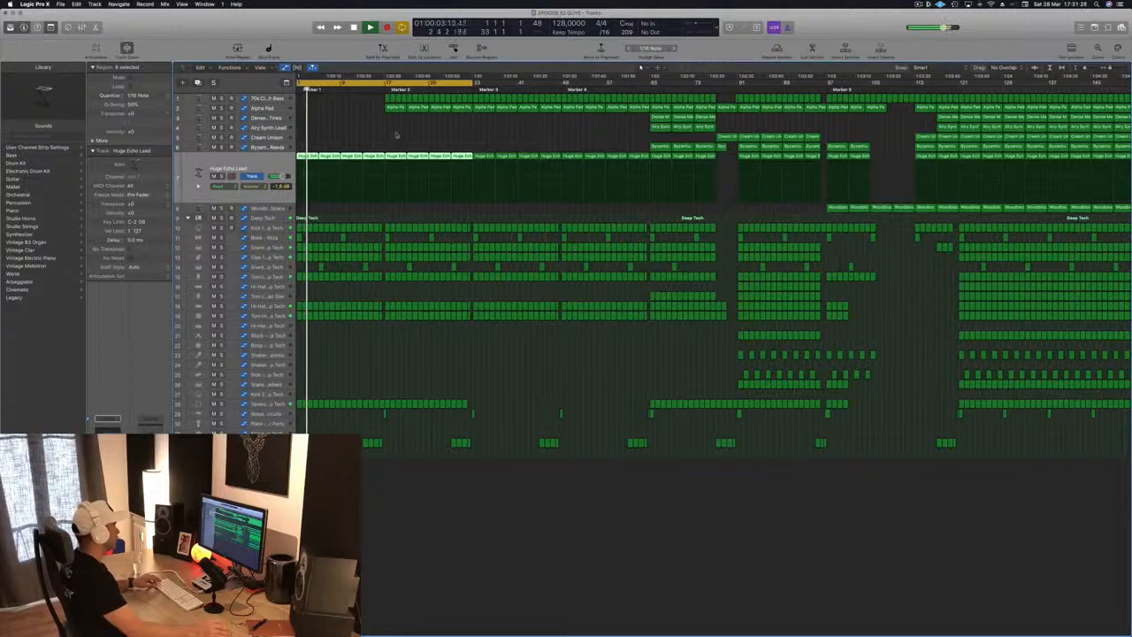
# Step: Listen to the intro again from bar 1 and examine how its parts are laid out, including the Clap 2 regions at bars 13 to 16
pyautogui.click(379, 442)
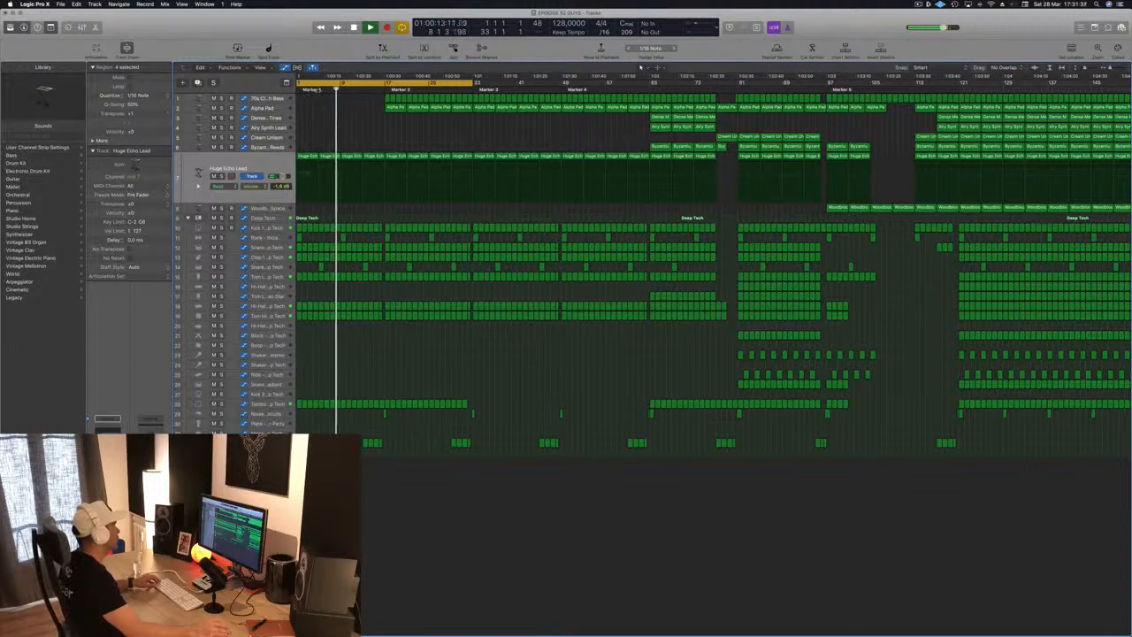
pyautogui.press('super+Left')
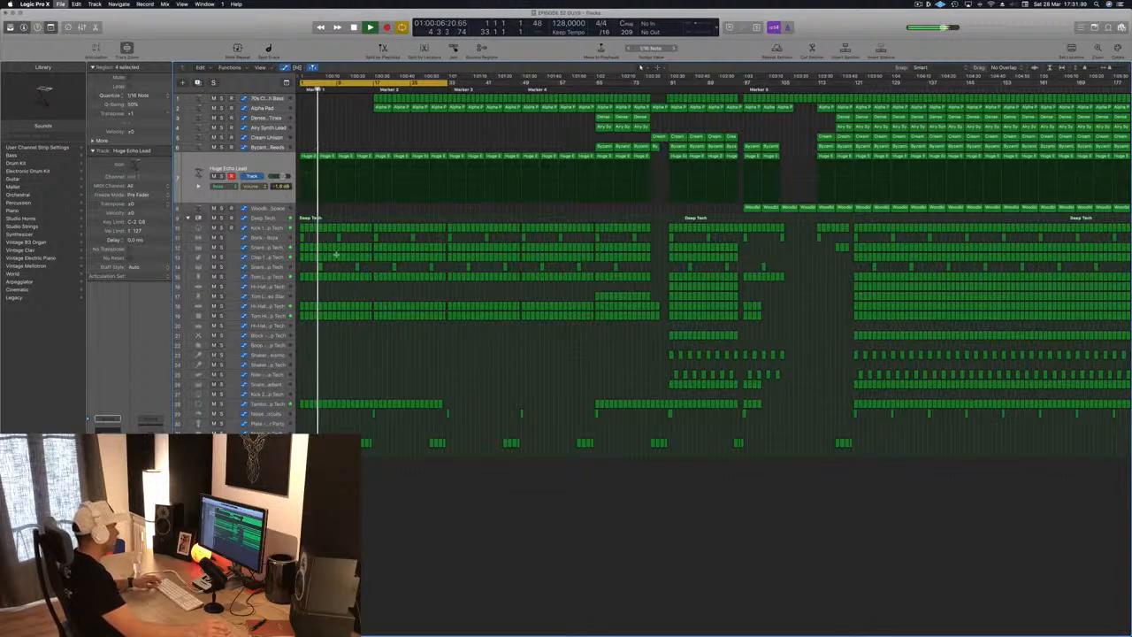
pyautogui.press('super+Right')
pyautogui.press('super+Right')
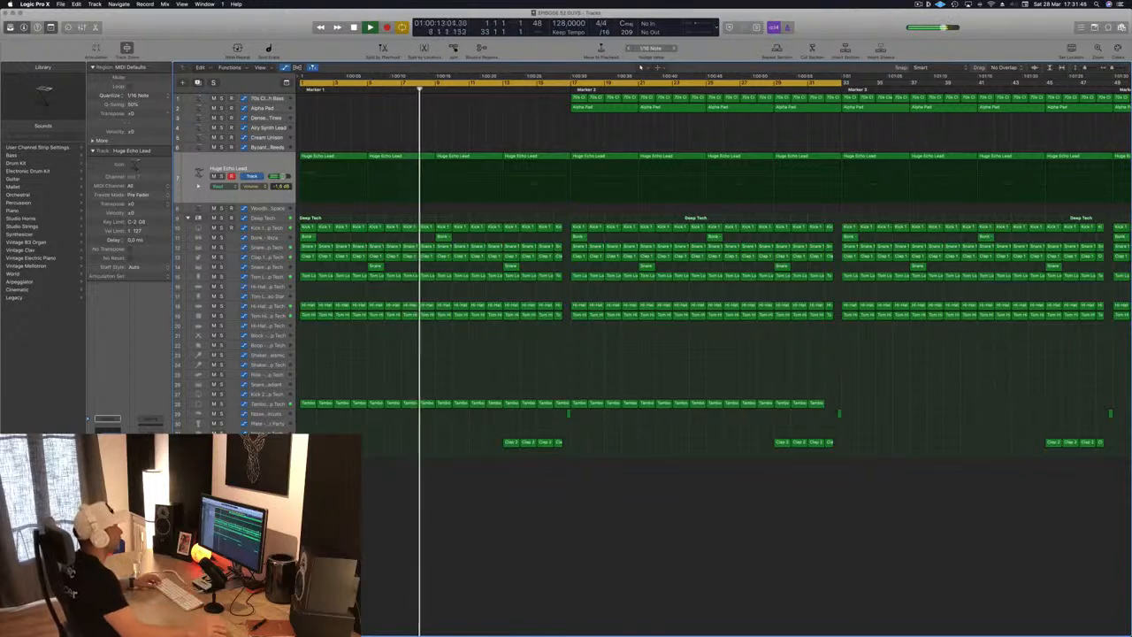
pyautogui.hscroll(-3, 498, 364)
pyautogui.scroll(-5, 498, 364)
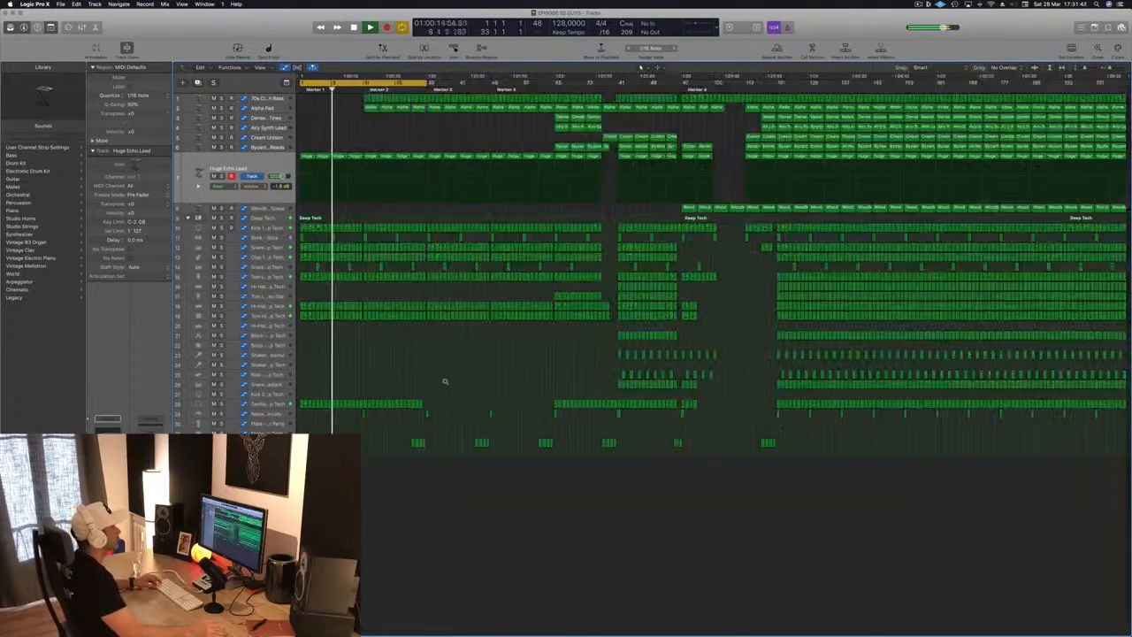
pyautogui.scroll(3, 445, 381)
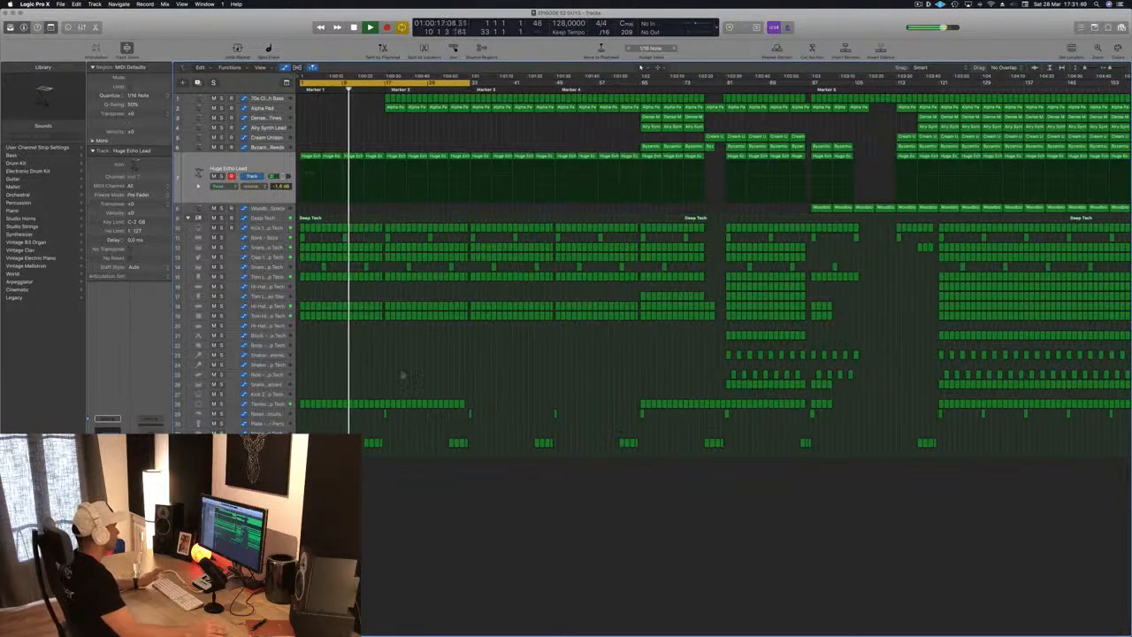
pyautogui.press('space')
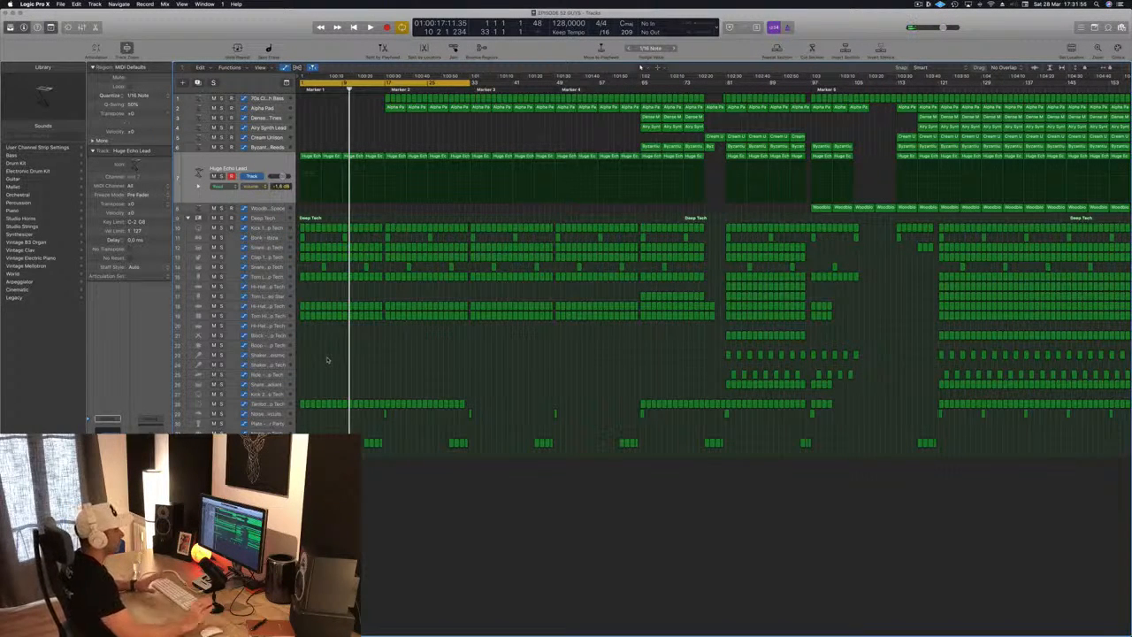
pyautogui.press('Return')
pyautogui.press('space')
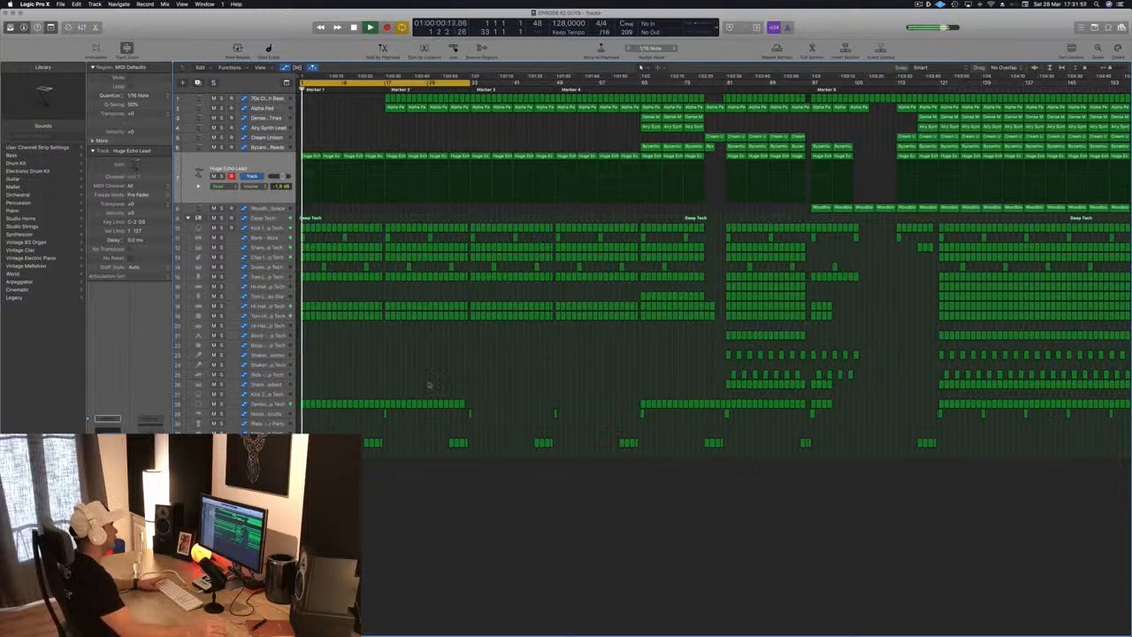
pyautogui.scroll(5, 358, 116)
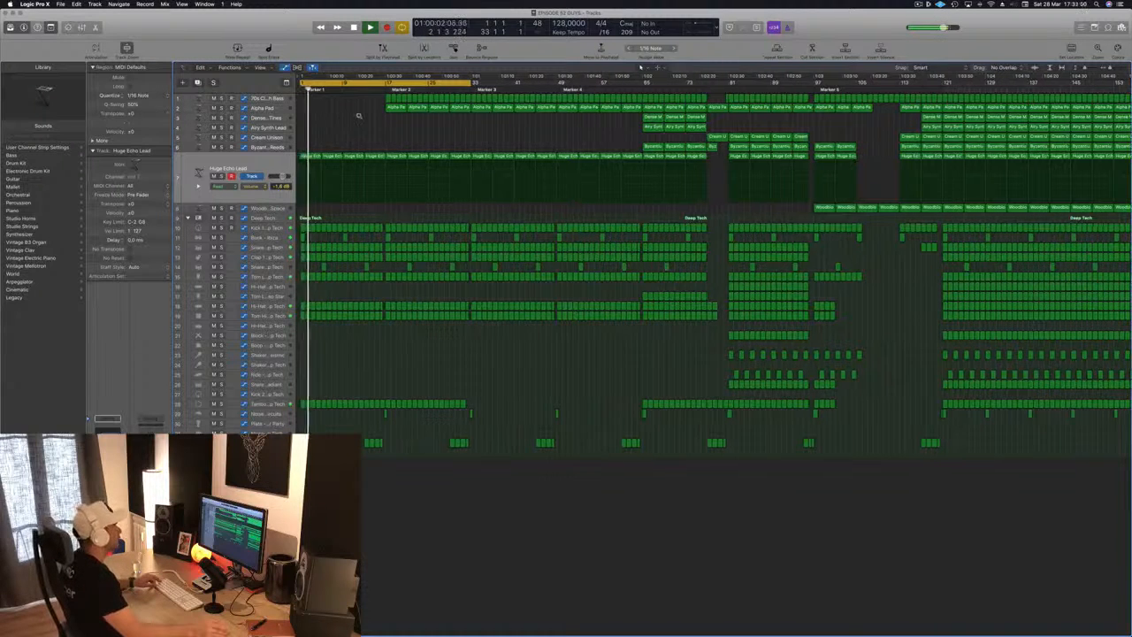
# Step: Delete the 70s Classic Synth Bass regions from bars 17 to 32 and save the project
pyautogui.scroll(-2, 449, 94)
pyautogui.click(448, 98)
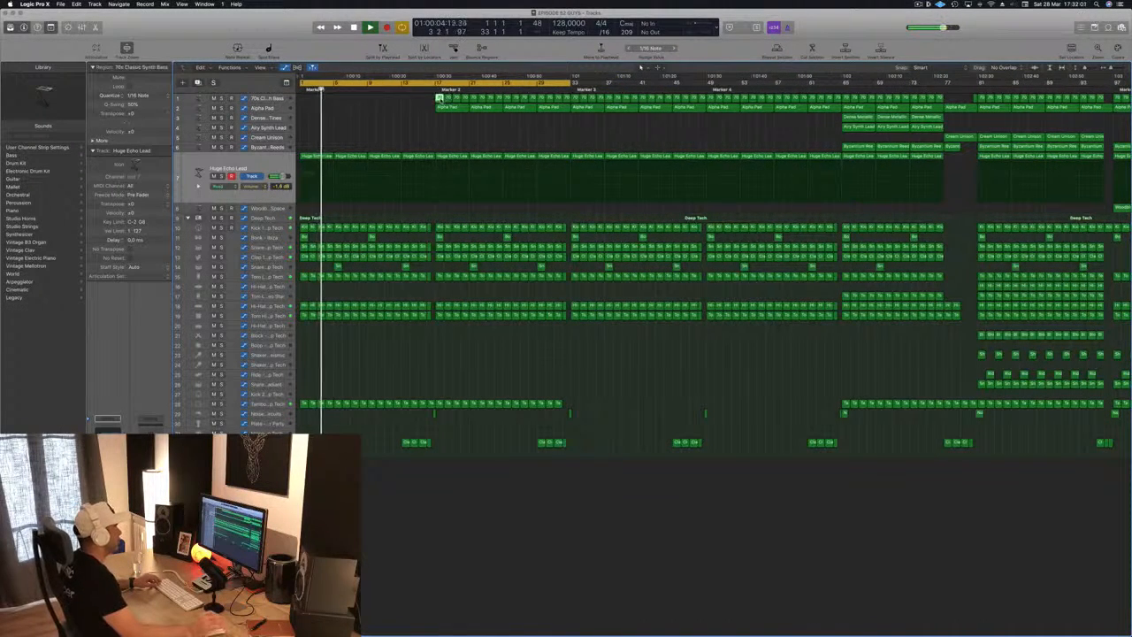
pyautogui.moveTo(413, 107); pyautogui.dragTo(569, 97)
pyautogui.press('Delete')
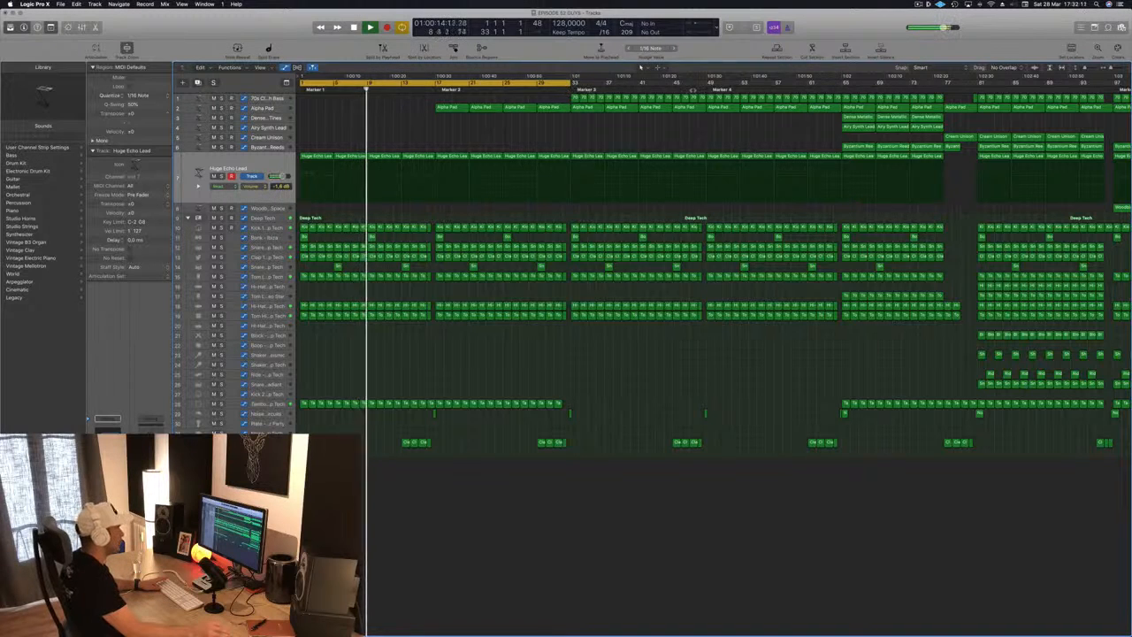
pyautogui.press('super+s')
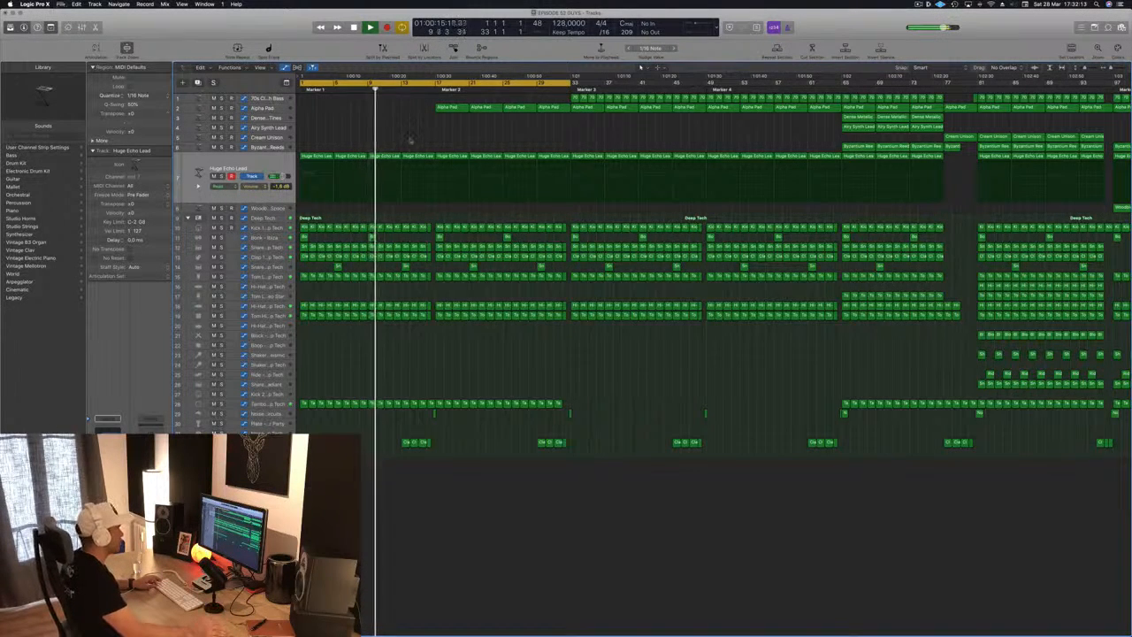
# Step: Delete the Clap 2 regions that play at bars 13 to 16 of the intro
pyautogui.scroll(-4, 389, 272)
pyautogui.scroll(2, 388, 272)
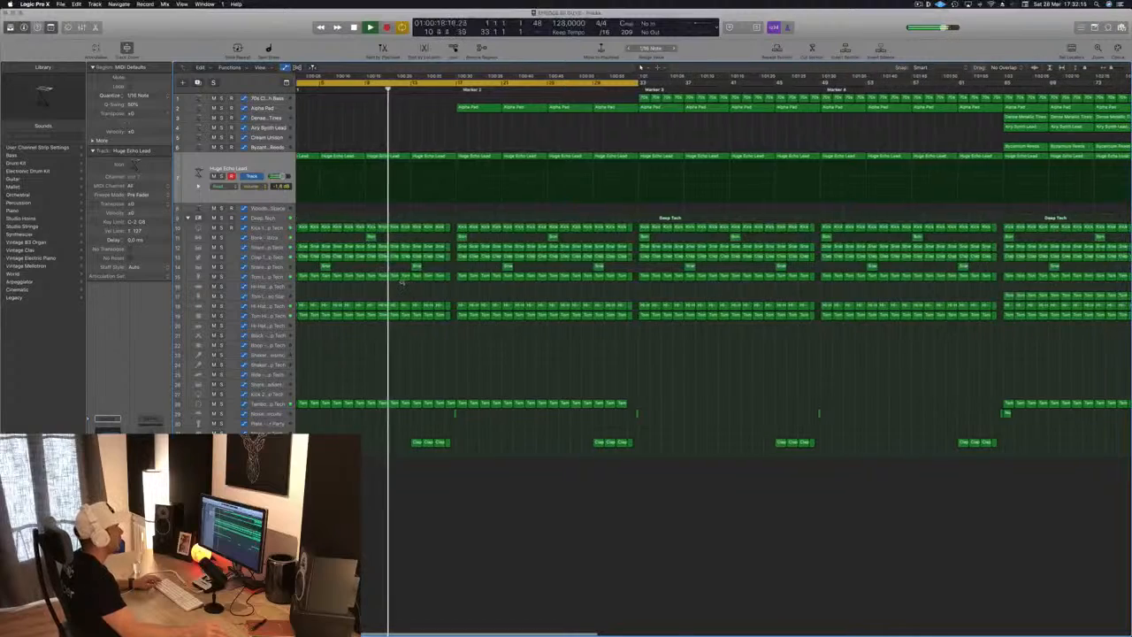
pyautogui.scroll(2, 398, 354)
pyautogui.click(432, 442)
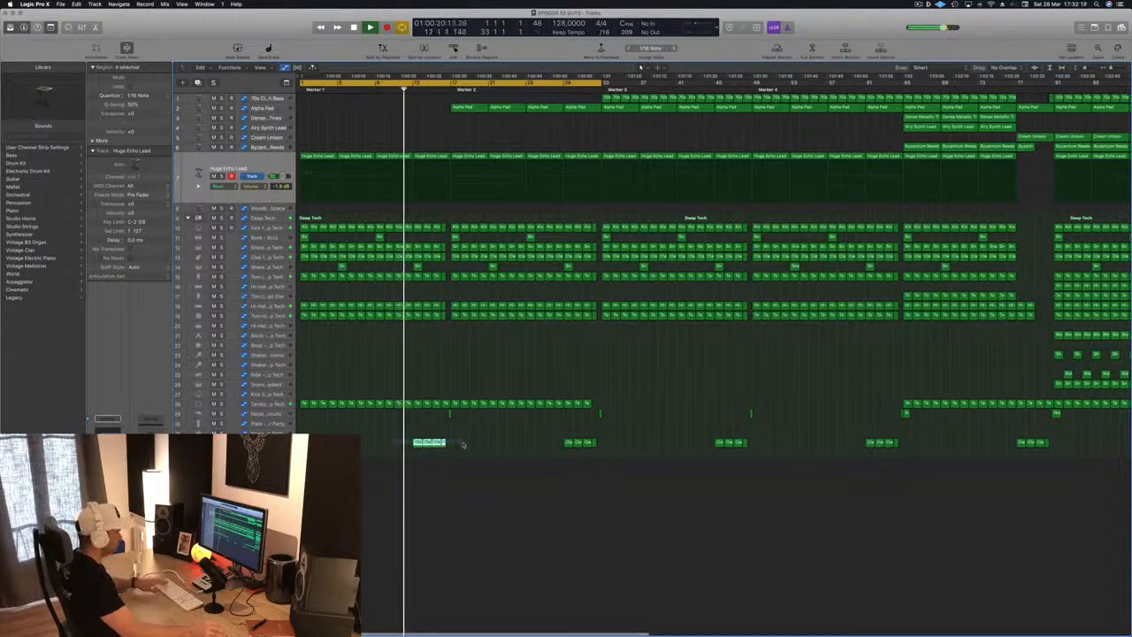
pyautogui.press('Delete')
pyautogui.scroll(3, 449, 328)
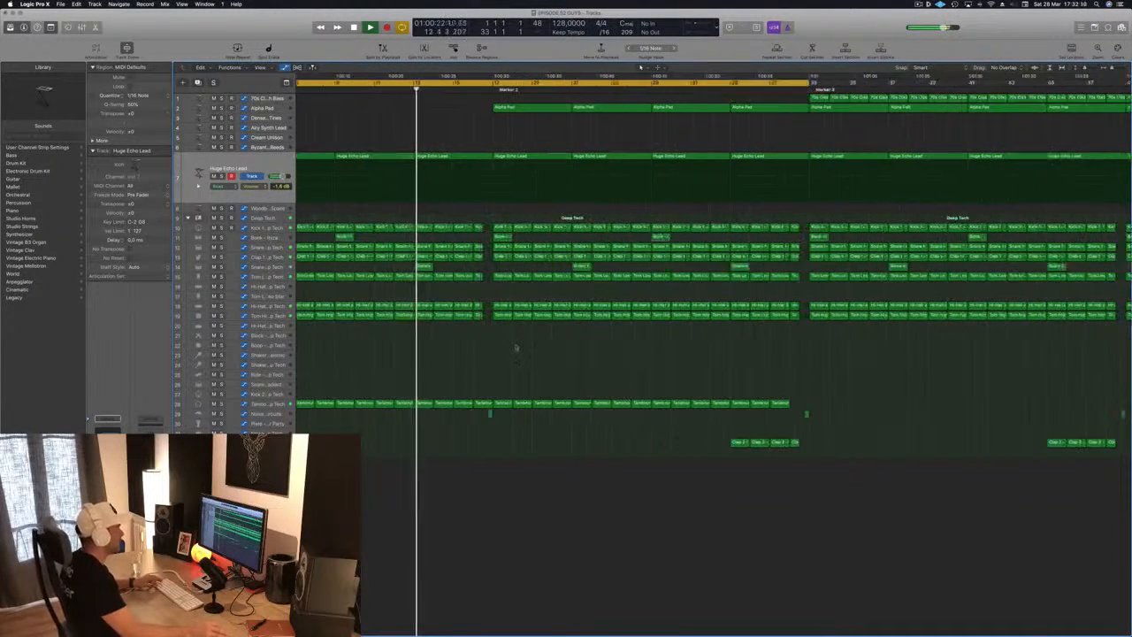
pyautogui.scroll(-3, 434, 279)
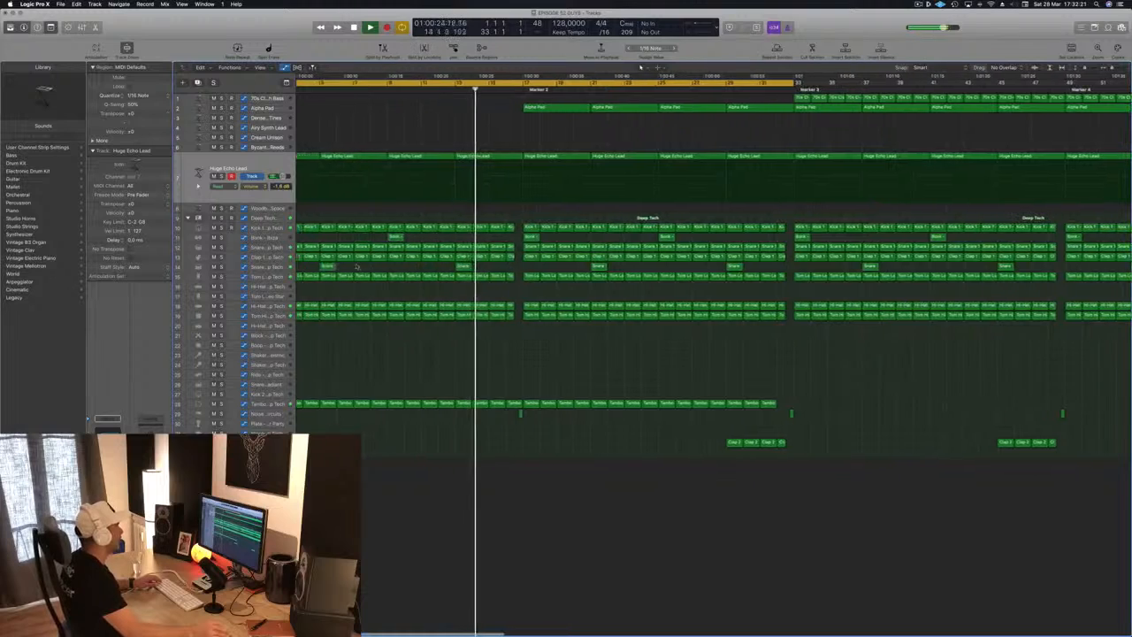
pyautogui.scroll(-2, 401, 263)
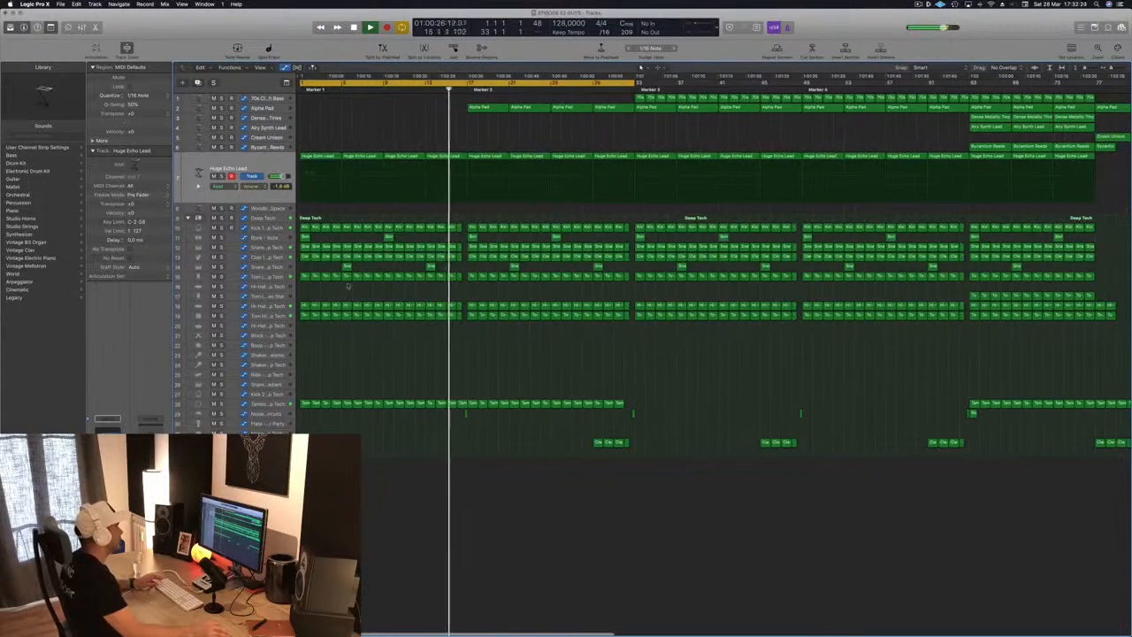
# Step: Replay the intro from bar 1, briefly muting the low tom and soloing the high and low tom tracks in turn to audition them
pyautogui.press('Return')
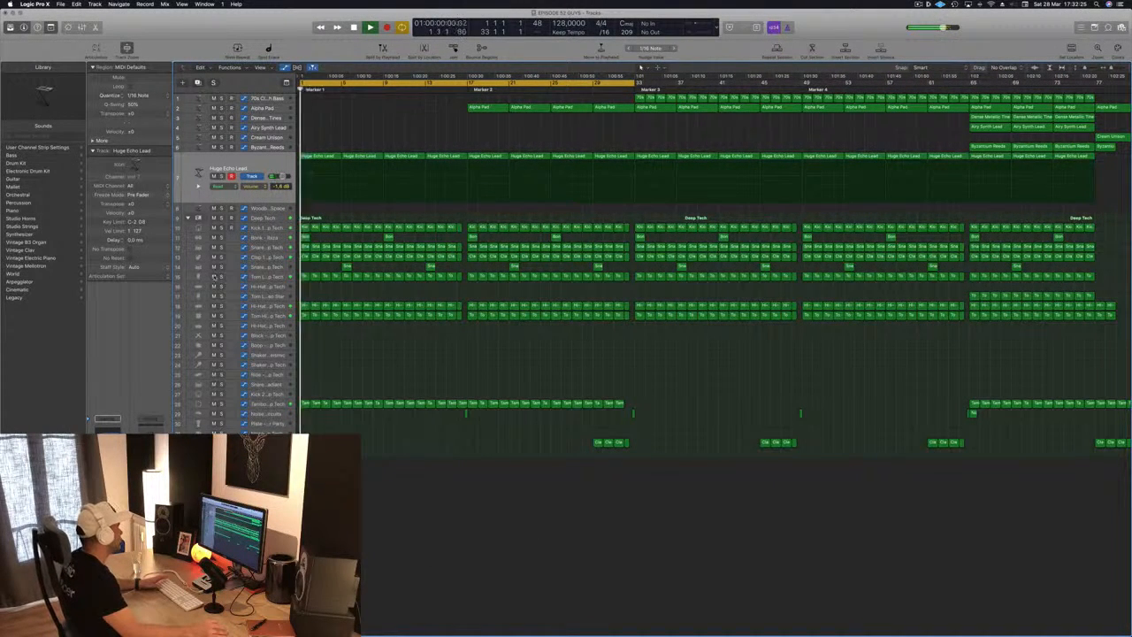
pyautogui.click(213, 276)
pyautogui.click(213, 276)
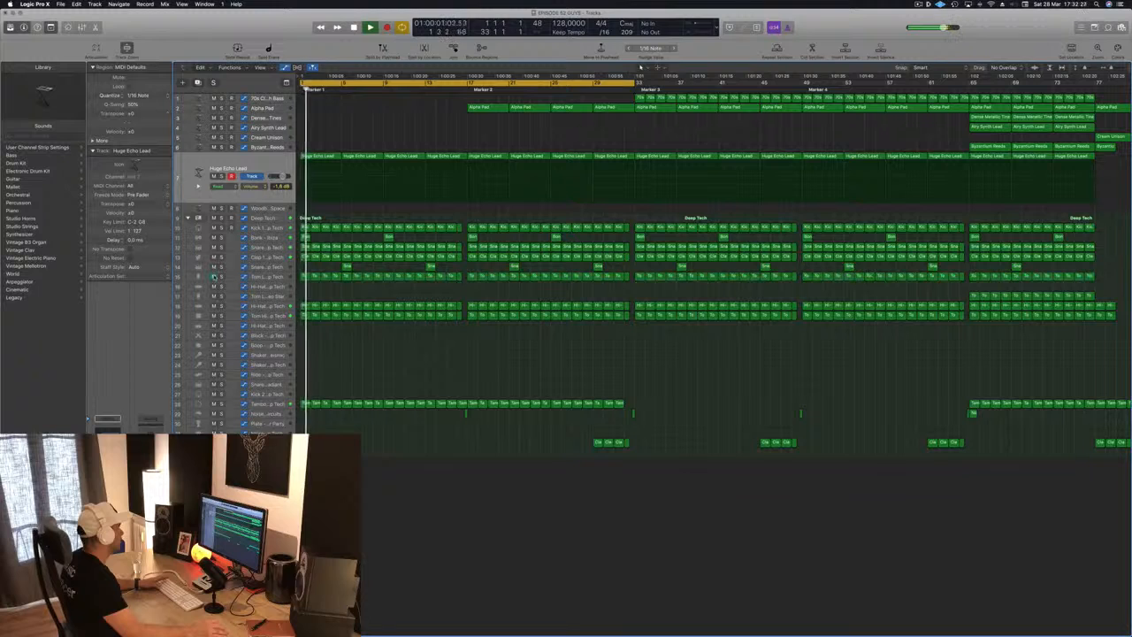
pyautogui.click(220, 316)
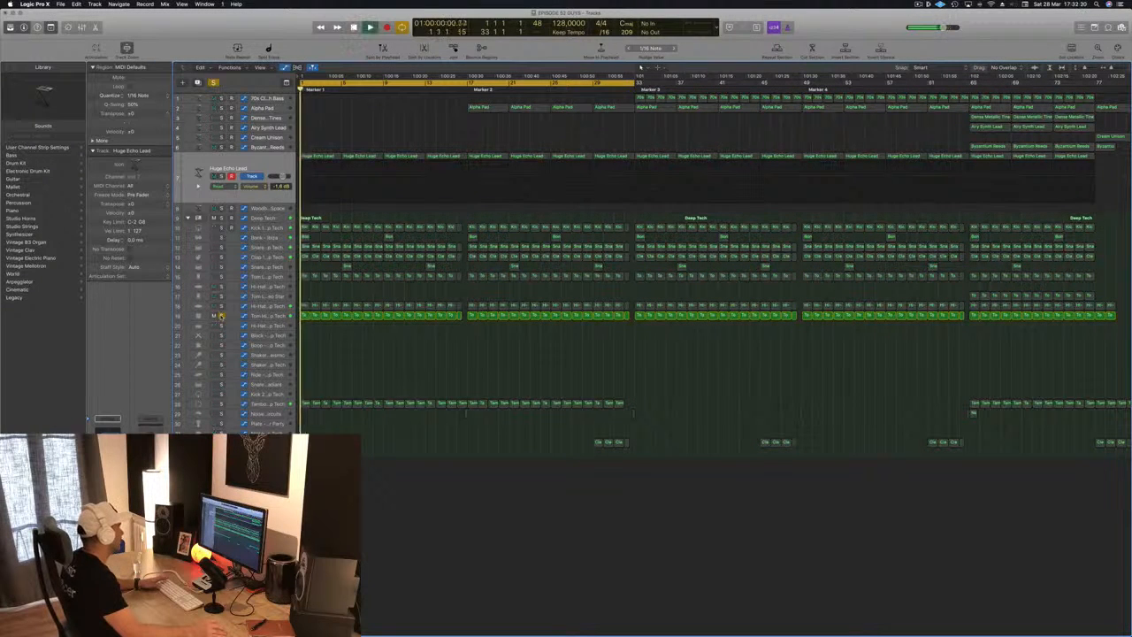
pyautogui.click(221, 316)
pyautogui.press('space')
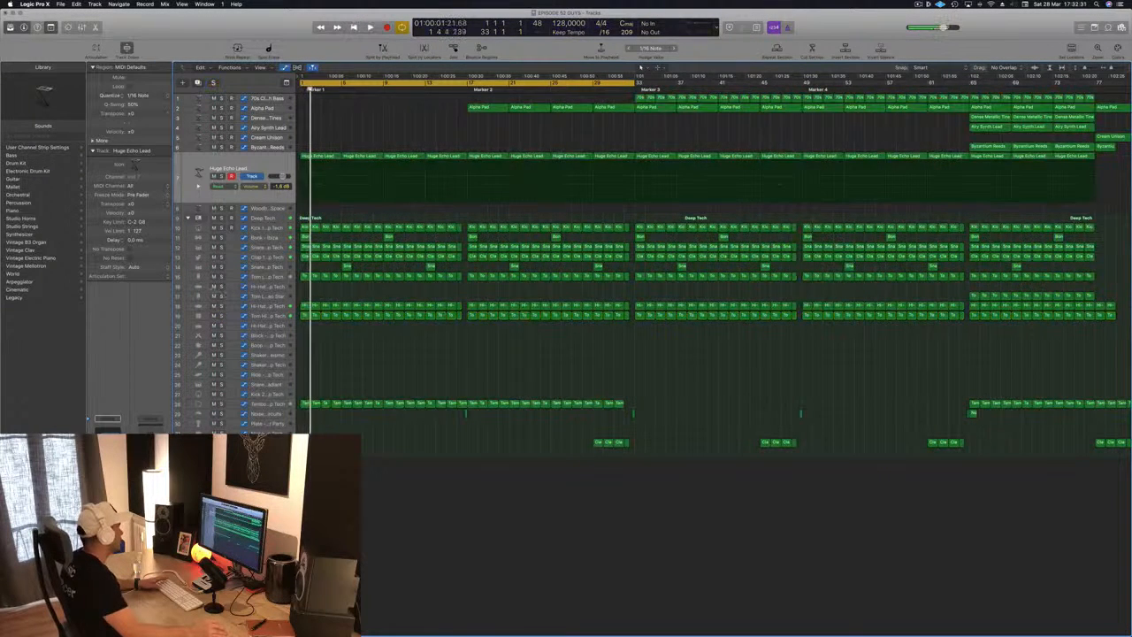
pyautogui.click(221, 277)
pyautogui.press('space')
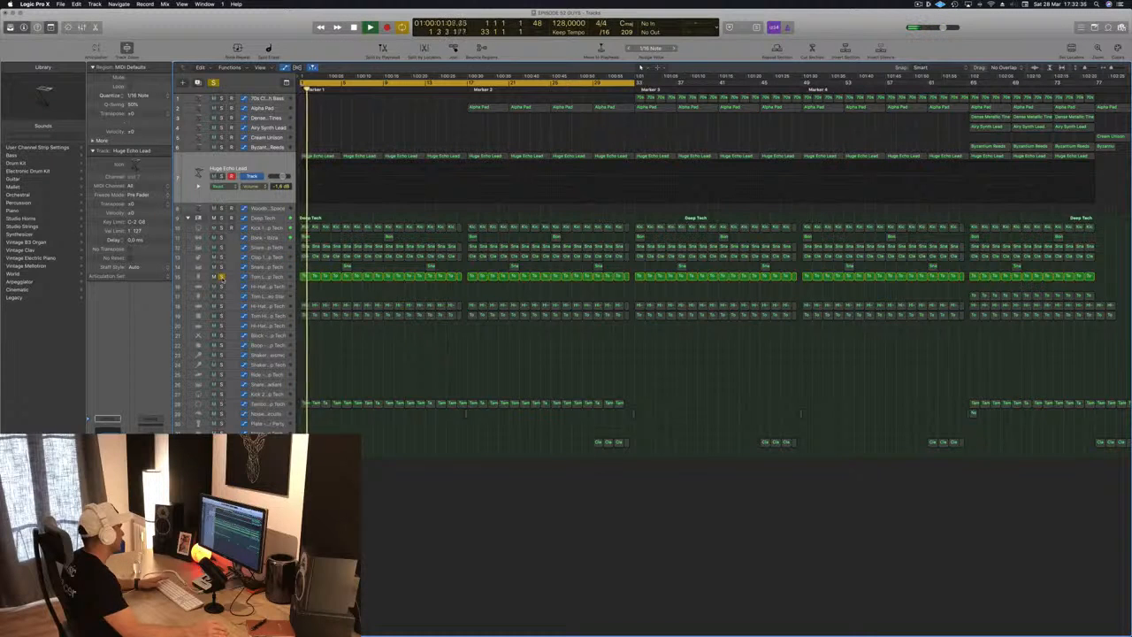
pyautogui.click(221, 277)
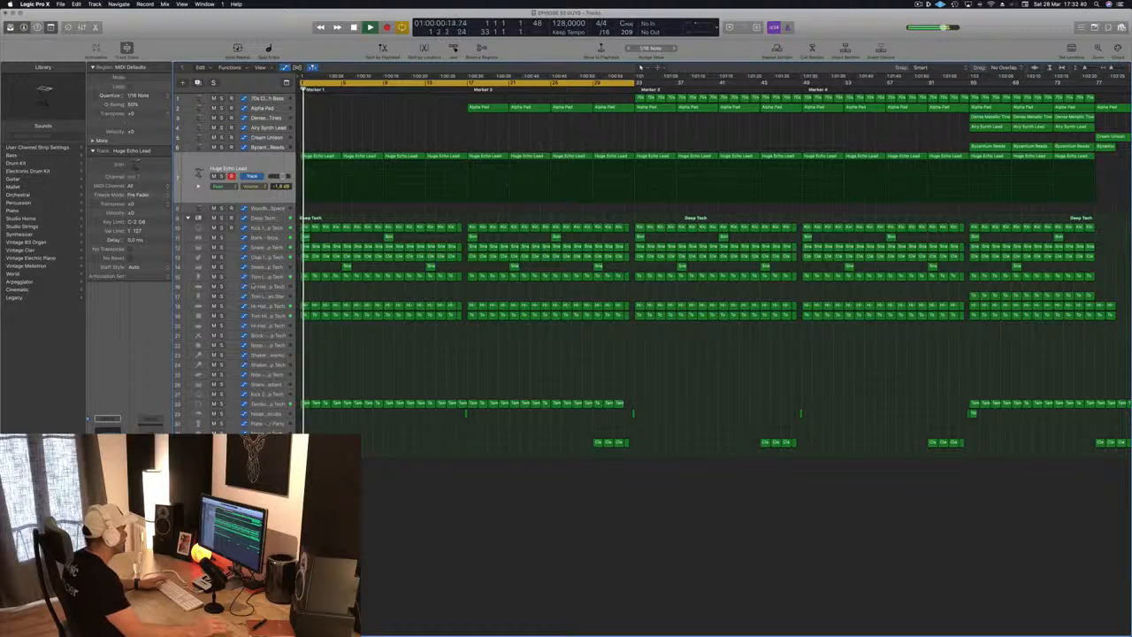
# Step: Delete the Bonk - Ibiza regions from the first 16 bars and replay the intro from bar 1
pyautogui.click(274, 237)
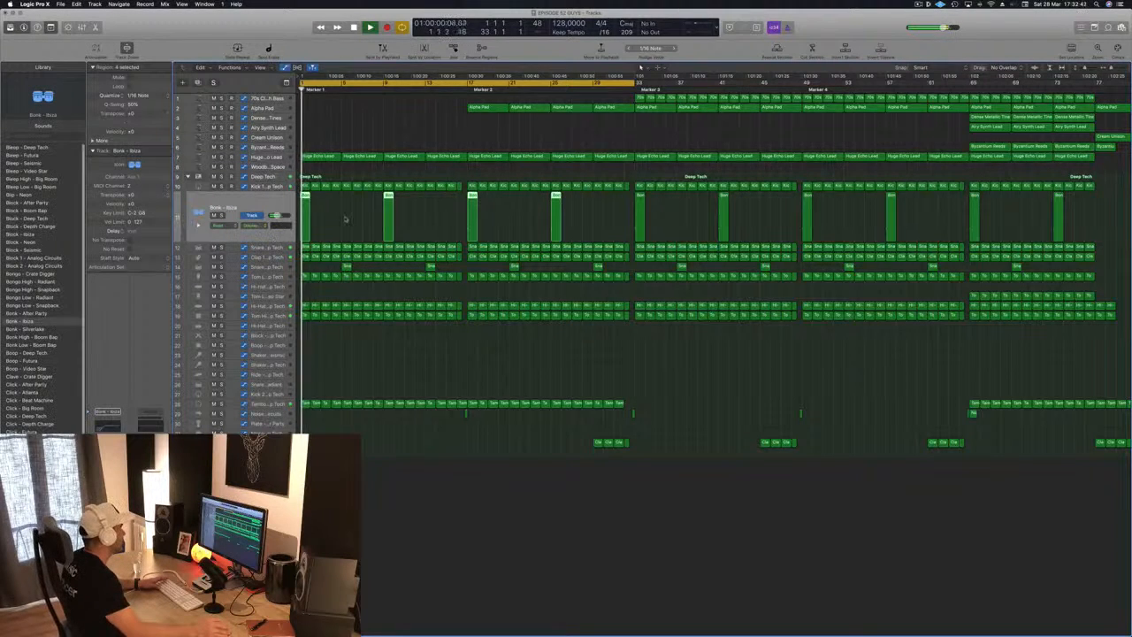
pyautogui.moveTo(305, 222); pyautogui.dragTo(302, 223)
pyautogui.press('Delete')
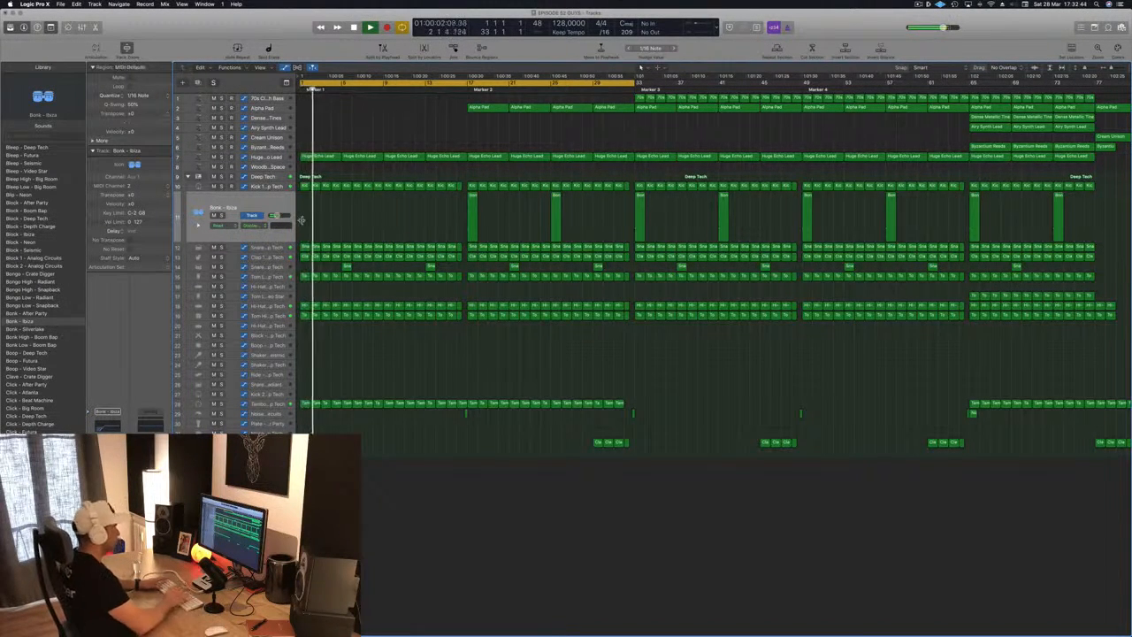
pyautogui.press('Return')
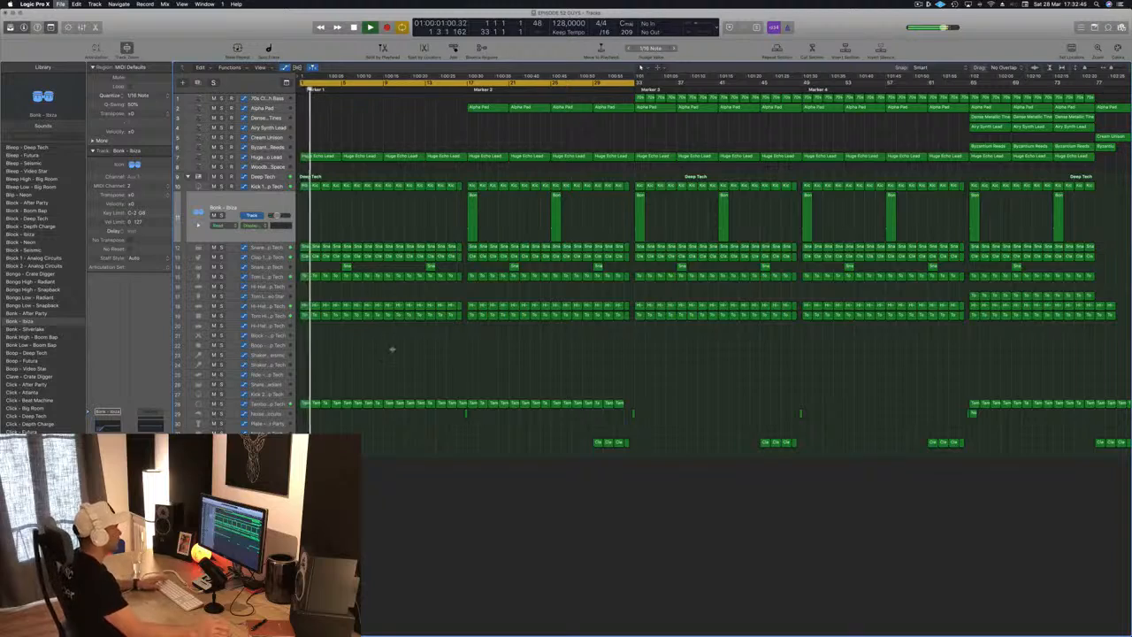
pyautogui.press('Return')
pyautogui.press('super+Left')
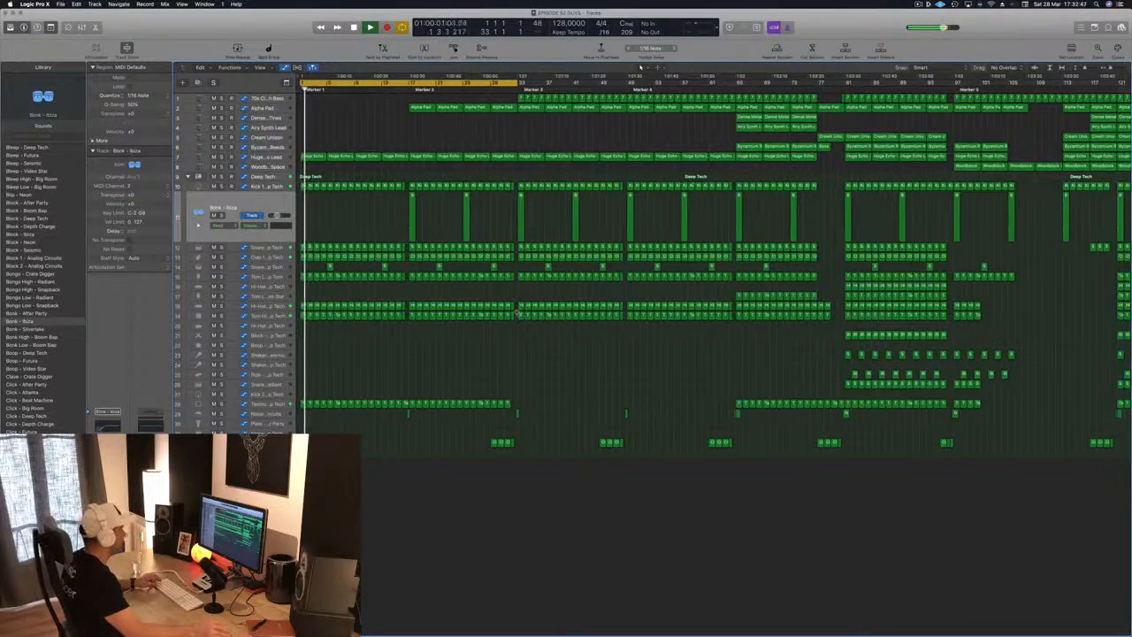
pyautogui.press('super+Left')
pyautogui.press('super+Left')
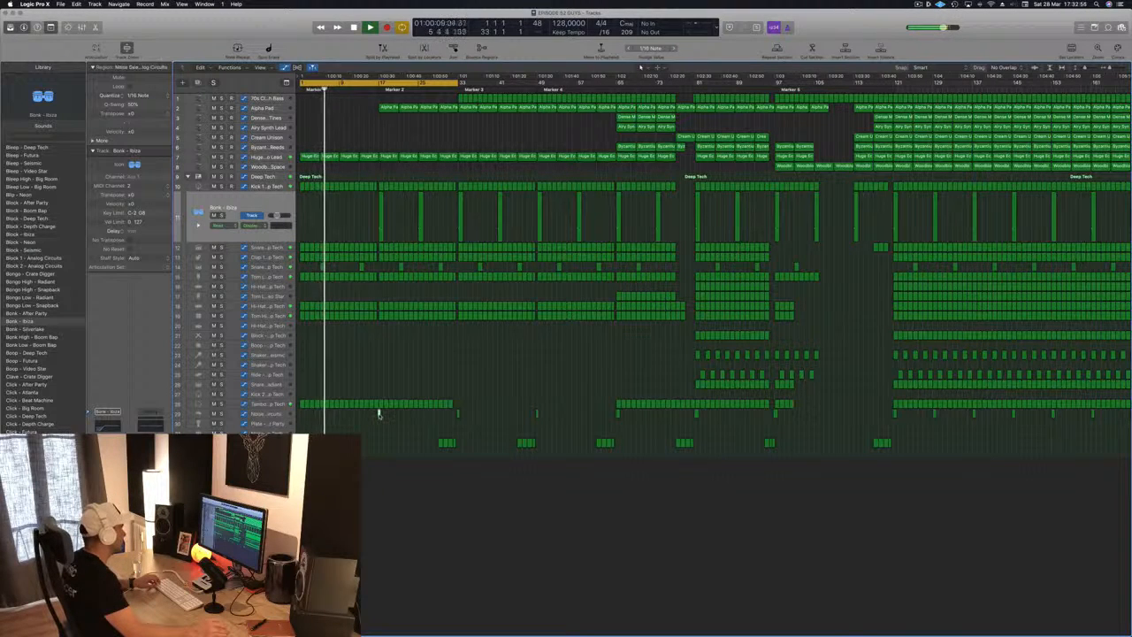
# Step: Try a copy of the bar 17 noise sweep region at bar 1 and listen to it from the start
pyautogui.moveTo(378, 414); pyautogui.dragTo(301, 421)
pyautogui.scroll(5, 301, 421)
pyautogui.press('Return')
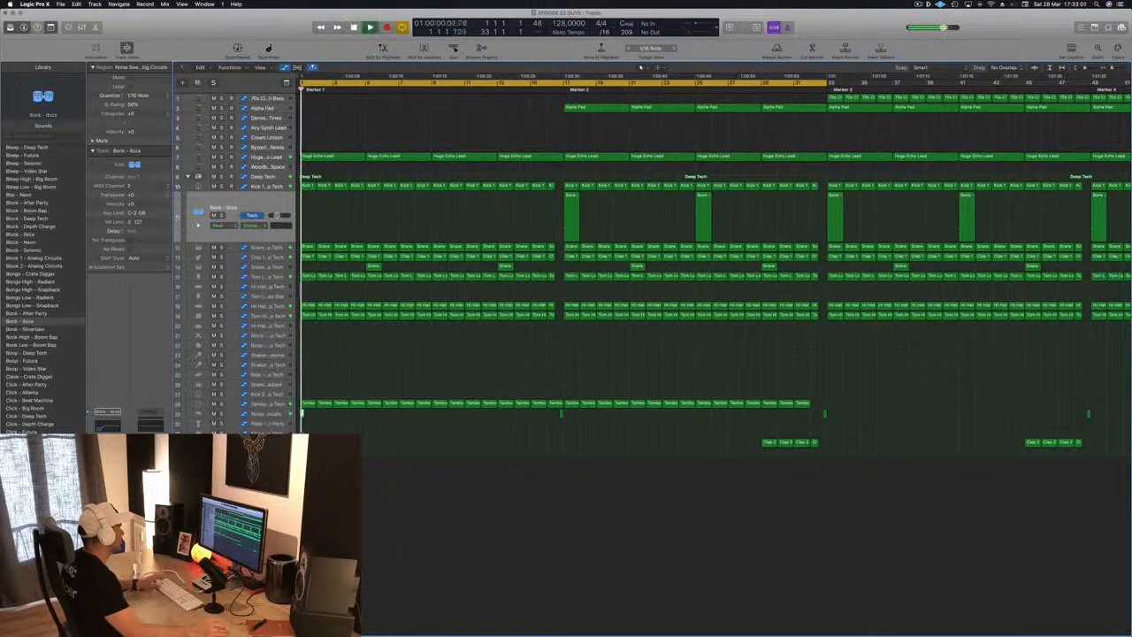
pyautogui.scroll(-5, 301, 412)
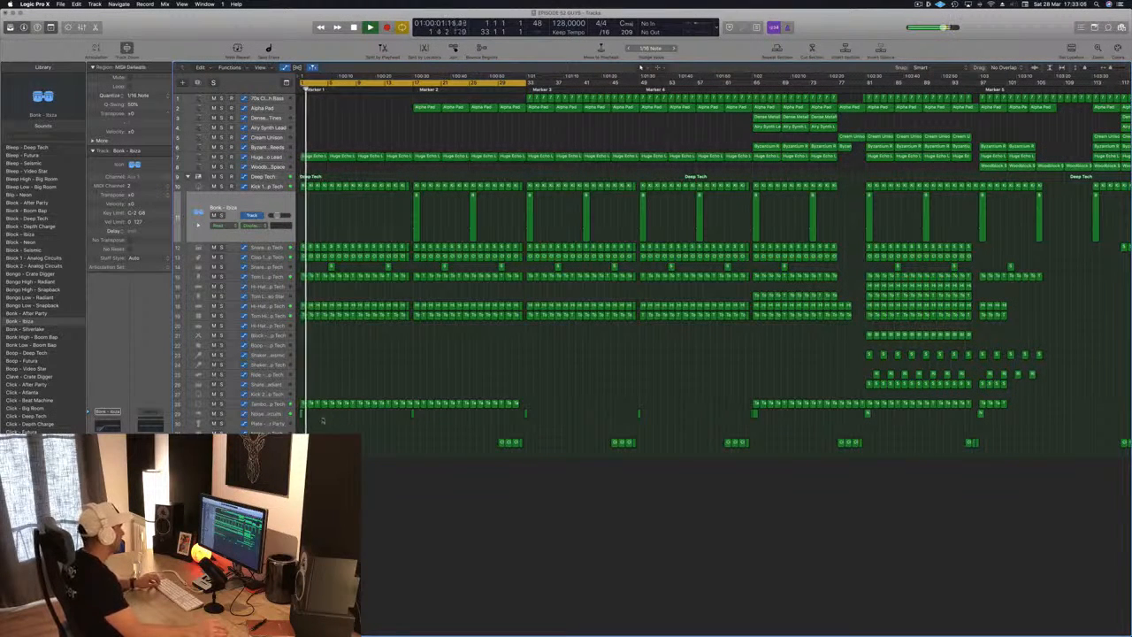
pyautogui.press('Delete')
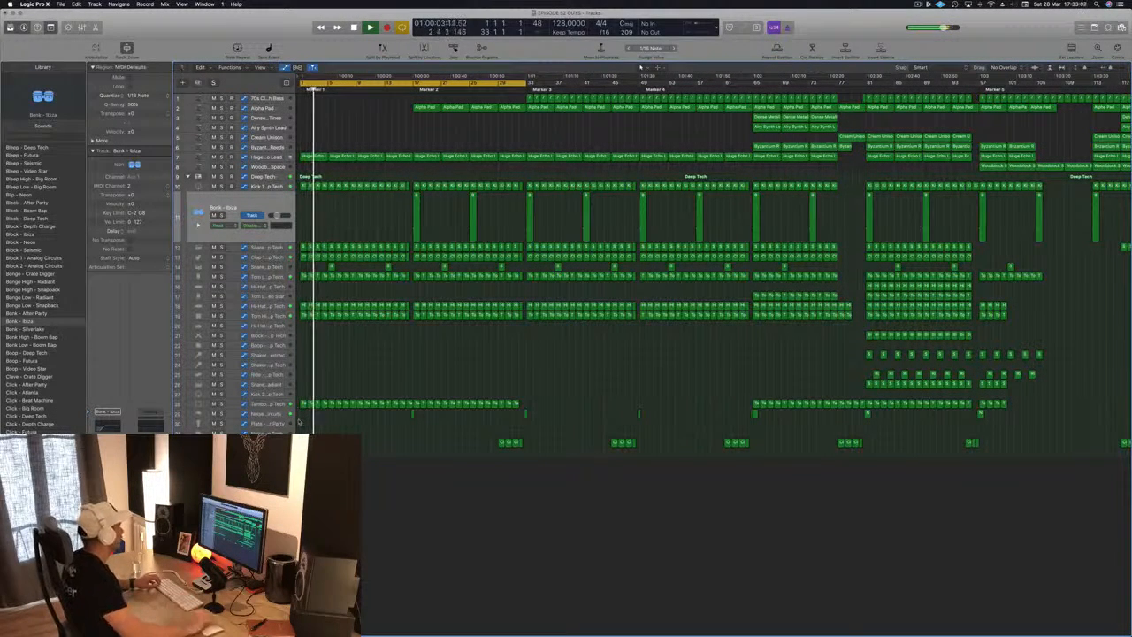
pyautogui.press('super+Left')
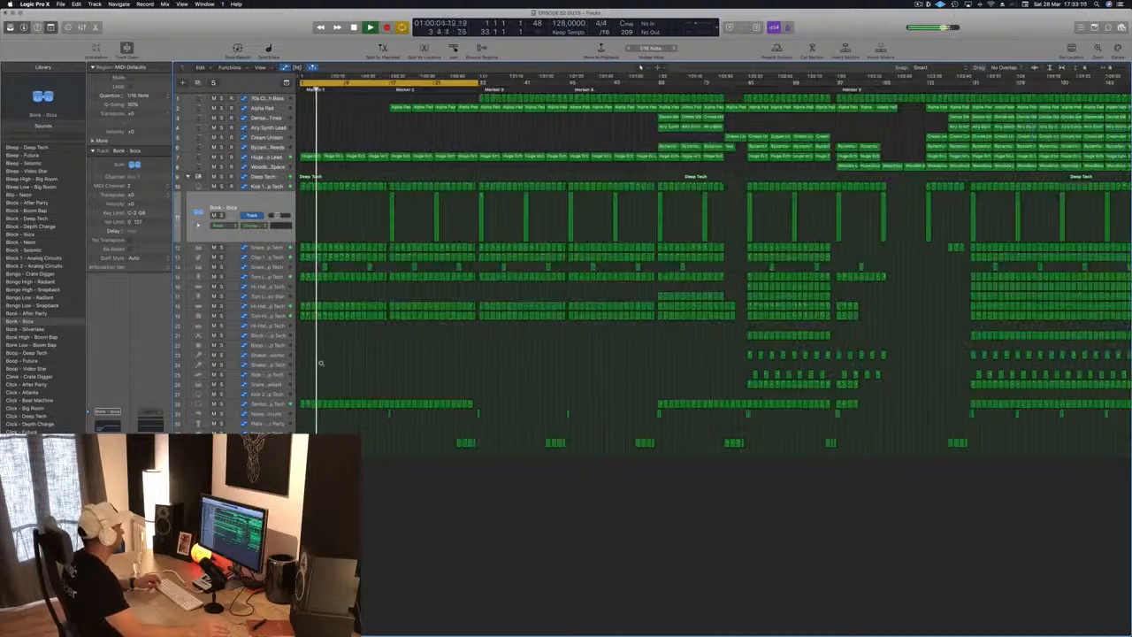
pyautogui.press('super+Left')
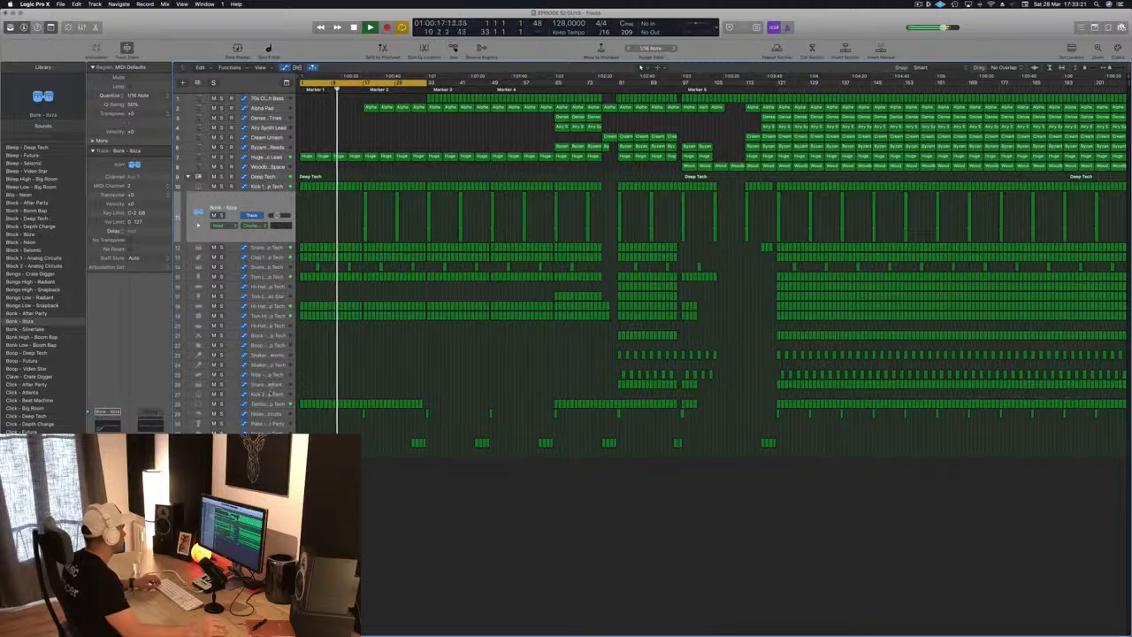
# Step: Open the Clap 2 region at bar 1 in the Piano Roll and delete all of its notes
pyautogui.click(413, 443)
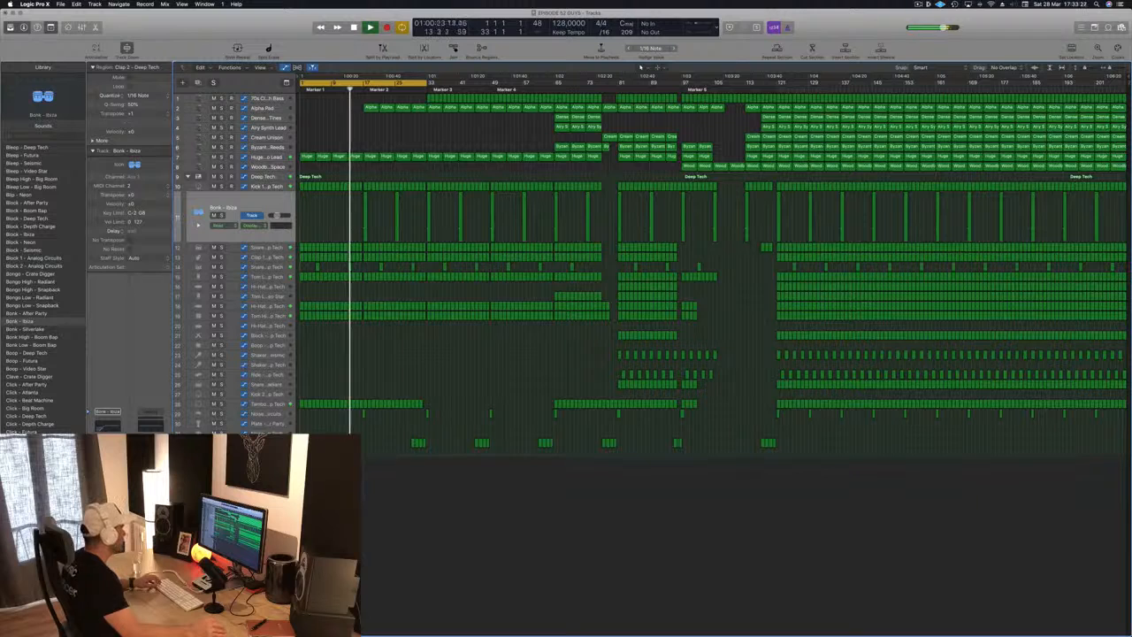
pyautogui.press('p')
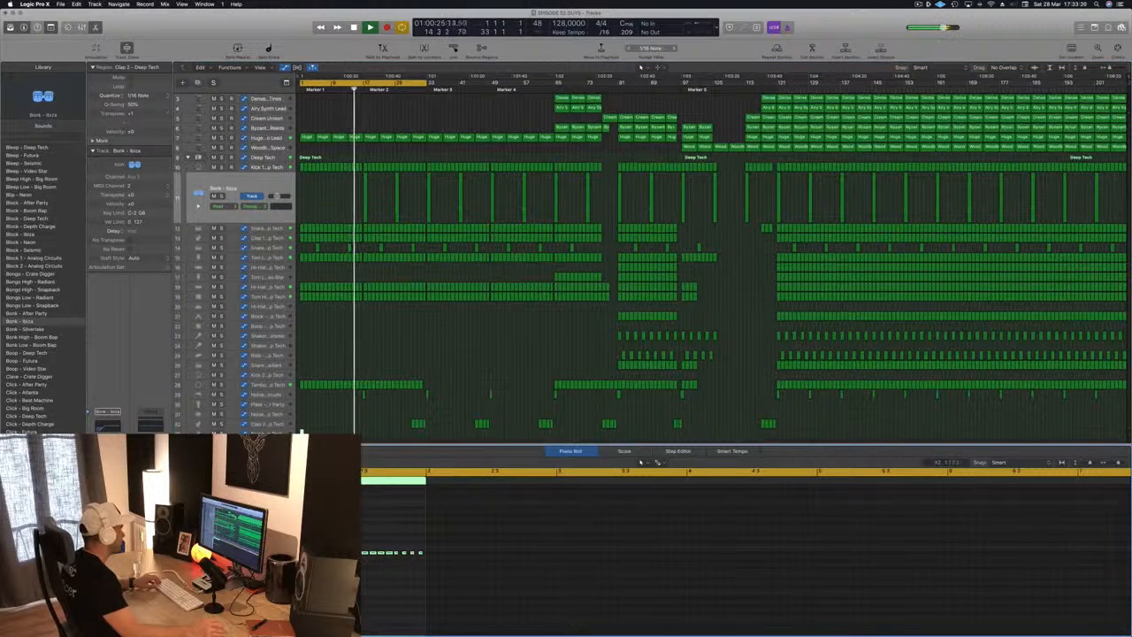
pyautogui.moveTo(296, 541); pyautogui.dragTo(421, 565)
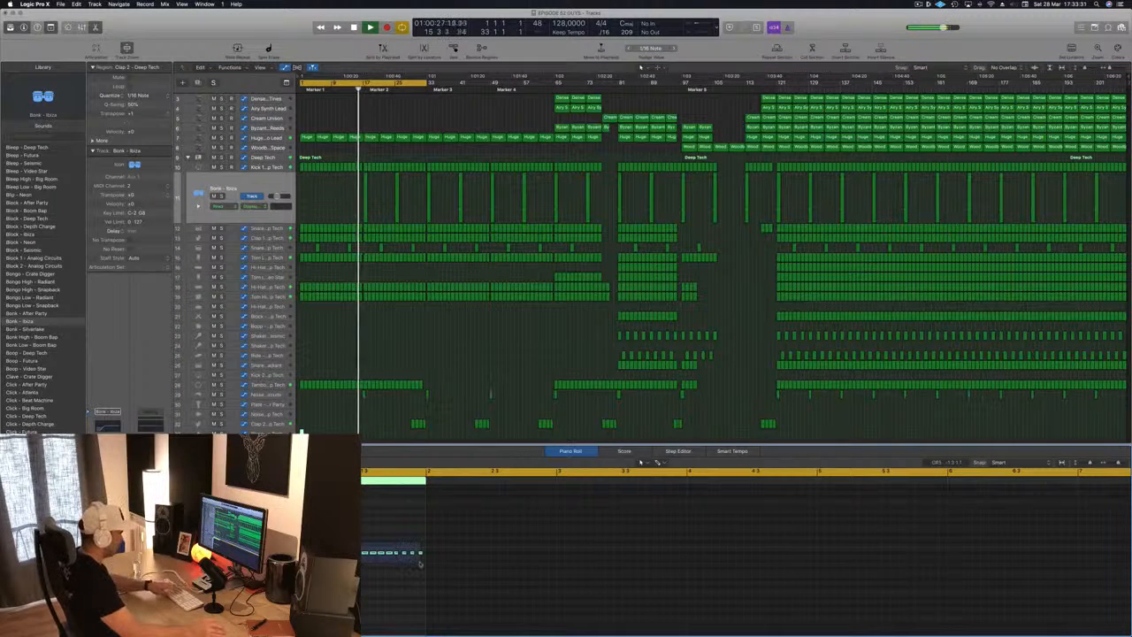
pyautogui.press('Delete')
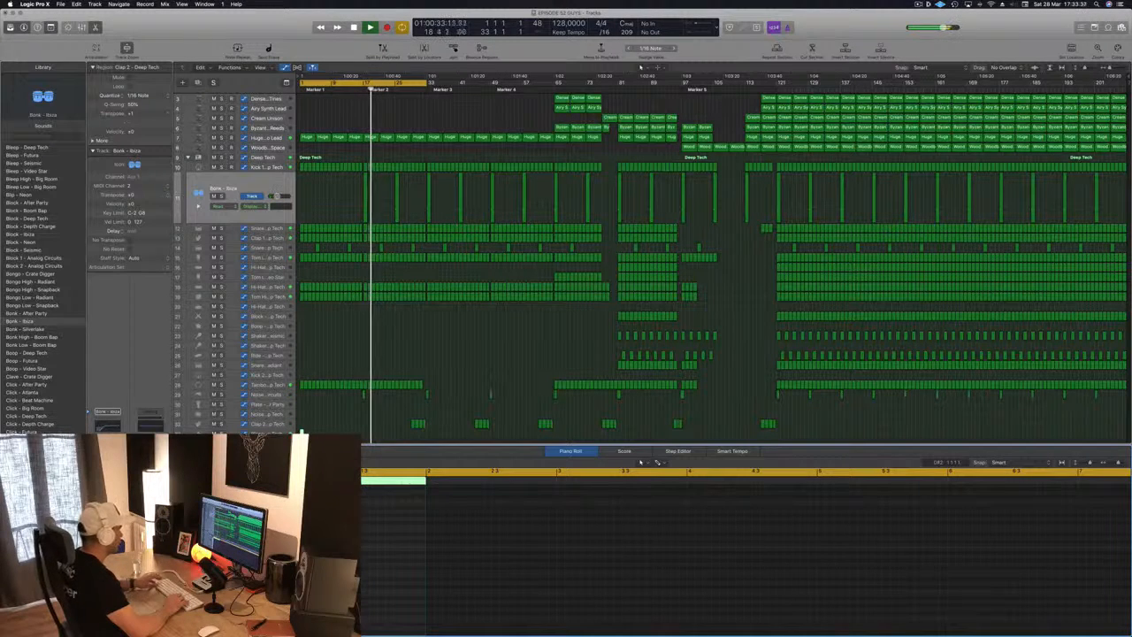
# Step: Set the Bleep - Deep Tech track's volume to +0.0 dB while playing the song from bar 1
pyautogui.press('Return')
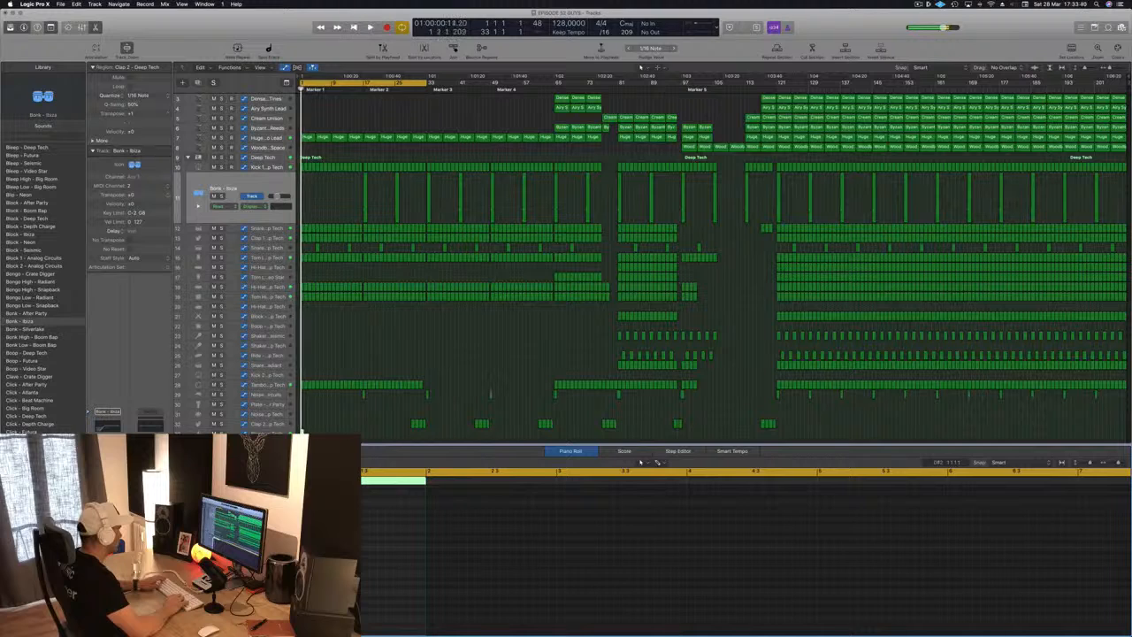
pyautogui.press('space')
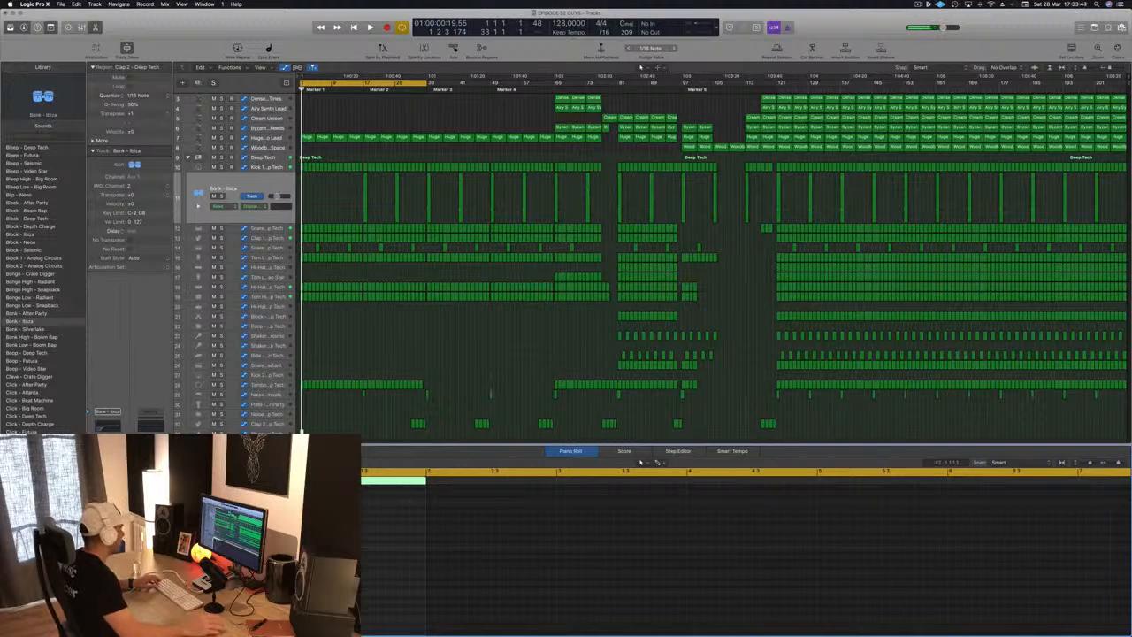
pyautogui.click(286, 430)
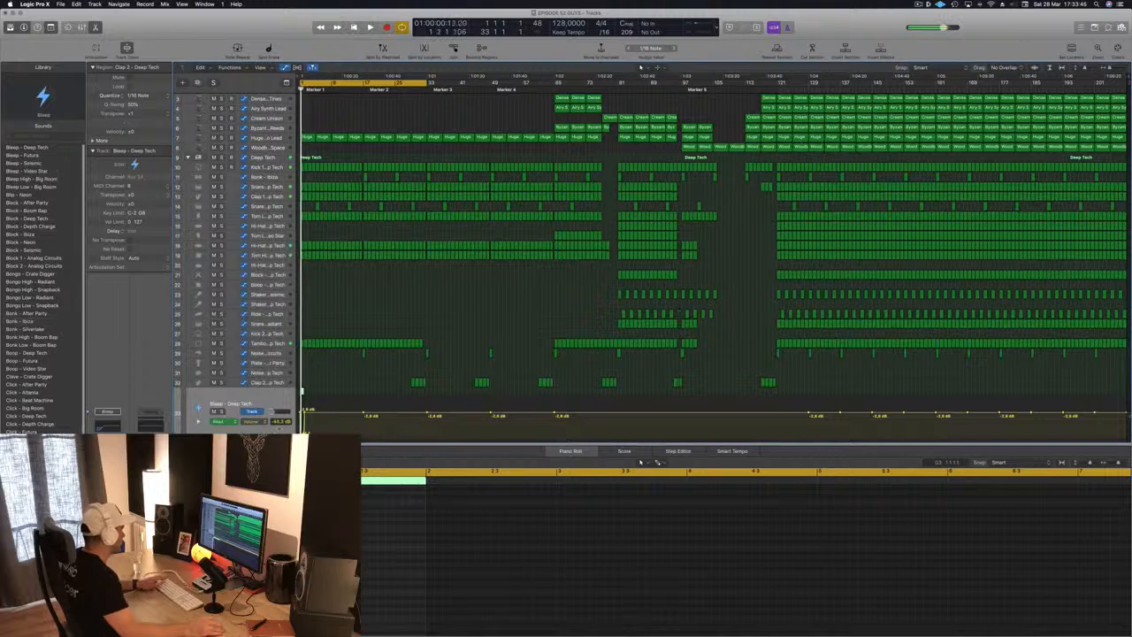
pyautogui.press('space')
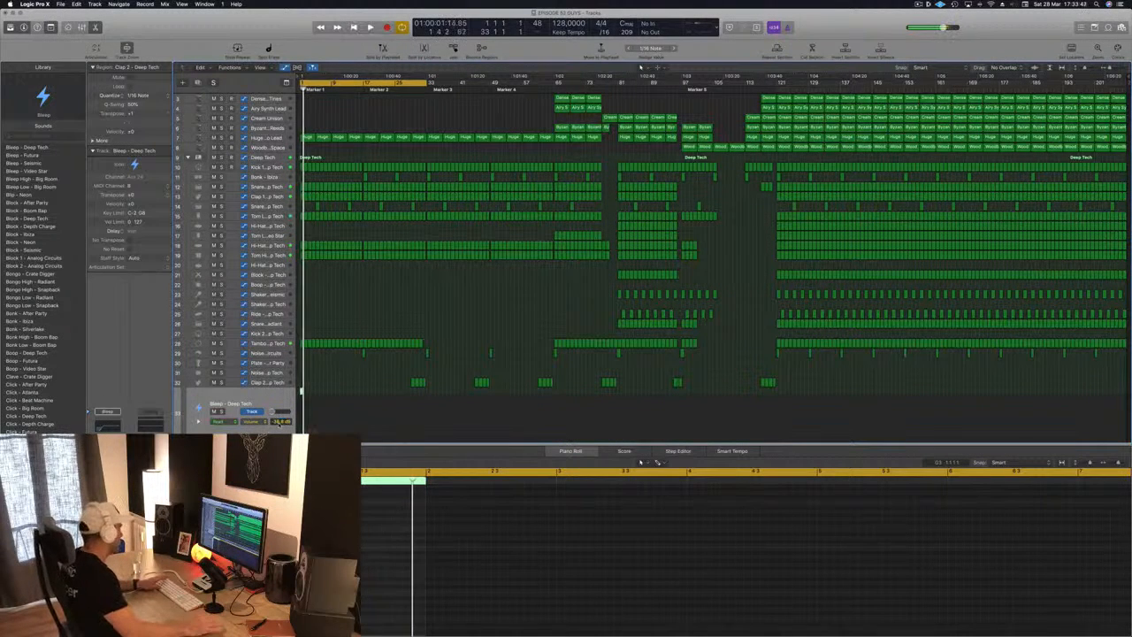
pyautogui.press('space')
pyautogui.press('space')
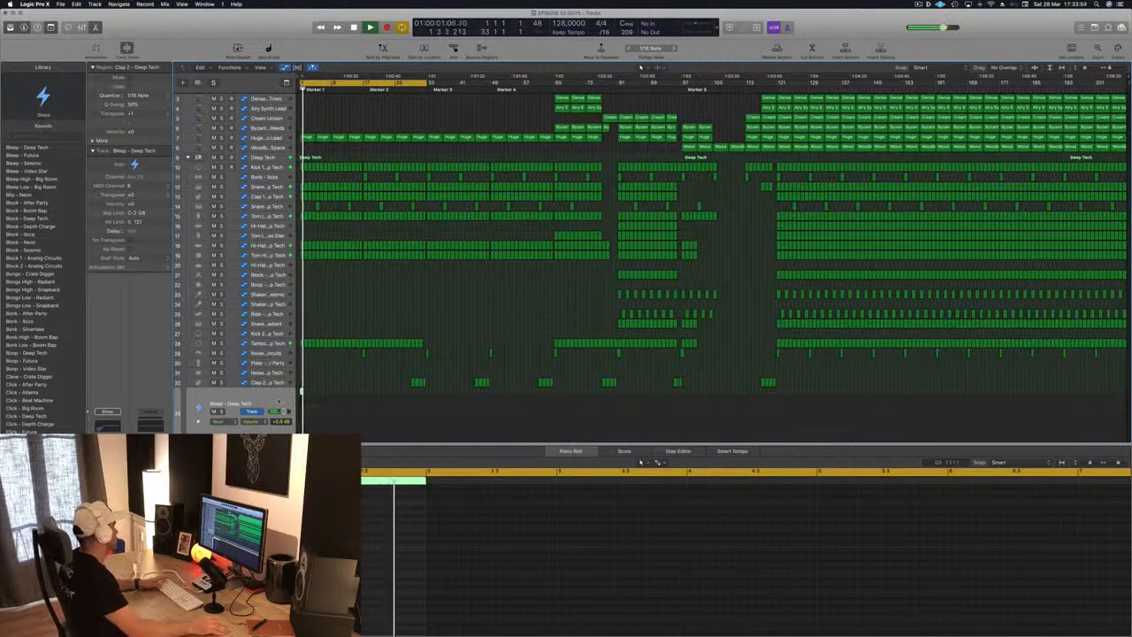
# Step: Audition the Noise - Big Room, Deep Tech and Futura sounds on the Bleep track, then load Noise - Dropkick and play it
pyautogui.scroll(-5, 42, 363)
pyautogui.scroll(-3, 43, 364)
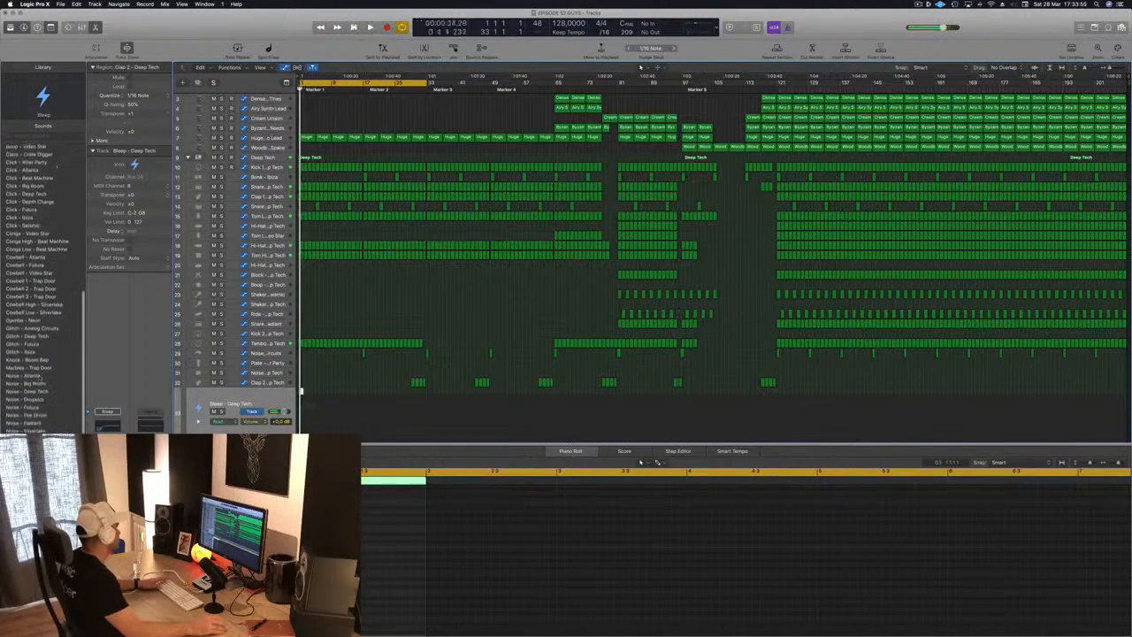
pyautogui.click(35, 380)
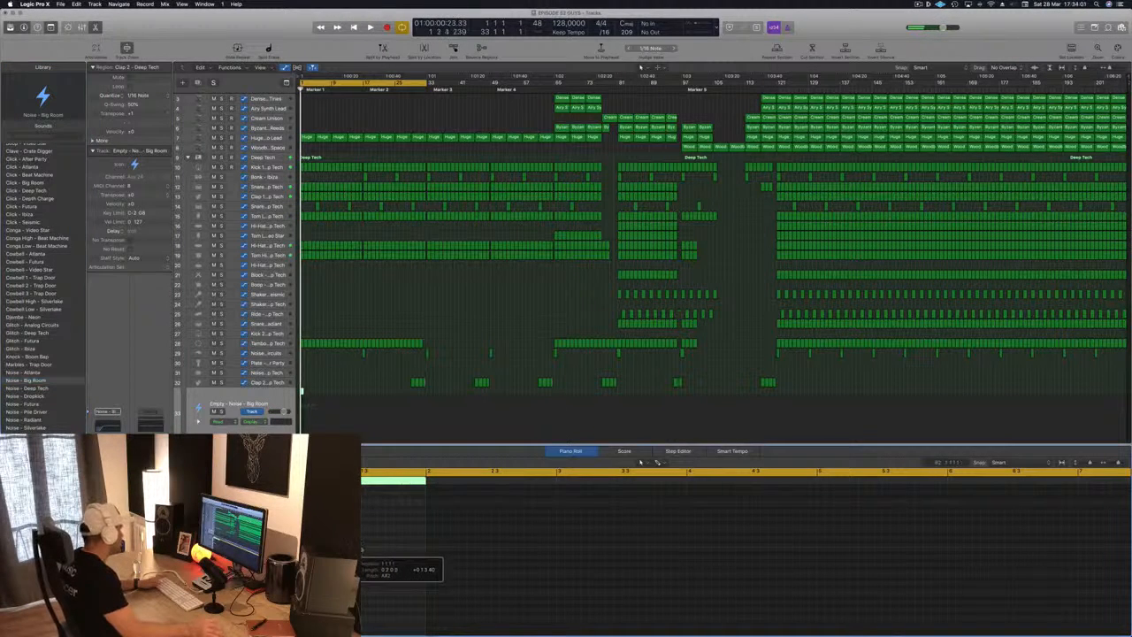
pyautogui.press('space')
pyautogui.click(27, 388)
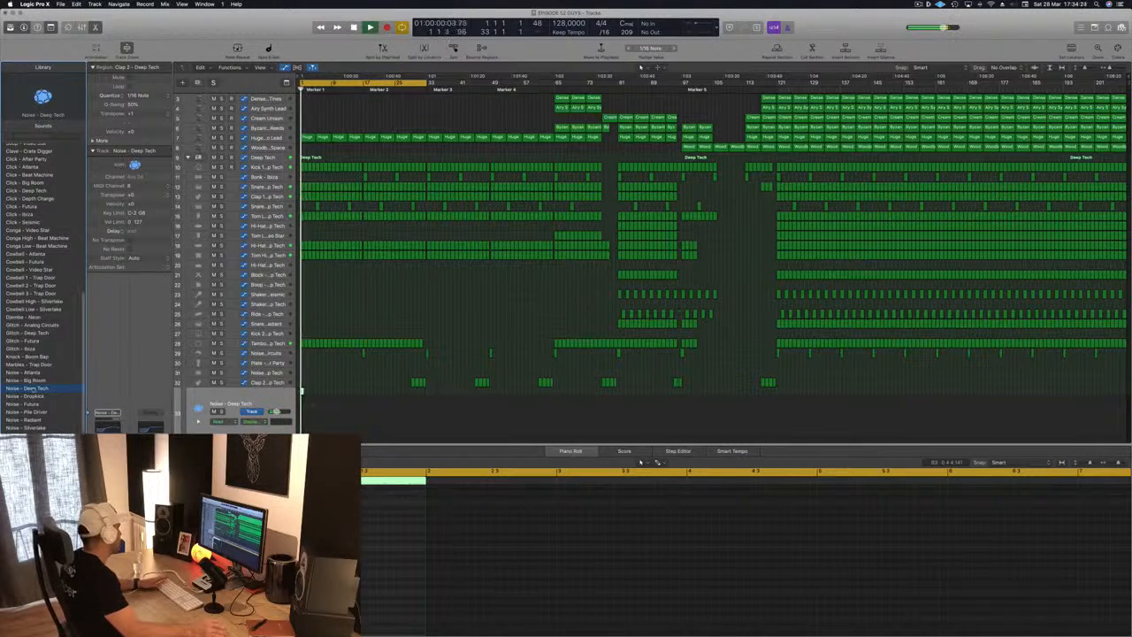
pyautogui.click(24, 403)
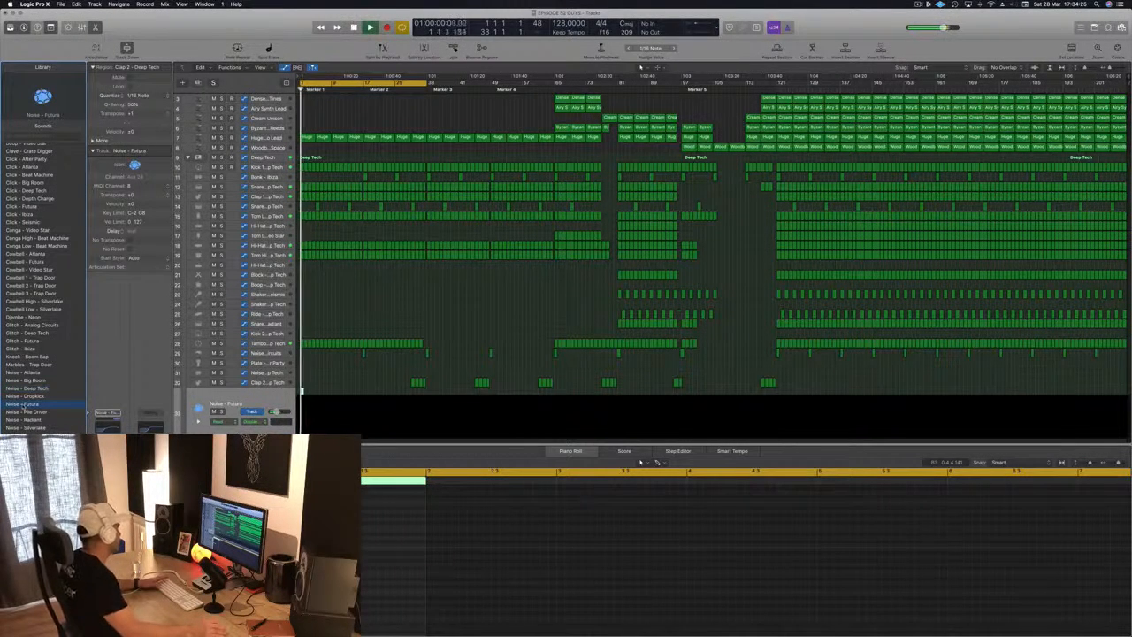
pyautogui.press('space')
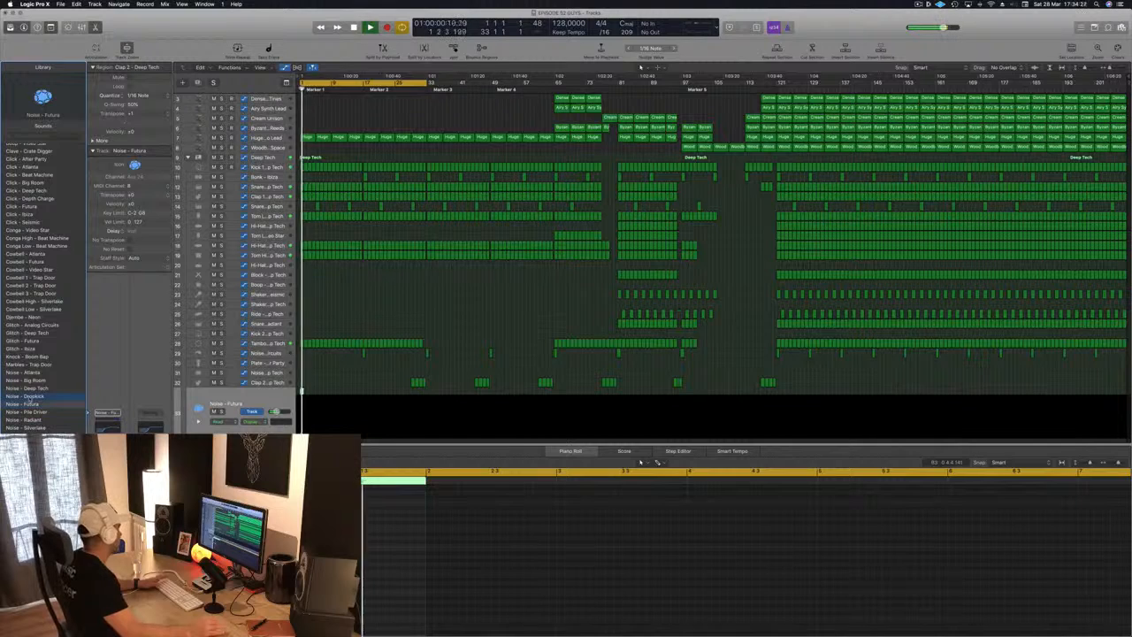
pyautogui.click(27, 397)
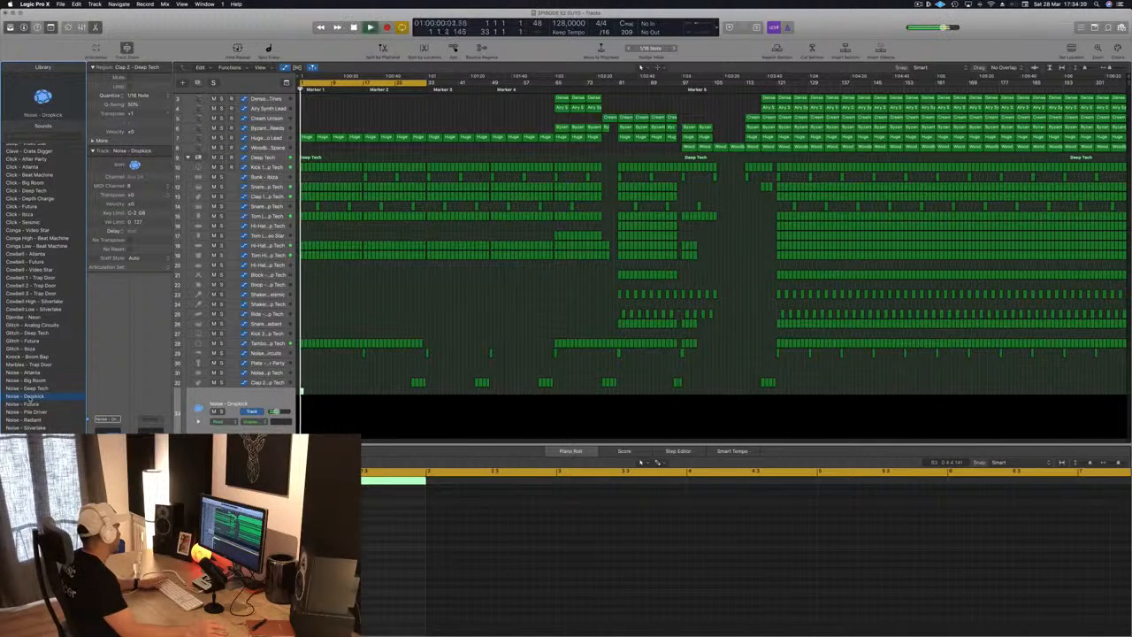
pyautogui.press('space')
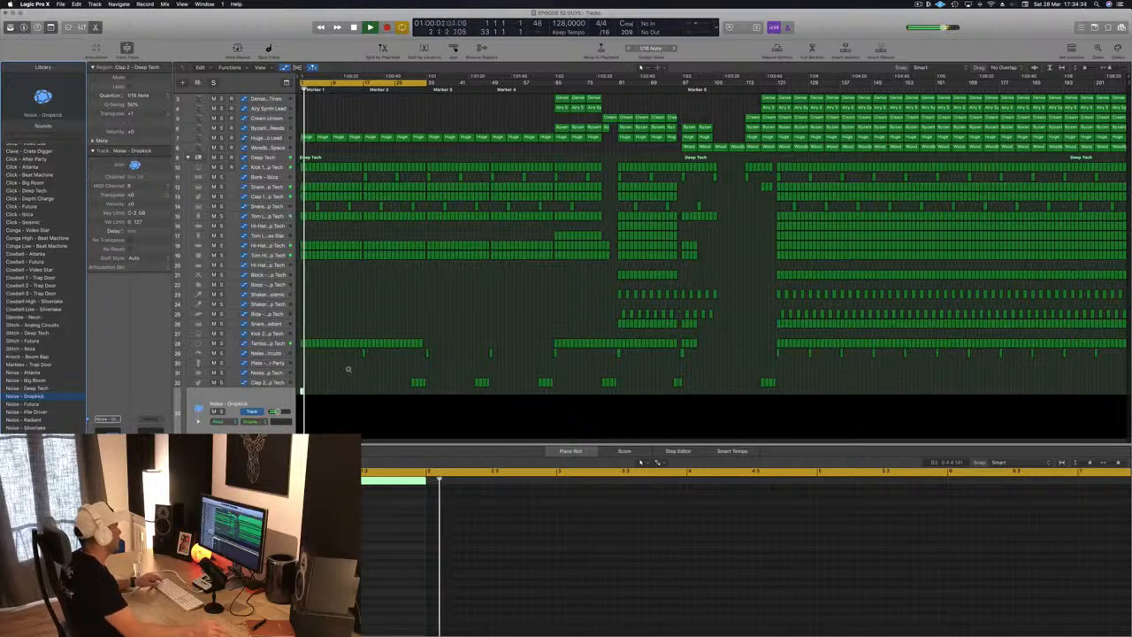
# Step: Set the noise aux Compressor's side chain to Bus 13 (Kick 1) and adjust its ratio during playback from bar 1
pyautogui.press('Return')
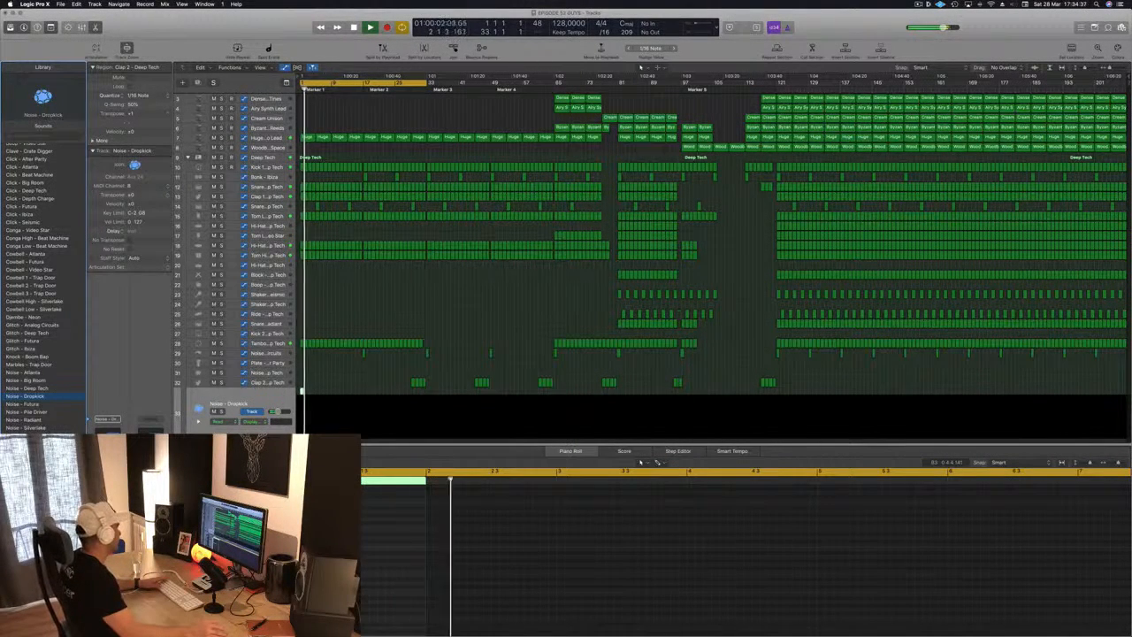
pyautogui.press('v')
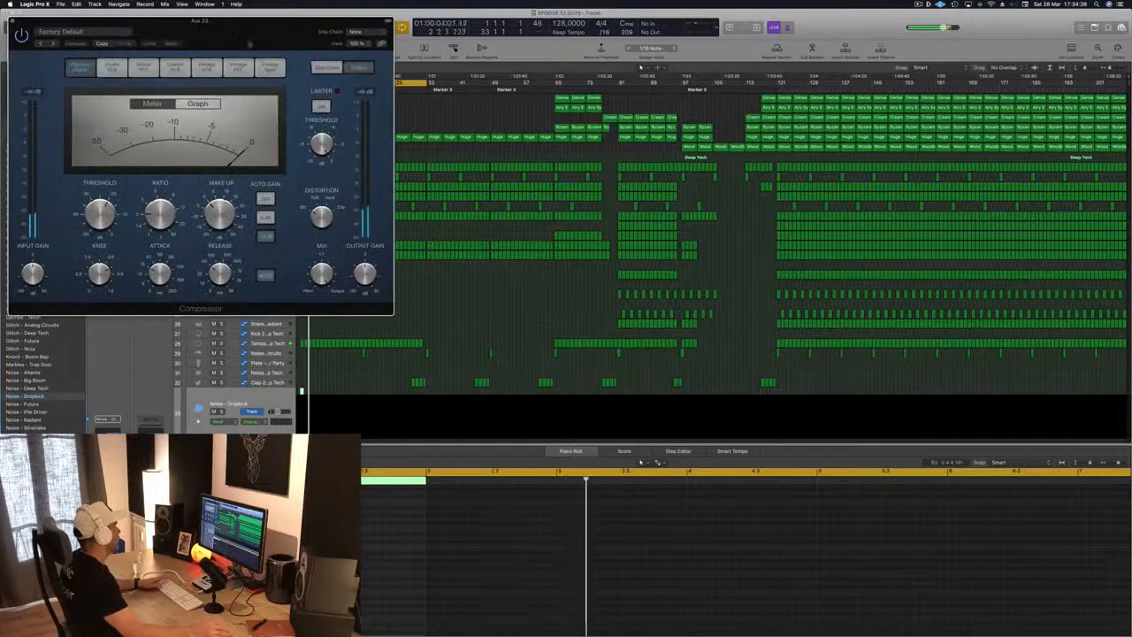
pyautogui.moveTo(249, 43); pyautogui.dragTo(601, 210)
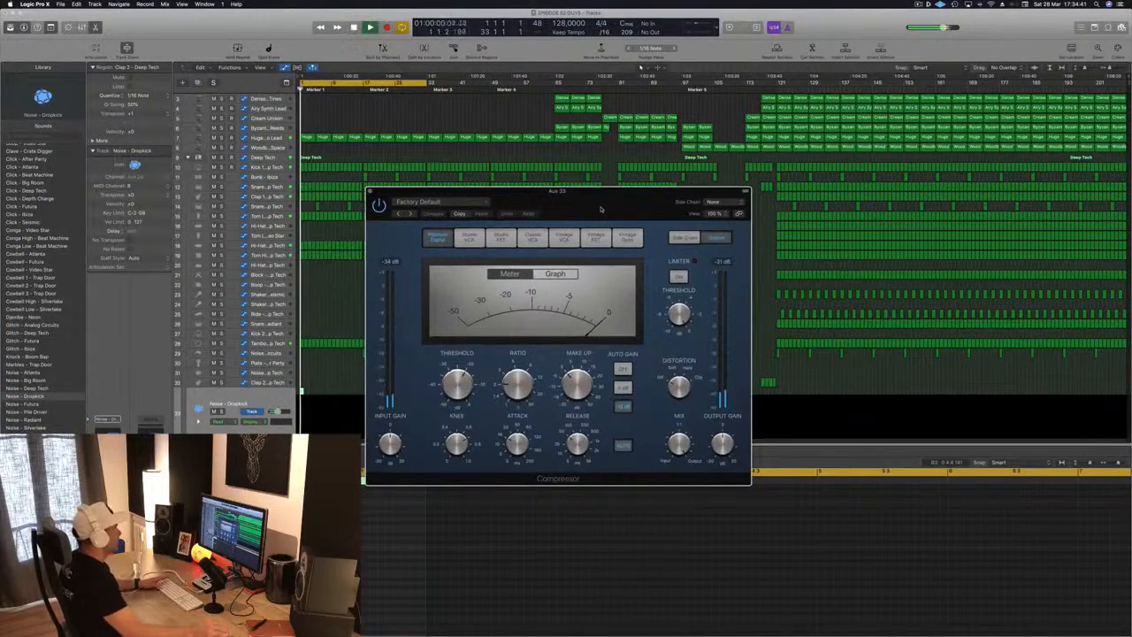
pyautogui.click(713, 204)
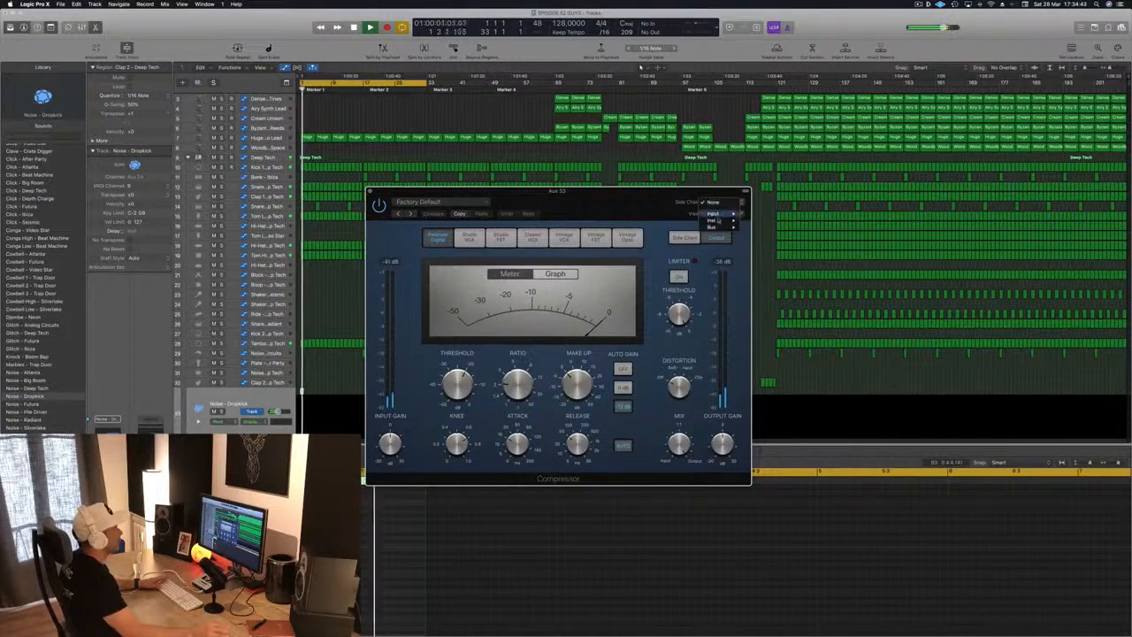
pyautogui.moveTo(720, 221)
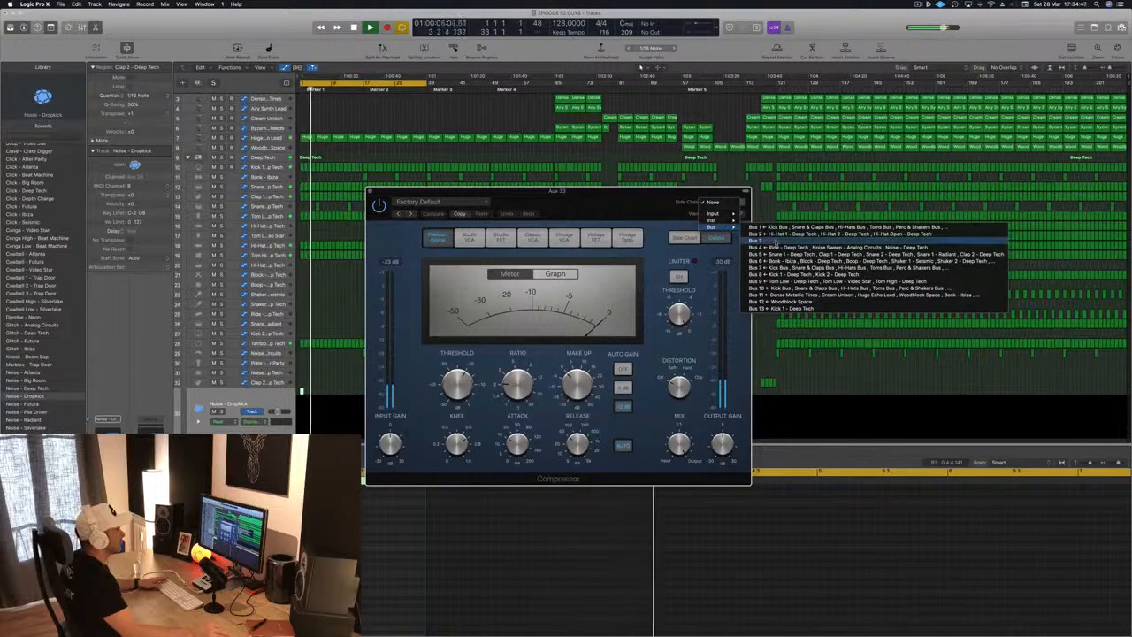
pyautogui.click(776, 310)
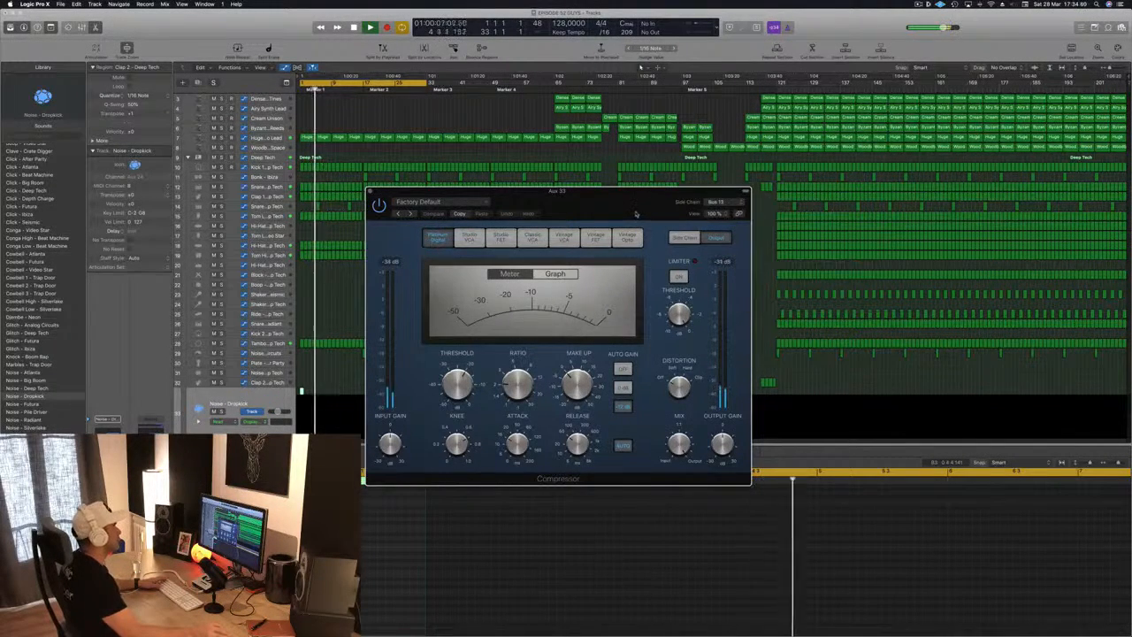
pyautogui.moveTo(640, 211); pyautogui.dragTo(598, 235)
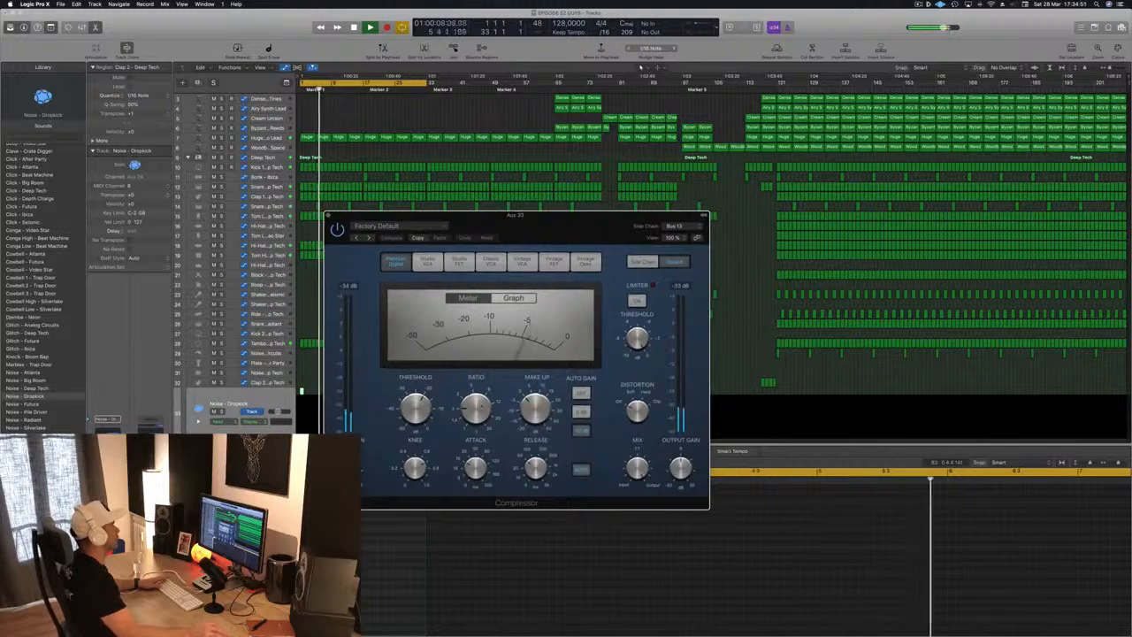
pyautogui.moveTo(475, 394); pyautogui.dragTo(471, 386)
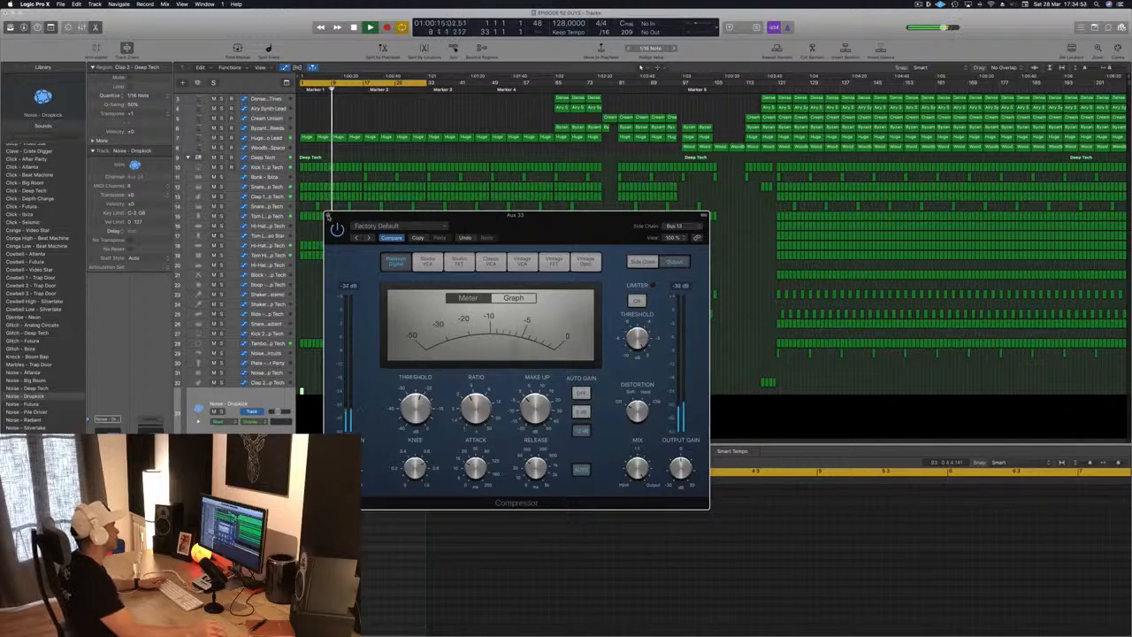
pyautogui.click(327, 215)
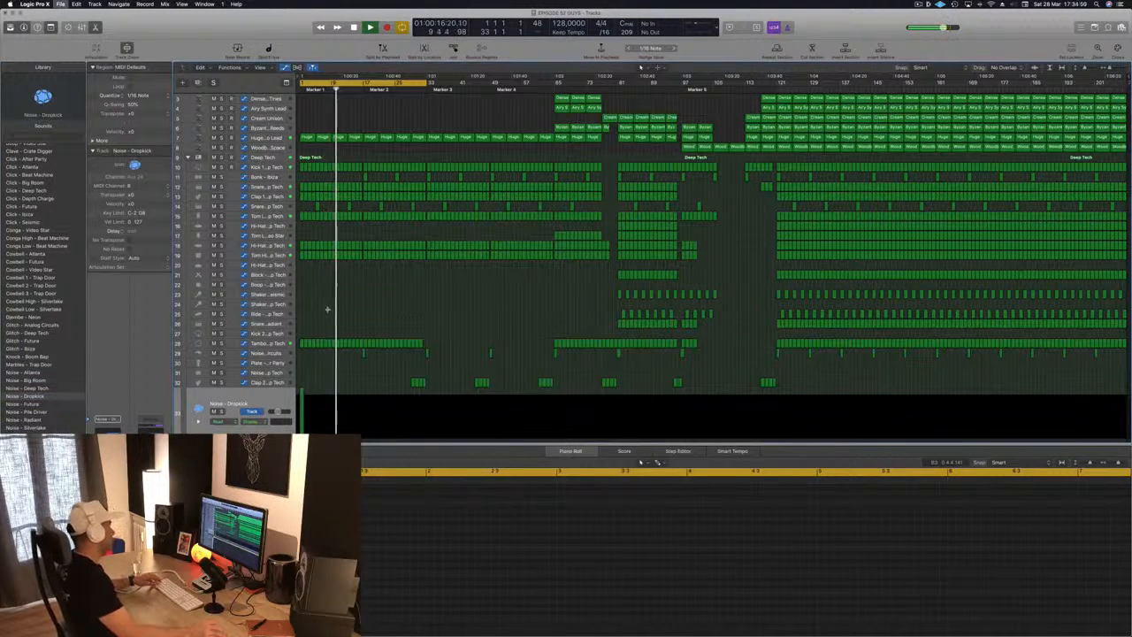
# Step: Delete the Huge Echo Lead regions at bars 1 and 9, replaying the intro from bar 1
pyautogui.press('super+Right')
pyautogui.press('super+Right')
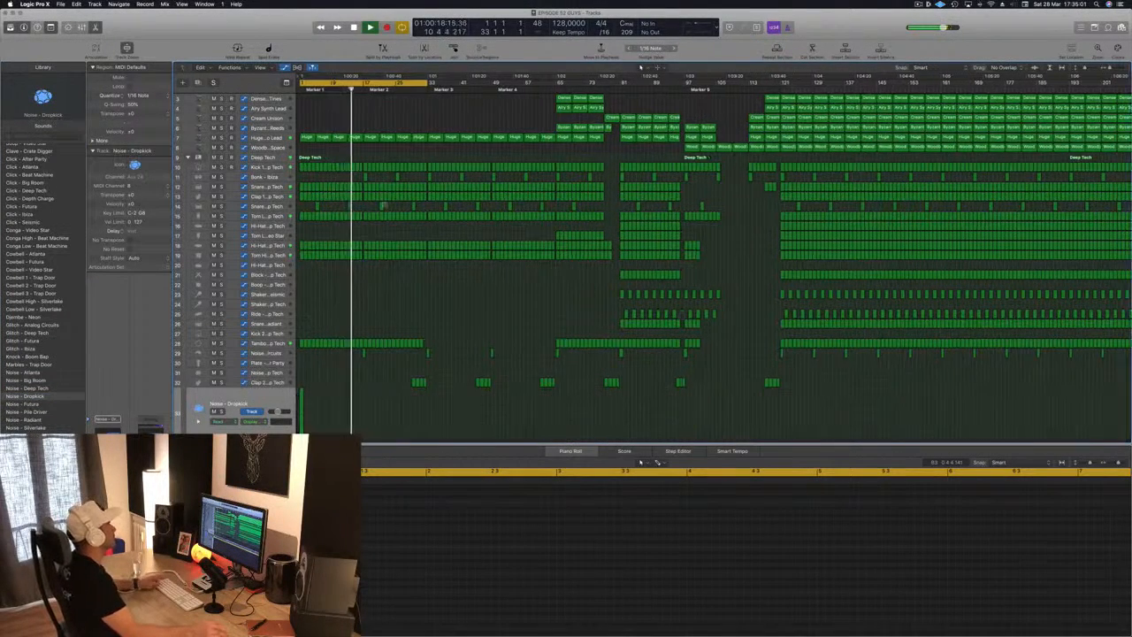
pyautogui.press('Return')
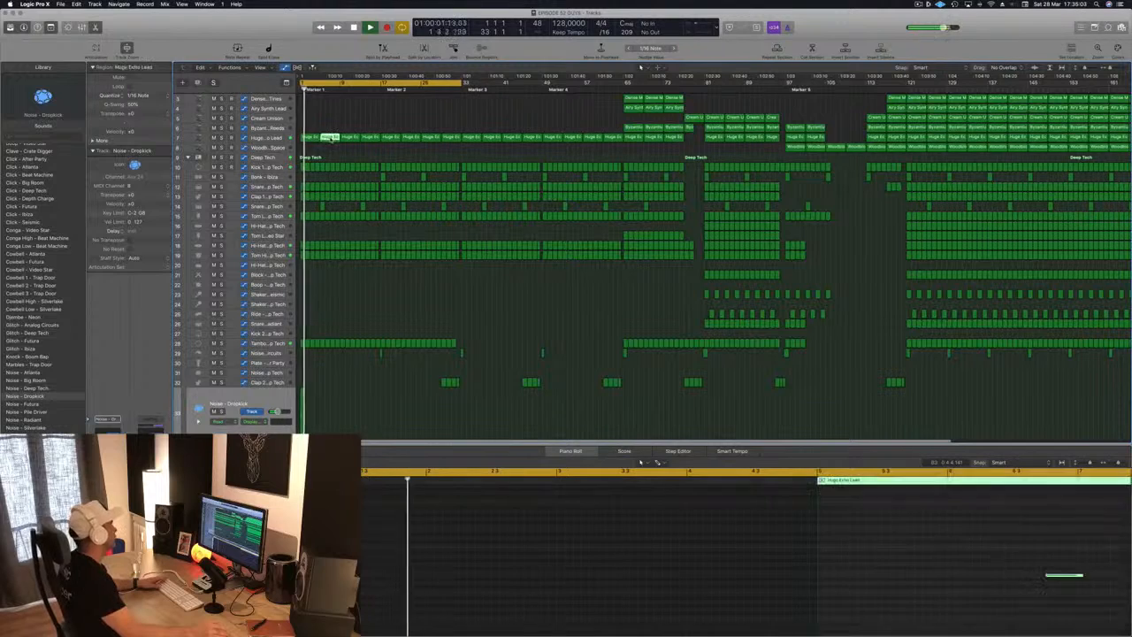
pyautogui.press('Return')
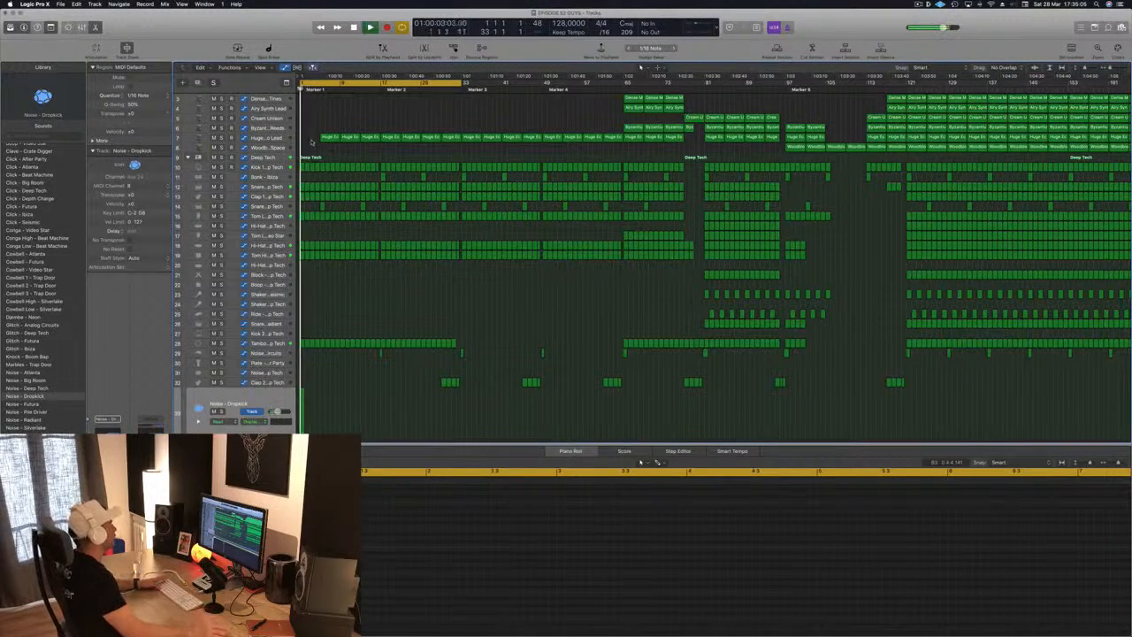
pyautogui.click(349, 137)
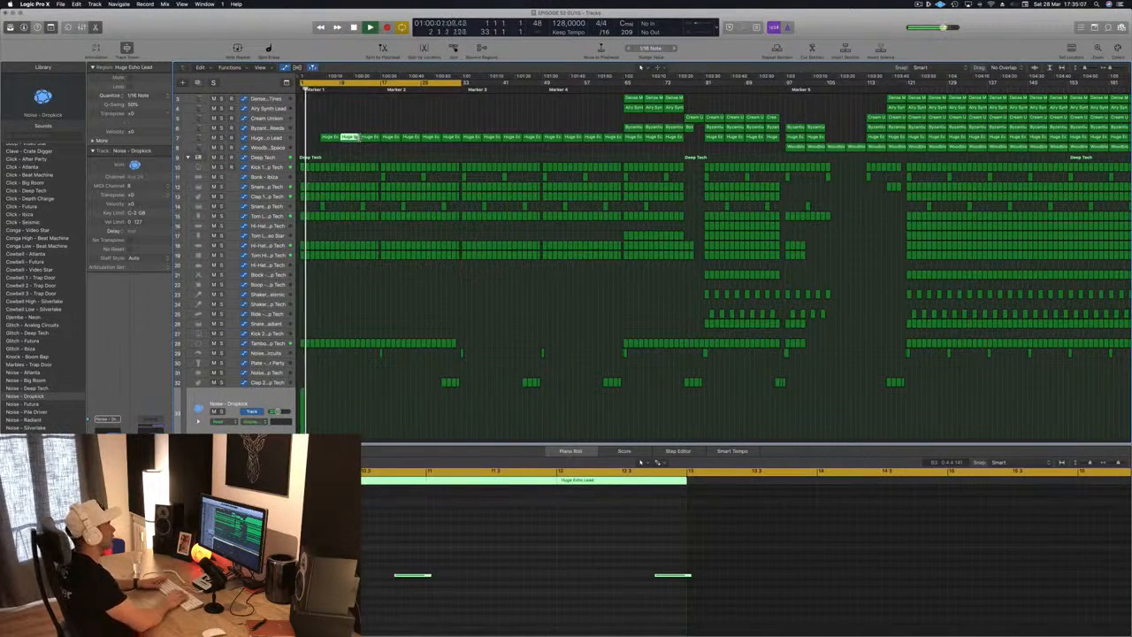
pyautogui.press('Delete')
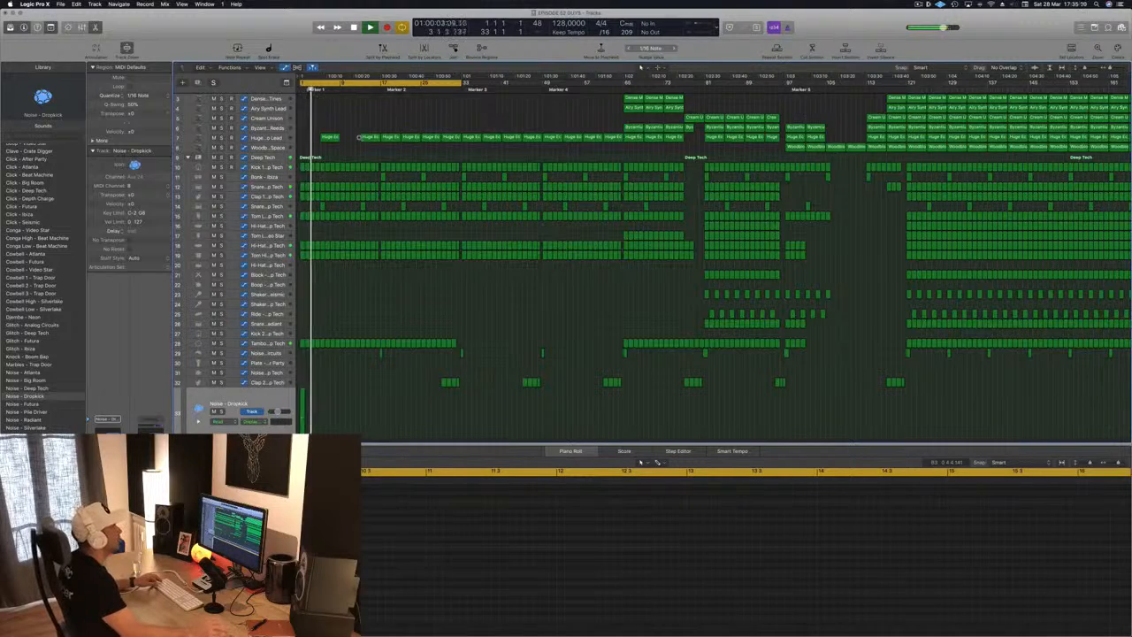
# Step: Copy the Cream Unison region from bar 77 to bar 9 and select its track to hear it in the intro
pyautogui.press('super+Left')
pyautogui.click(617, 118)
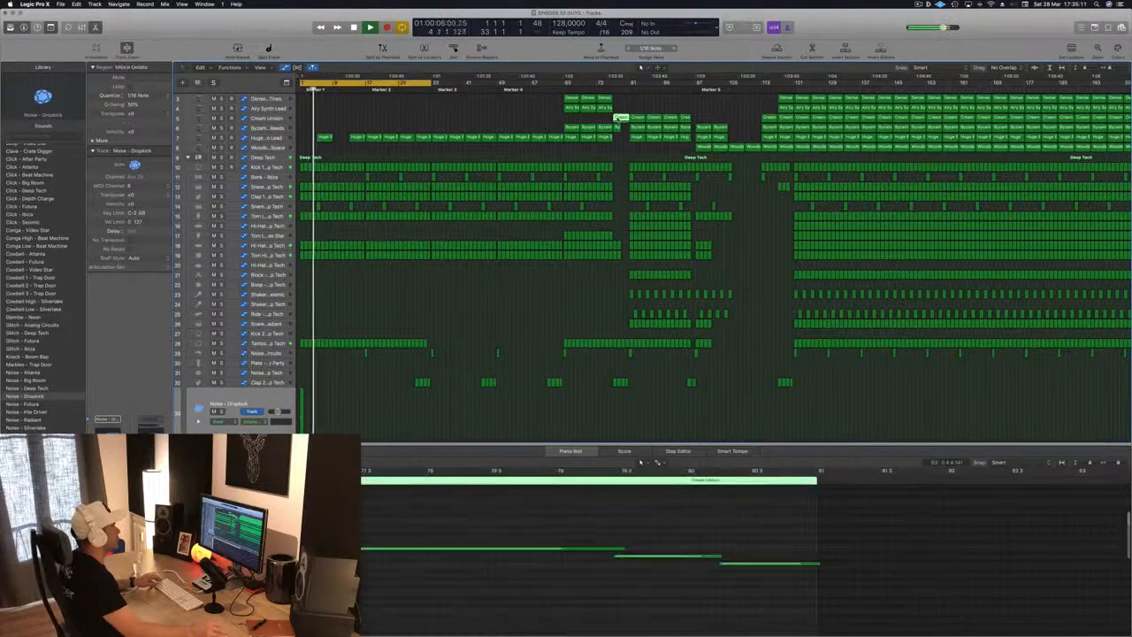
pyautogui.moveTo(616, 118); pyautogui.dragTo(337, 123)
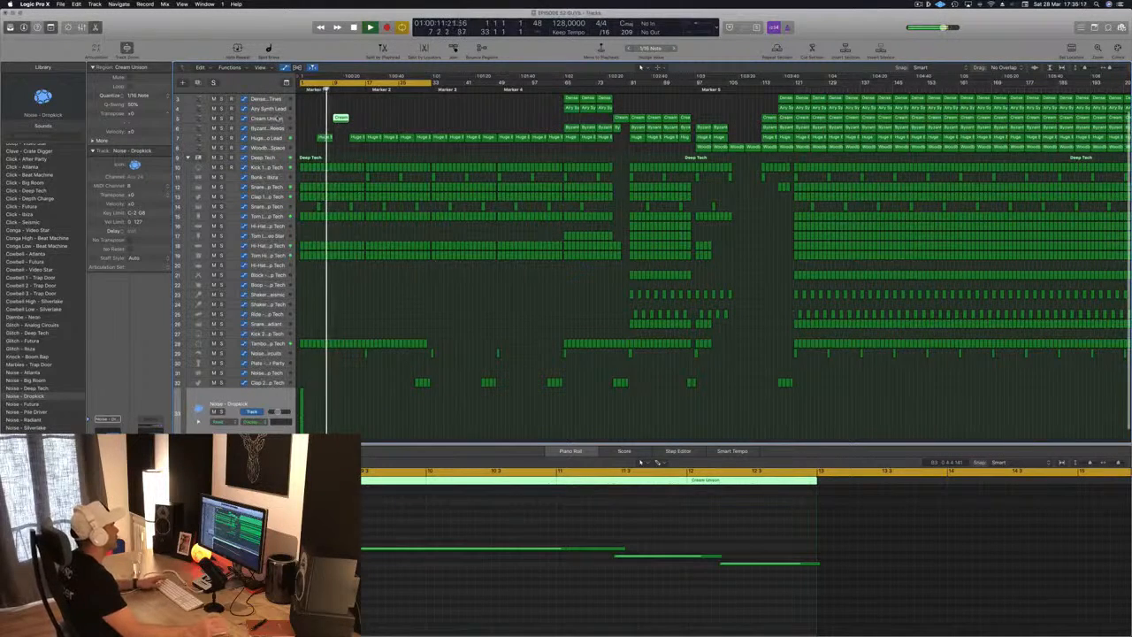
pyautogui.click(279, 117)
pyautogui.scroll(3, 381, 109)
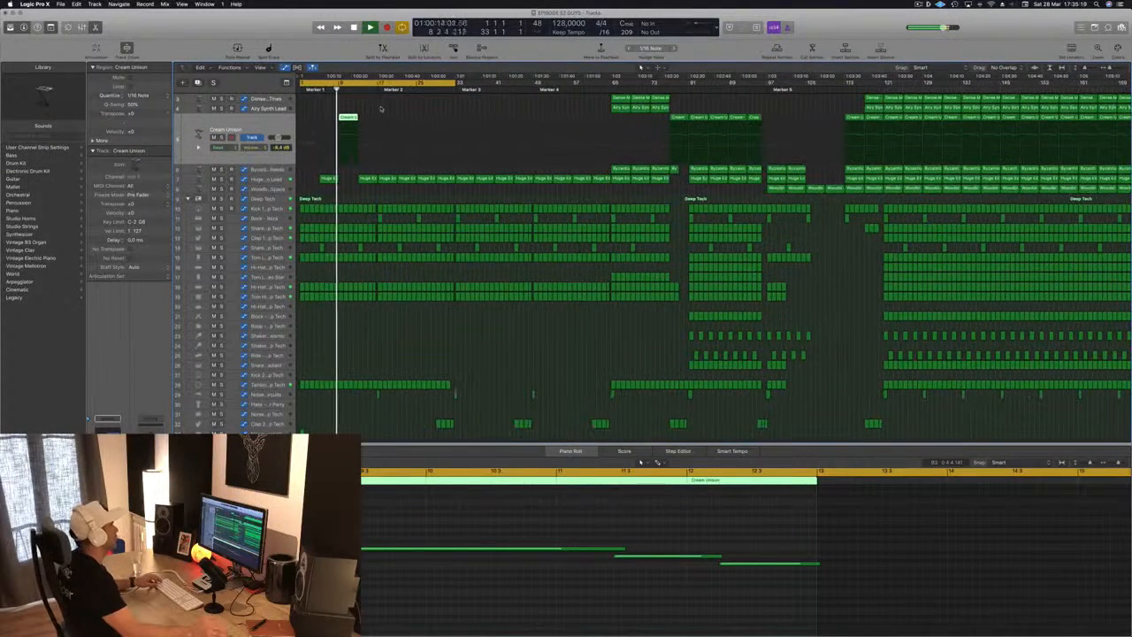
pyautogui.scroll(-2, 381, 109)
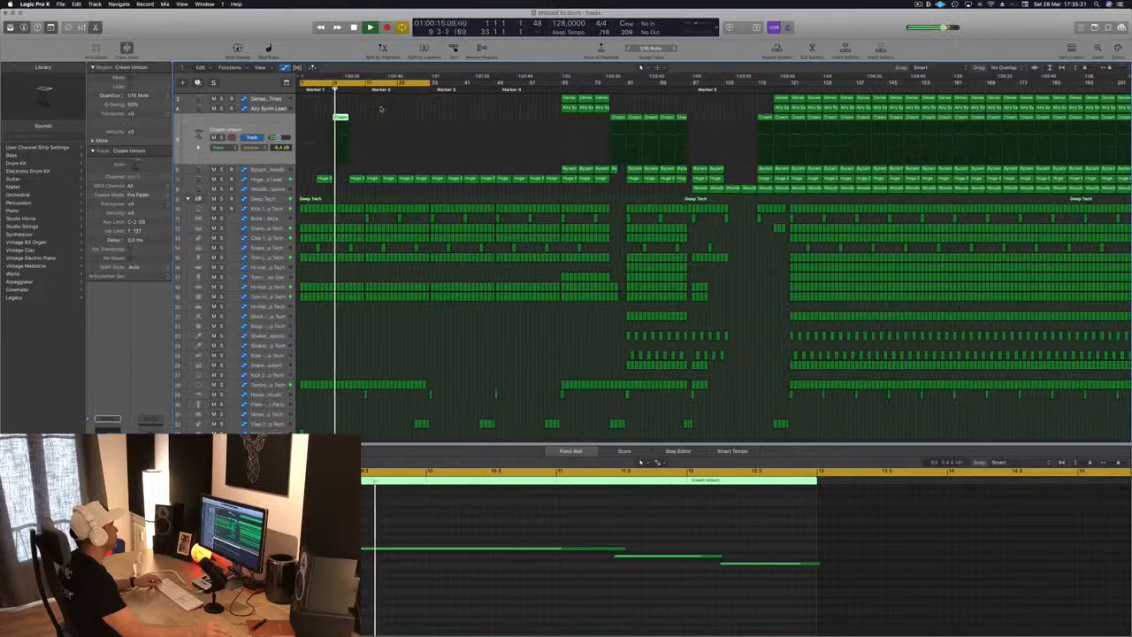
pyautogui.scroll(4, 382, 109)
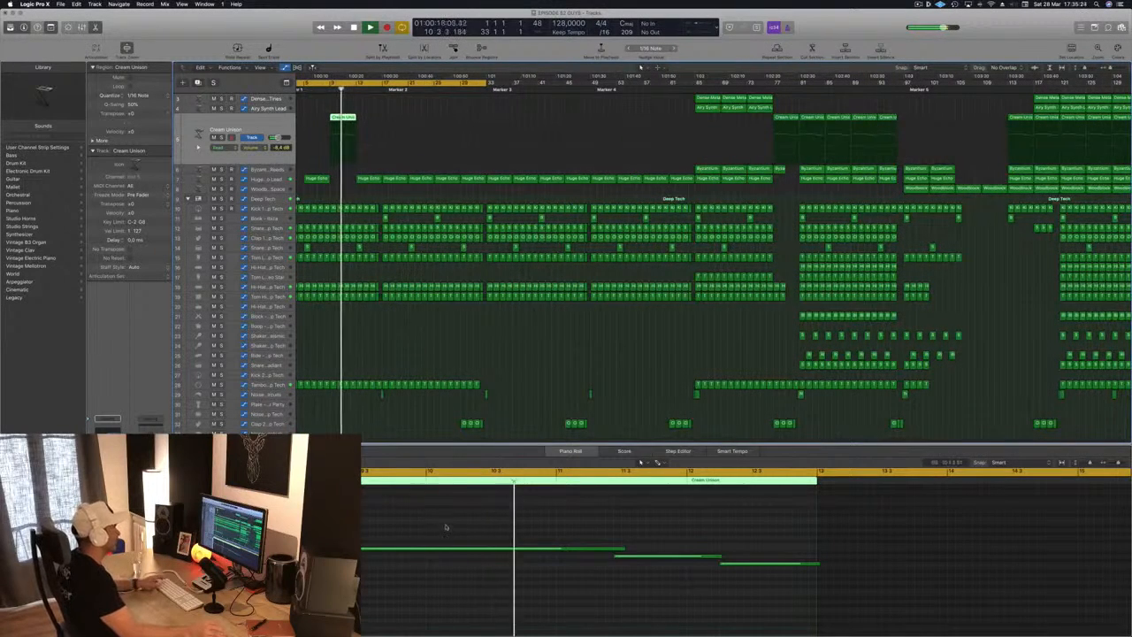
# Step: Delete the two short lower notes of the Cream Unison region at bar 9 and shorten its long note to end at bar 10
pyautogui.press('space')
pyautogui.moveTo(637, 524); pyautogui.dragTo(771, 580)
pyautogui.press('Delete')
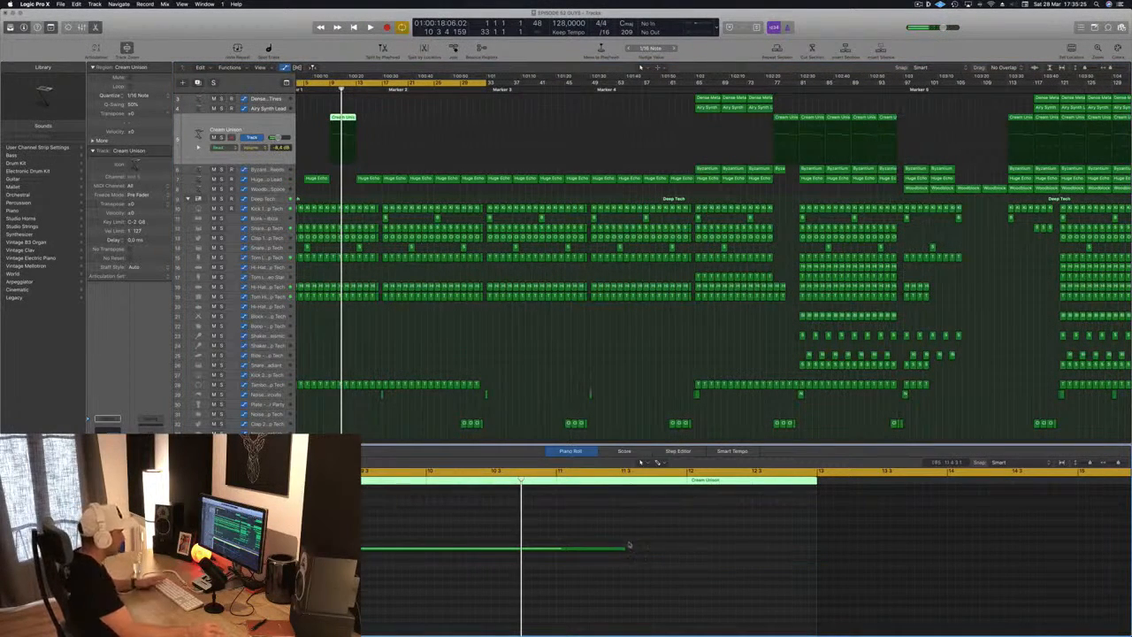
pyautogui.moveTo(624, 547); pyautogui.dragTo(428, 548)
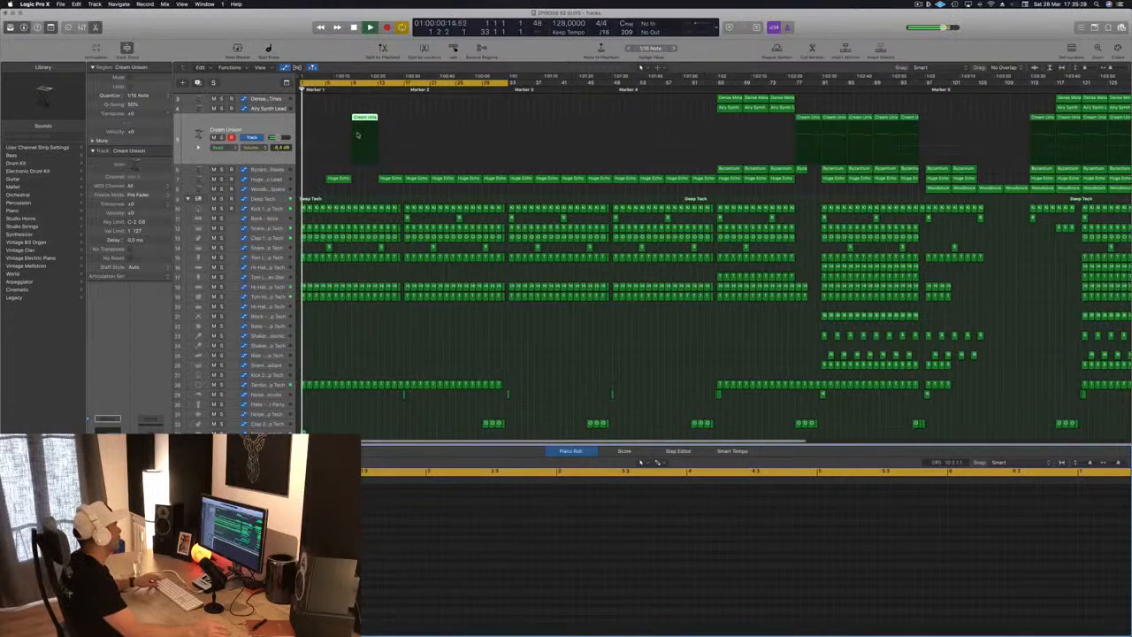
# Step: Copy the trimmed Cream Unison region to bar 17 while the intro plays from bar 1
pyautogui.scroll(-2, 345, 128)
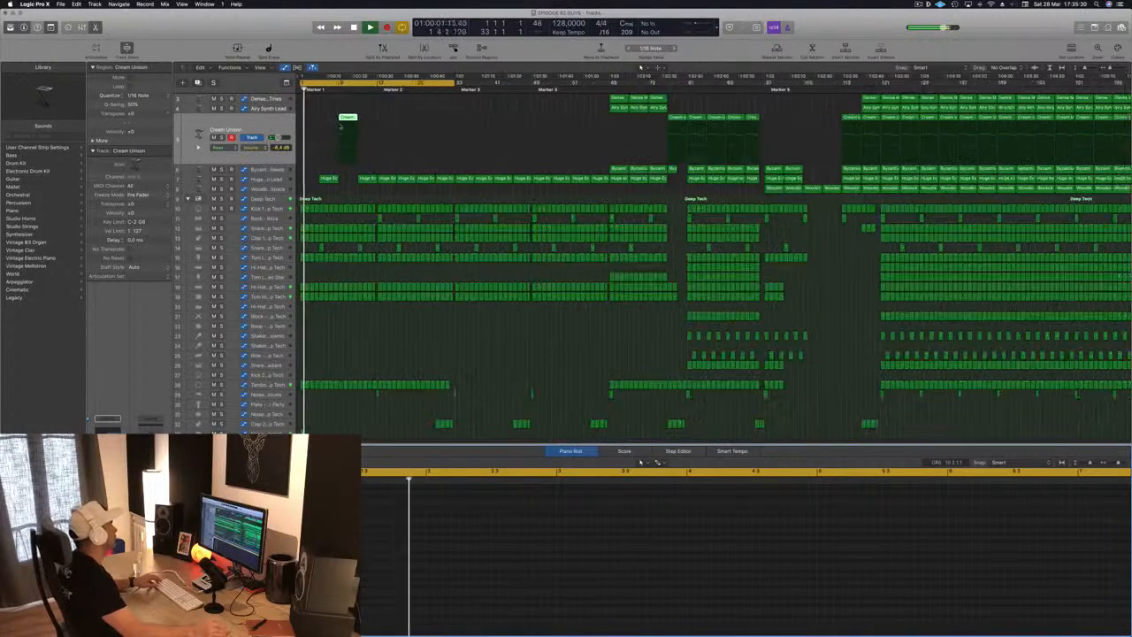
pyautogui.moveTo(348, 117); pyautogui.dragTo(389, 124)
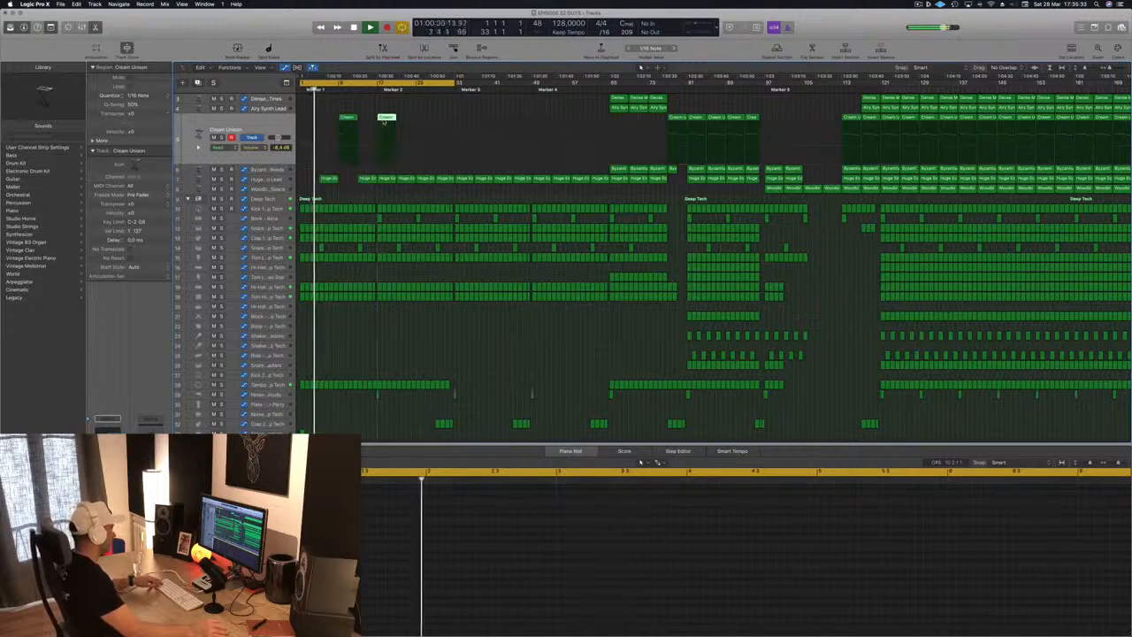
pyautogui.click(343, 343)
pyautogui.scroll(-2, 343, 343)
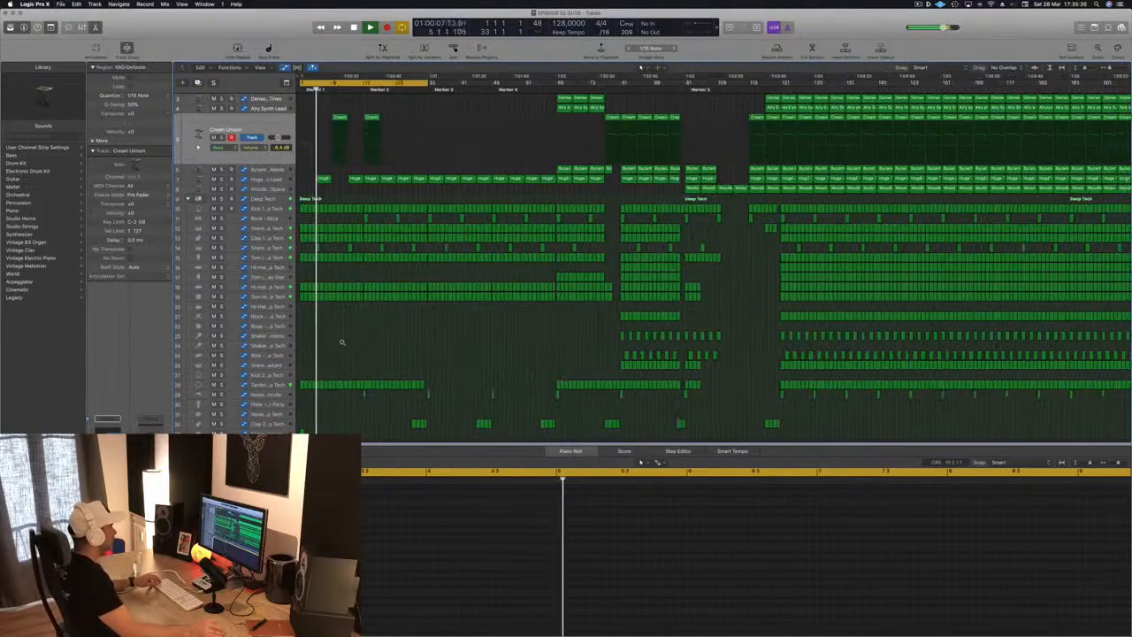
pyautogui.scroll(2, 343, 344)
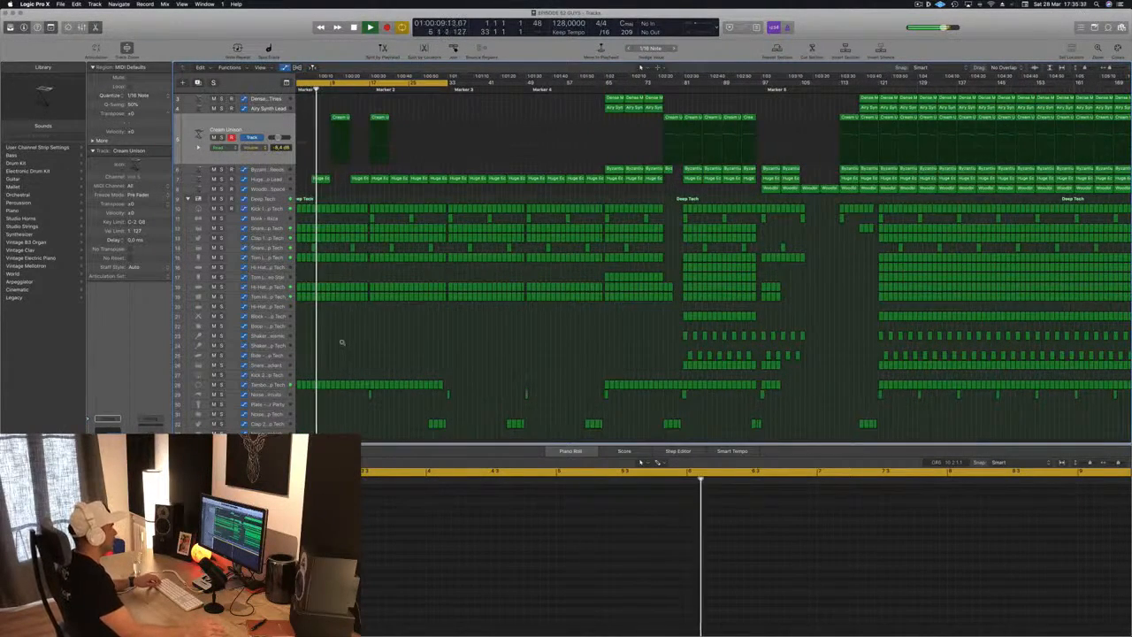
pyautogui.scroll(2, 342, 345)
pyautogui.scroll(-3, 408, 191)
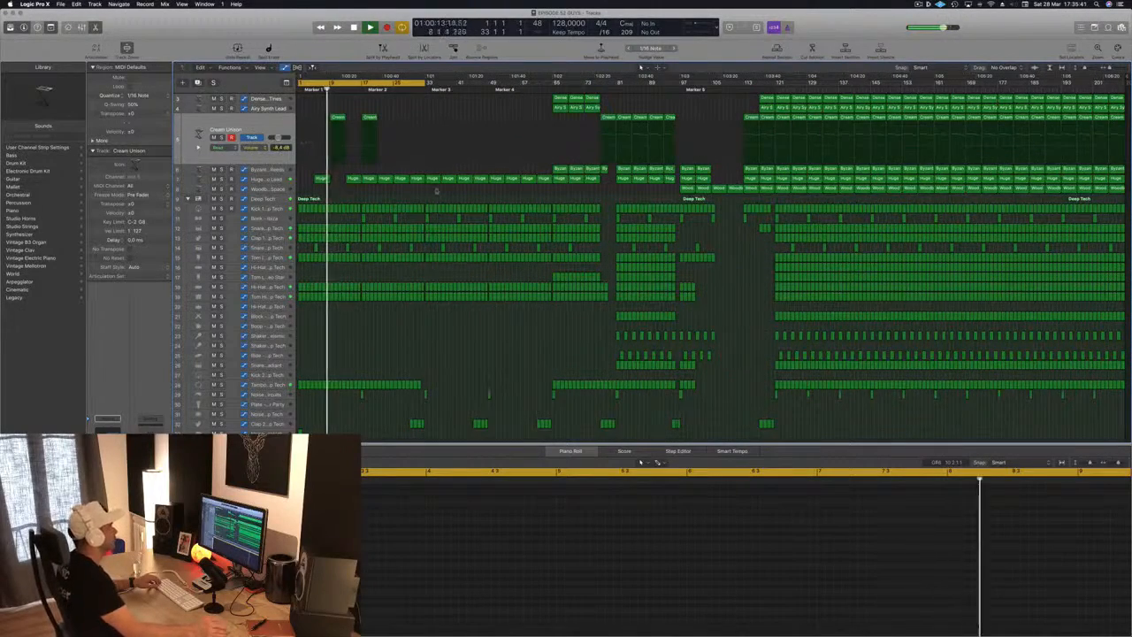
pyautogui.scroll(2, 450, 141)
pyautogui.scroll(3, 450, 141)
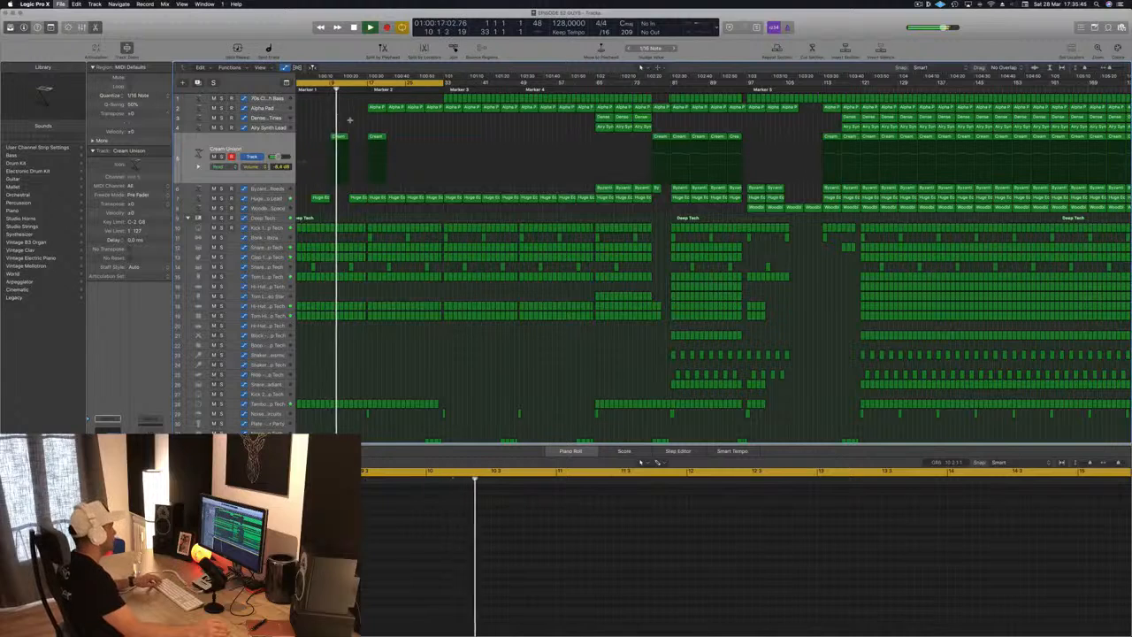
# Step: Select the Alpha Pad track during playback and copy the two Cream Unison intro regions to bars 25 and 33
pyautogui.moveTo(398, 150); pyautogui.dragTo(342, 131)
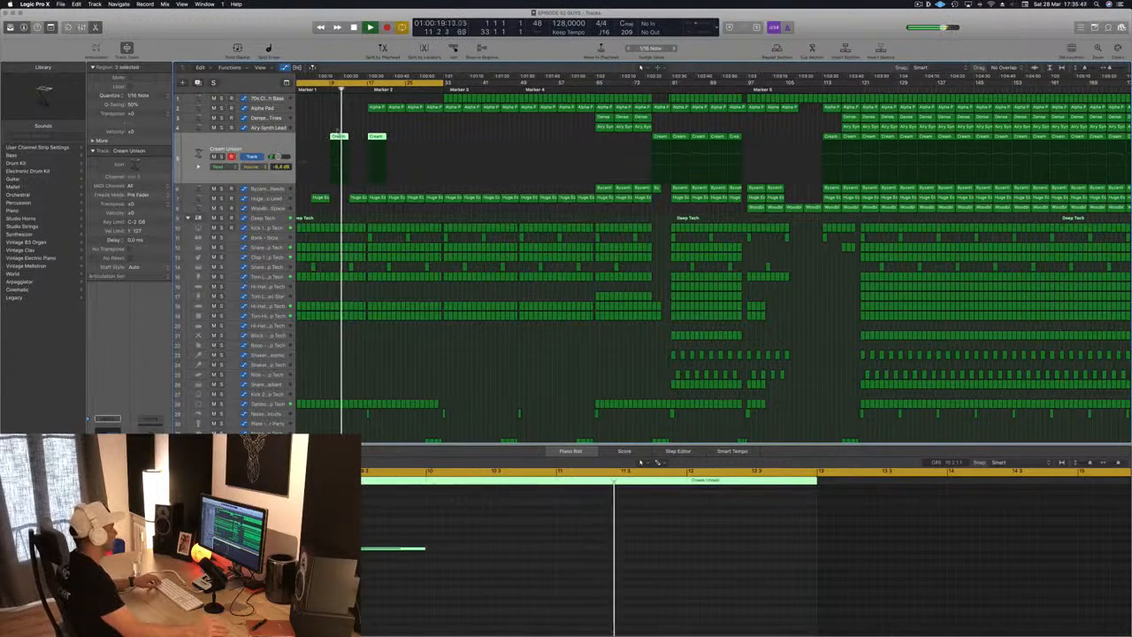
pyautogui.click(364, 122)
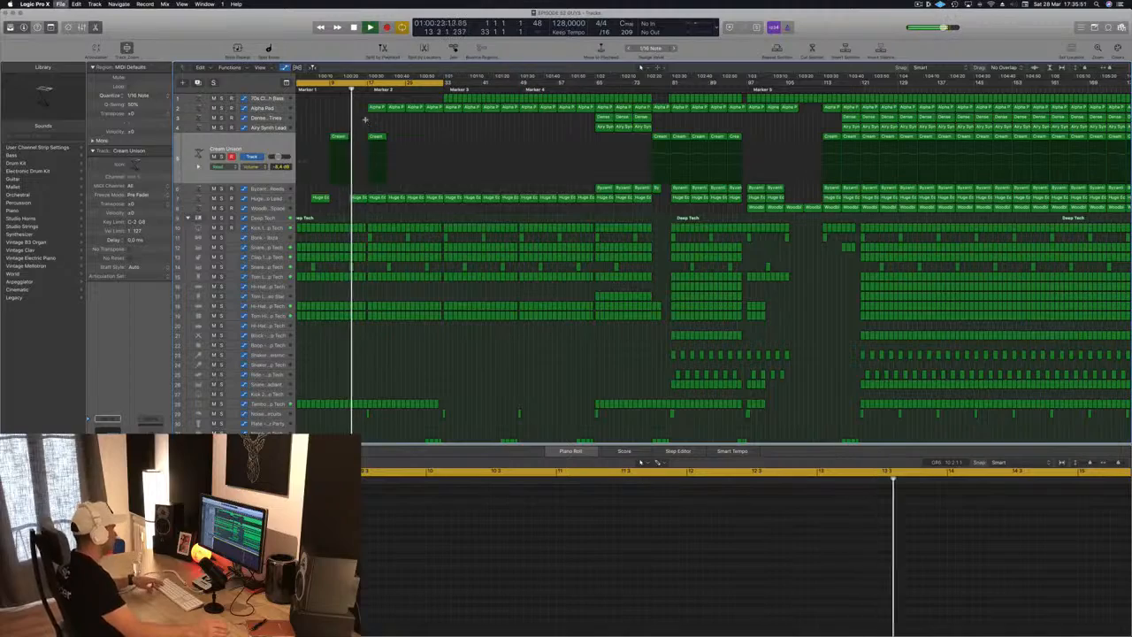
pyautogui.scroll(4, 455, 135)
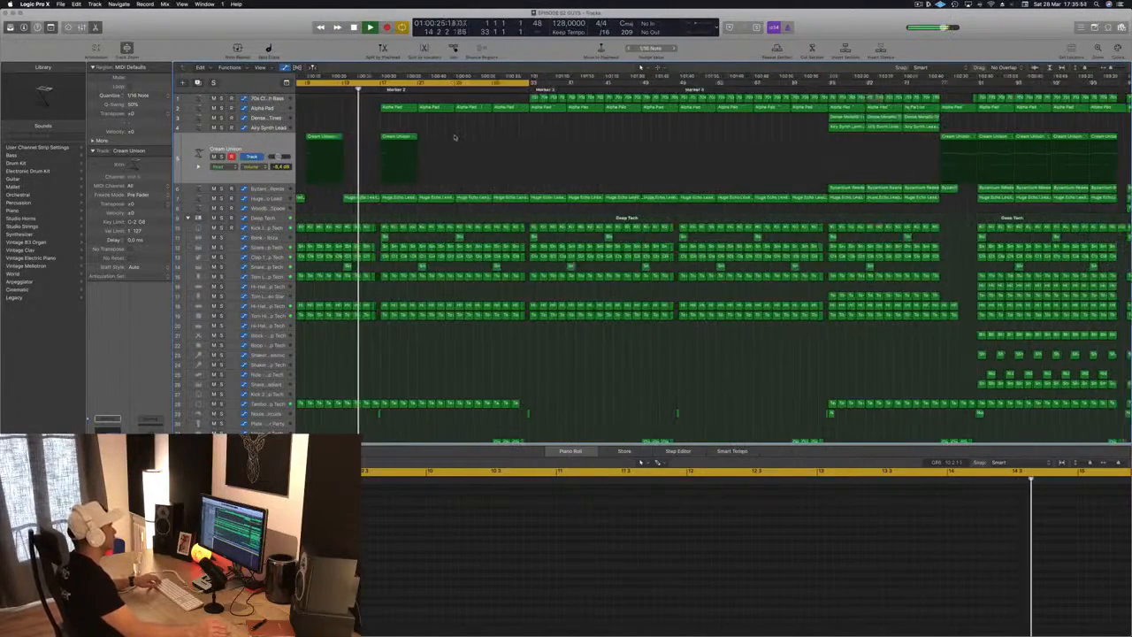
pyautogui.scroll(-5, 372, 123)
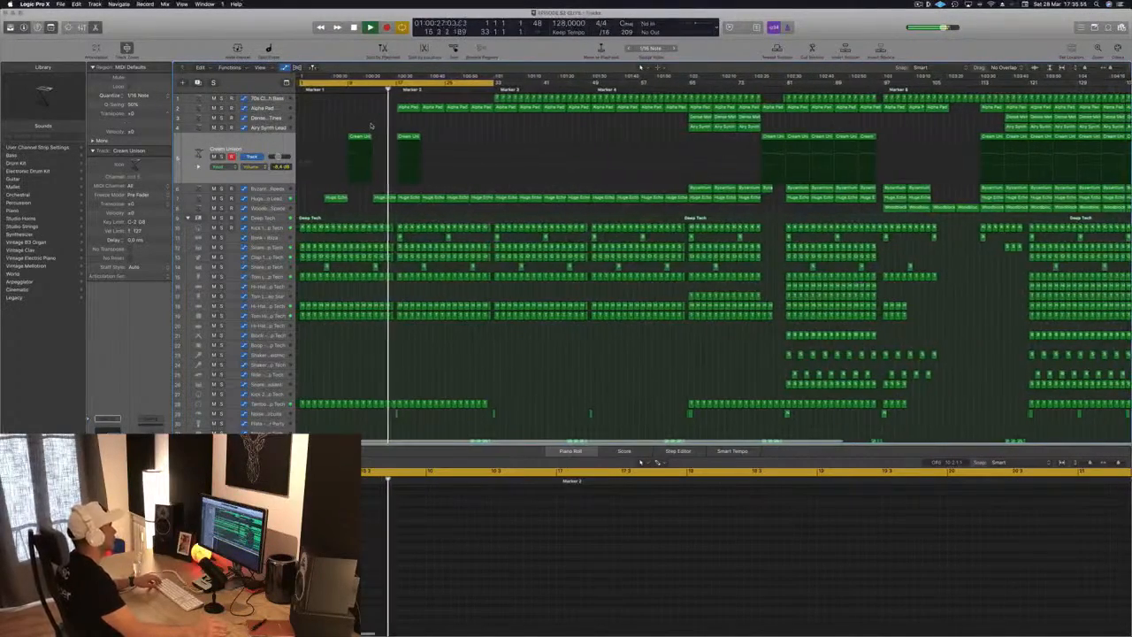
pyautogui.scroll(-2, 325, 110)
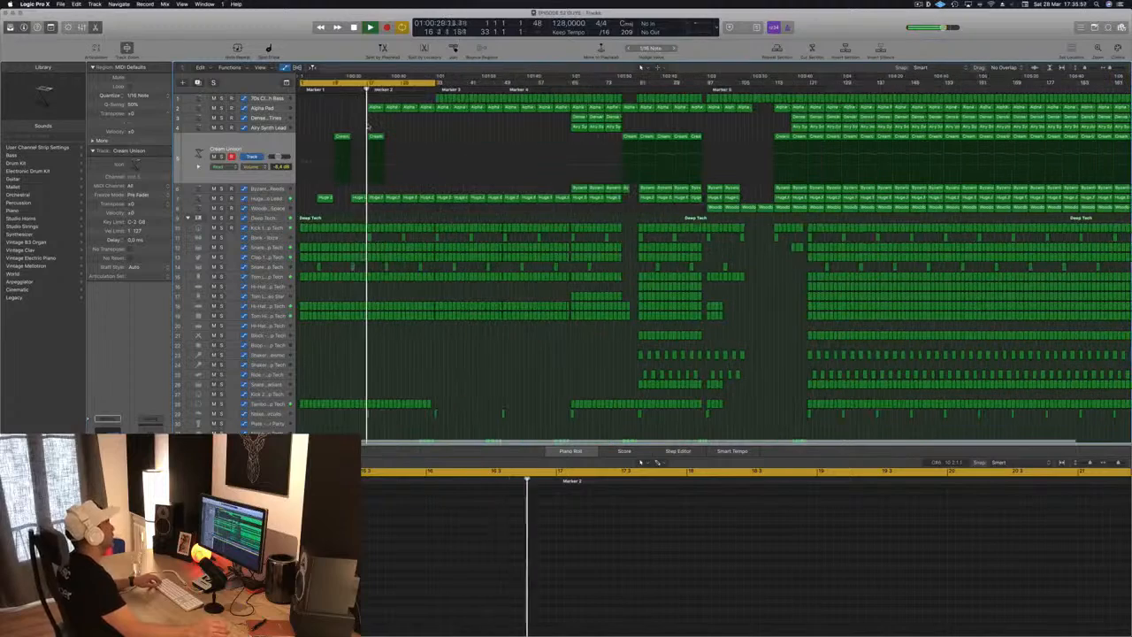
pyautogui.click(270, 108)
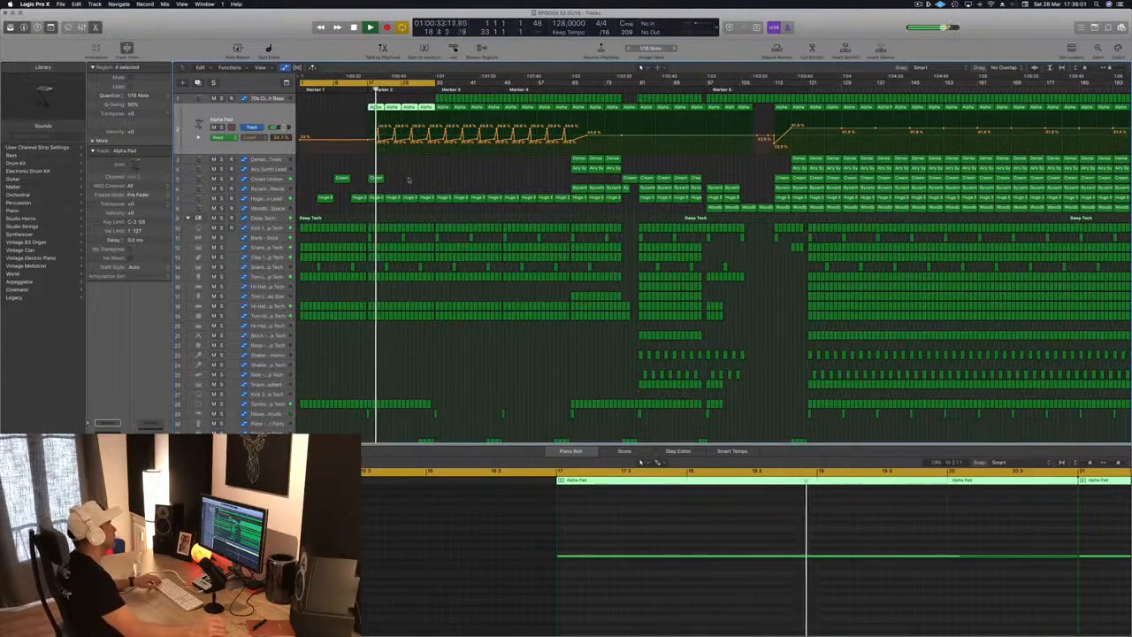
pyautogui.moveTo(409, 180)
pyautogui.mouseDown()
pyautogui.moveTo(341, 178)
pyautogui.moveTo(409, 185)
pyautogui.mouseUp()
pyautogui.click(493, 173)
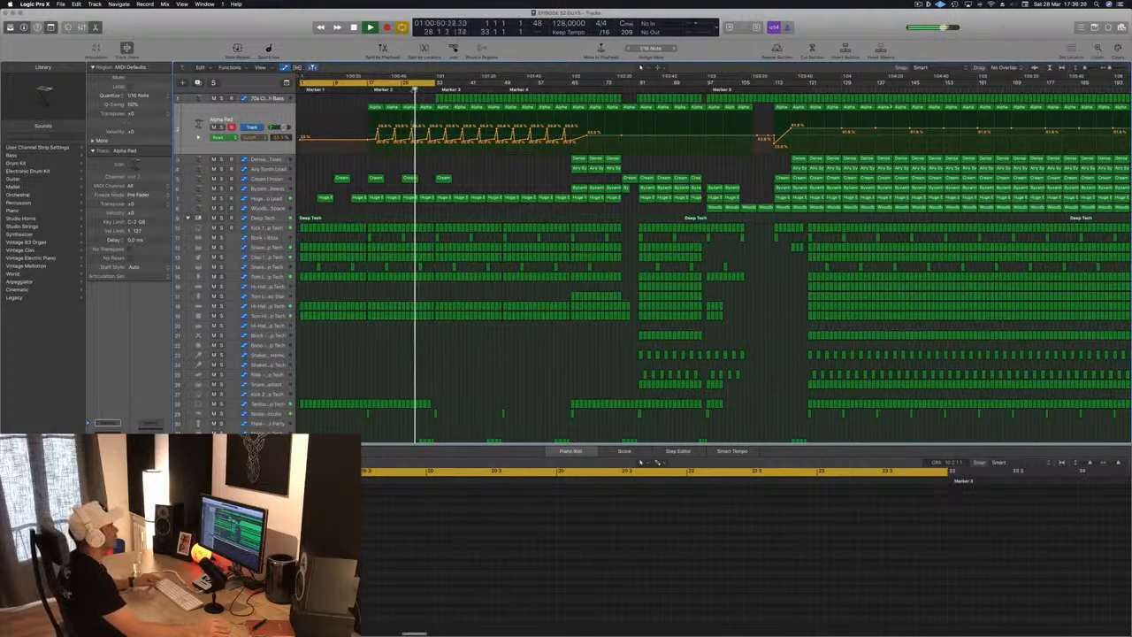
# Step: Copy all Tambourine regions from the opening section at bar 1 to bar 33
pyautogui.scroll(-2, 446, 376)
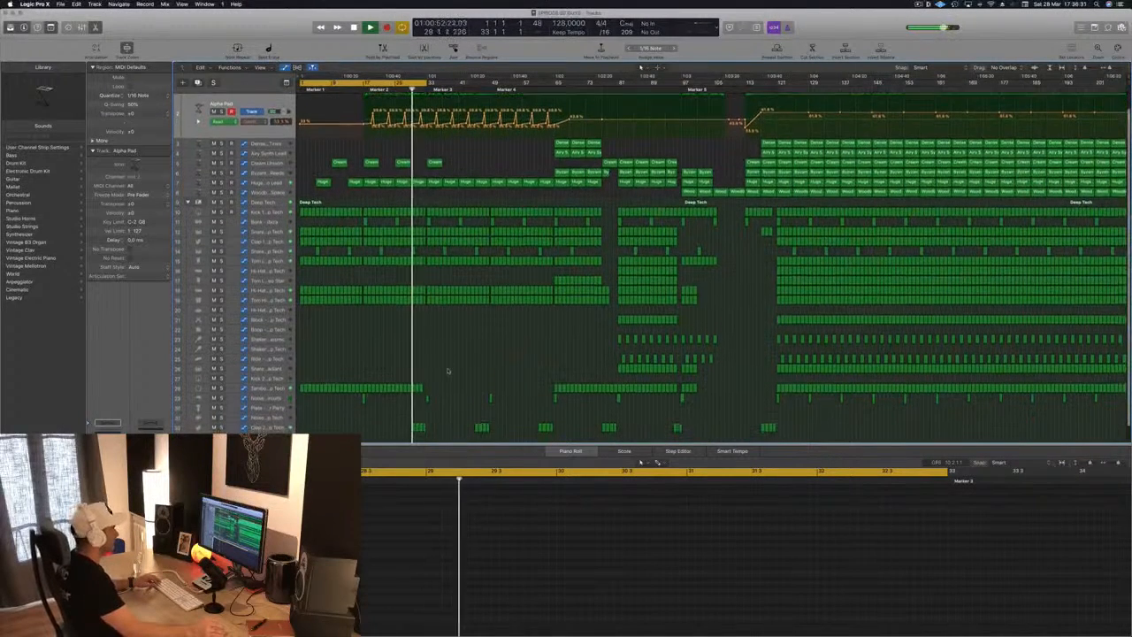
pyautogui.click(302, 388)
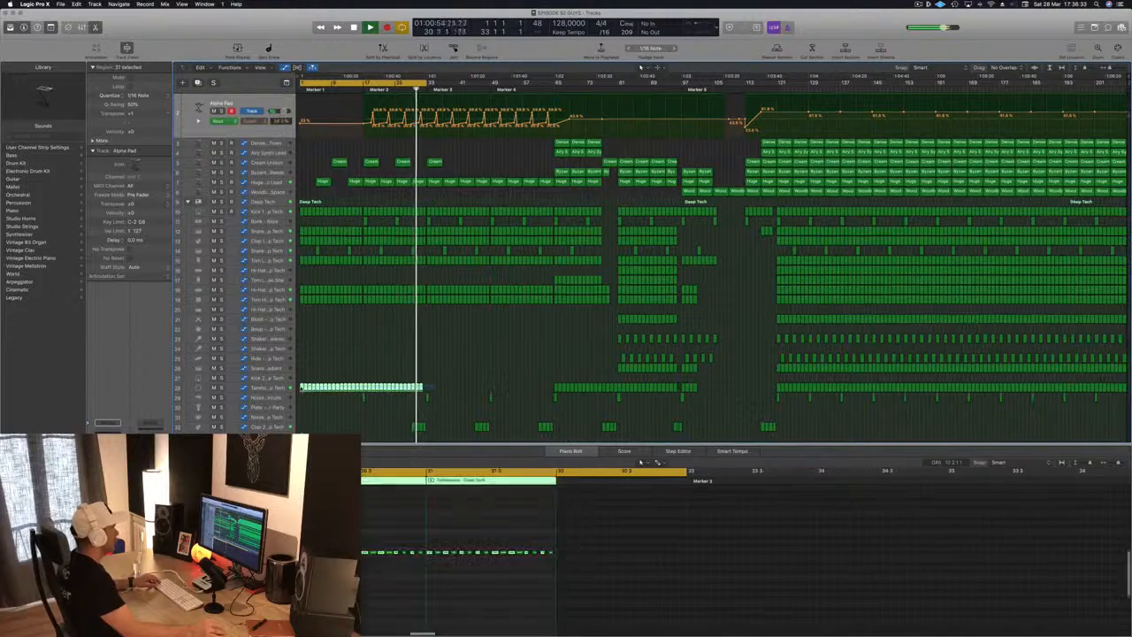
pyautogui.moveTo(302, 389); pyautogui.dragTo(428, 389)
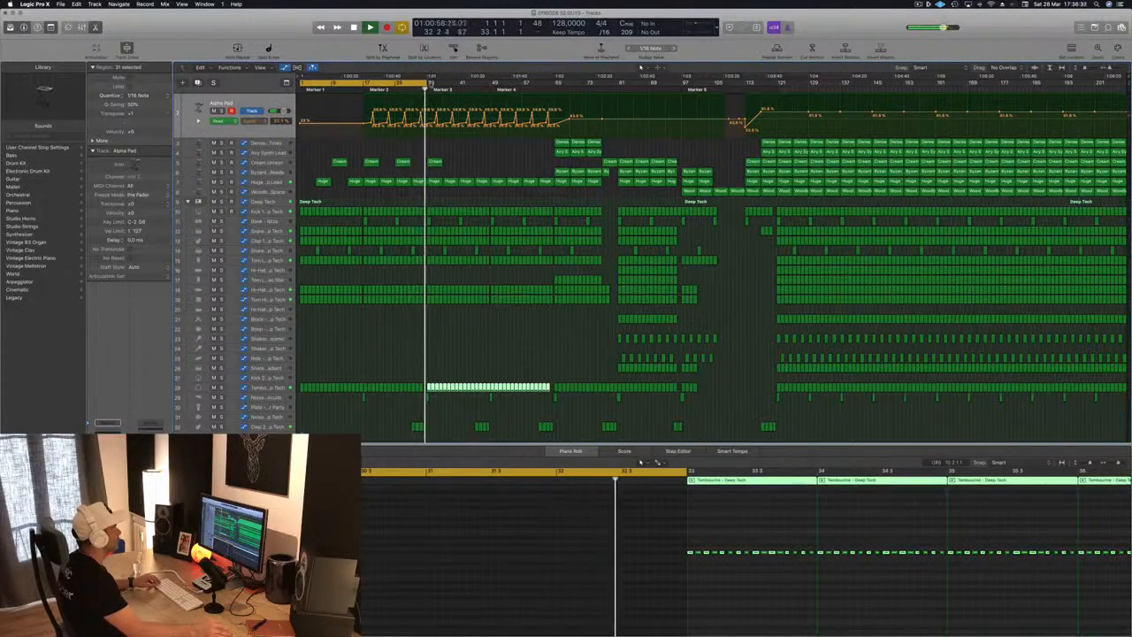
# Step: Extend the cycle range to bar 45 and select the Huge Echo Lead track during playback
pyautogui.moveTo(428, 85); pyautogui.dragTo(484, 85)
pyautogui.moveTo(474, 159); pyautogui.dragTo(473, 175)
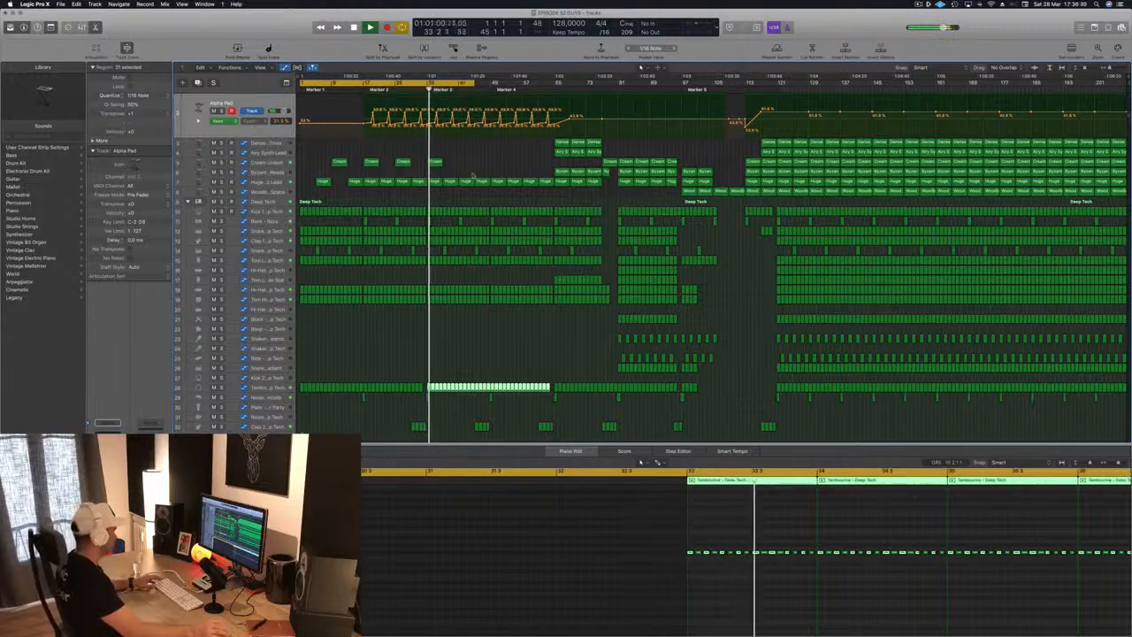
pyautogui.scroll(1, 475, 159)
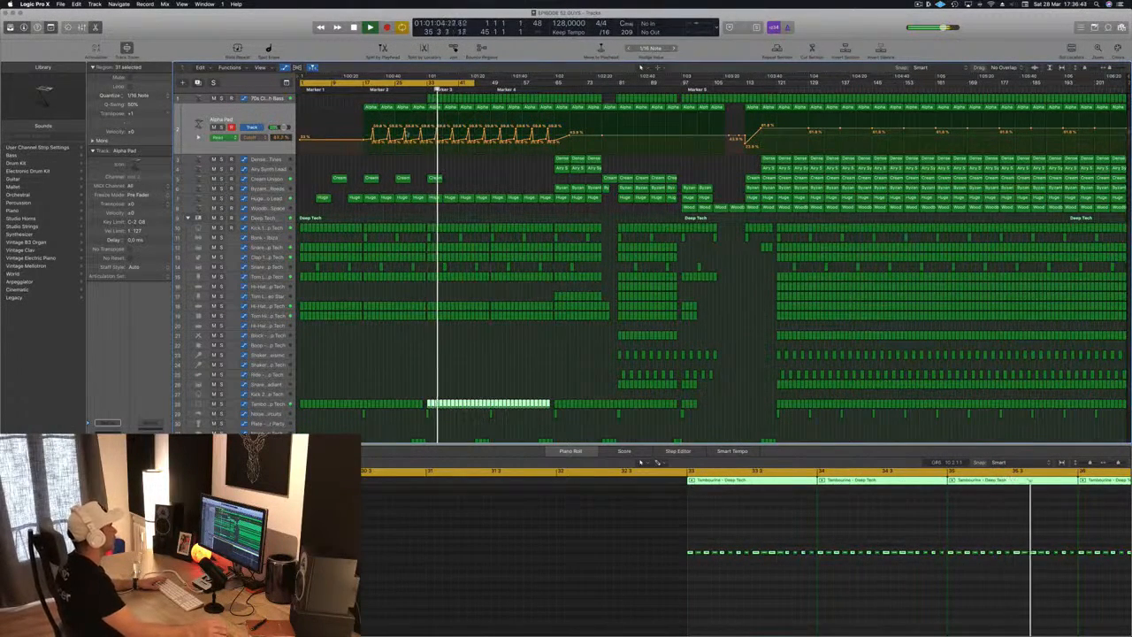
pyautogui.click(241, 199)
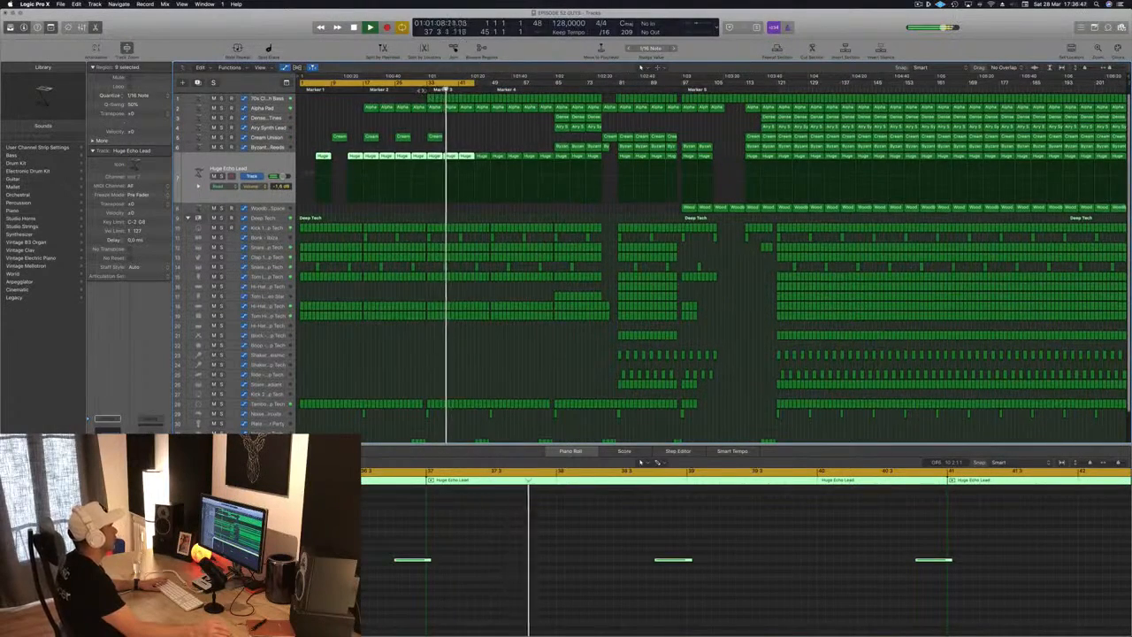
# Step: Open the 70s Classic Synth Bass track's Compressor, adjust its threshold during playback and move its window clear of the arrangement
pyautogui.click(266, 100)
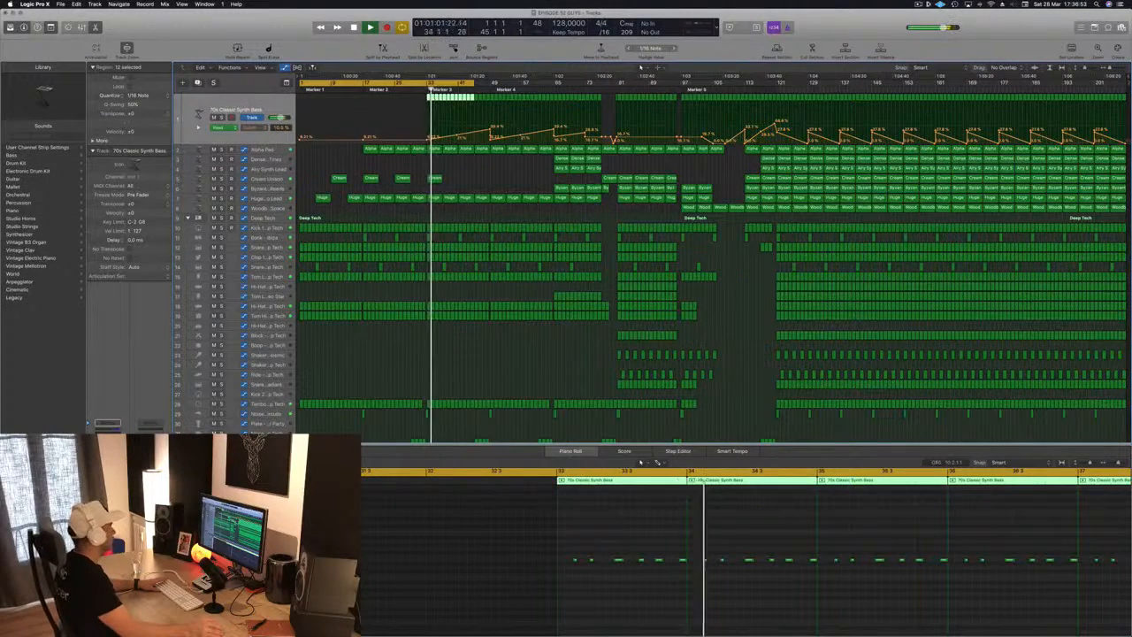
pyautogui.click(107, 482)
pyautogui.moveTo(240, 31); pyautogui.dragTo(499, 100)
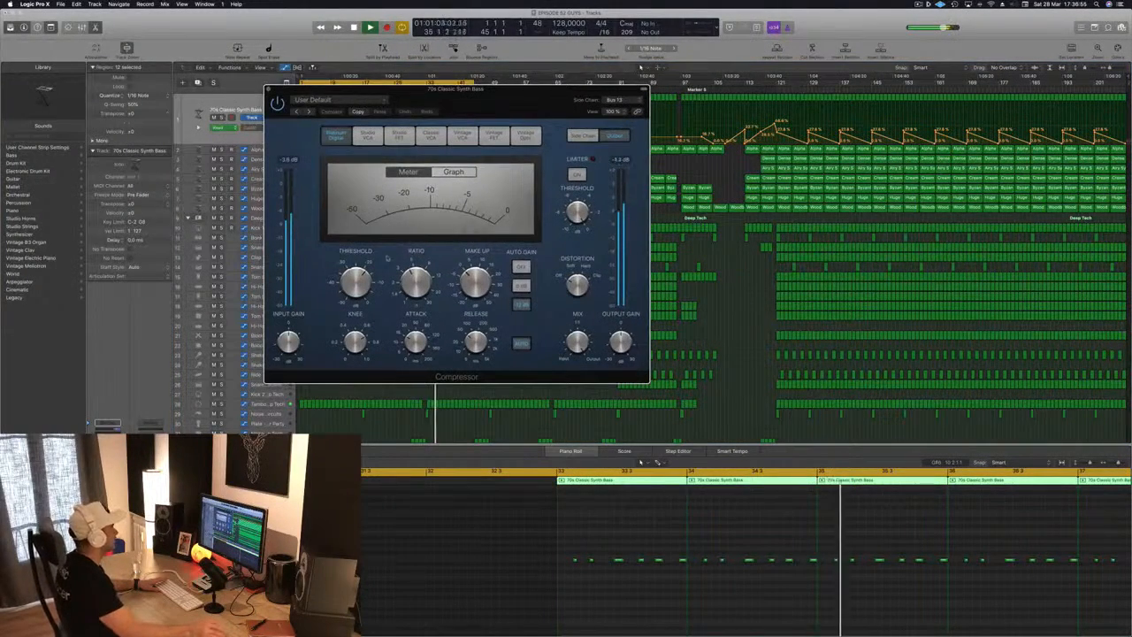
pyautogui.moveTo(355, 285); pyautogui.dragTo(355, 281)
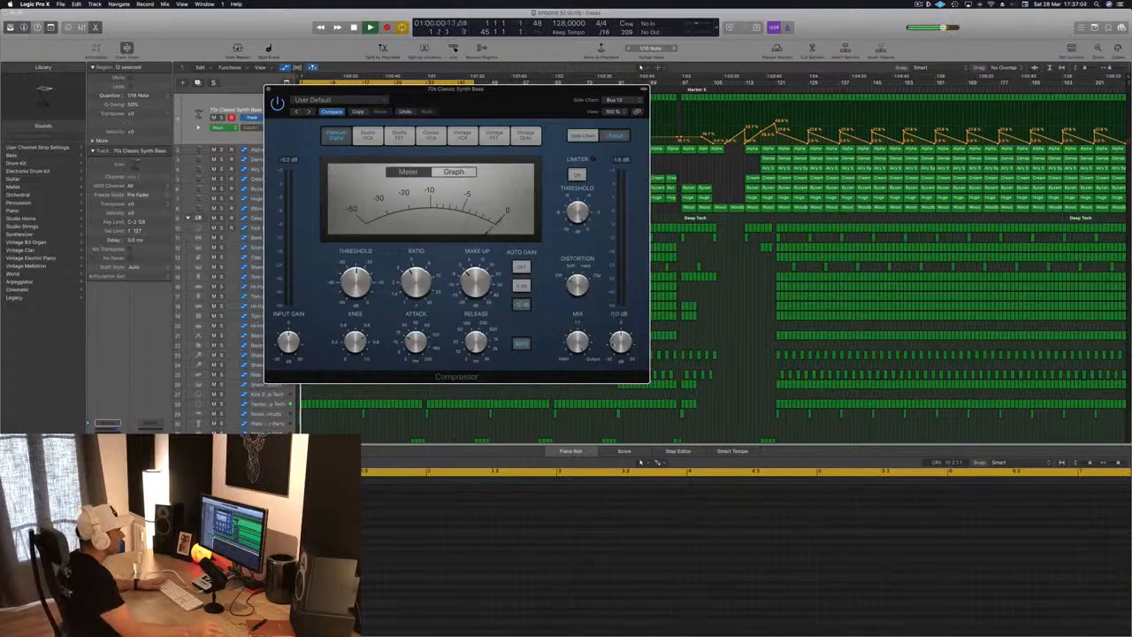
pyautogui.moveTo(455, 88); pyautogui.dragTo(973, 101)
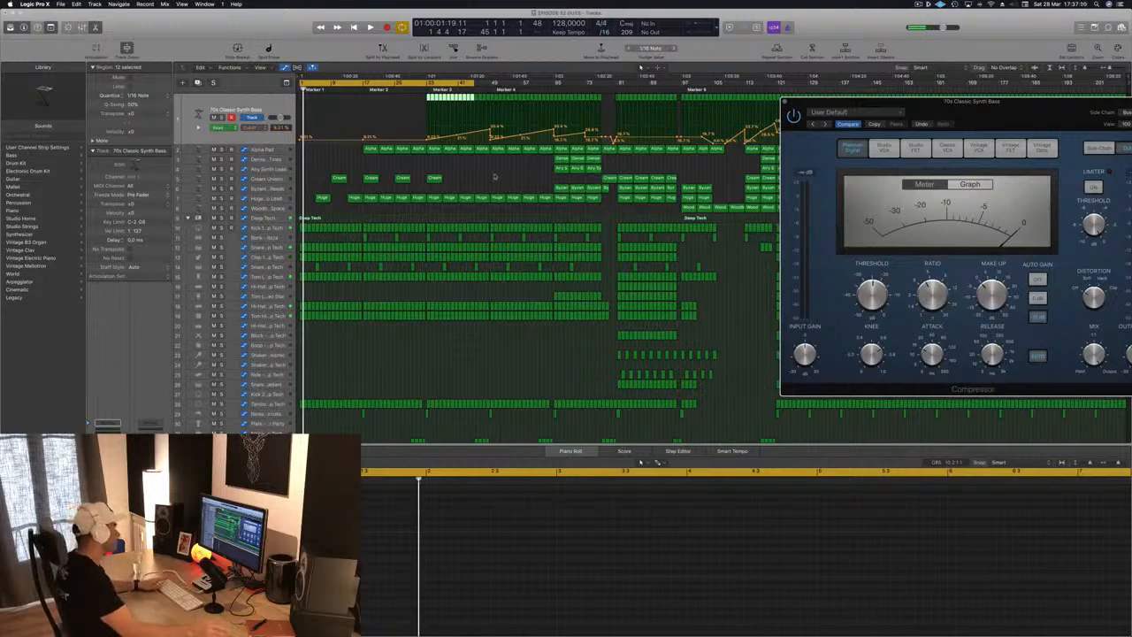
# Step: Deselect the bass regions, set the cycle range from bar 33 to bar 65 and play from bar 33
pyautogui.click(493, 177)
pyautogui.press('space')
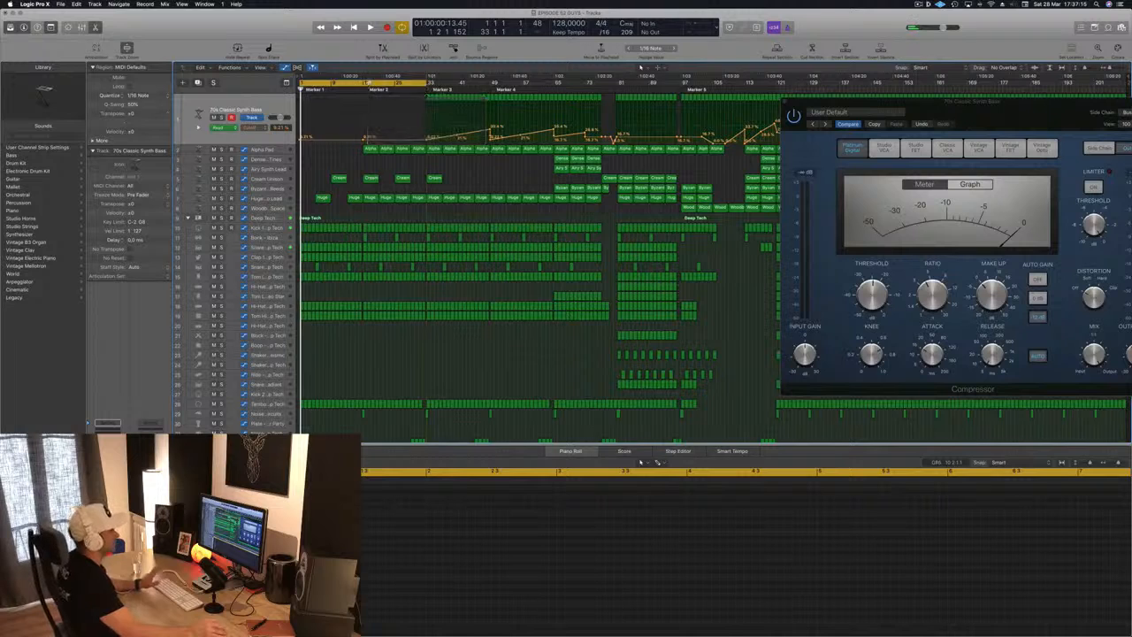
pyautogui.moveTo(367, 82); pyautogui.dragTo(494, 83)
pyautogui.press('space')
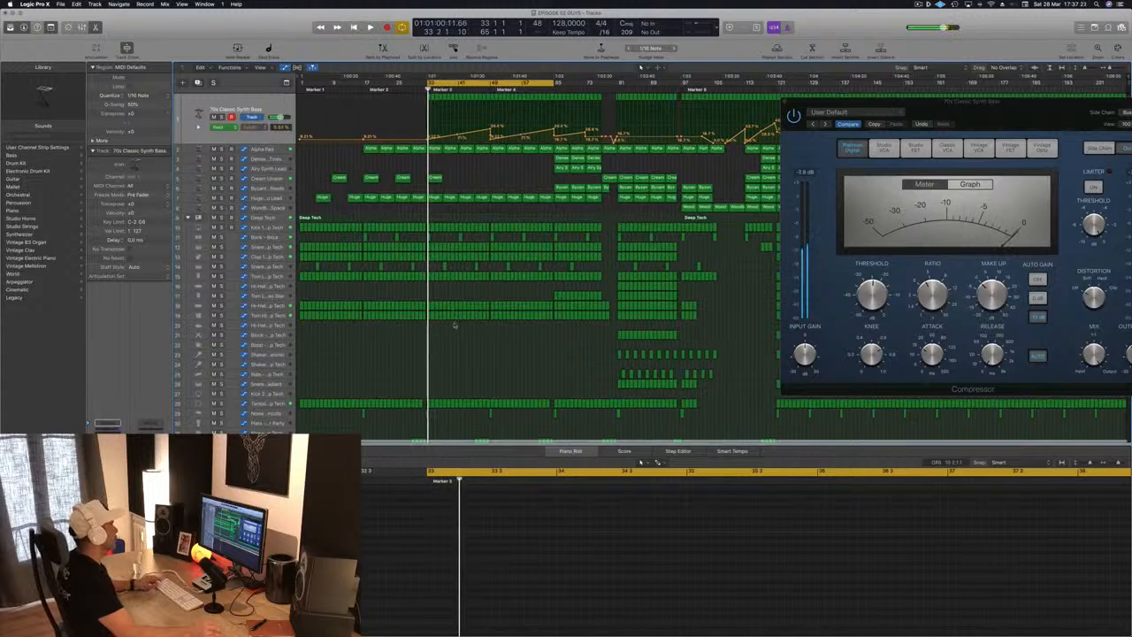
# Step: Delete the Tambourine regions from bar 33 up to bar 41
pyautogui.press('super+Right')
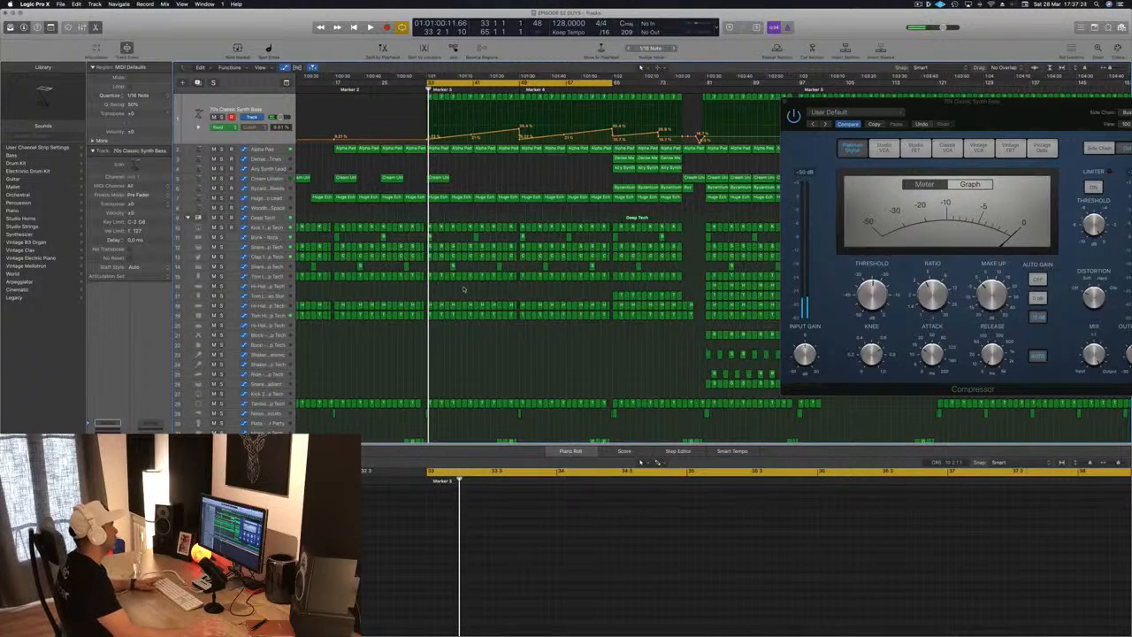
pyautogui.scroll(-1, 427, 384)
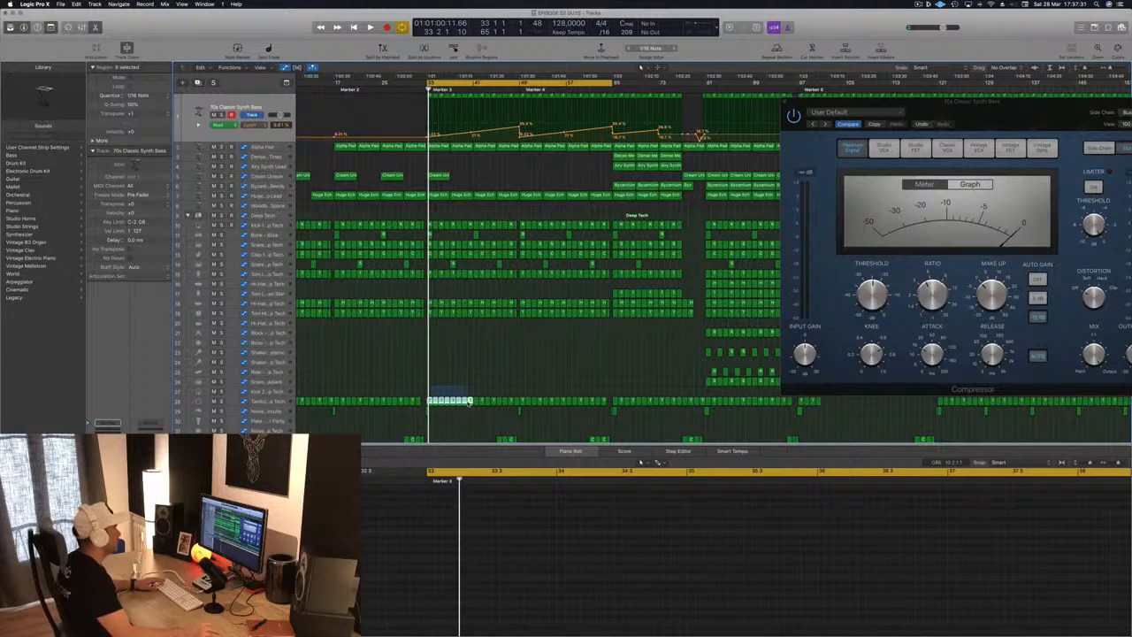
pyautogui.press('Delete')
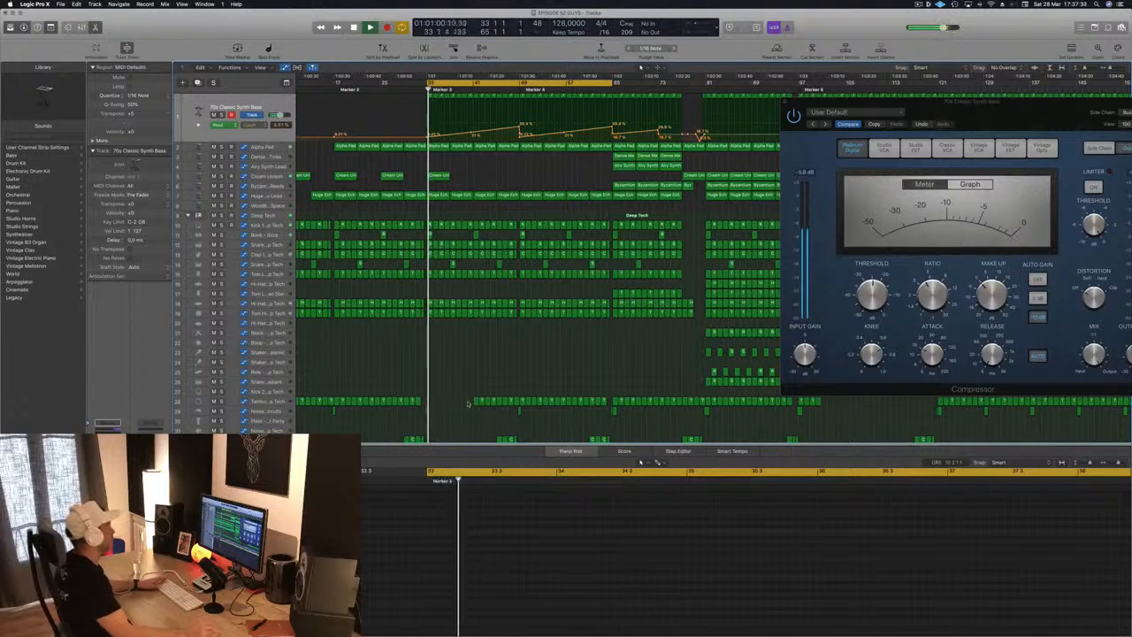
# Step: Delete the Snare 1, Clap 1, Snare 2 and Tom Low regions in bars 33 through 41, then replay from bar 33
pyautogui.press('super+Right')
pyautogui.press('super+Right')
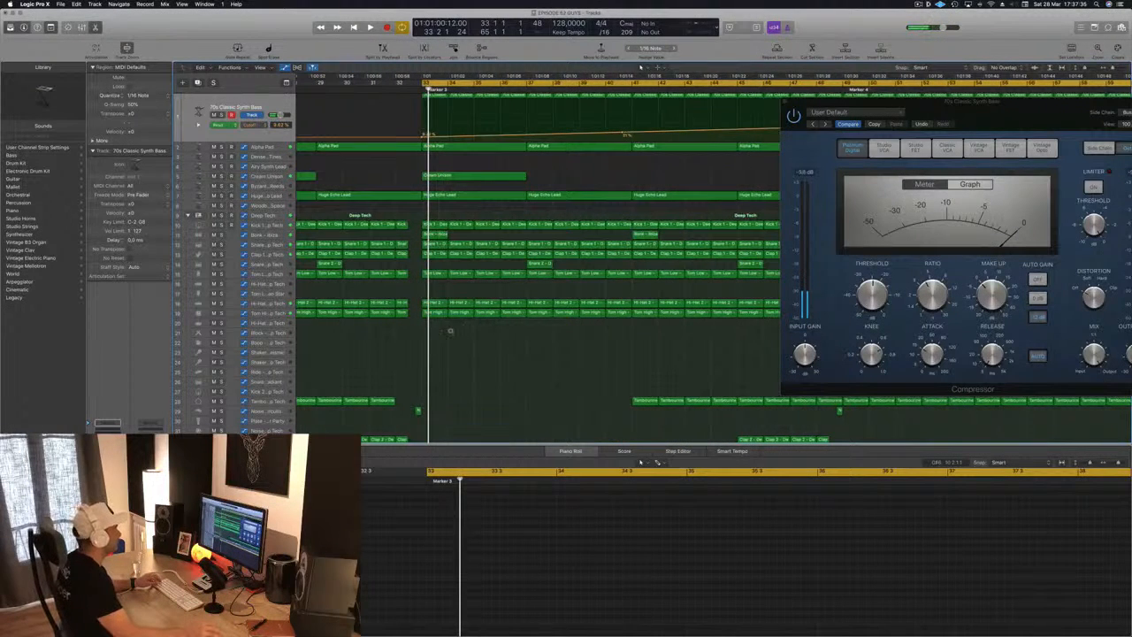
pyautogui.press('super+Left')
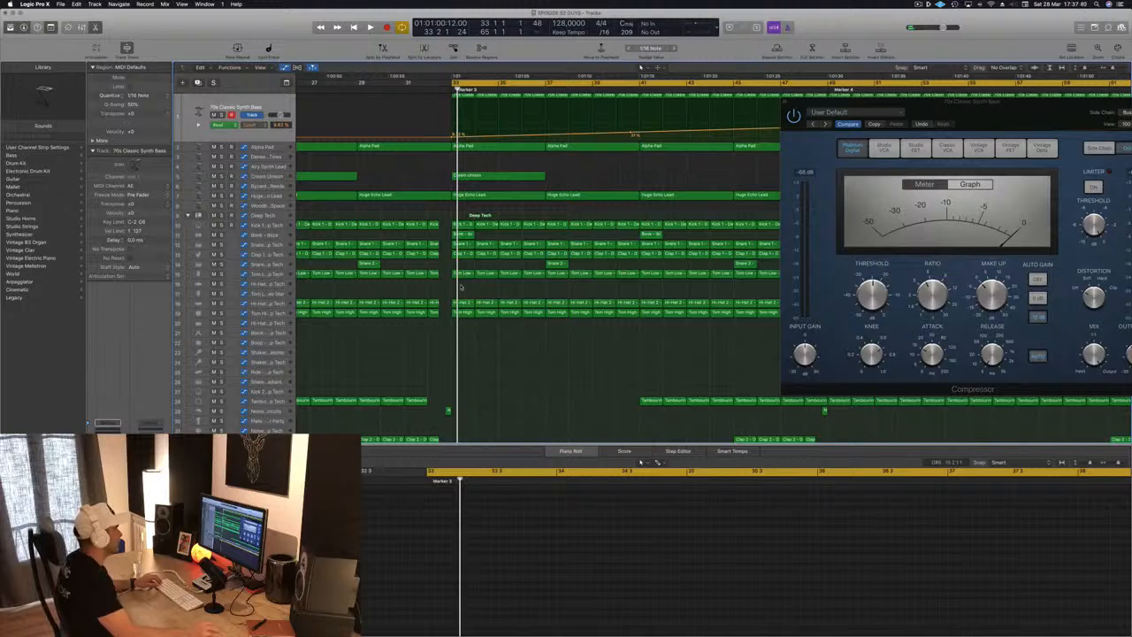
pyautogui.moveTo(606, 285); pyautogui.dragTo(639, 239)
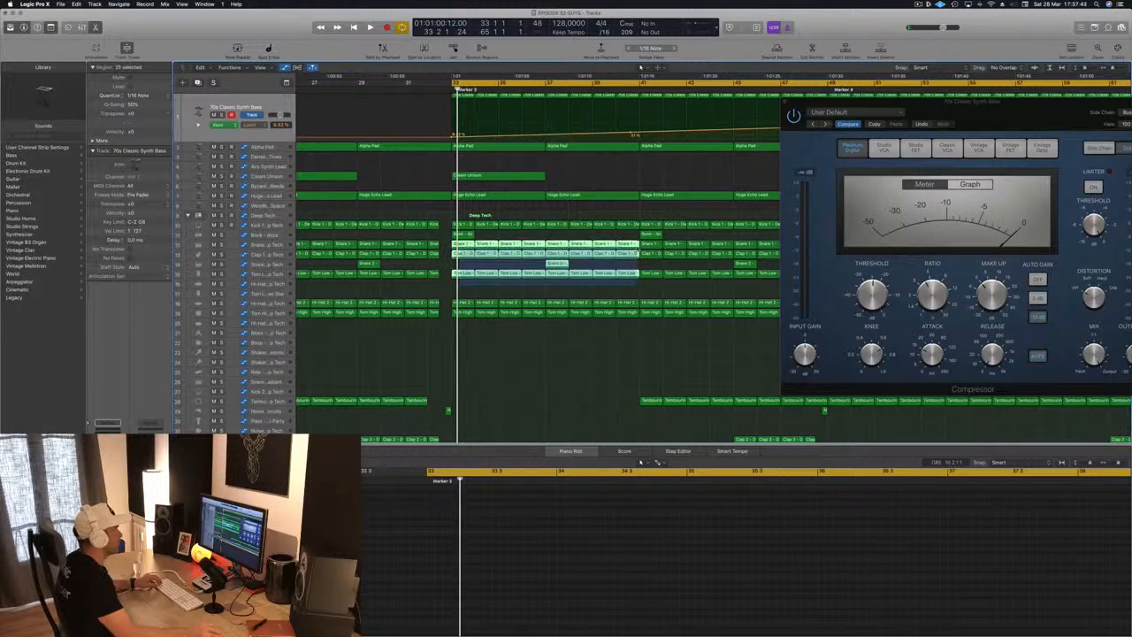
pyautogui.press('Delete')
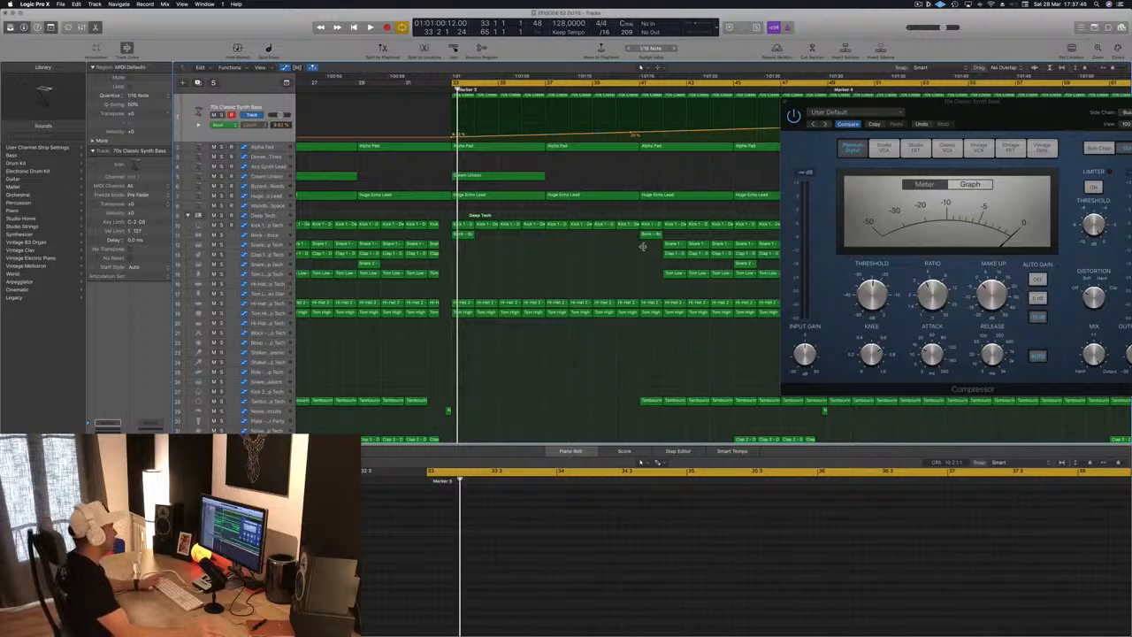
pyautogui.press('space')
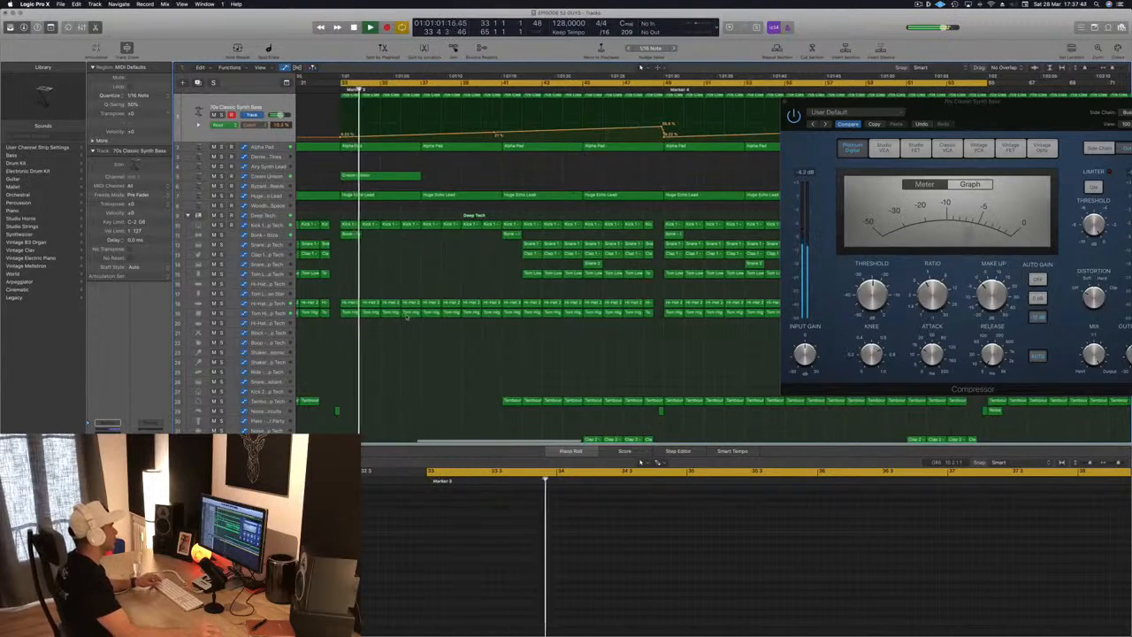
# Step: Delete the Hi-Hat and Tom High regions from bar 33 through bar 41, then replay from bar 33
pyautogui.moveTo(356, 298); pyautogui.dragTo(479, 302)
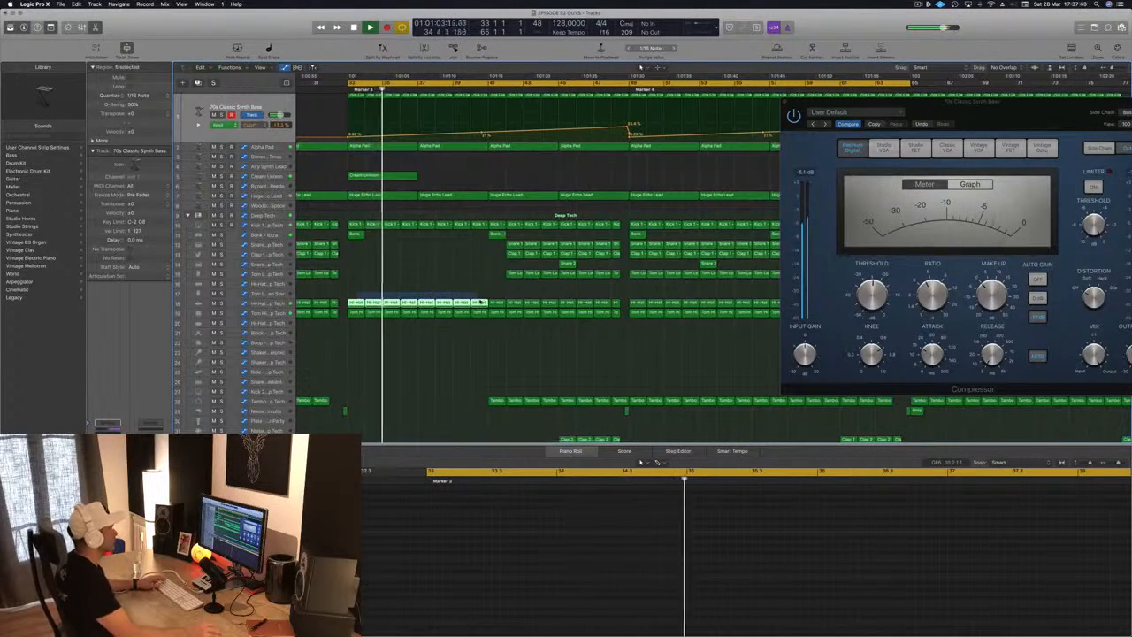
pyautogui.press('Delete')
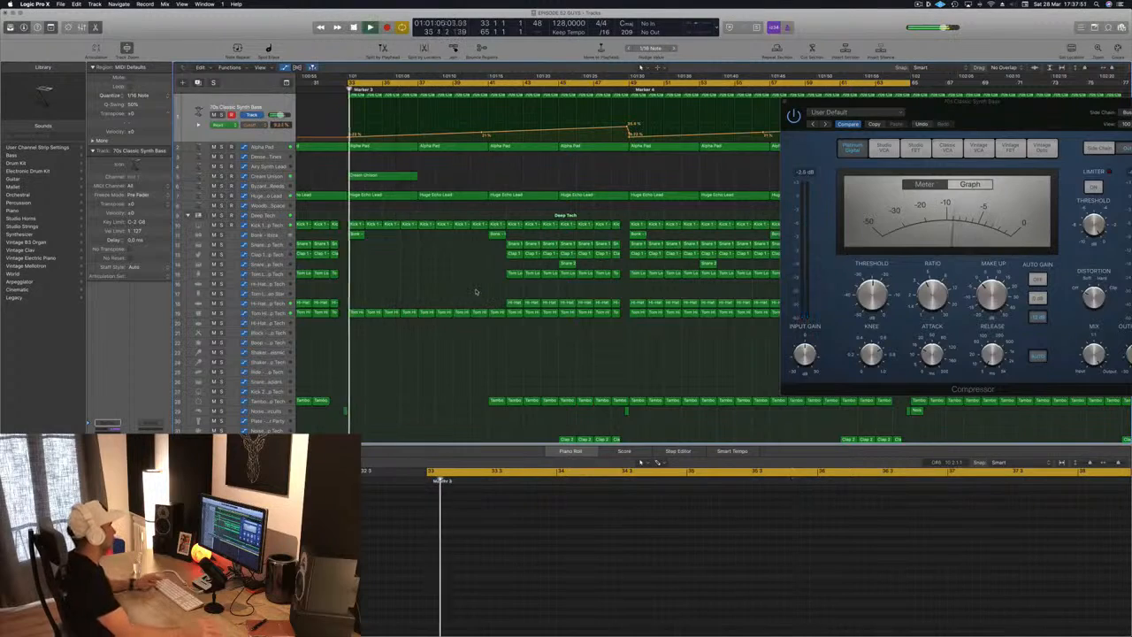
pyautogui.hscroll(-3, 374, 286)
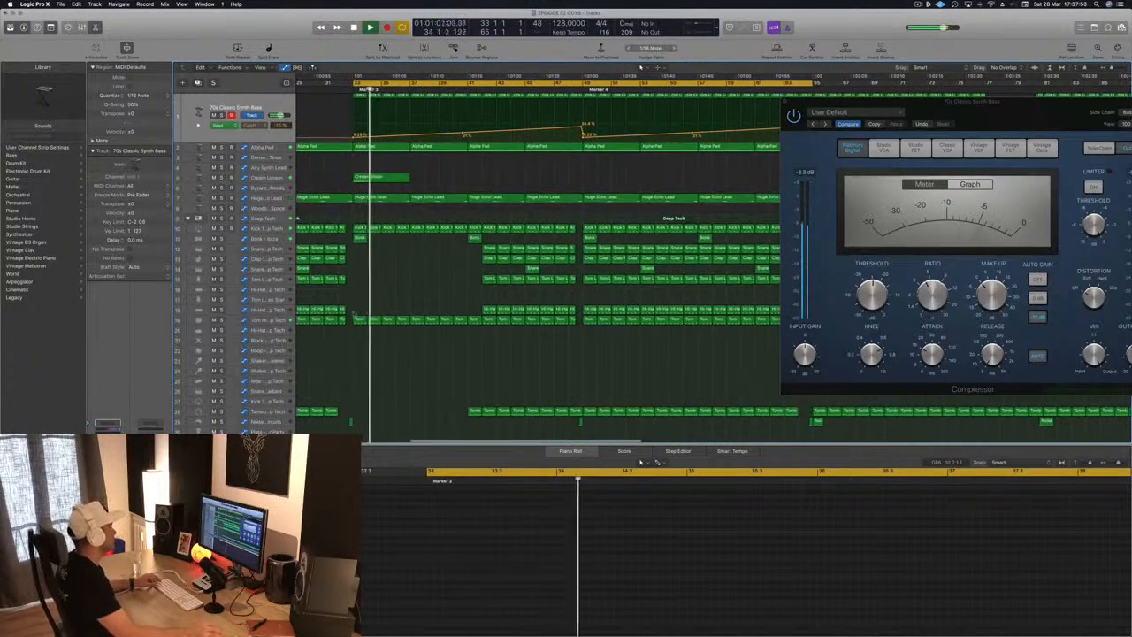
pyautogui.moveTo(354, 315); pyautogui.dragTo(469, 328)
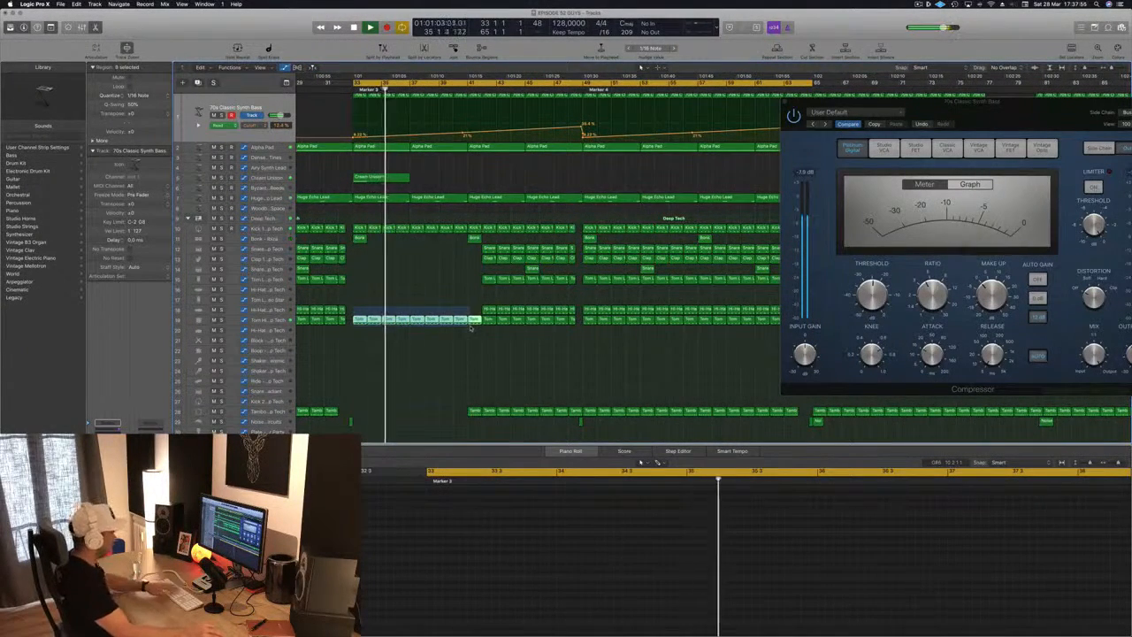
pyautogui.press('Delete')
pyautogui.press('Return')
pyautogui.hscroll(-3, 414, 310)
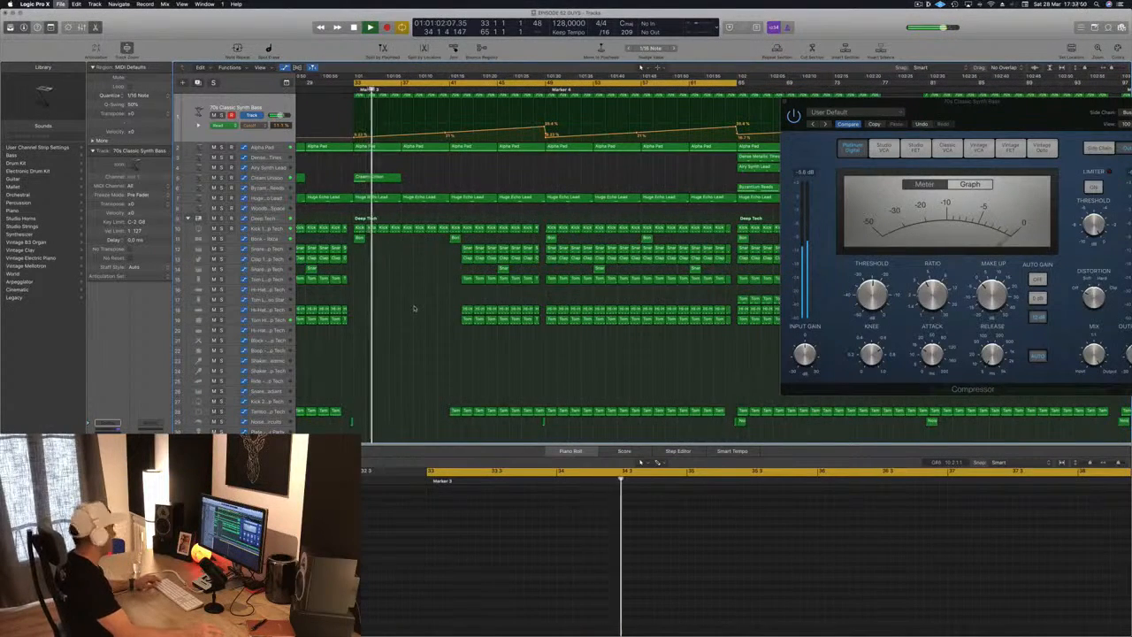
# Step: Close the bass Compressor window so the whole arrangement can be seen
pyautogui.press('super+Left')
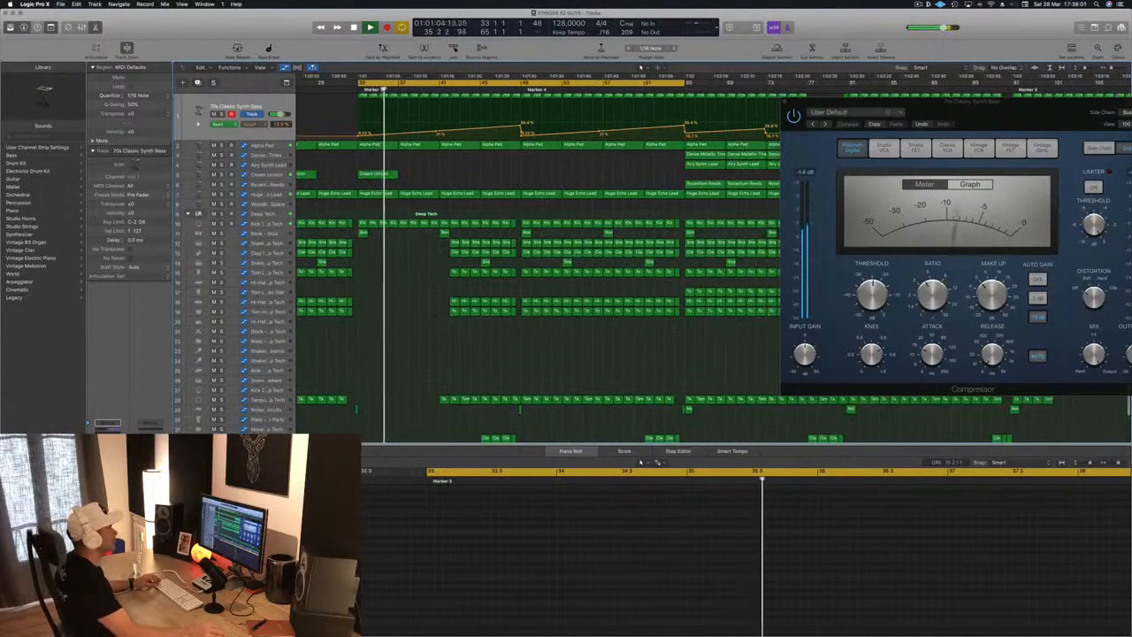
pyautogui.moveTo(788, 104); pyautogui.dragTo(695, 108)
pyautogui.click(695, 108)
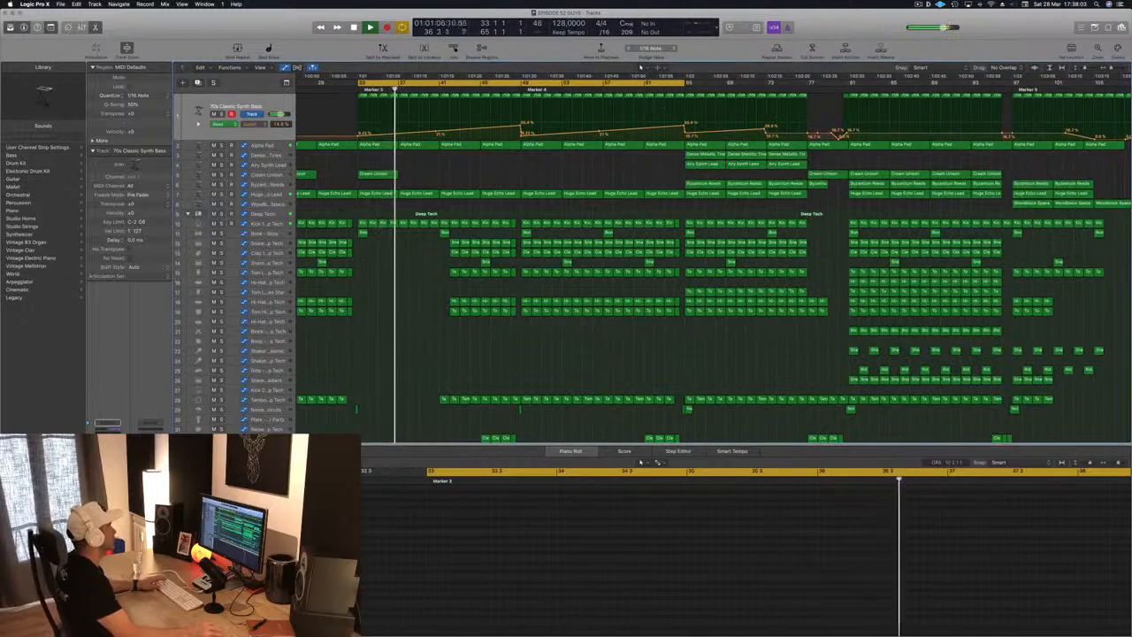
pyautogui.press('super+Left')
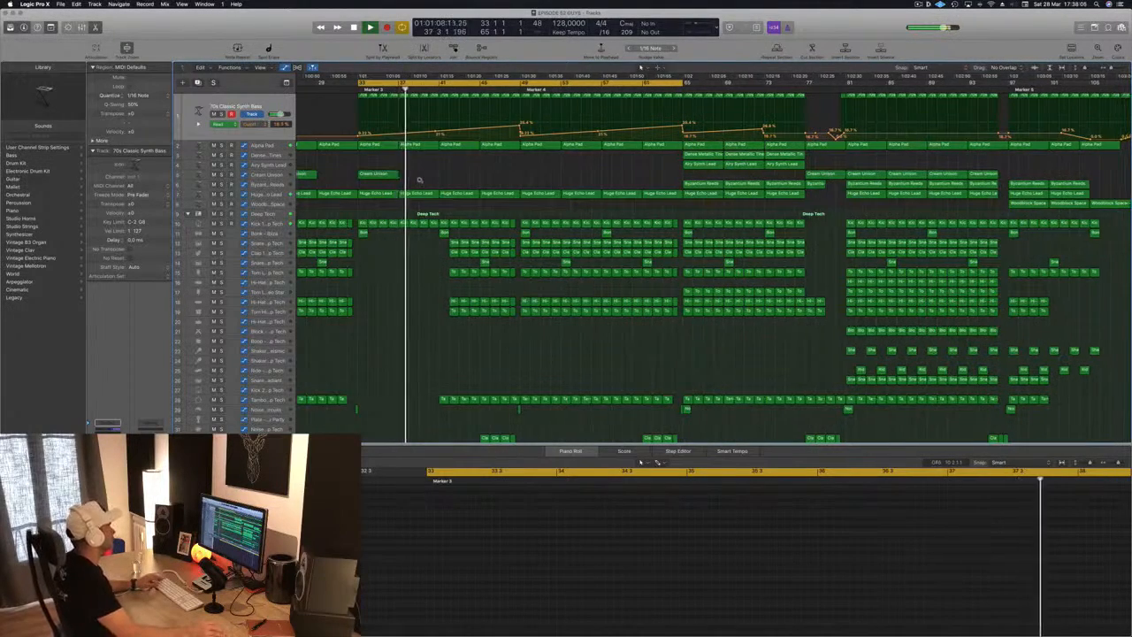
# Step: Try the section without the Huge Echo Lead region at bar 37, then undo the deletion and replay from bar 33
pyautogui.click(413, 193)
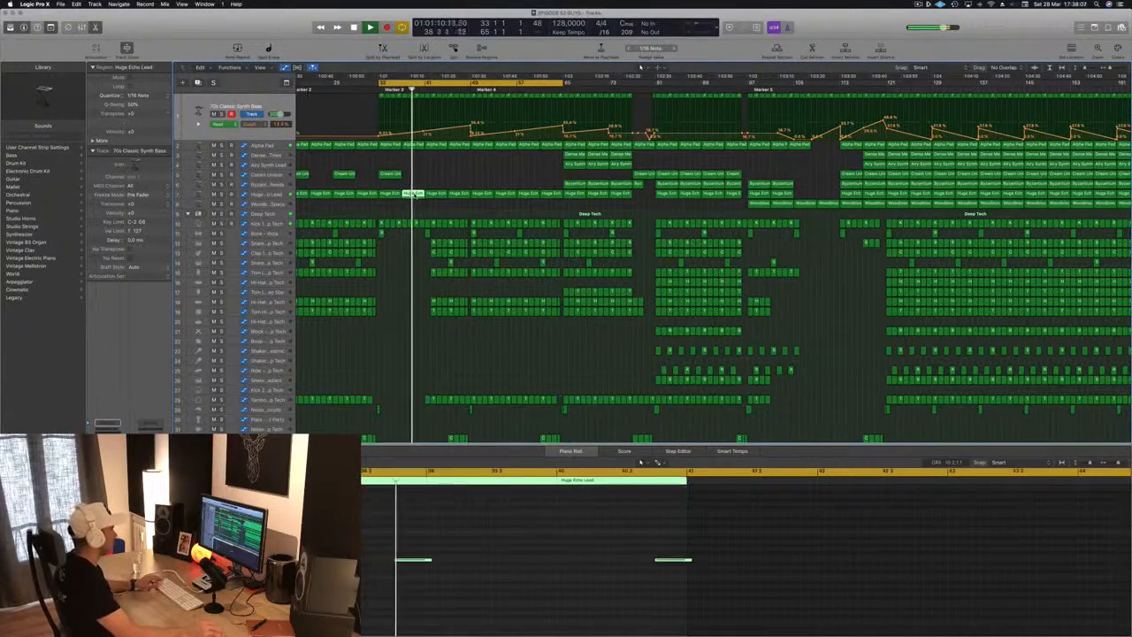
pyautogui.press('Delete')
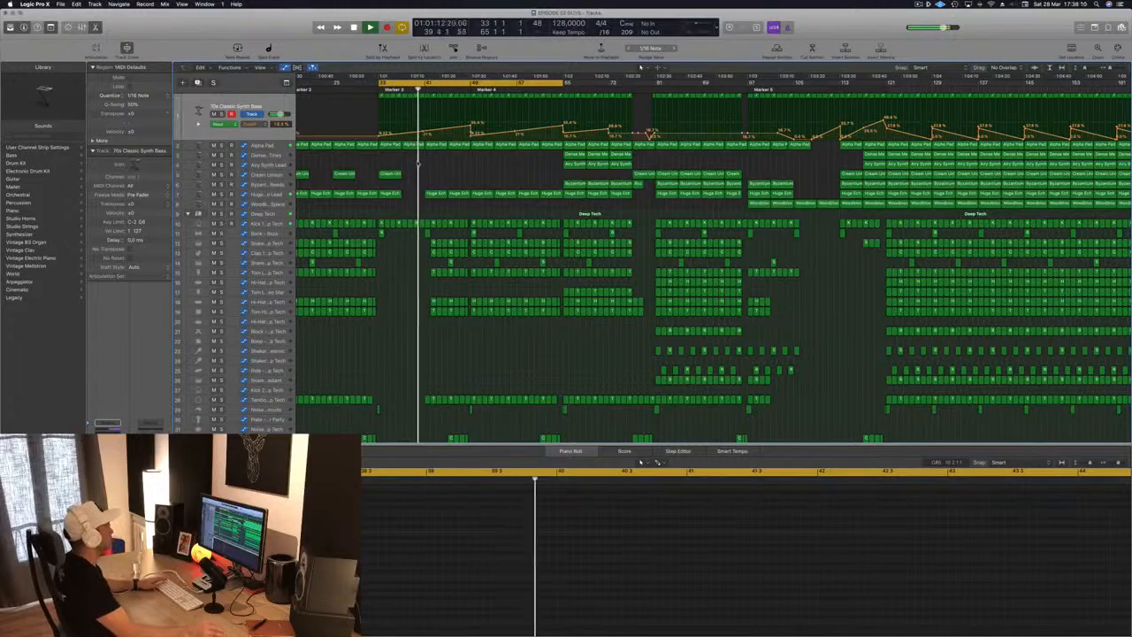
pyautogui.press('space')
pyautogui.press('super+z')
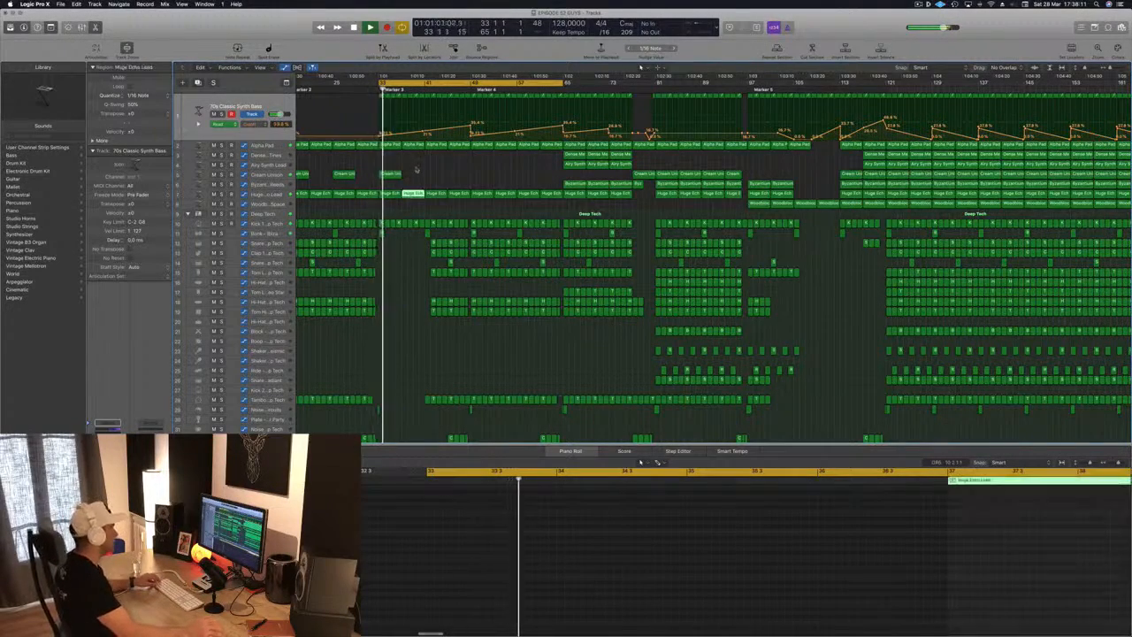
pyautogui.press('super+Right')
pyautogui.press('super+Left')
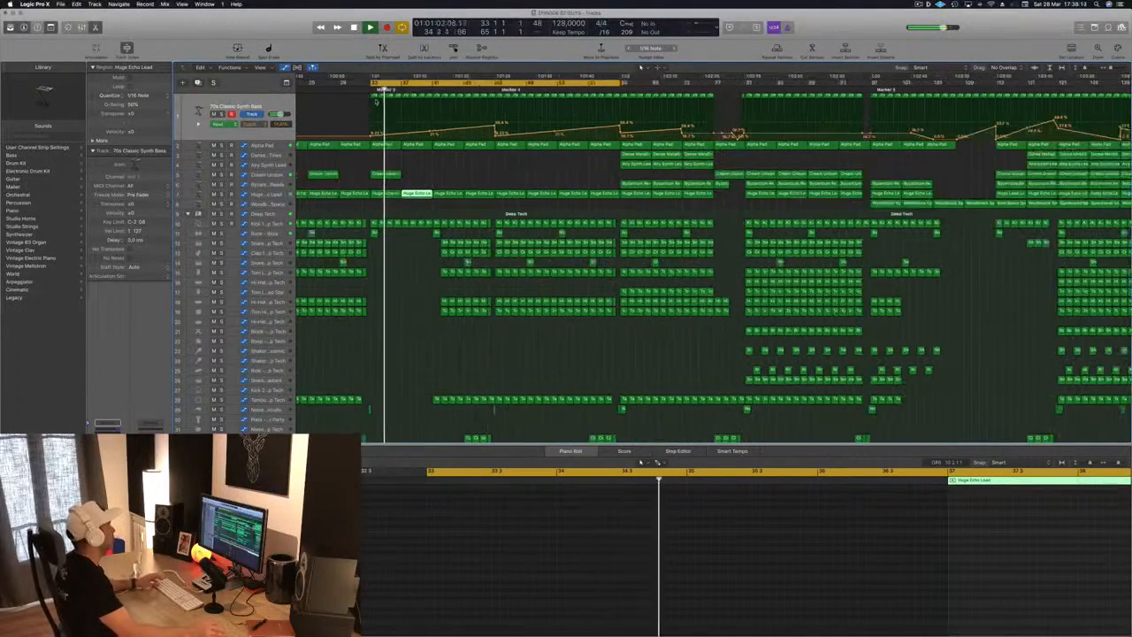
# Step: Select the Kick 1 - Deep Tech track, solo it and play from bar 33
pyautogui.click(280, 97)
pyautogui.press('space')
pyautogui.press('space')
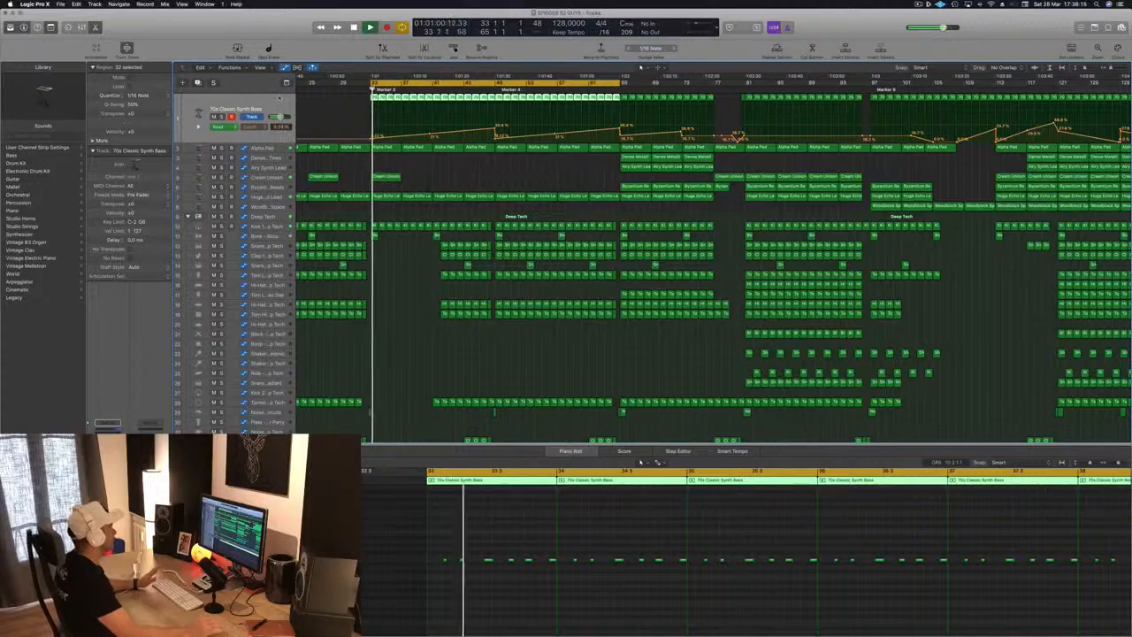
pyautogui.click(274, 226)
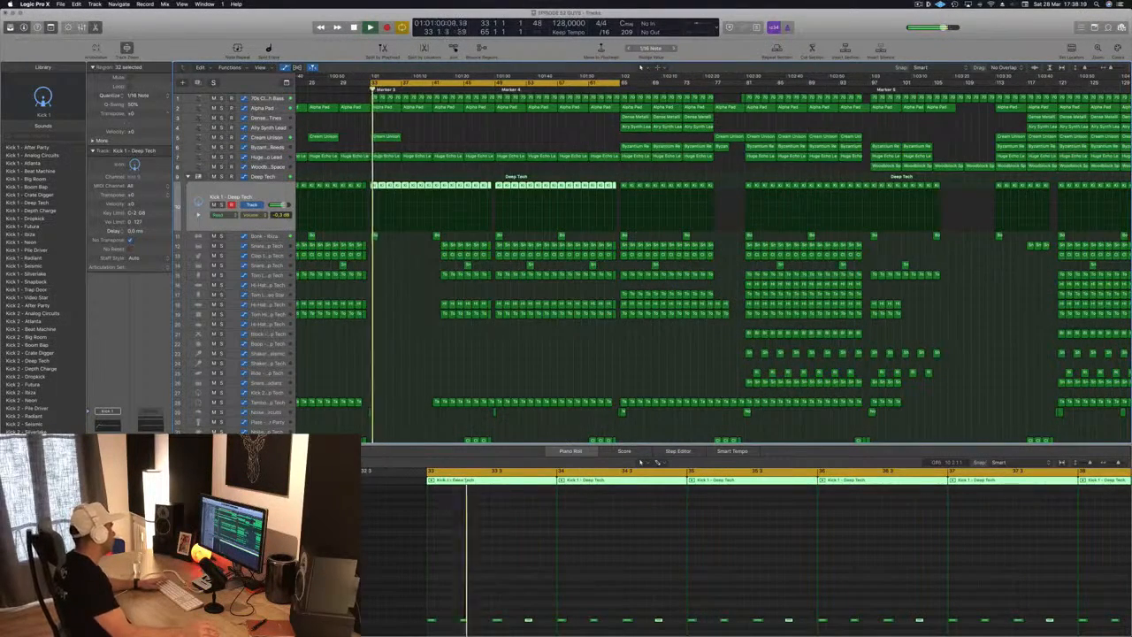
pyautogui.press('s')
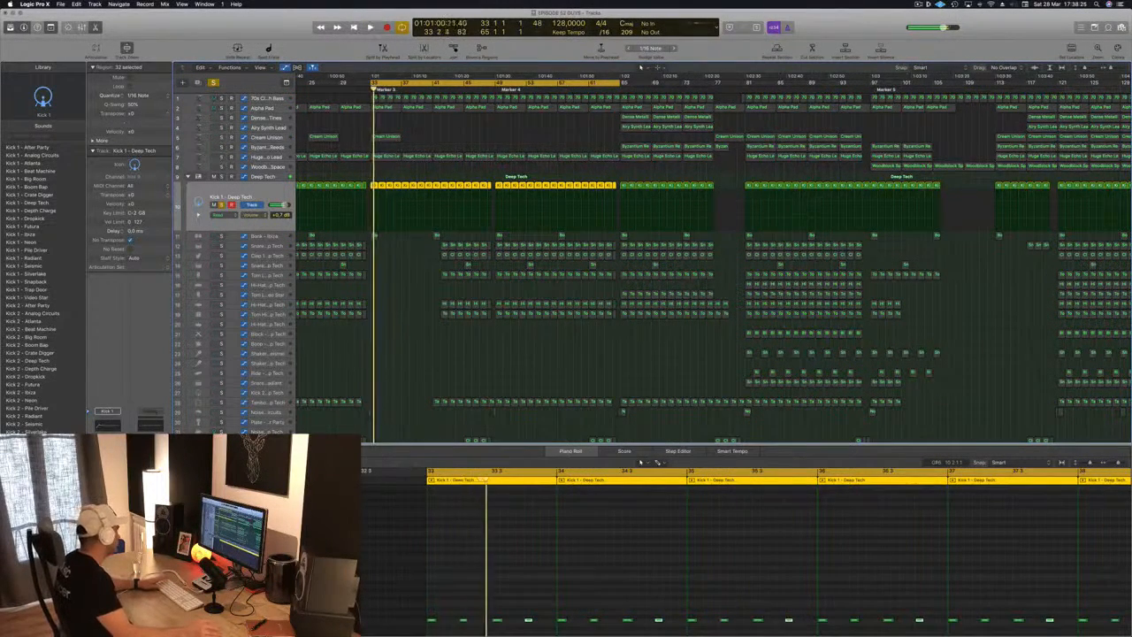
pyautogui.press('space')
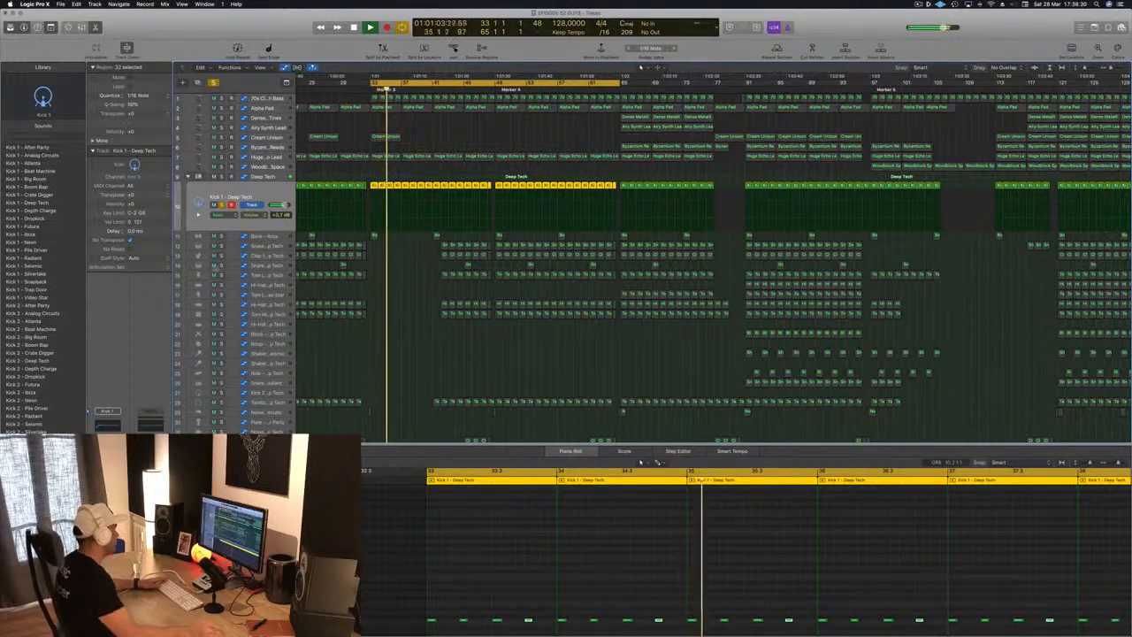
# Step: Open the Deep Tech track's Multipressor, move its window over the arrangement and adjust band 1's compression during playback
pyautogui.click(267, 177)
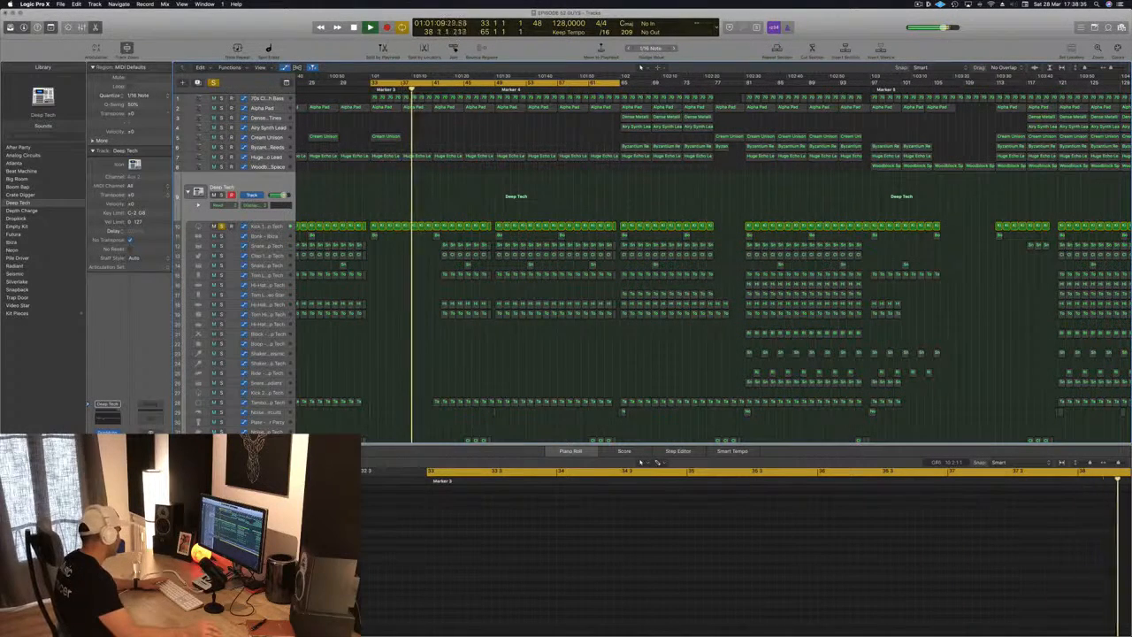
pyautogui.click(107, 454)
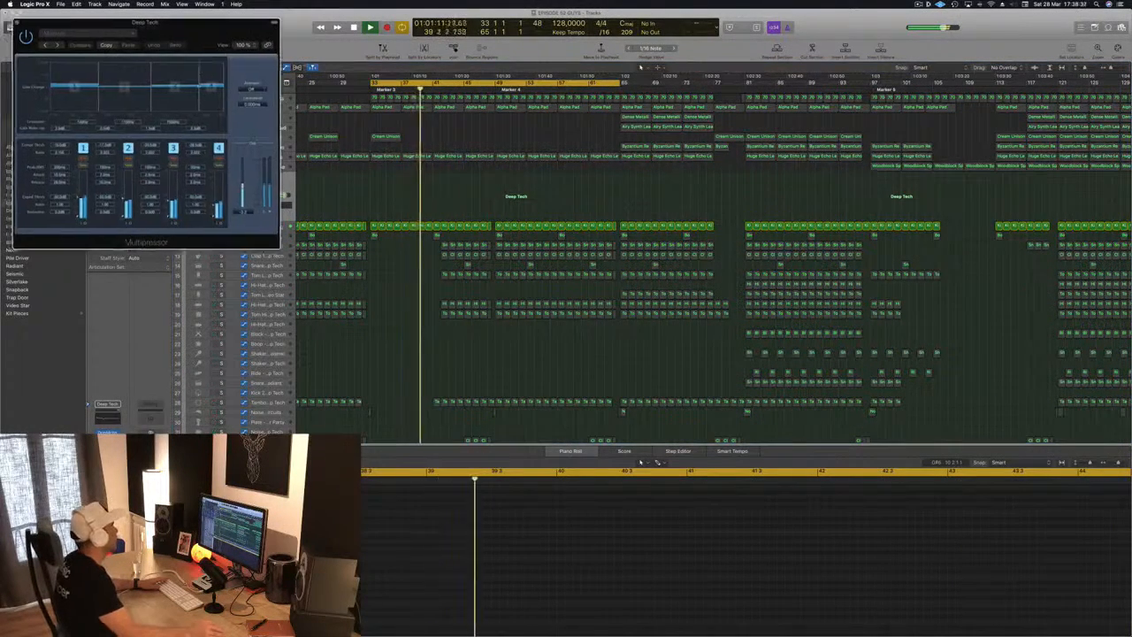
pyautogui.moveTo(196, 27); pyautogui.dragTo(676, 209)
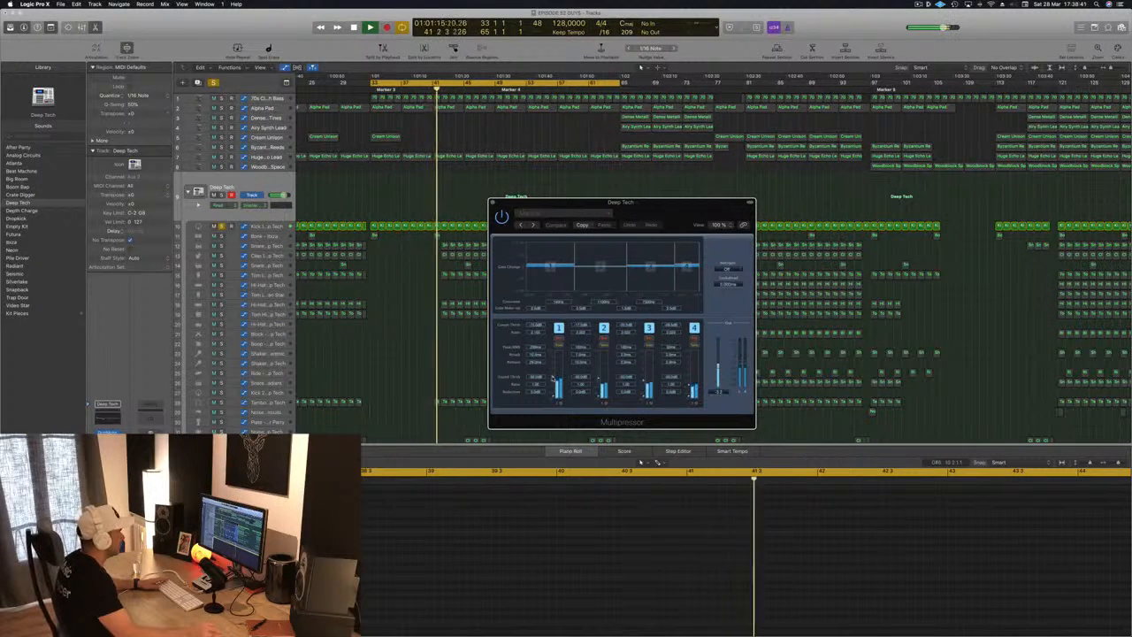
pyautogui.moveTo(553, 379); pyautogui.dragTo(554, 383)
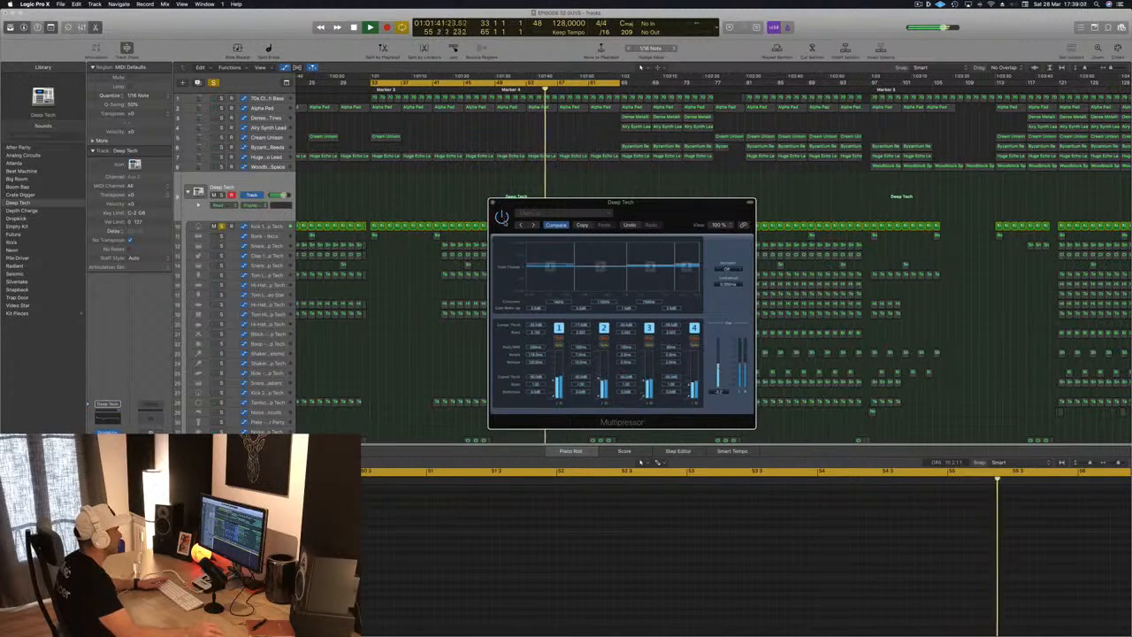
# Step: Move and compact the Multipressor window, stop and restart playback to check the kick, then close the window
pyautogui.moveTo(638, 213); pyautogui.dragTo(525, 220)
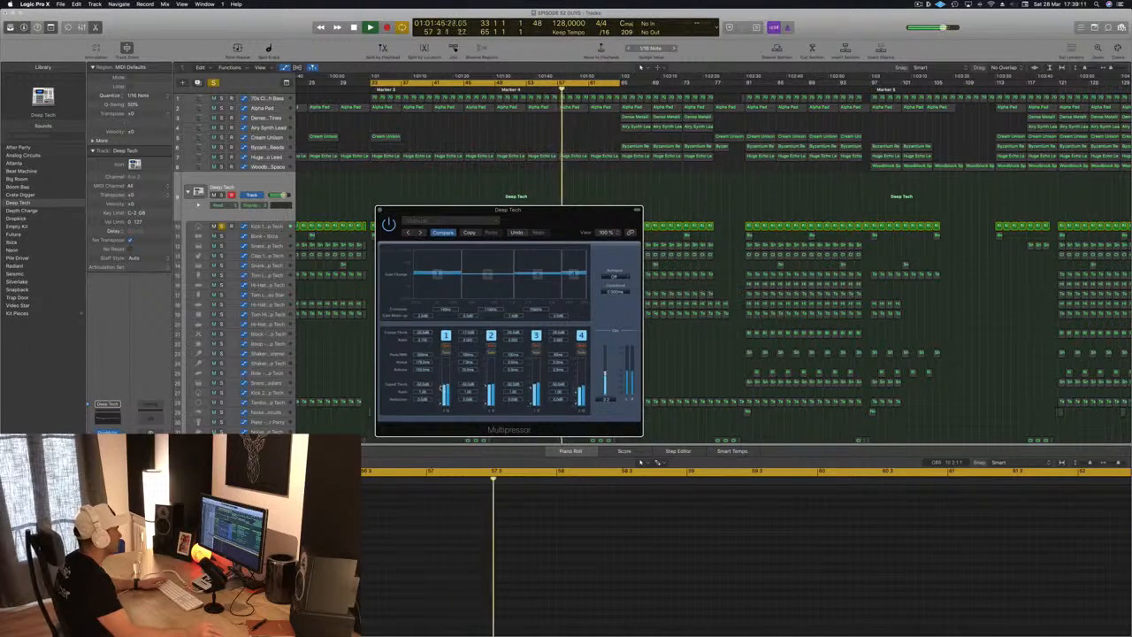
pyautogui.click(638, 210)
pyautogui.press('space')
pyautogui.press('space')
pyautogui.press('space')
pyautogui.press('space')
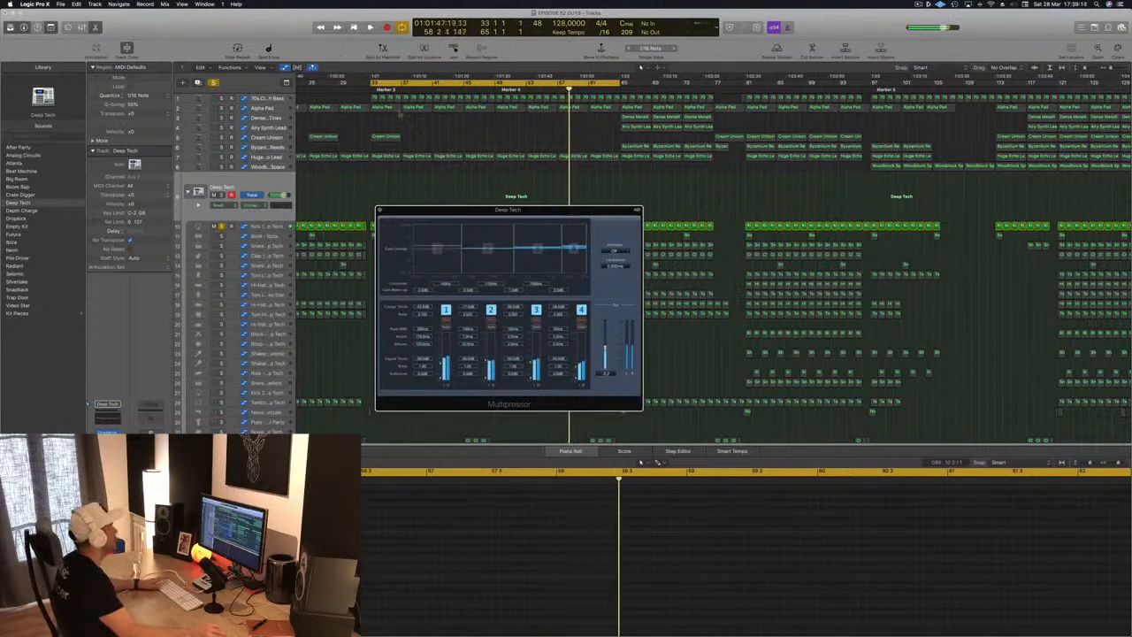
pyautogui.click(380, 210)
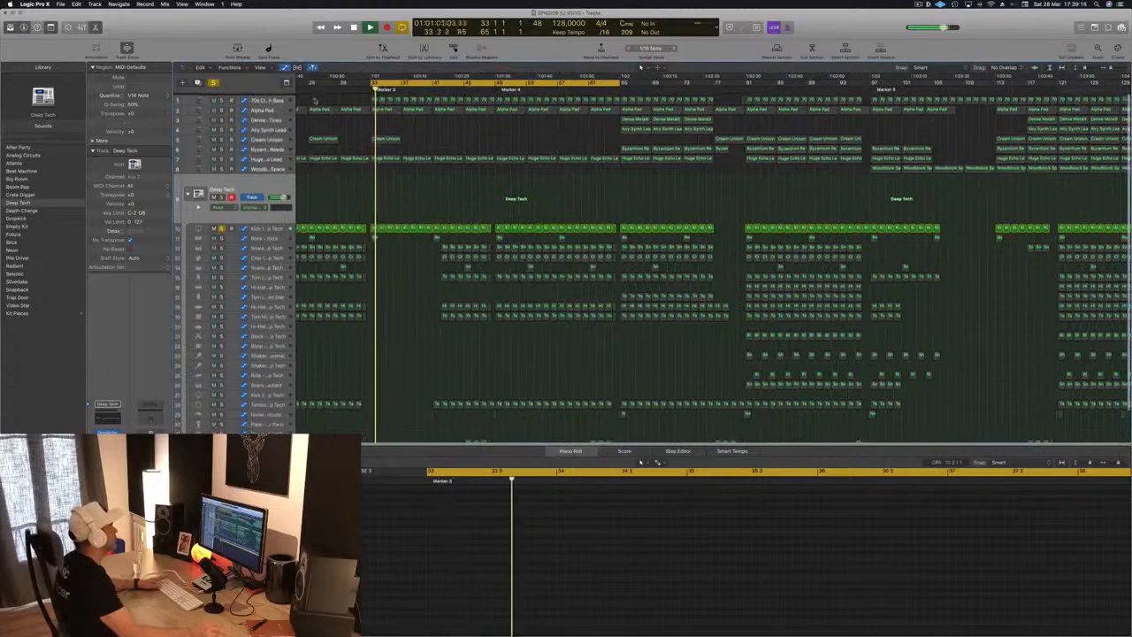
# Step: Solo the 70s Classic Synth Bass together with the kick and replay from bar 33
pyautogui.click(222, 100)
pyautogui.press('space')
pyautogui.press('space')
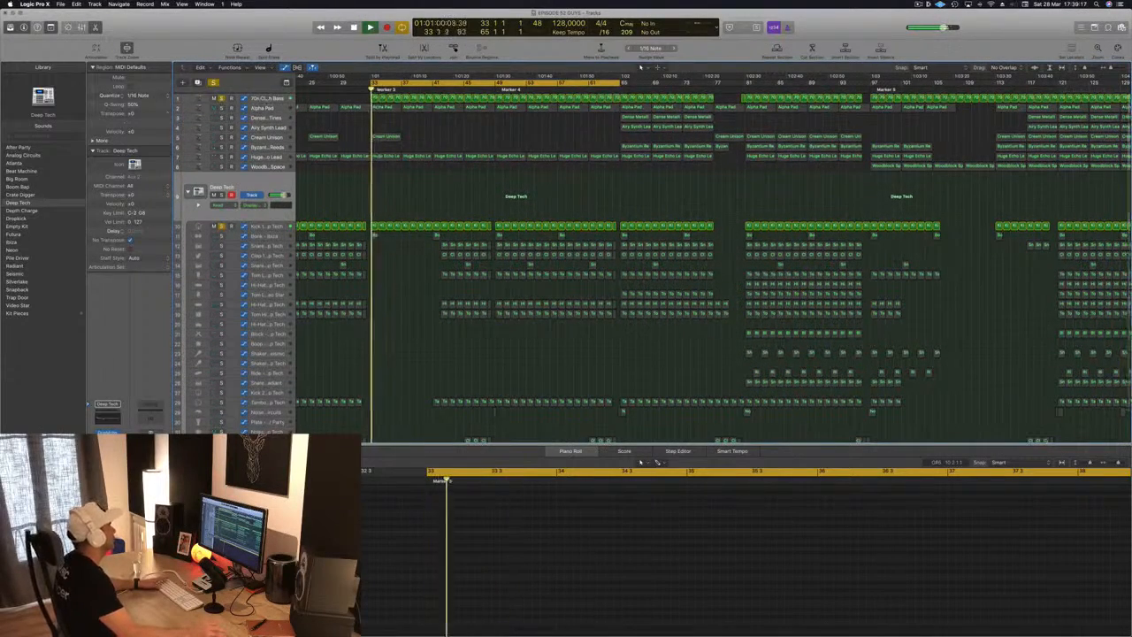
# Step: Open the 70s Classic Synth Bass track's Channel EQ, check its frequency spectrum during playback and close it
pyautogui.click(257, 100)
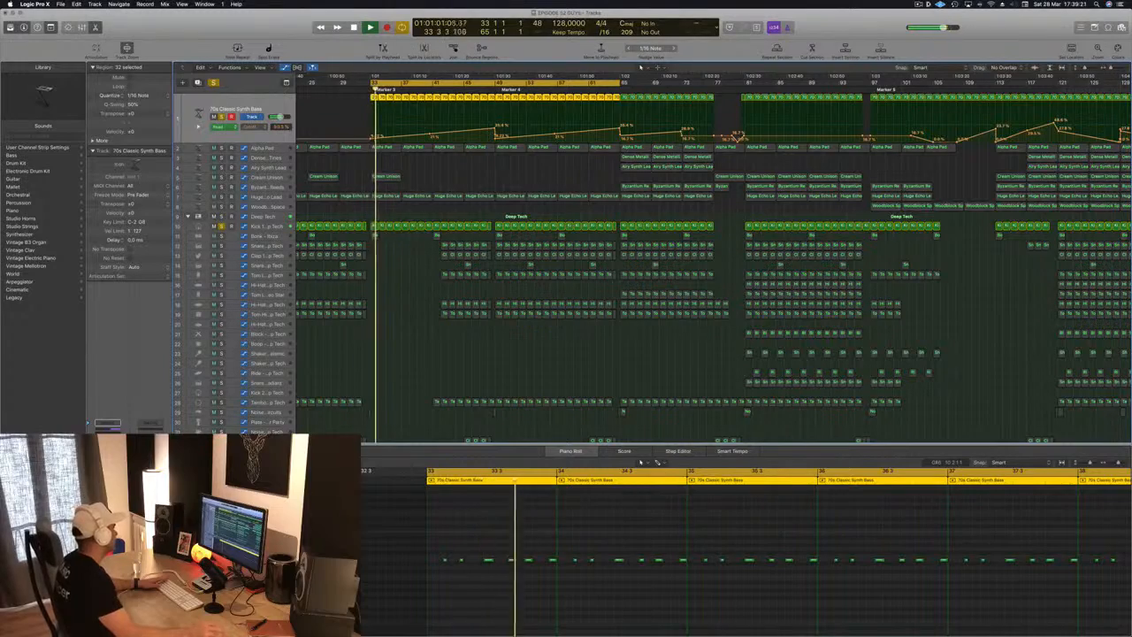
pyautogui.click(108, 441)
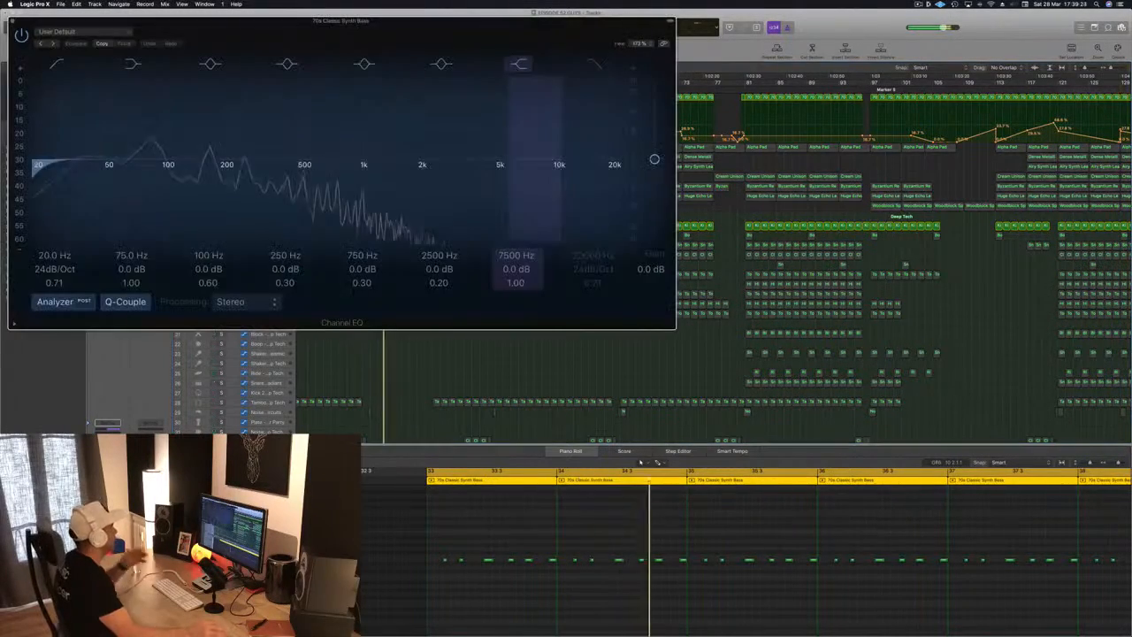
pyautogui.moveTo(376, 21); pyautogui.dragTo(747, 40)
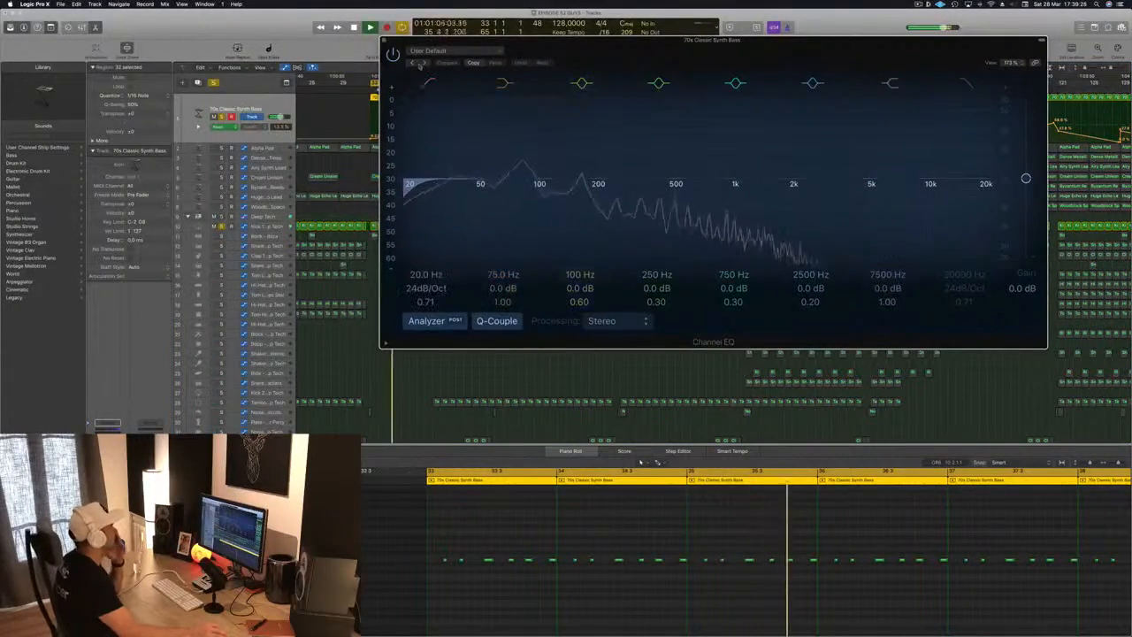
pyautogui.press('super+w')
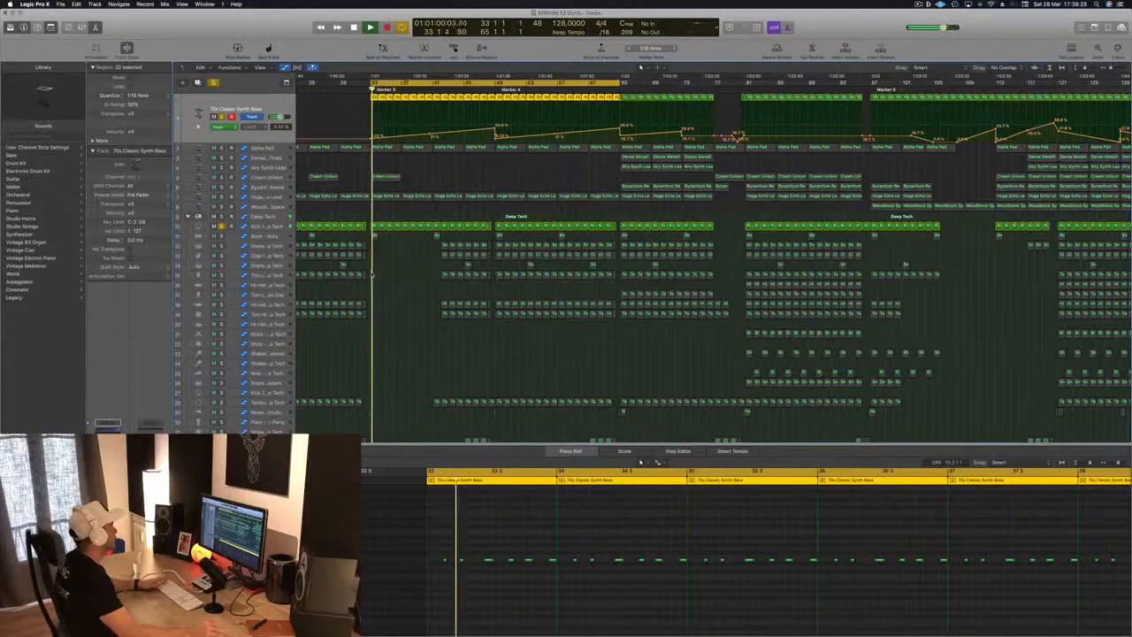
# Step: Show the Smart Controls for the Deep Tech kit and switch them to the Kick 1 - Deep Tech track
pyautogui.click(283, 228)
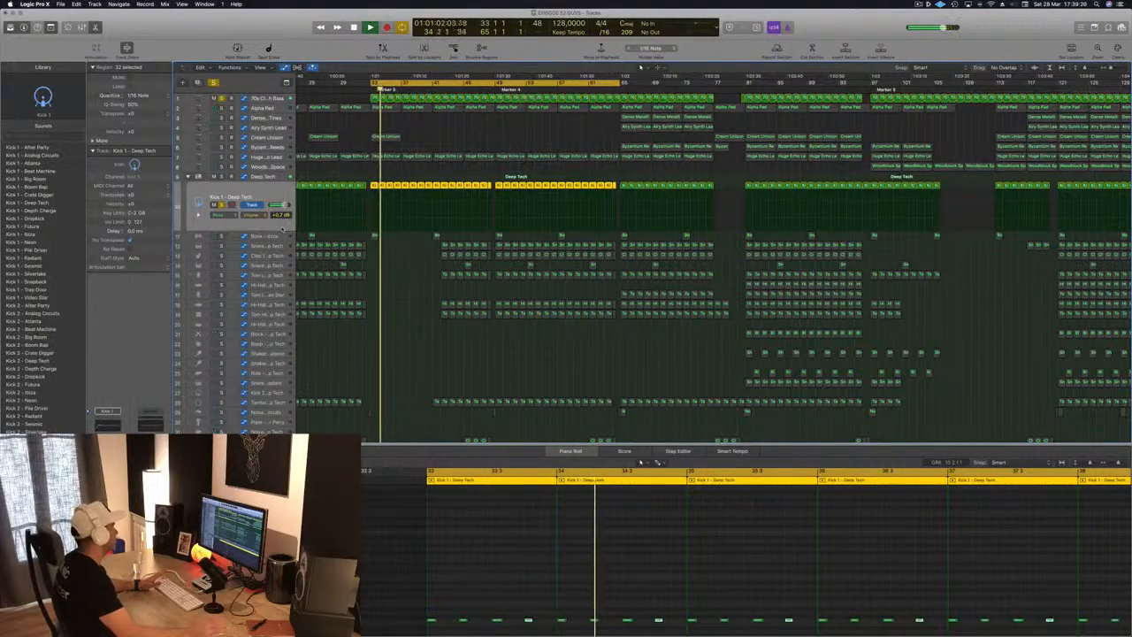
pyautogui.click(279, 178)
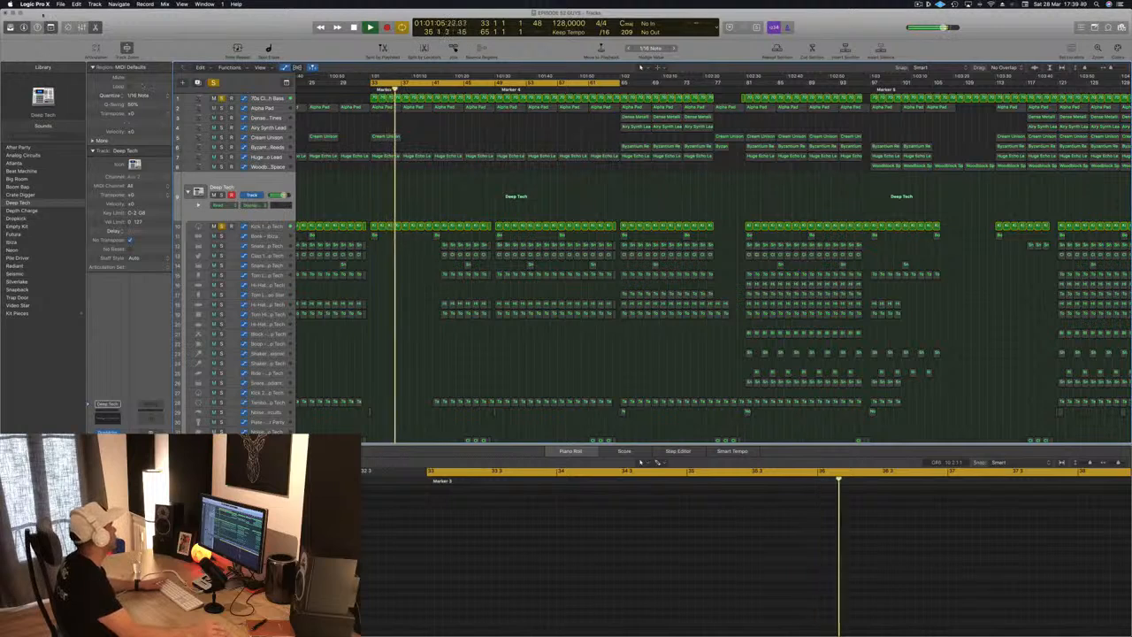
pyautogui.press('b')
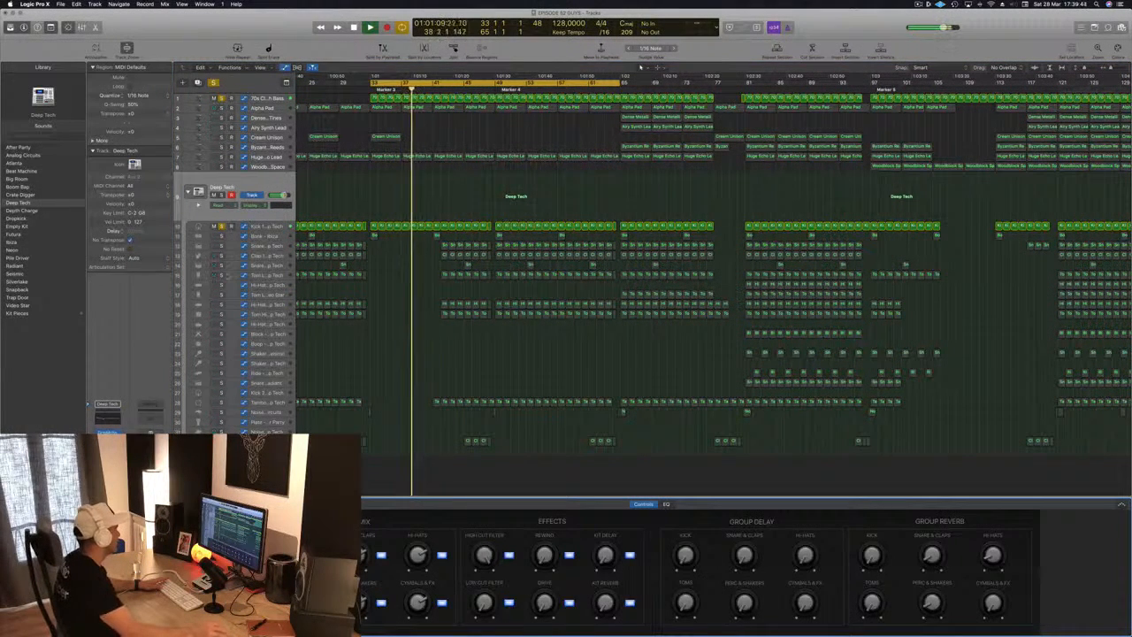
pyautogui.click(268, 226)
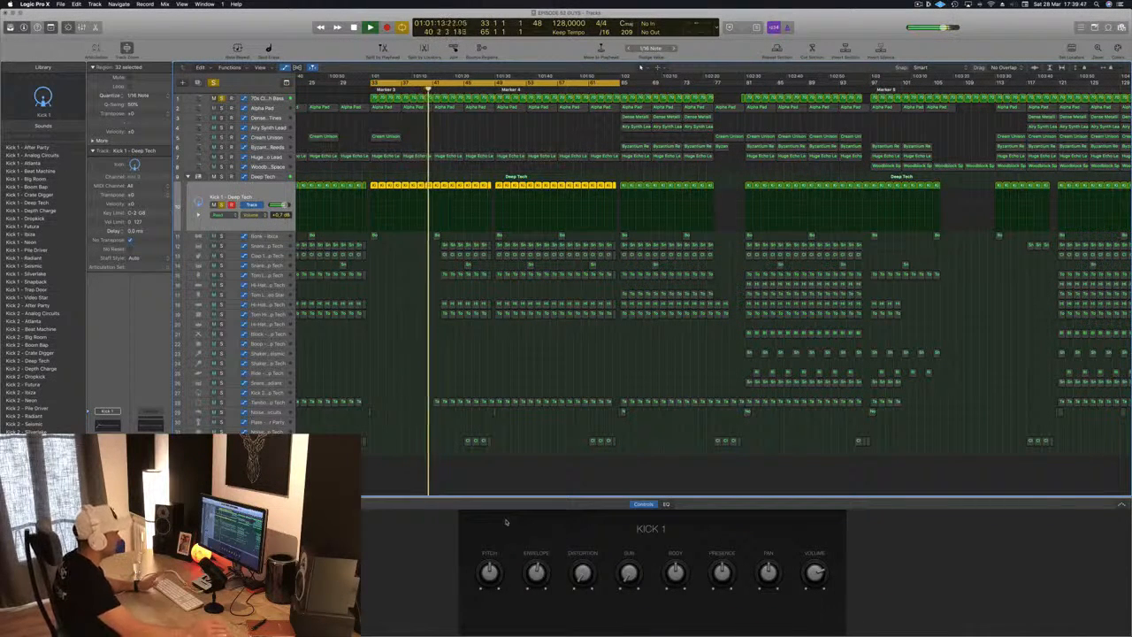
# Step: Raise the Kick 1 Envelope during playback, try the Sub and Presence controls, and replay from bar 33 to compare
pyautogui.press('space')
pyautogui.press('space')
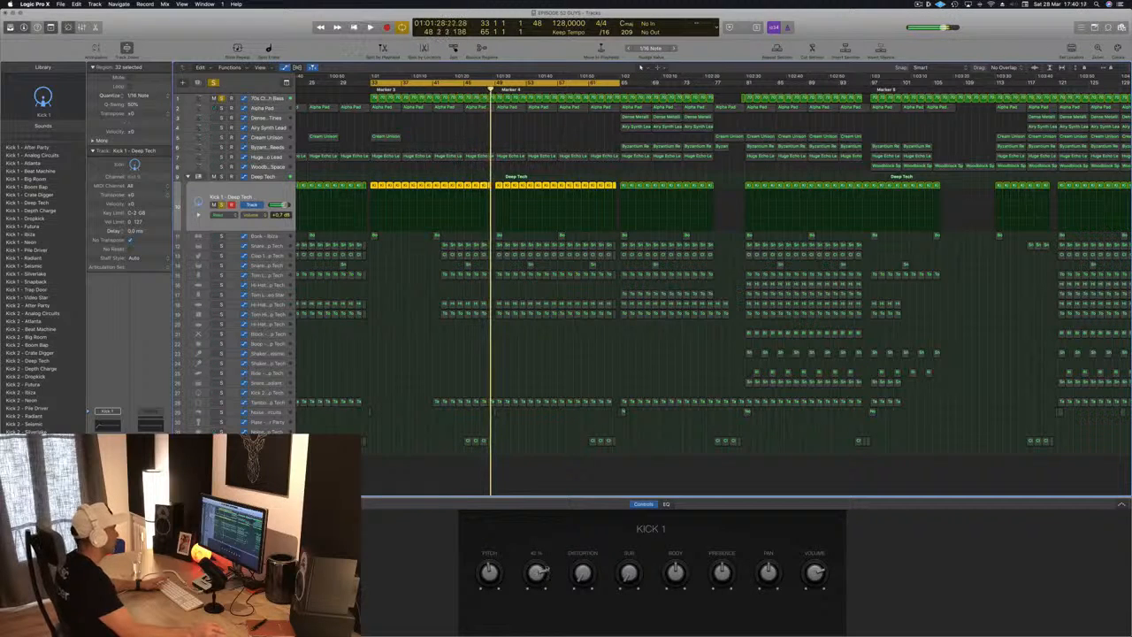
pyautogui.press('Return')
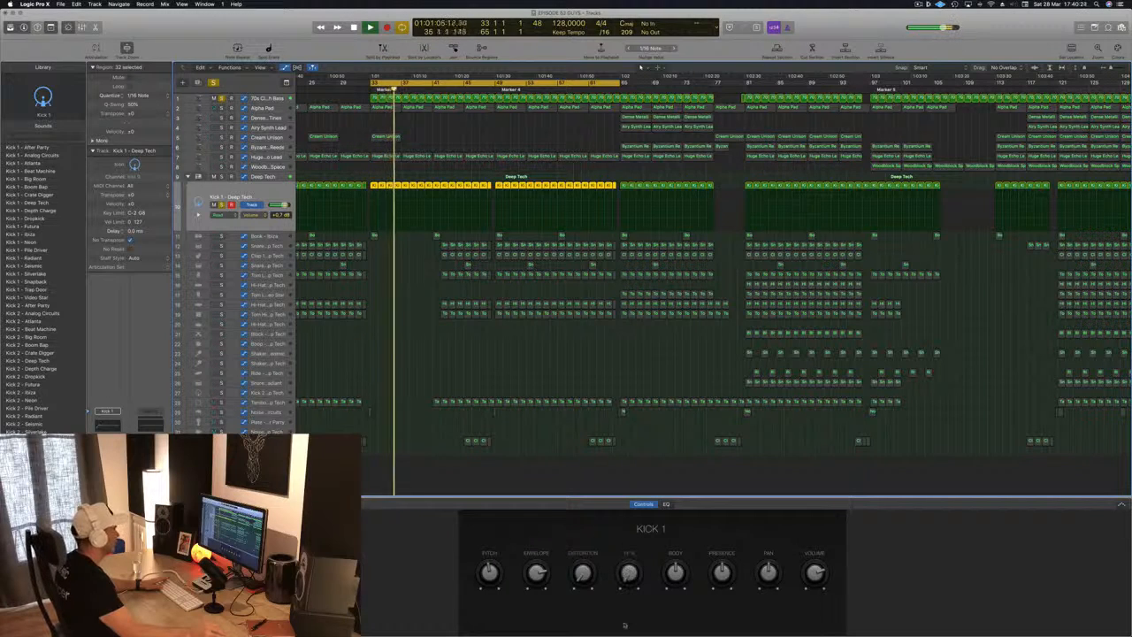
pyautogui.moveTo(682, 556)
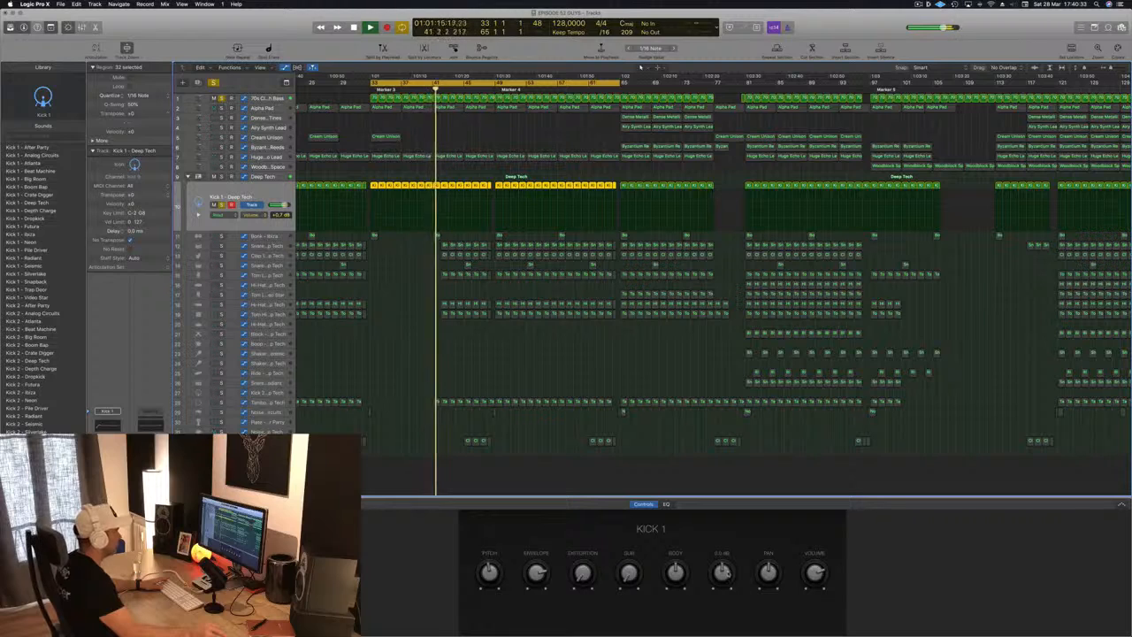
pyautogui.press('Return')
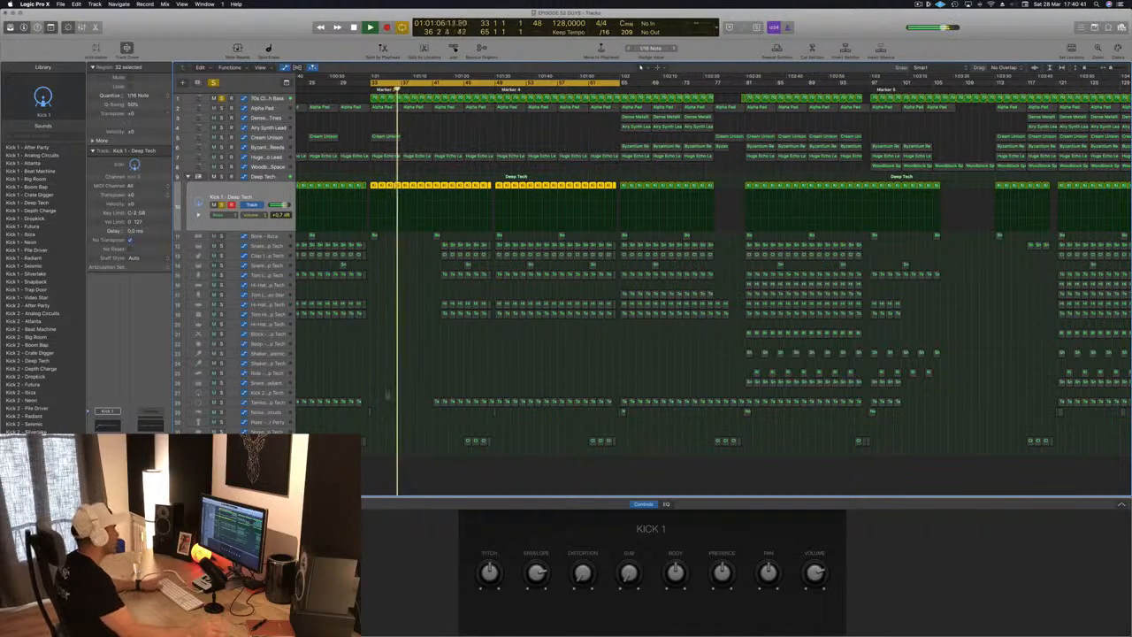
pyautogui.press('Return')
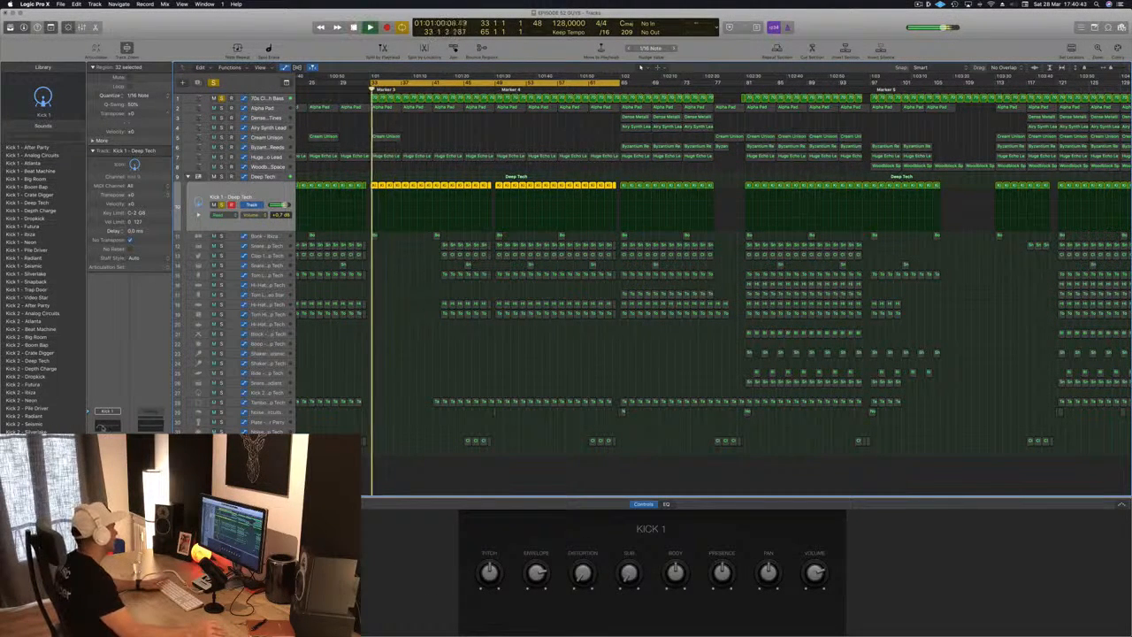
# Step: Add a 2500 Hz high-cut with a 6 dB/Oct slope in Kick 1's Channel EQ and close the EQ
pyautogui.press('e')
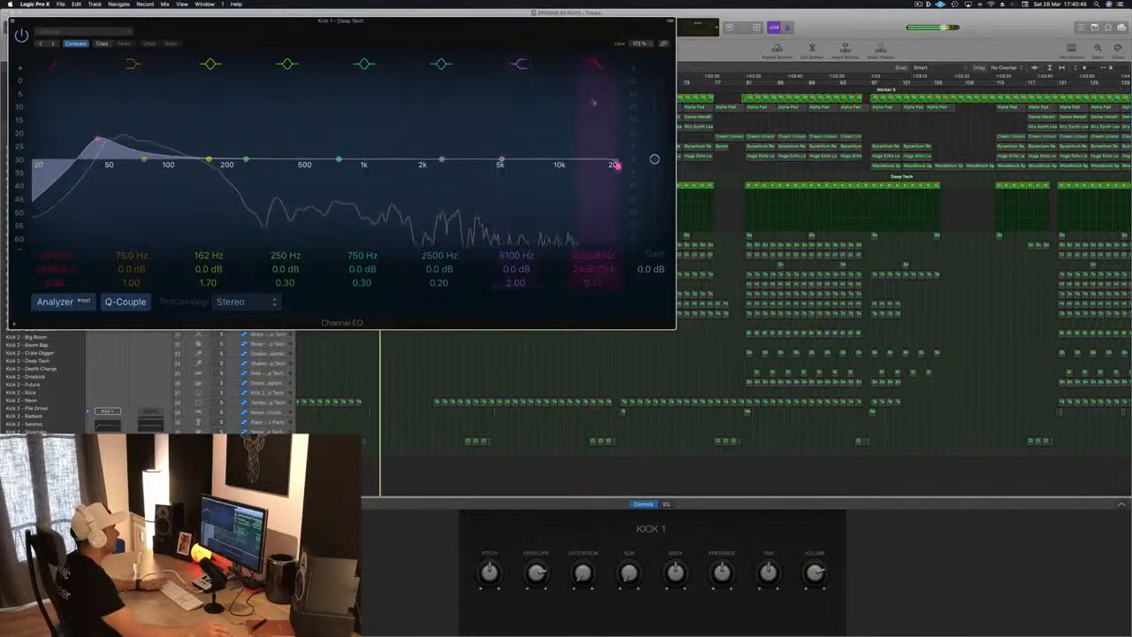
pyautogui.moveTo(613, 166); pyautogui.dragTo(452, 165)
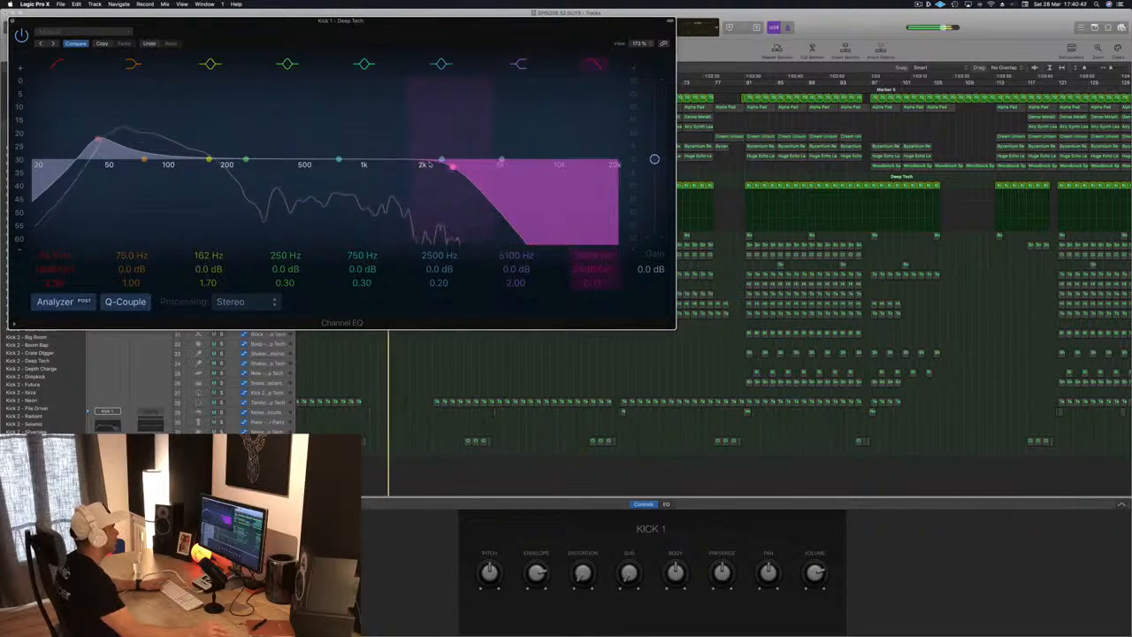
pyautogui.moveTo(588, 262); pyautogui.dragTo(589, 257)
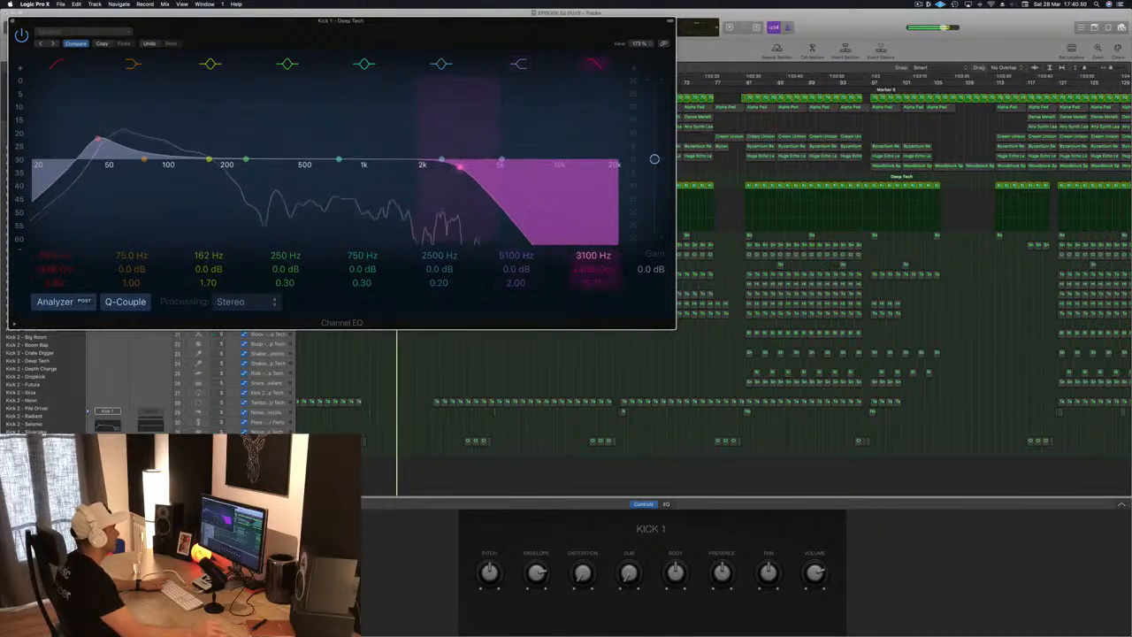
pyautogui.moveTo(460, 167)
pyautogui.mouseDown()
pyautogui.moveTo(473, 178)
pyautogui.moveTo(444, 168)
pyautogui.mouseUp()
pyautogui.moveTo(21, 26); pyautogui.dragTo(251, 138)
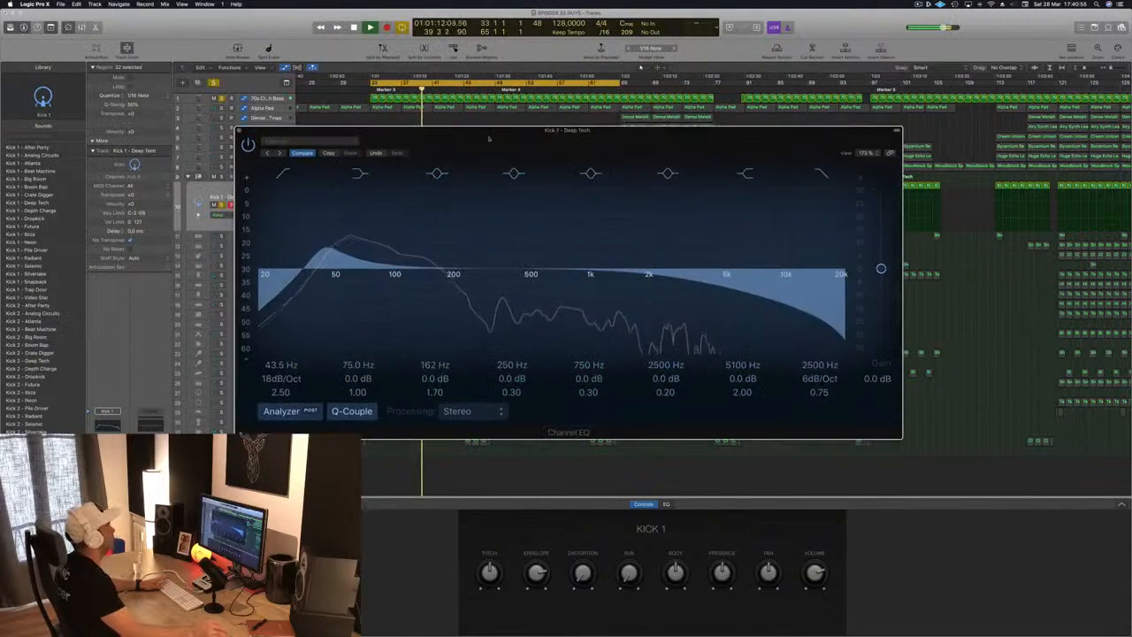
pyautogui.click(243, 131)
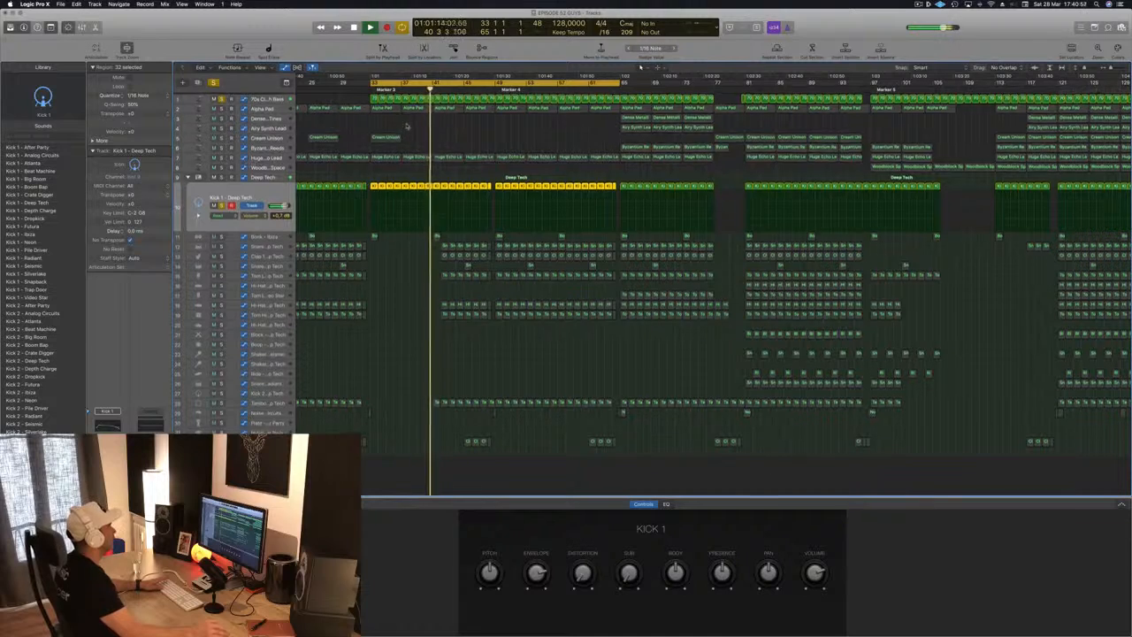
# Step: Open the 70s Classic Synth Bass track's Compressor, move its window aside and check its metering during playback
pyautogui.click(280, 98)
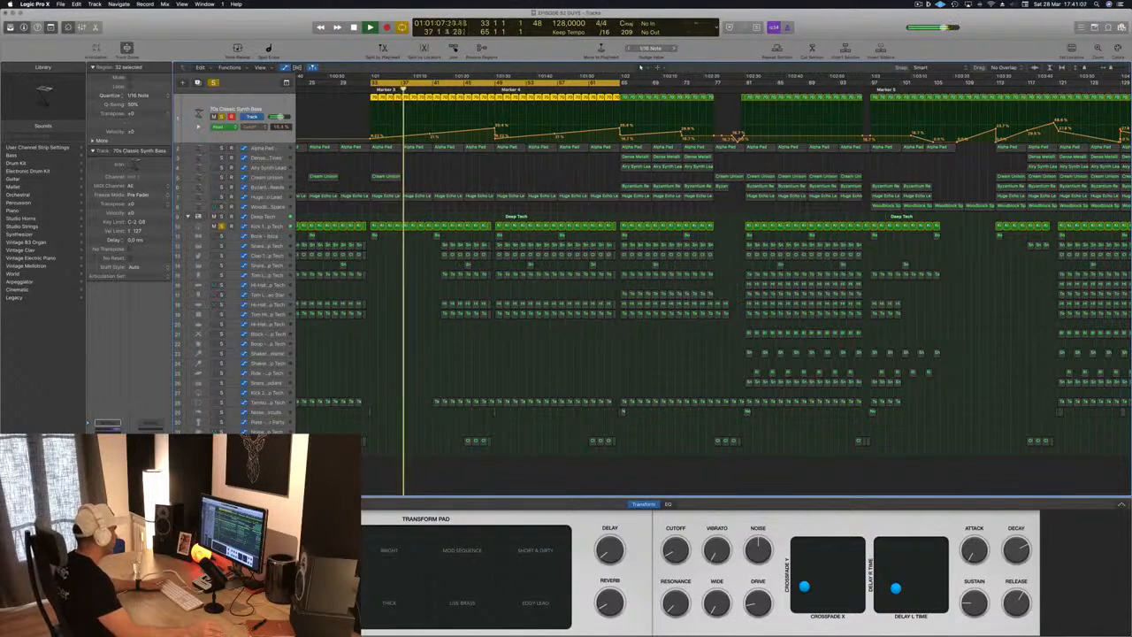
pyautogui.click(107, 463)
pyautogui.moveTo(211, 24); pyautogui.dragTo(599, 121)
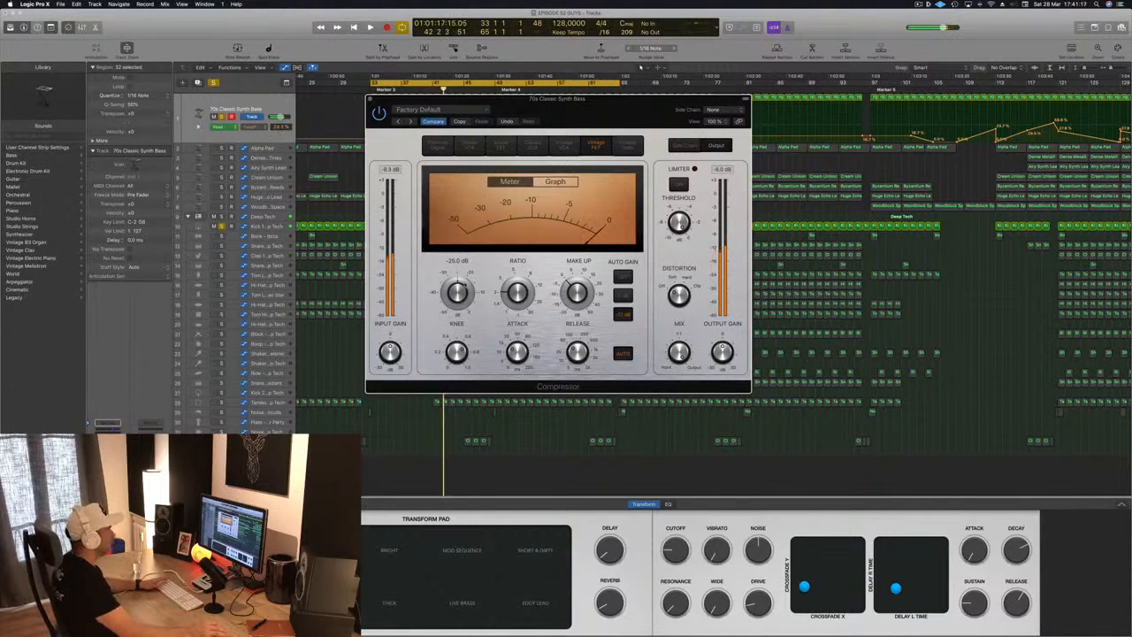
pyautogui.press('space')
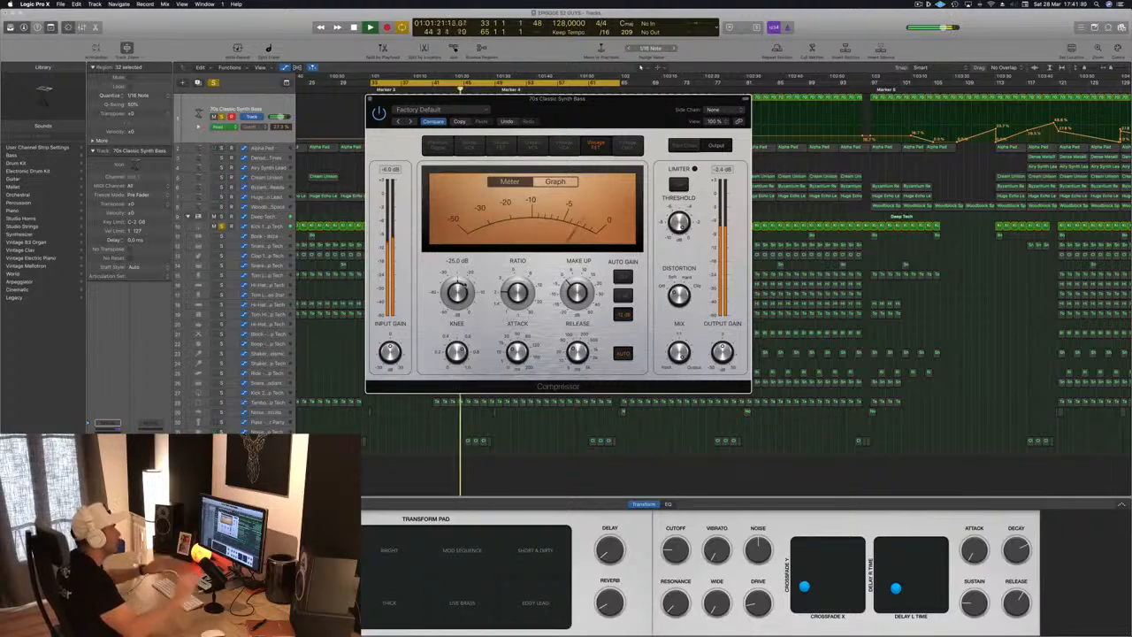
pyautogui.moveTo(557, 98); pyautogui.dragTo(699, 79)
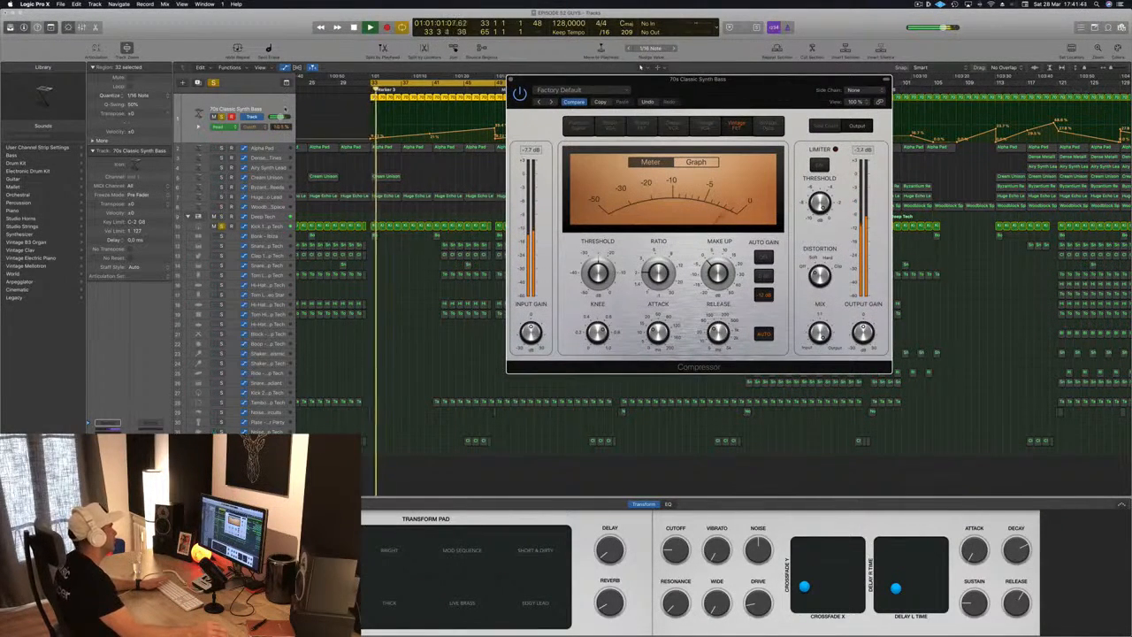
# Step: Adjust the 70s Classic Synth Bass volume against the kick, replay from bar 33 and close the Compressor
pyautogui.click(284, 109)
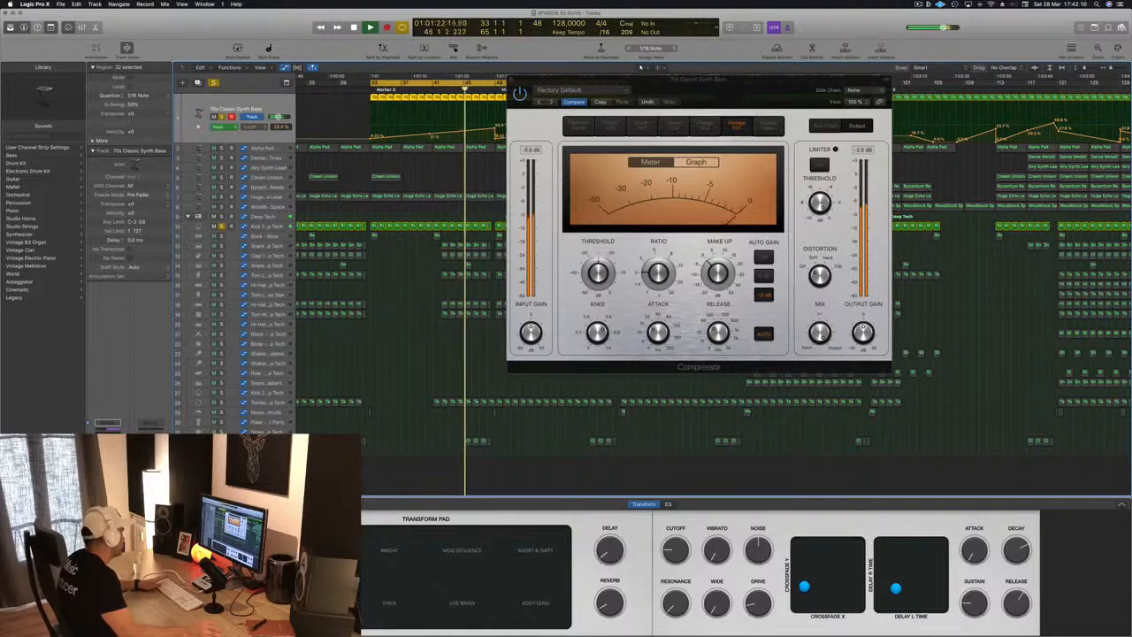
pyautogui.press('space')
pyautogui.press('space')
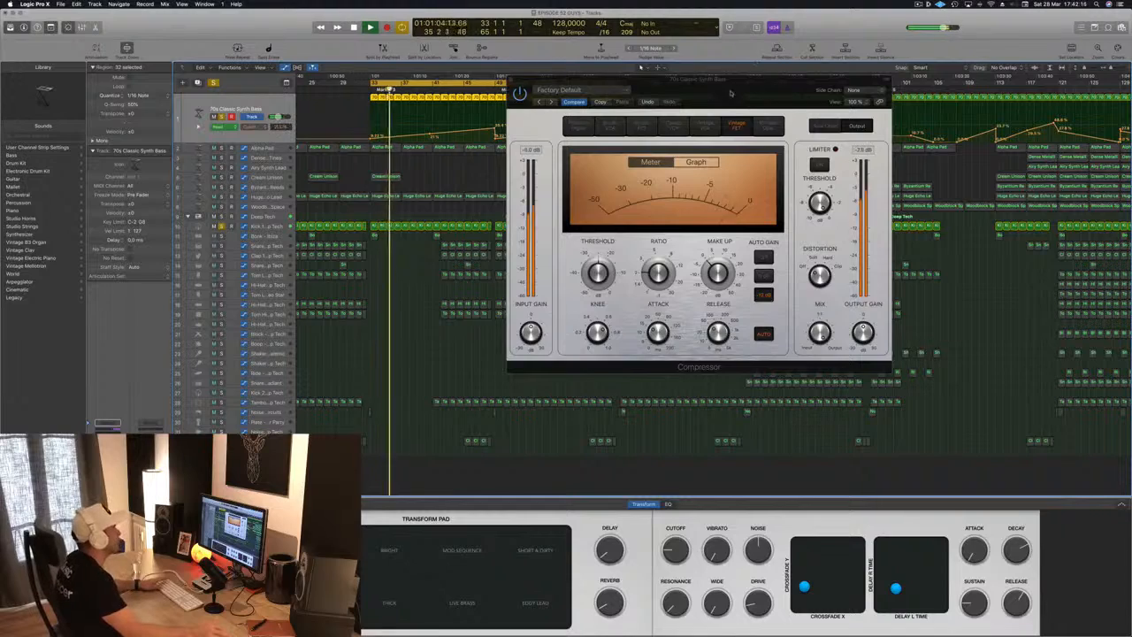
pyautogui.moveTo(614, 91); pyautogui.dragTo(552, 91)
pyautogui.press('super+w')
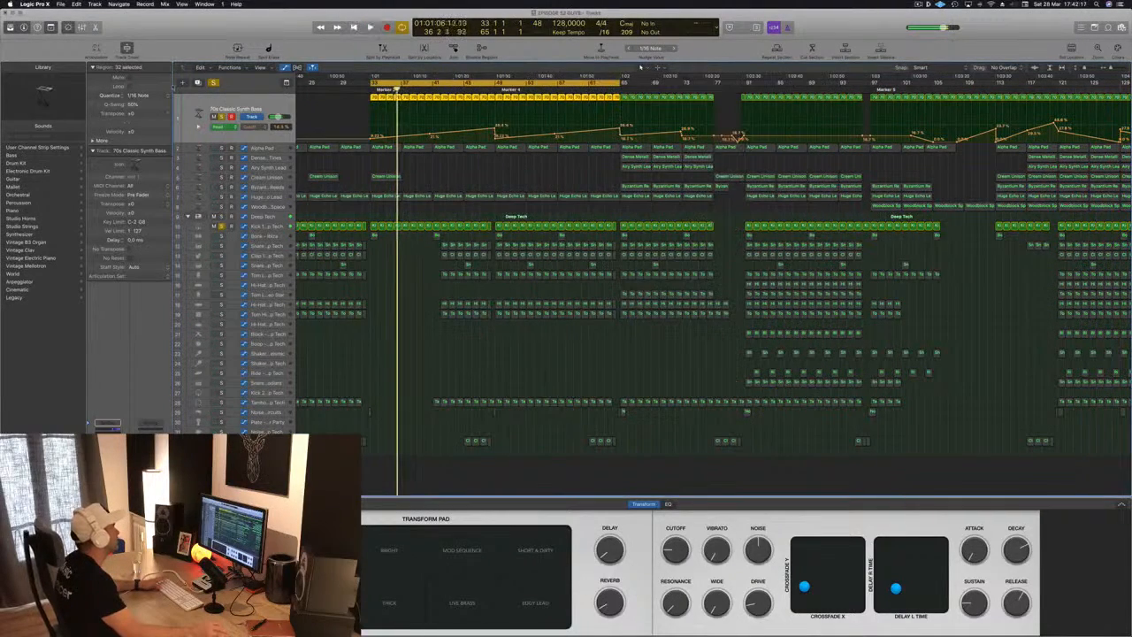
# Step: Turn off all solos, replay the full mix from bar 33 and select the Huge Echo Lead track
pyautogui.click(214, 83)
pyautogui.press('space')
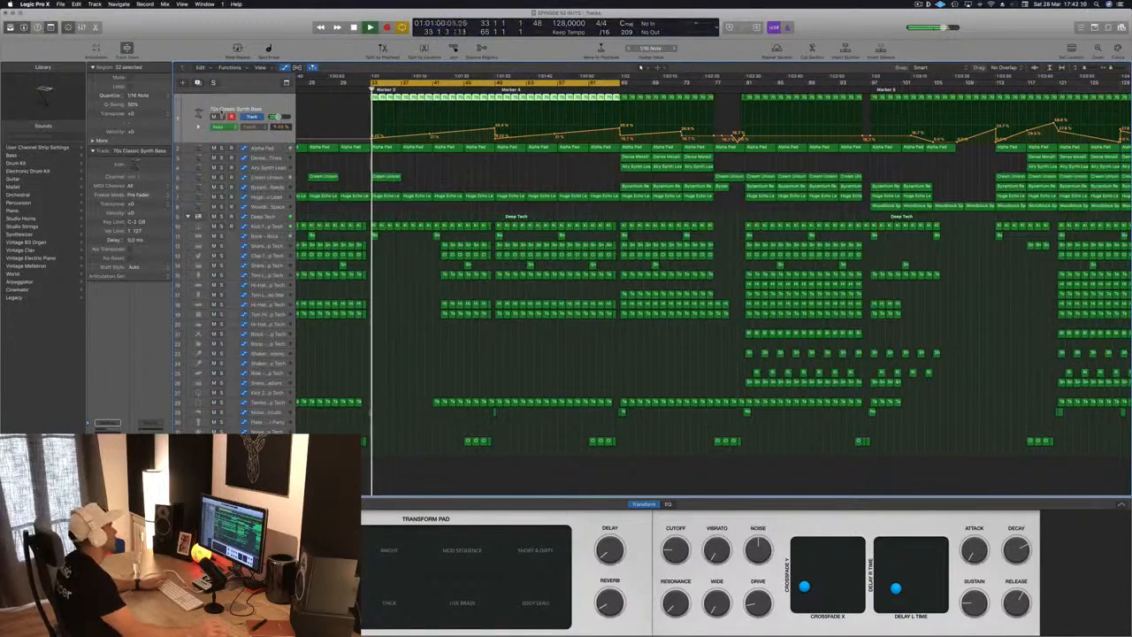
pyautogui.click(435, 172)
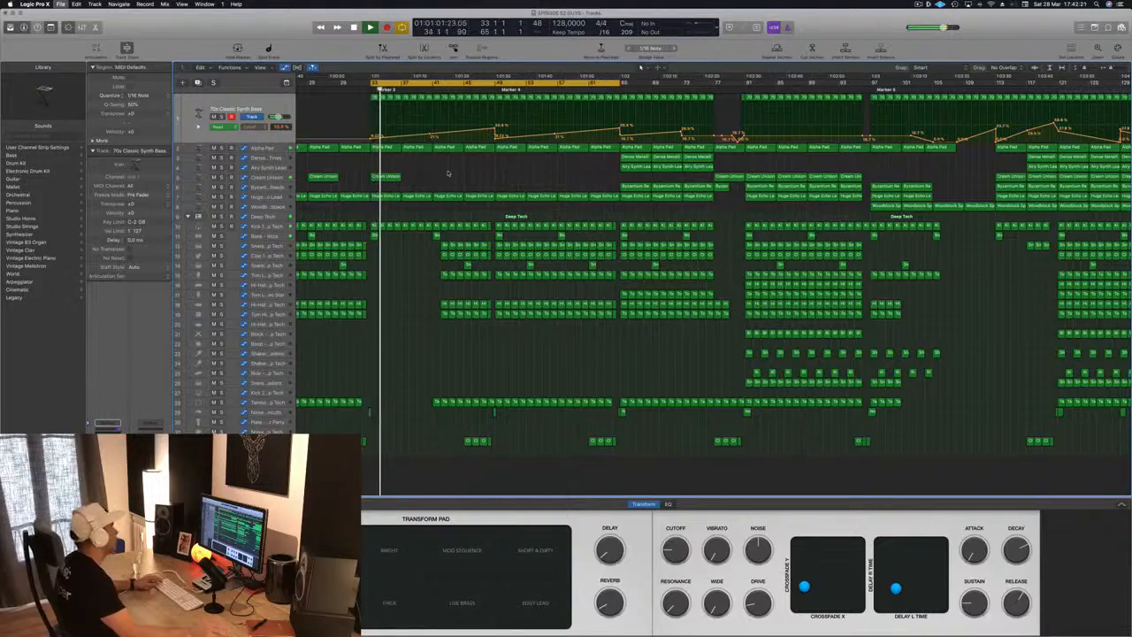
pyautogui.scroll(-5, 440, 175)
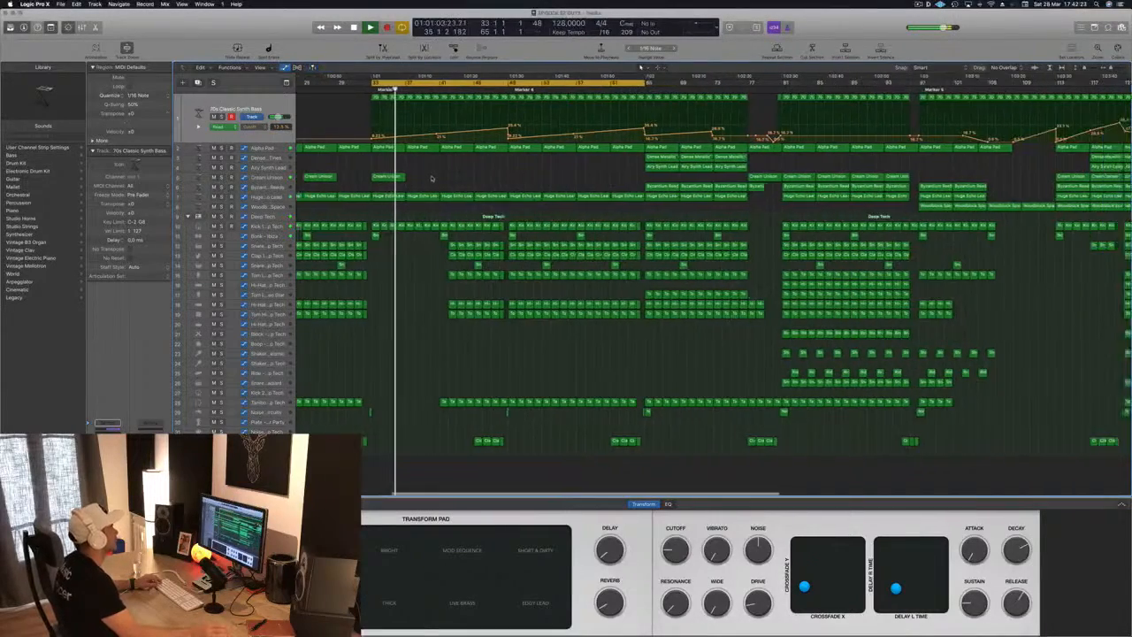
pyautogui.scroll(-3, 432, 178)
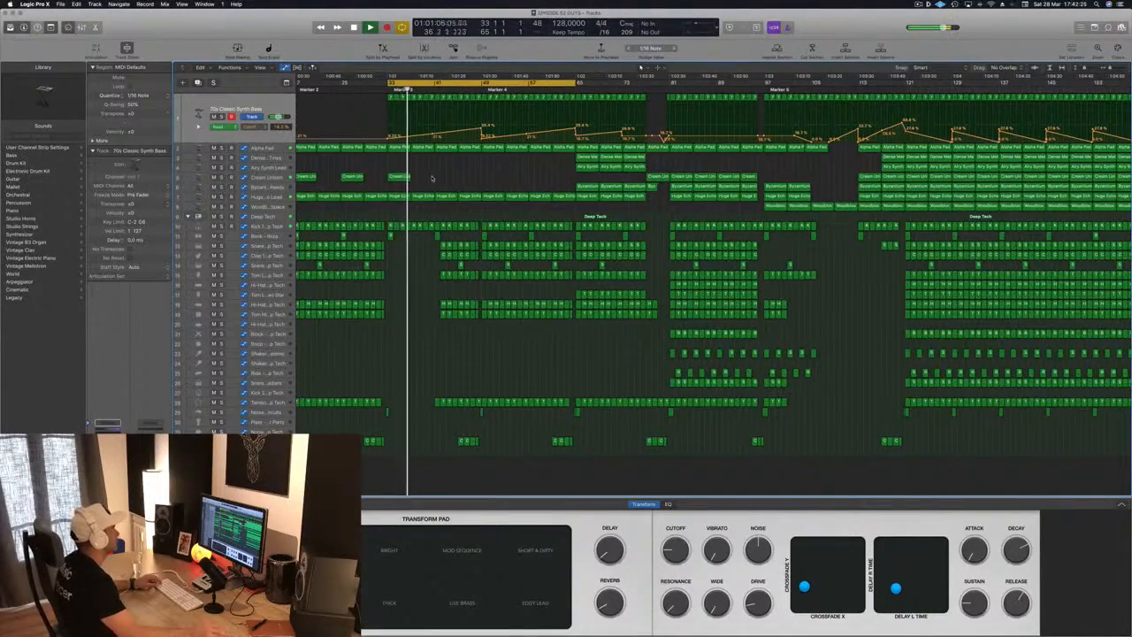
pyautogui.scroll(-3, 431, 179)
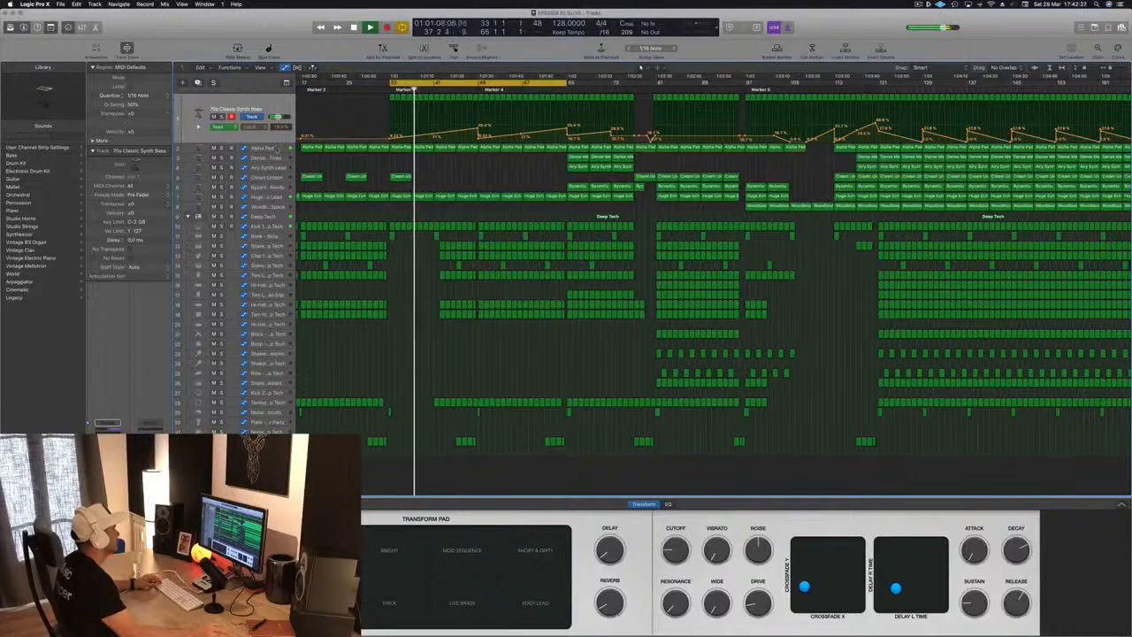
pyautogui.click(264, 200)
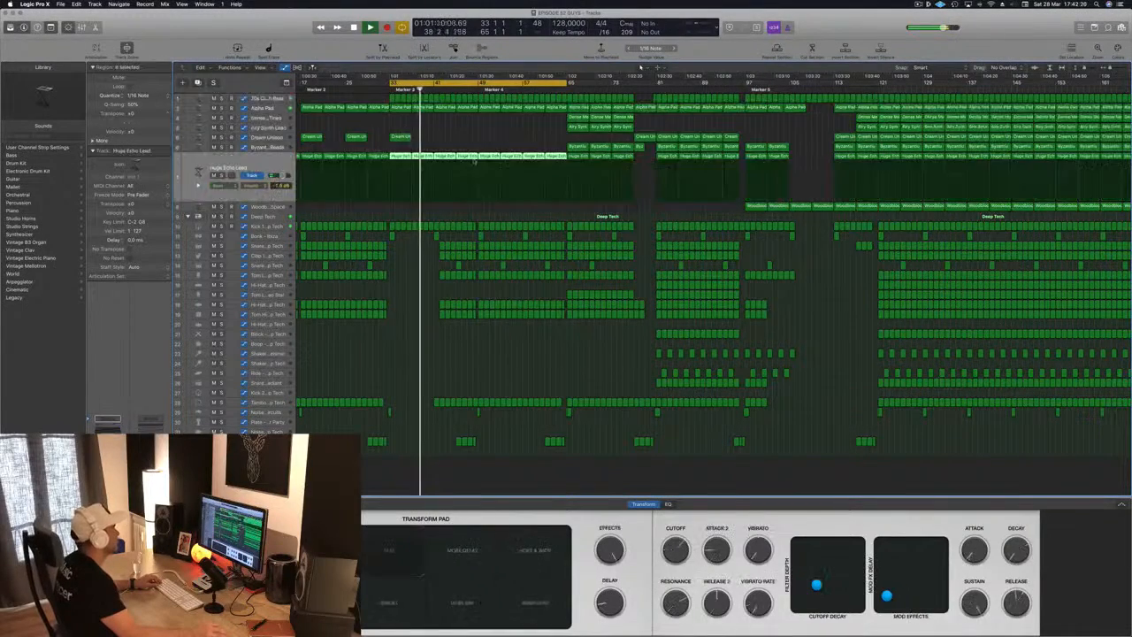
# Step: Delete the tambourine regions between bars 41 and 49
pyautogui.press('super+Right')
pyautogui.press('super+Left')
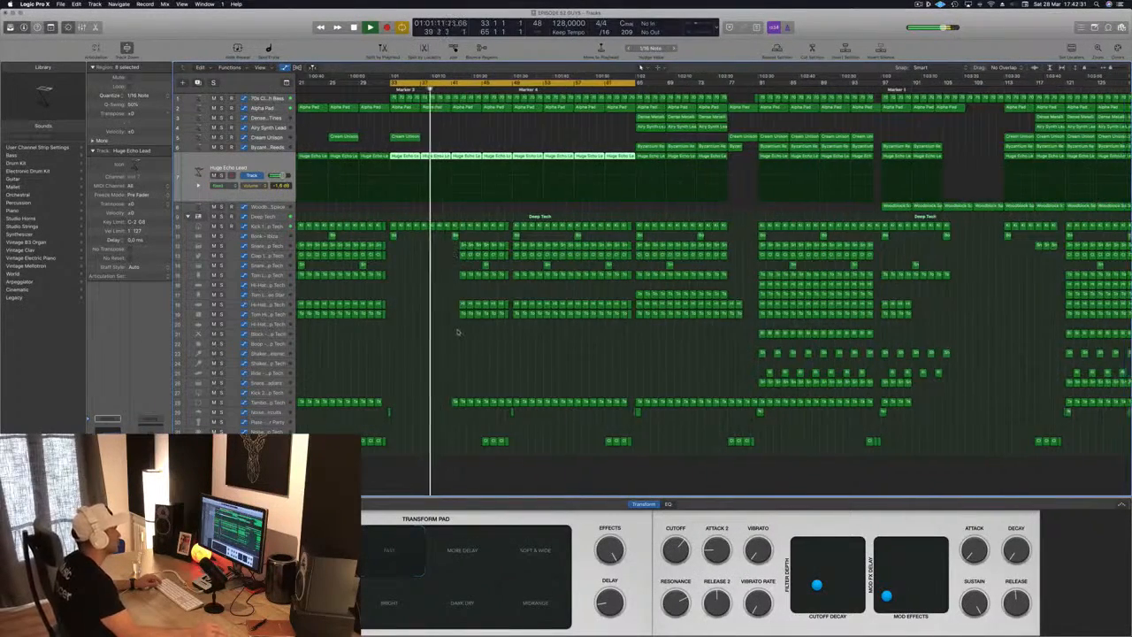
pyautogui.press('super+Right')
pyautogui.press('super+Right')
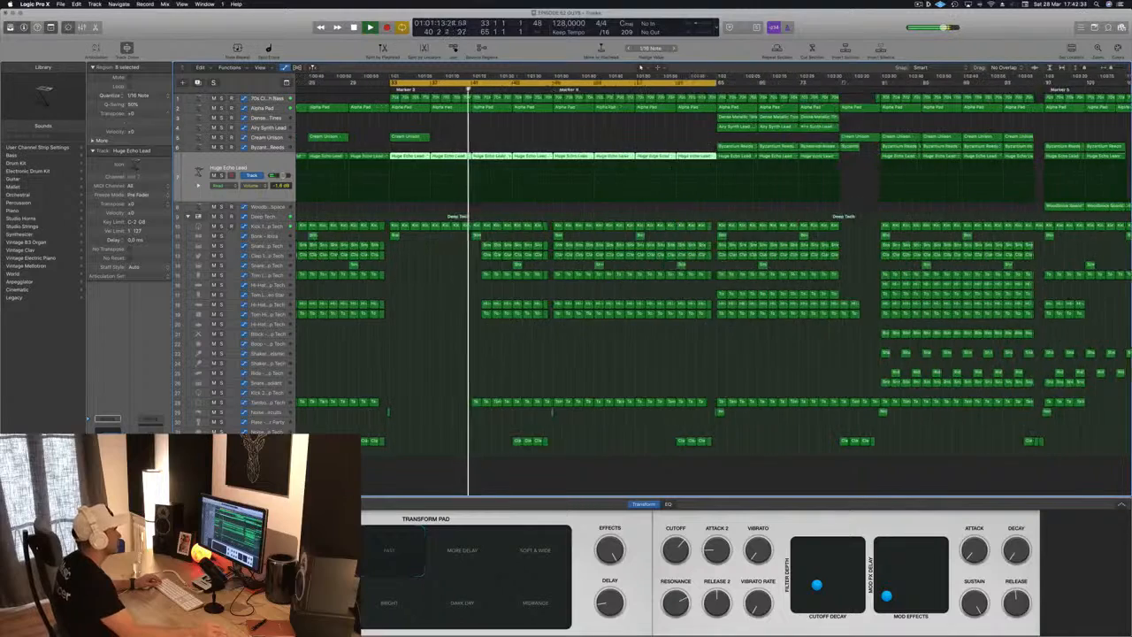
pyautogui.moveTo(483, 239); pyautogui.dragTo(529, 322)
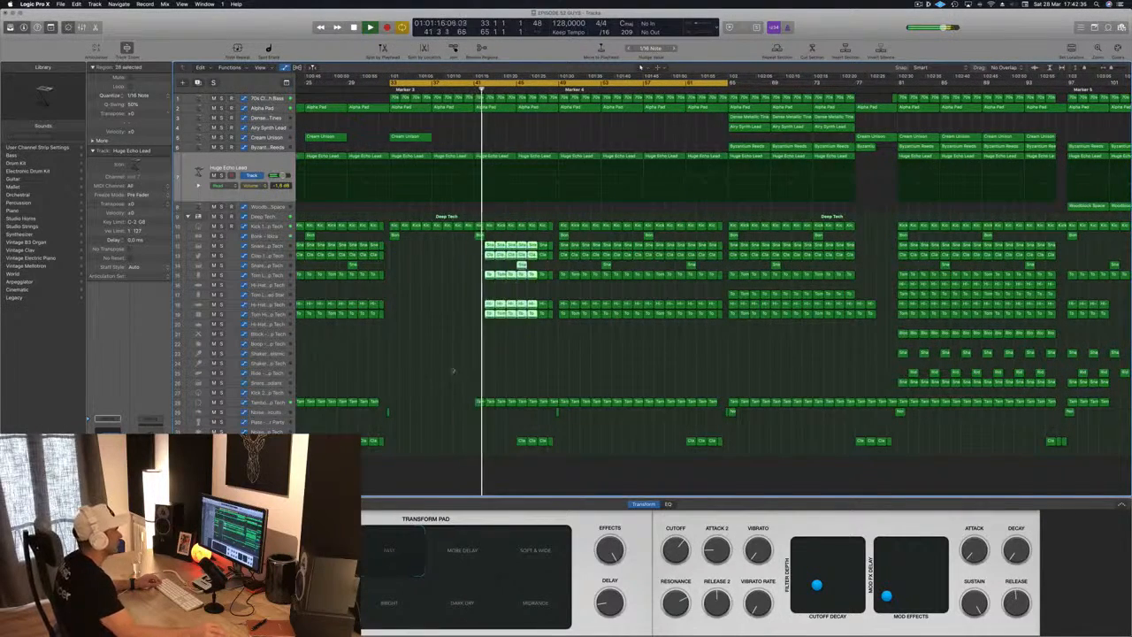
pyautogui.moveTo(439, 382); pyautogui.dragTo(556, 409)
pyautogui.press('Delete')
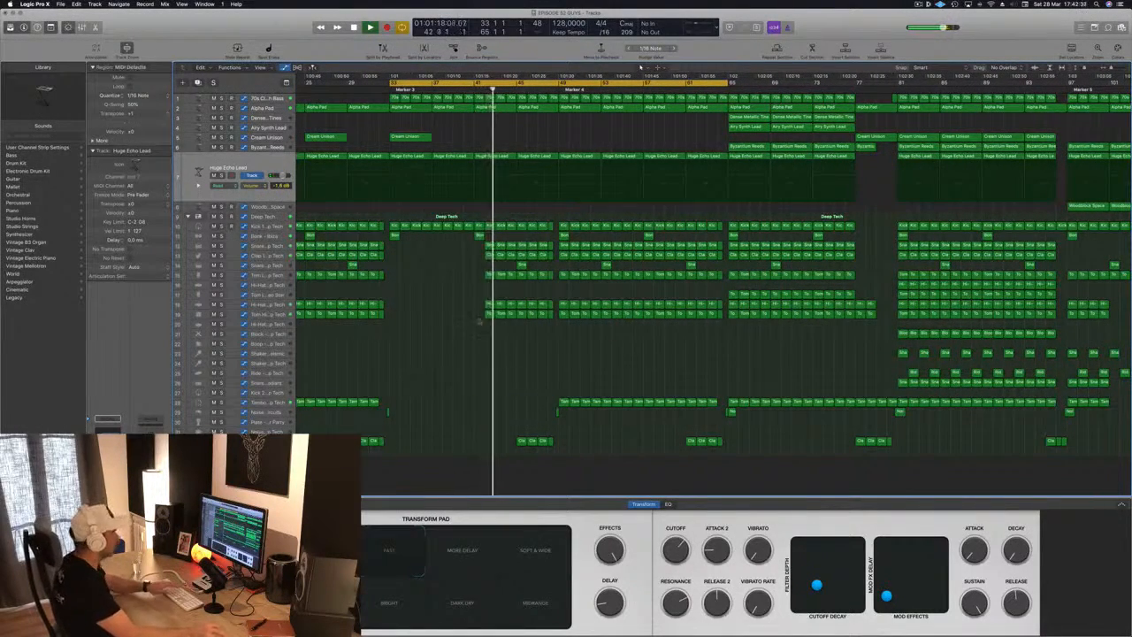
# Step: Delete the main snare, clap, tom and hi-hat regions between bars 41 and 49, then replay from bar 33
pyautogui.moveTo(482, 240); pyautogui.dragTo(549, 318)
pyautogui.press('Delete')
pyautogui.press('Delete')
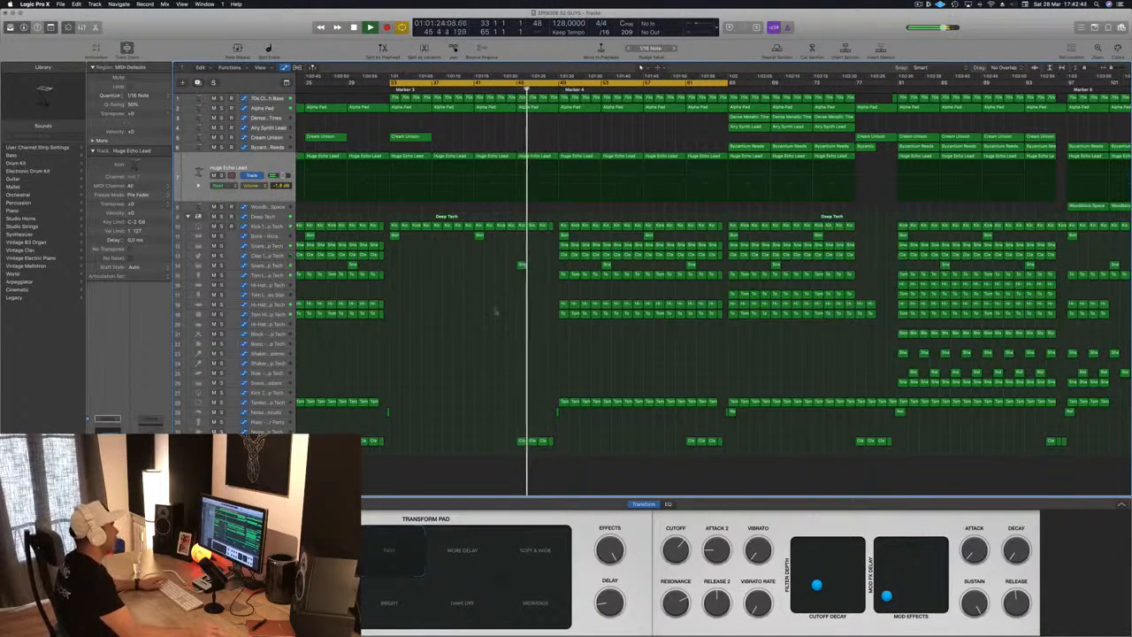
pyautogui.press('space')
pyautogui.press('space')
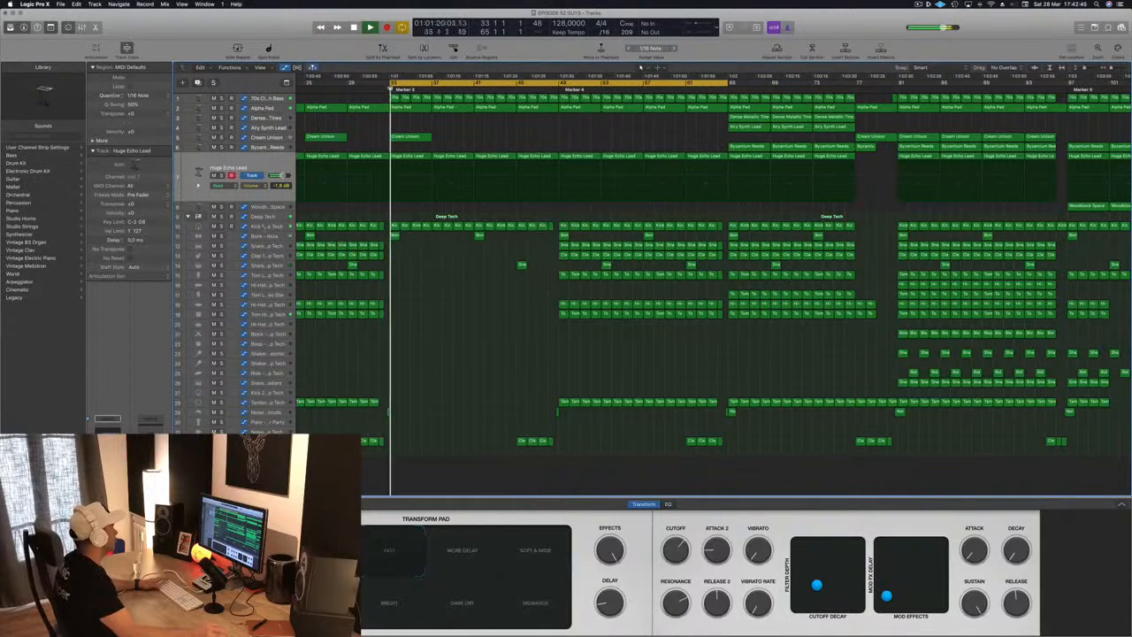
# Step: Select the Deep Tech kit track, enable automation recording on it and restart playback from bar 33
pyautogui.click(267, 216)
pyautogui.press('space')
pyautogui.press('space')
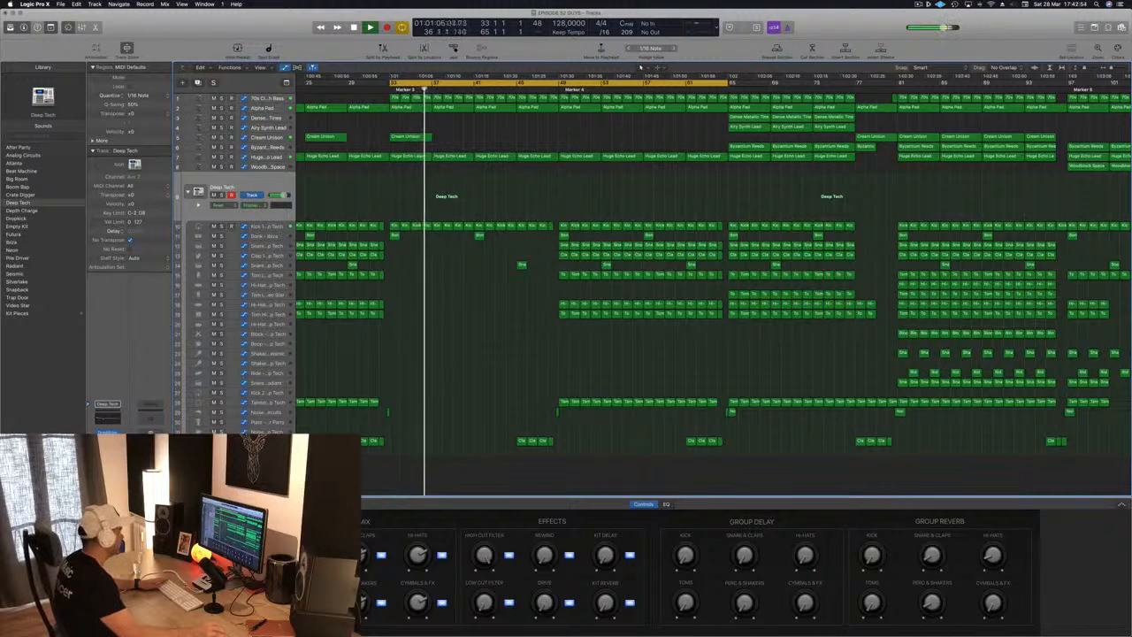
pyautogui.press('space')
pyautogui.press('space')
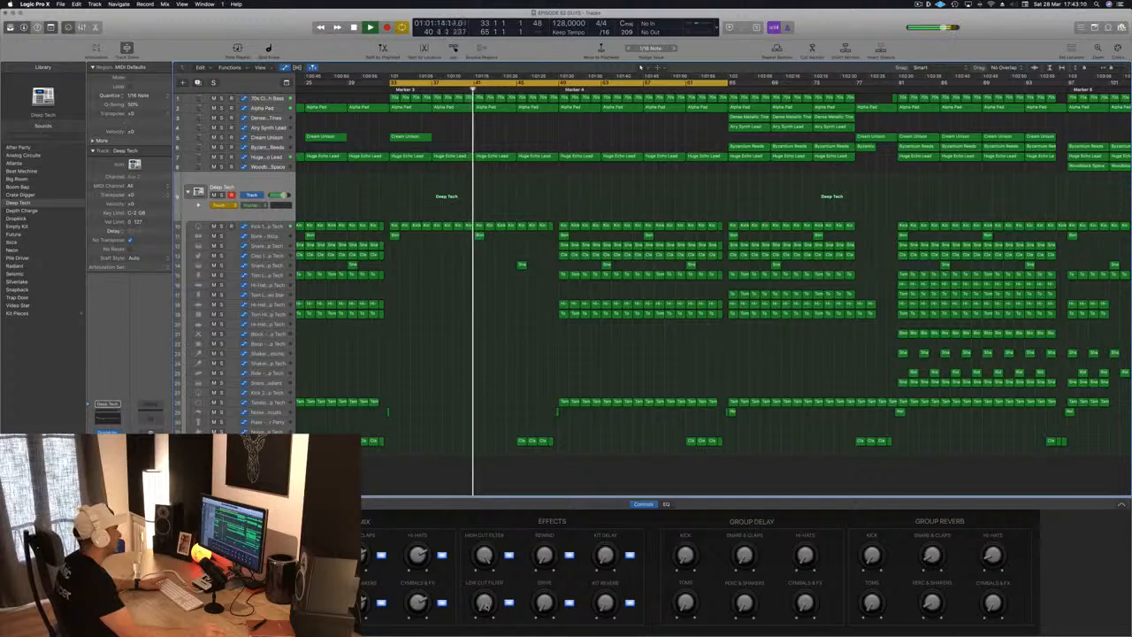
# Step: Record a rising and falling Low Cut Filter sweep on the Deep Tech kit from bar 41 to 49 and replay
pyautogui.moveTo(489, 587)
pyautogui.mouseDown()
pyautogui.moveTo(493, 549)
pyautogui.moveTo(494, 594)
pyautogui.mouseUp()
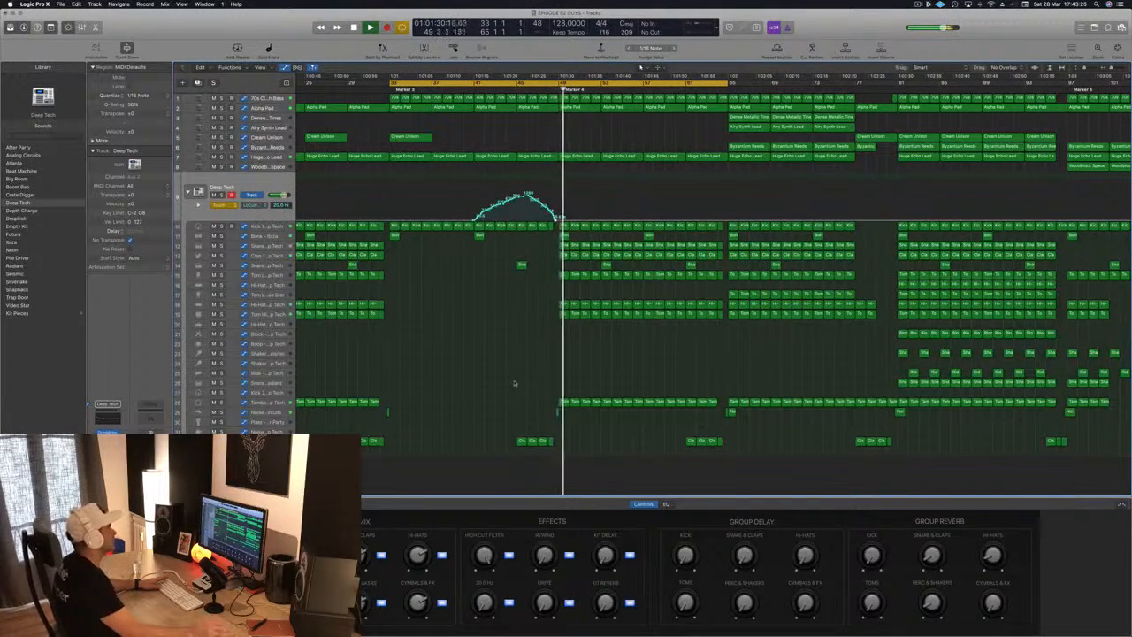
pyautogui.press('space')
pyautogui.press('space')
# Step: Replace the recorded Low Cut Filter sweep between bars 41 and 49 with two drawn rises, and set the kit's automation mode to Read
pyautogui.moveTo(478, 219); pyautogui.dragTo(561, 220)
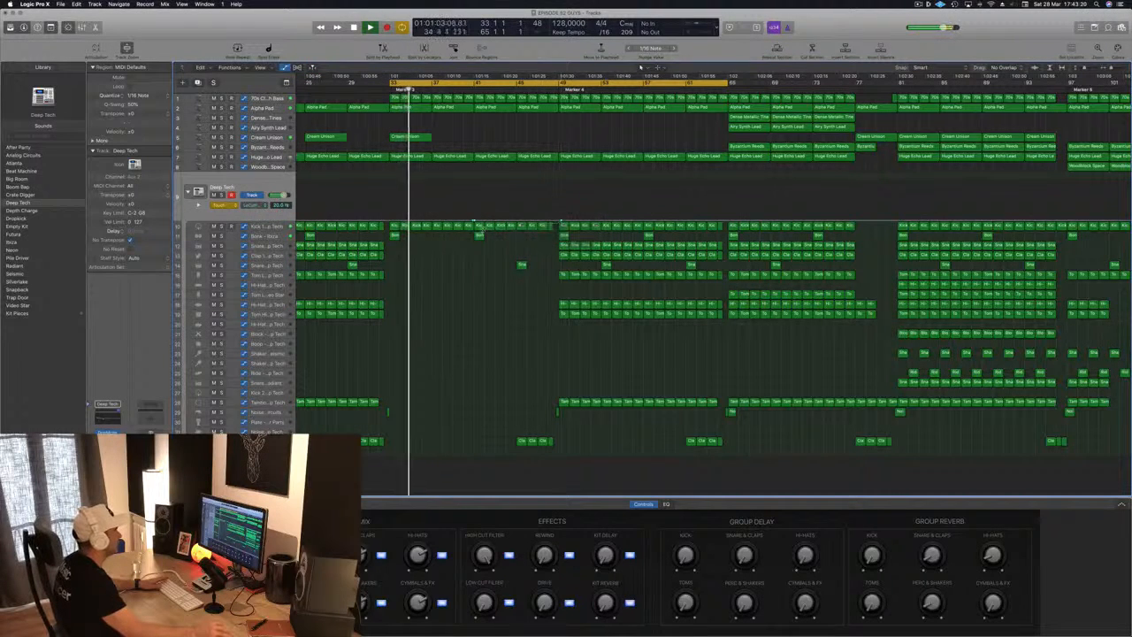
pyautogui.click(476, 222)
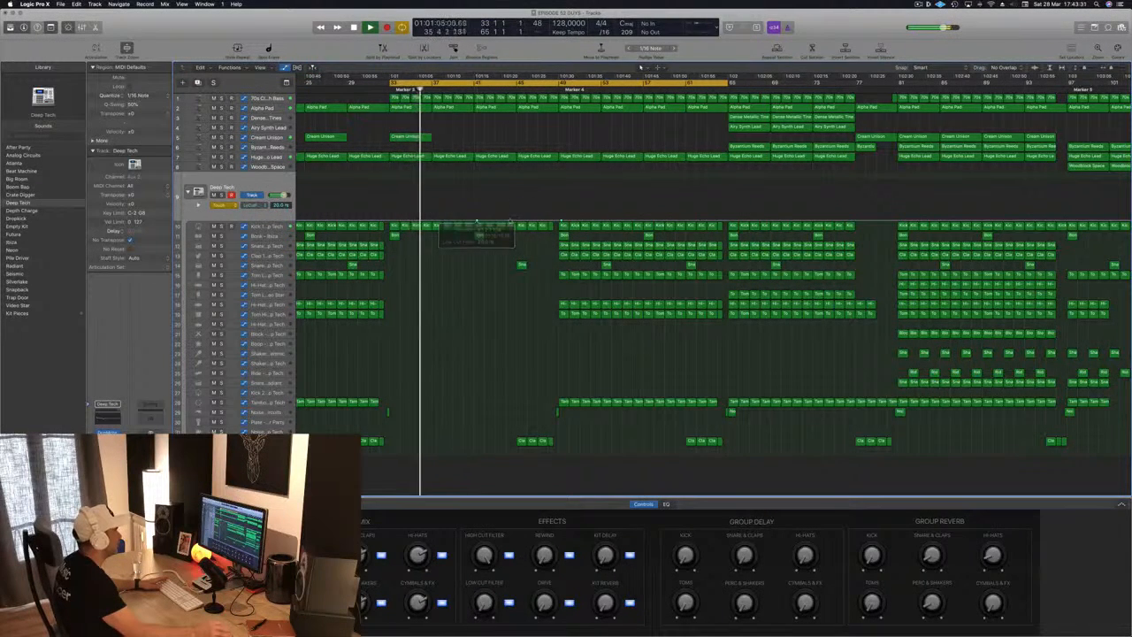
pyautogui.moveTo(516, 221); pyautogui.dragTo(554, 199)
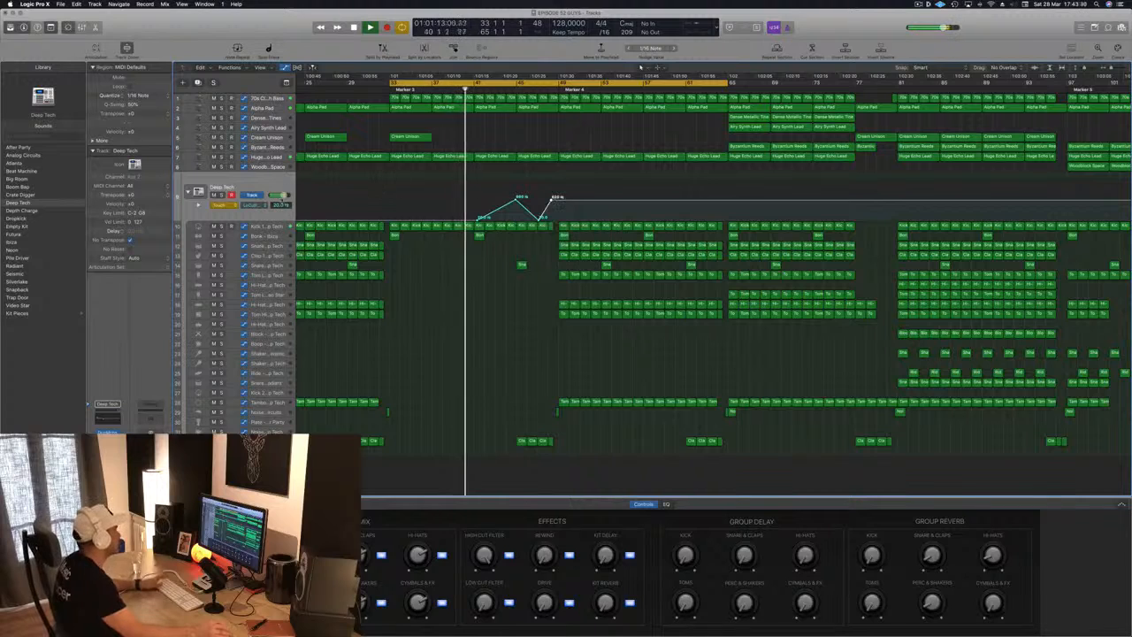
pyautogui.click(219, 205)
pyautogui.click(219, 197)
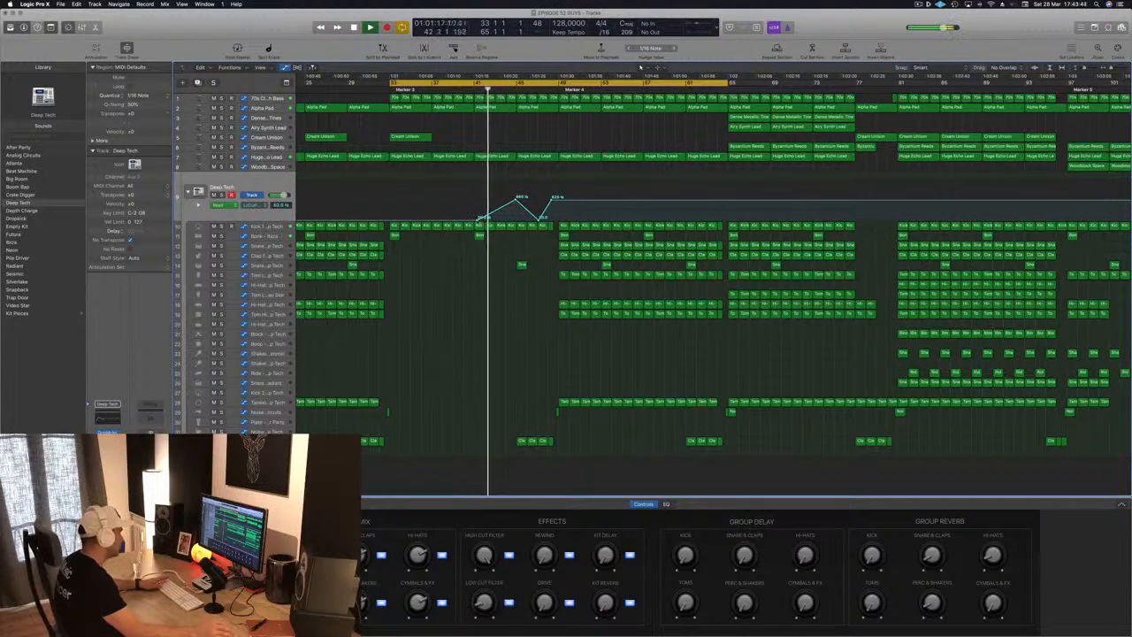
# Step: Set the low cut band of the Deep Tech kit's Channel EQ to 24dB/Oct with a Q of 1.00
pyautogui.moveTo(478, 218)
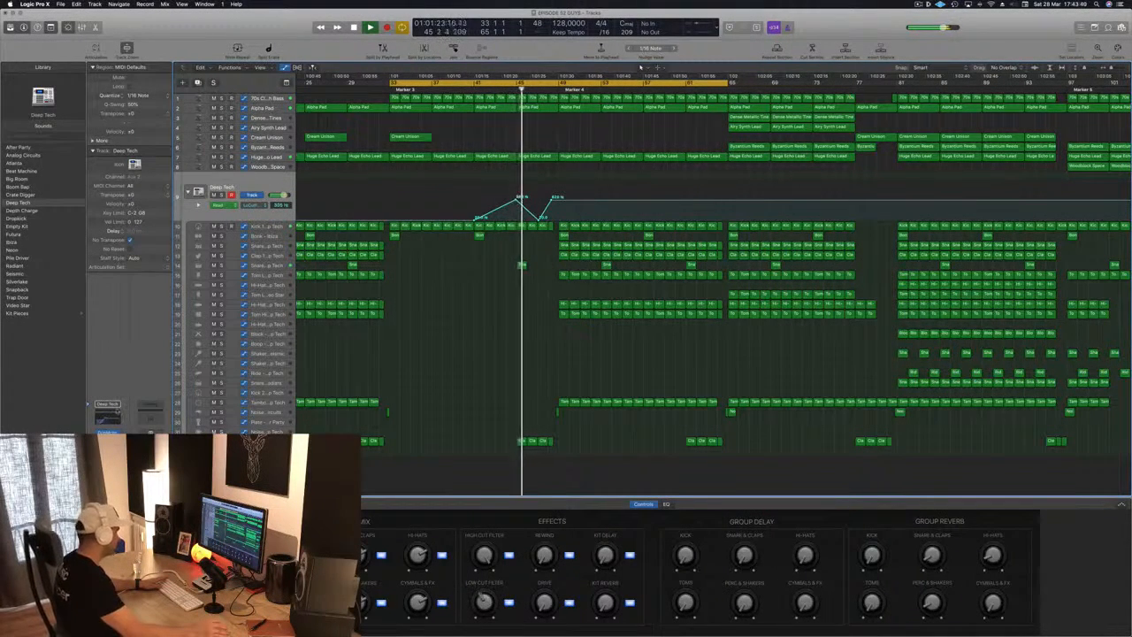
pyautogui.click(107, 415)
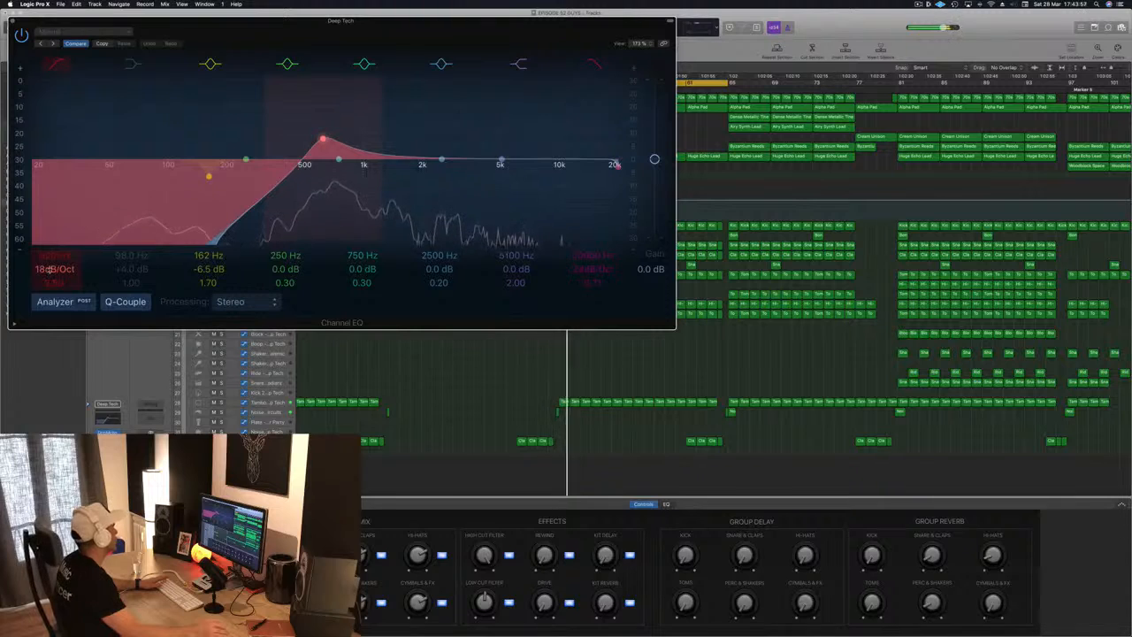
pyautogui.moveTo(35, 270); pyautogui.dragTo(54, 306)
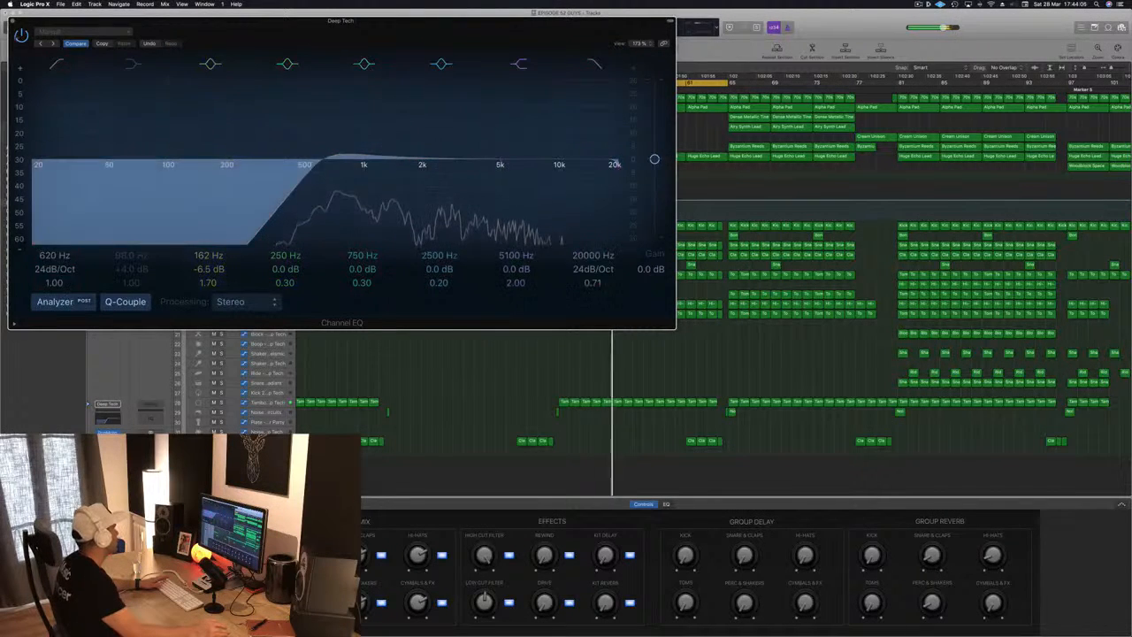
pyautogui.press('super+w')
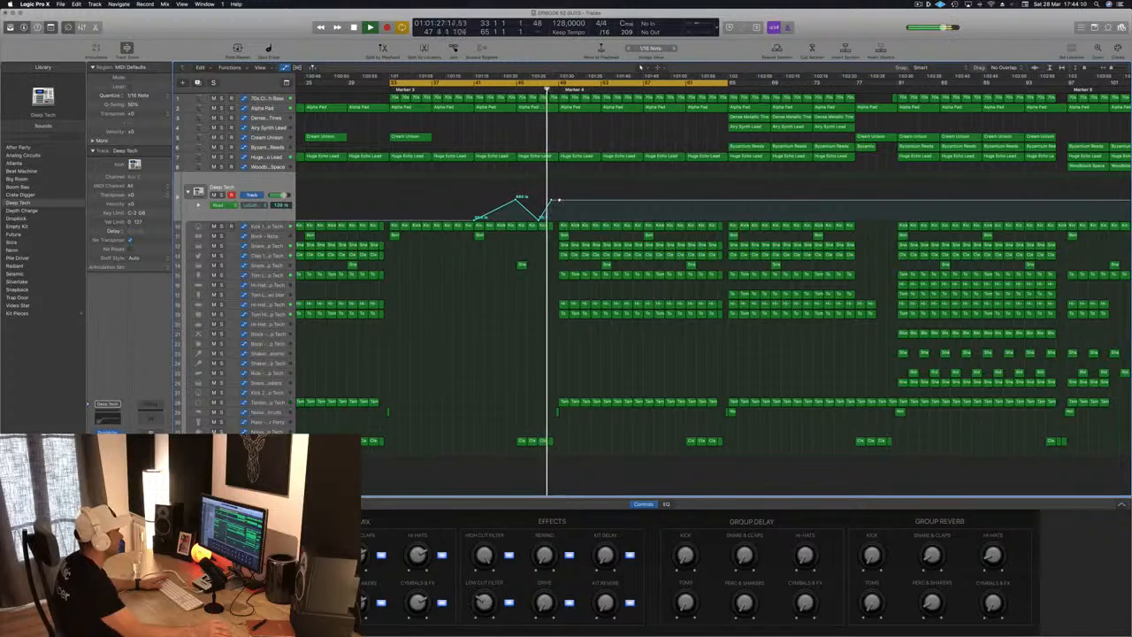
# Step: Add Low Cut Filter automation that drops back to 20 Hz at bar 49, and restart playback from bar 33
pyautogui.click(556, 218)
pyautogui.moveTo(555, 219); pyautogui.dragTo(559, 219)
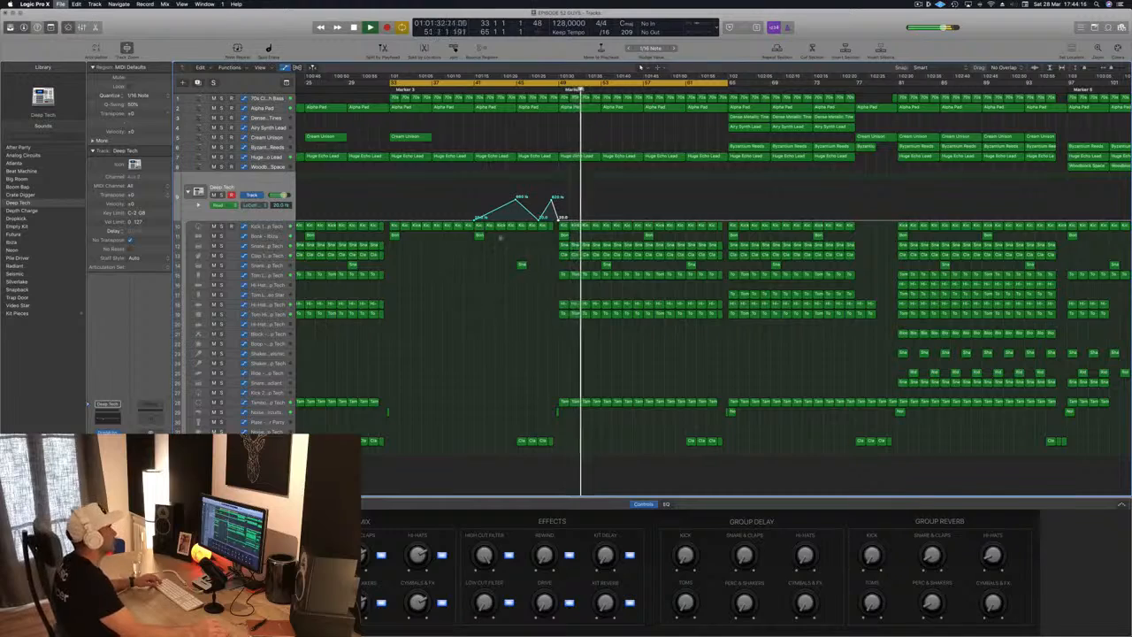
pyautogui.press('super+Left')
pyautogui.press('super+Left')
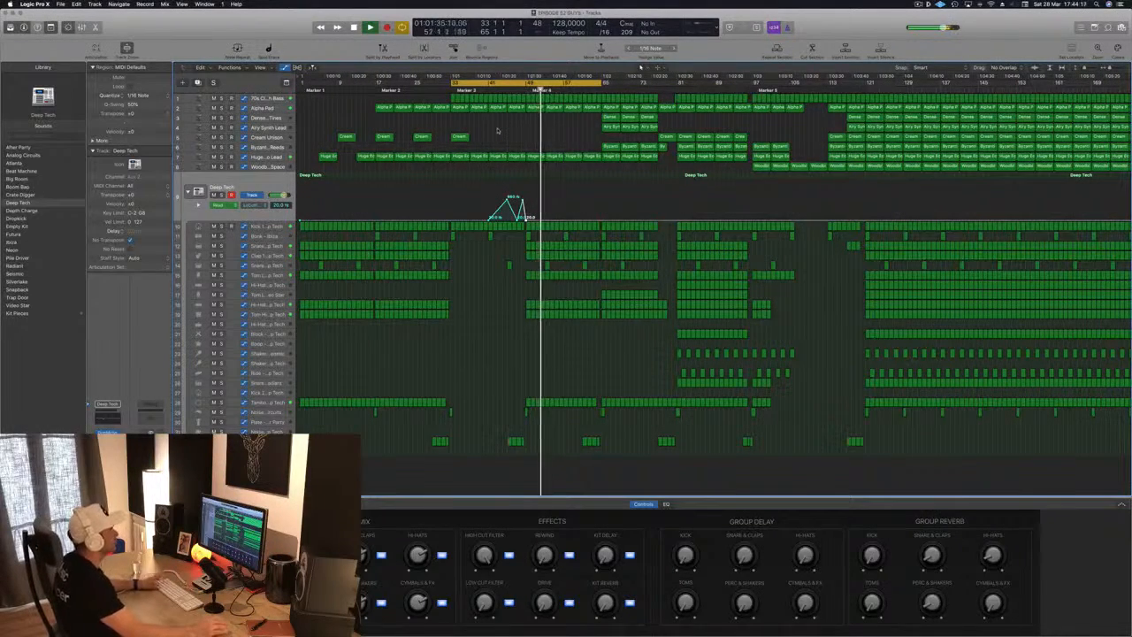
pyautogui.press('space')
pyautogui.press('space')
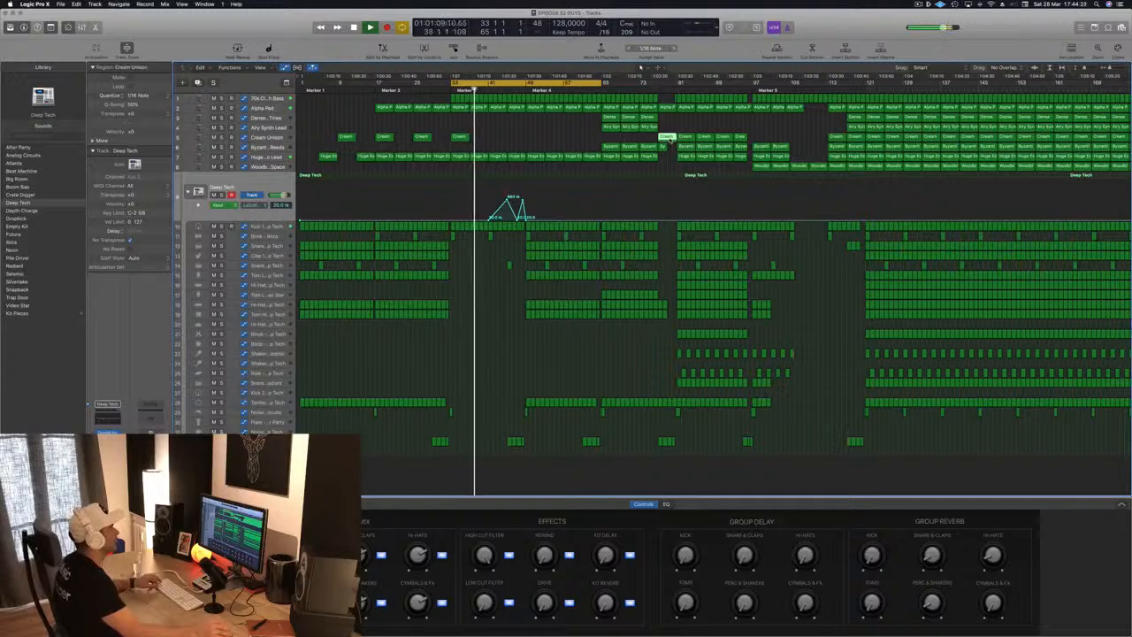
# Step: Copy the Cream Unison region from the section around bar 77 to fill bars 41 to 49, and select its track and new regions
pyautogui.moveTo(669, 139); pyautogui.dragTo(516, 139)
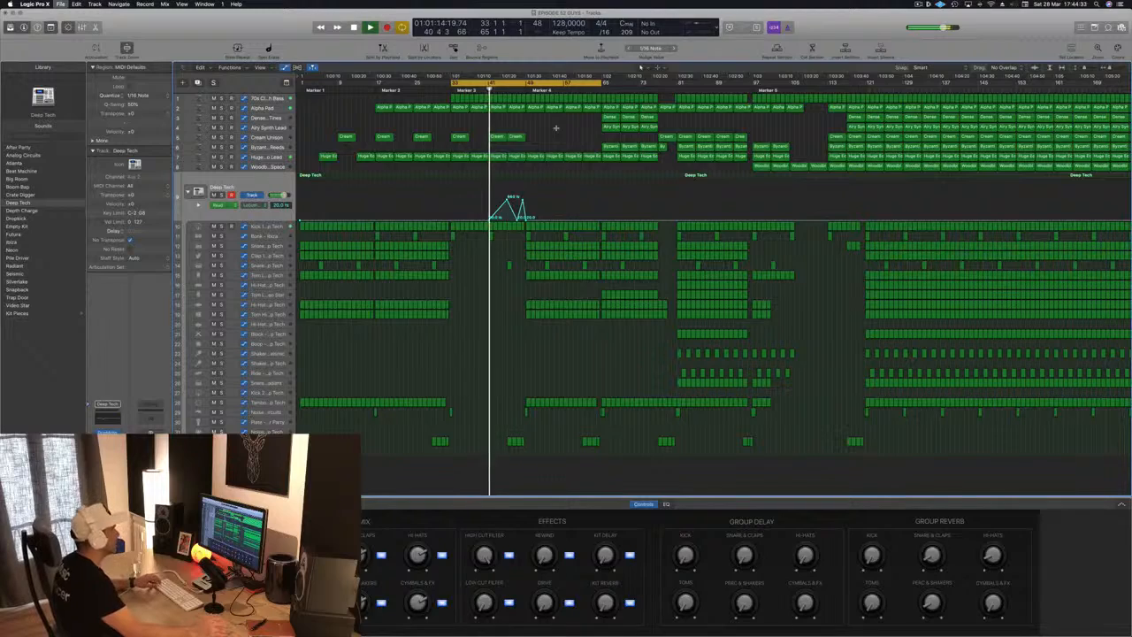
pyautogui.press('super+Left')
pyautogui.press('super+Left')
pyautogui.press('super+Left')
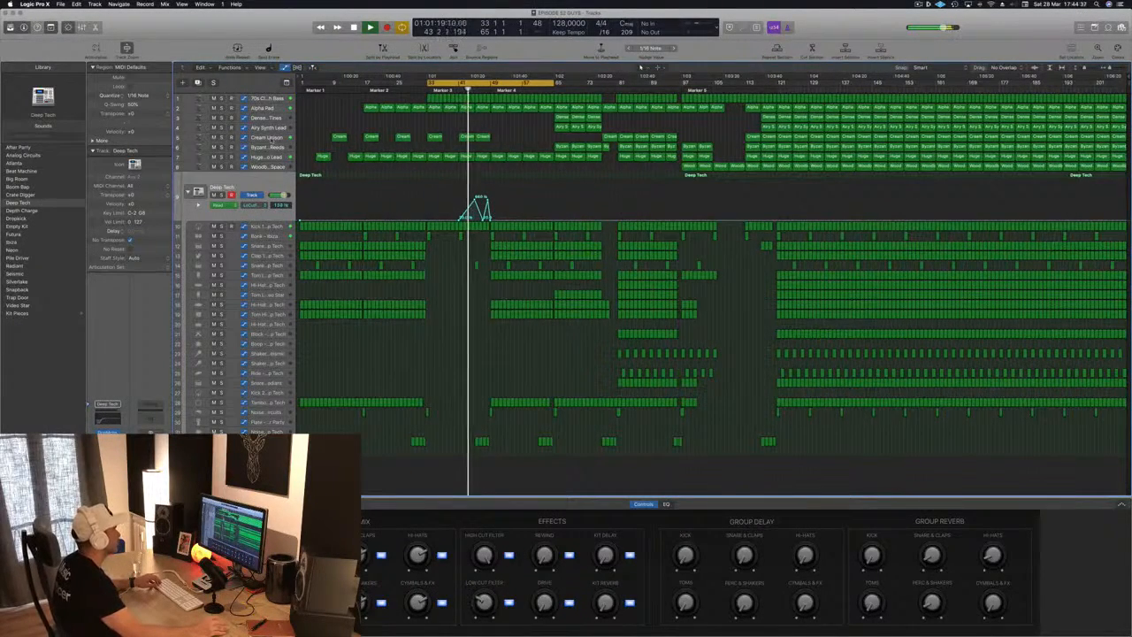
pyautogui.click(272, 139)
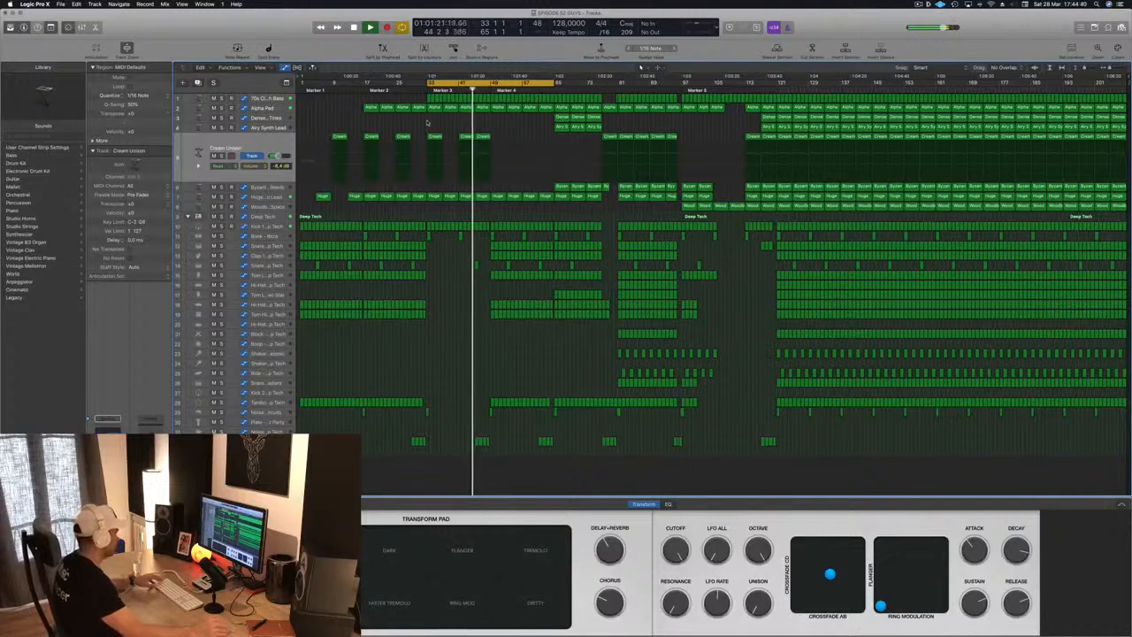
pyautogui.press('super+Right')
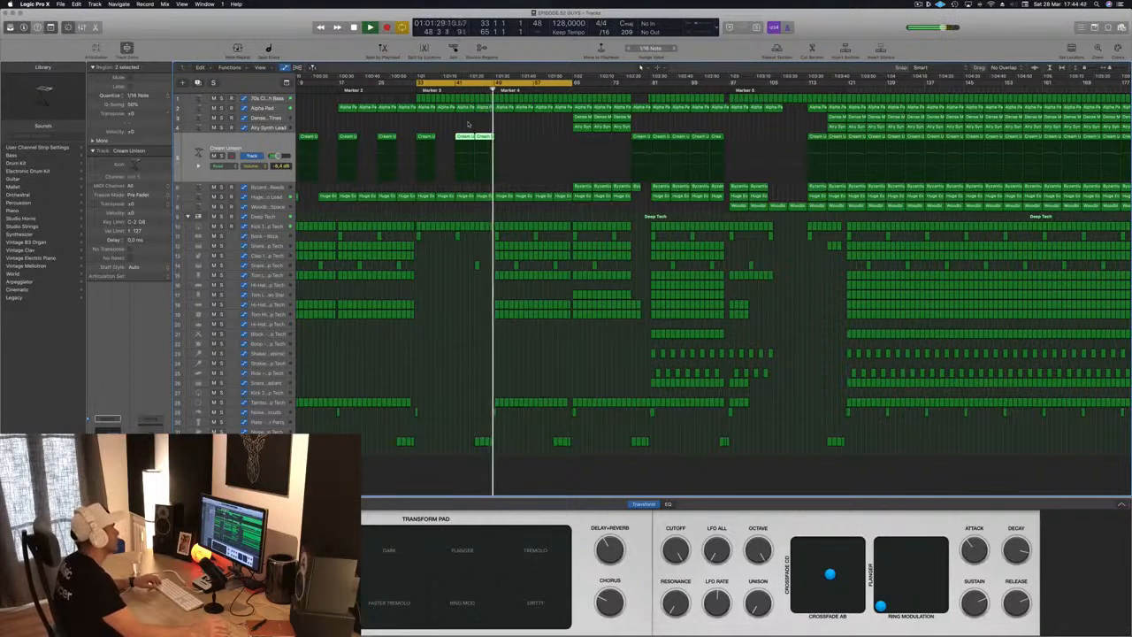
pyautogui.moveTo(462, 139); pyautogui.dragTo(502, 146)
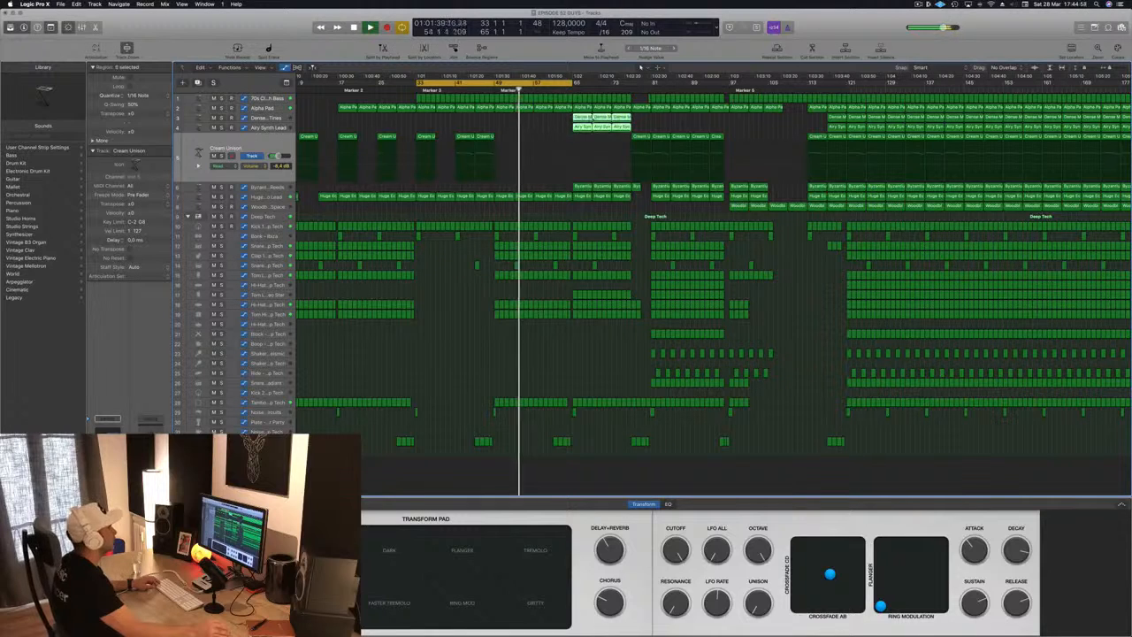
# Step: Move the Dense Metallic Tines and Airy Synth Lead regions from bar 65 to bar 49 and replay the transition
pyautogui.moveTo(577, 117); pyautogui.dragTo(497, 116)
pyautogui.press('super+Left')
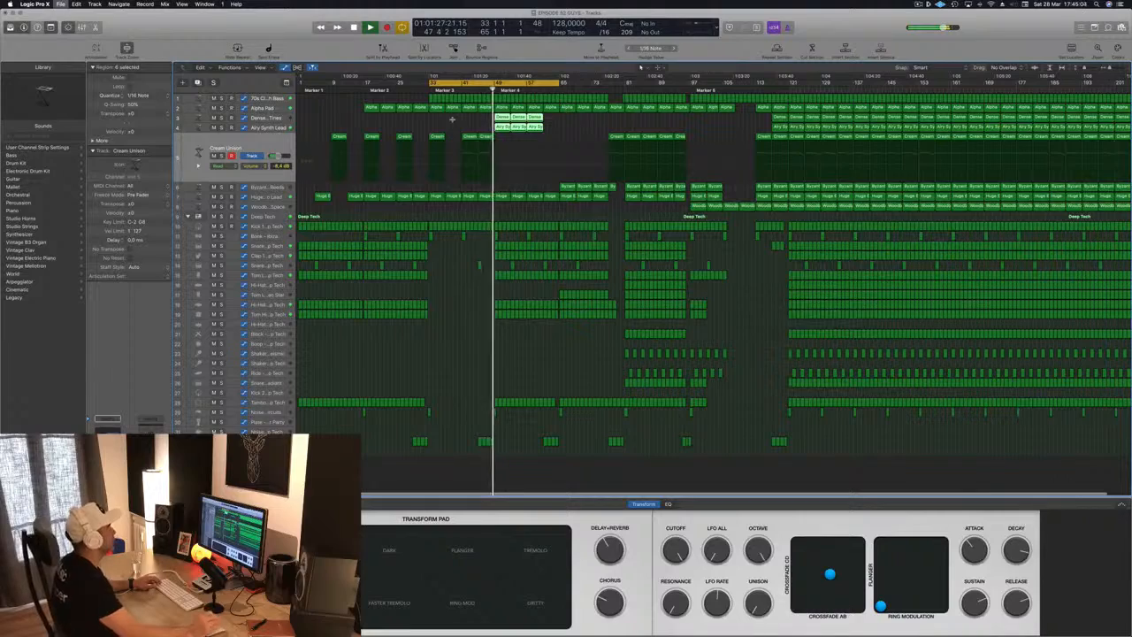
pyautogui.scroll(4, 465, 119)
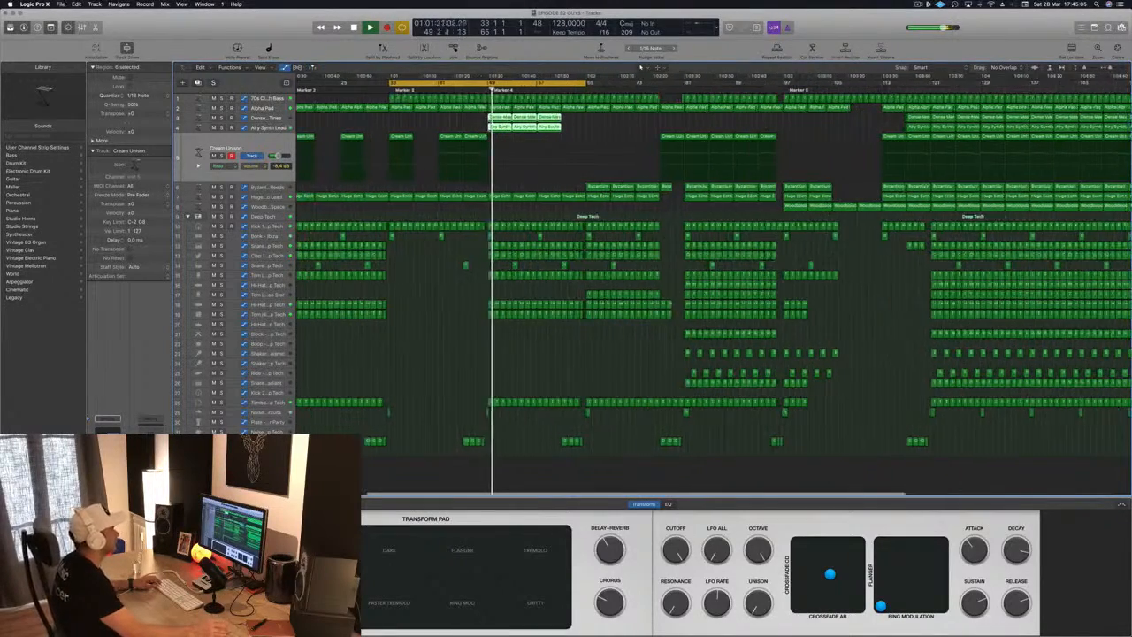
pyautogui.scroll(-3, 471, 119)
pyautogui.scroll(1, 470, 119)
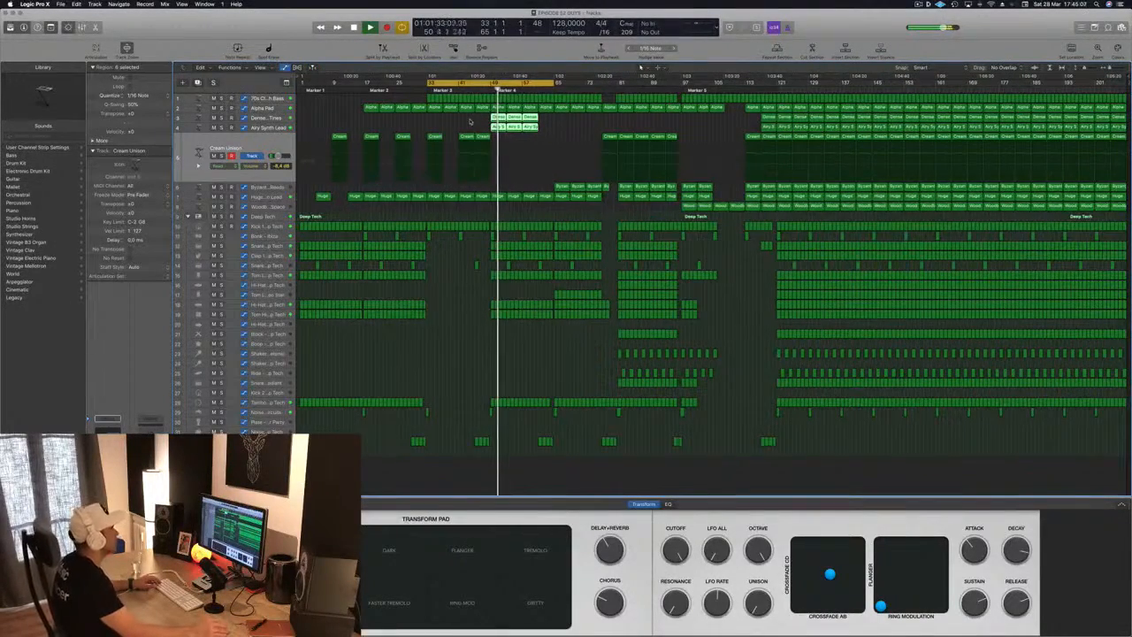
# Step: Solo the Dense Metallic Tines track briefly to hear it alone, and return to the full mix
pyautogui.click(264, 118)
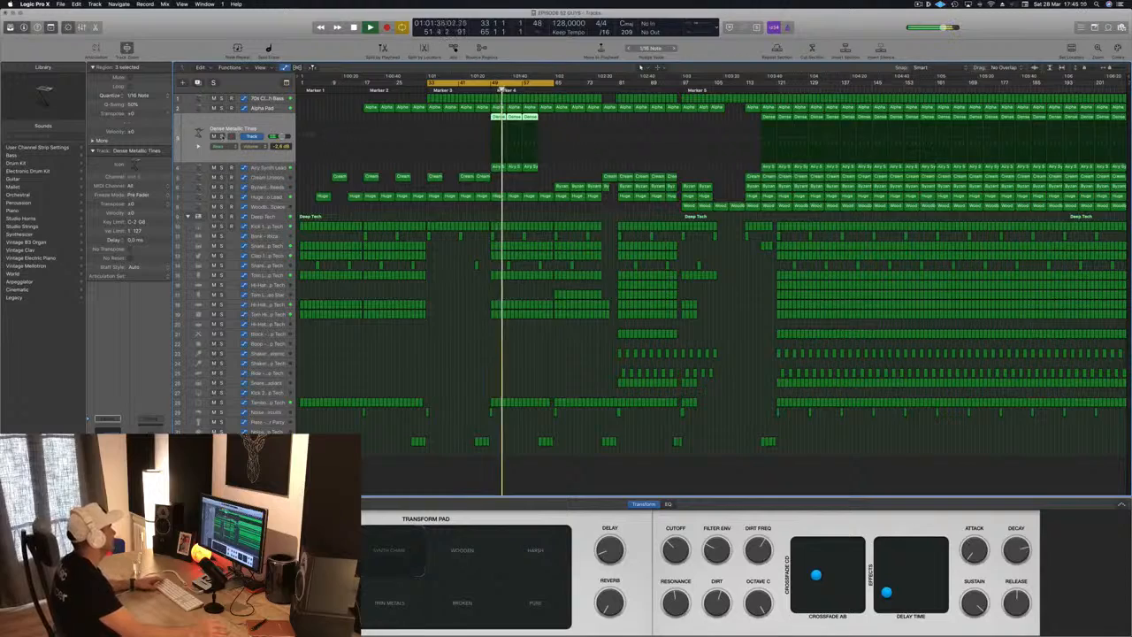
pyautogui.click(221, 136)
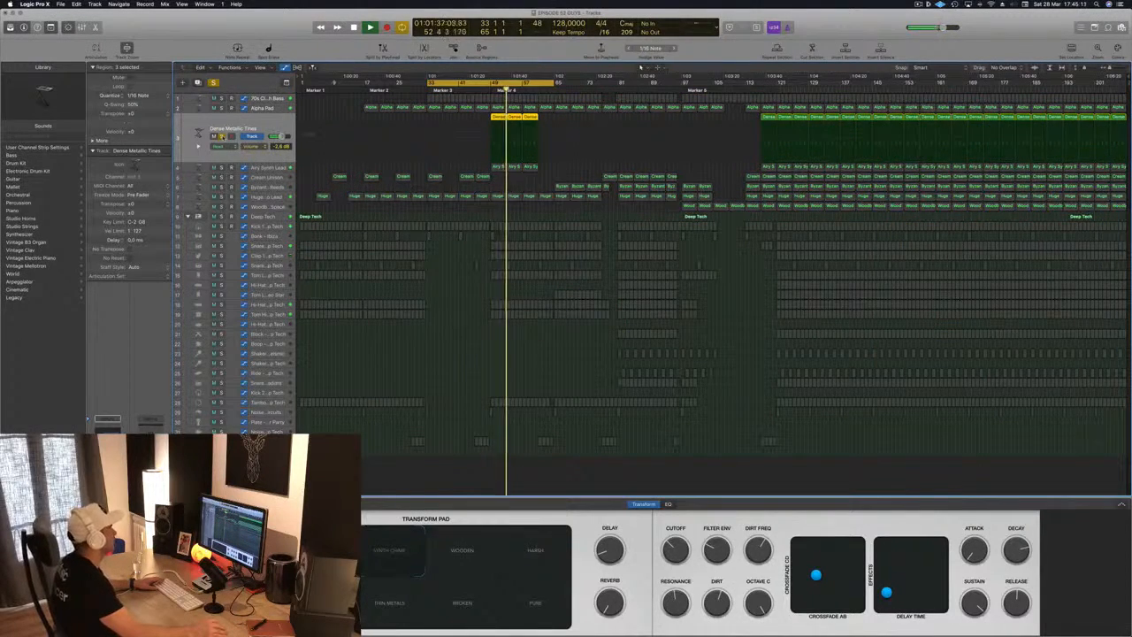
pyautogui.click(221, 136)
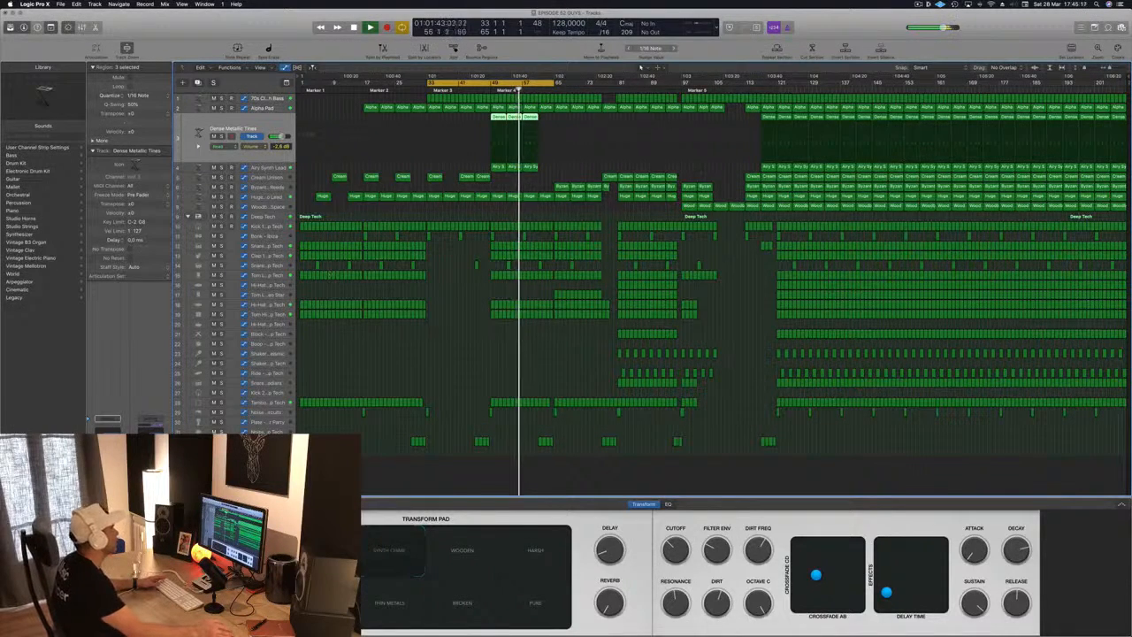
# Step: Check the Airy Synth Lead track in solo and set its volume to -11.8 dB
pyautogui.click(265, 167)
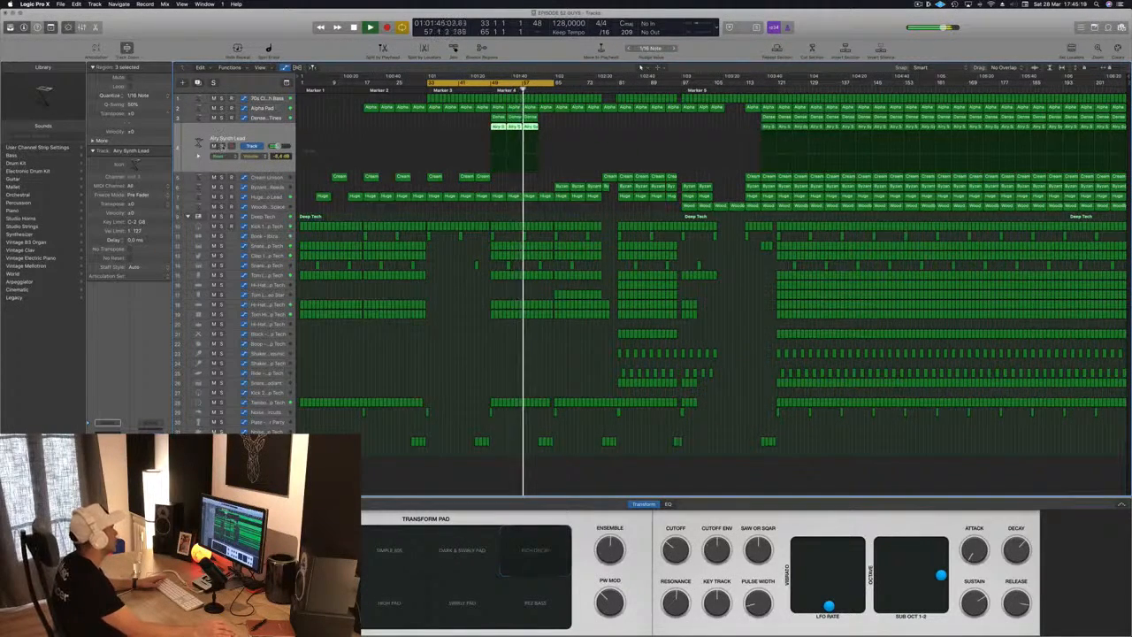
pyautogui.press('s')
pyautogui.press('s')
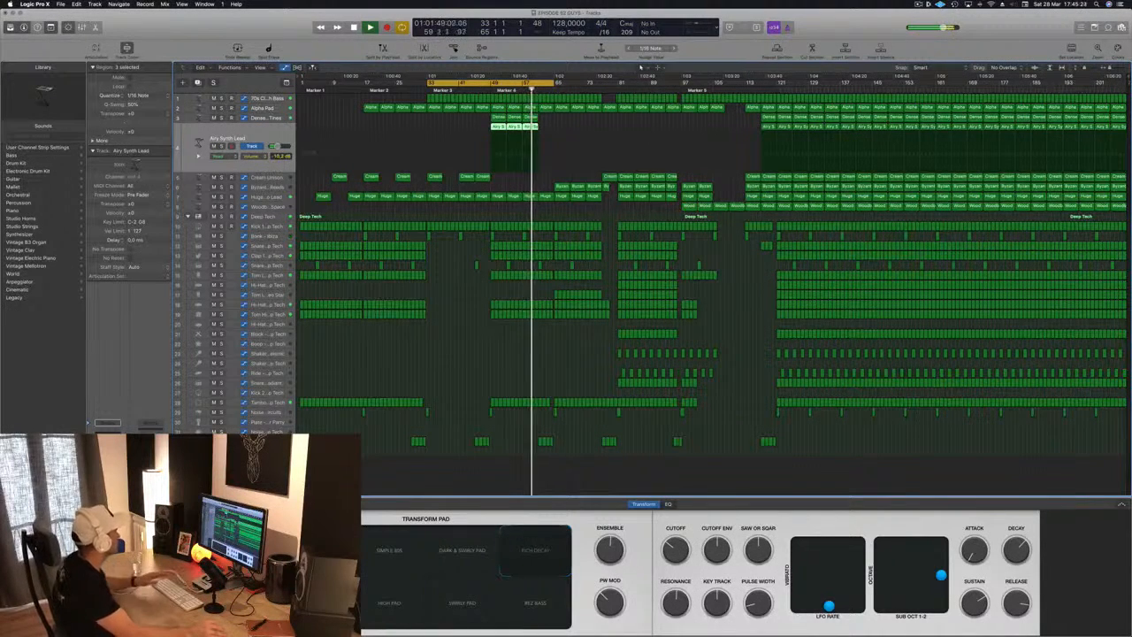
pyautogui.click(450, 375)
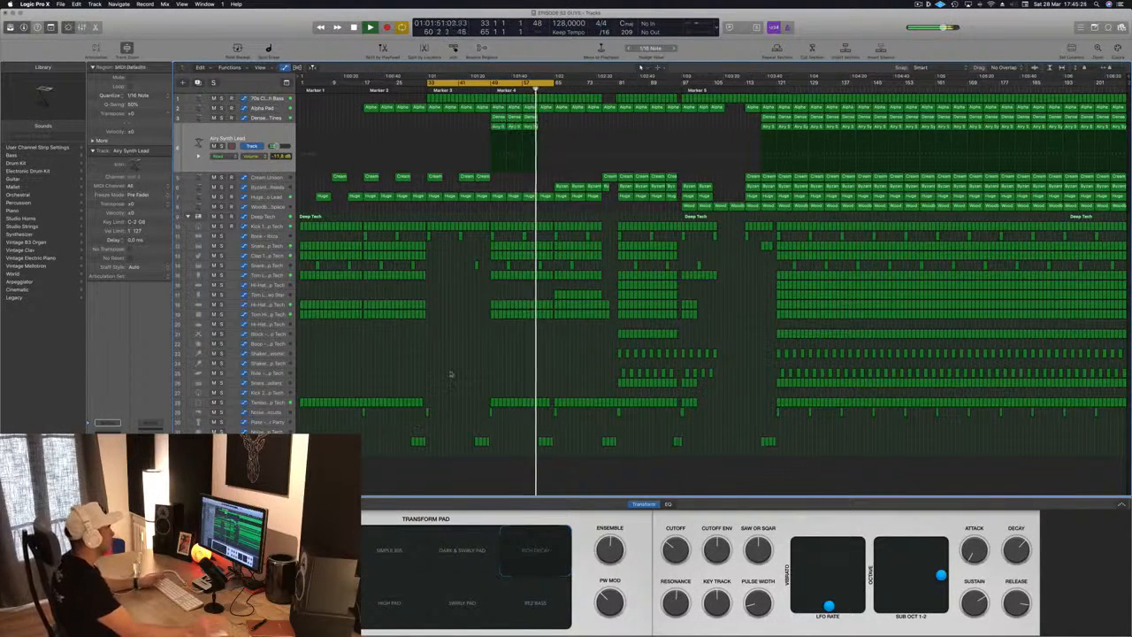
# Step: Stop playback and duplicate the Dense Metallic Tines and Airy Synth Lead regions from bars 49 to 61 so they continue to bar 73
pyautogui.press('space')
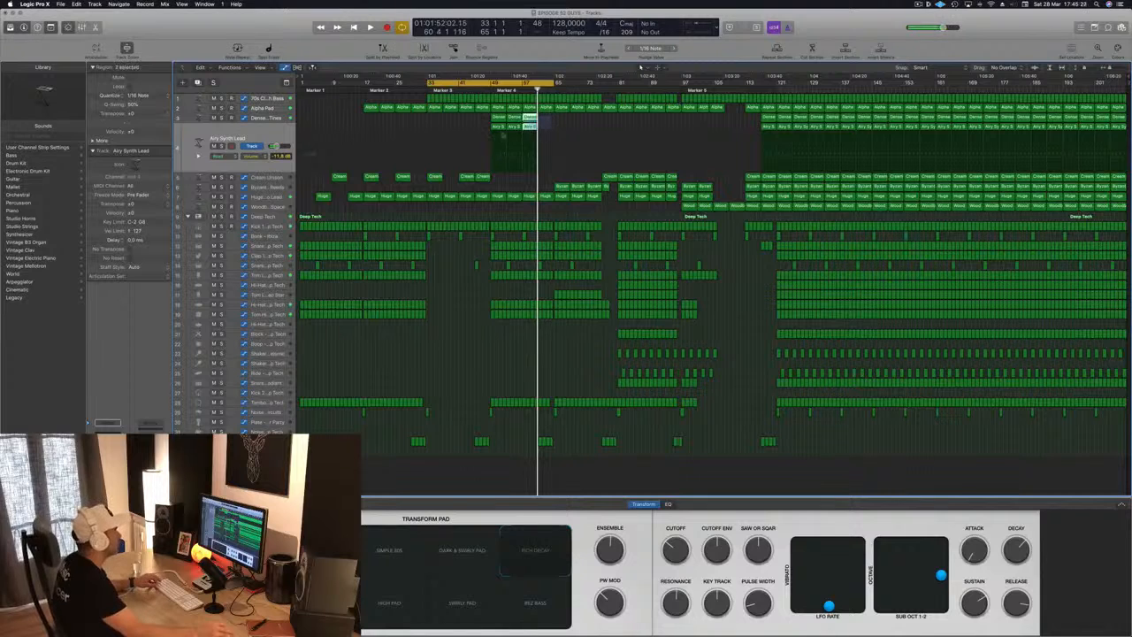
pyautogui.moveTo(501, 118); pyautogui.dragTo(549, 130)
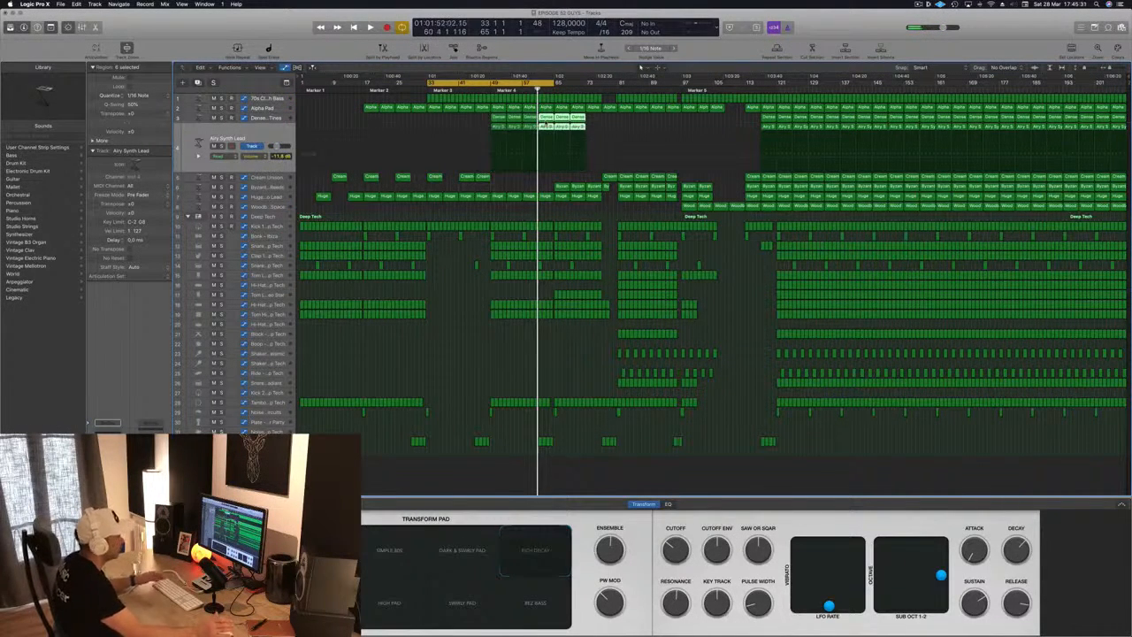
pyautogui.click(475, 119)
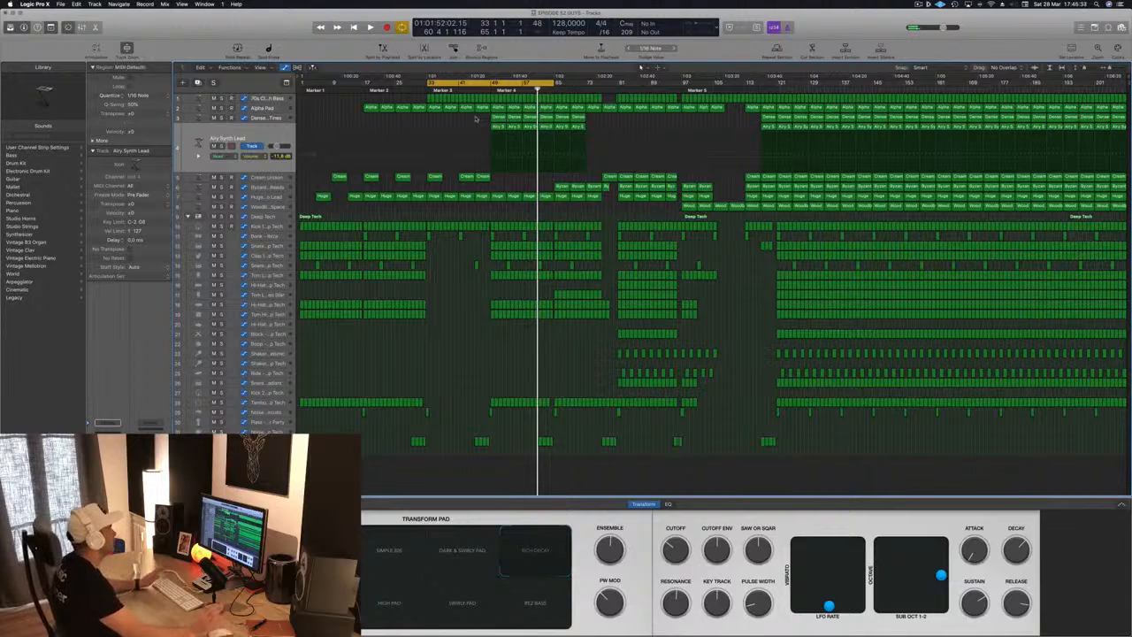
# Step: Set the cycle range from bar 49 to about bar 76, play it from bar 49 and save the project
pyautogui.press('space')
pyautogui.click(489, 82)
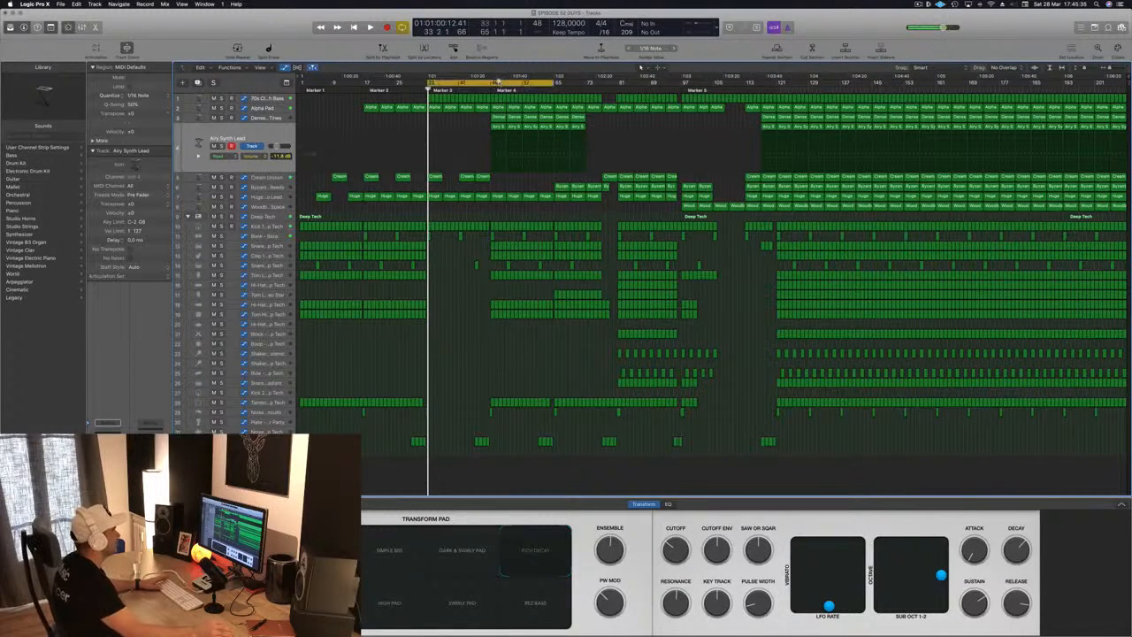
pyautogui.moveTo(493, 82); pyautogui.dragTo(594, 83)
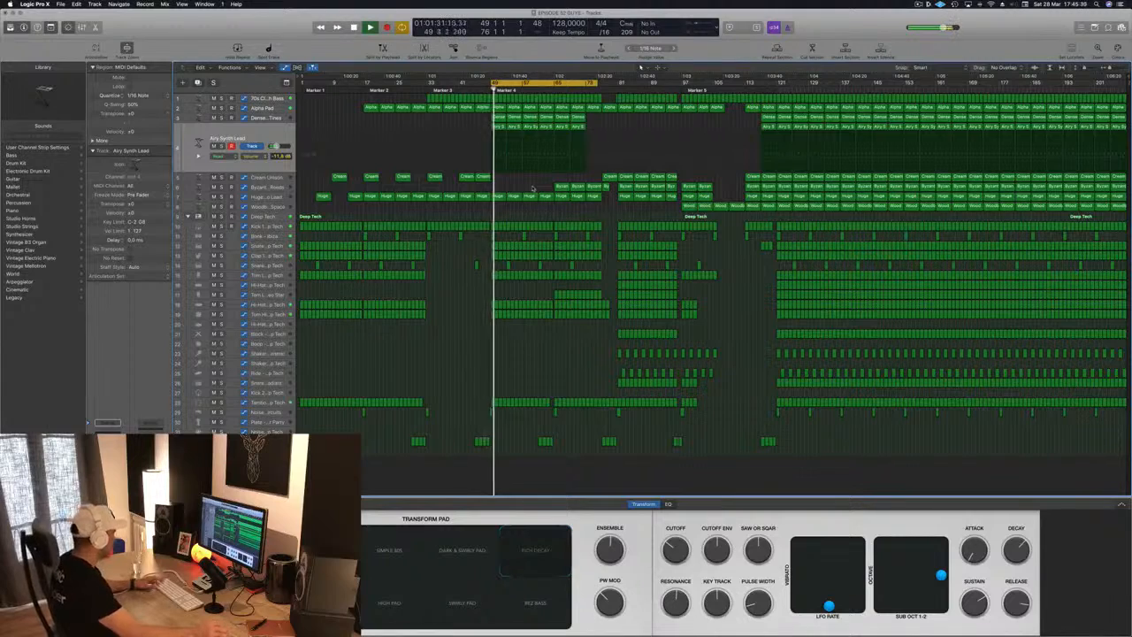
pyautogui.press('super+s')
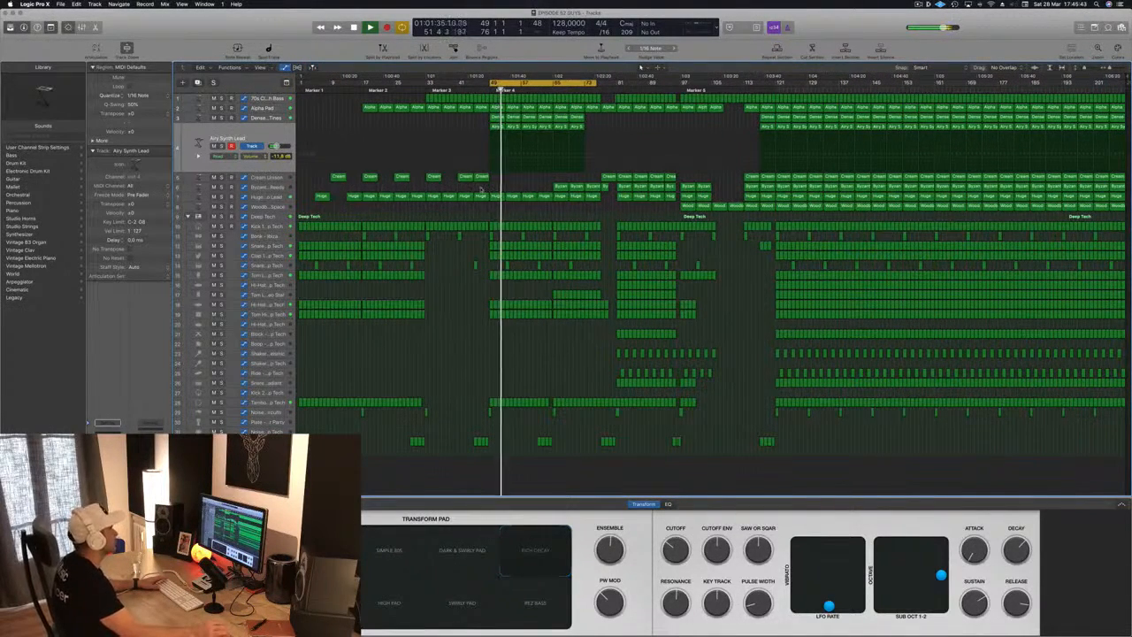
# Step: Hide the automation and examine the Marker 4 section up to bar 65, where the Byzantium Reeds regions enter
pyautogui.click(551, 170)
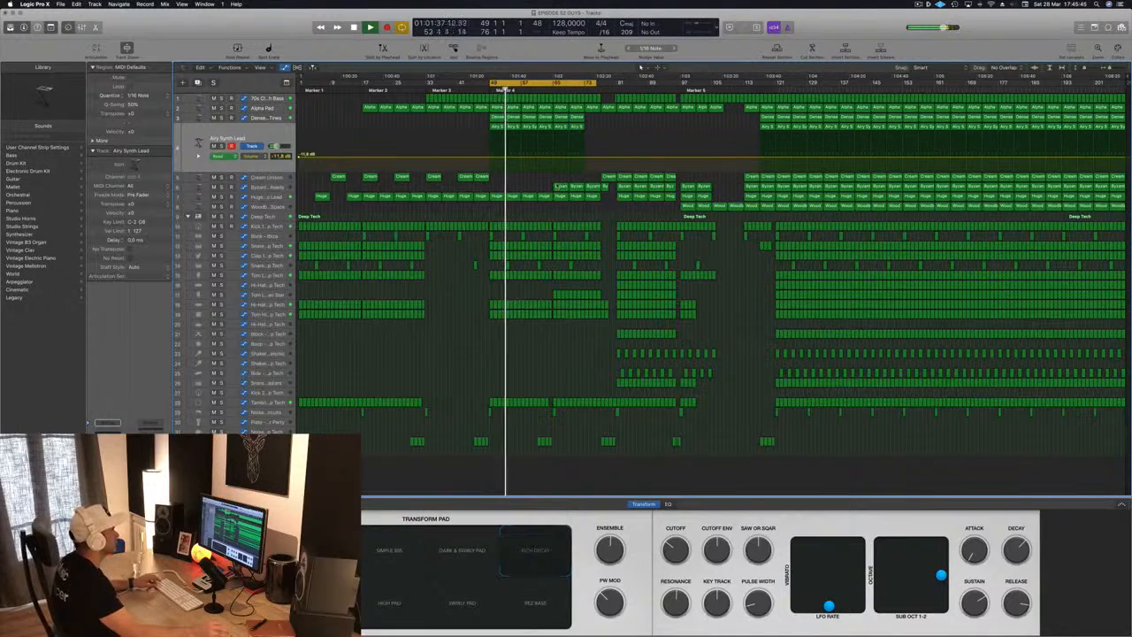
pyautogui.press('a')
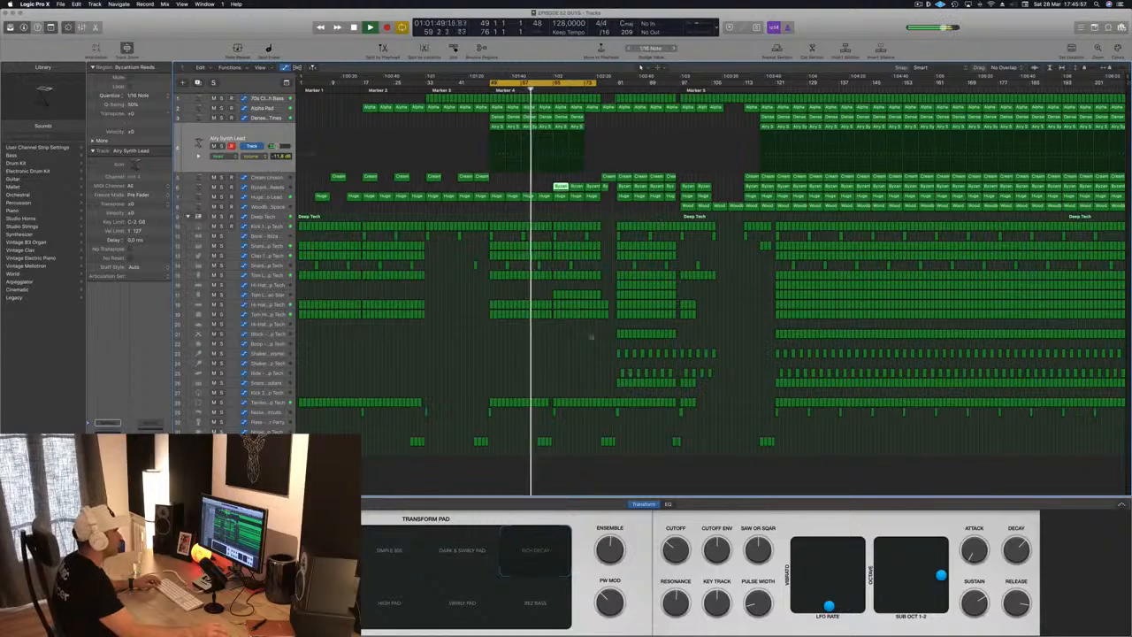
pyautogui.scroll(5, 551, 321)
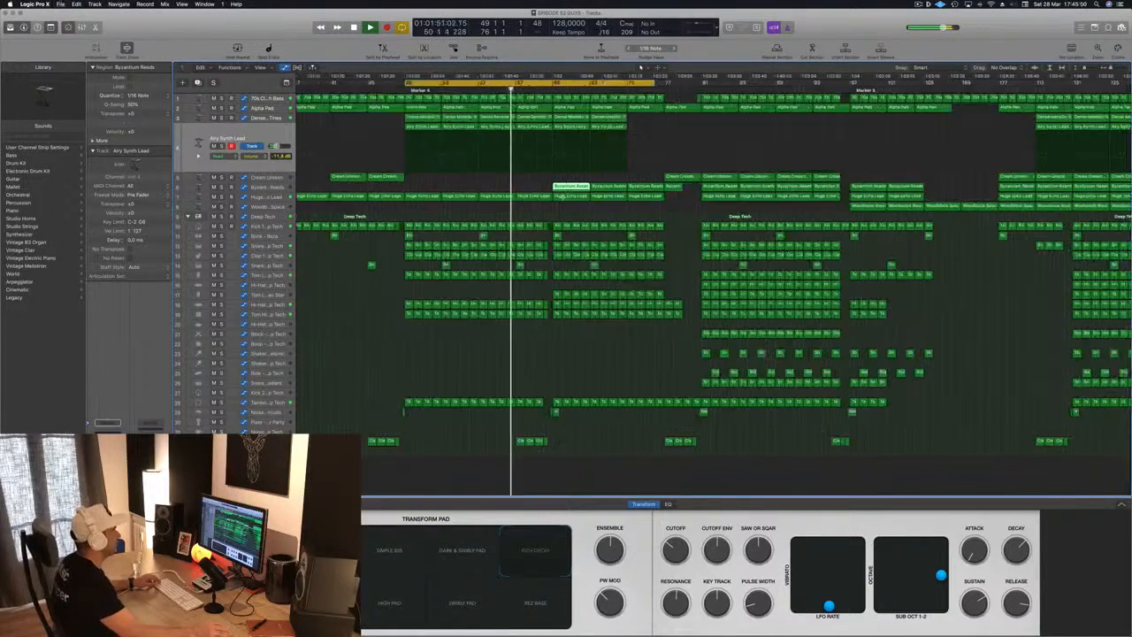
pyautogui.scroll(-1, 564, 200)
pyautogui.scroll(-2, 553, 203)
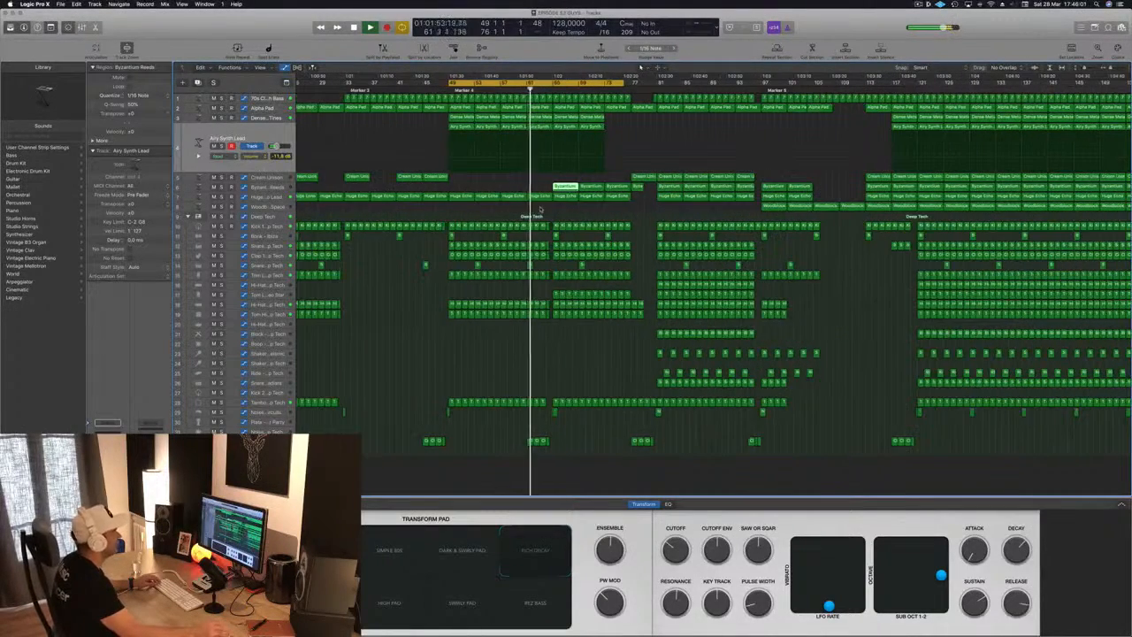
pyautogui.scroll(-3, 540, 207)
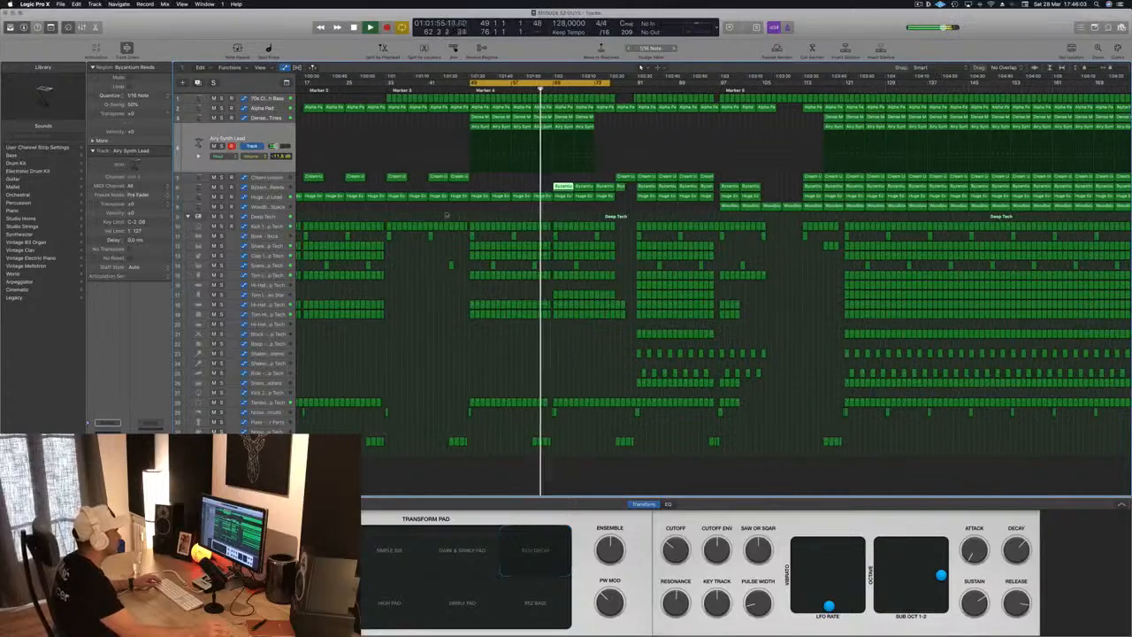
pyautogui.scroll(1, 458, 215)
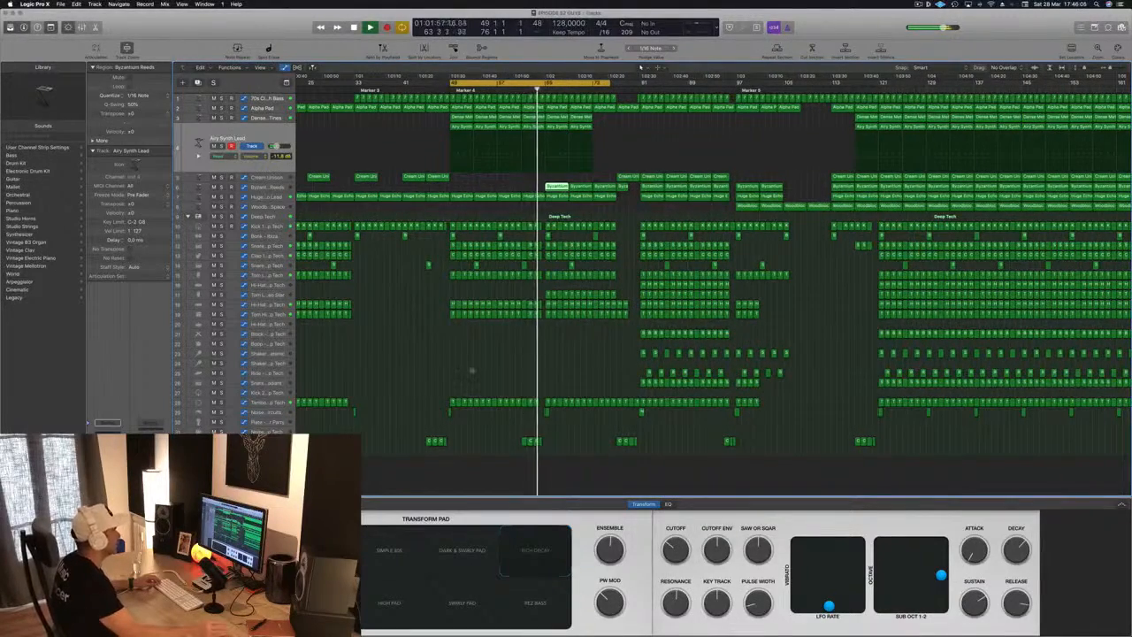
pyautogui.scroll(3, 471, 369)
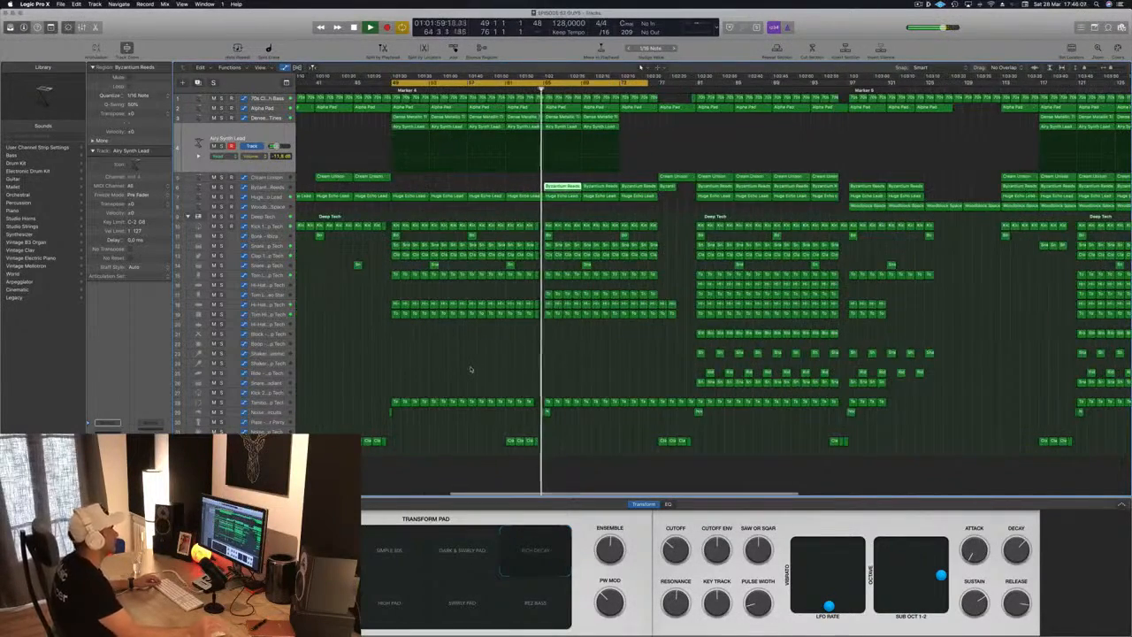
pyautogui.scroll(-1, 470, 367)
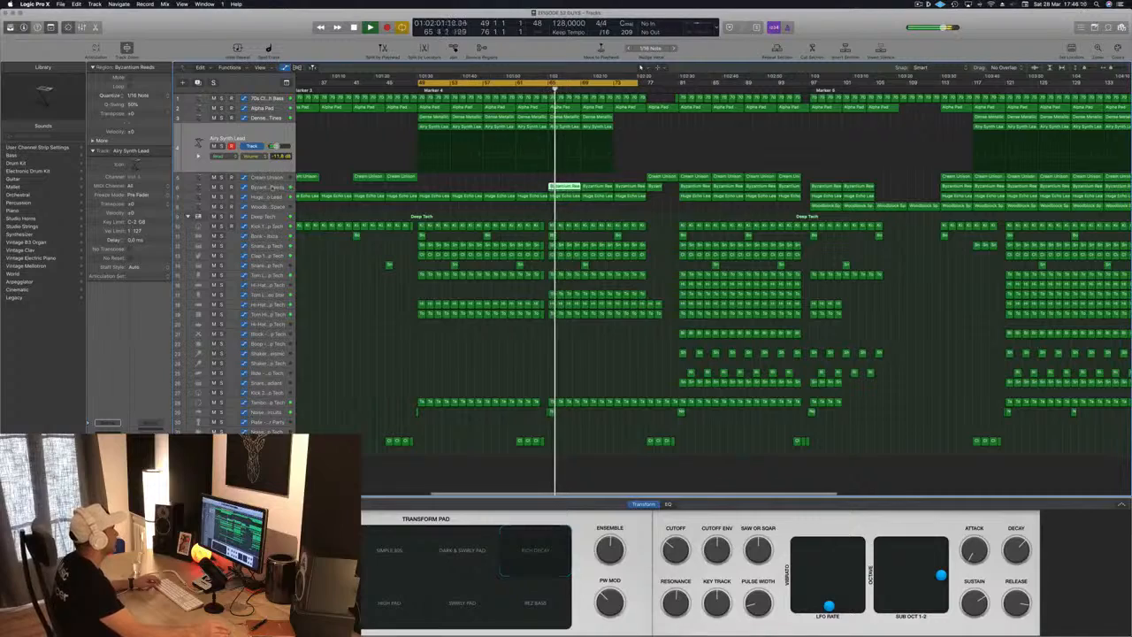
# Step: Check the Byzantium Reeds regions in solo from bar 65 and return to the full mix
pyautogui.click(273, 187)
pyautogui.press('s')
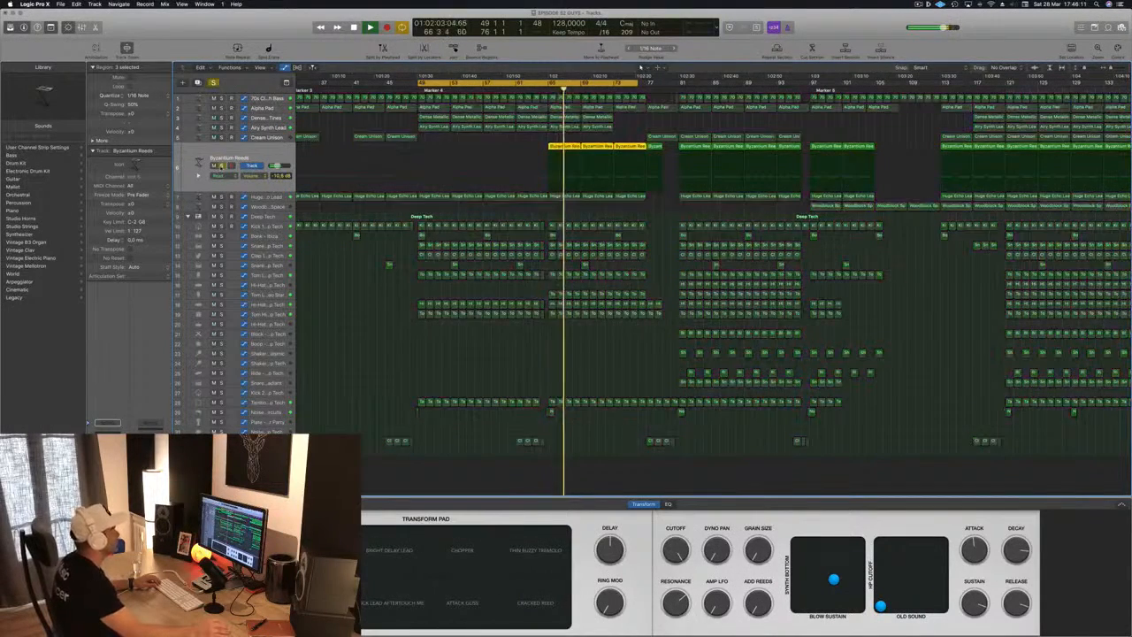
pyautogui.press('s')
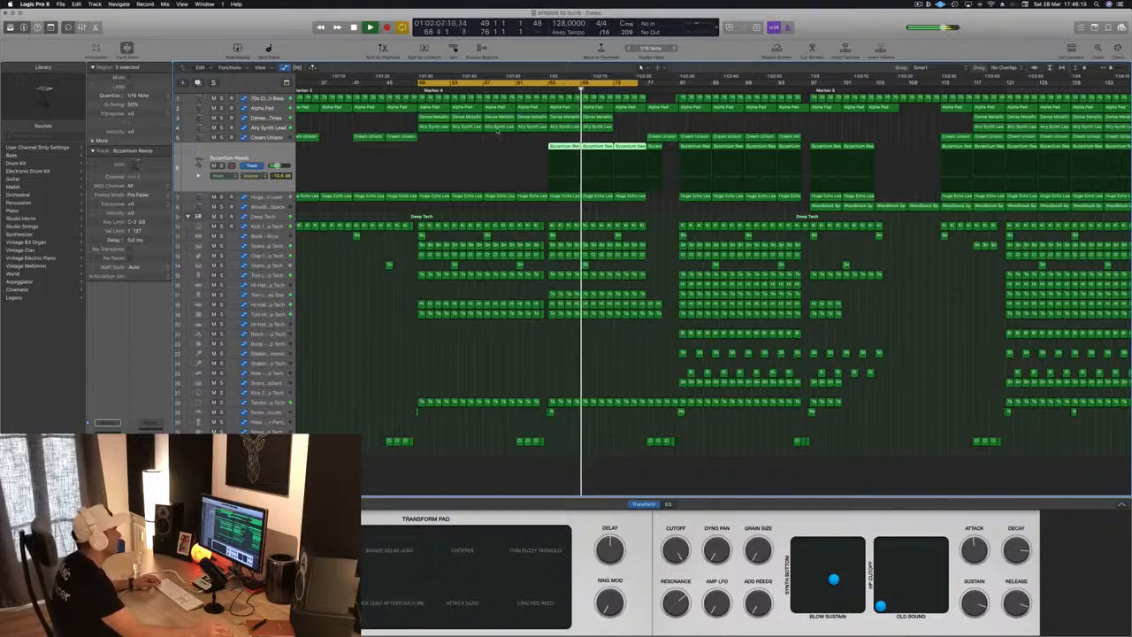
pyautogui.press('super+Left')
pyautogui.press('super+Left')
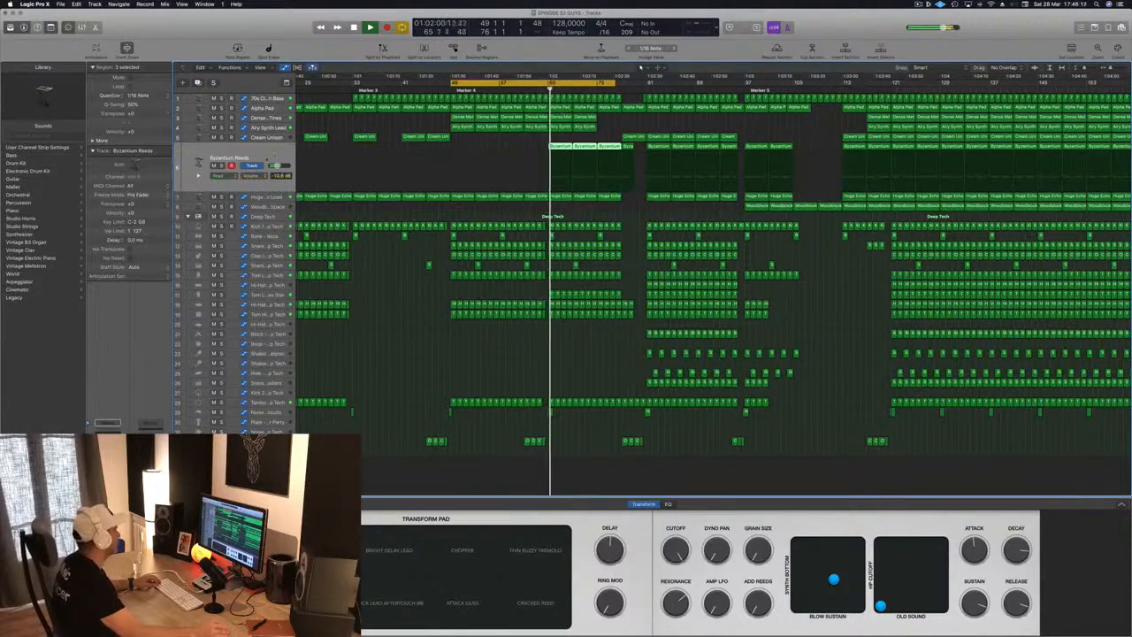
pyautogui.press('s')
pyautogui.press('s')
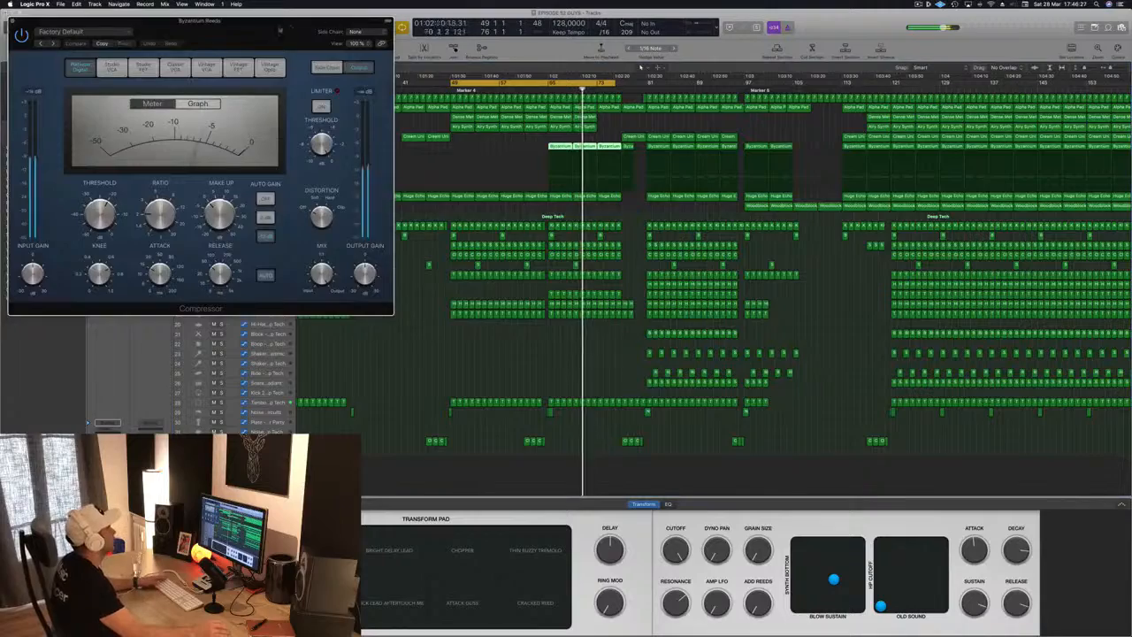
# Step: Open the Byzantium Reeds compressor, move its window clear of the regions and restart playback from bar 49
pyautogui.moveTo(357, 24); pyautogui.dragTo(912, 403)
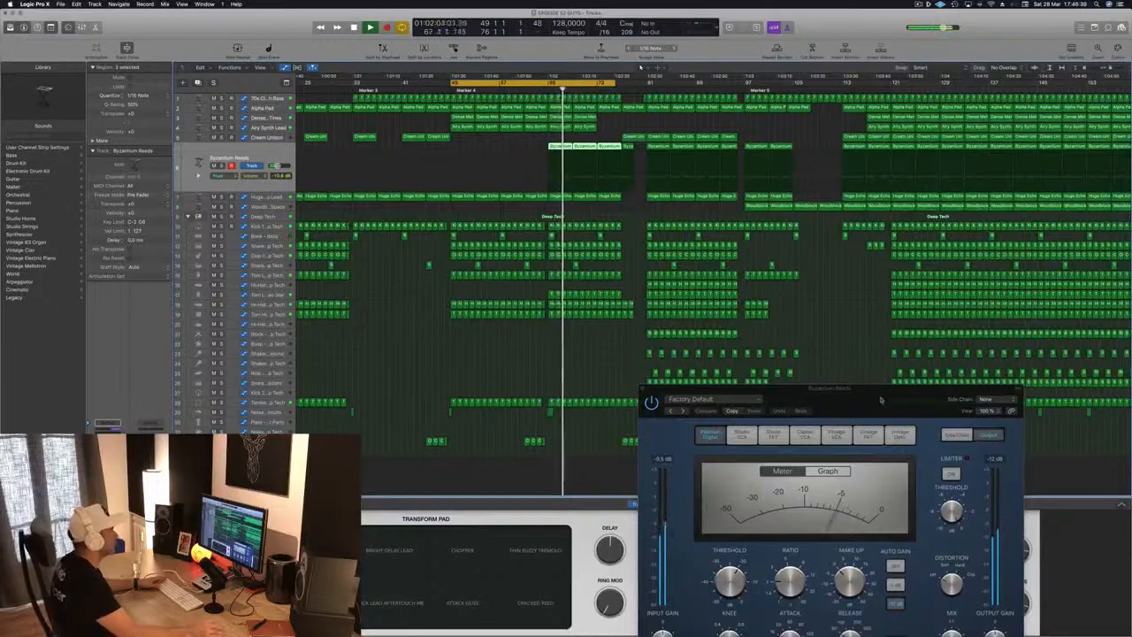
pyautogui.moveTo(883, 400); pyautogui.dragTo(916, 184)
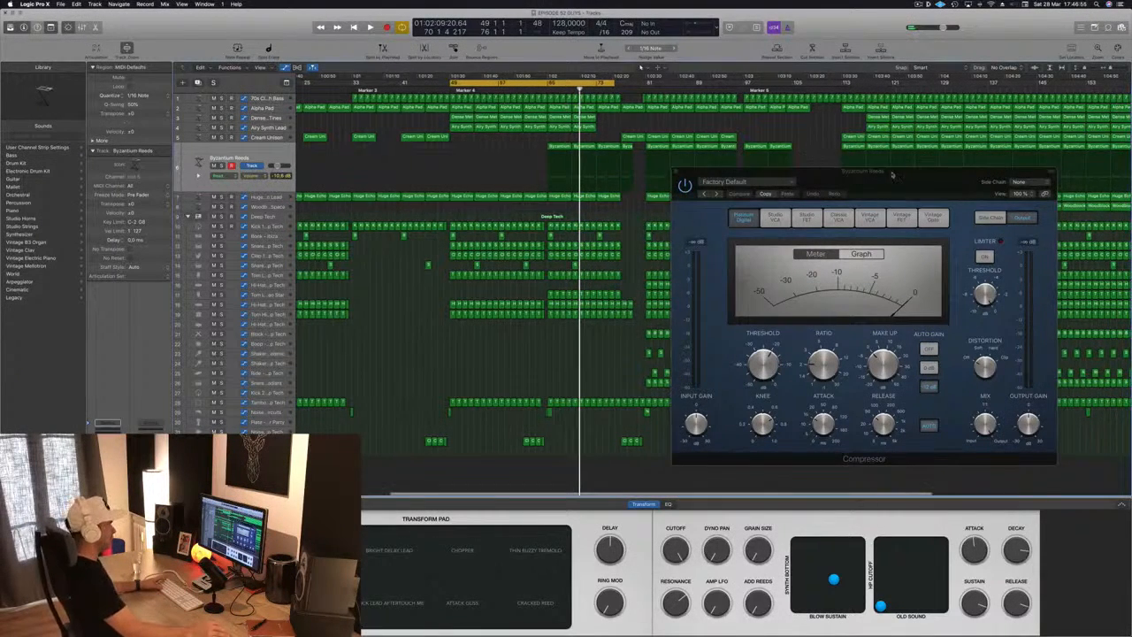
pyautogui.moveTo(863, 171); pyautogui.dragTo(927, 162)
pyautogui.click(544, 344)
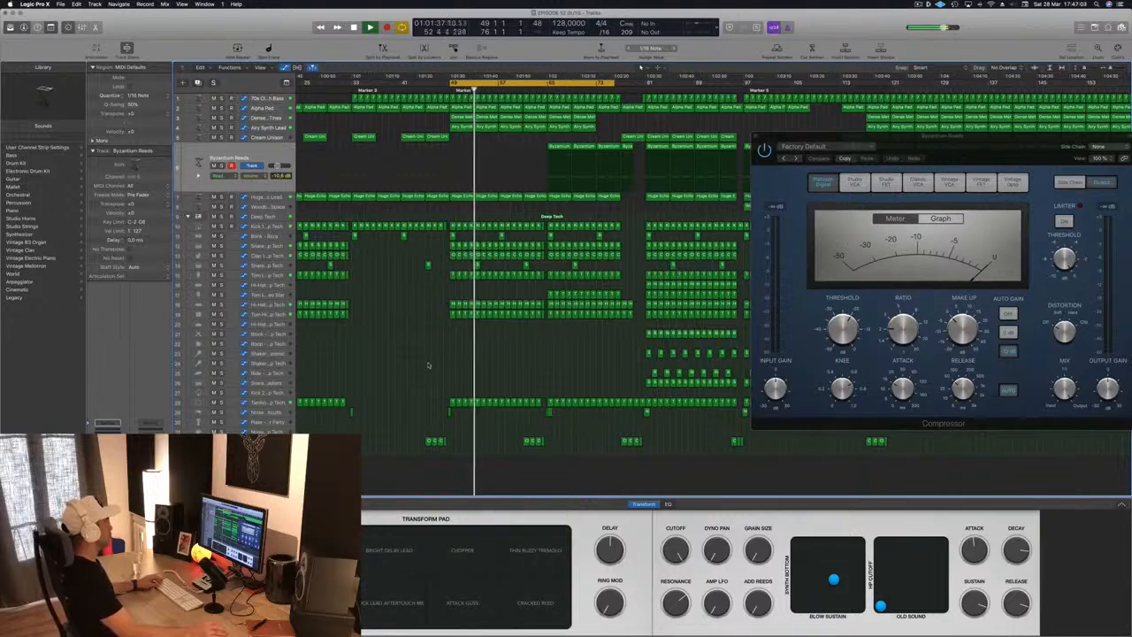
# Step: Place a short Deep Tech percussion region at bar 49 on the lowest visible kit track and copy it to bar 77
pyautogui.press('super+Right')
pyautogui.press('super+Right')
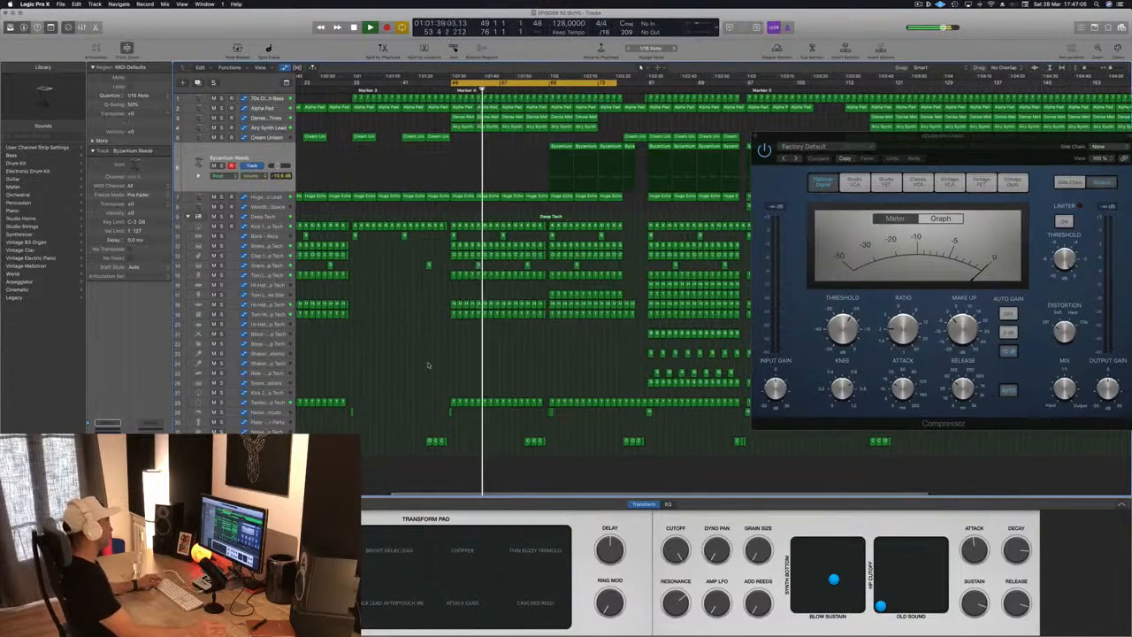
pyautogui.press('super+Left')
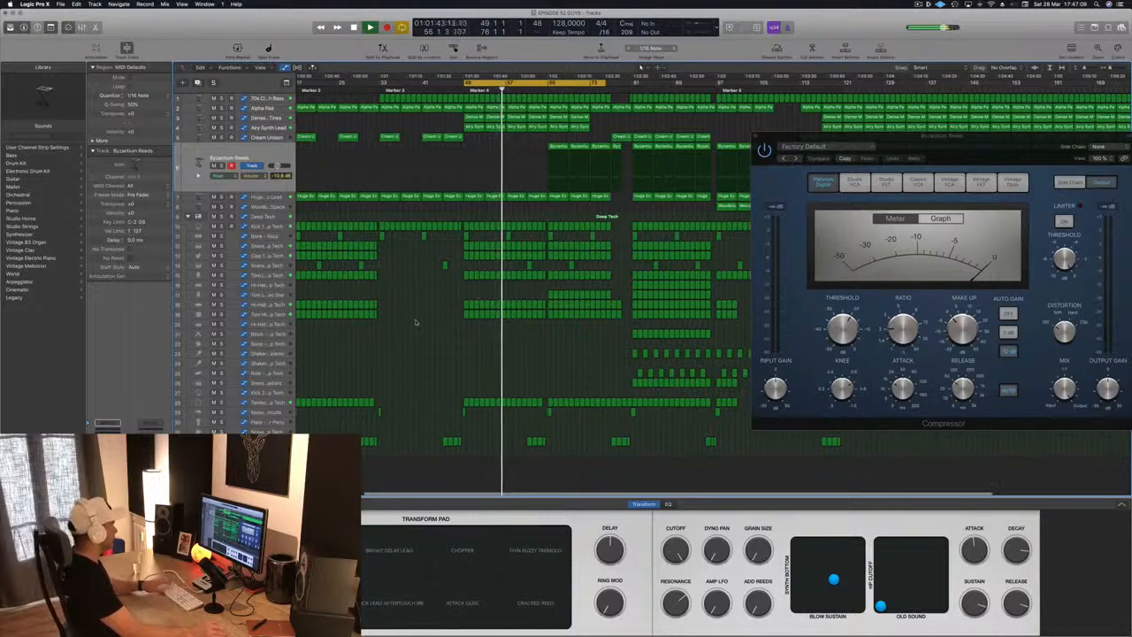
pyautogui.press('super+Left')
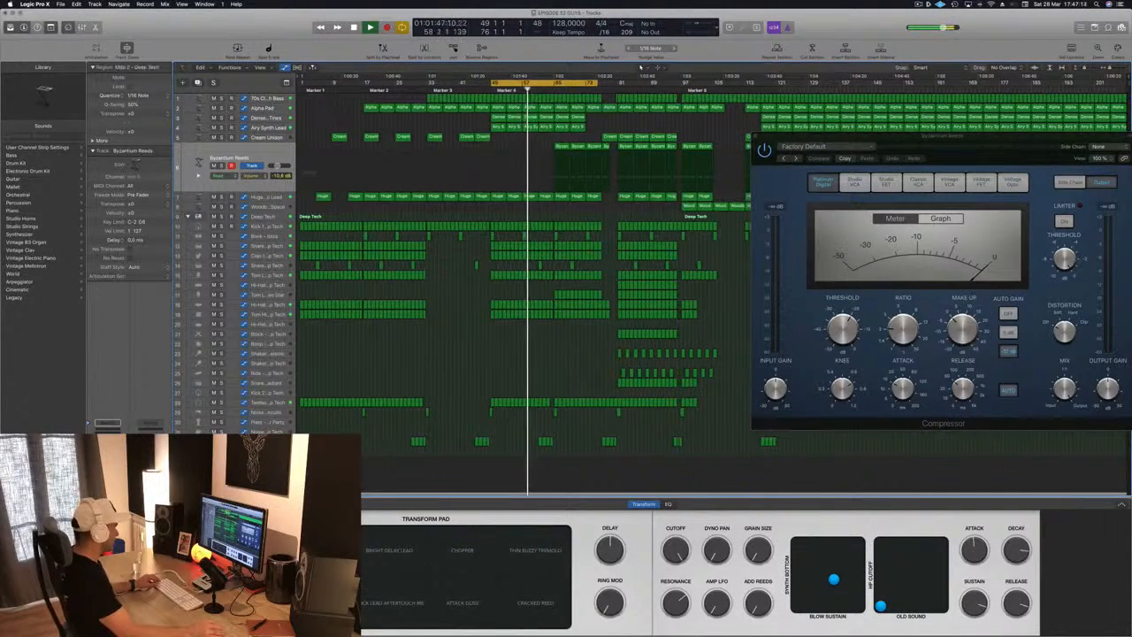
pyautogui.moveTo(416, 442); pyautogui.dragTo(491, 451)
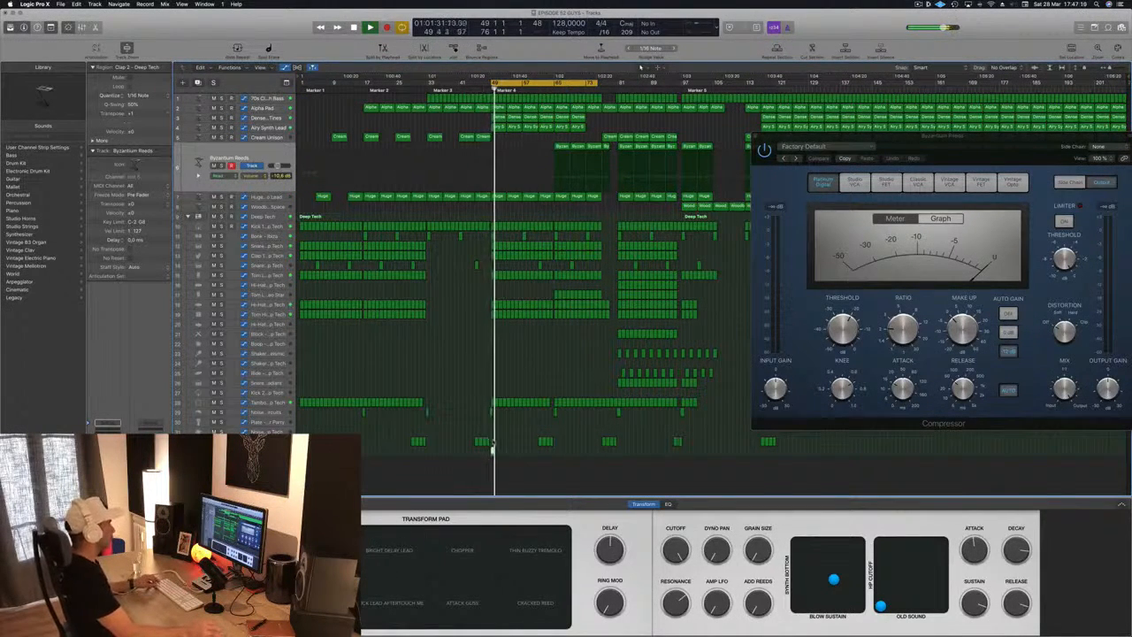
pyautogui.moveTo(492, 451); pyautogui.dragTo(604, 452)
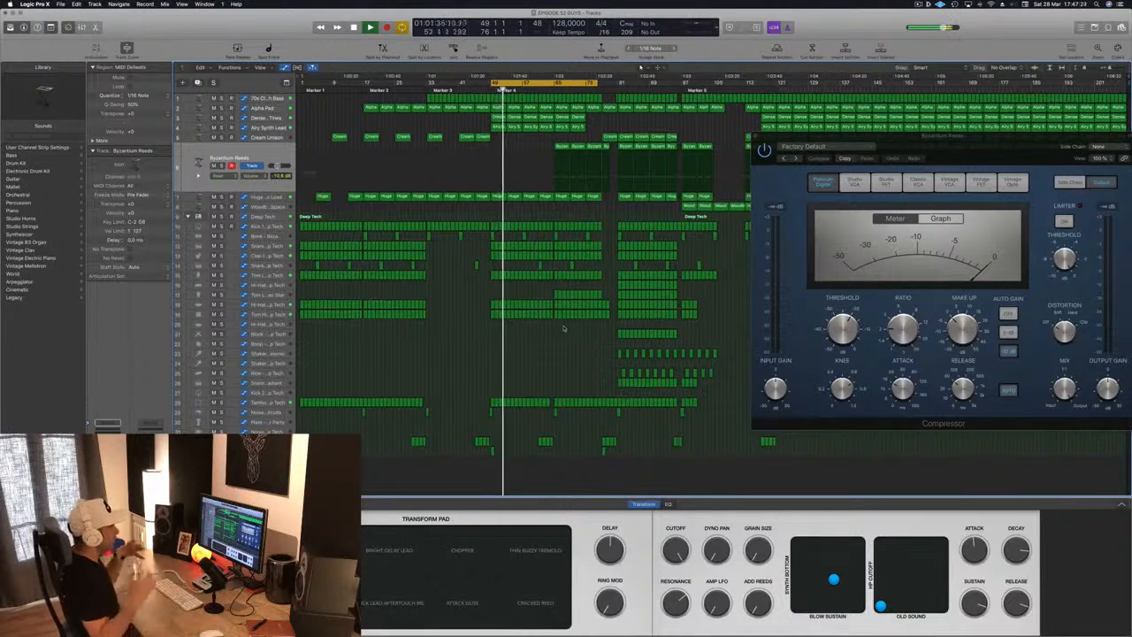
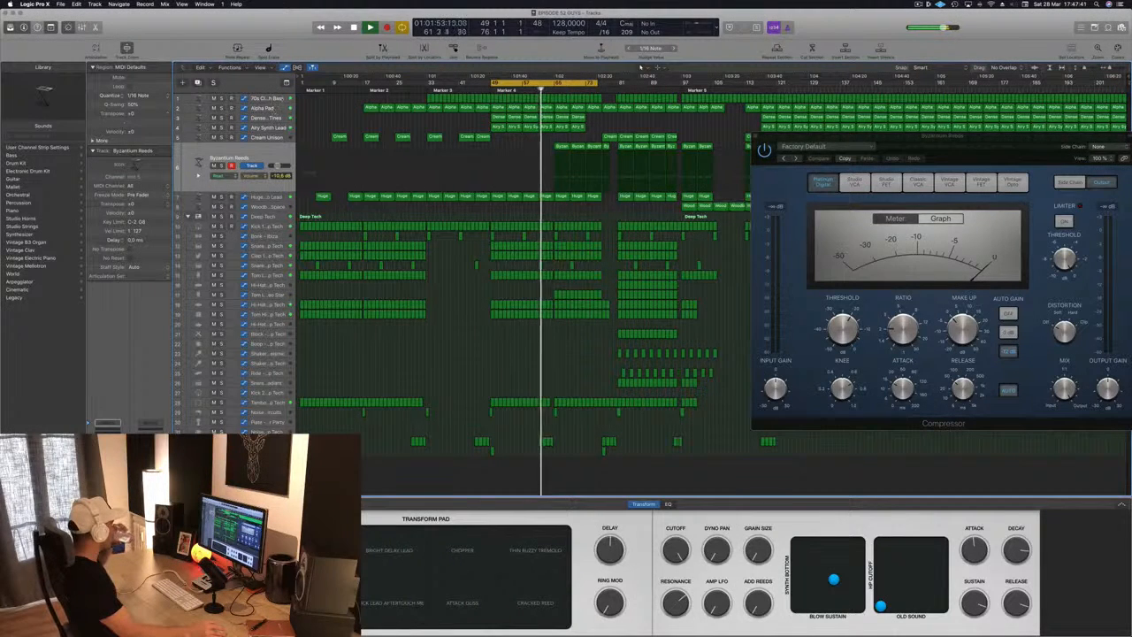
# Step: Inspect the cutoff automation on the 70s Classic Synth Bass track around bar 65
pyautogui.click(264, 100)
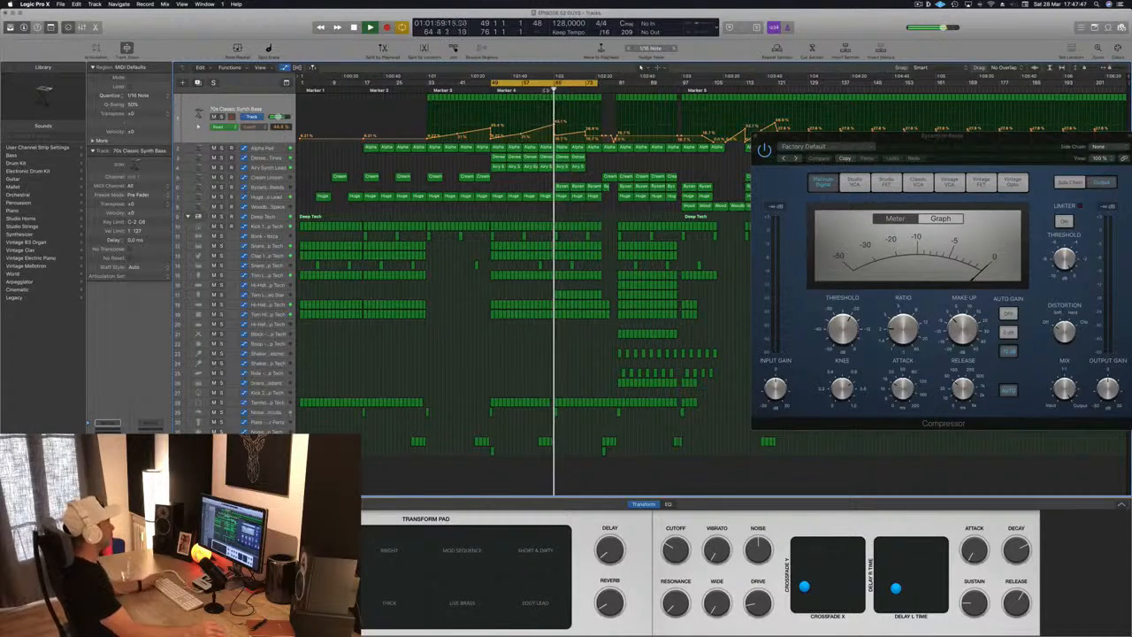
pyautogui.click(546, 91)
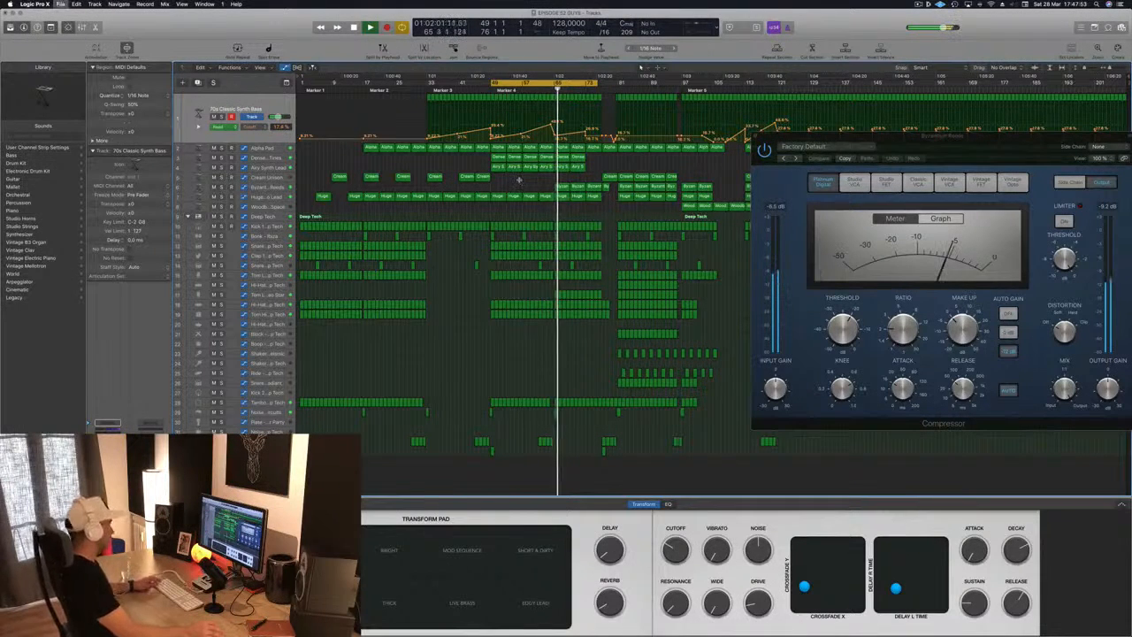
# Step: Set the side chain of the Byzantium Reeds compressor to Bus 13, fed by Kick 1 - Deep Tech
pyautogui.click(283, 188)
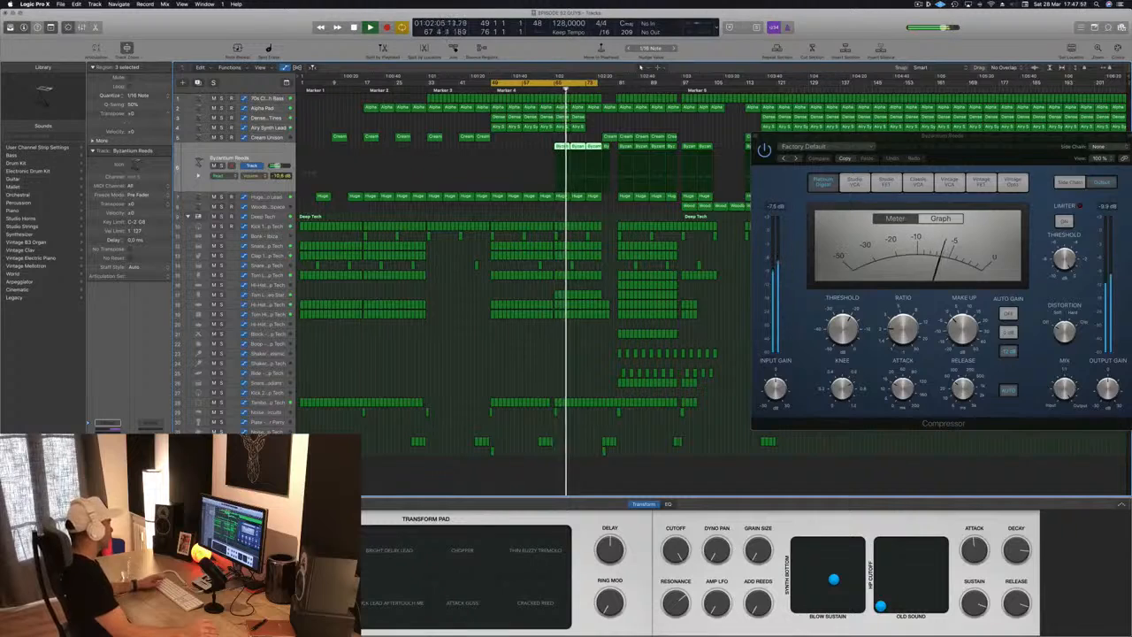
pyautogui.click(756, 136)
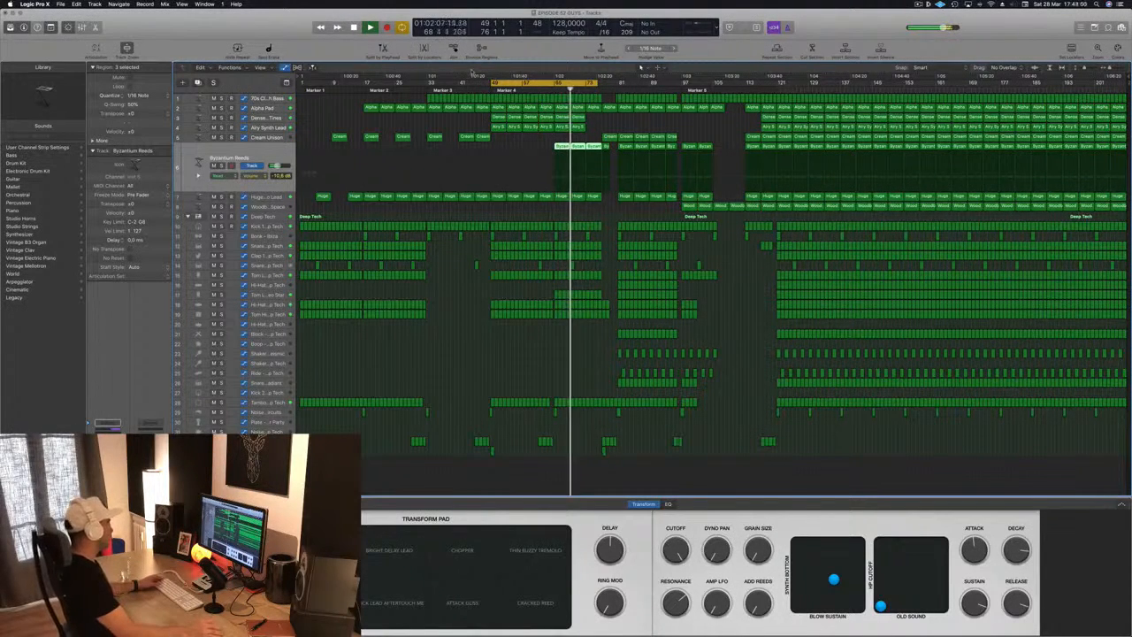
pyautogui.press('v')
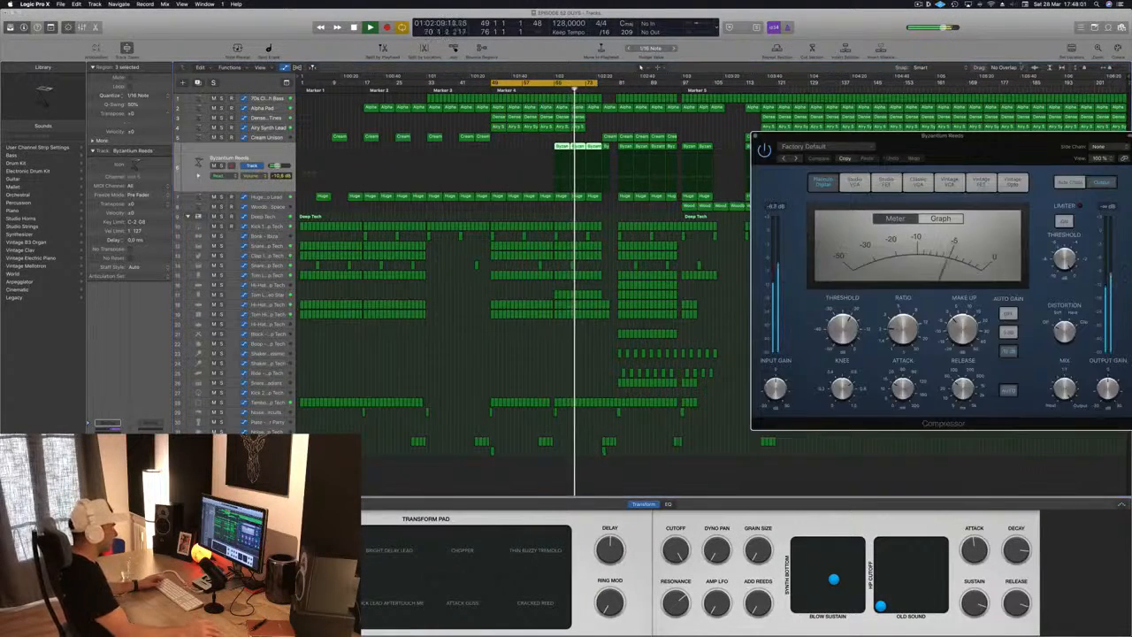
pyautogui.moveTo(1104, 149); pyautogui.dragTo(846, 166)
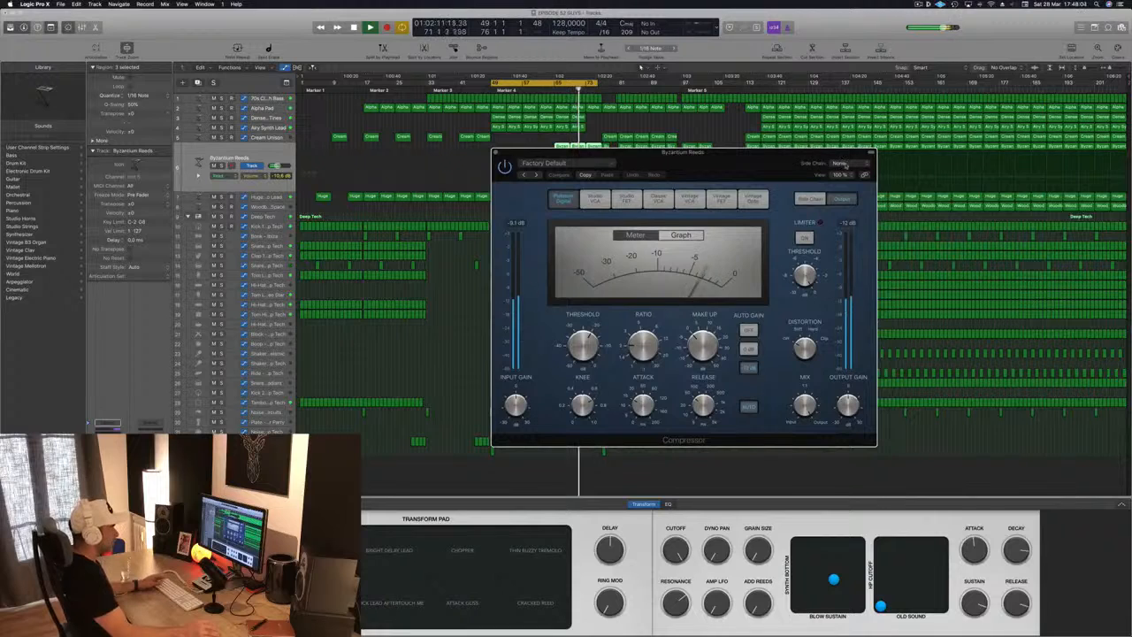
pyautogui.click(846, 166)
pyautogui.moveTo(846, 189)
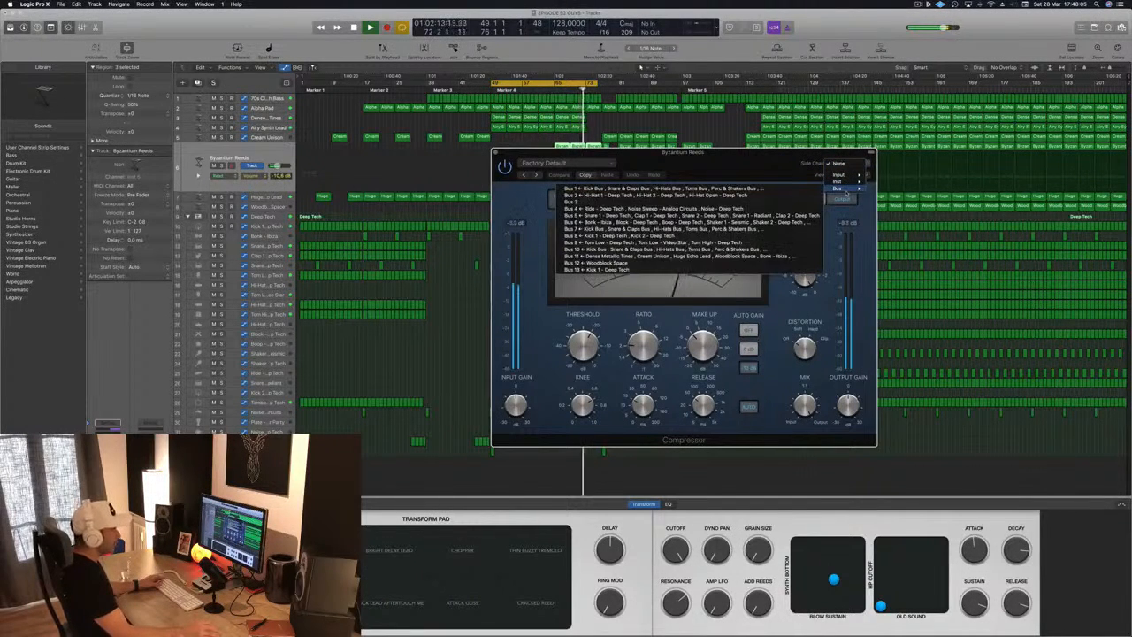
pyautogui.click(597, 269)
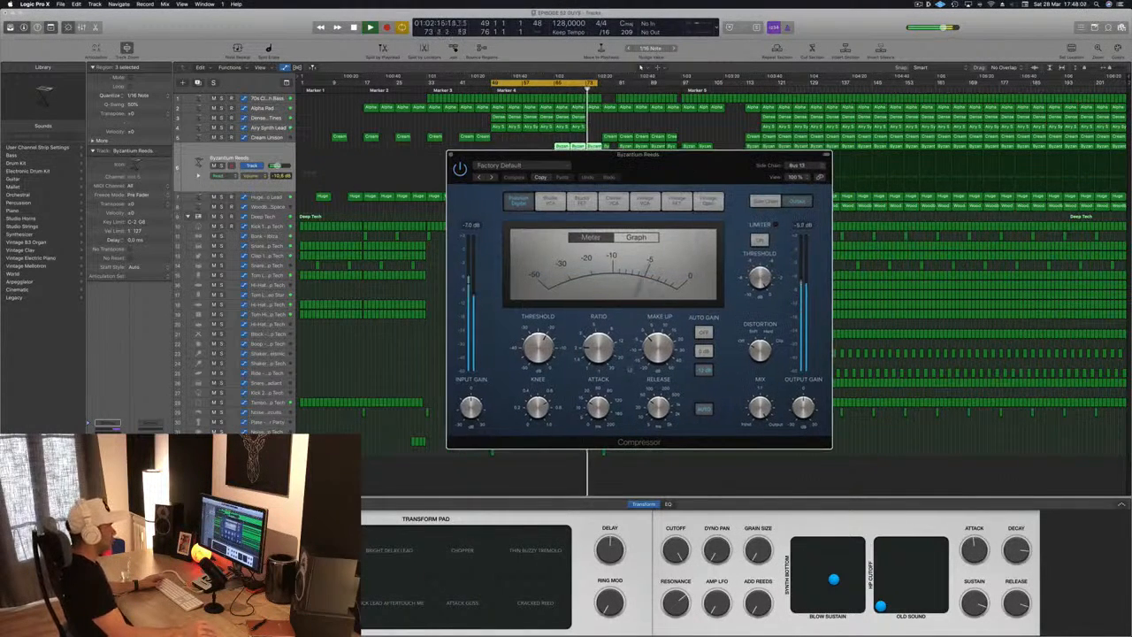
# Step: Shorten the Byzantium Reeds compressor's attack, raise its ratio to about 3.2:1 and restart playback
pyautogui.moveTo(598, 407); pyautogui.dragTo(604, 431)
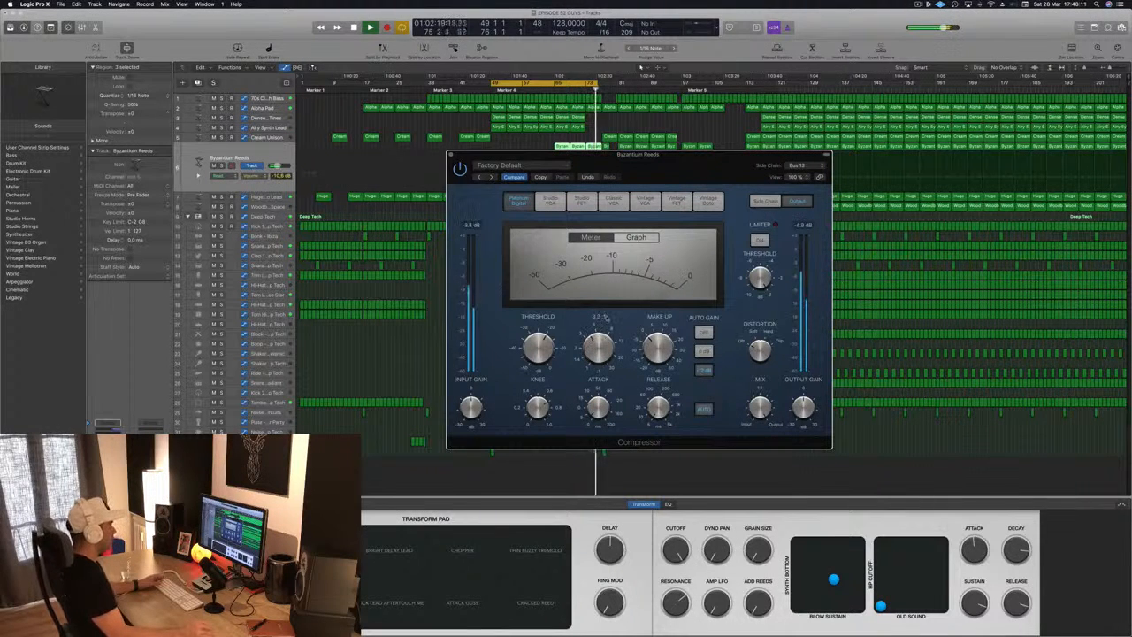
pyautogui.moveTo(606, 316); pyautogui.dragTo(607, 314)
pyautogui.moveTo(745, 153); pyautogui.dragTo(1007, 138)
pyautogui.press('space')
pyautogui.press('space')
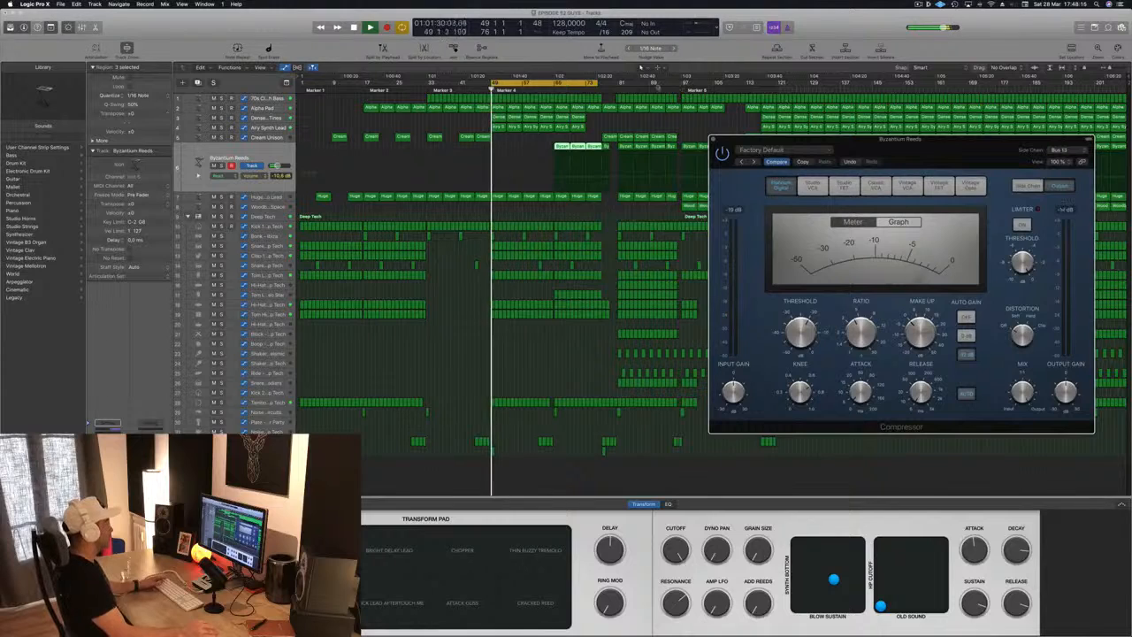
# Step: Move the cycle range so it runs from bar 65 to bar 92 and play from its start
pyautogui.press('space')
pyautogui.moveTo(562, 83); pyautogui.dragTo(618, 86)
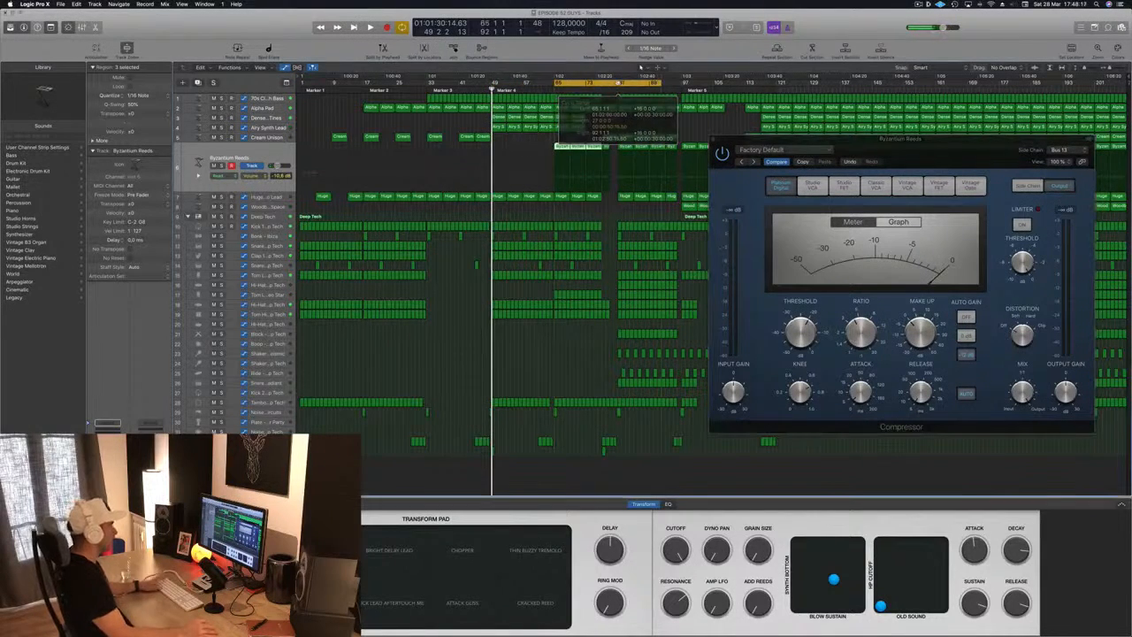
pyautogui.press('space')
# Step: Close the compressor window and solo the Byzantium Reeds track during playback from bar 65
pyautogui.moveTo(873, 155); pyautogui.dragTo(651, 161)
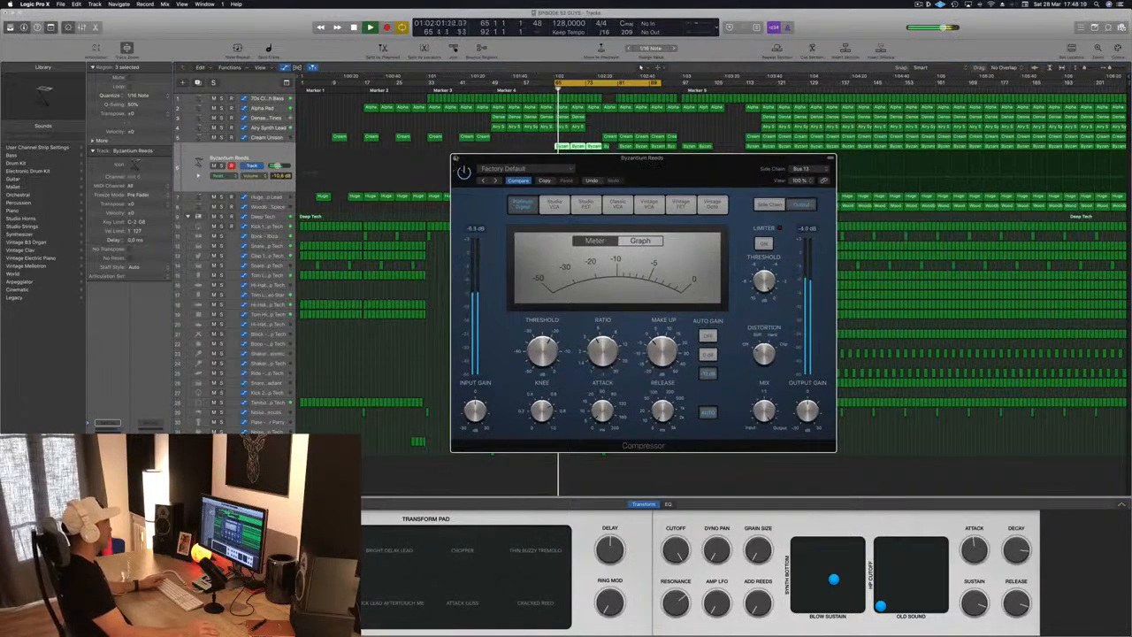
pyautogui.click(455, 159)
pyautogui.press('space')
pyautogui.click(278, 158)
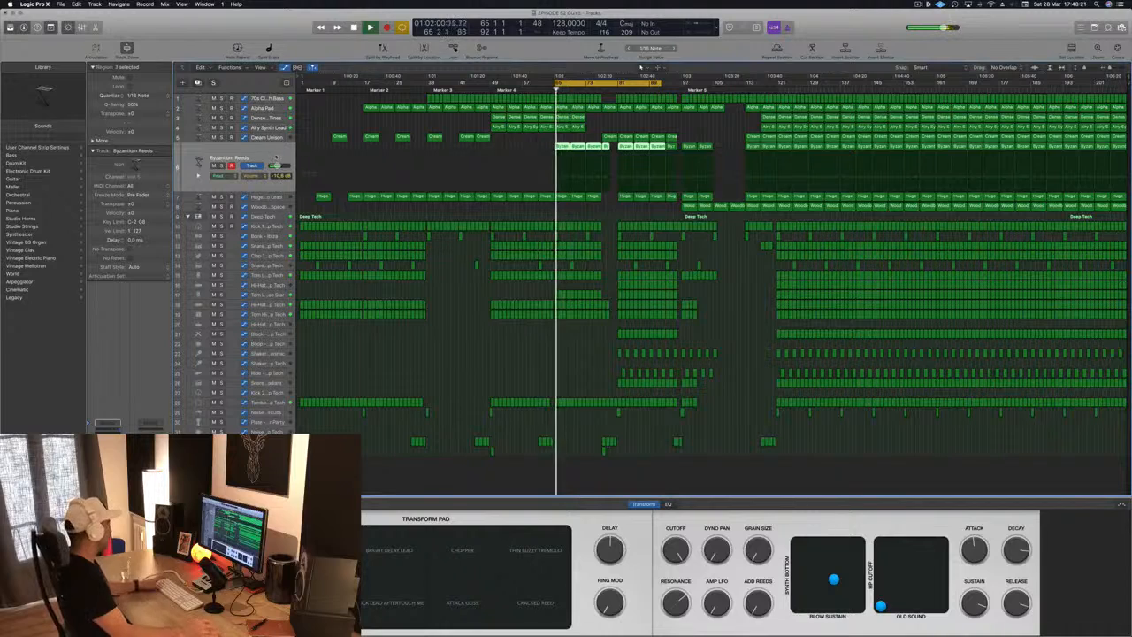
pyautogui.hotkey('ctrl', 's')
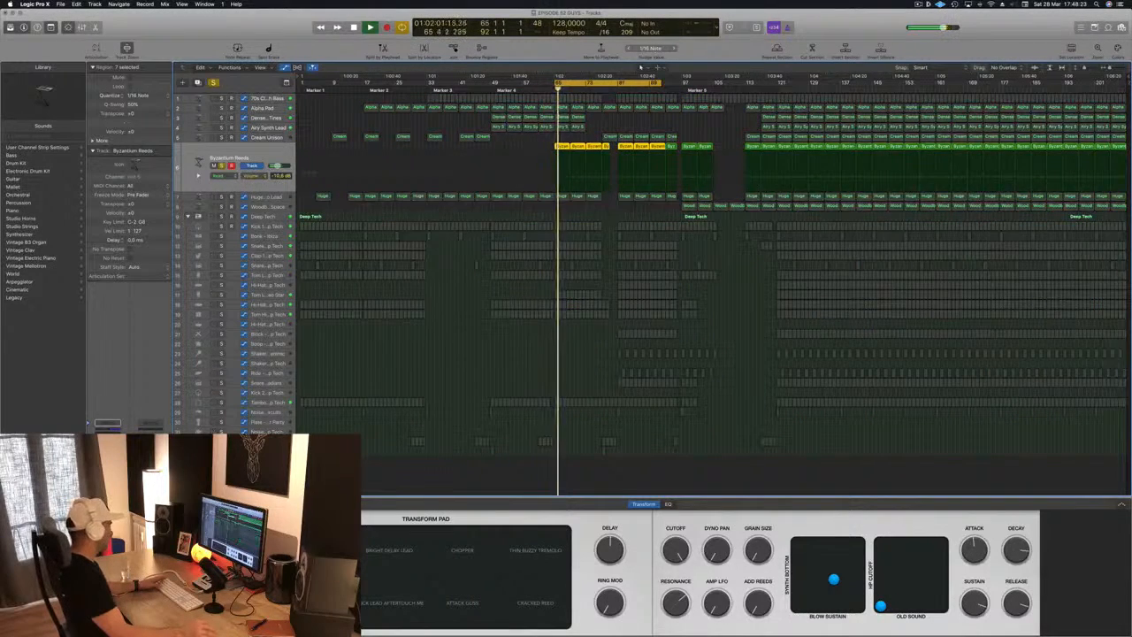
# Step: Unsolo the Byzantium Reeds and lower the track's volume to -14.2 dB, restarting playback from bar 65 to judge it in the mix
pyautogui.hotkey('ctrl', 's')
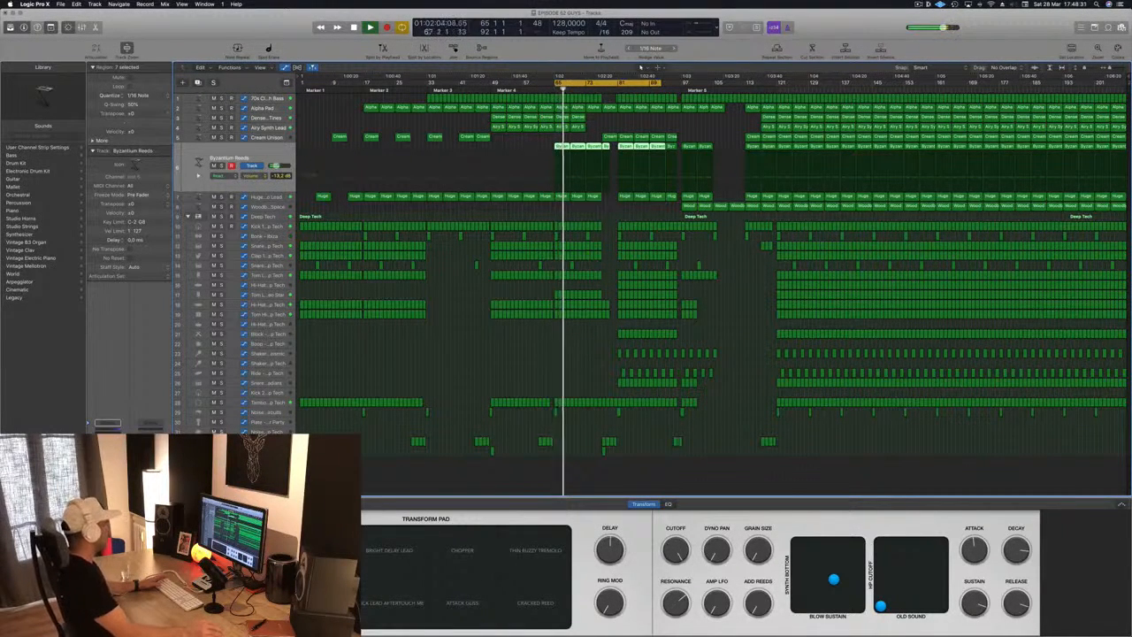
pyautogui.click(254, 98)
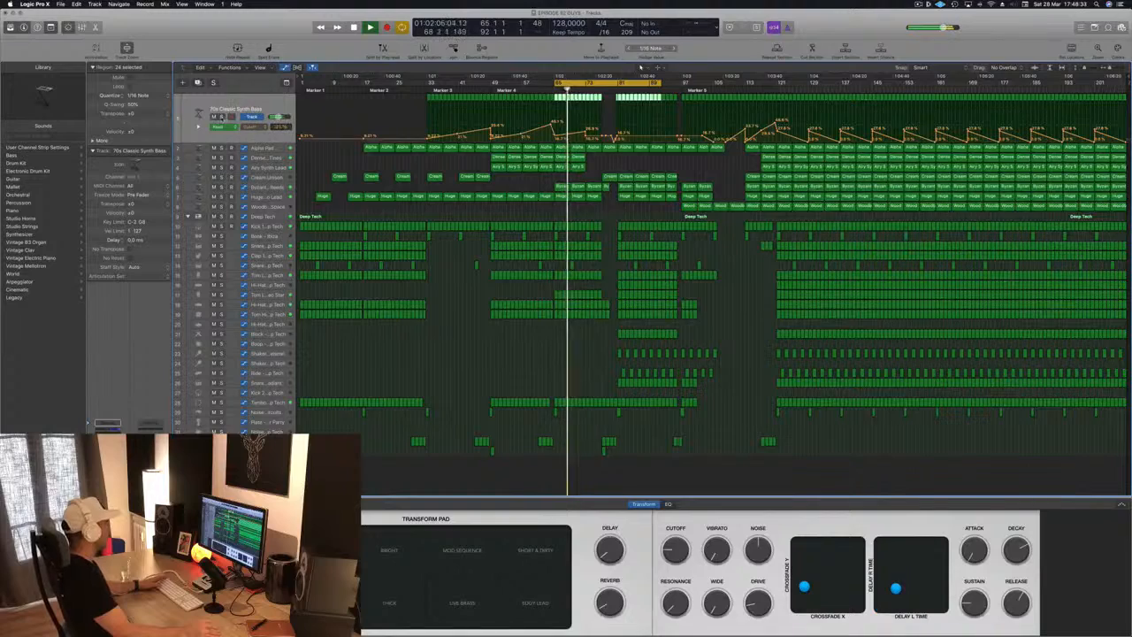
pyautogui.press('space')
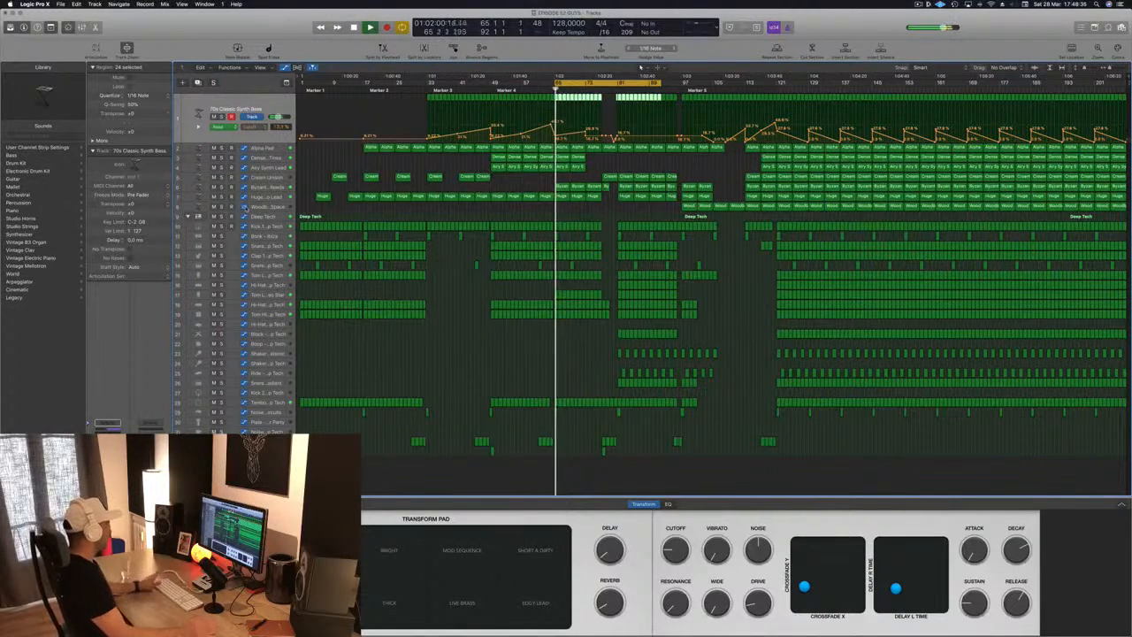
pyautogui.click(264, 196)
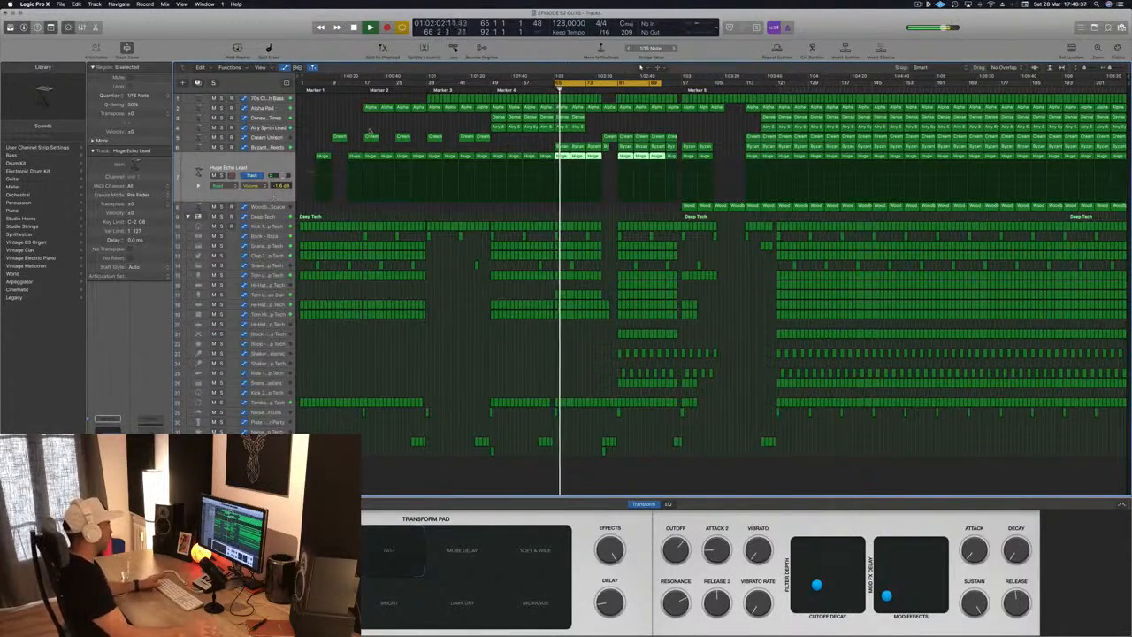
pyautogui.press('Up')
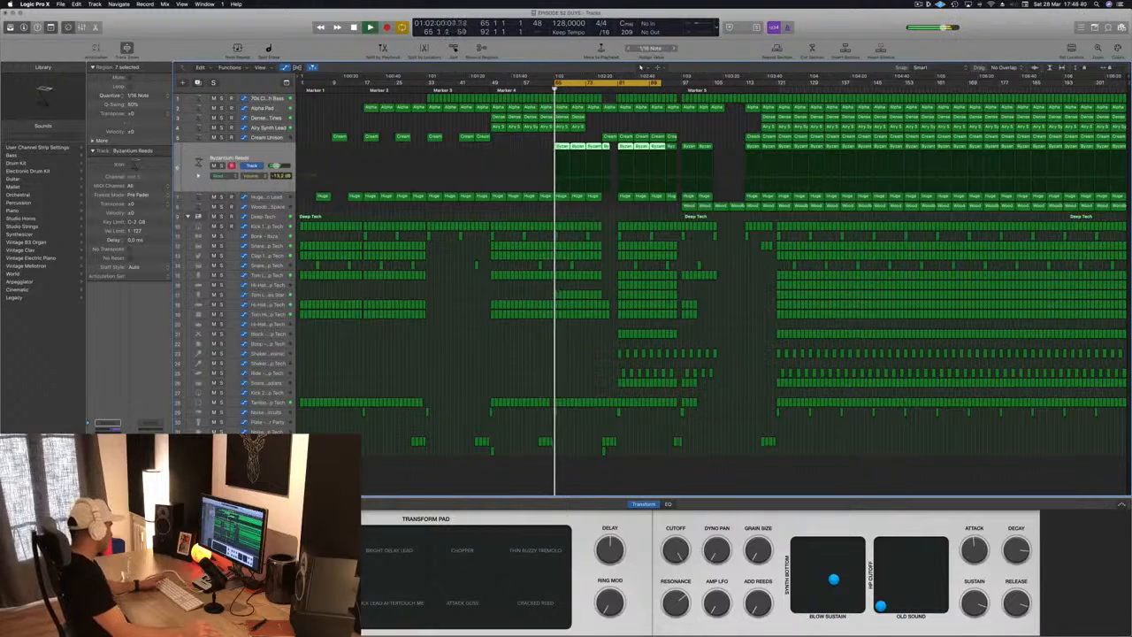
pyautogui.press('space')
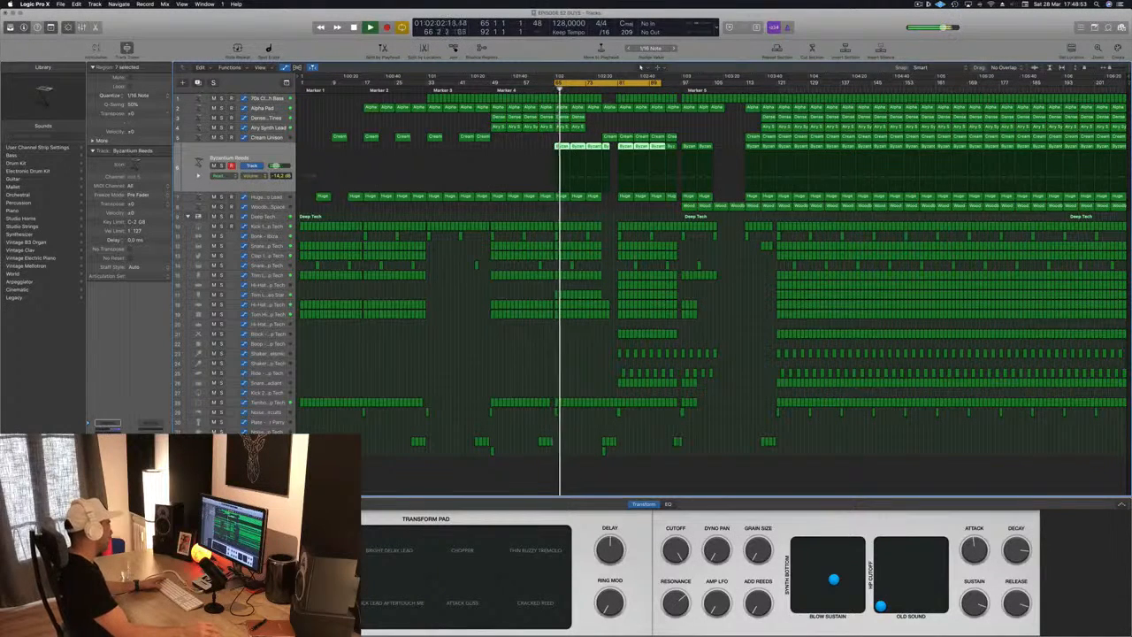
# Step: Shape the Byzantium Reeds Channel EQ with a -6.5 dB cut at 1480 Hz and with high-cut and low-cut filters
pyautogui.click(107, 431)
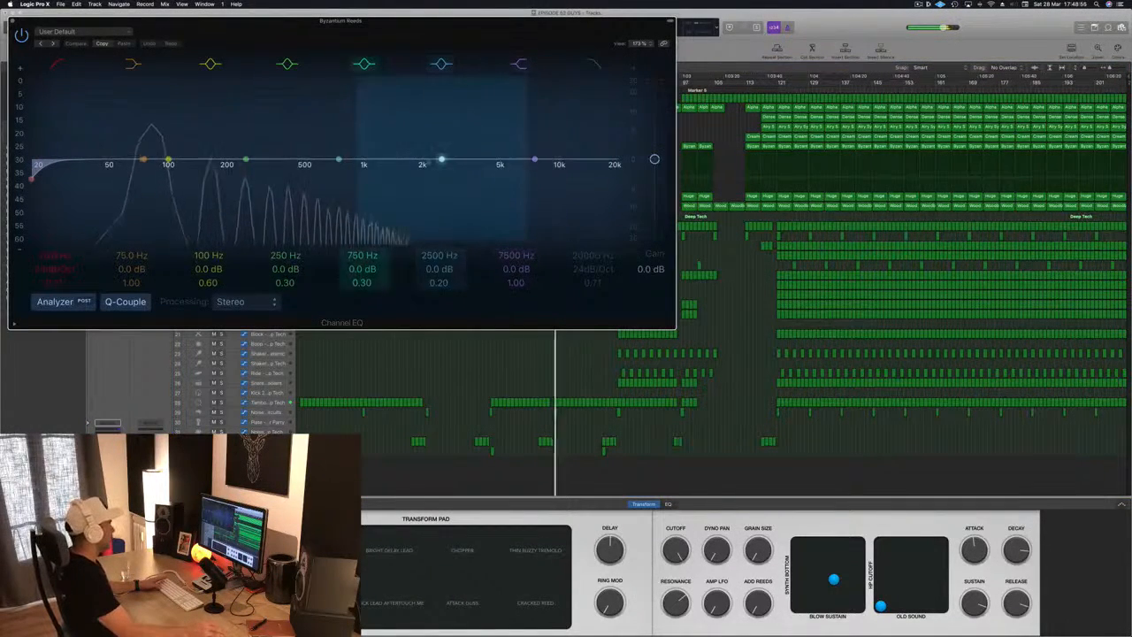
pyautogui.moveTo(440, 163); pyautogui.dragTo(392, 185)
pyautogui.click(586, 66)
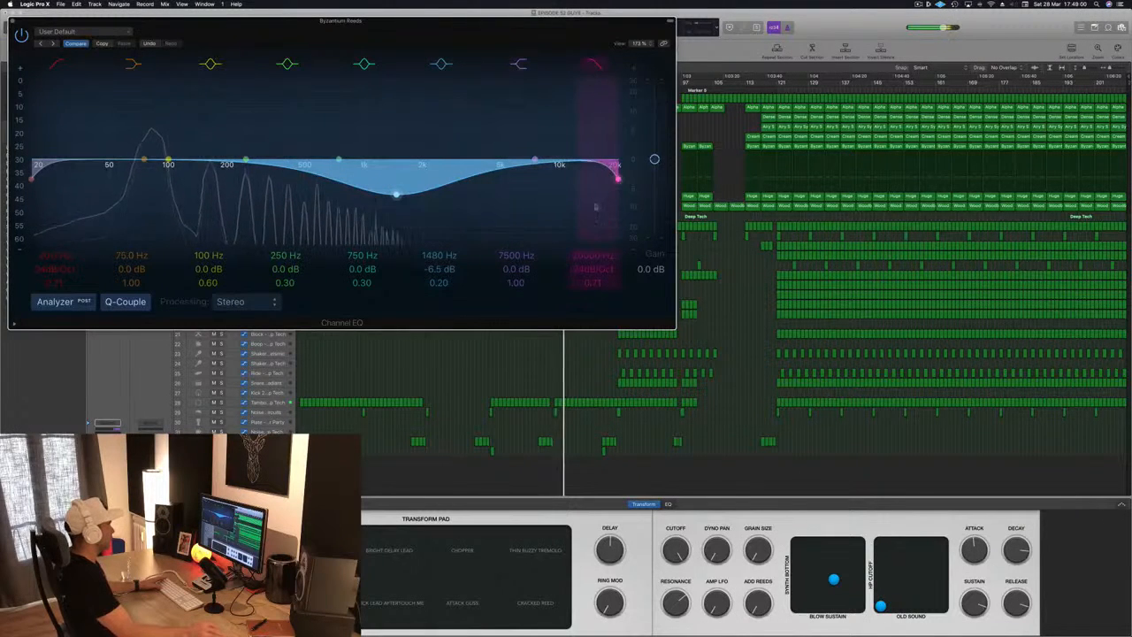
pyautogui.moveTo(616, 178); pyautogui.dragTo(429, 180)
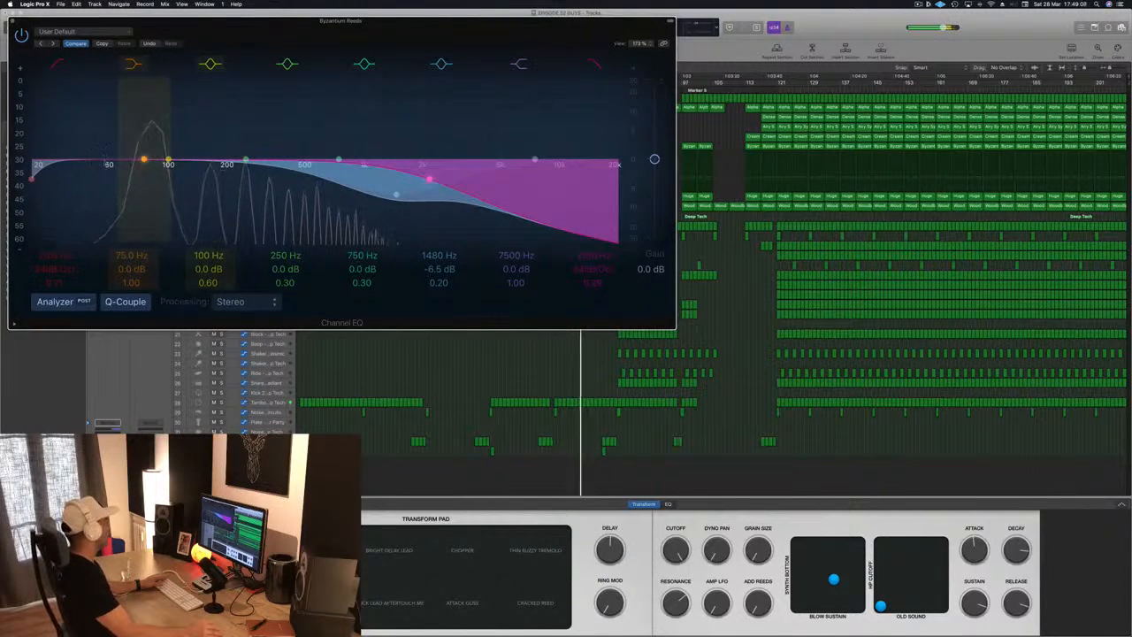
pyautogui.moveTo(34, 166); pyautogui.dragTo(132, 166)
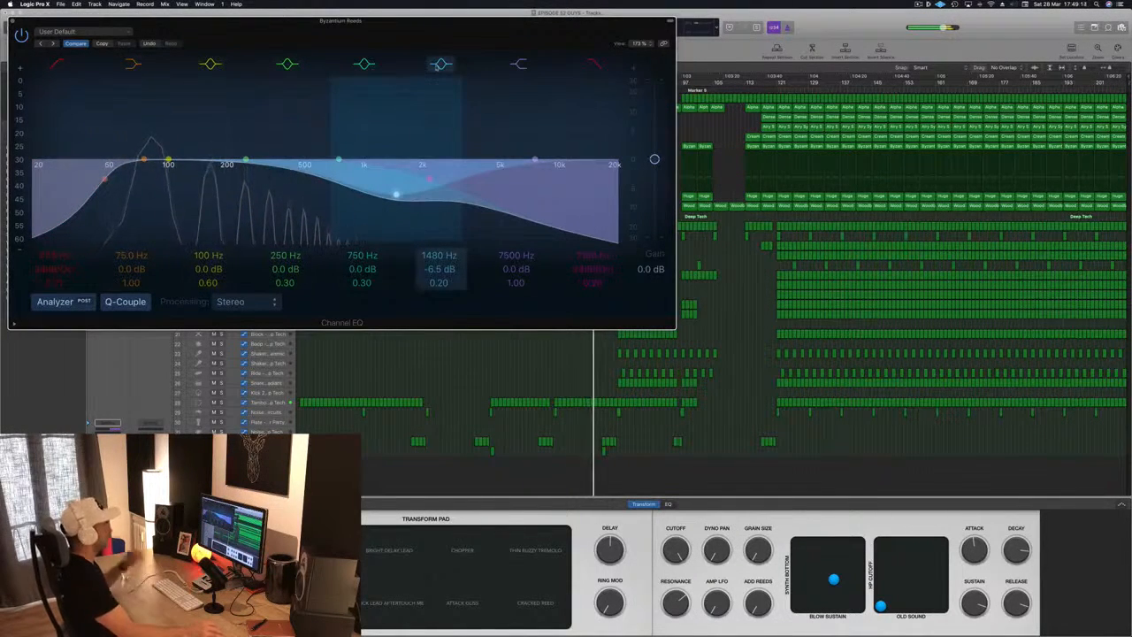
pyautogui.click(12, 21)
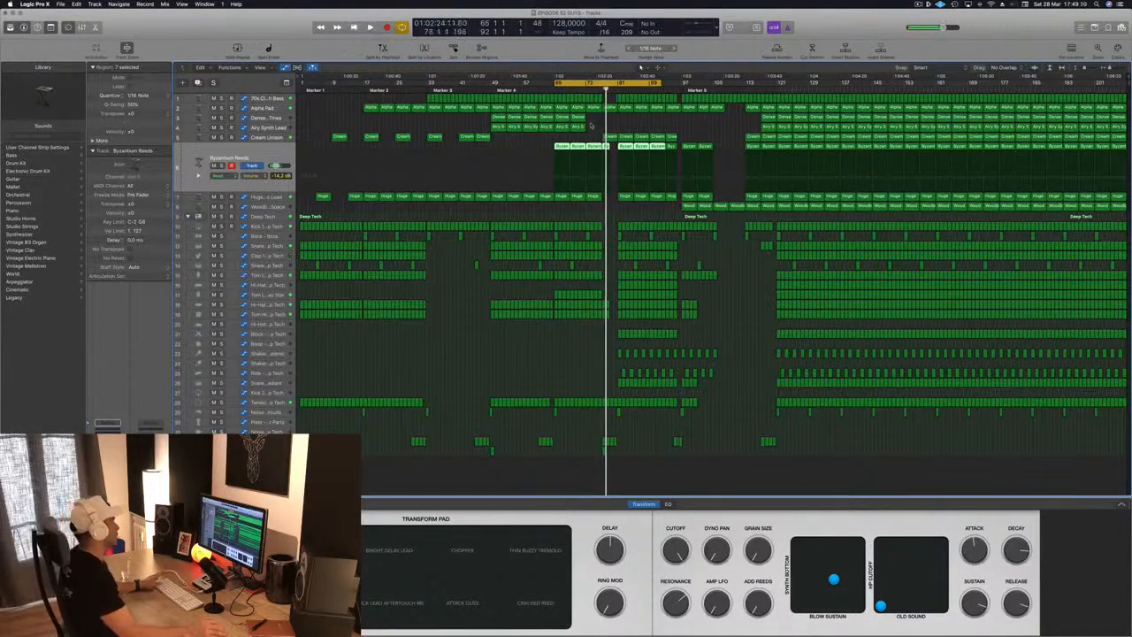
# Step: Play the section from bar 65 with no regions selected and check the channel strips in the mixer
pyautogui.press('Return')
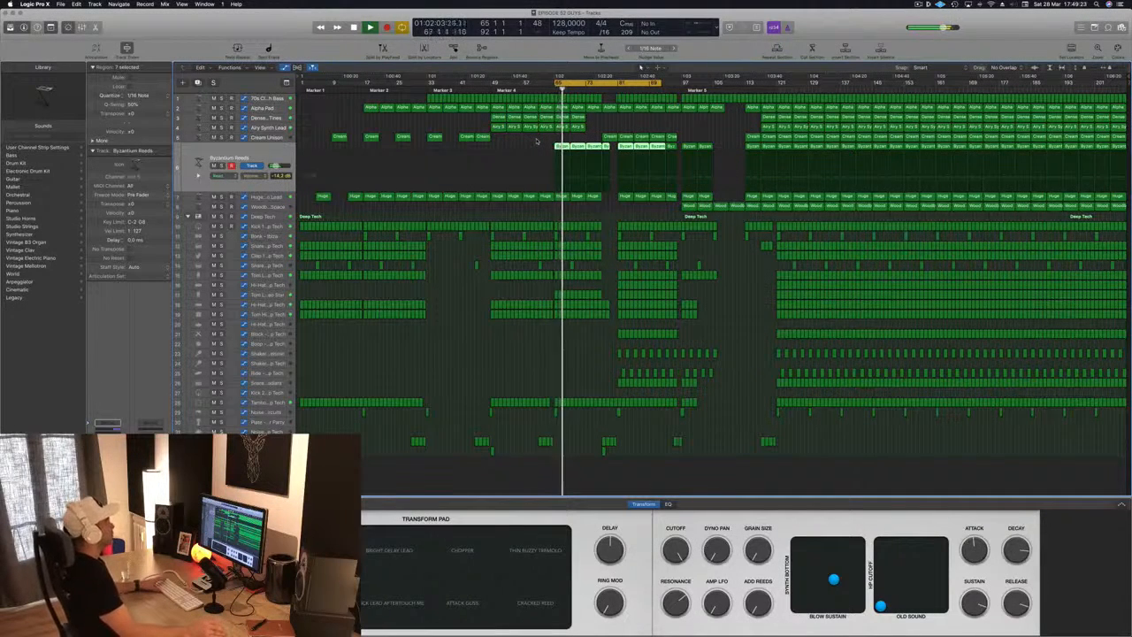
pyautogui.click(537, 141)
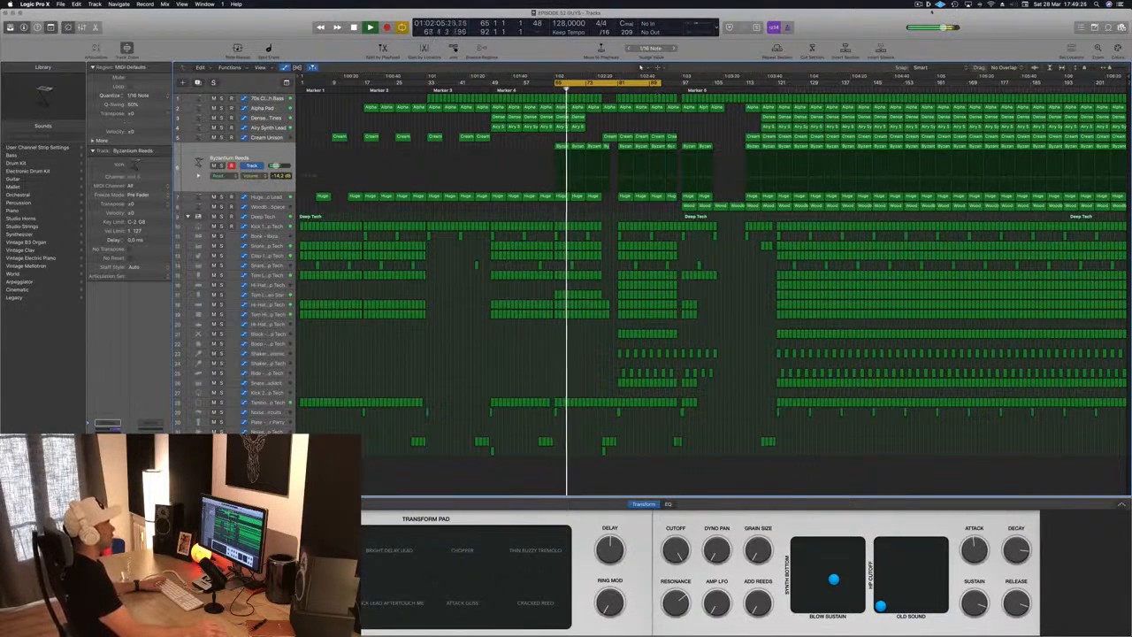
pyautogui.click(929, 4)
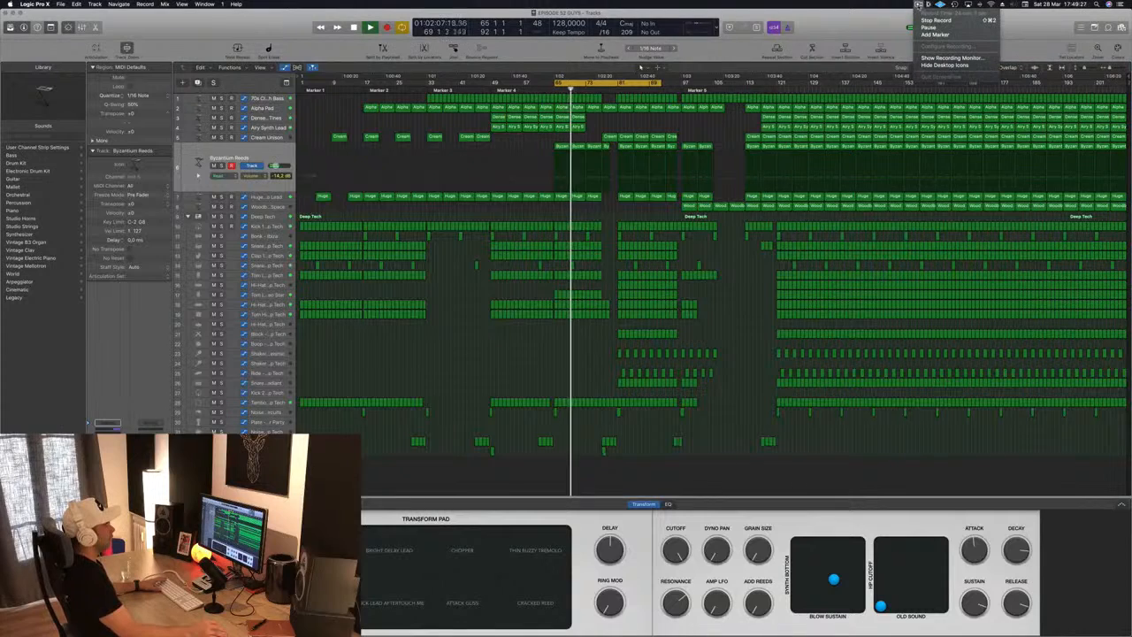
pyautogui.click(879, 30)
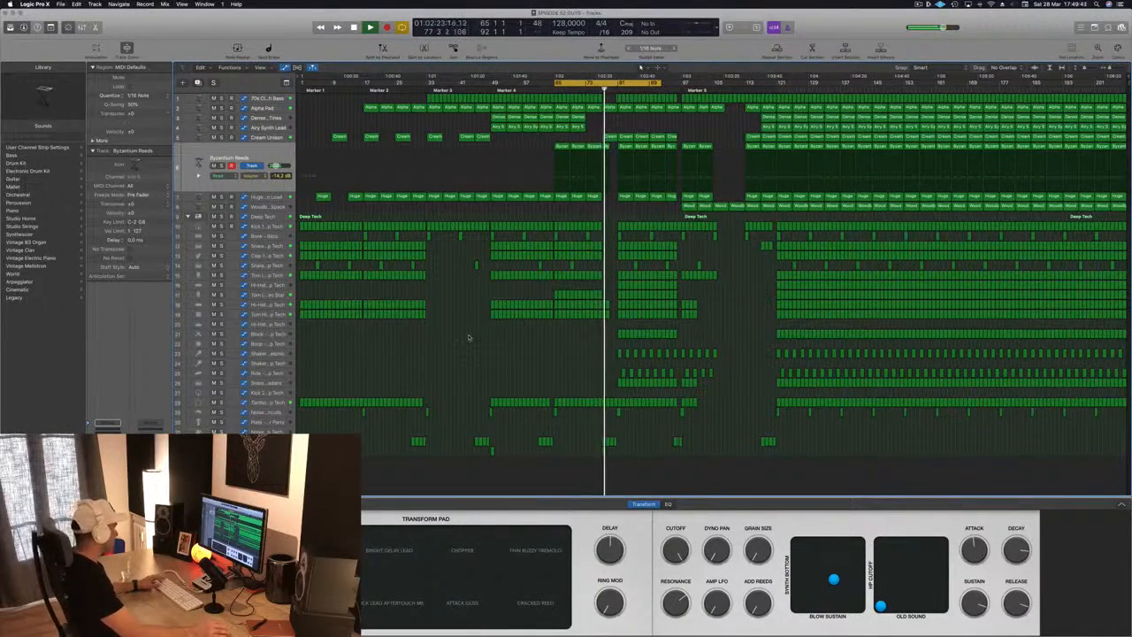
pyautogui.press('x')
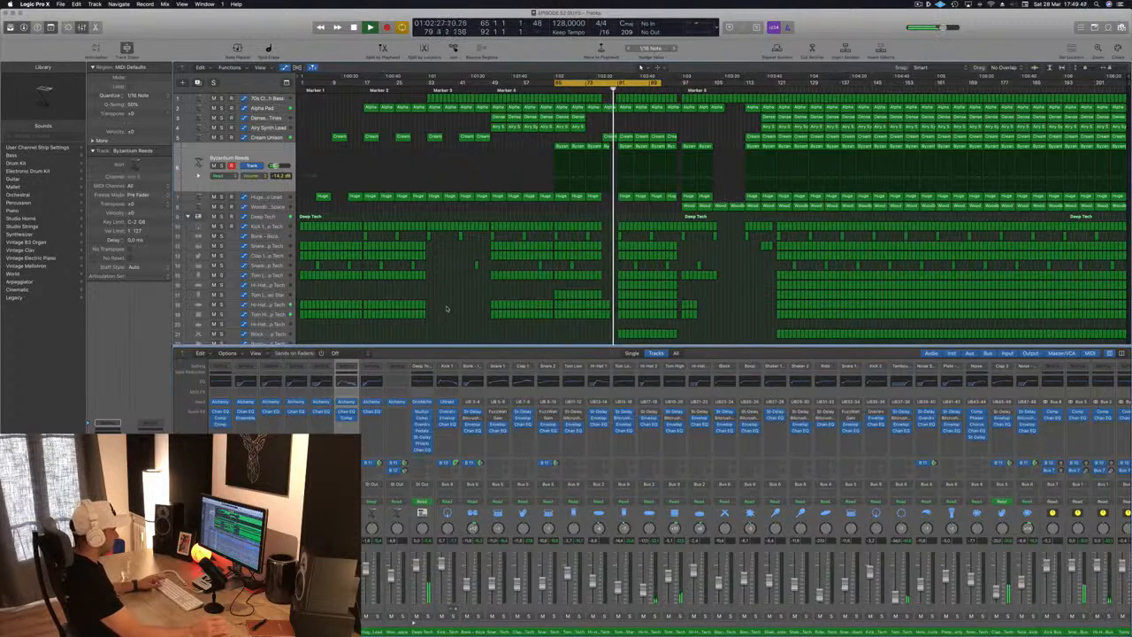
pyautogui.press('x')
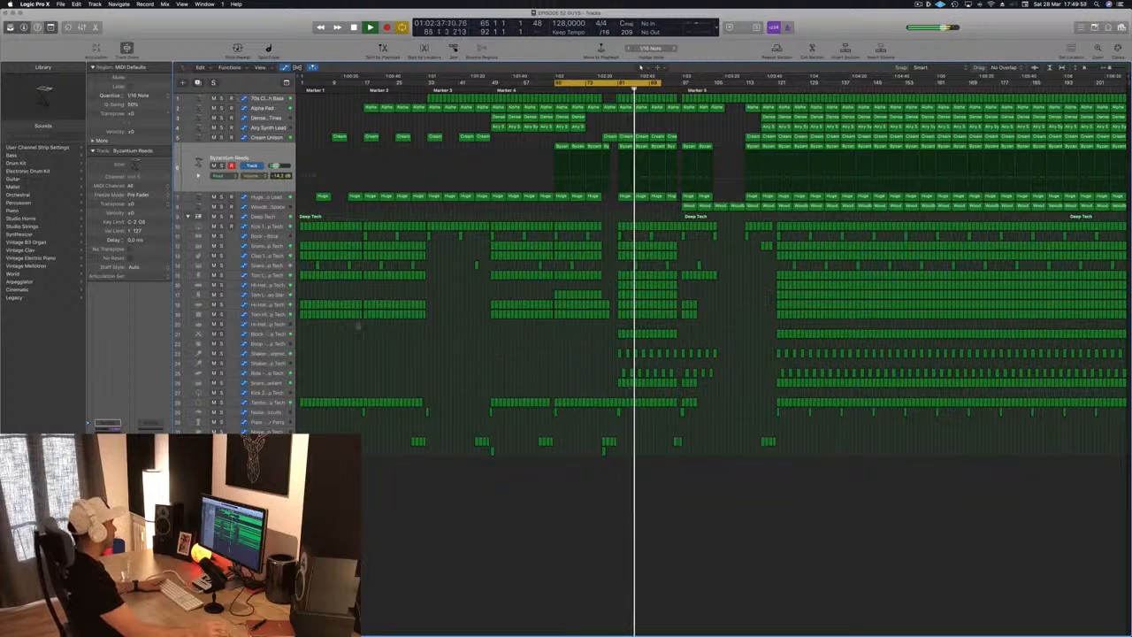
# Step: Audition the Block - Deep Tech and Snare 1 - Radiant tracks in turn by soloing and unsoloing each during playback
pyautogui.click(646, 334)
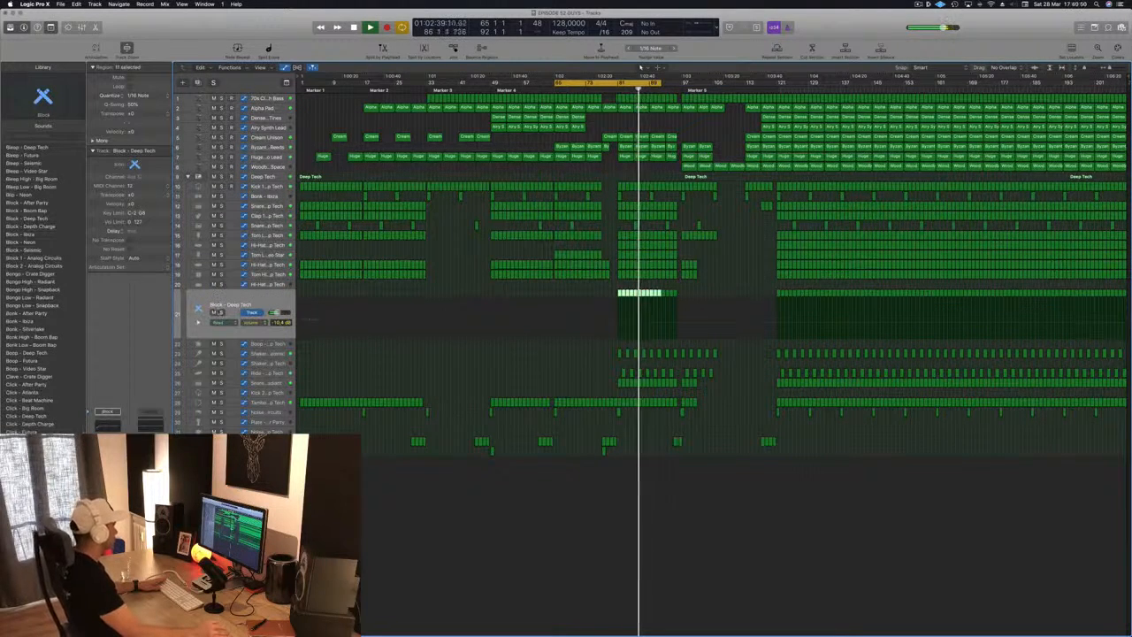
pyautogui.press('s')
pyautogui.press('s')
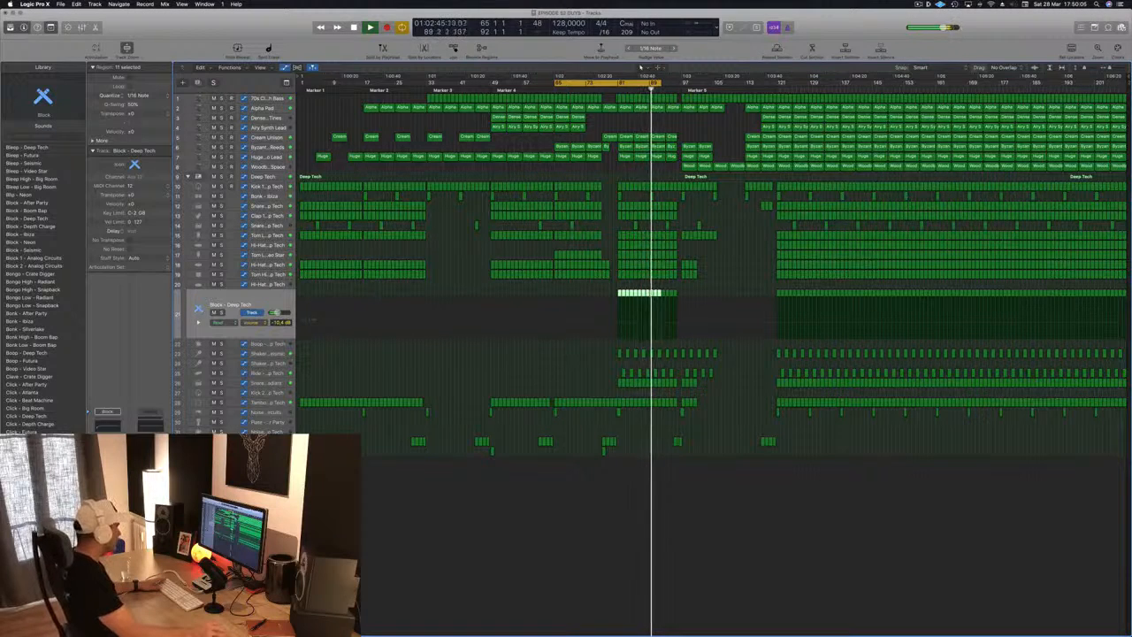
pyautogui.click(253, 384)
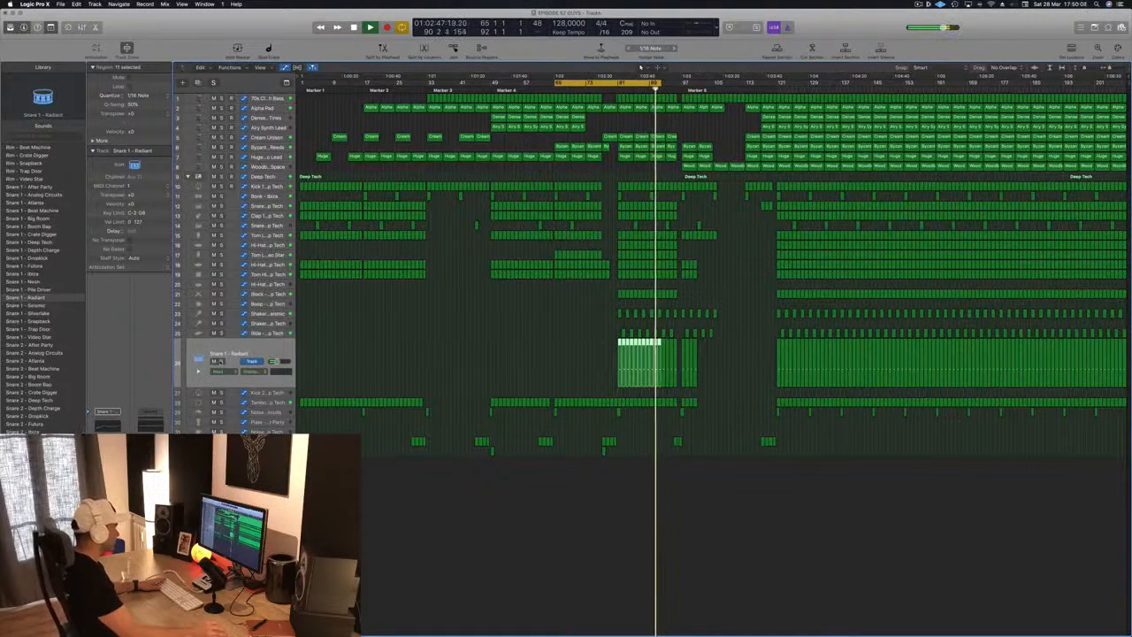
pyautogui.click(221, 362)
pyautogui.click(221, 362)
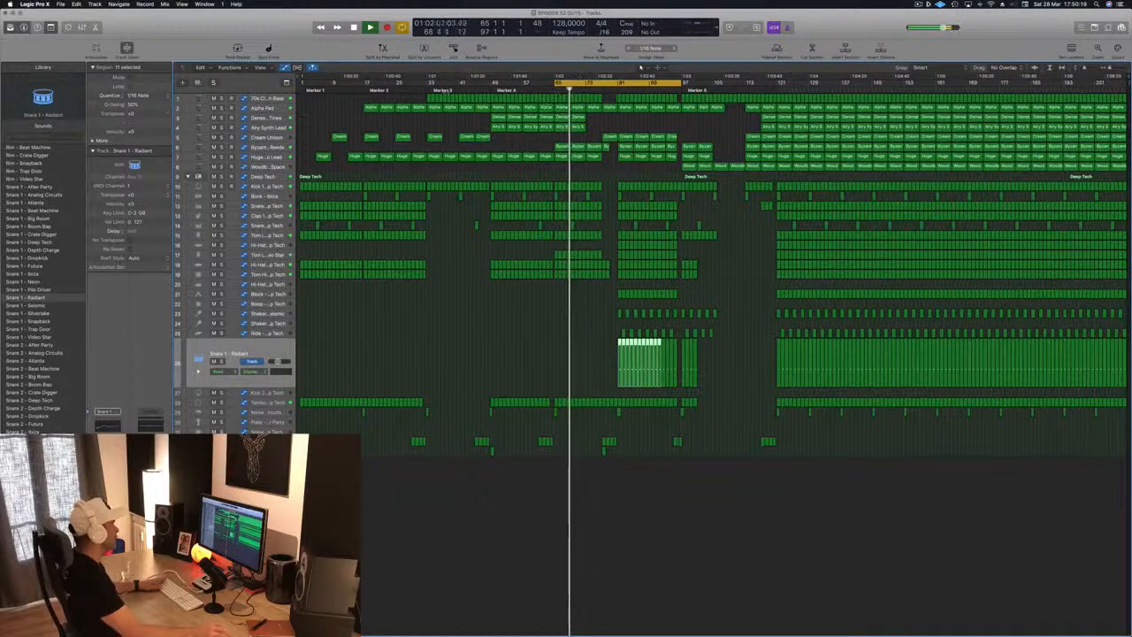
# Step: Remove the Huge Echo Lead regions between bars 65 and 77 and the Alpha Pad regions between bars 65 and 81
pyautogui.click(270, 99)
pyautogui.press('space')
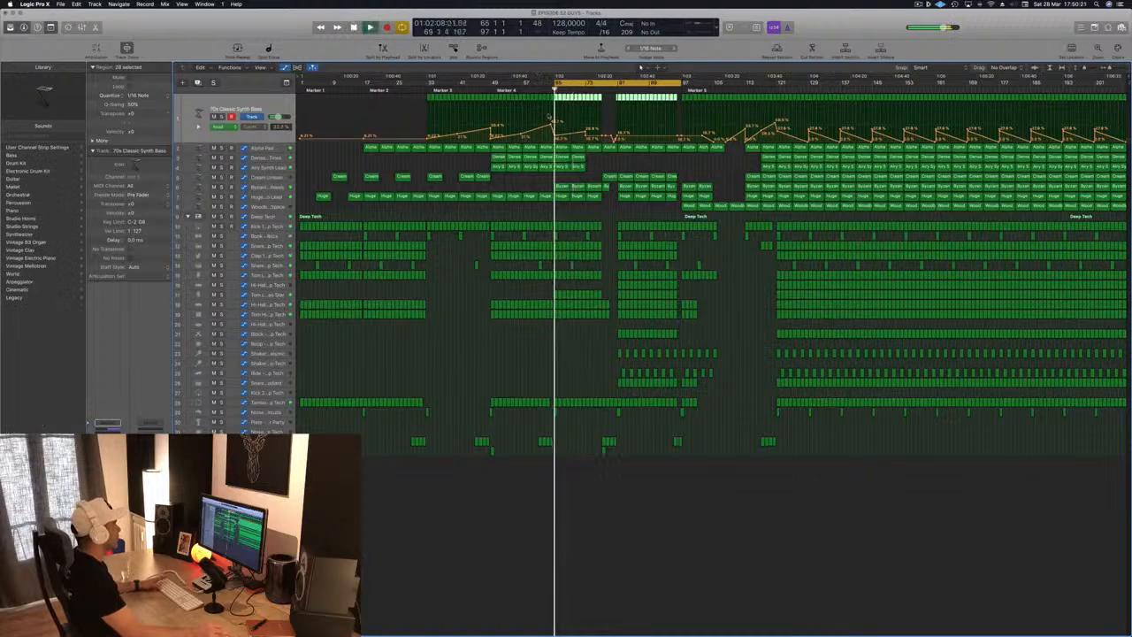
pyautogui.click(585, 137)
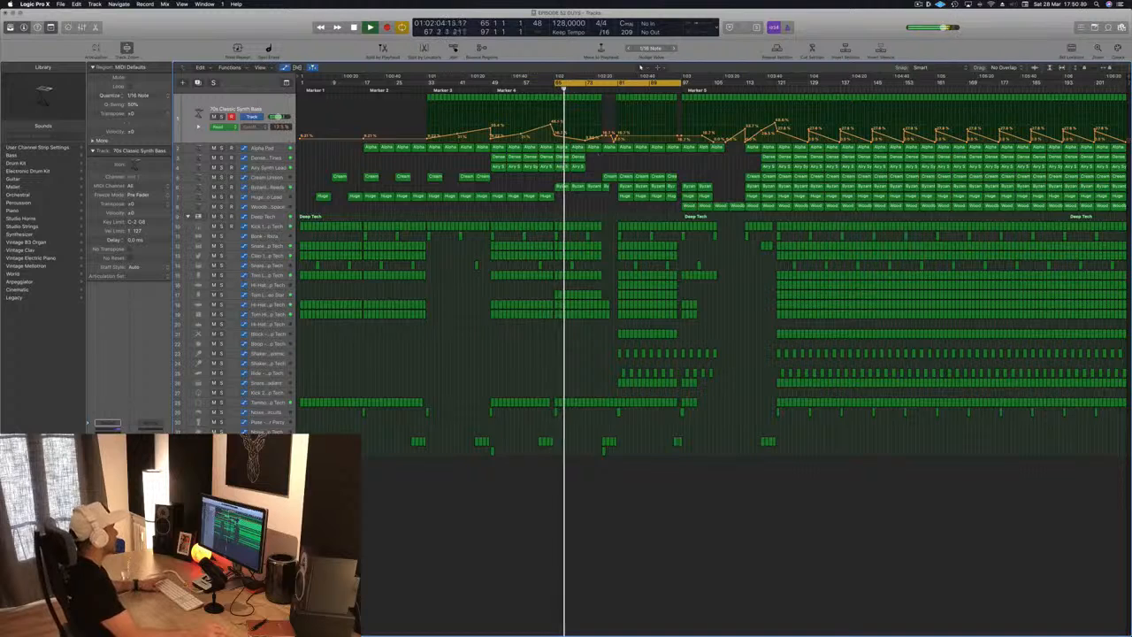
pyautogui.press('Down')
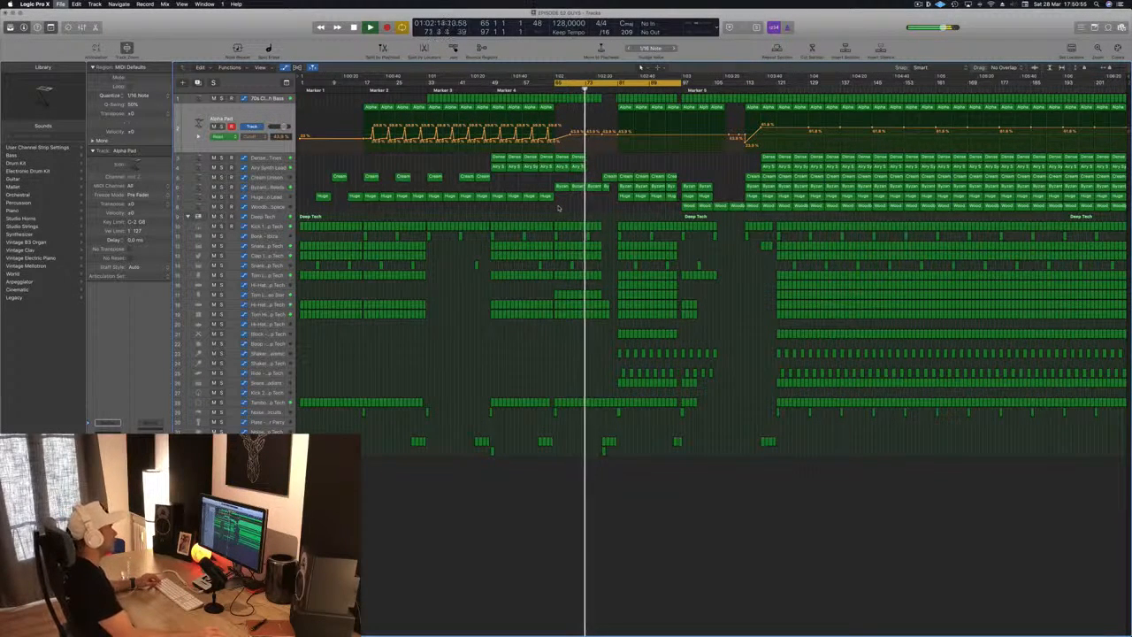
# Step: Examine the thinned-out section around bars 65 to 97 up close, restarting playback from just before bar 65
pyautogui.press('super+Right')
pyautogui.press('super+Right')
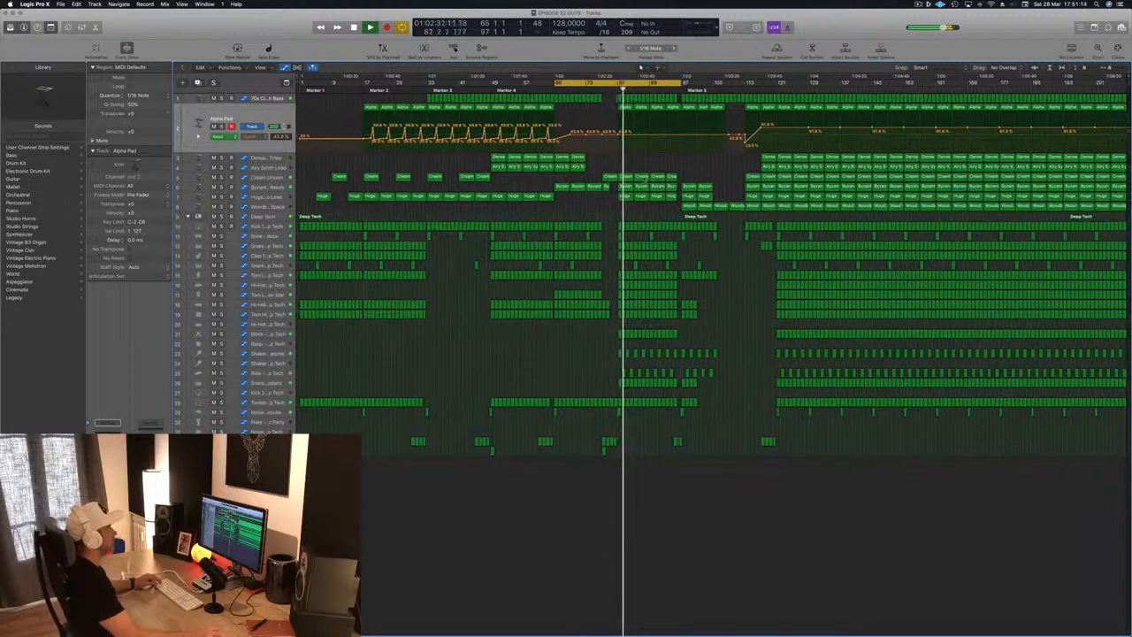
pyautogui.press('super+Right')
pyautogui.press('super+Right')
pyautogui.press('super+Right')
pyautogui.press('super+Right')
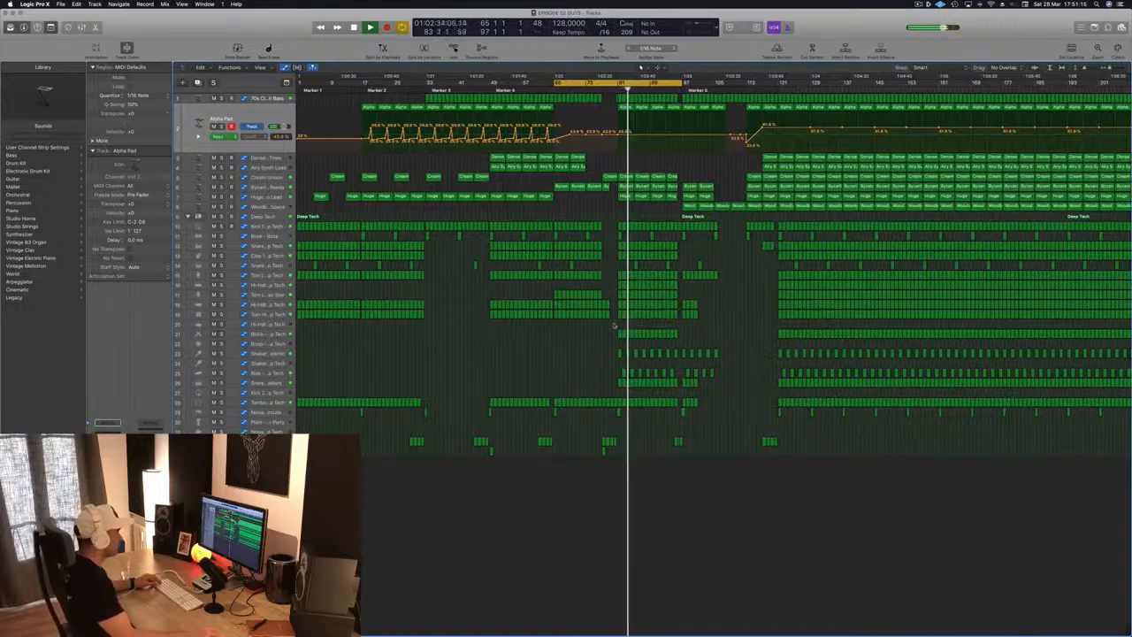
pyautogui.press('super+Left')
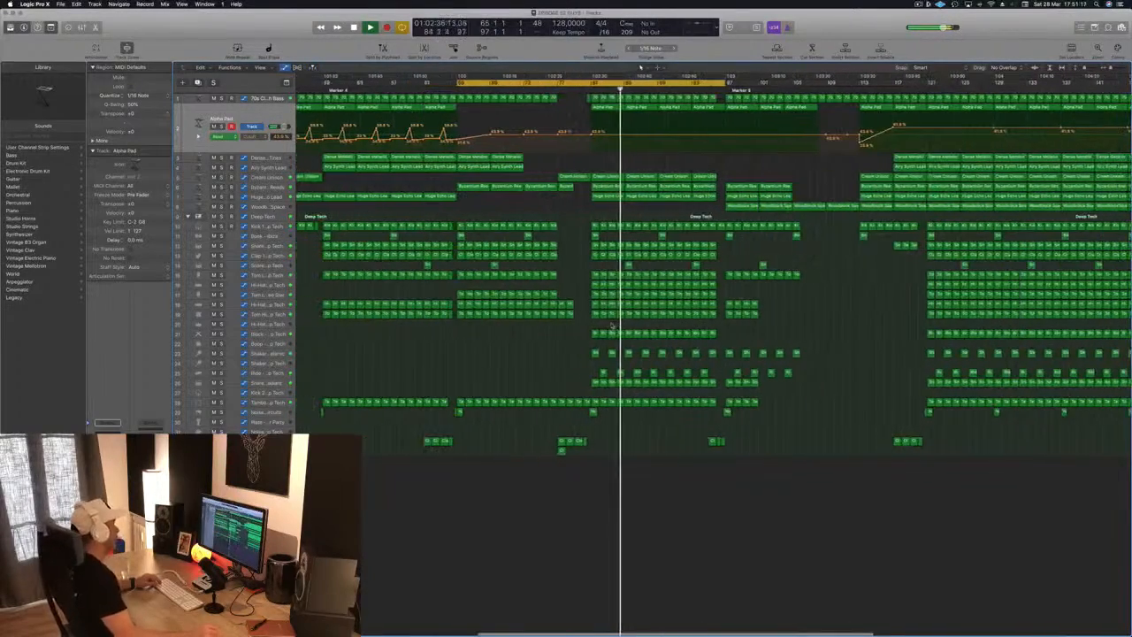
pyautogui.press('space')
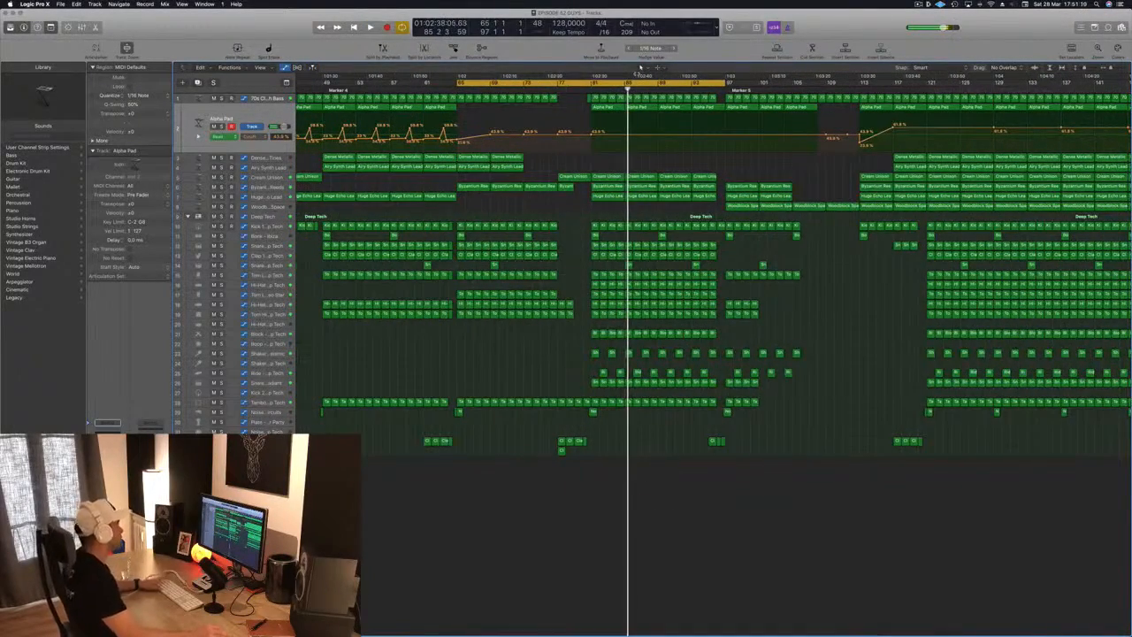
pyautogui.press('space')
pyautogui.scroll(-3, 636, 74)
pyautogui.press('space')
pyautogui.press('space')
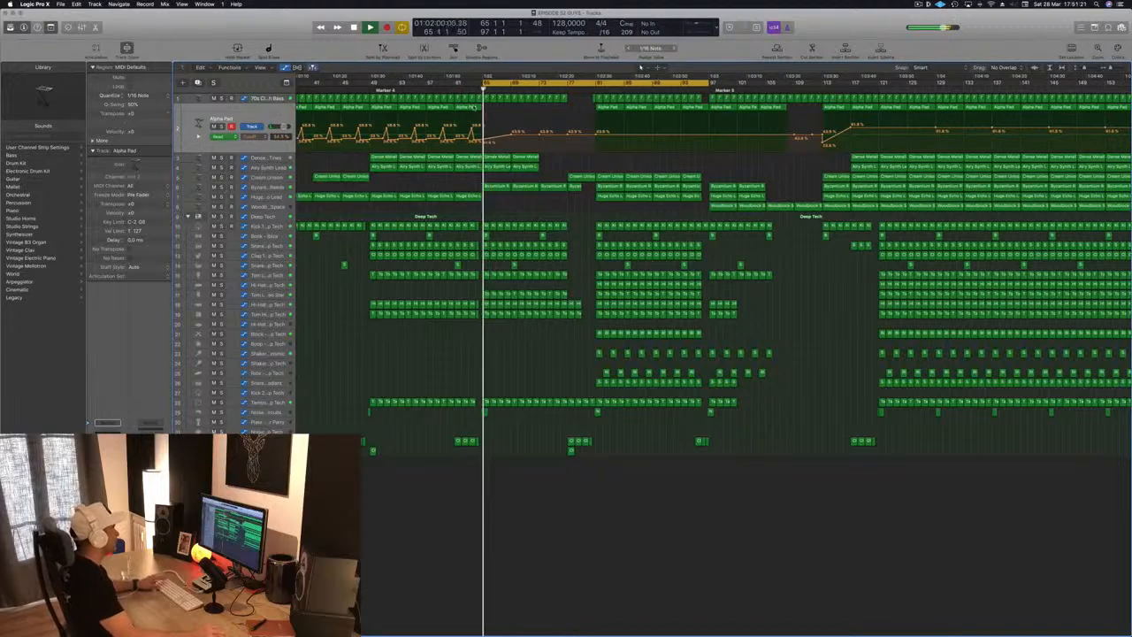
pyautogui.hscroll(1, 474, 99)
pyautogui.click(460, 89)
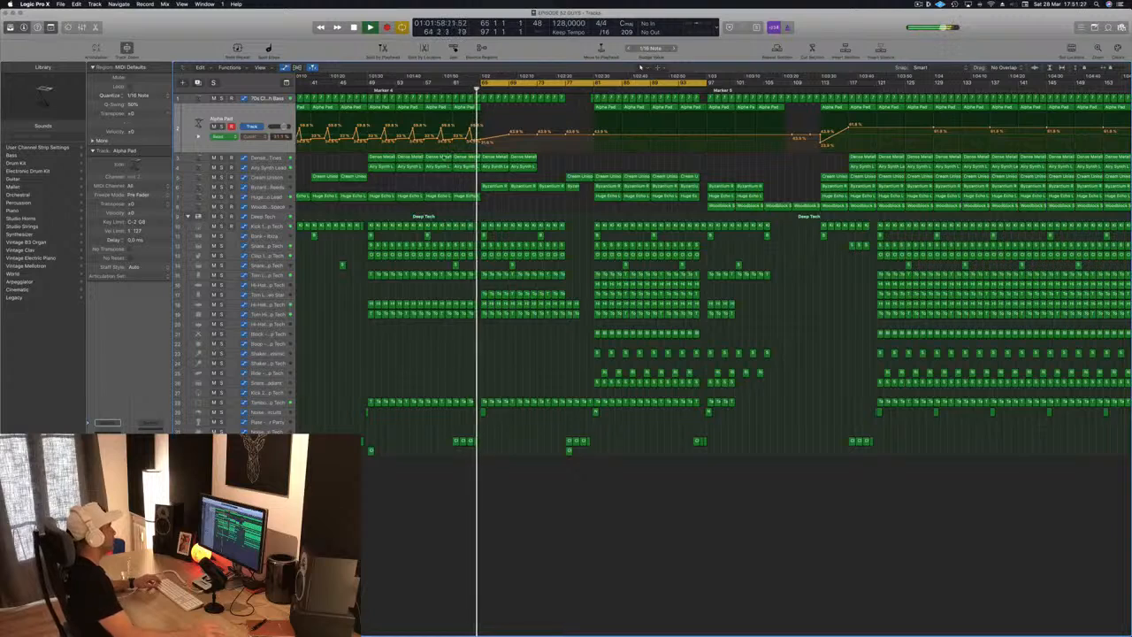
# Step: Select the Woodblock Space region at Marker 5, save the project and clear the region selection
pyautogui.hscroll(2, 418, 177)
pyautogui.press('super+Left')
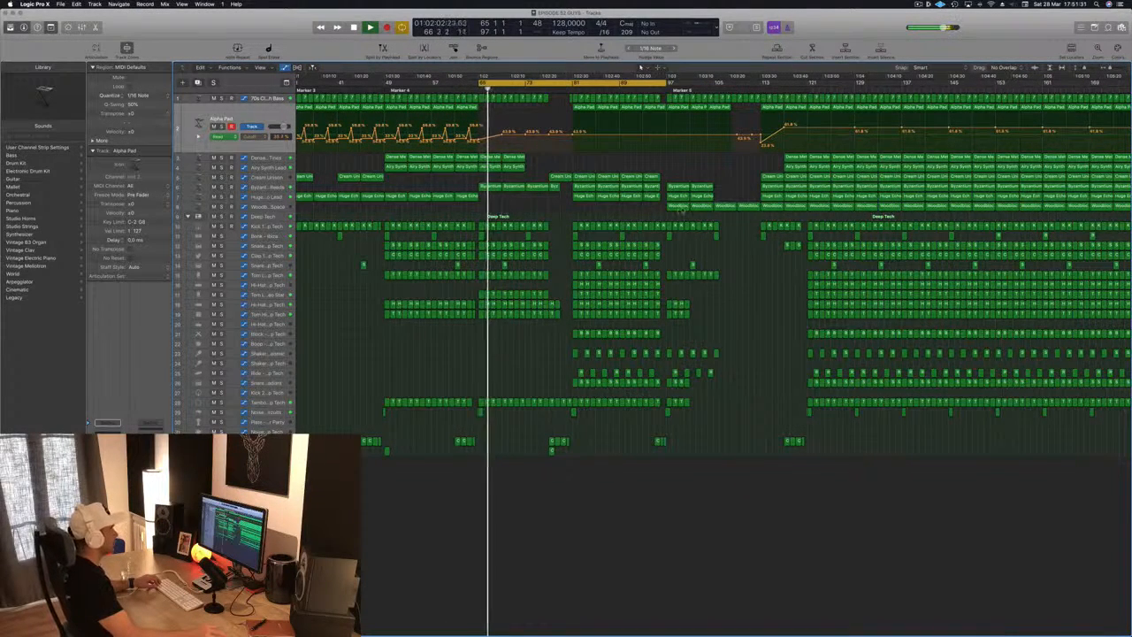
pyautogui.click(677, 205)
pyautogui.press('super+s')
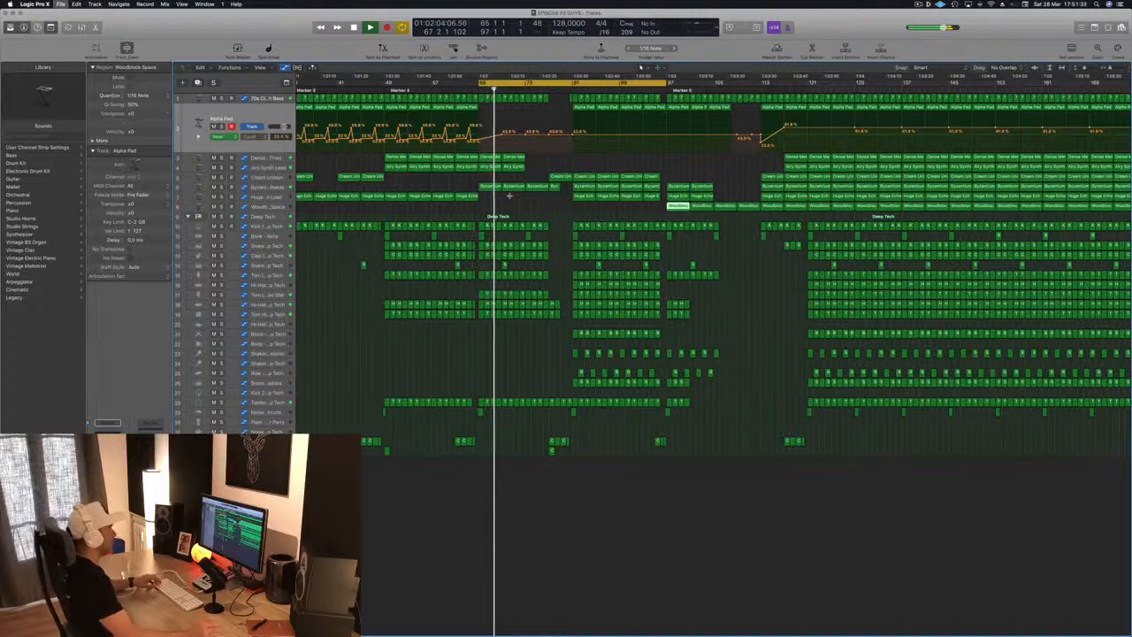
pyautogui.press('super+Left')
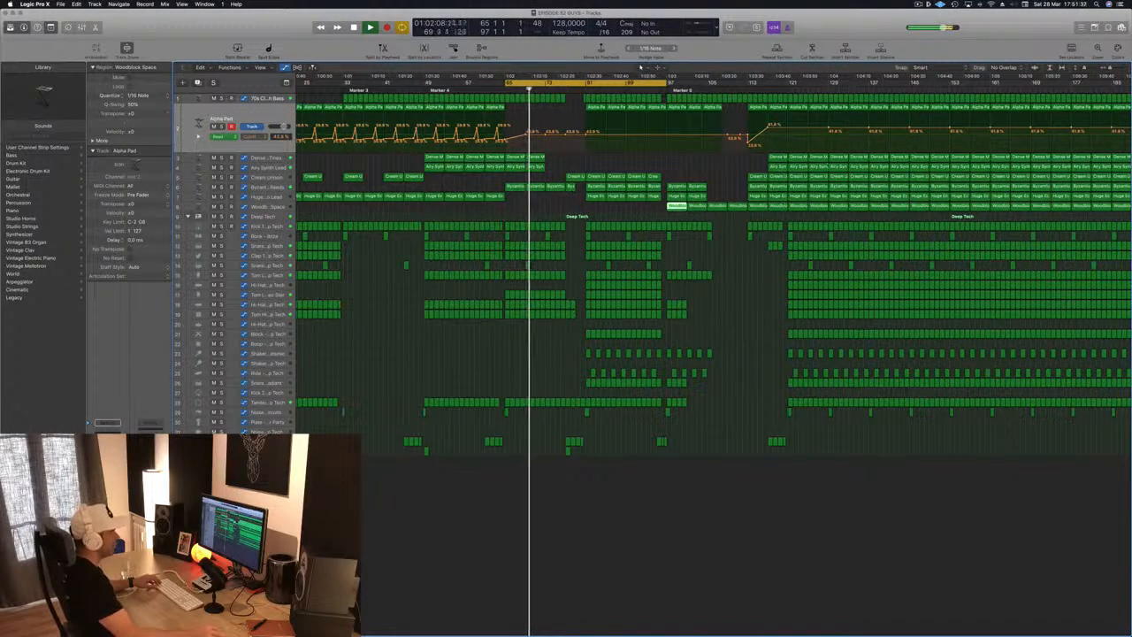
pyautogui.press('super+Left')
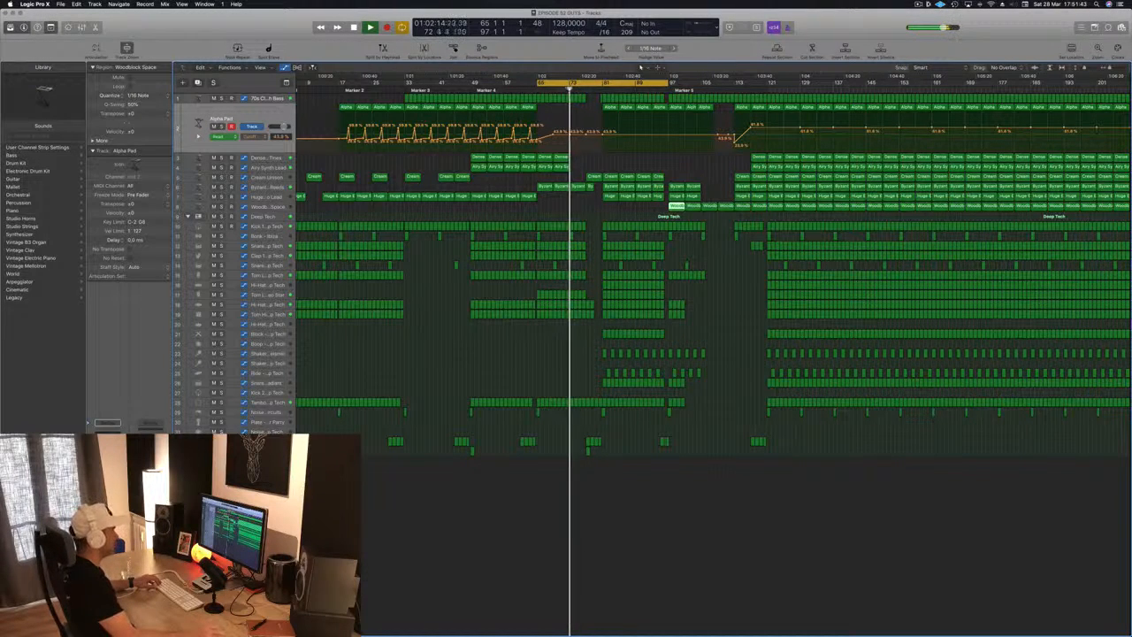
pyautogui.click(588, 212)
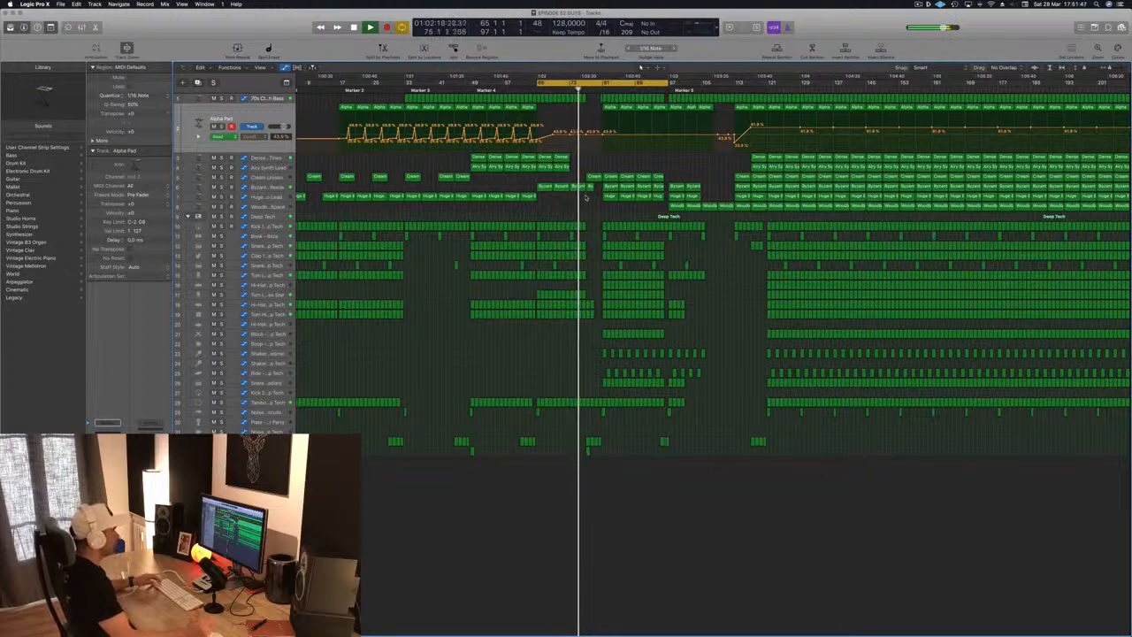
# Step: Remove the tambourine regions between bars 69 and 81
pyautogui.press('super+Right')
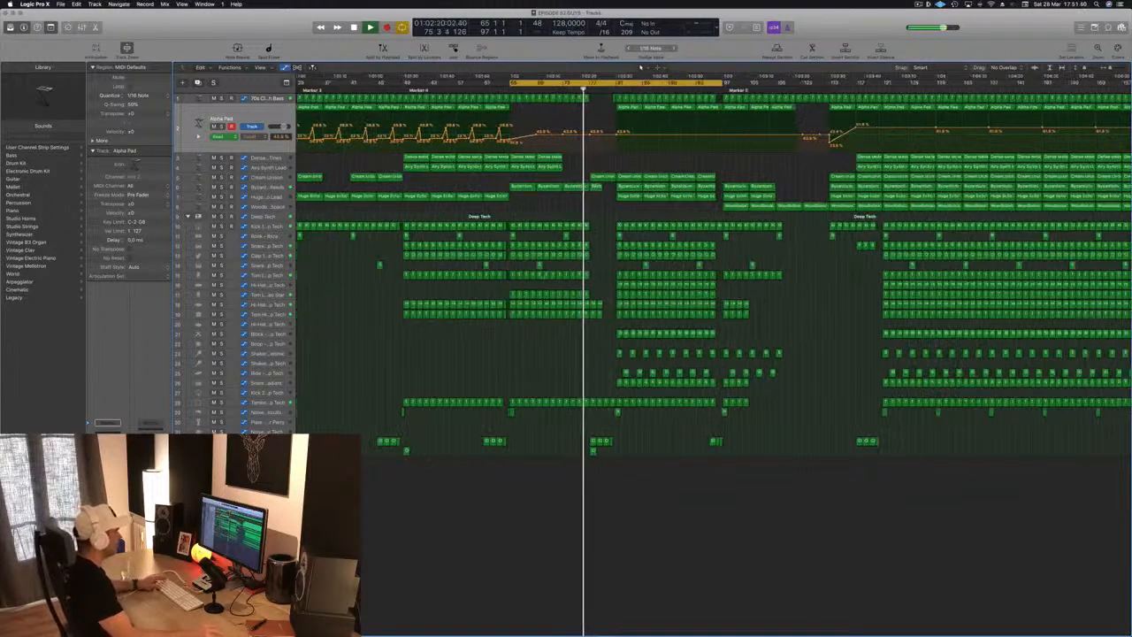
pyautogui.press('super+Right')
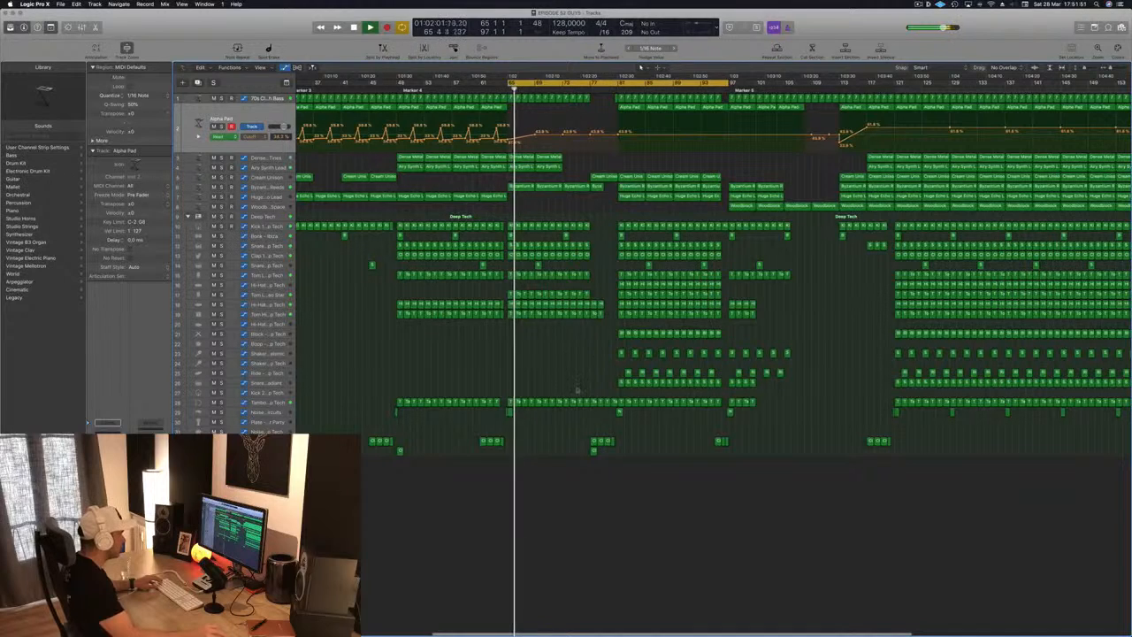
pyautogui.moveTo(589, 405); pyautogui.dragTo(561, 407)
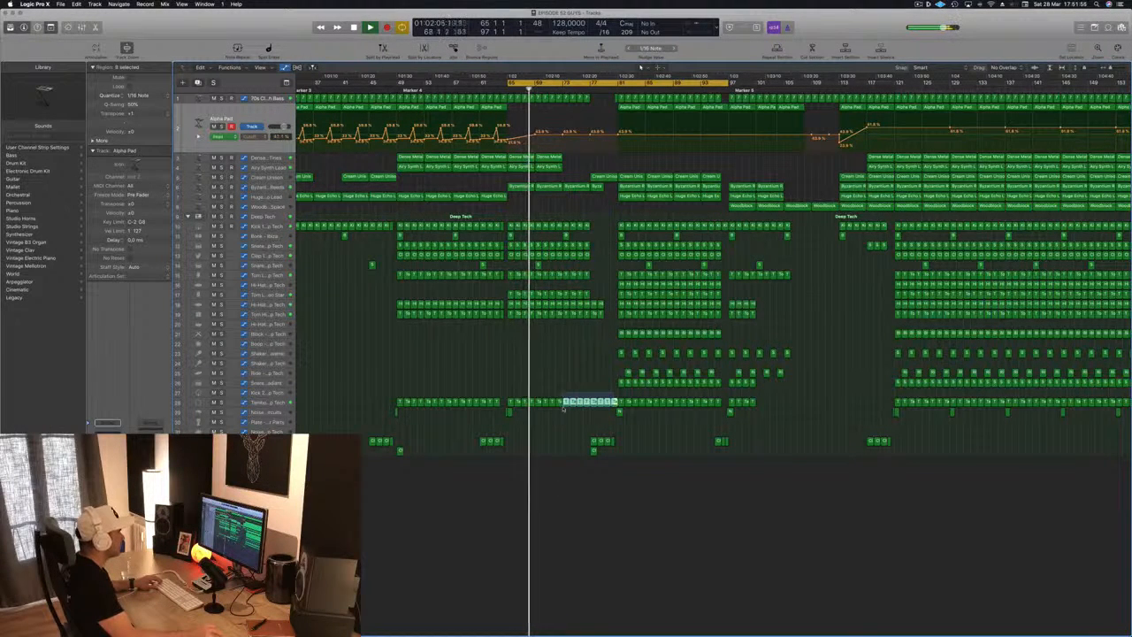
pyautogui.press('Delete')
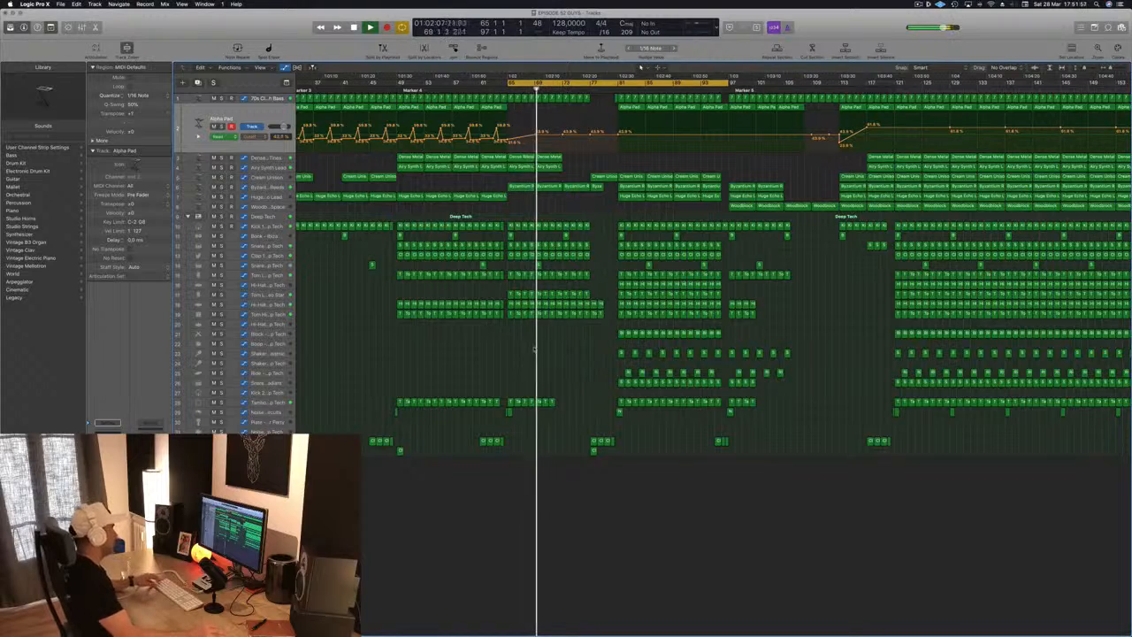
pyautogui.moveTo(568, 397); pyautogui.dragTo(536, 411)
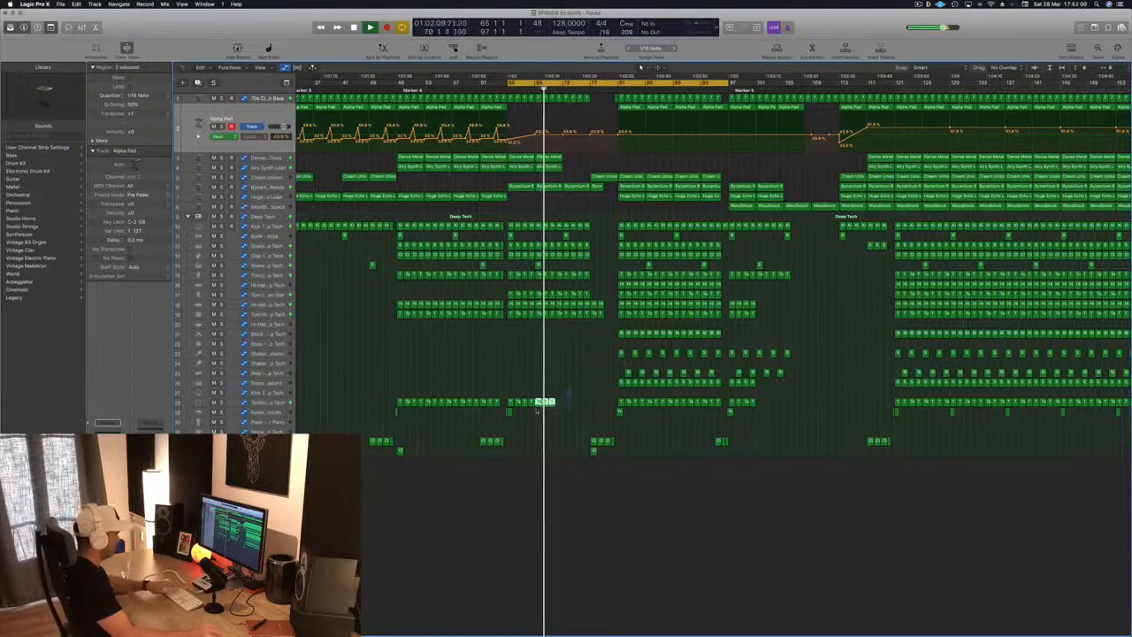
pyautogui.press('Delete')
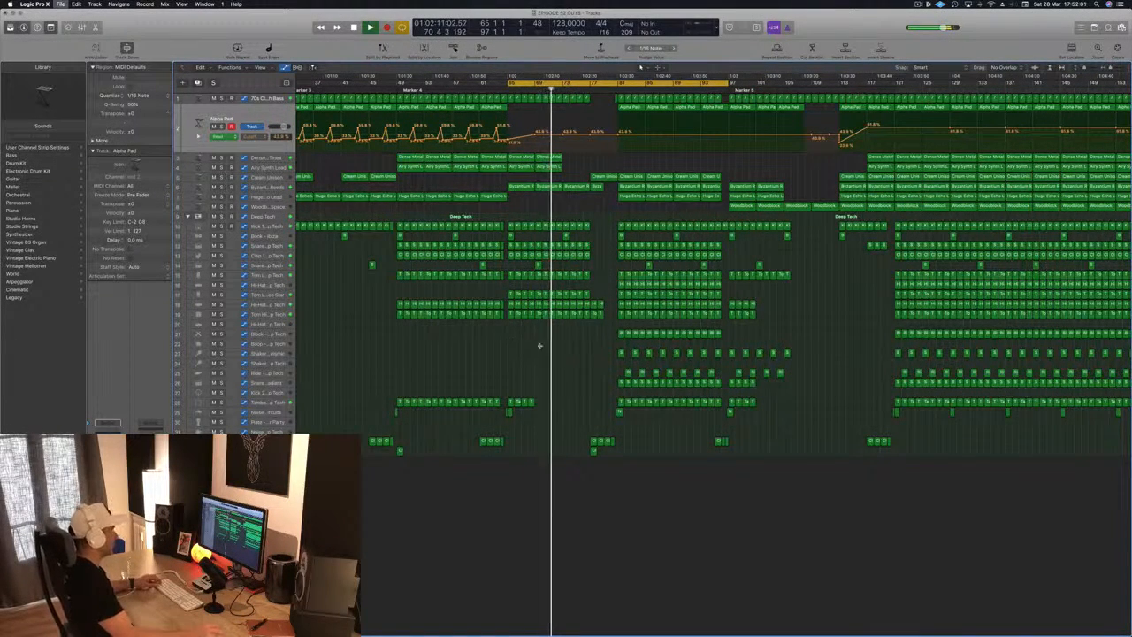
# Step: Delete the Tom Low - Video Star, hi-hat and high tom regions from bar 73 up to bar 81, and save the project
pyautogui.scroll(2, 593, 288)
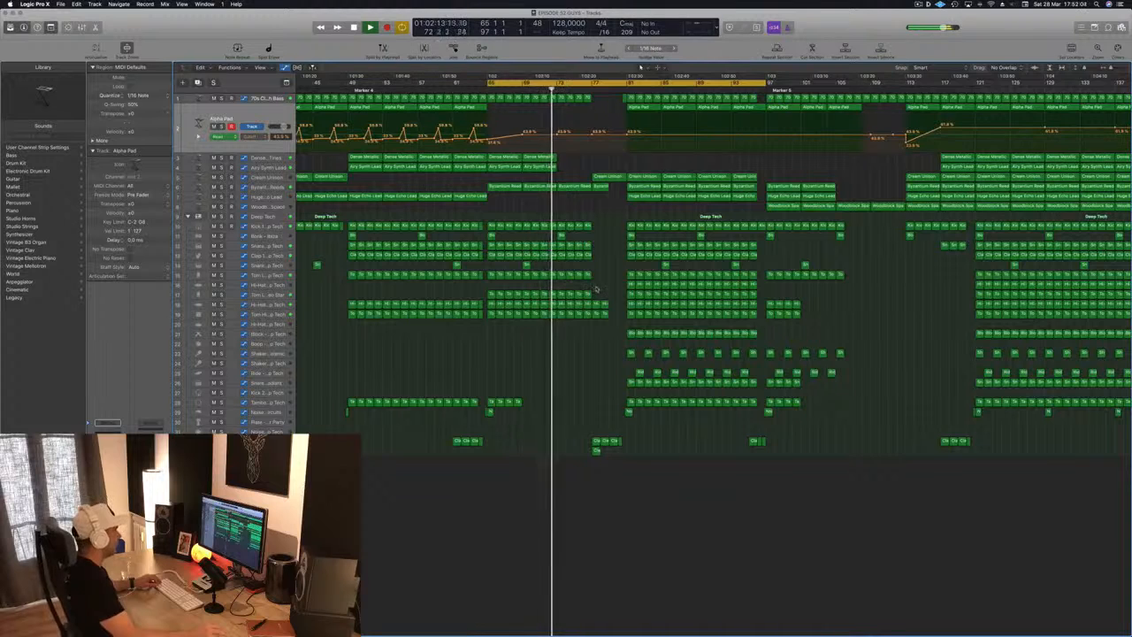
pyautogui.moveTo(591, 288); pyautogui.dragTo(607, 323)
pyautogui.press('Delete')
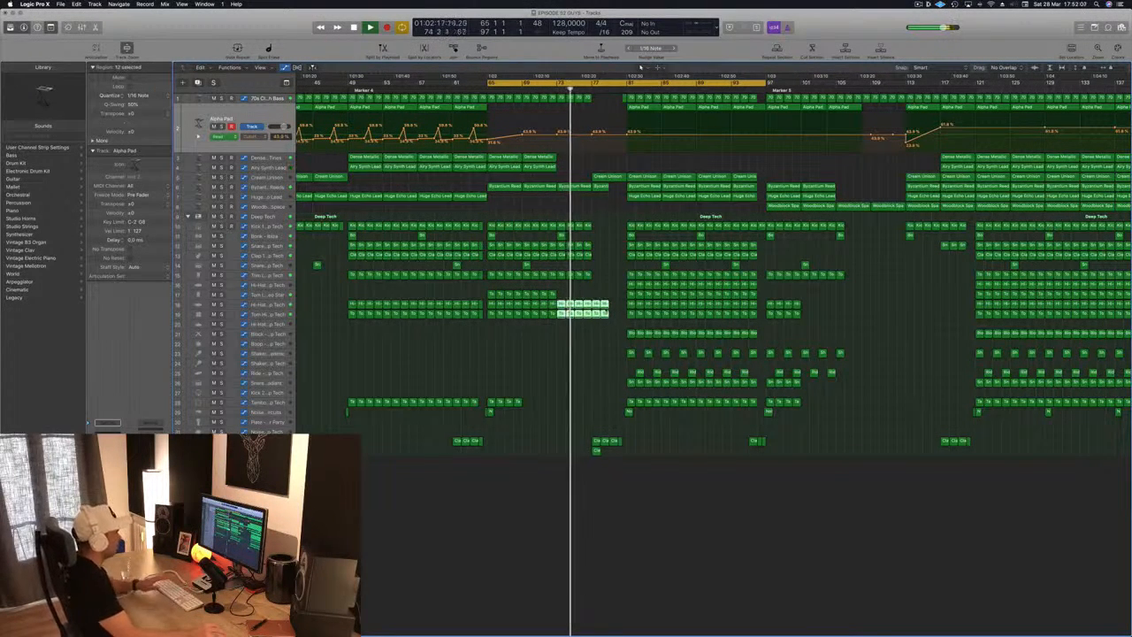
pyautogui.press('Delete')
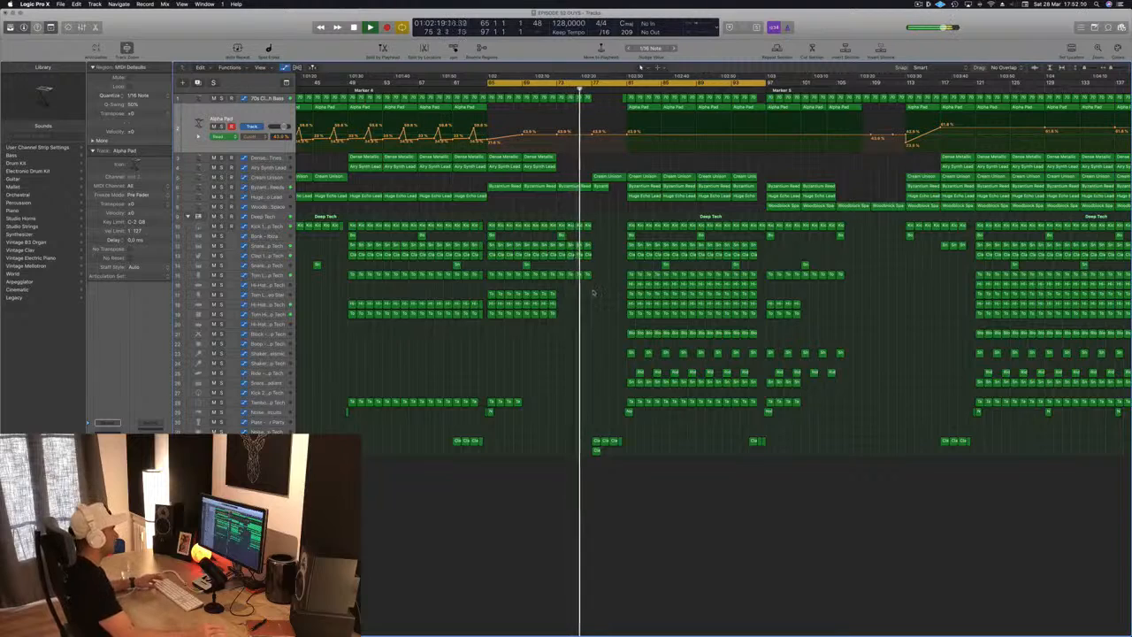
pyautogui.press('super+s')
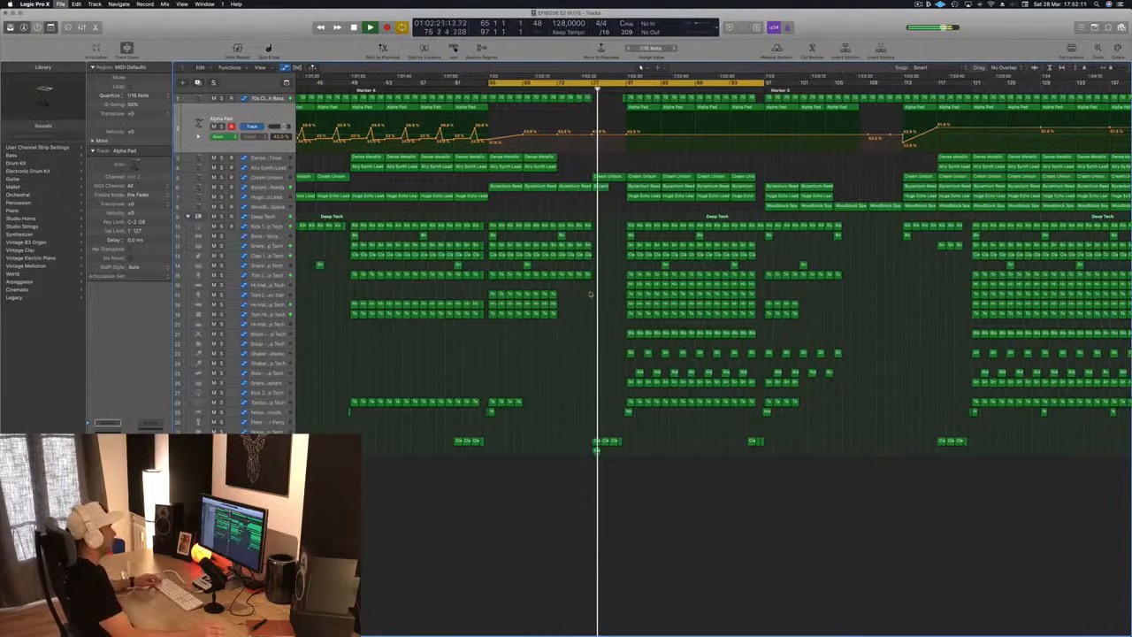
# Step: Replay briefly from bar 65, stop playback, and create a new track with duplicate settings from Huge Echo Lead
pyautogui.press('super+Left')
pyautogui.press('super+Left')
pyautogui.press('space')
pyautogui.press('space')
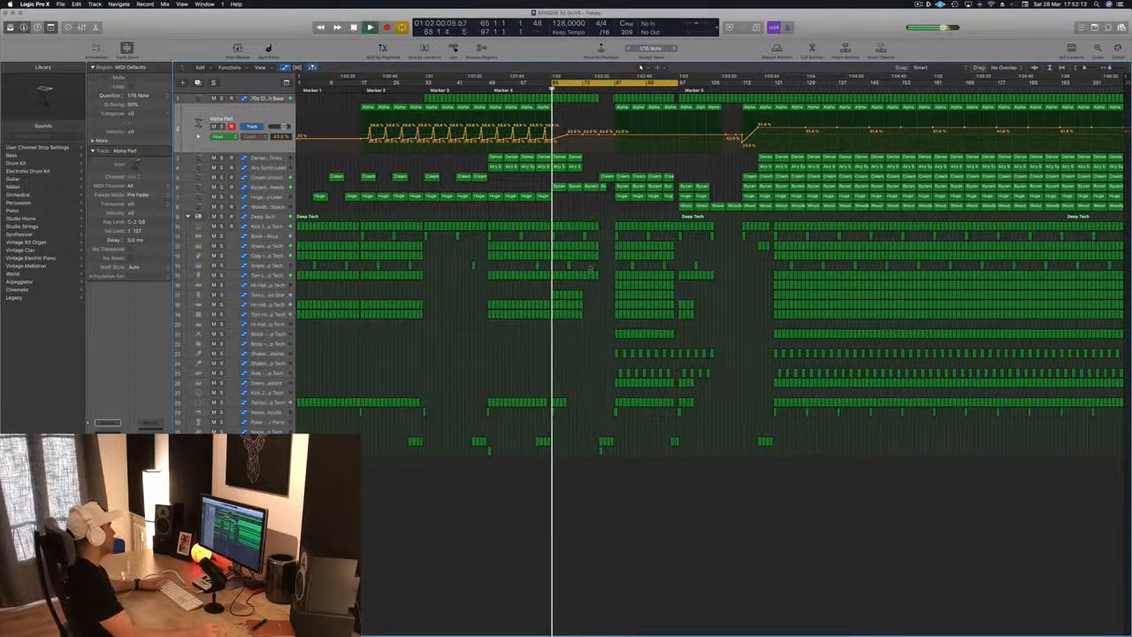
pyautogui.press('space')
pyautogui.click(264, 196)
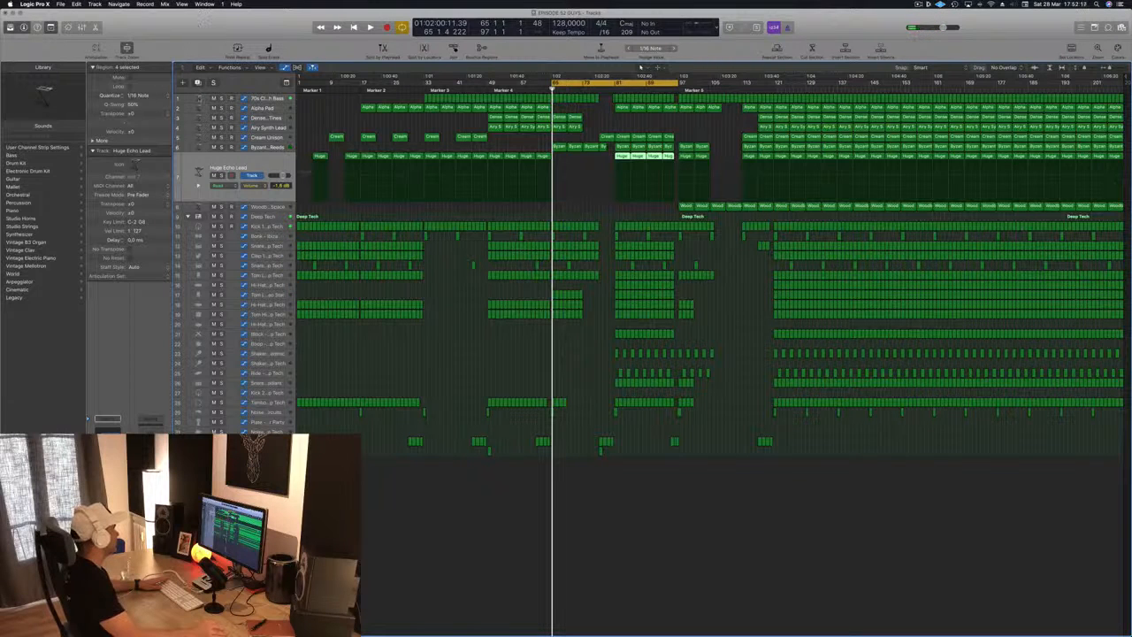
pyautogui.press('super+d')
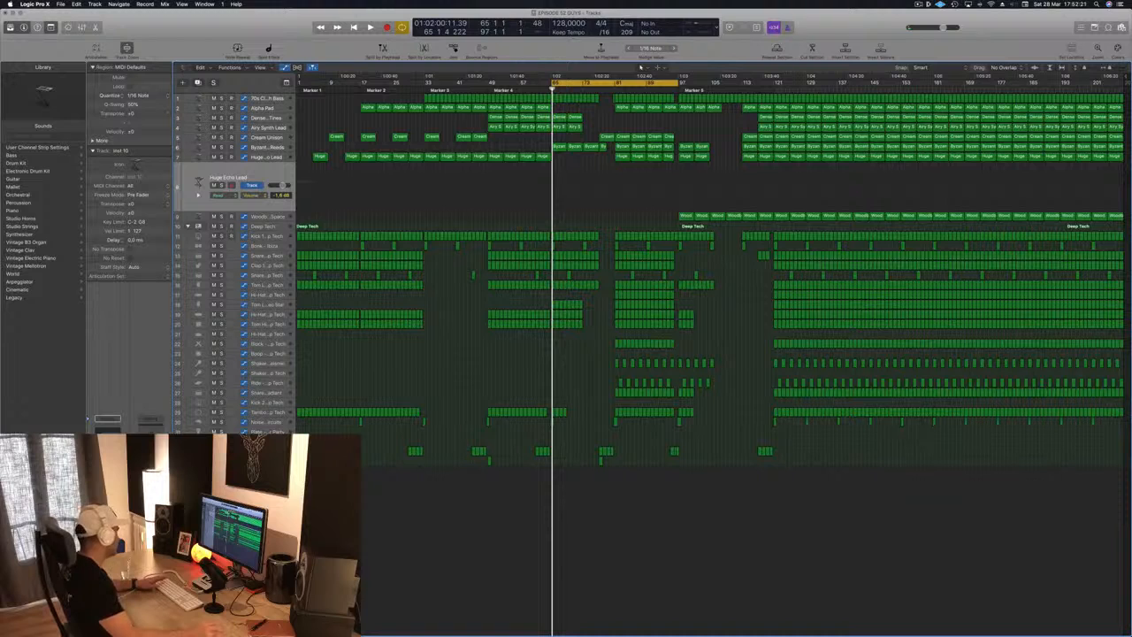
# Step: Replace the new track's channel strip setting with the Mega Saw Riser With noise sound
pyautogui.click(107, 419)
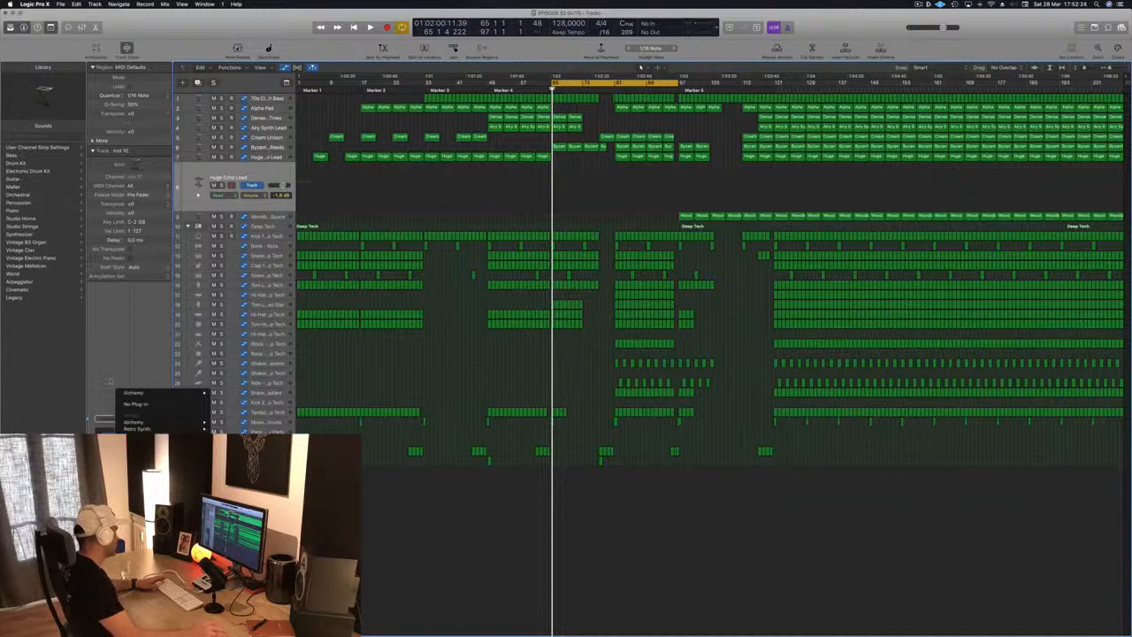
pyautogui.click(109, 419)
pyautogui.click(113, 420)
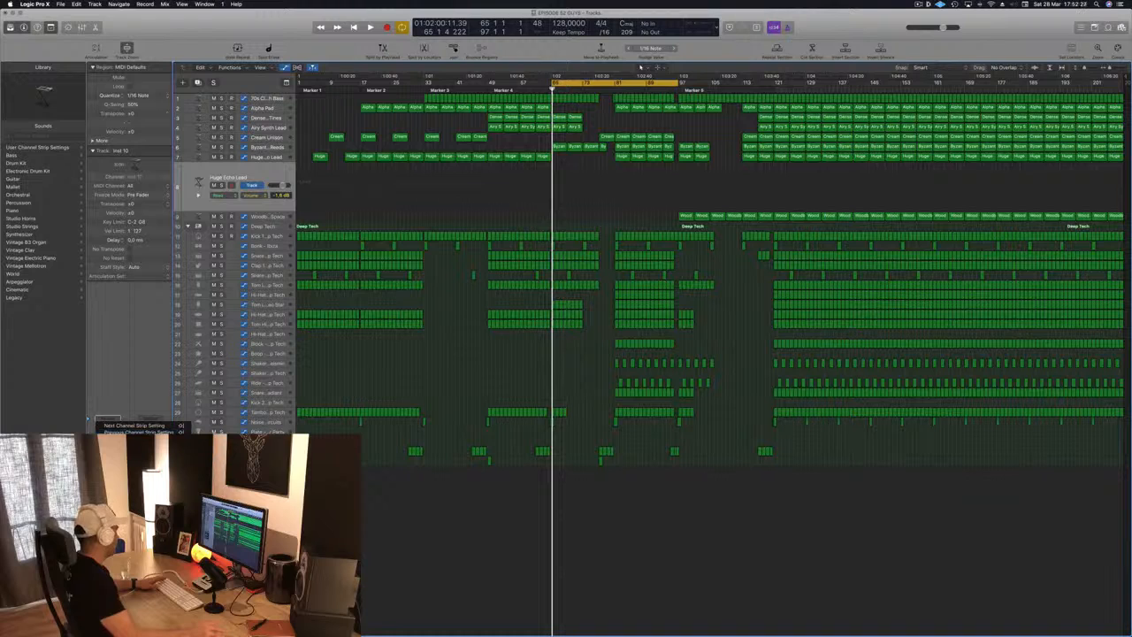
pyautogui.click(394, 91)
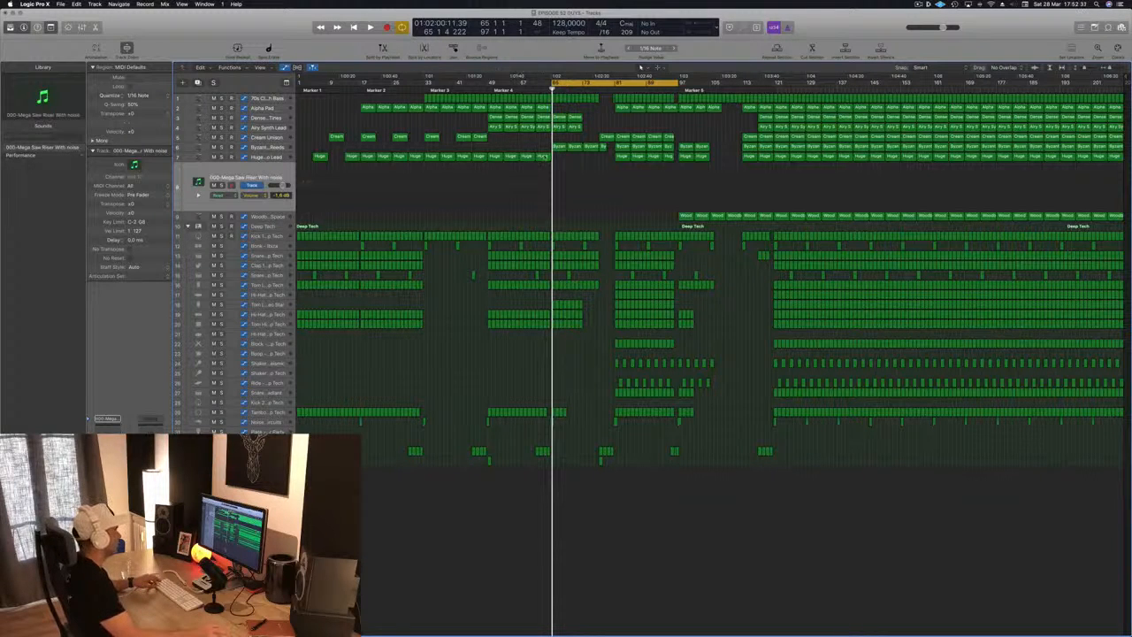
# Step: Copy a Huge Echo Lead region to bar 65 on the riser track and reduce it to one note sustained to bar 69
pyautogui.moveTo(549, 165)
pyautogui.mouseDown()
pyautogui.moveTo(559, 184)
pyautogui.moveTo(560, 174)
pyautogui.mouseUp()
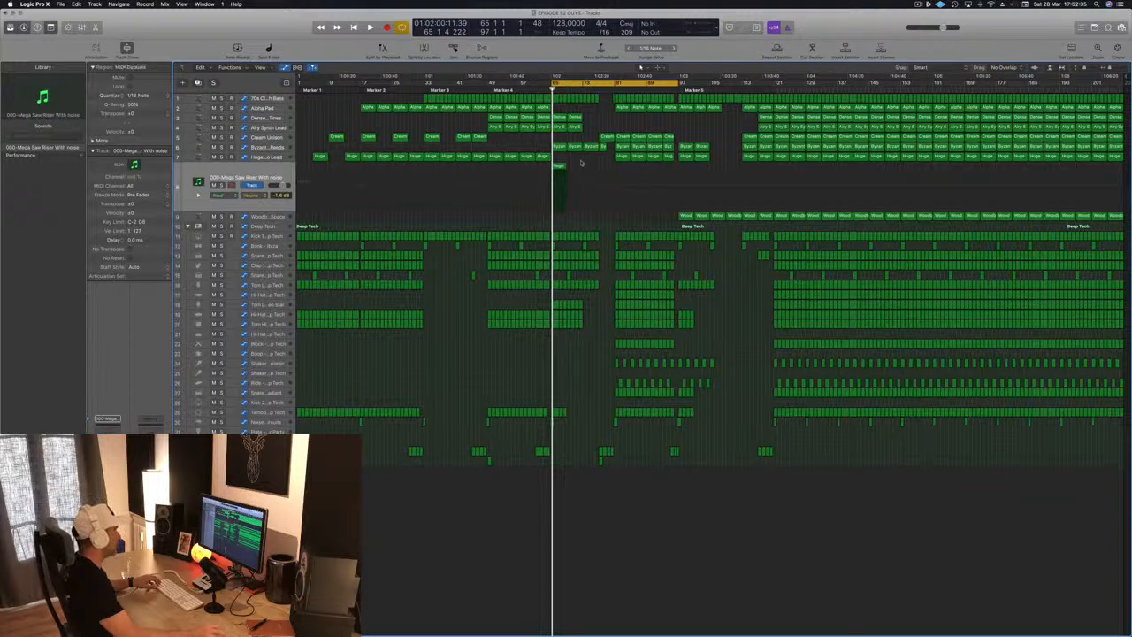
pyautogui.press('p')
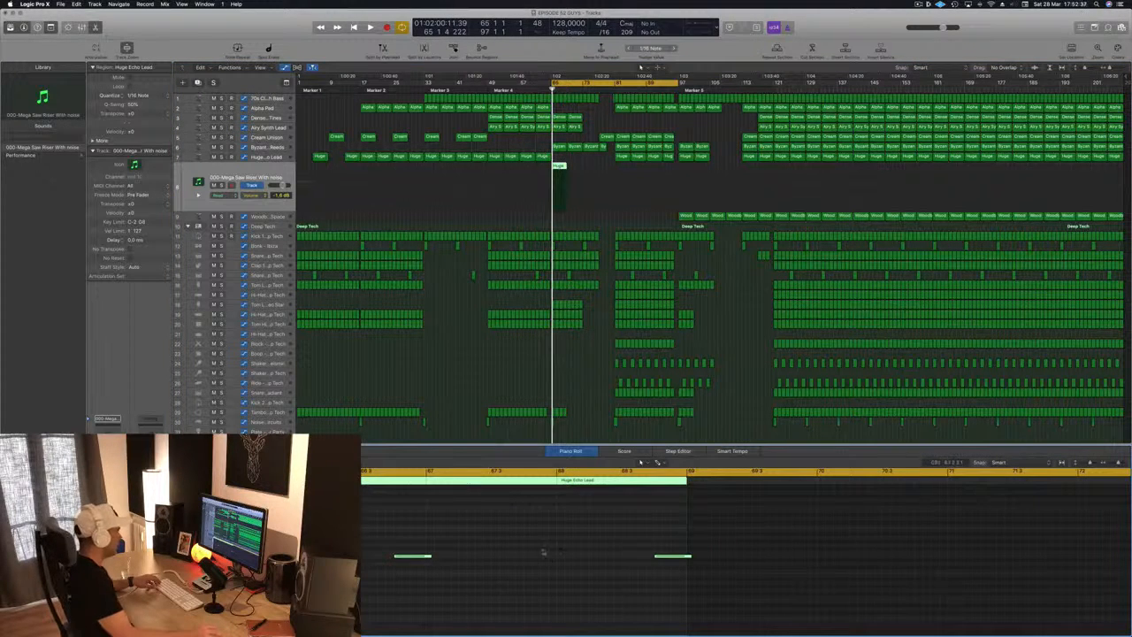
pyautogui.moveTo(603, 543); pyautogui.dragTo(733, 594)
pyautogui.hscroll(-4, 531, 552)
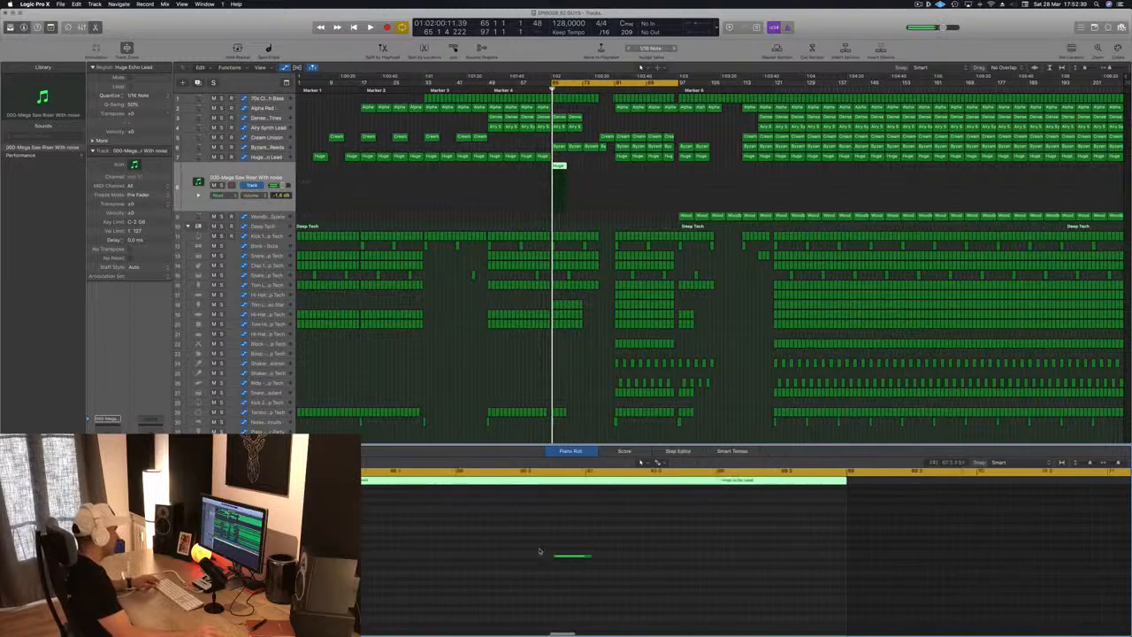
pyautogui.hscroll(-3, 543, 550)
pyautogui.moveTo(521, 558); pyautogui.dragTo(716, 557)
# Step: Lower the Mega Saw Riser track's volume to -13.2 dB and audition it briefly from bar 65
pyautogui.click(249, 172)
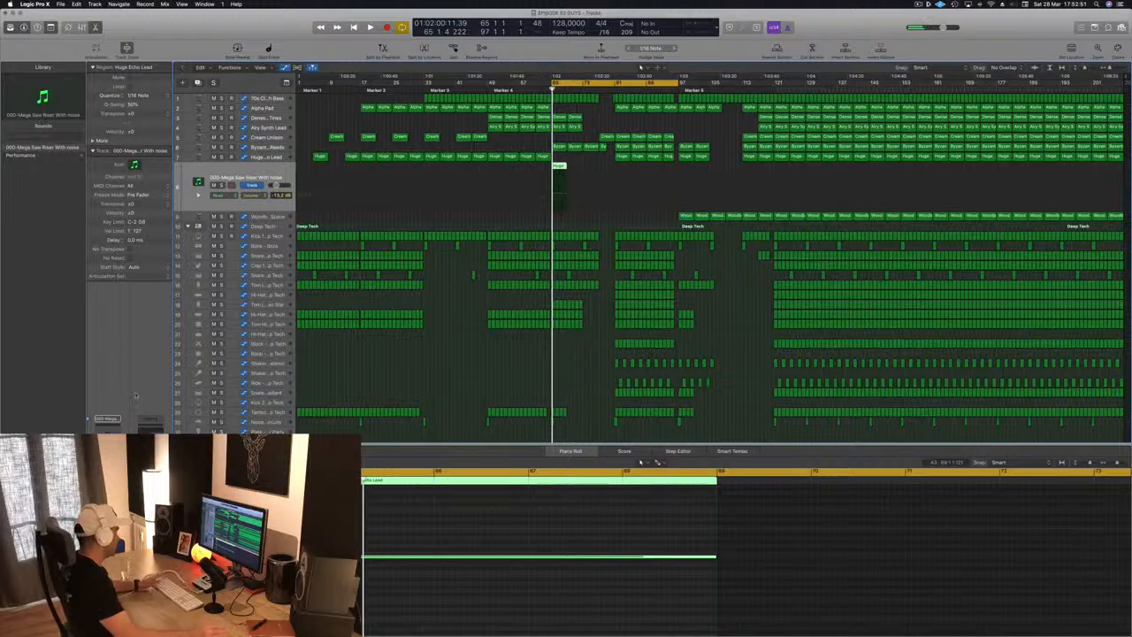
pyautogui.press('space')
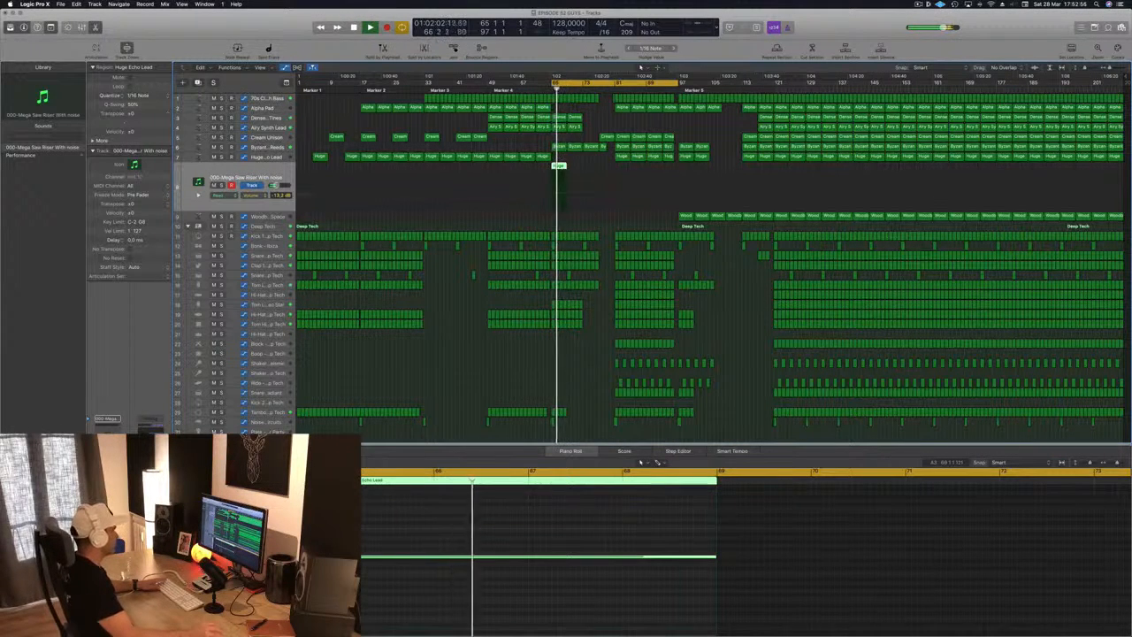
pyautogui.press('space')
# Step: Extend the riser region to bar 81 and lengthen its single note to nearly the region's end
pyautogui.moveTo(564, 166); pyautogui.dragTo(613, 168)
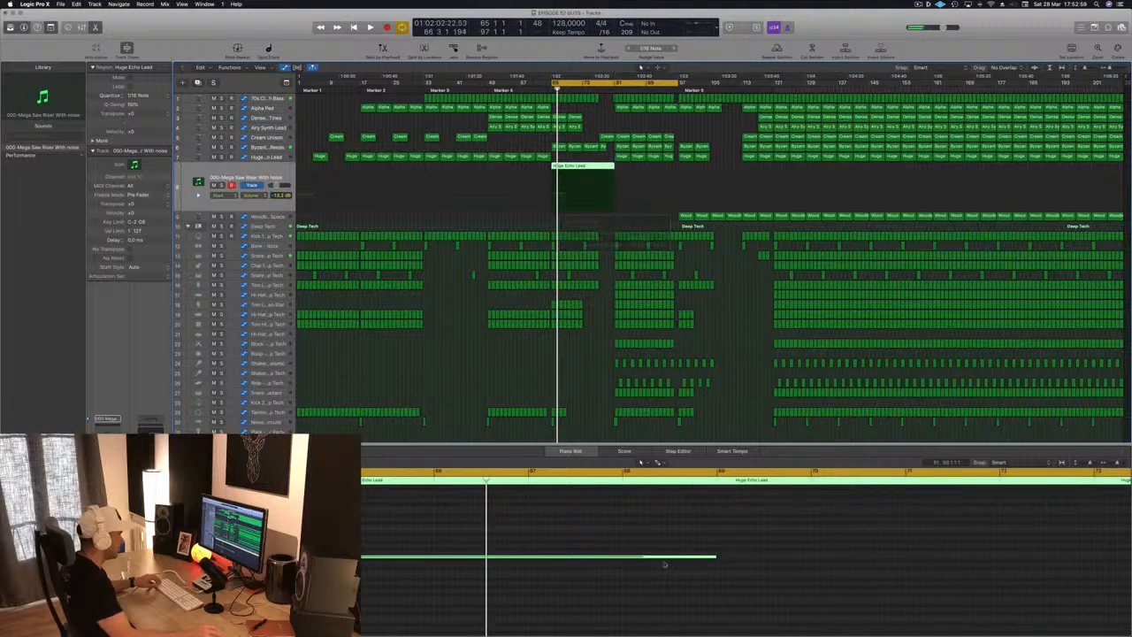
pyautogui.keyDown('ctrl'); pyautogui.keyDown('alt'); pyautogui.click(745, 552); pyautogui.keyUp('alt'); pyautogui.keyUp('ctrl')
pyautogui.moveTo(548, 556); pyautogui.dragTo(864, 556)
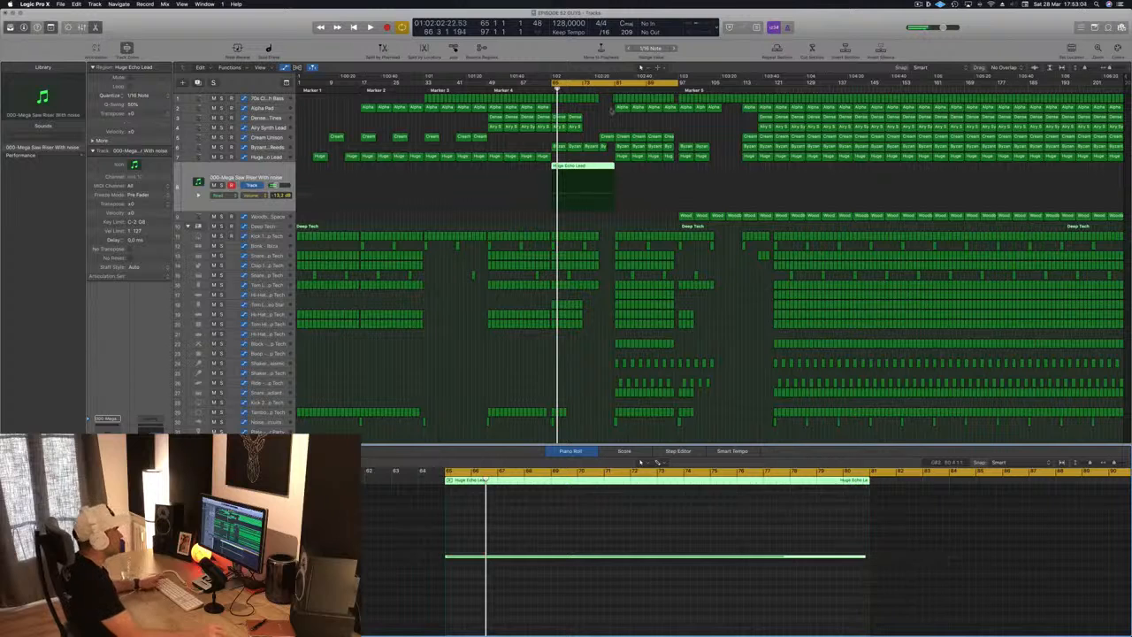
# Step: During playback, set the side chain of the riser track's Compressor to Bus 13 and close the plug-in window
pyautogui.press('space')
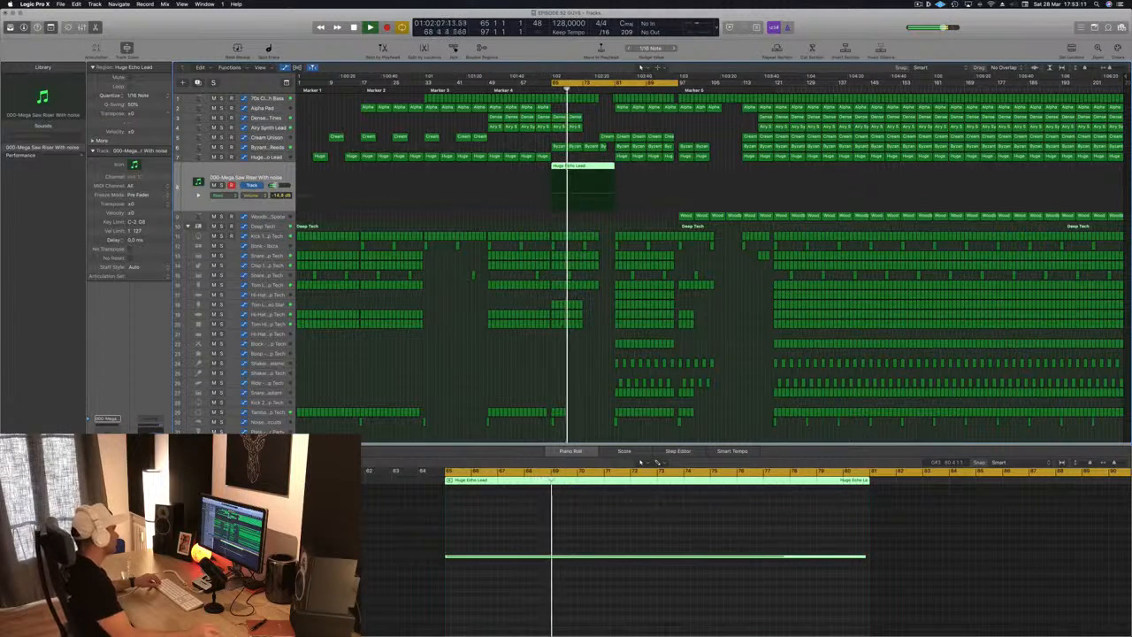
pyautogui.press('v')
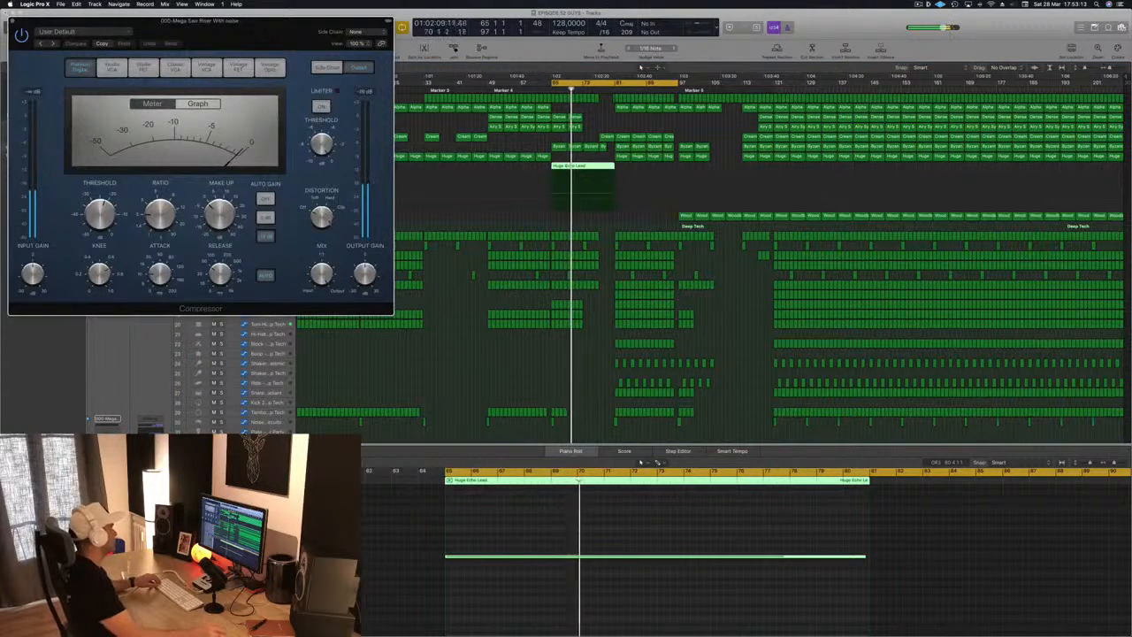
pyautogui.click(363, 32)
pyautogui.moveTo(364, 58)
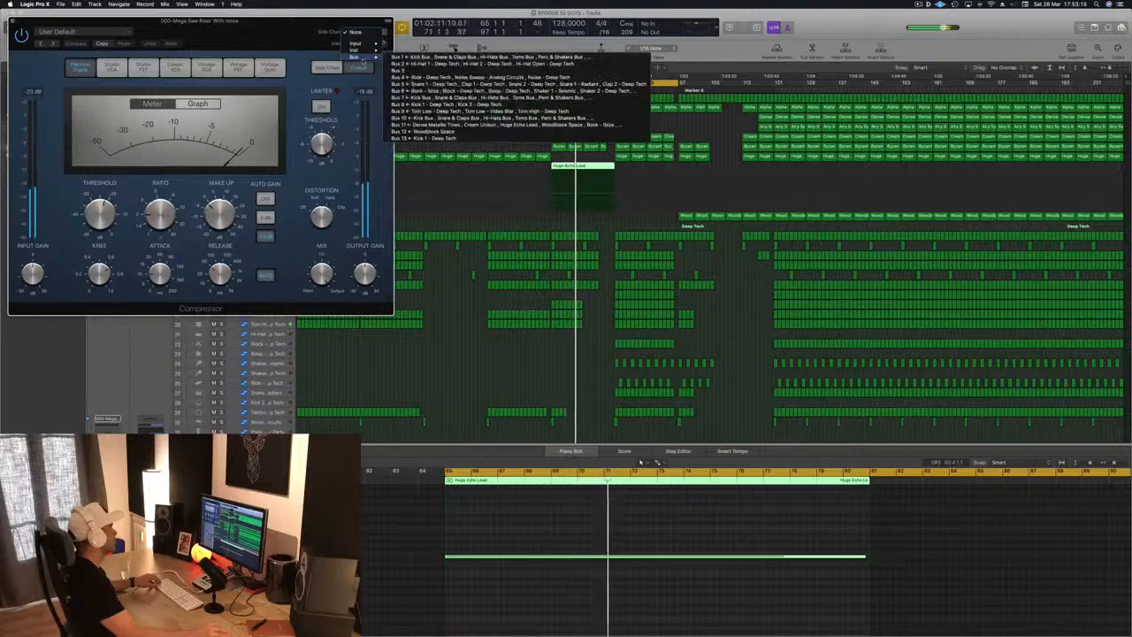
pyautogui.click(420, 138)
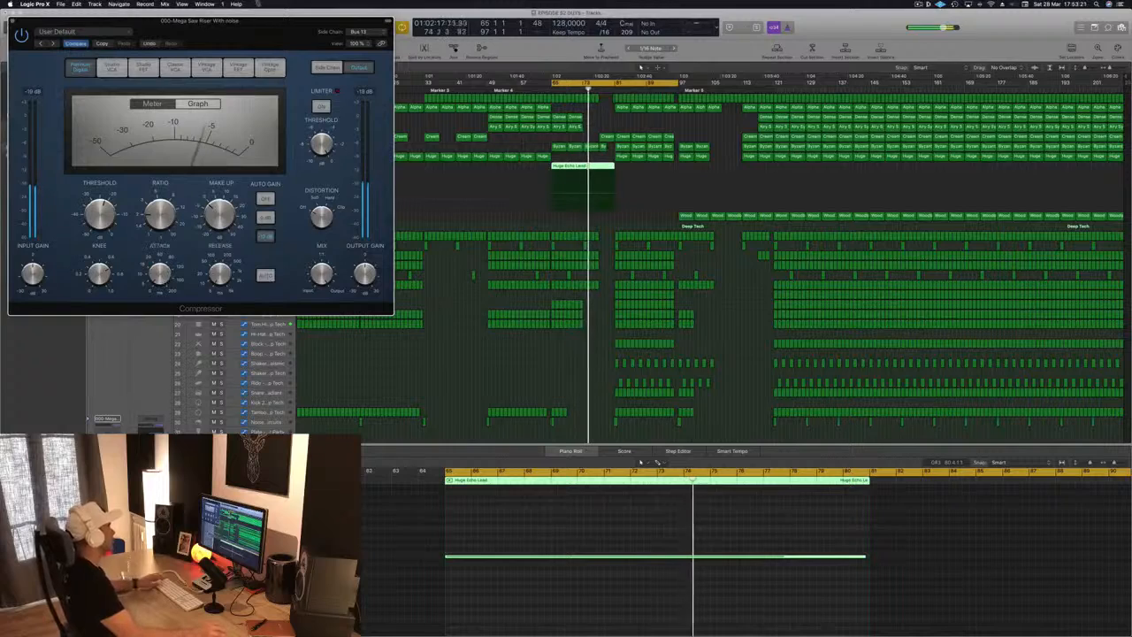
pyautogui.moveTo(244, 31); pyautogui.dragTo(440, 84)
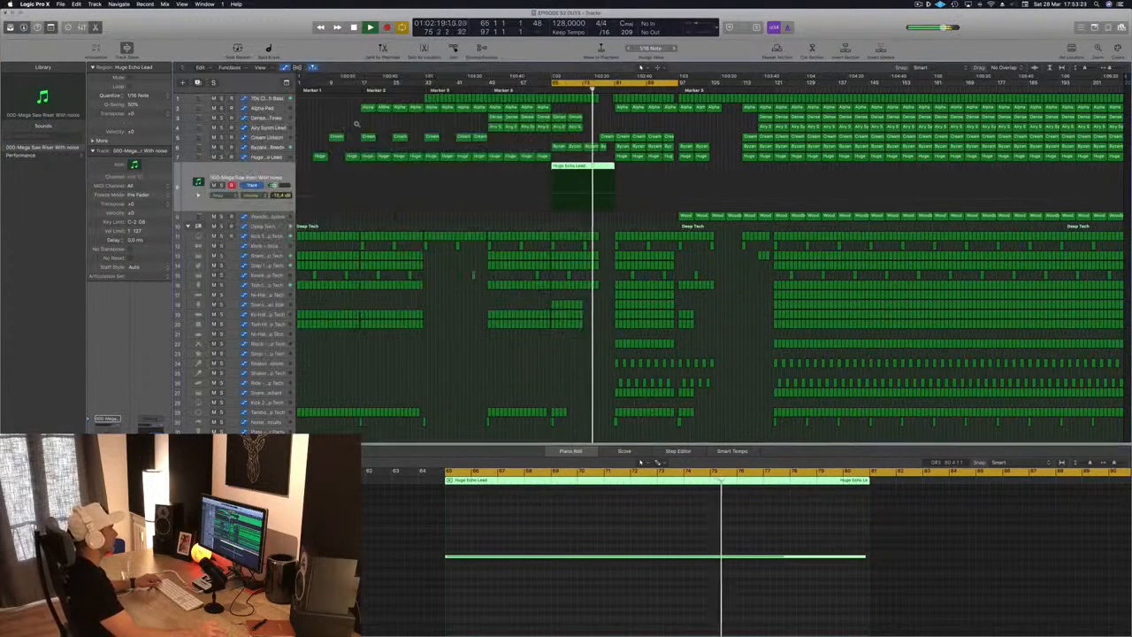
pyautogui.press('super+w')
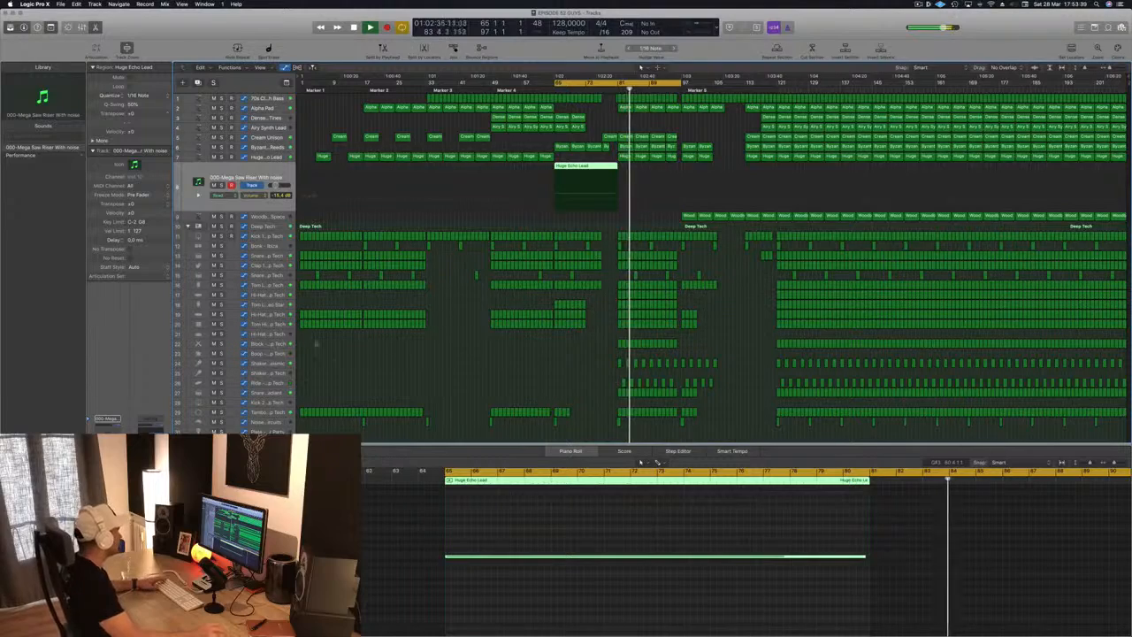
# Step: Compare the mix with the Block - Deep Tech track muted and unmuted during playback
pyautogui.click(256, 343)
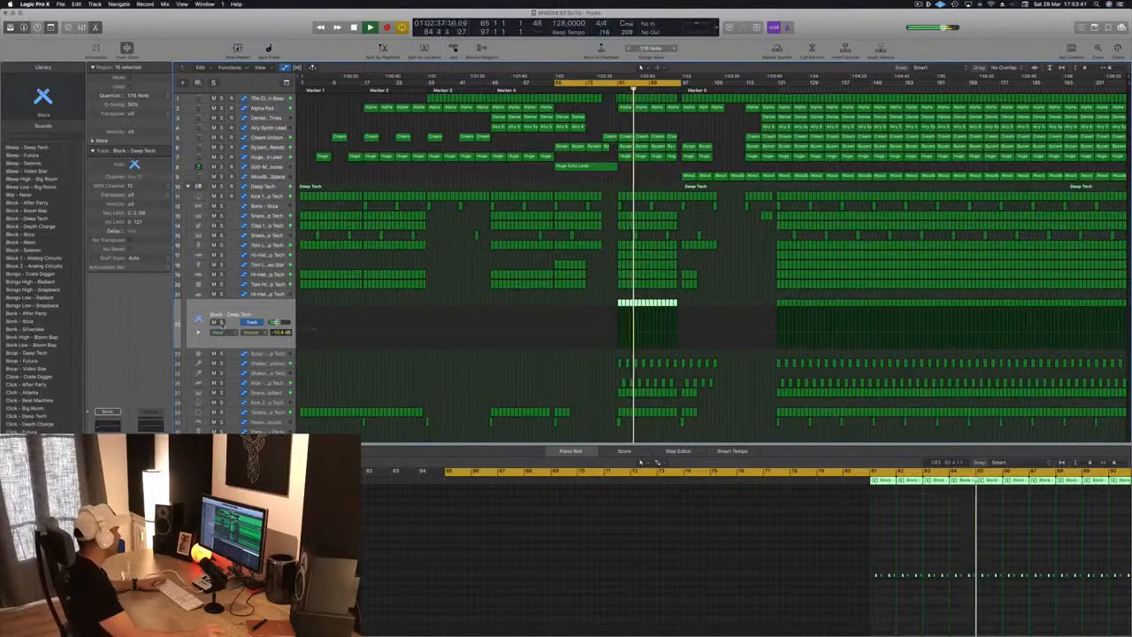
pyautogui.click(222, 322)
pyautogui.click(214, 322)
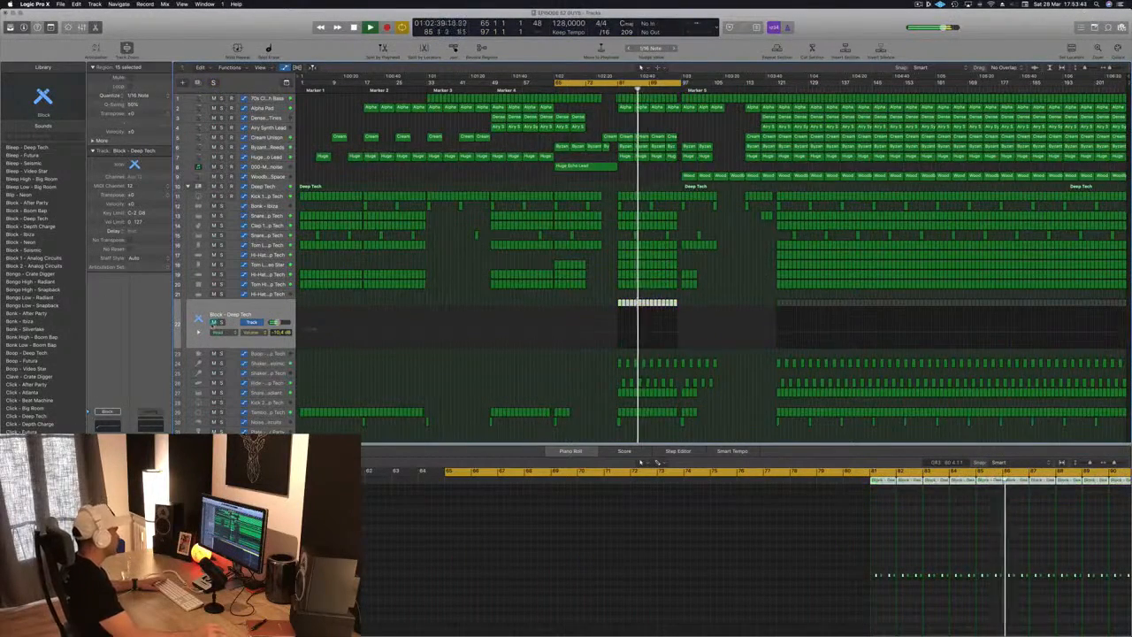
pyautogui.click(214, 322)
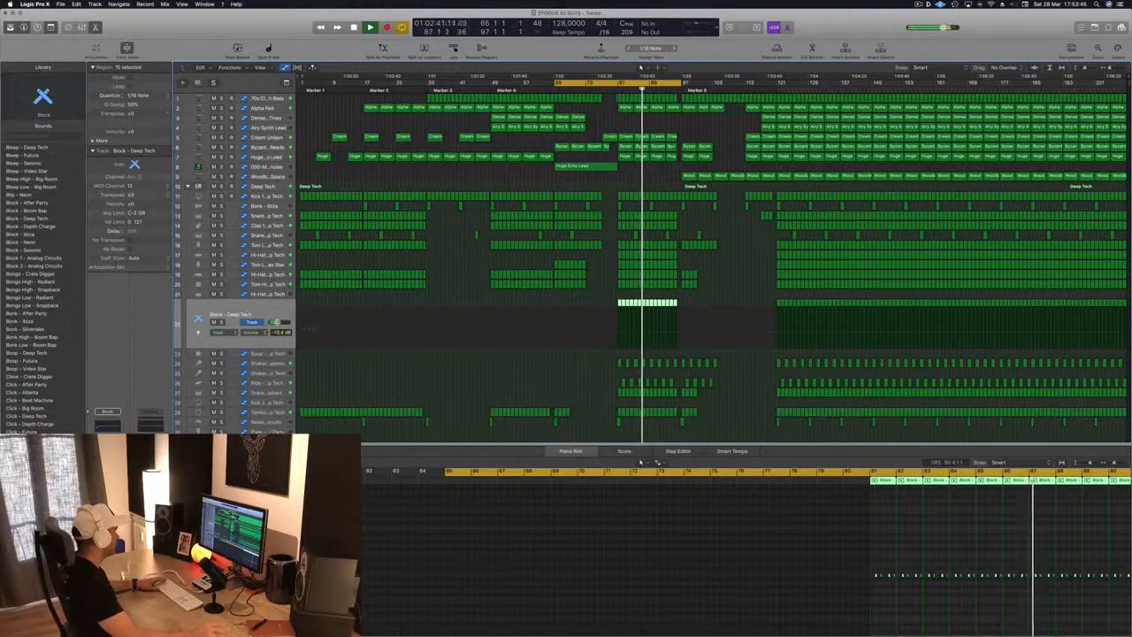
# Step: Show the Block - Deep Tech track's Stereo Delay and set the right delay to a 1/8 triplet with 0.33% deviation during playback
pyautogui.press('v')
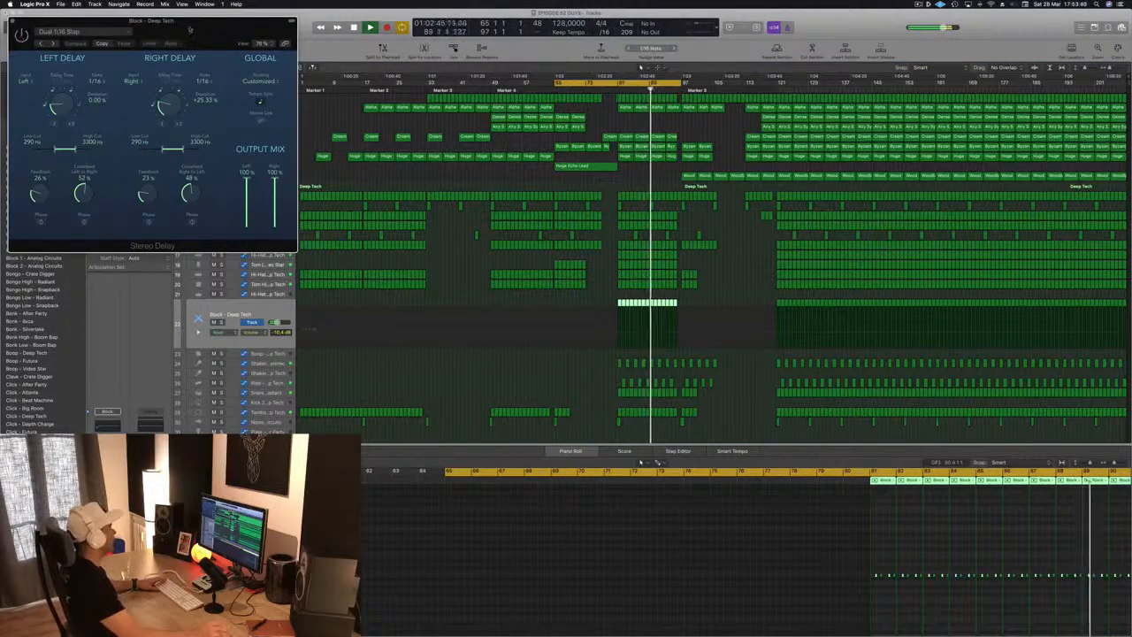
pyautogui.moveTo(189, 28); pyautogui.dragTo(389, 83)
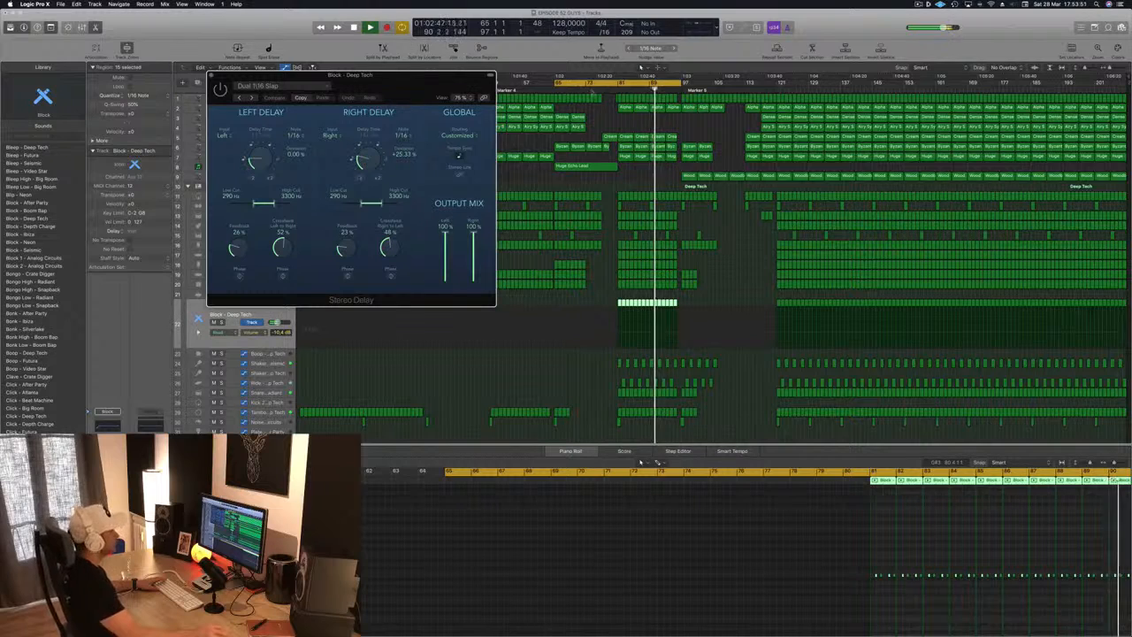
pyautogui.click(617, 85)
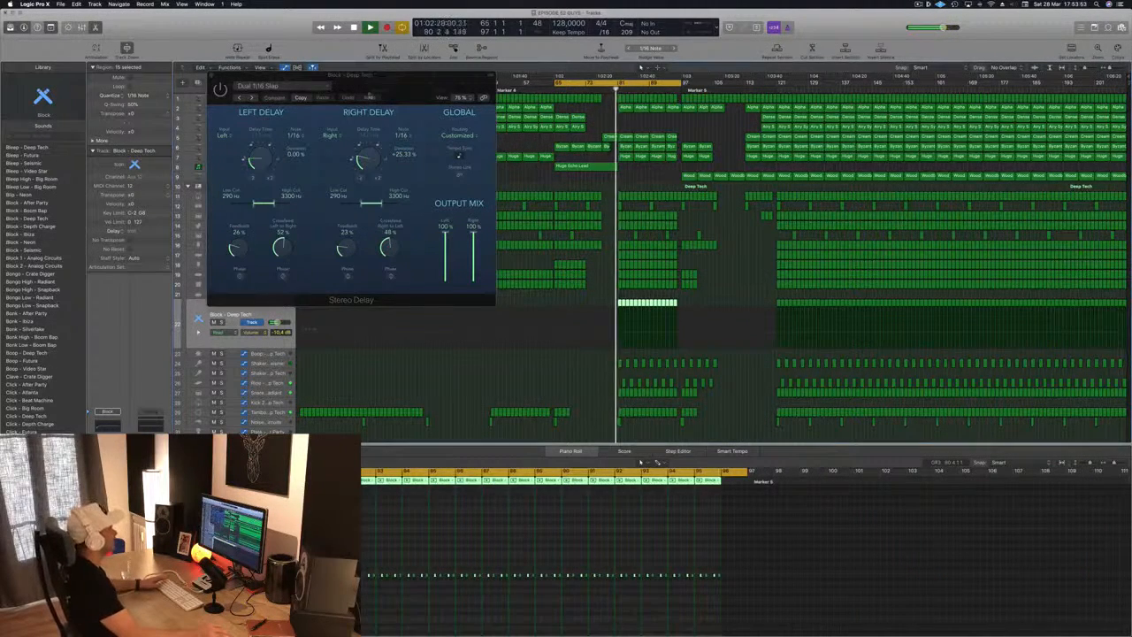
pyautogui.moveTo(380, 82); pyautogui.dragTo(337, 103)
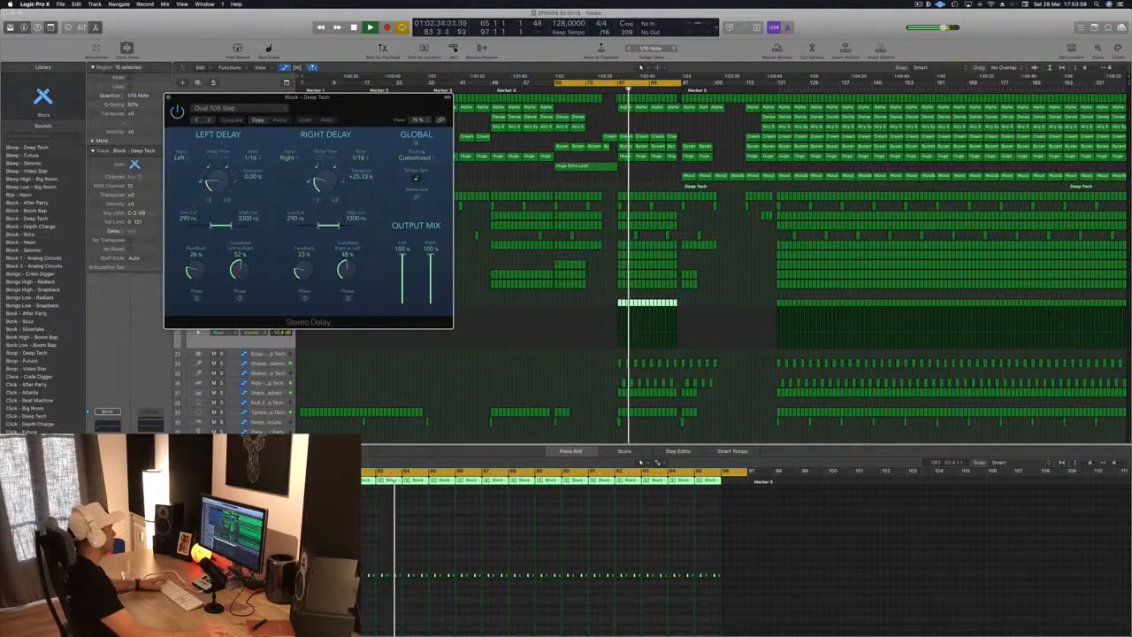
pyautogui.moveTo(368, 107); pyautogui.dragTo(586, 149)
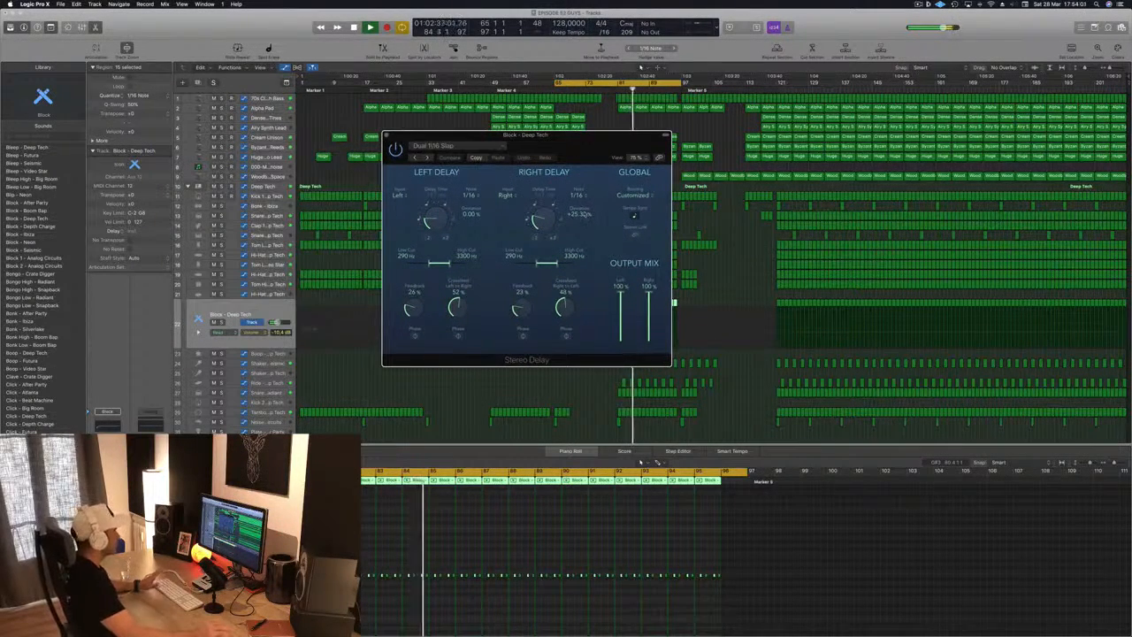
pyautogui.moveTo(537, 219); pyautogui.dragTo(540, 216)
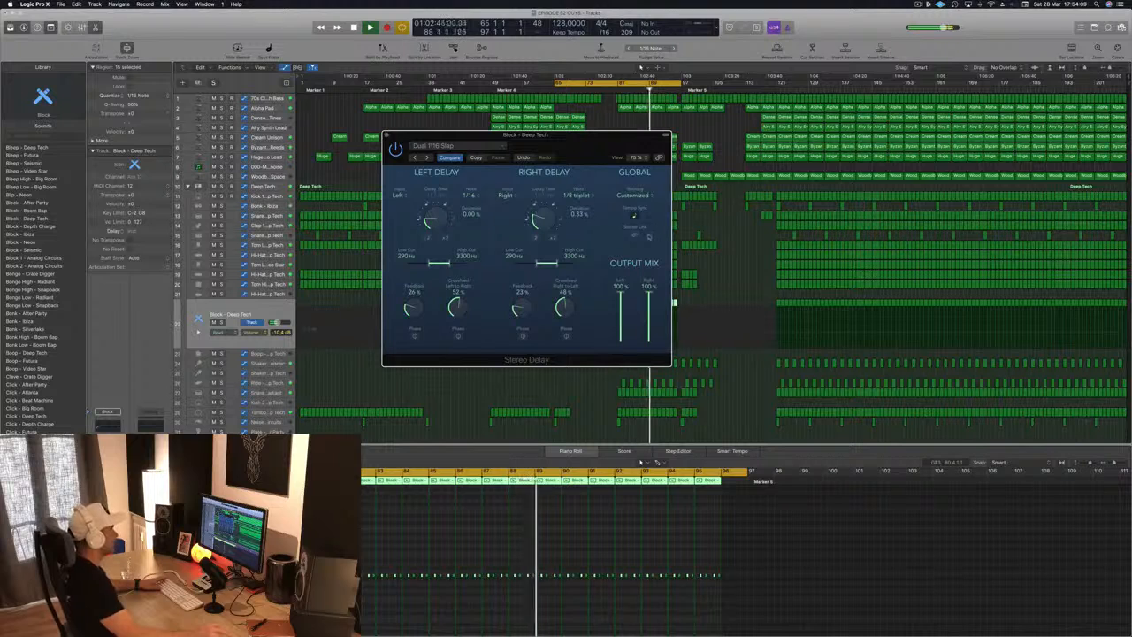
# Step: Shift the cycle range to start at bar 81, restart playback there and move the Stereo Delay window clear of the section
pyautogui.moveTo(601, 161); pyautogui.dragTo(475, 133)
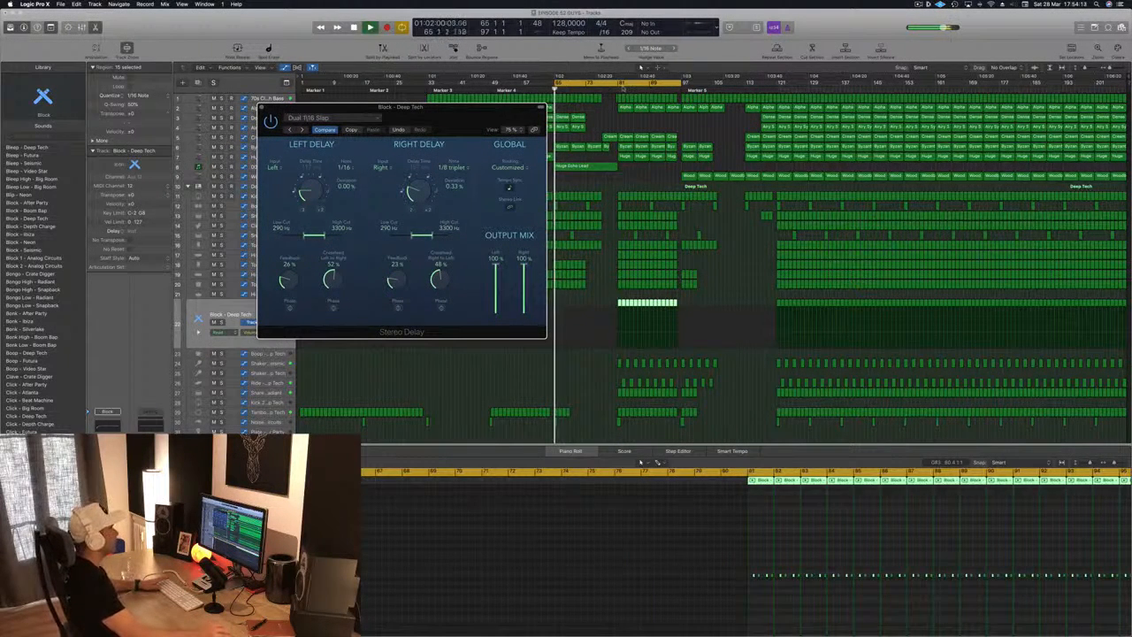
pyautogui.moveTo(631, 85); pyautogui.dragTo(695, 88)
pyautogui.press('space')
pyautogui.press('space')
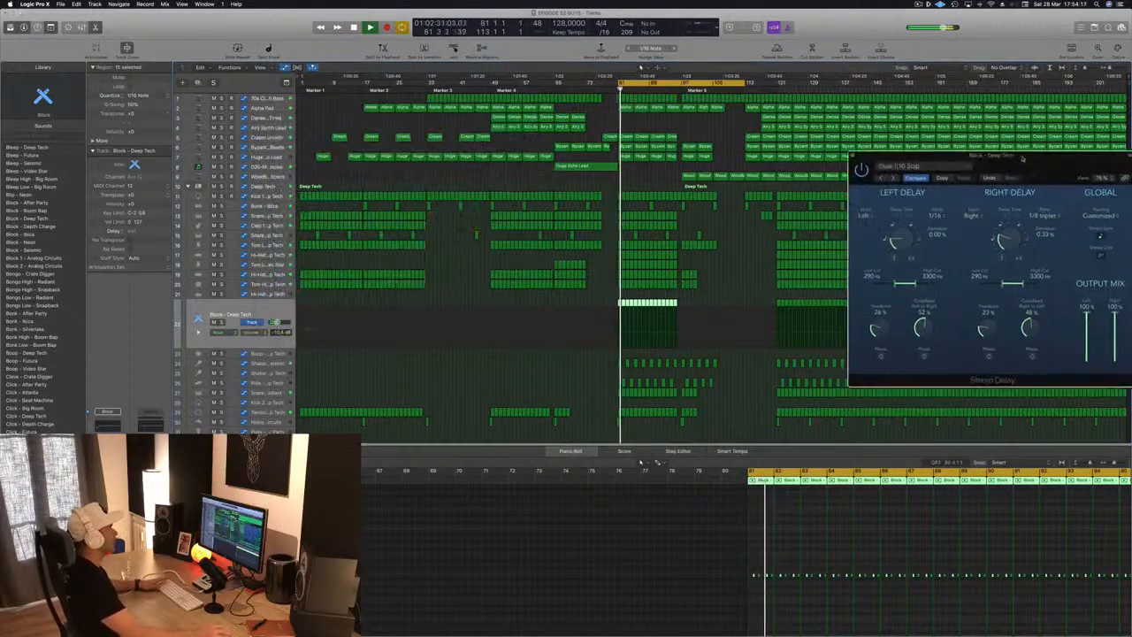
pyautogui.moveTo(398, 108); pyautogui.dragTo(1002, 146)
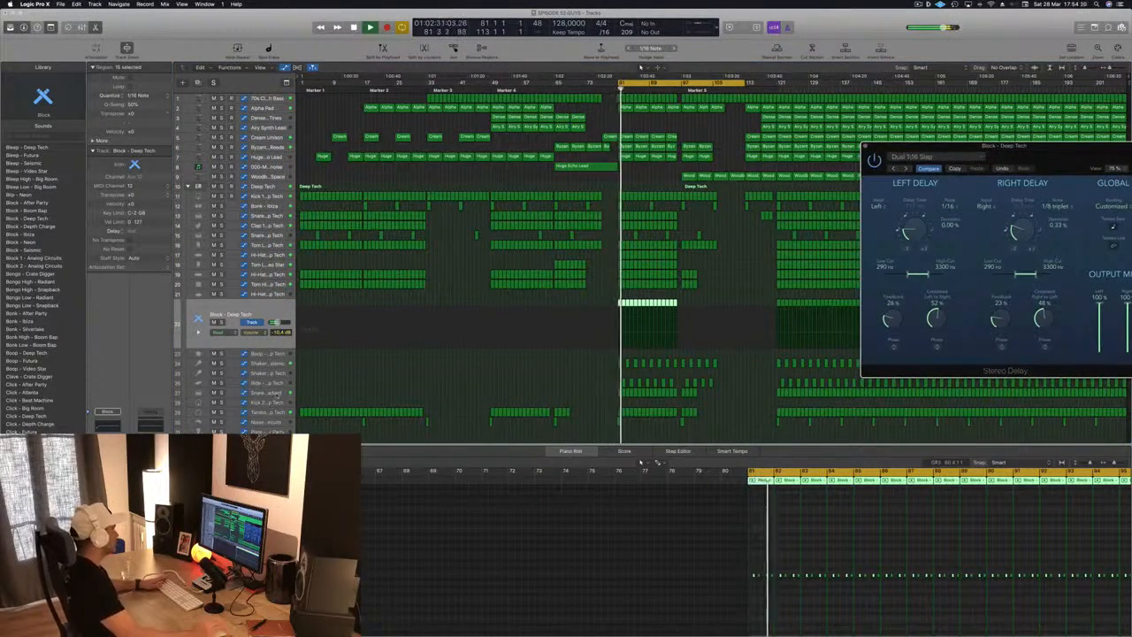
# Step: Select the Snare 1 - Radiant track and examine its regions from bar 81 at a closer horizontal zoom
pyautogui.click(277, 392)
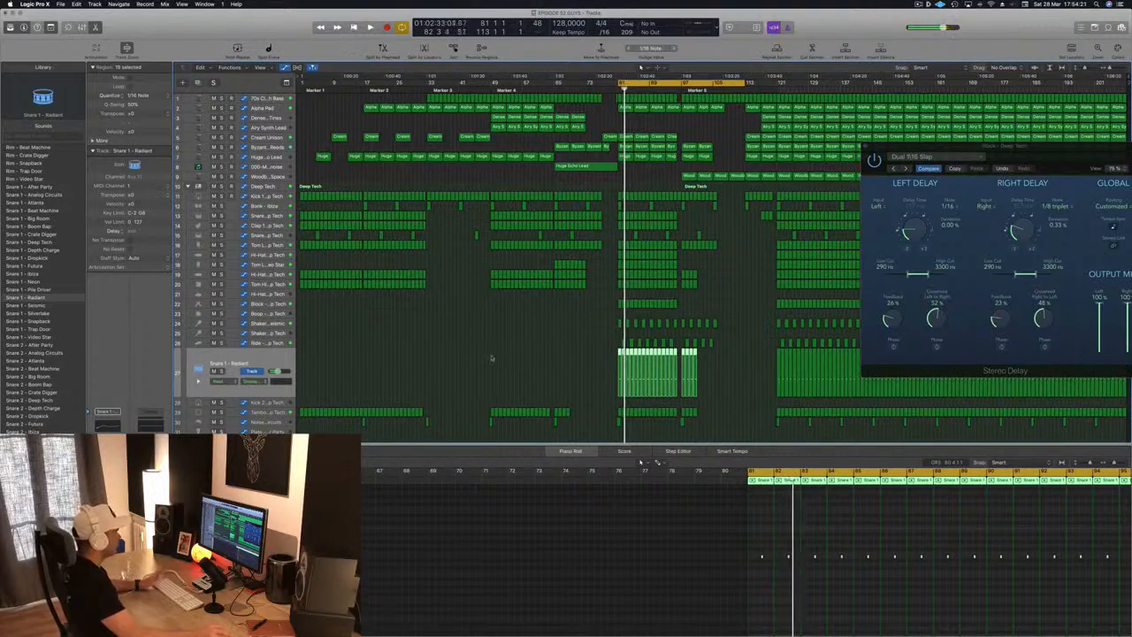
pyautogui.press('space')
pyautogui.press('super+Right')
pyautogui.press('super+Right')
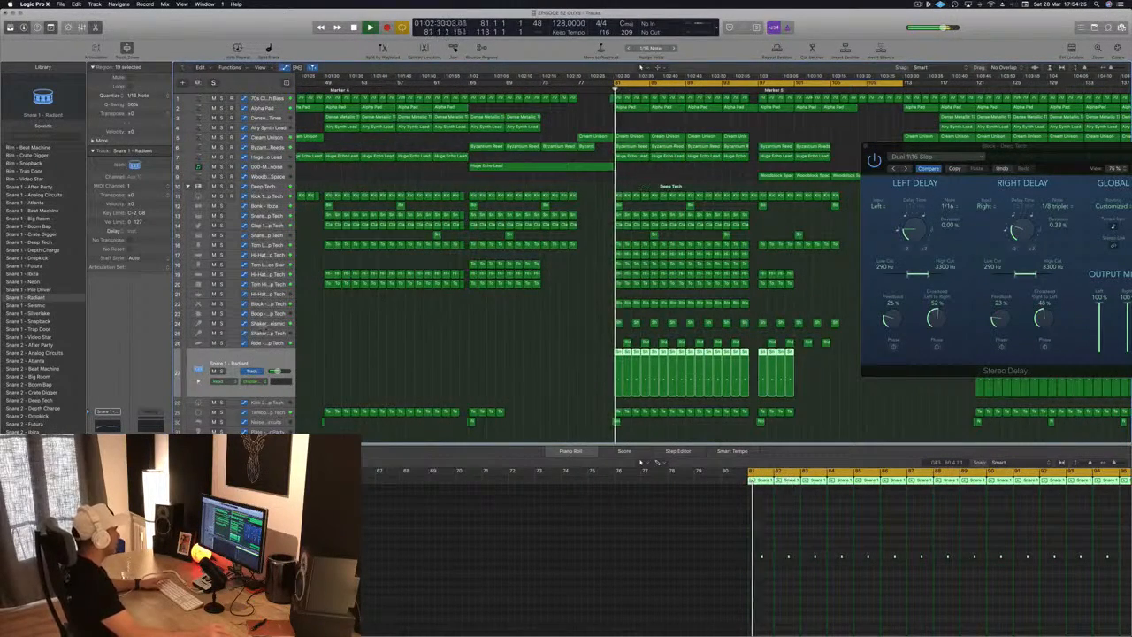
# Step: Audition from bar 81 while checking the shaker and ride tracks, returning the selection to Shaker 1 - Seismic
pyautogui.click(273, 324)
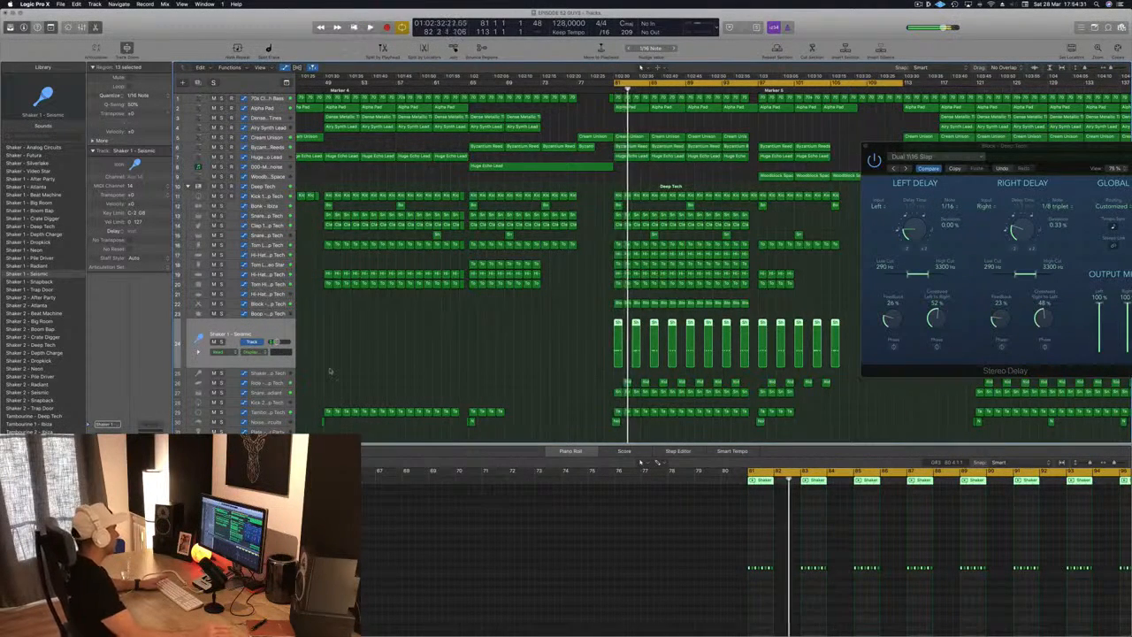
pyautogui.press('Down')
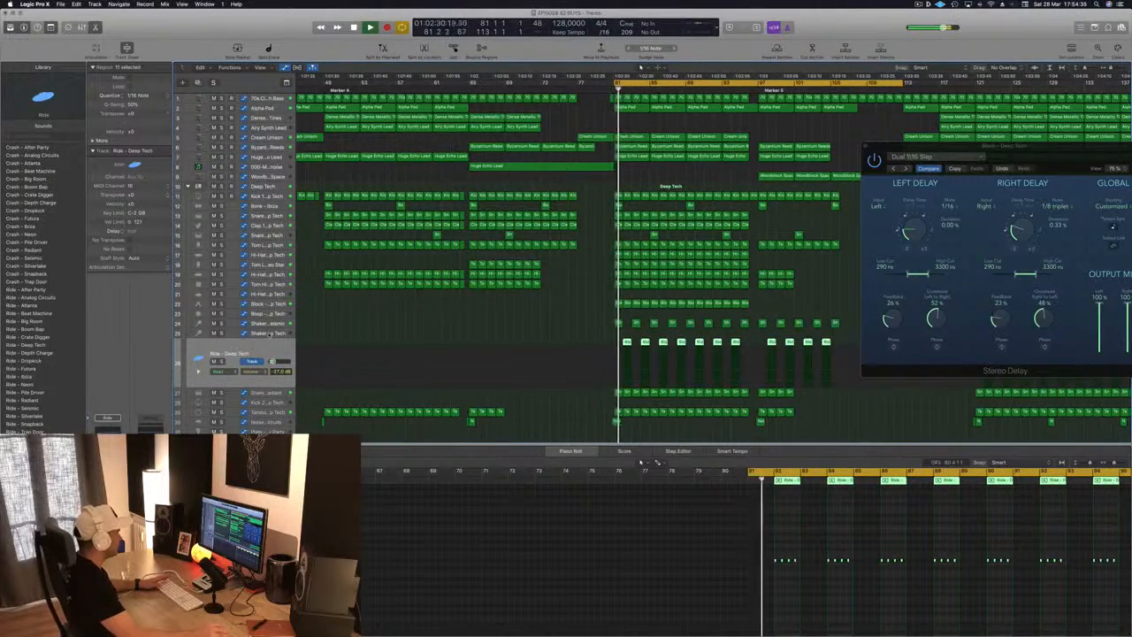
pyautogui.press('Up')
pyautogui.press('Up')
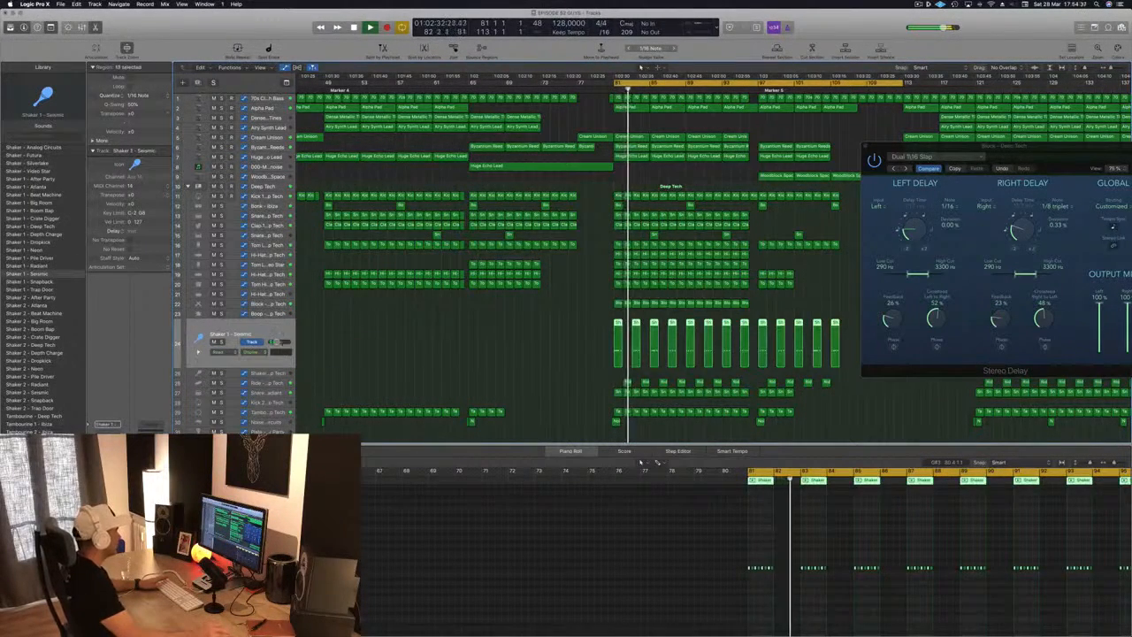
# Step: Lower the Ride - Deep Tech track's volume to −28.5 dB and save the project
pyautogui.press('Down')
pyautogui.press('Down')
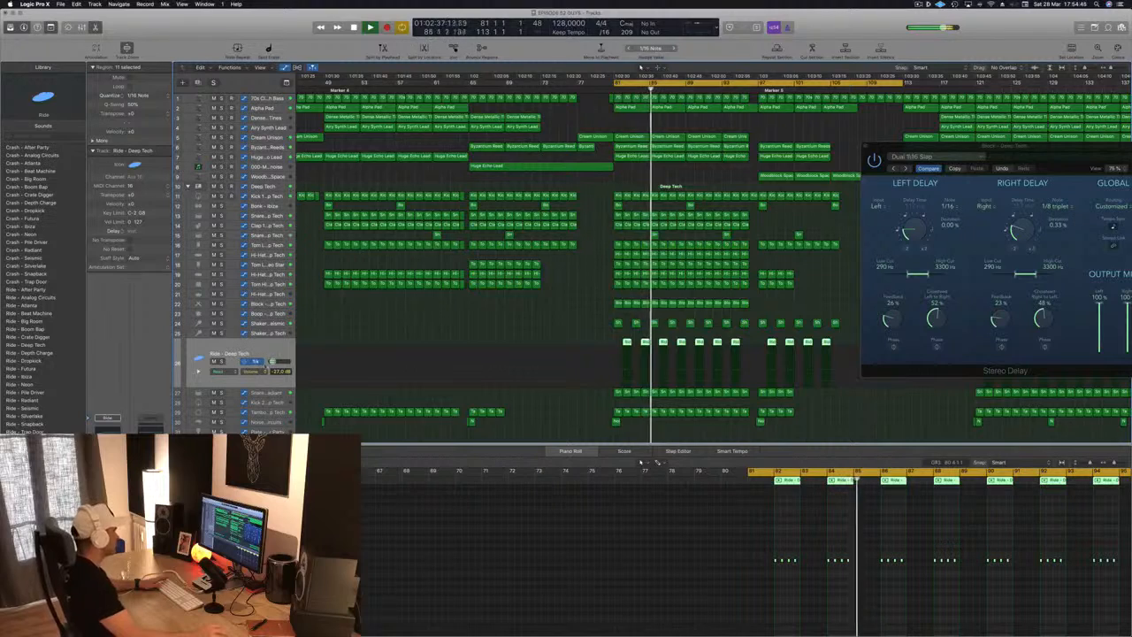
pyautogui.moveTo(273, 361); pyautogui.dragTo(271, 362)
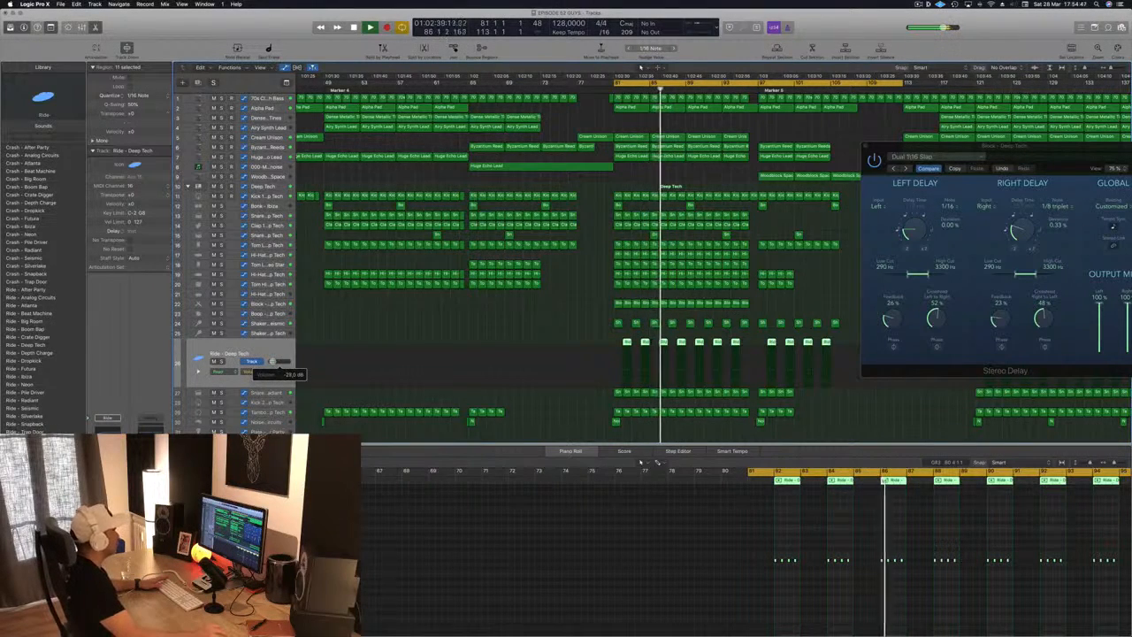
pyautogui.press('super+Left')
pyautogui.press('super+Left')
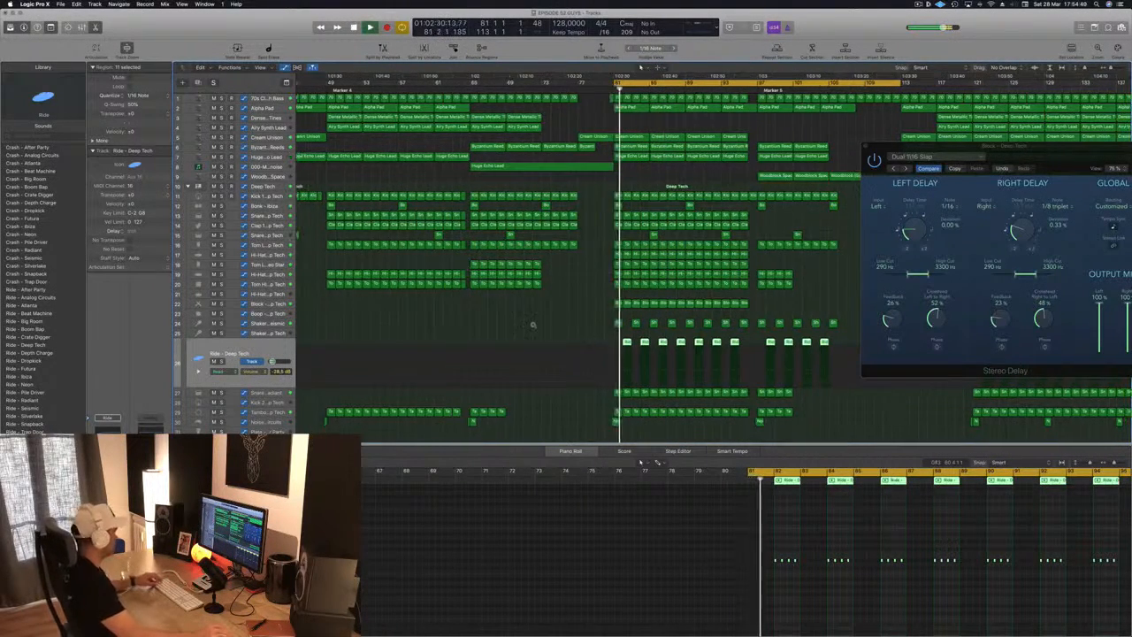
pyautogui.press('super+s')
# Step: Close the Stereo Delay, listen to the Block - Deep Tech track in solo and set its volume to −12.0 dB
pyautogui.moveTo(1013, 161); pyautogui.dragTo(666, 175)
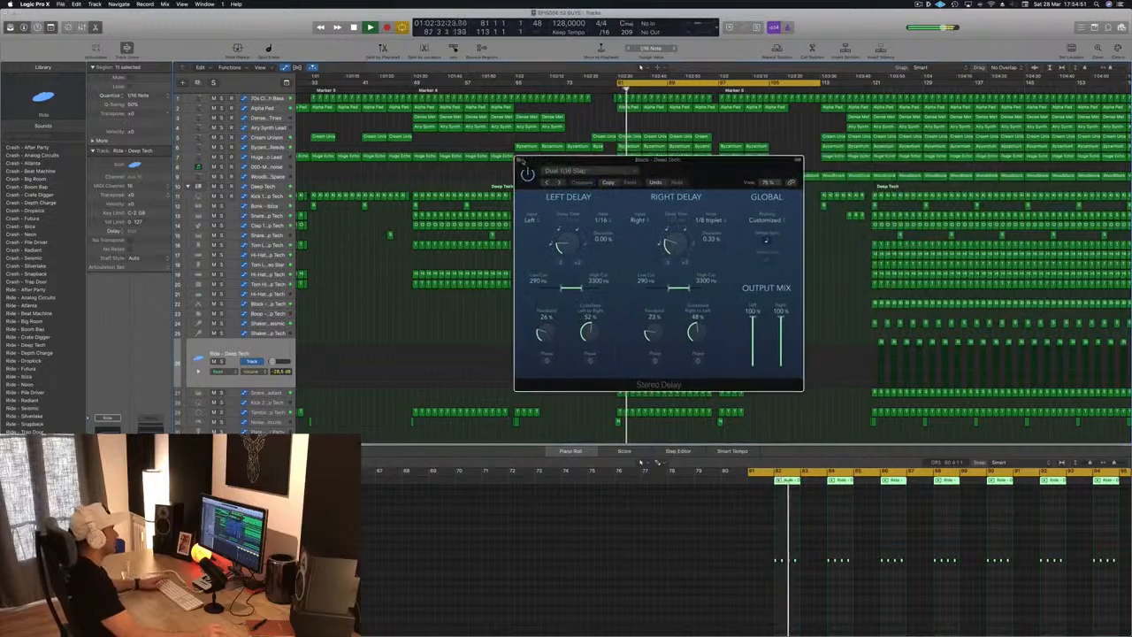
pyautogui.press('super+w')
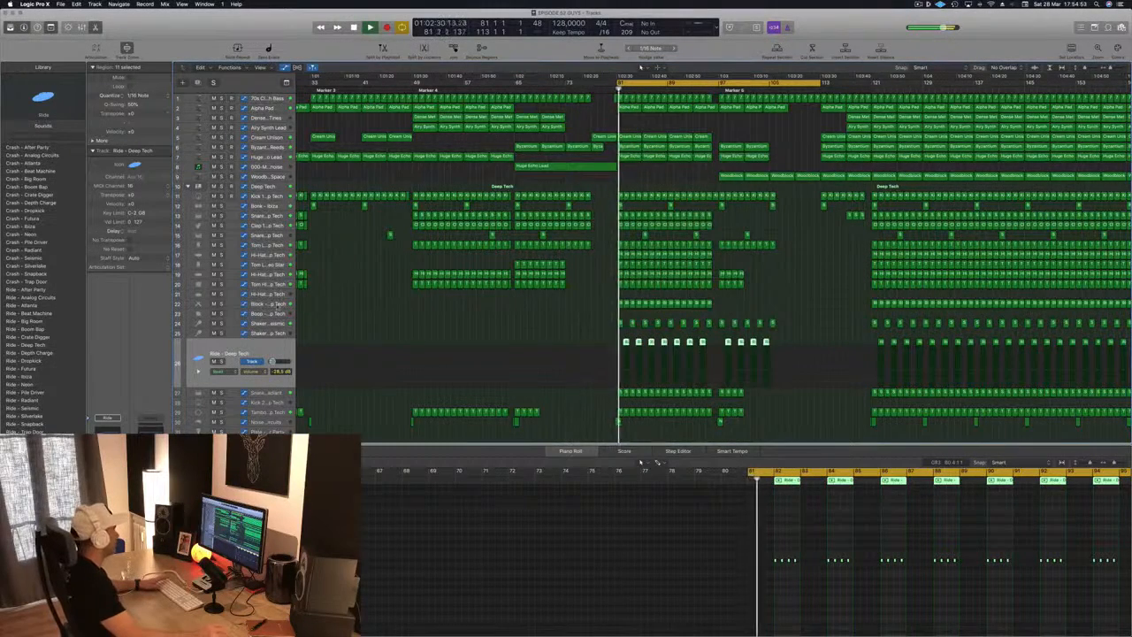
pyautogui.click(276, 306)
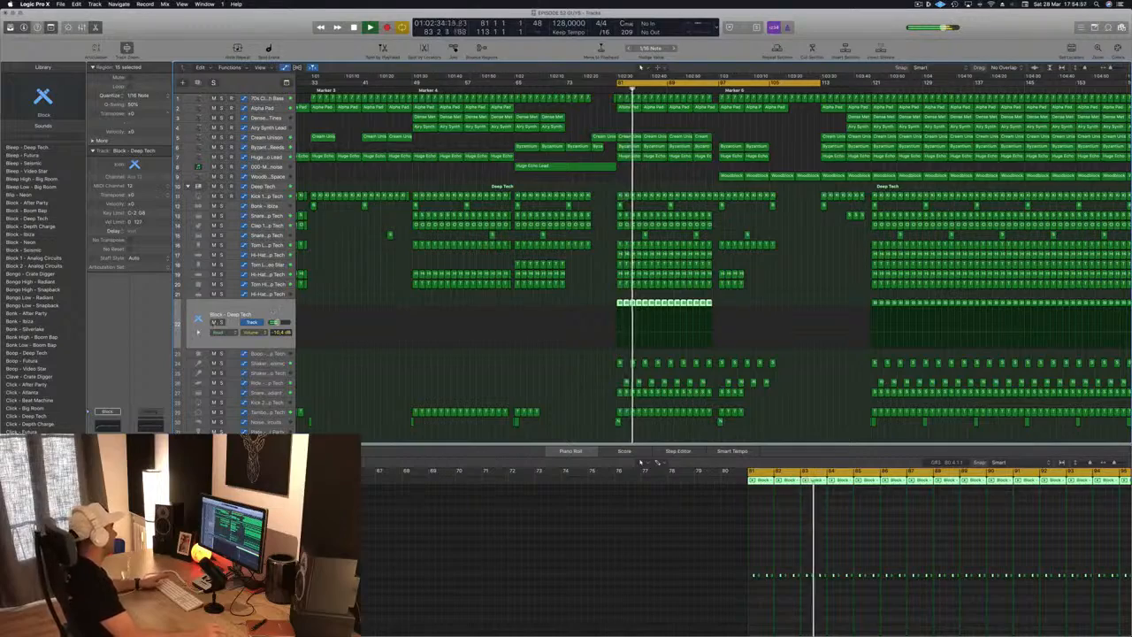
pyautogui.click(221, 323)
pyautogui.click(221, 323)
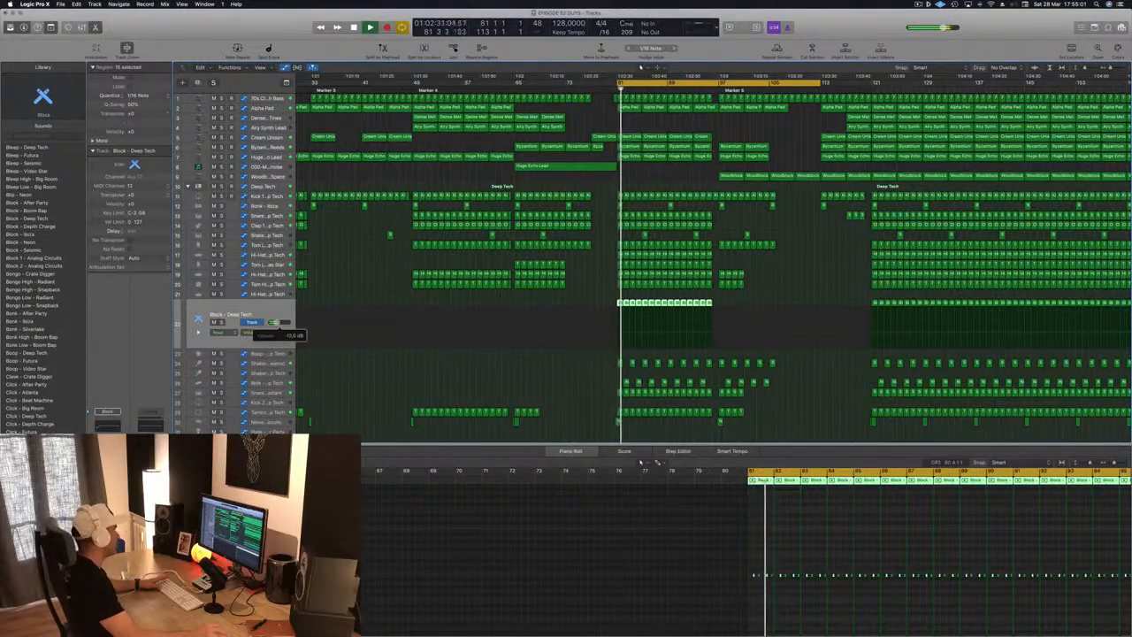
# Step: In the Block track's Channel EQ, enable the analyzer and raise the low-cut frequency to between 200 and 500 Hz
pyautogui.click(108, 427)
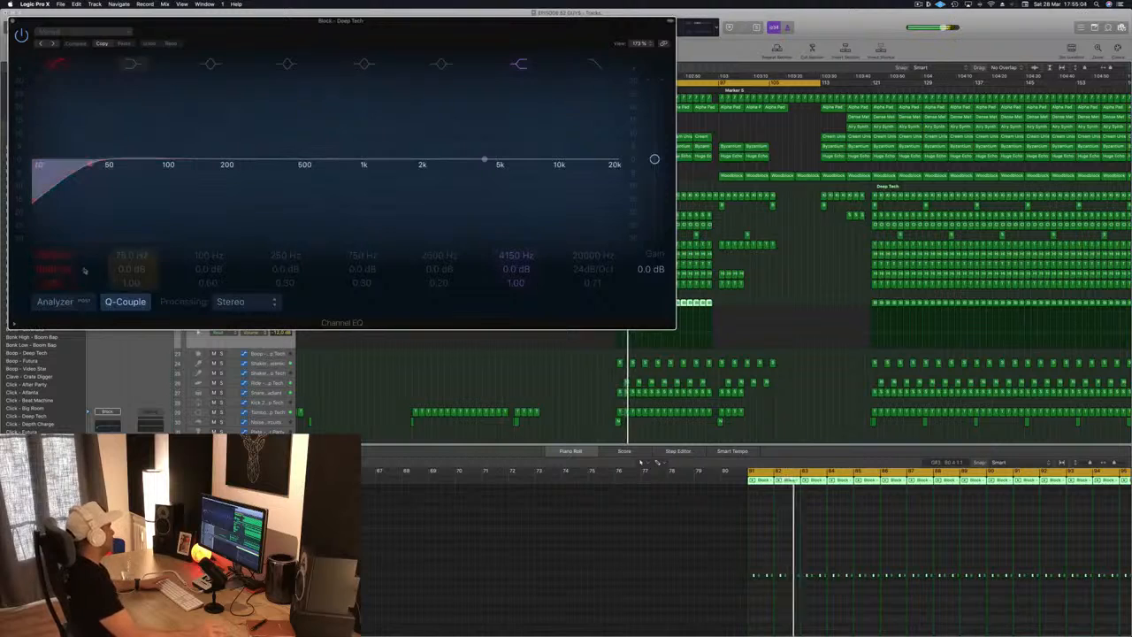
pyautogui.click(55, 302)
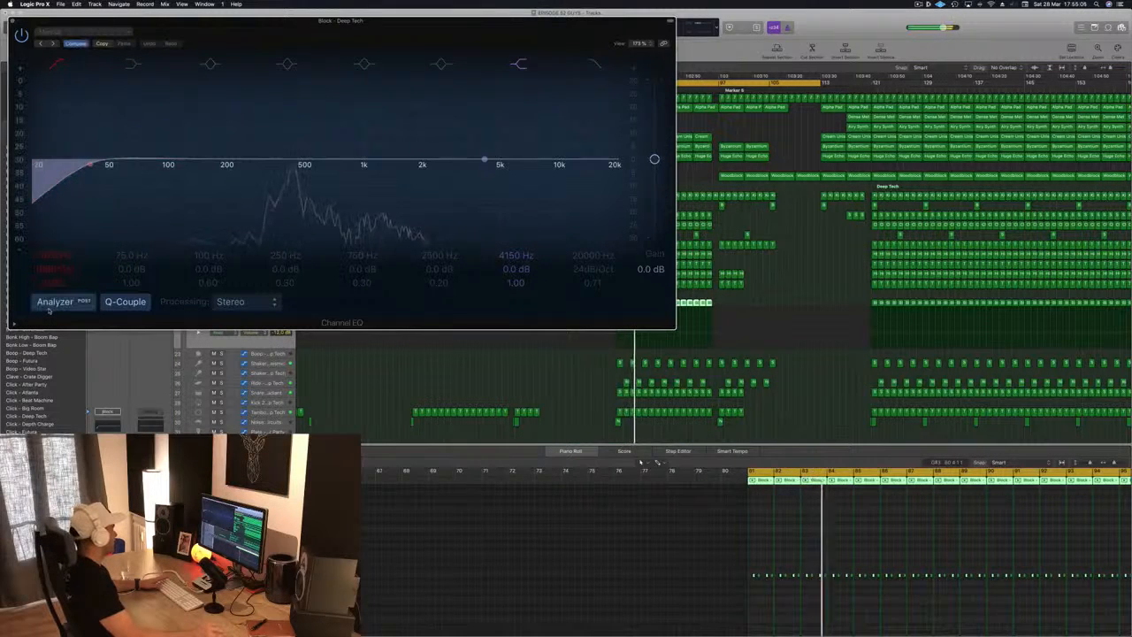
pyautogui.moveTo(84, 173); pyautogui.dragTo(252, 172)
pyautogui.press('super+w')
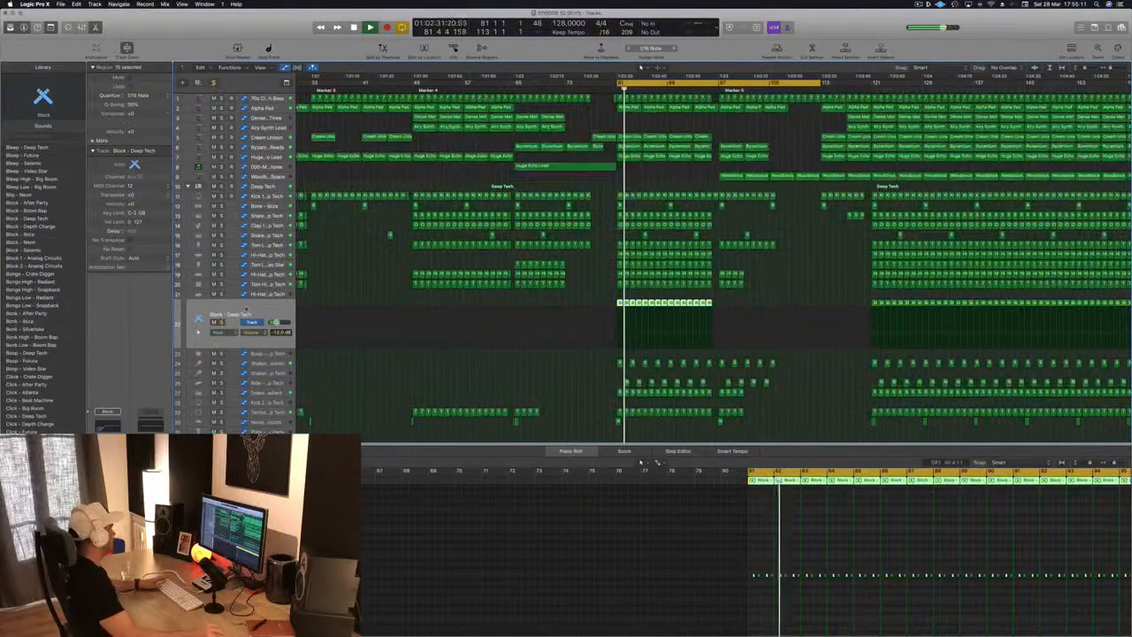
# Step: Add a Delay Designer to the Block track and audition its presets up to 1/4 Simple Pan
pyautogui.press('v')
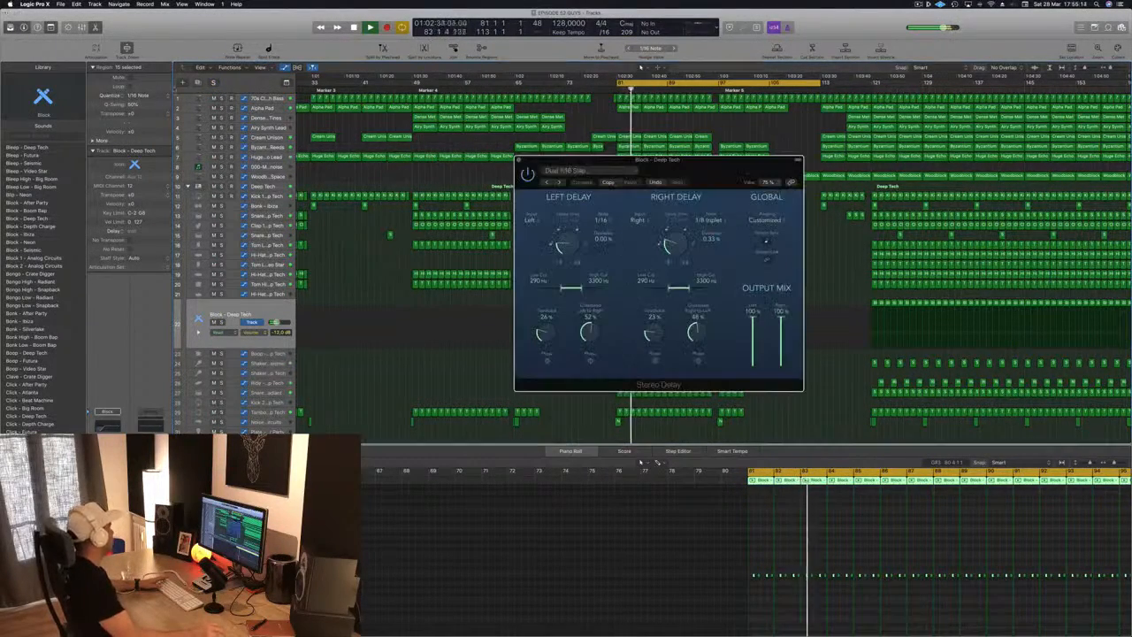
pyautogui.press('v')
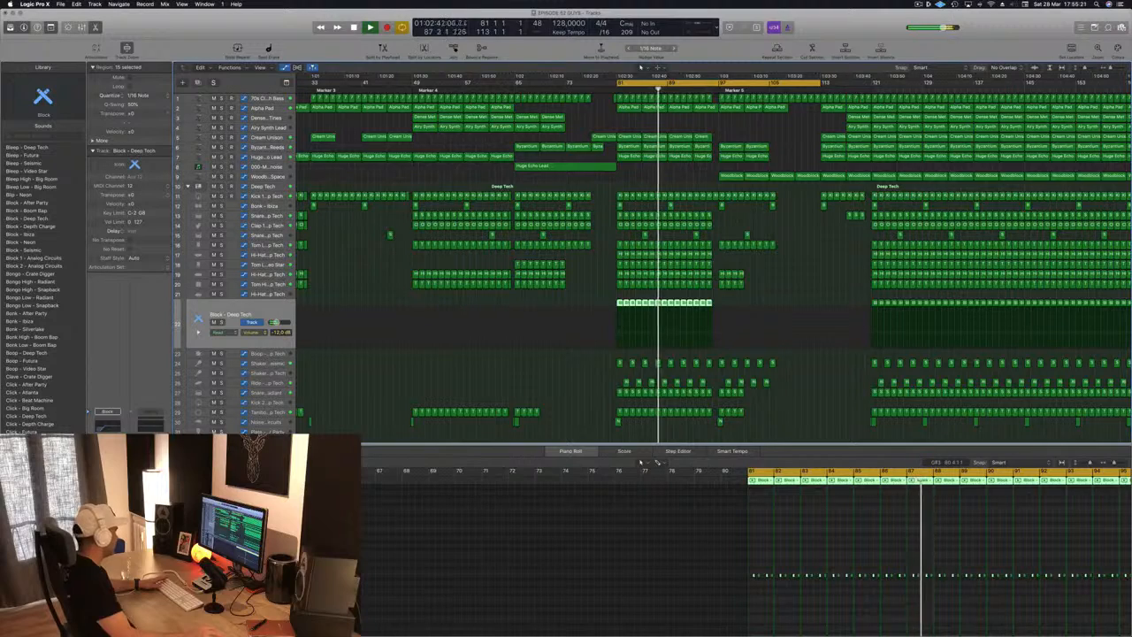
pyautogui.click(107, 478)
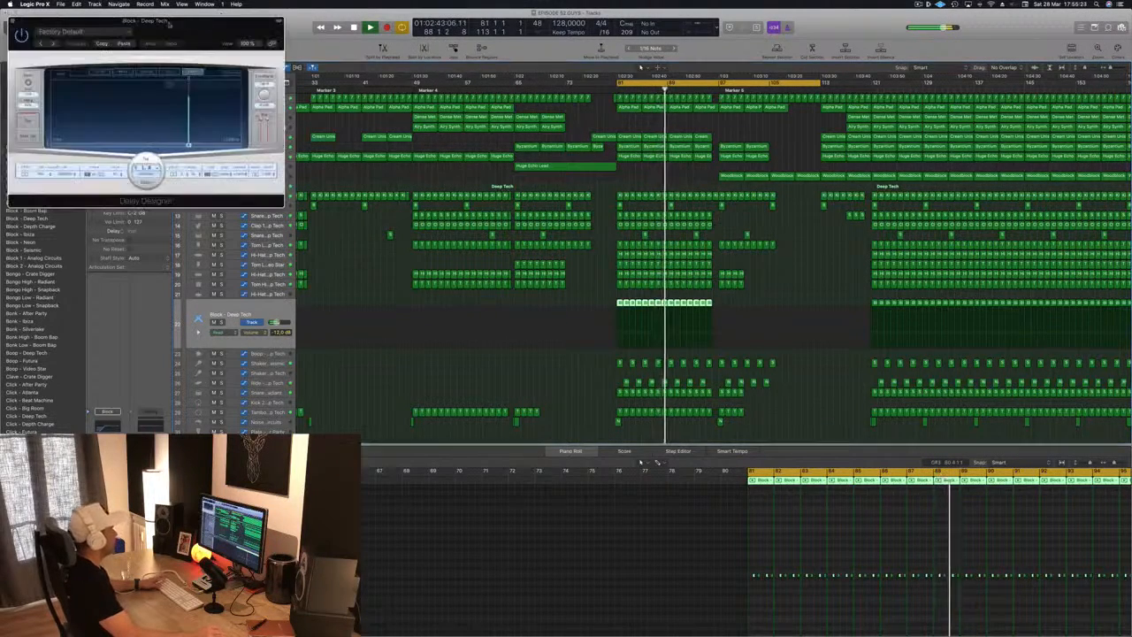
pyautogui.moveTo(147, 36); pyautogui.dragTo(416, 46)
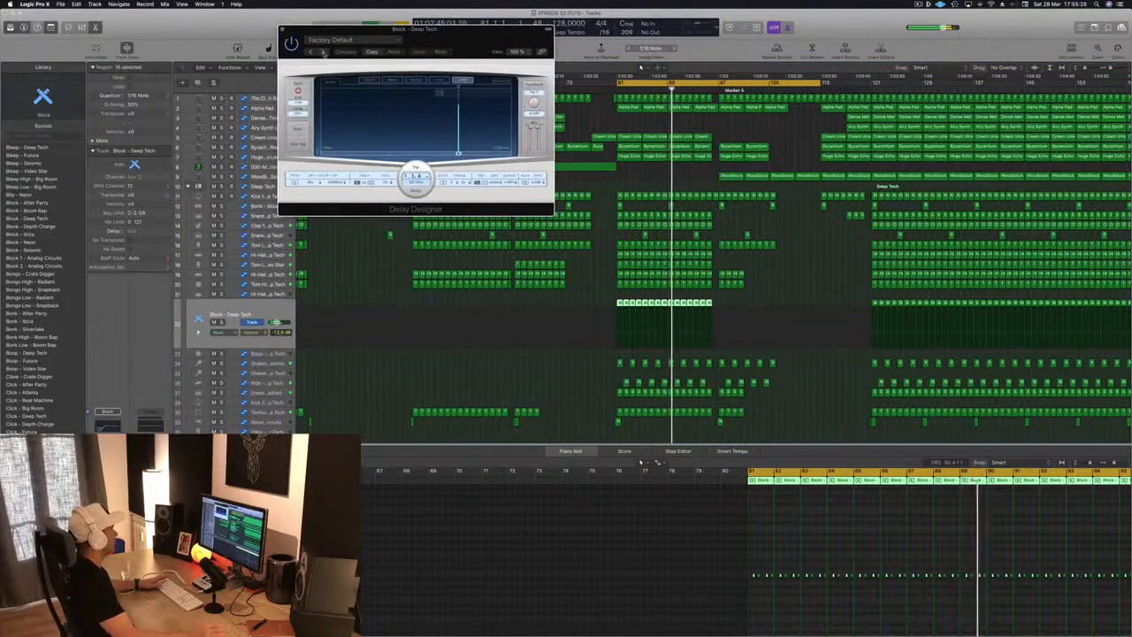
pyautogui.click(322, 52)
pyautogui.moveTo(452, 39); pyautogui.dragTo(413, 92)
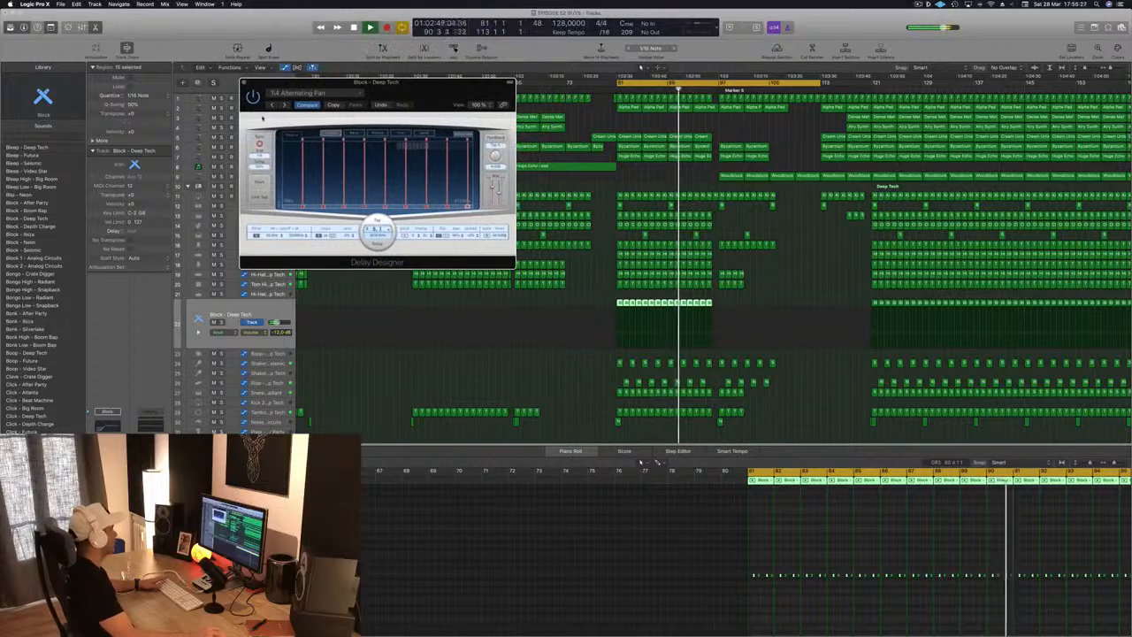
pyautogui.click(285, 105)
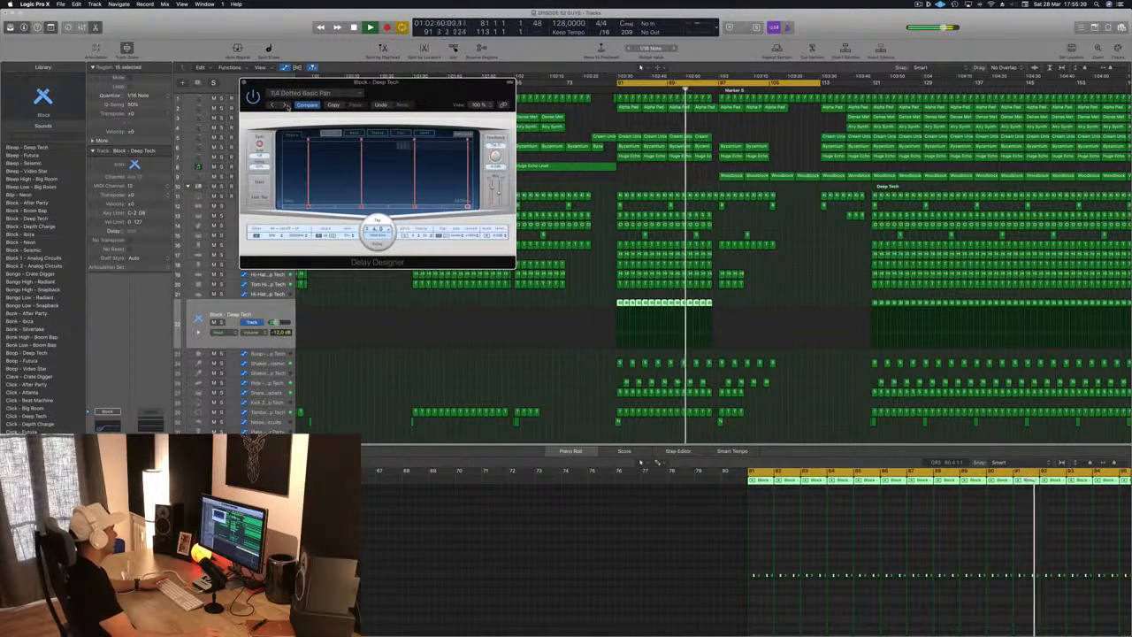
pyautogui.moveTo(287, 107); pyautogui.dragTo(275, 124)
pyautogui.click(274, 124)
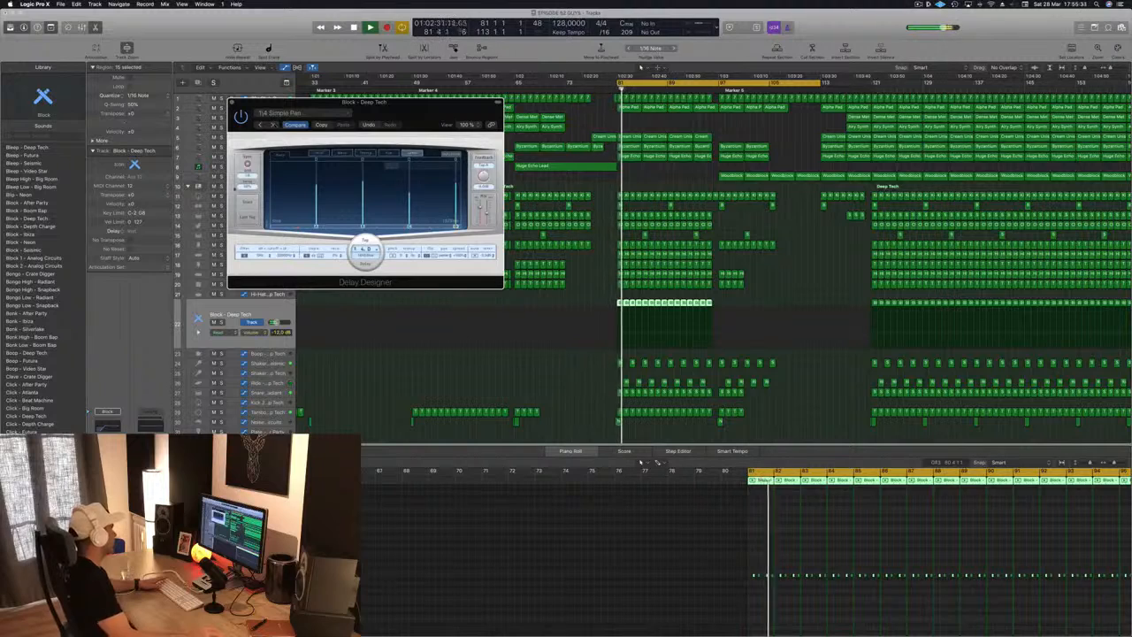
# Step: Raise the Block track's volume to −4.7 dB and audition further Delay Designer presets up to 1/8 Slow Pan
pyautogui.moveTo(276, 323); pyautogui.dragTo(280, 323)
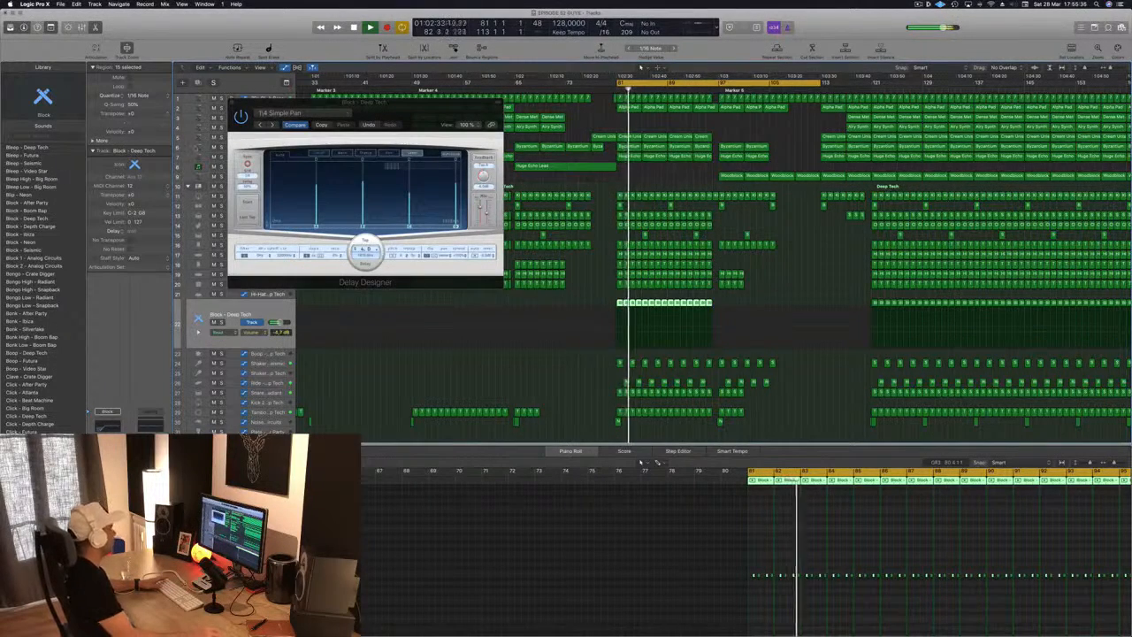
pyautogui.click(271, 125)
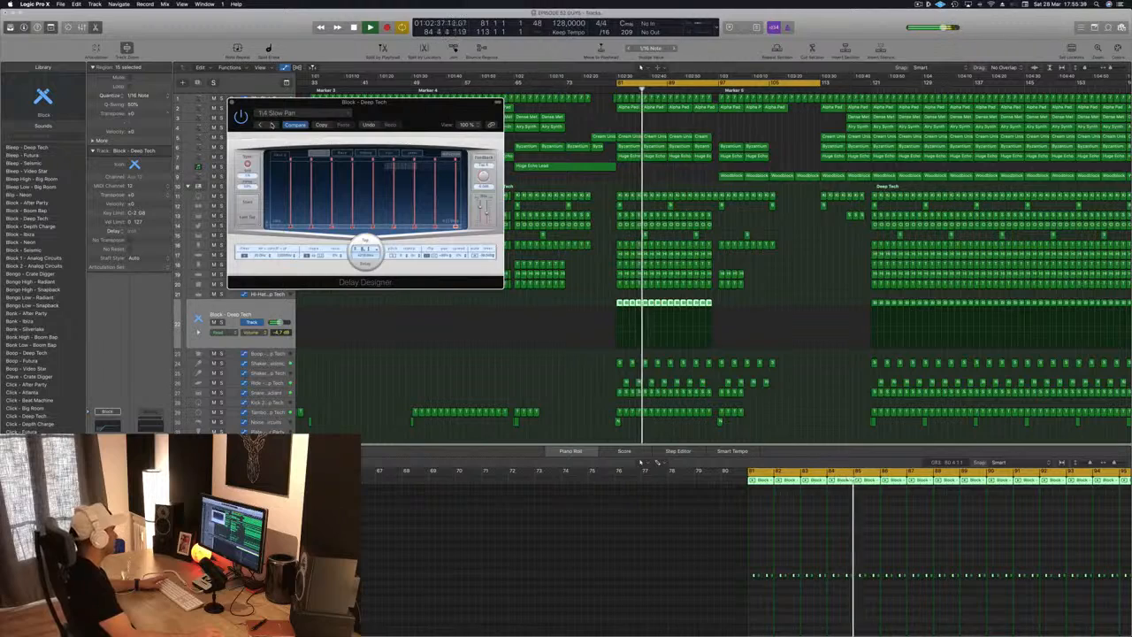
pyautogui.click(272, 124)
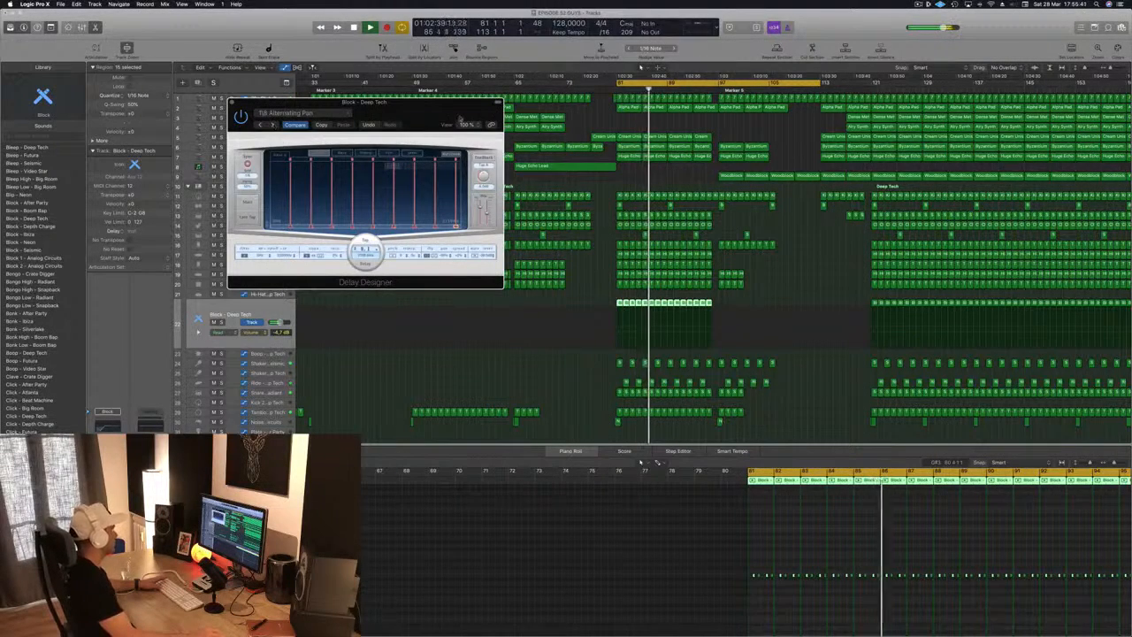
pyautogui.moveTo(461, 117); pyautogui.dragTo(527, 114)
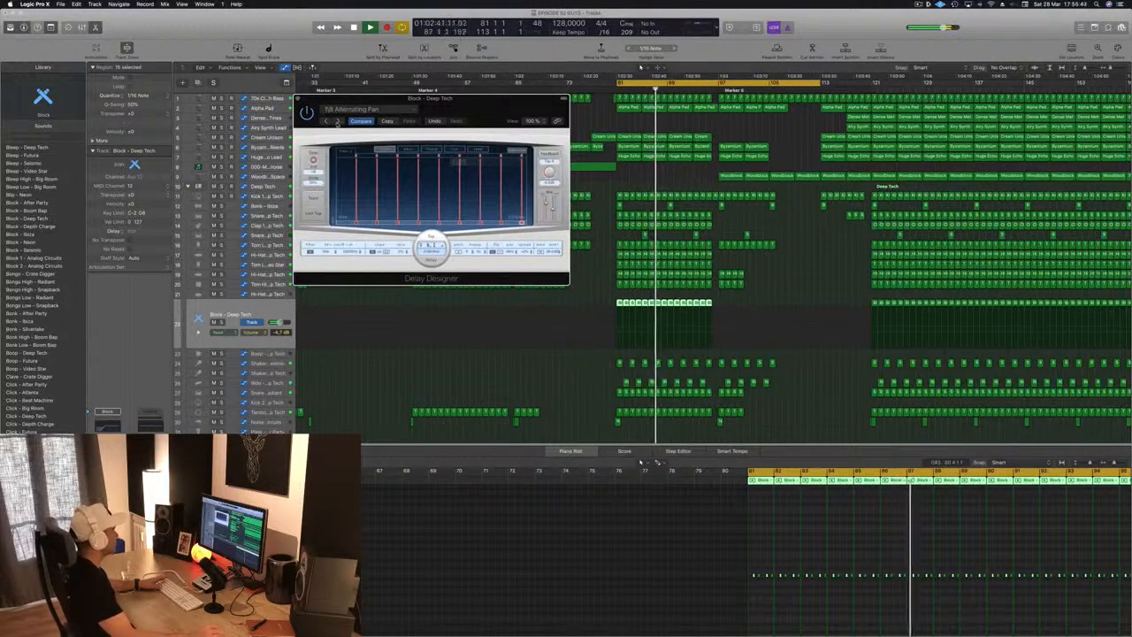
pyautogui.click(337, 122)
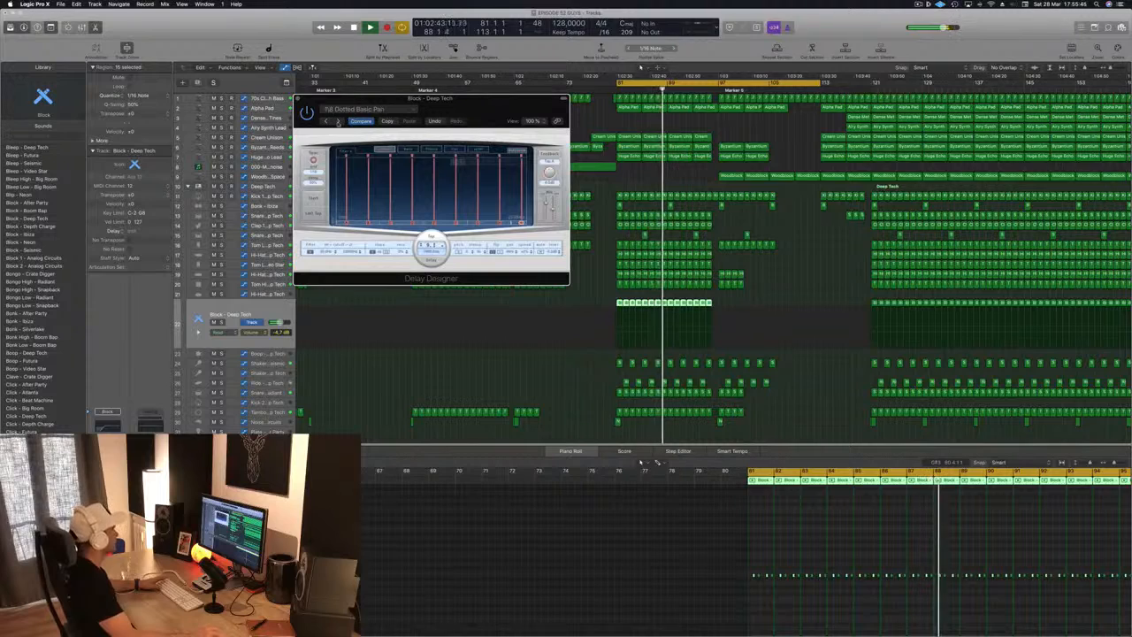
pyautogui.click(338, 122)
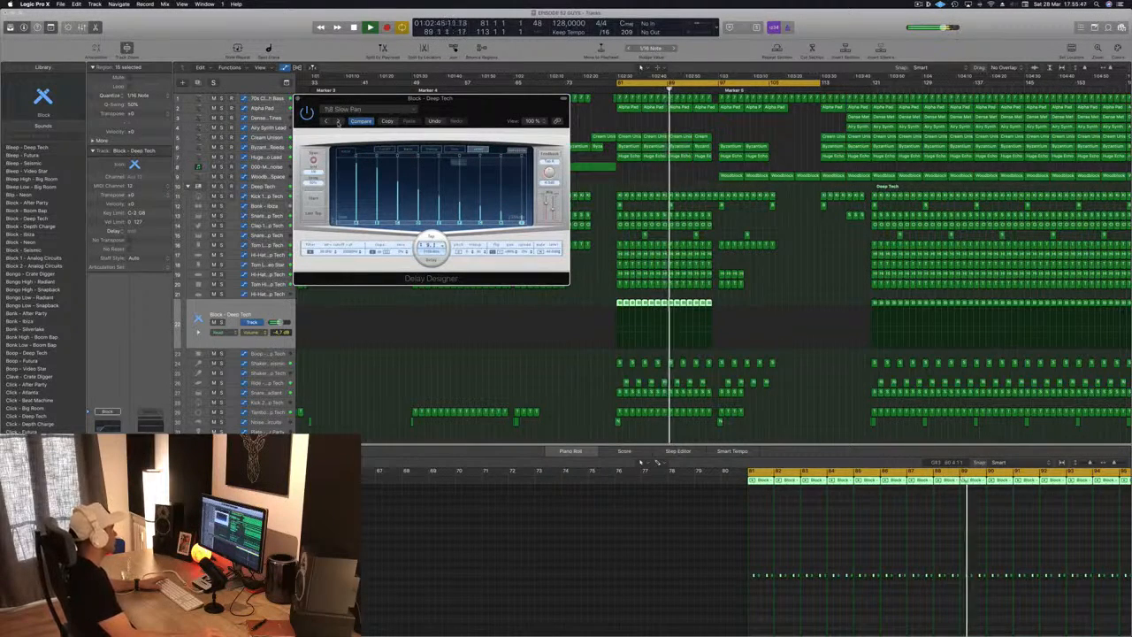
# Step: Close the Delay Designer, set the Block track's volume to −12.8 dB and replay the loop
pyautogui.moveTo(483, 110); pyautogui.dragTo(444, 162)
pyautogui.press('super+w')
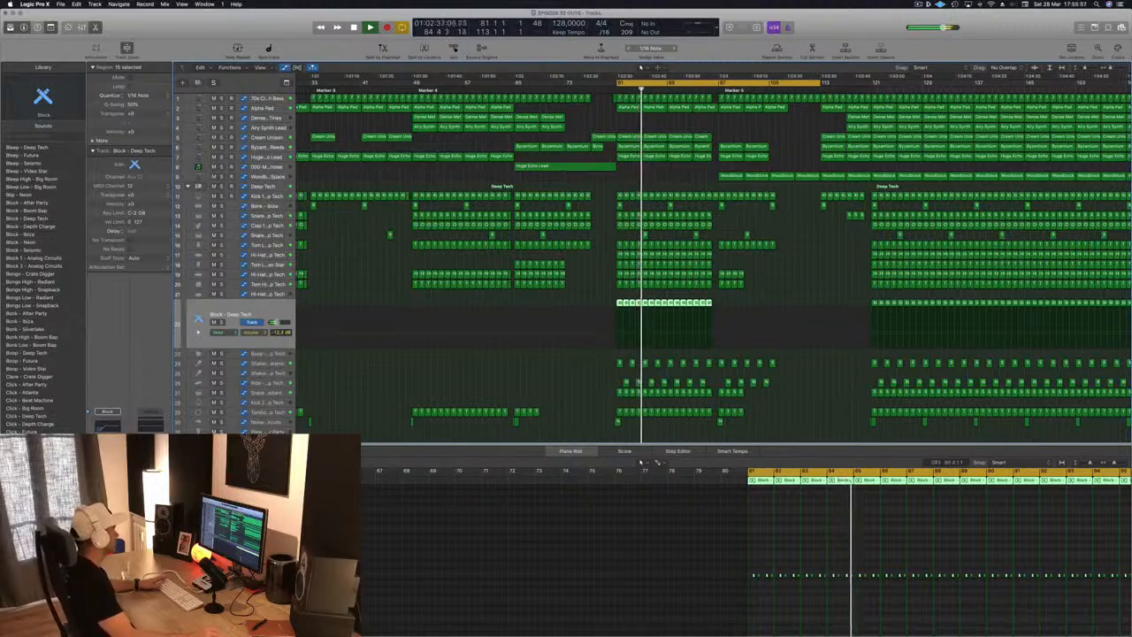
pyautogui.press('space')
pyautogui.press('space')
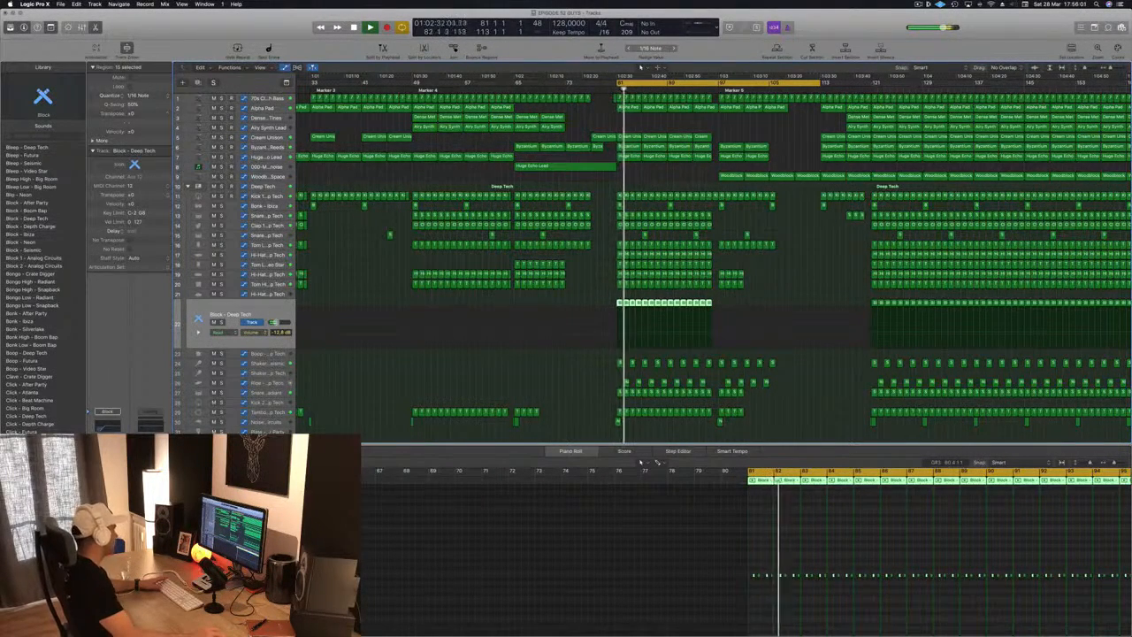
# Step: Add a Compressor to the Block track and set its side chain to Bus 13, fed by Kick 1 - Deep Tech
pyautogui.press('v')
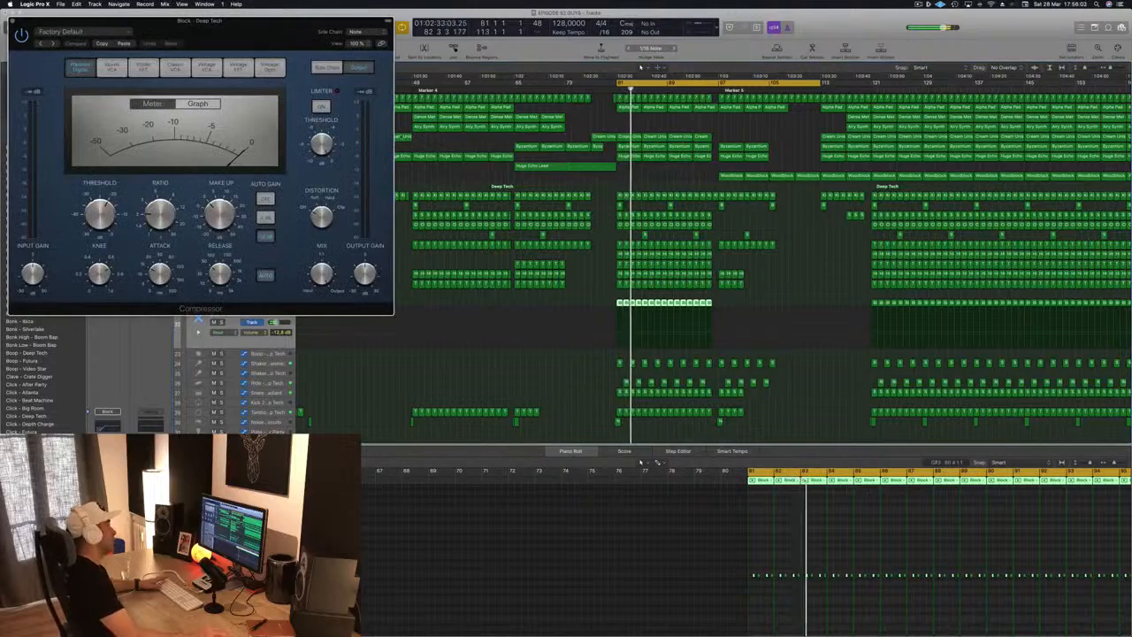
pyautogui.moveTo(288, 26); pyautogui.dragTo(382, 35)
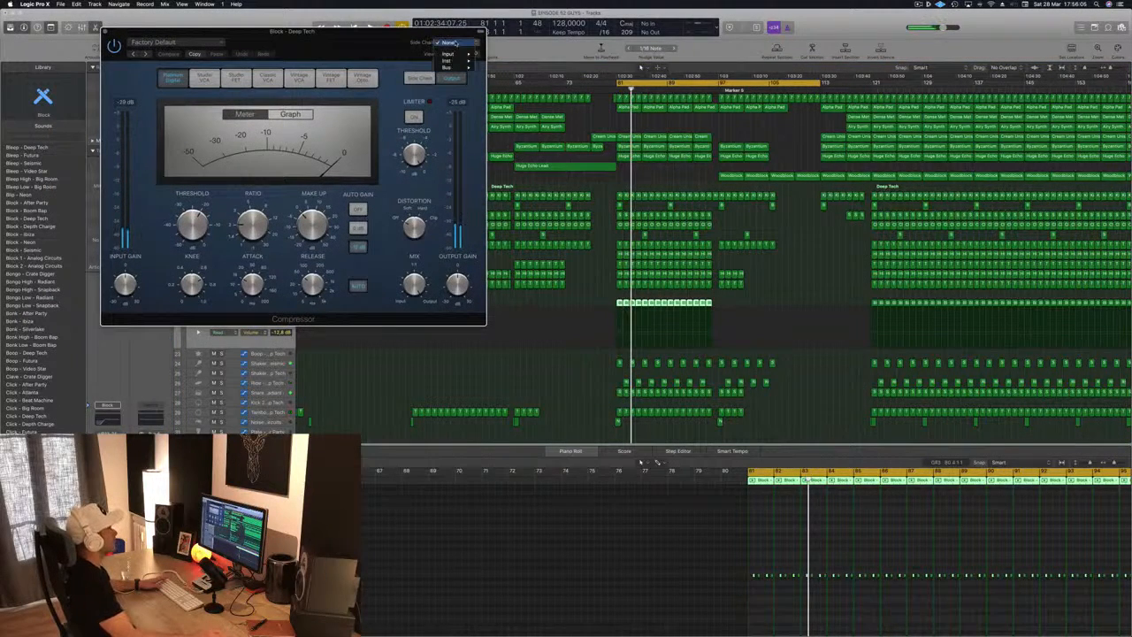
pyautogui.moveTo(467, 67)
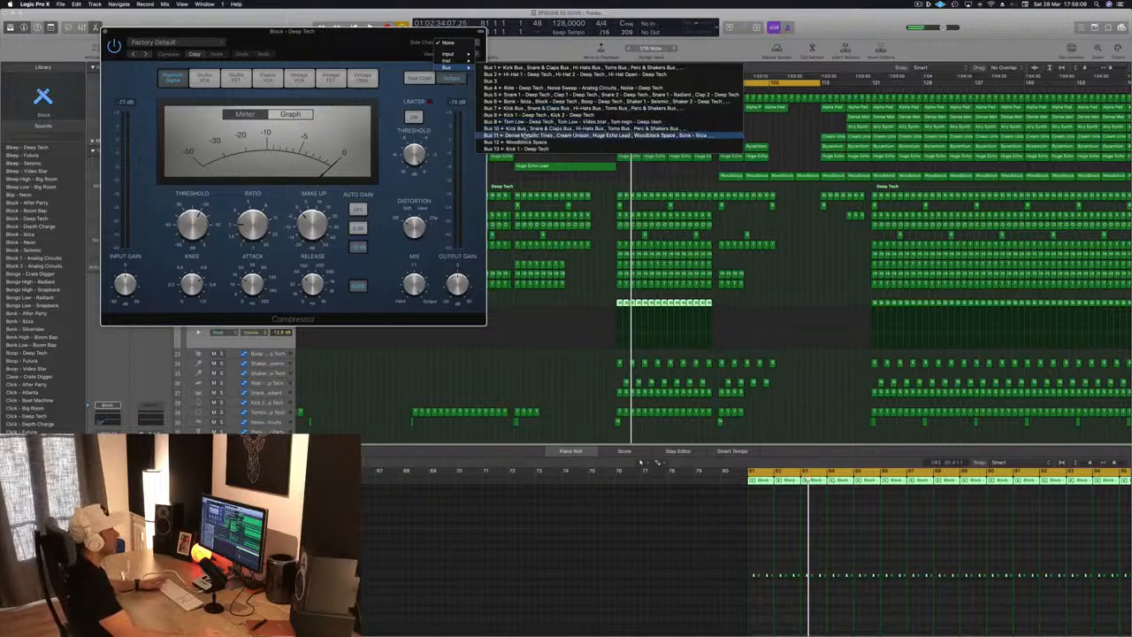
pyautogui.click(525, 149)
pyautogui.moveTo(412, 46); pyautogui.dragTo(554, 64)
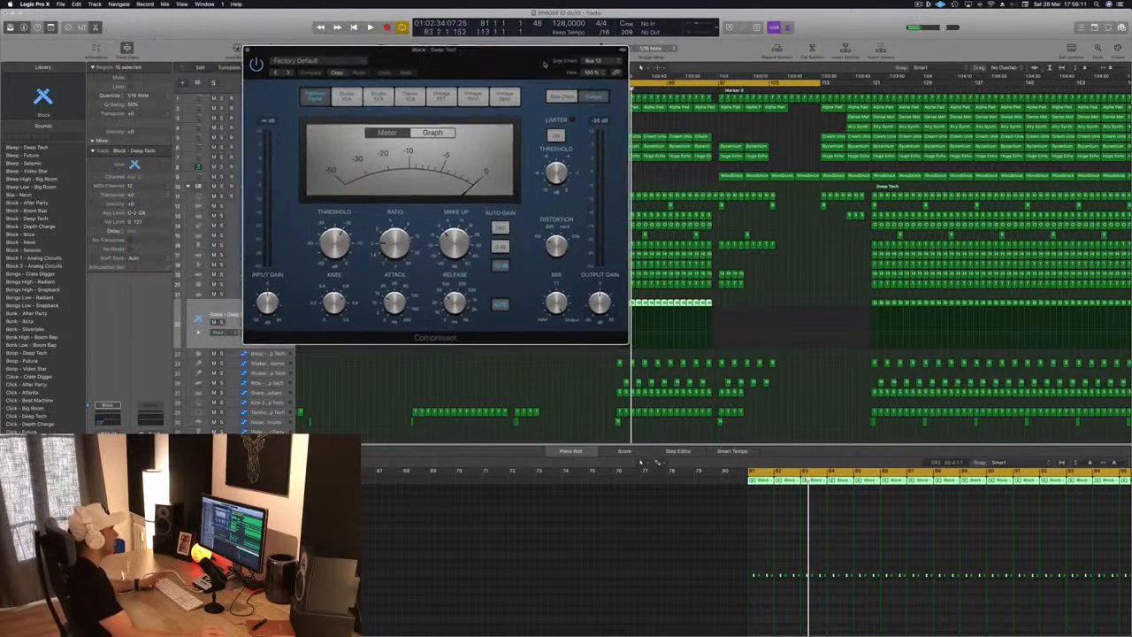
# Step: Raise the Compressor's ratio, turn off its automatic release and lower the Block track's volume to −18.2 dB
pyautogui.press('space')
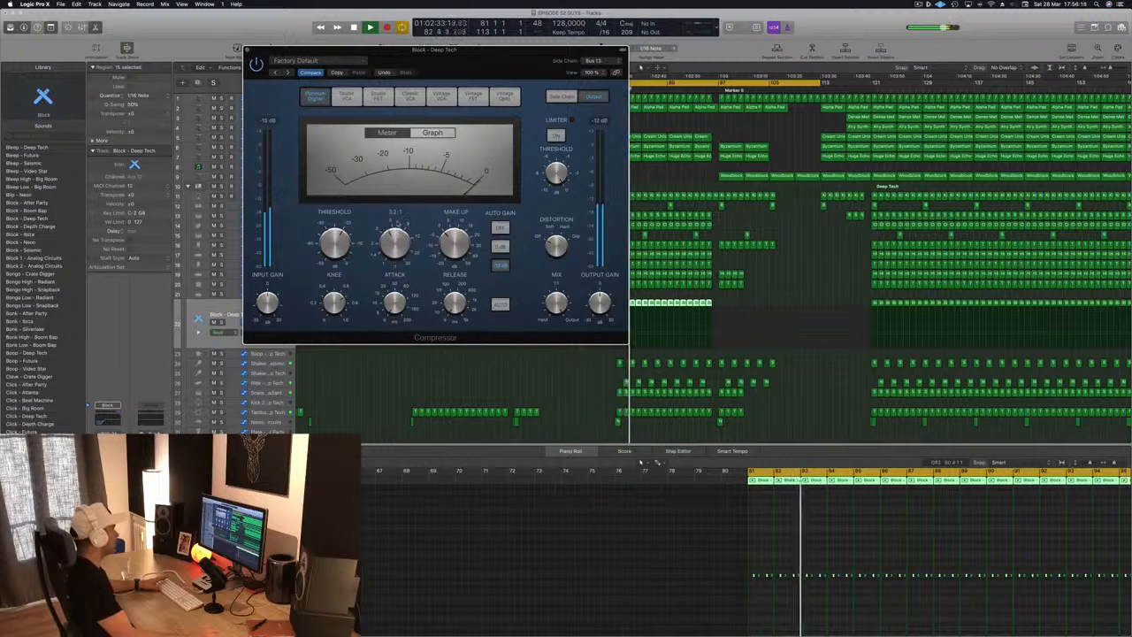
pyautogui.moveTo(476, 51); pyautogui.dragTo(502, 88)
pyautogui.press('space')
pyautogui.press('space')
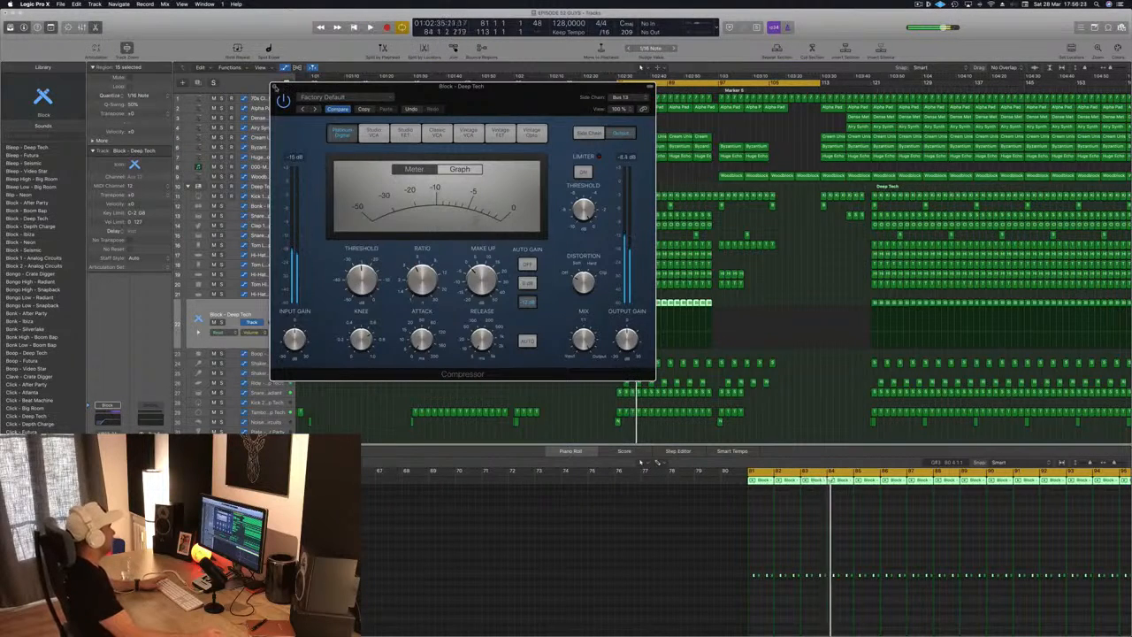
pyautogui.press('super+w')
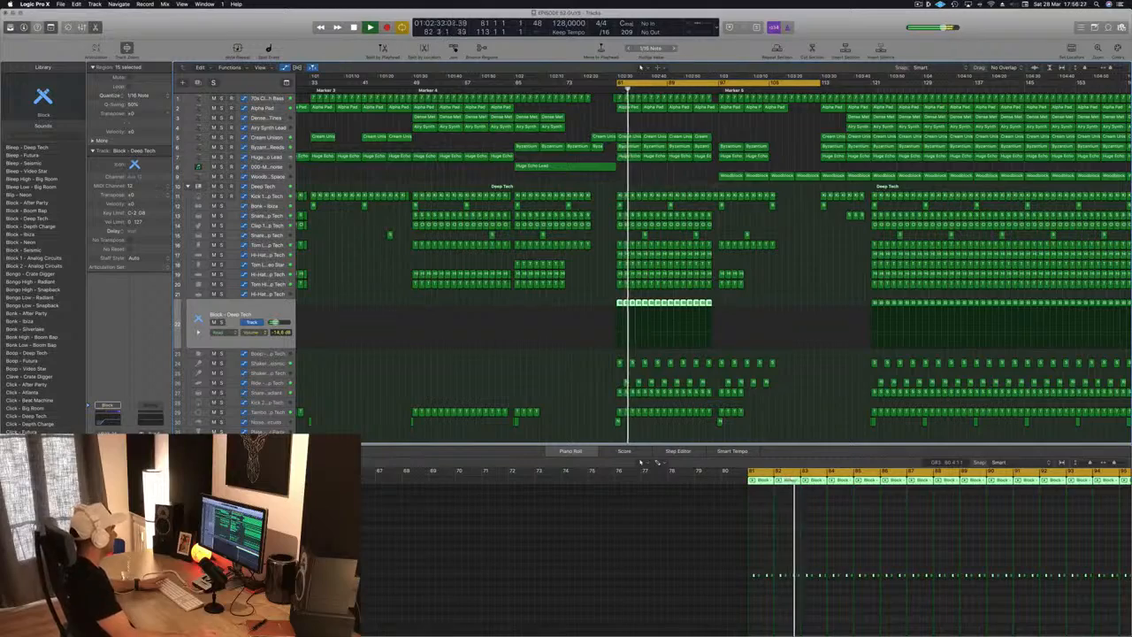
pyautogui.press('super+Left')
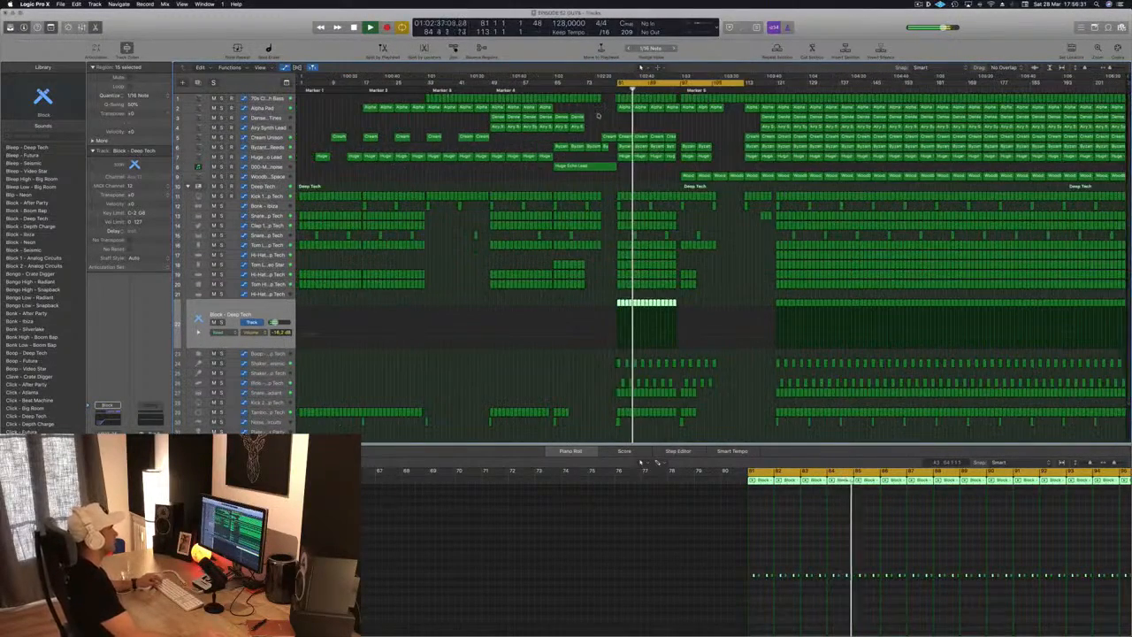
# Step: Copy the last Dense Metallic Tines and Airy Synth Lead regions before the drop to bar 89 and save the project
pyautogui.moveTo(588, 126); pyautogui.dragTo(653, 123)
pyautogui.click(598, 119)
pyautogui.press('super+s')
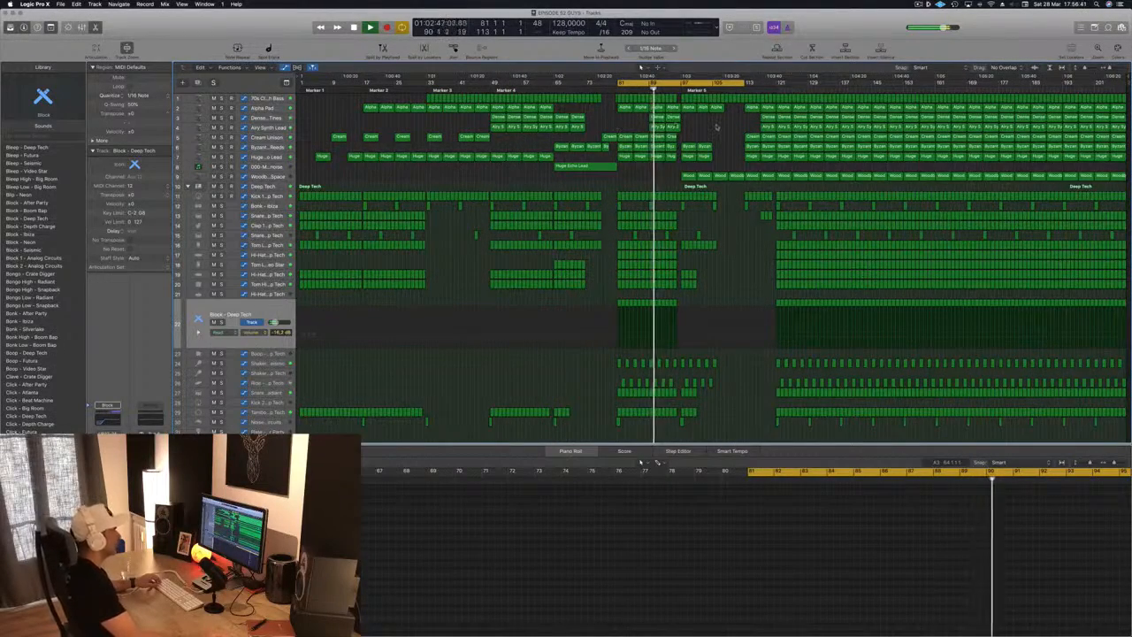
pyautogui.press('super+Right')
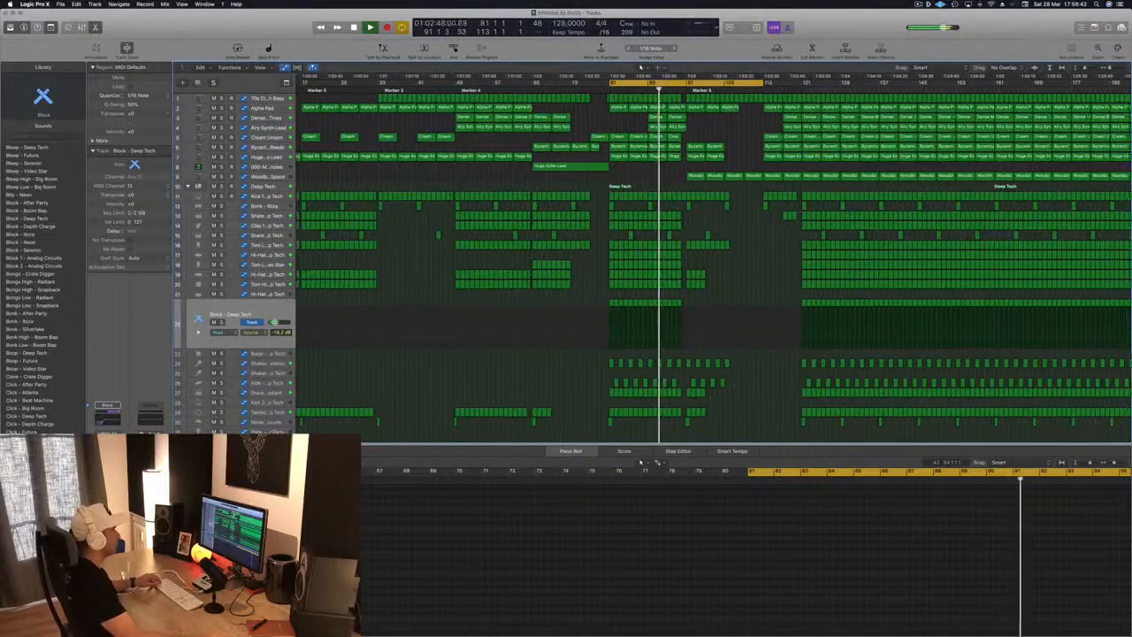
# Step: Listen to the looped section from bar 81 and review how its regions relate to the rest of the arrangement
pyautogui.press('super+Left')
pyautogui.scroll(-4, 698, 175)
pyautogui.scroll(2, 698, 175)
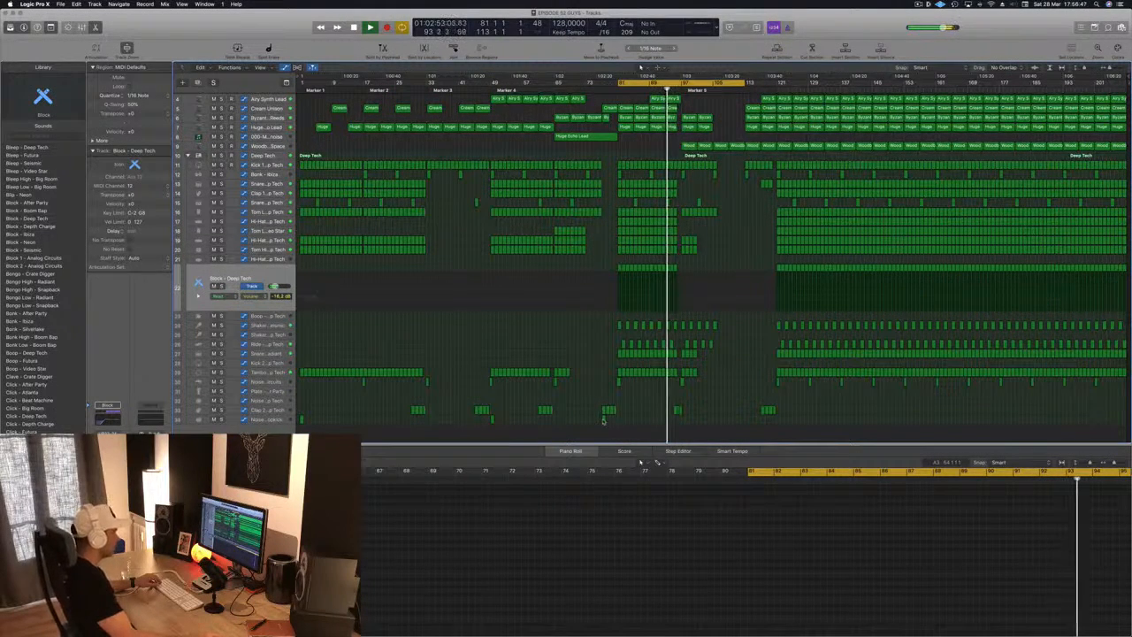
pyautogui.click(604, 419)
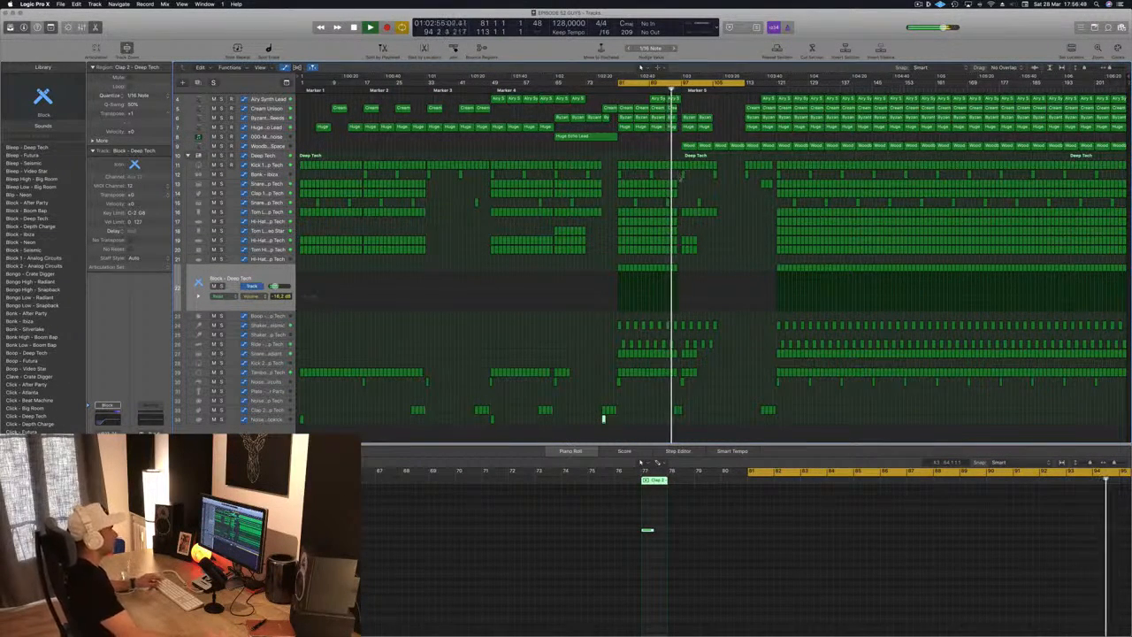
pyautogui.press('super+Right')
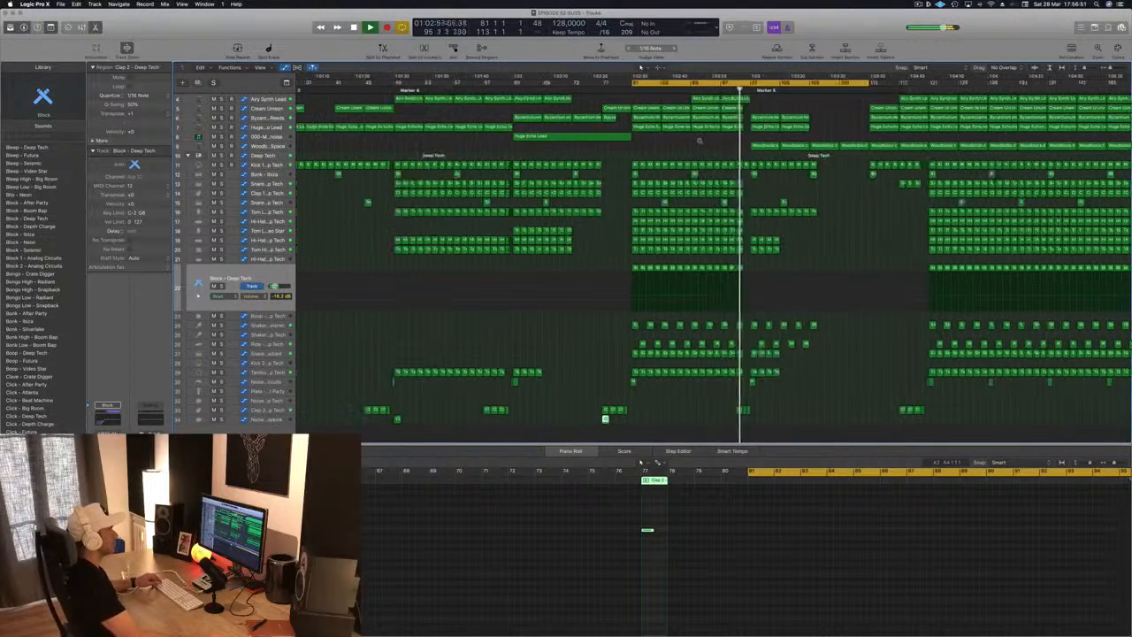
pyautogui.press('super+Left')
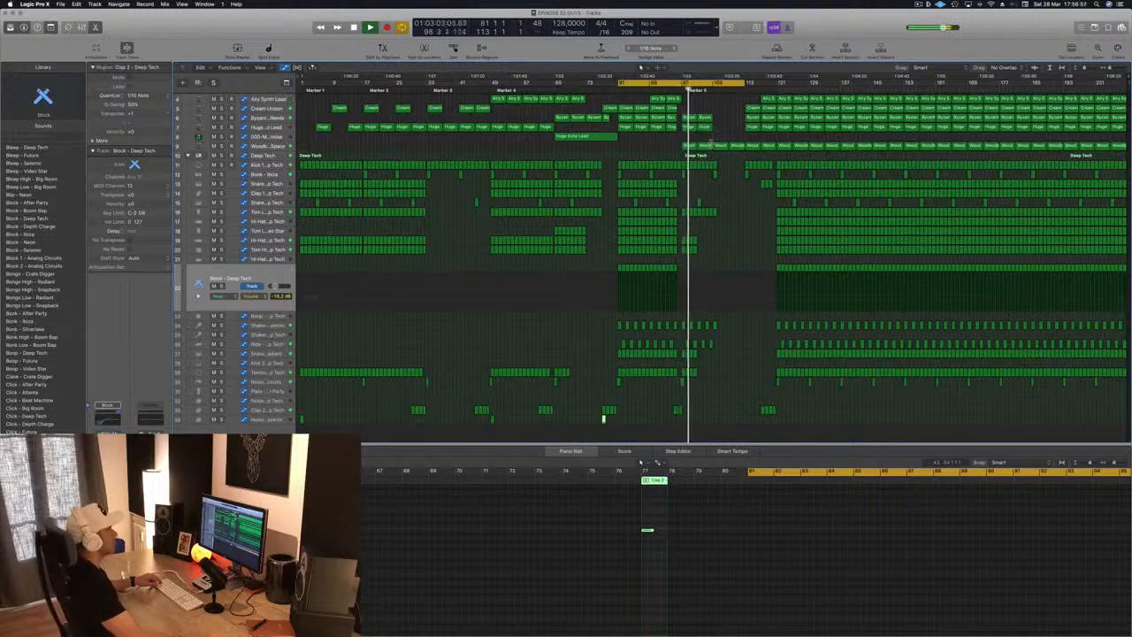
pyautogui.press('super+Right')
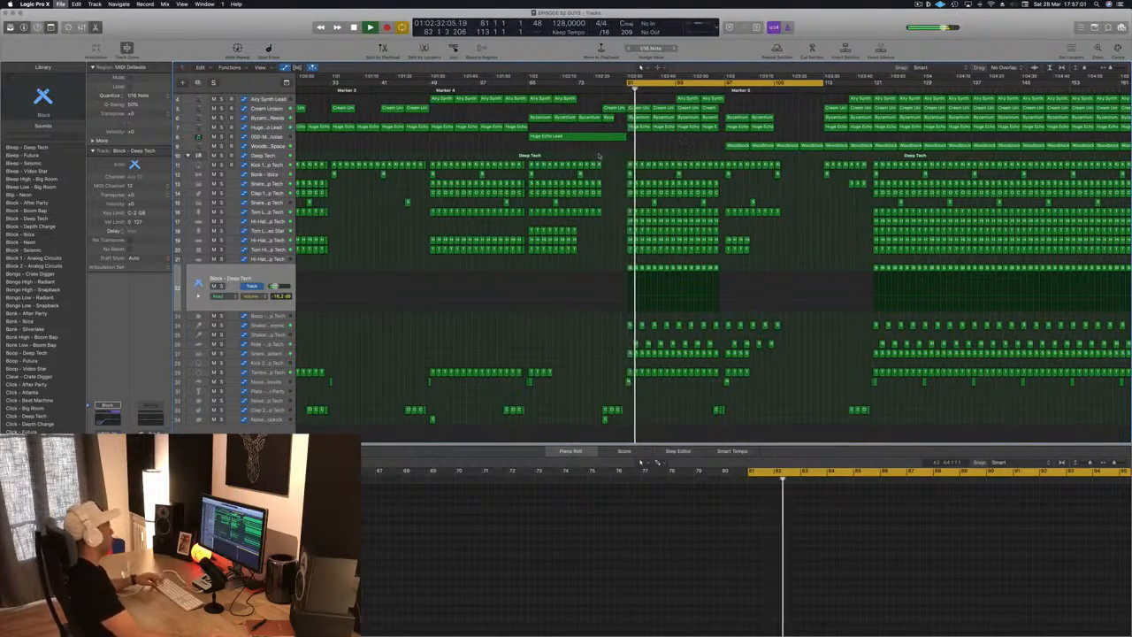
pyautogui.press('super+Left')
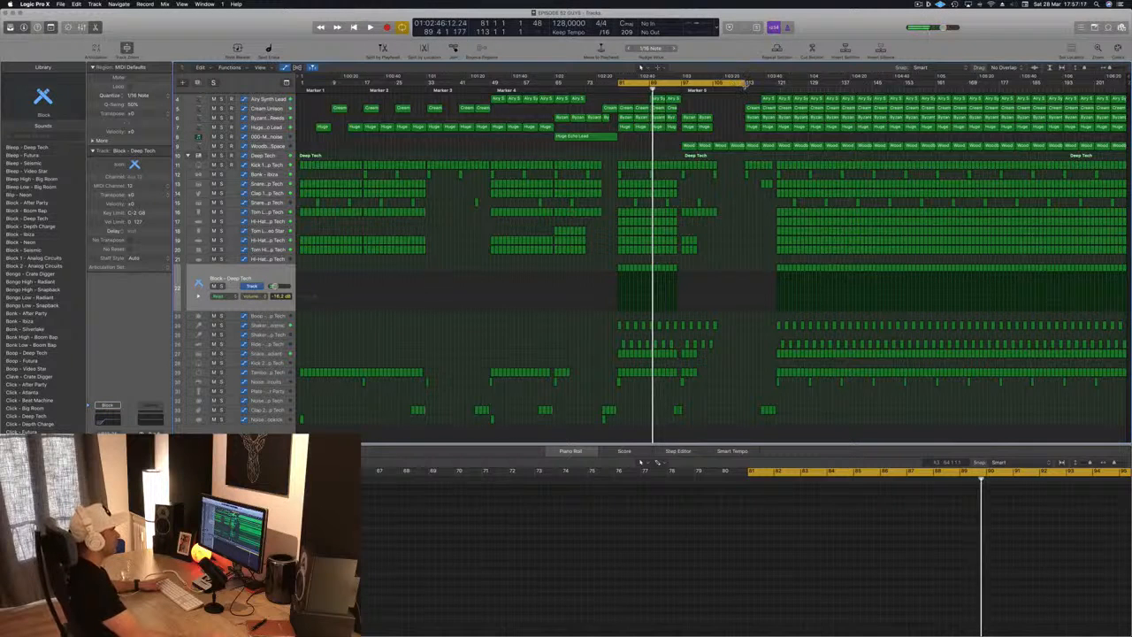
# Step: Shorten the cycle range to bars 81–97, repeat that section across all tracks directly after it and start playback
pyautogui.moveTo(748, 84); pyautogui.dragTo(676, 91)
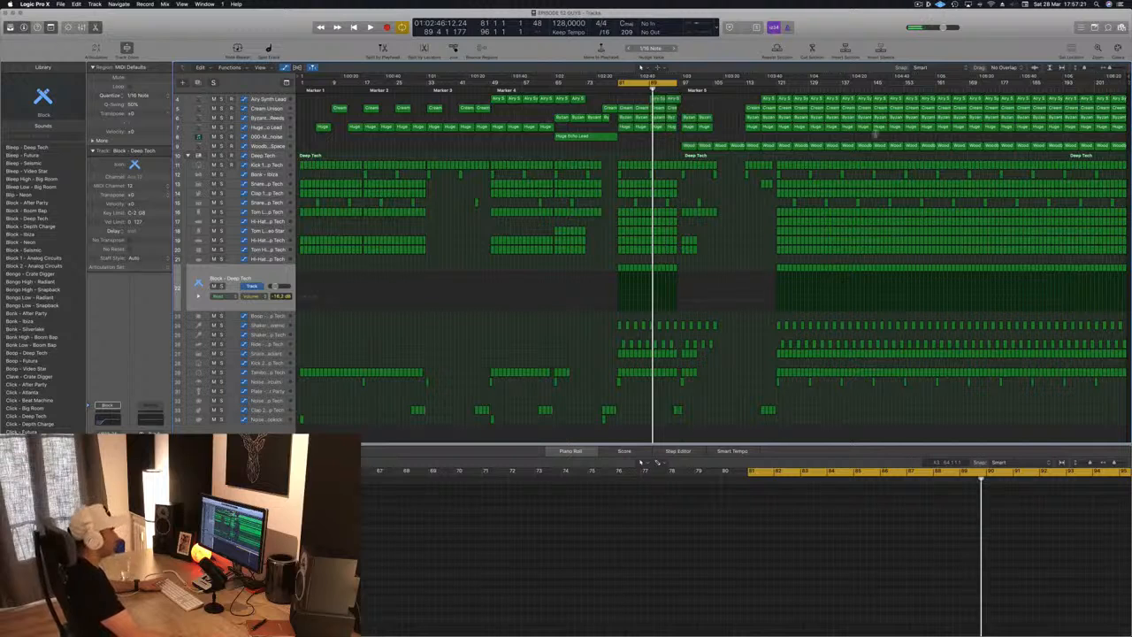
pyautogui.press('space')
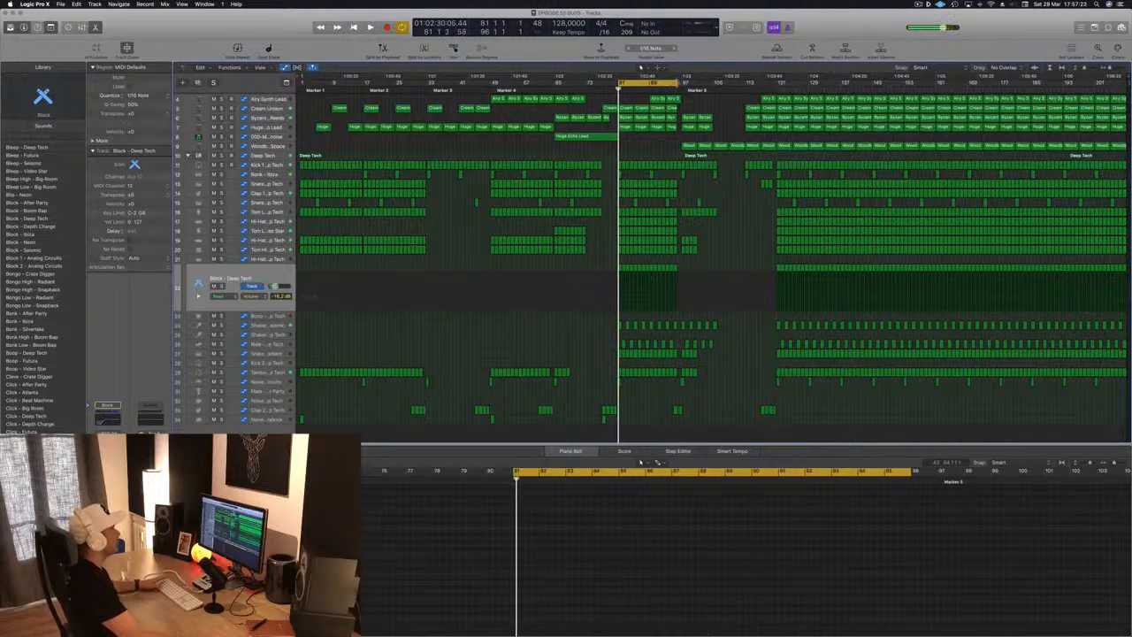
pyautogui.moveTo(677, 85); pyautogui.dragTo(686, 85)
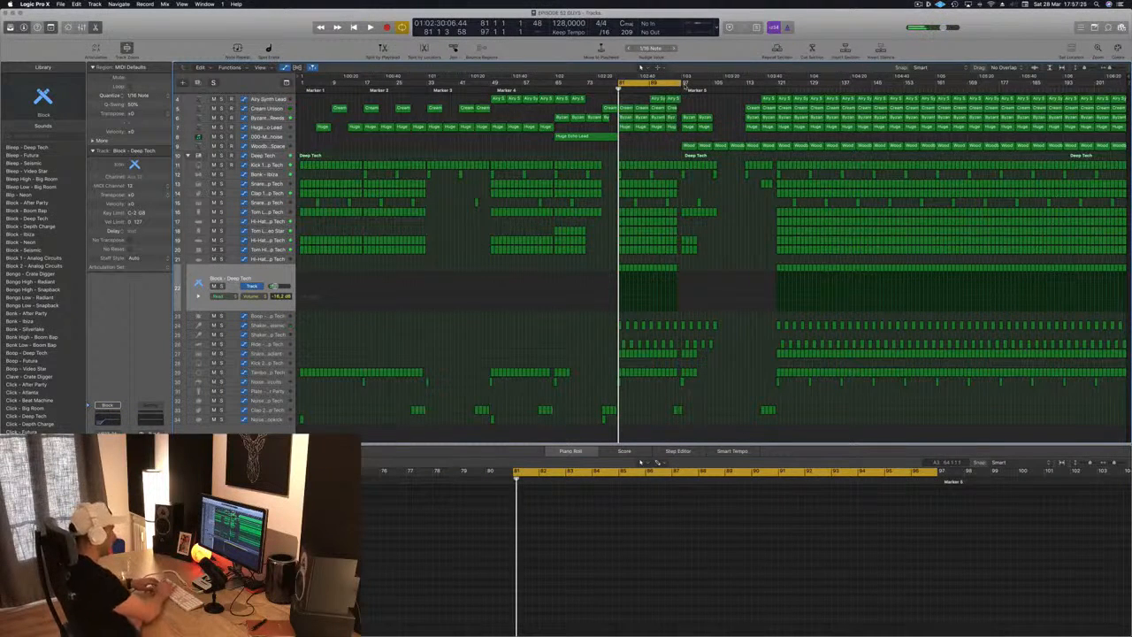
pyautogui.press('ctrl+super+r')
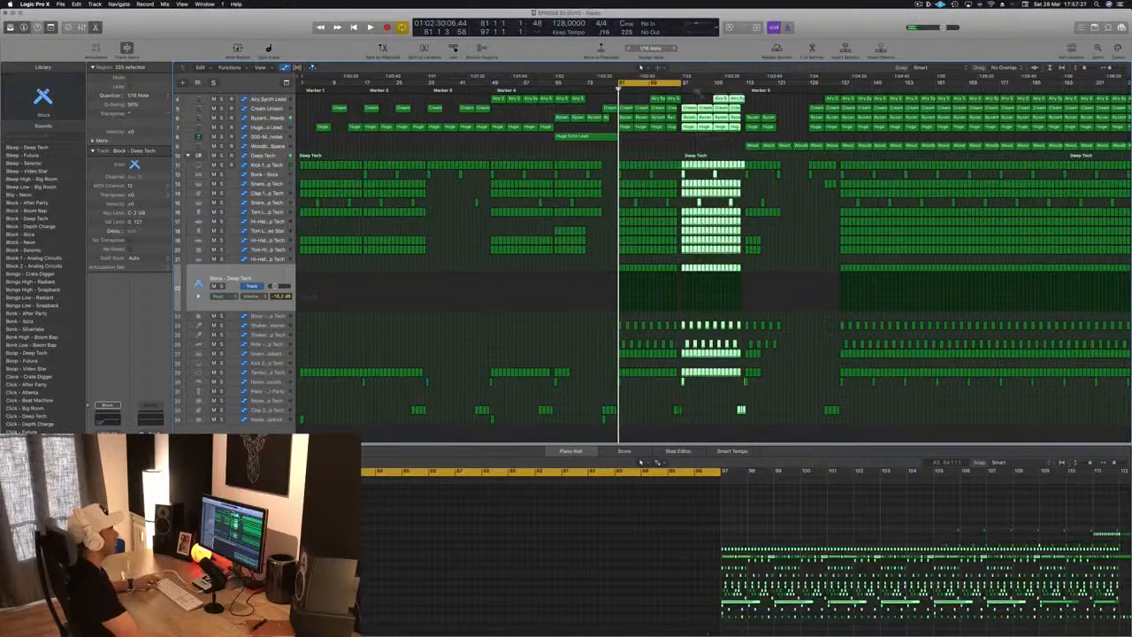
pyautogui.press('super+Left')
pyautogui.press('space')
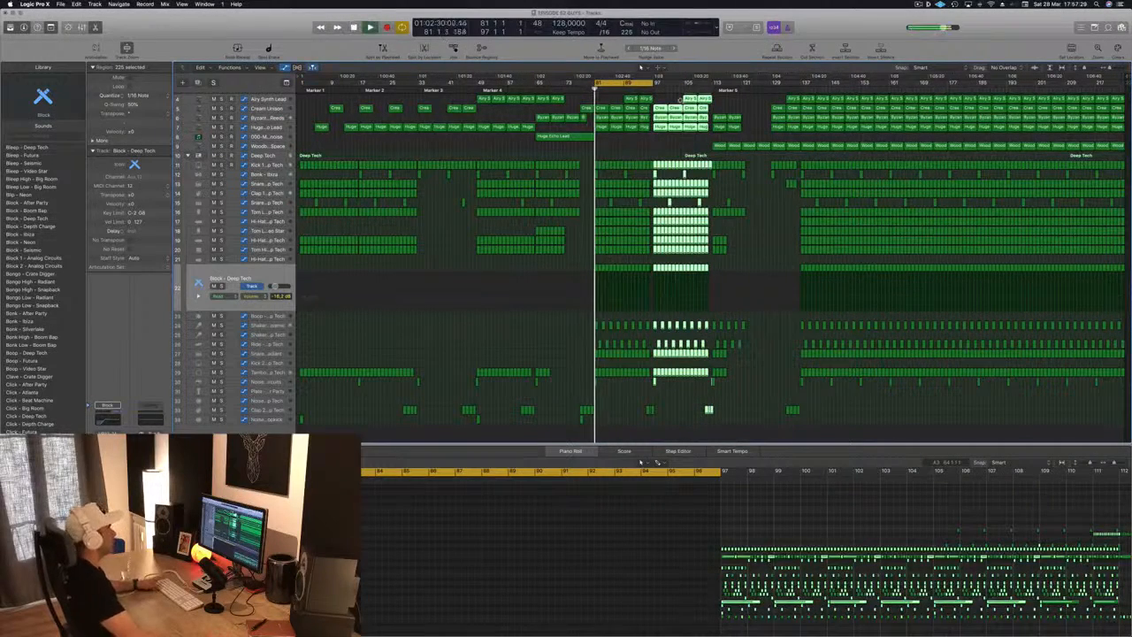
# Step: Copy the Dense Metallic Tines and Airy Synth Lead regions from bar 105 to bar 97 in the repeated section
pyautogui.press('super+Right')
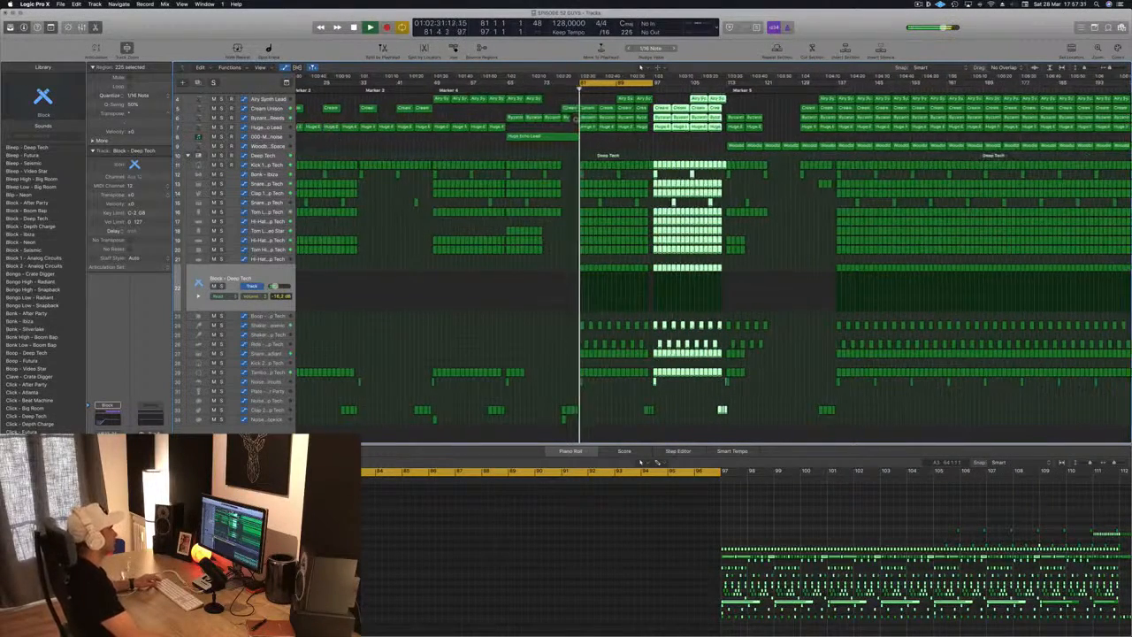
pyautogui.scroll(3, 638, 144)
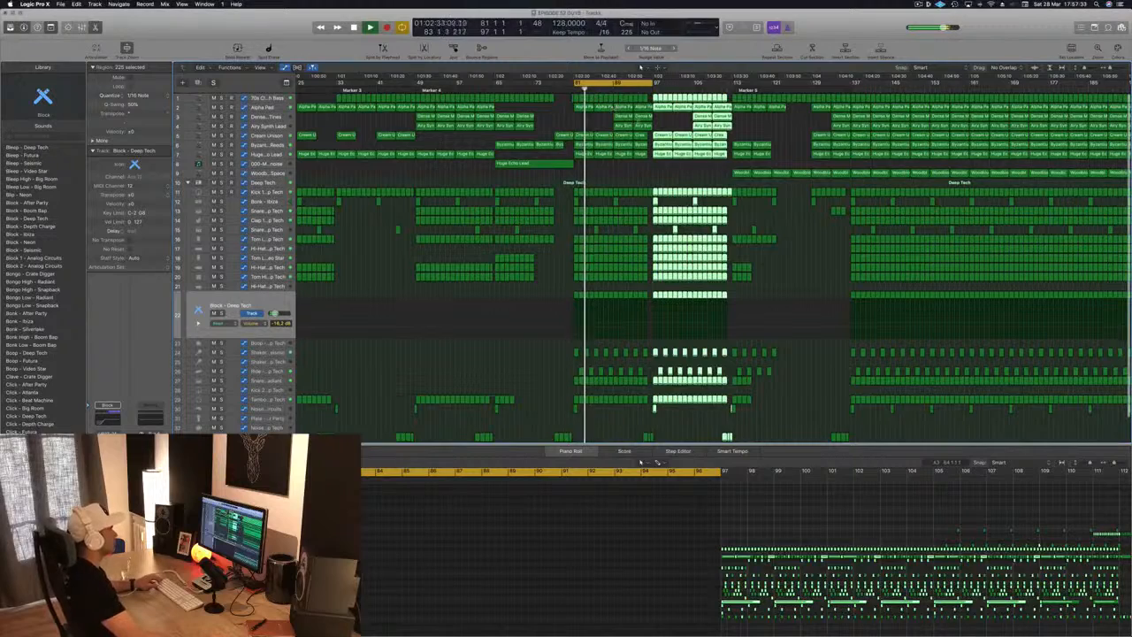
pyautogui.click(664, 121)
pyautogui.moveTo(664, 120); pyautogui.dragTo(690, 124)
pyautogui.press('super+Left')
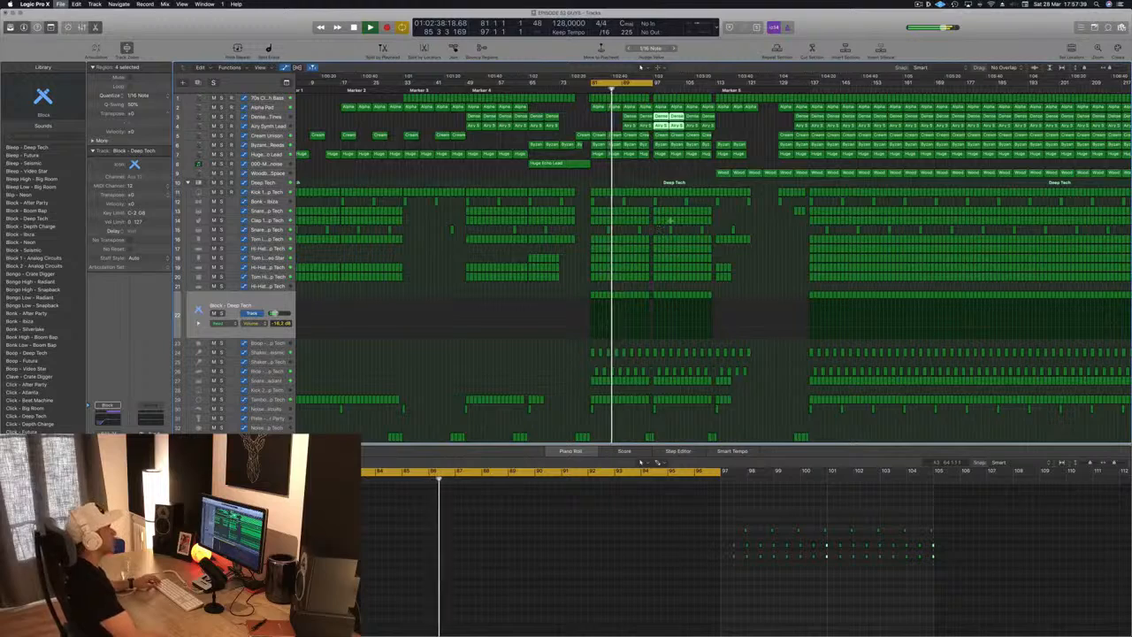
# Step: Try removing the Tambourine regions in bars 81–97
pyautogui.press('super+Right')
pyautogui.scroll(-1, 619, 425)
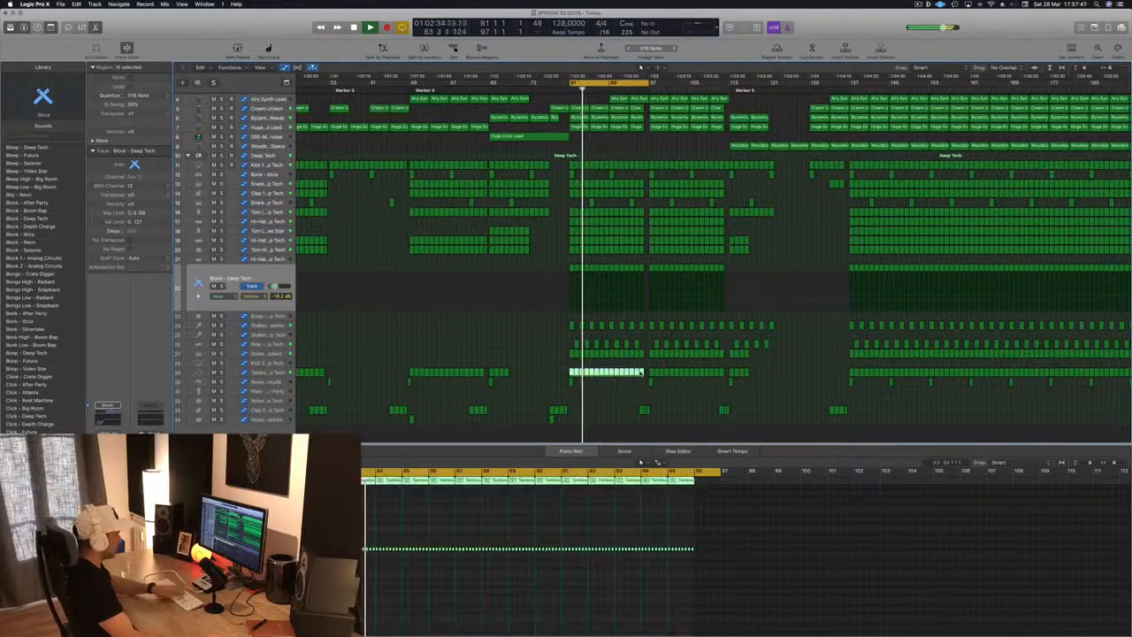
pyautogui.press('Delete')
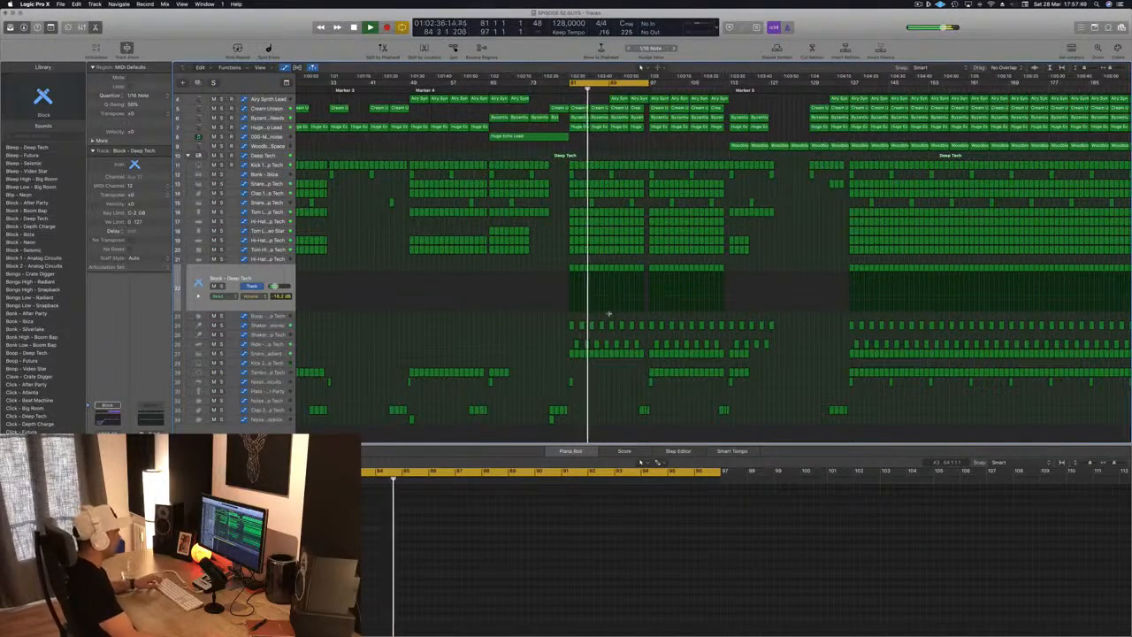
pyautogui.press('super+z')
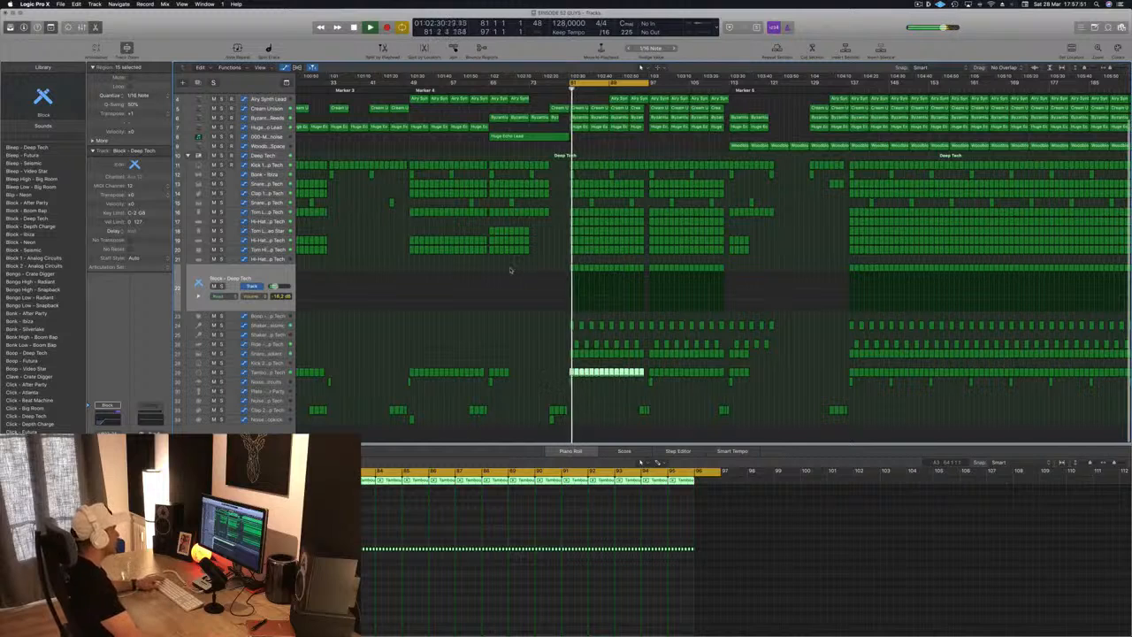
# Step: Delete the Block and Hi-Hat 1 regions in bars 81–97 and save the project
pyautogui.click(646, 270)
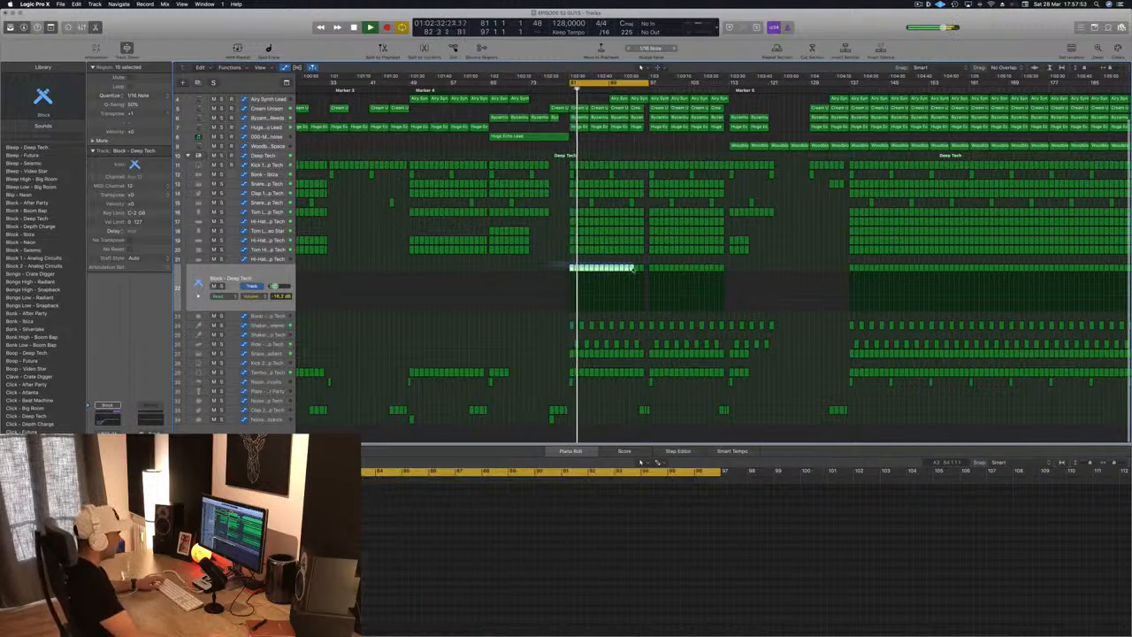
pyautogui.press('super+s')
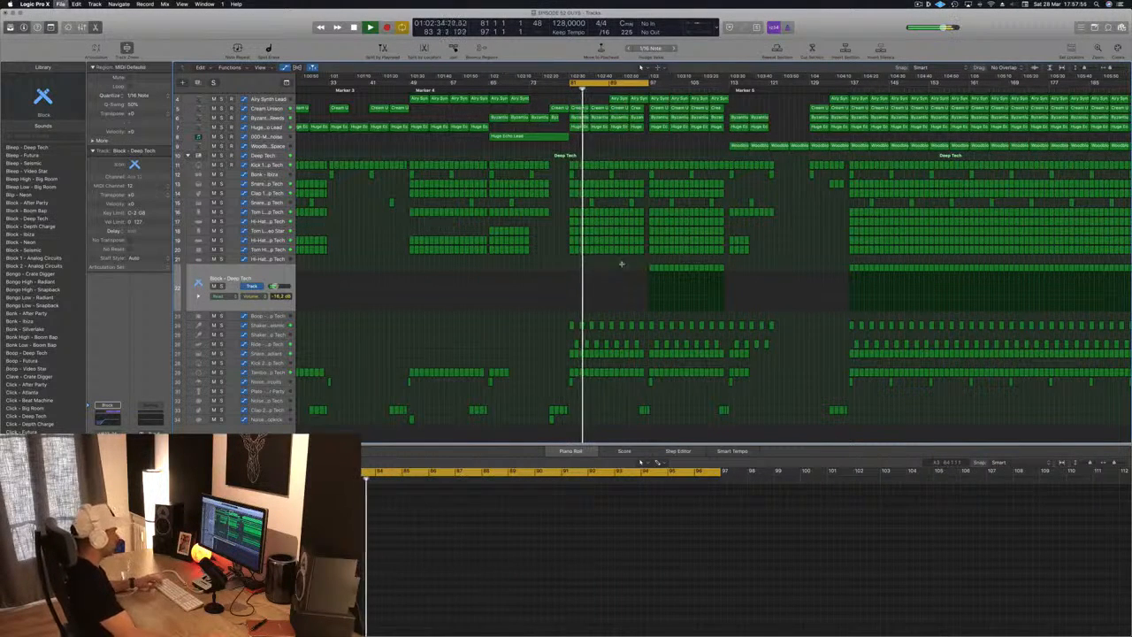
pyautogui.scroll(1, 559, 230)
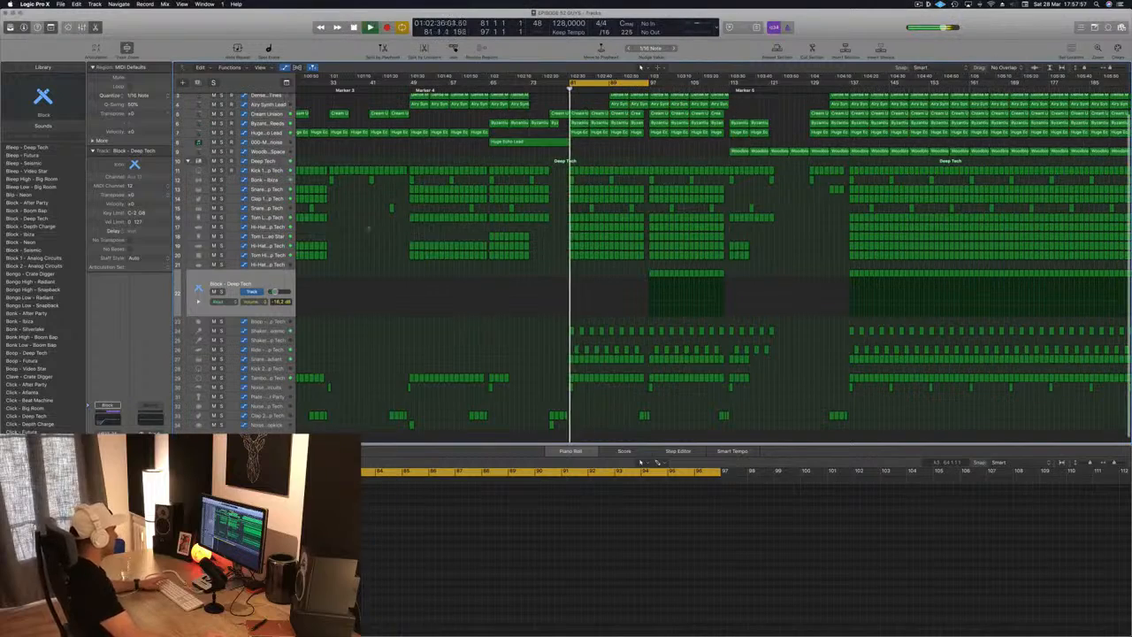
pyautogui.click(619, 227)
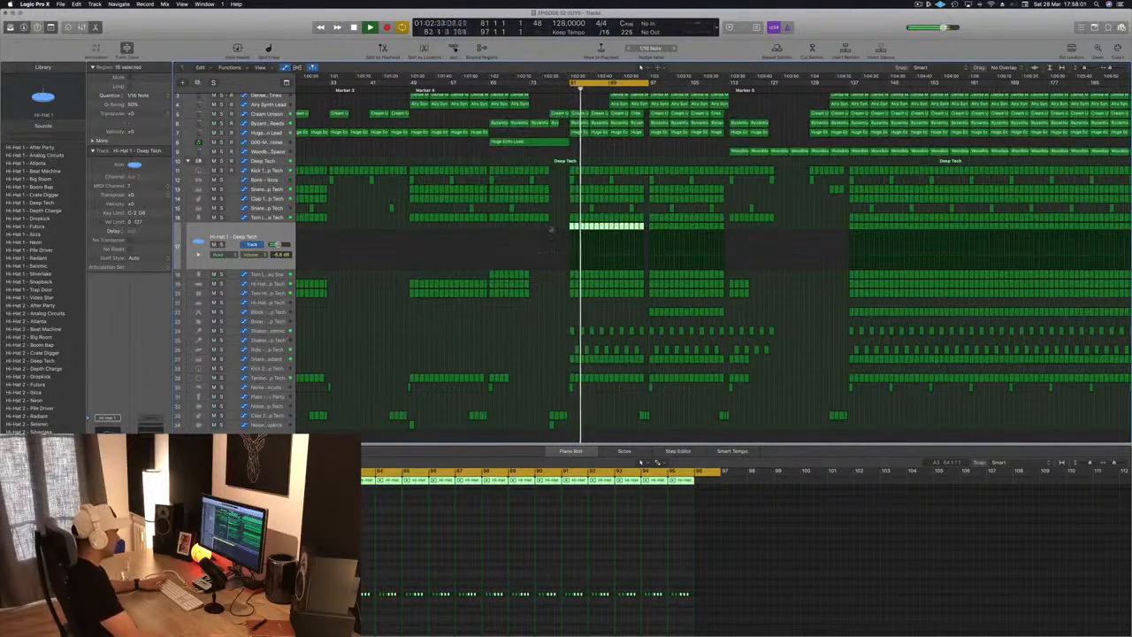
pyautogui.press('Delete')
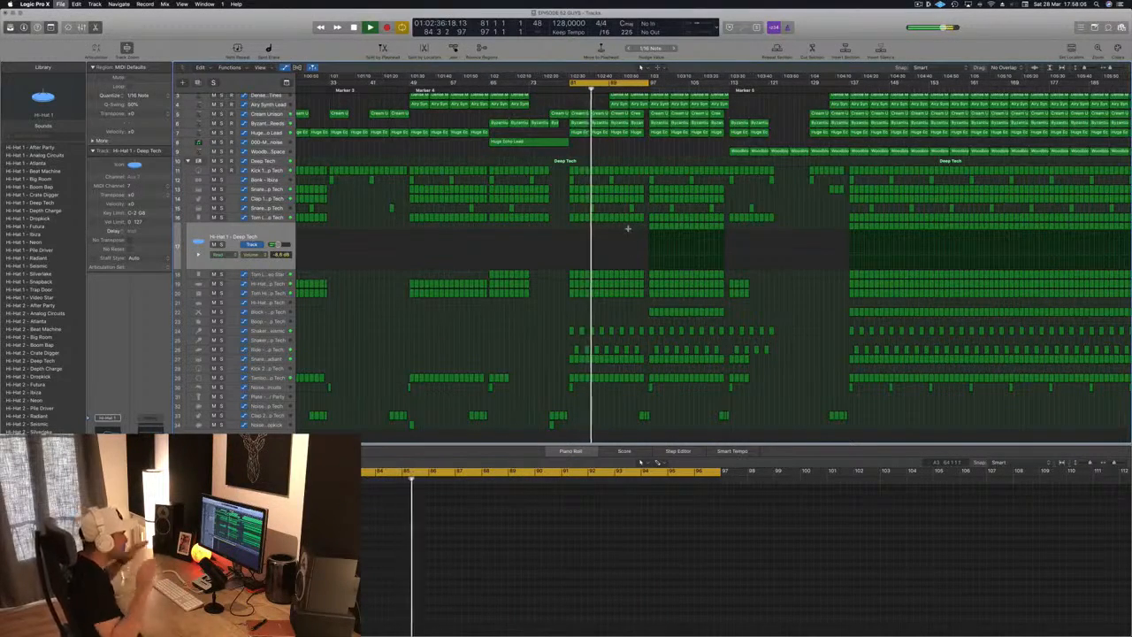
# Step: Check the Alpha Pad track in solo and delete its regions between bars 89 and 101
pyautogui.press('super+Left')
pyautogui.scroll(2, 630, 228)
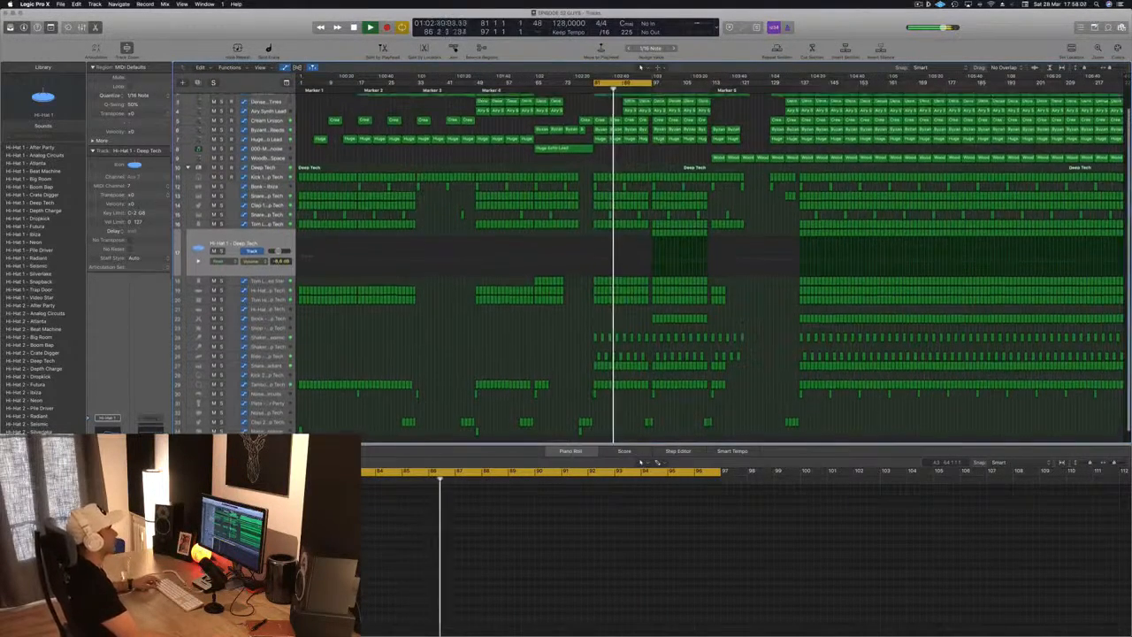
pyautogui.scroll(1, 629, 164)
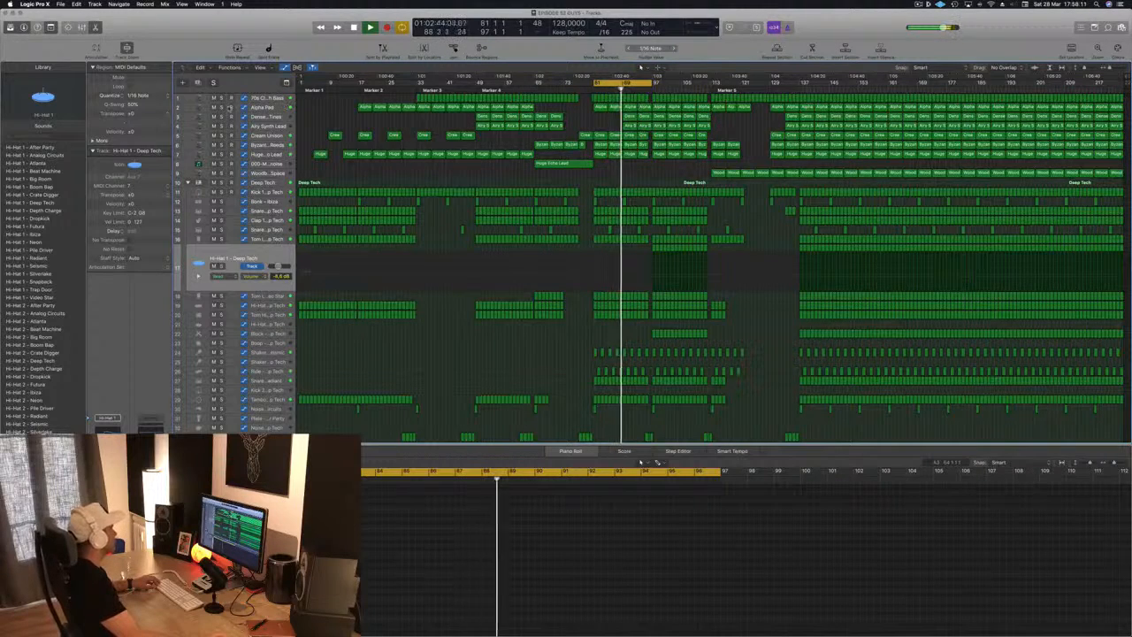
pyautogui.press('s')
pyautogui.press('s')
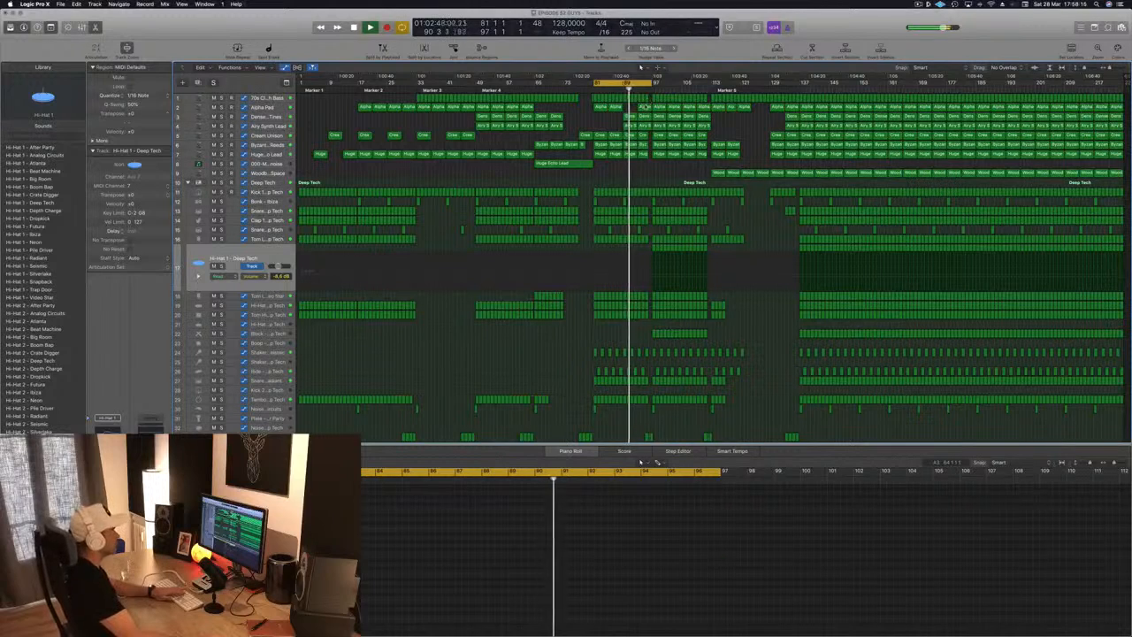
pyautogui.click(645, 107)
pyautogui.press('BackSpace')
pyautogui.click(659, 107)
pyautogui.press('BackSpace')
pyautogui.click(674, 107)
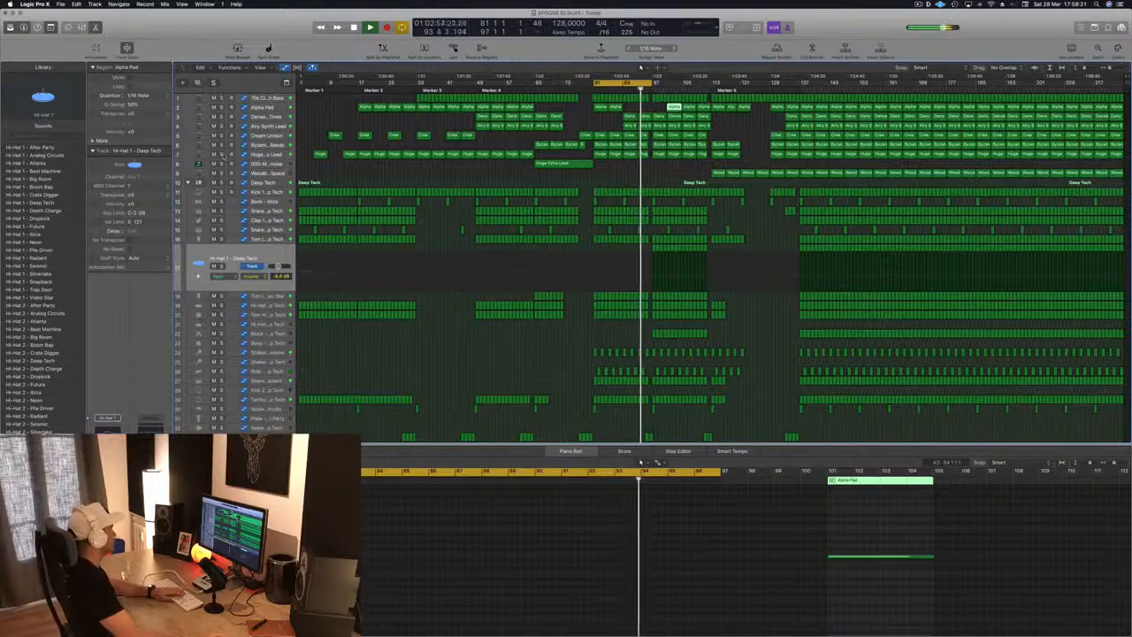
# Step: Solo the Huge Echo Lead and Cream Unison tracks in turn to hear each on its own
pyautogui.press('s')
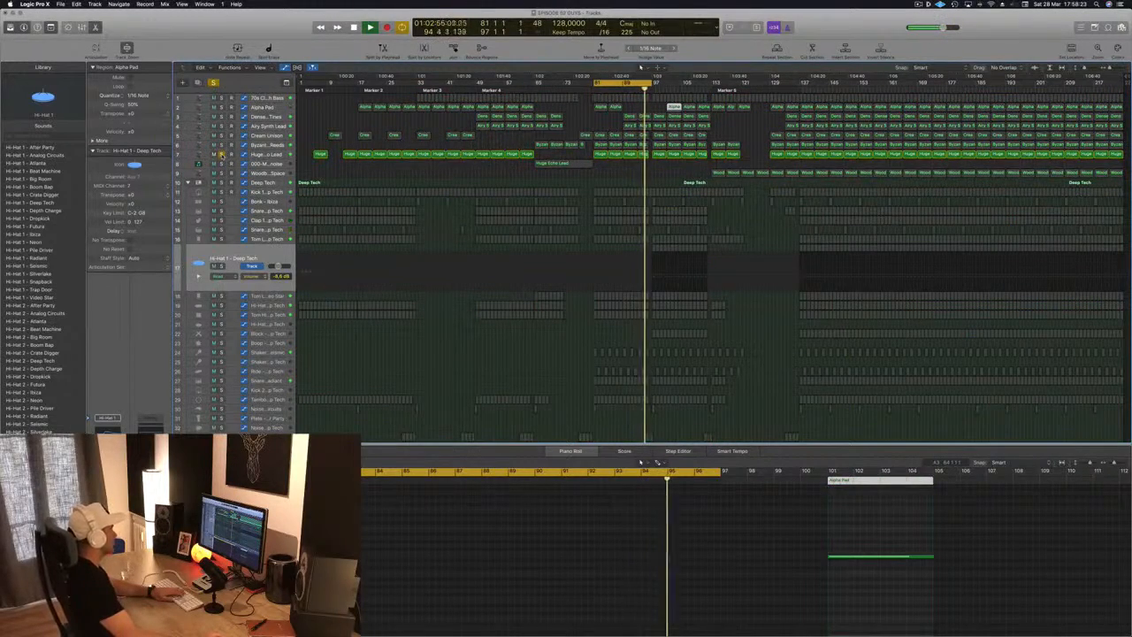
pyautogui.press('s')
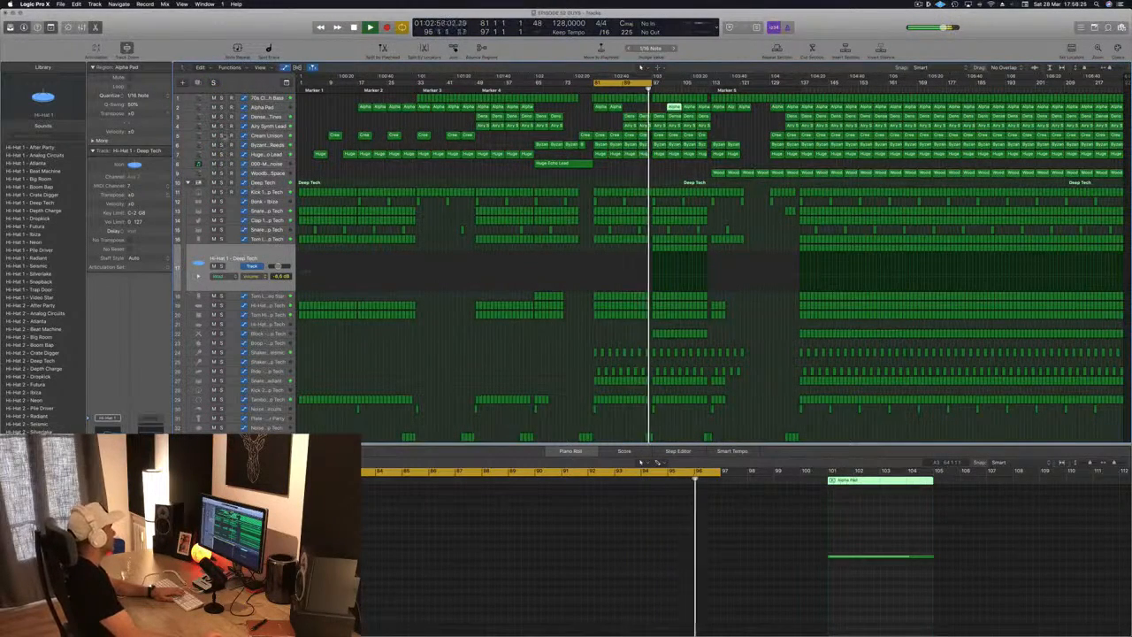
pyautogui.press('s')
pyautogui.press('s')
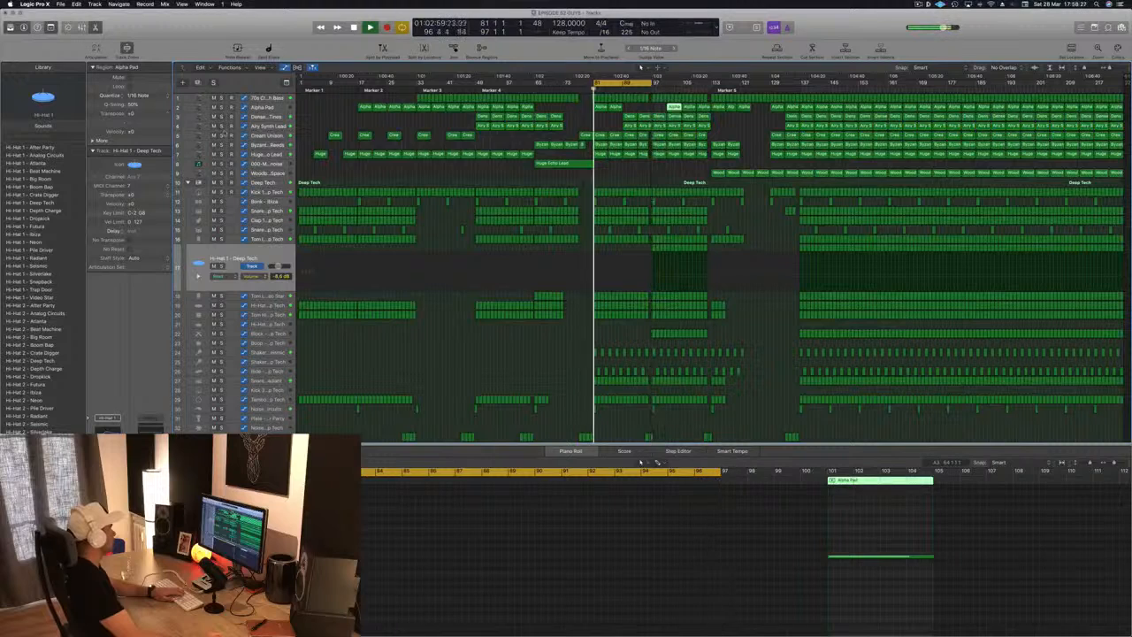
# Step: Extend the cycle range to bar 113 and delete the Cream Unison regions in bars 97–113
pyautogui.click(225, 135)
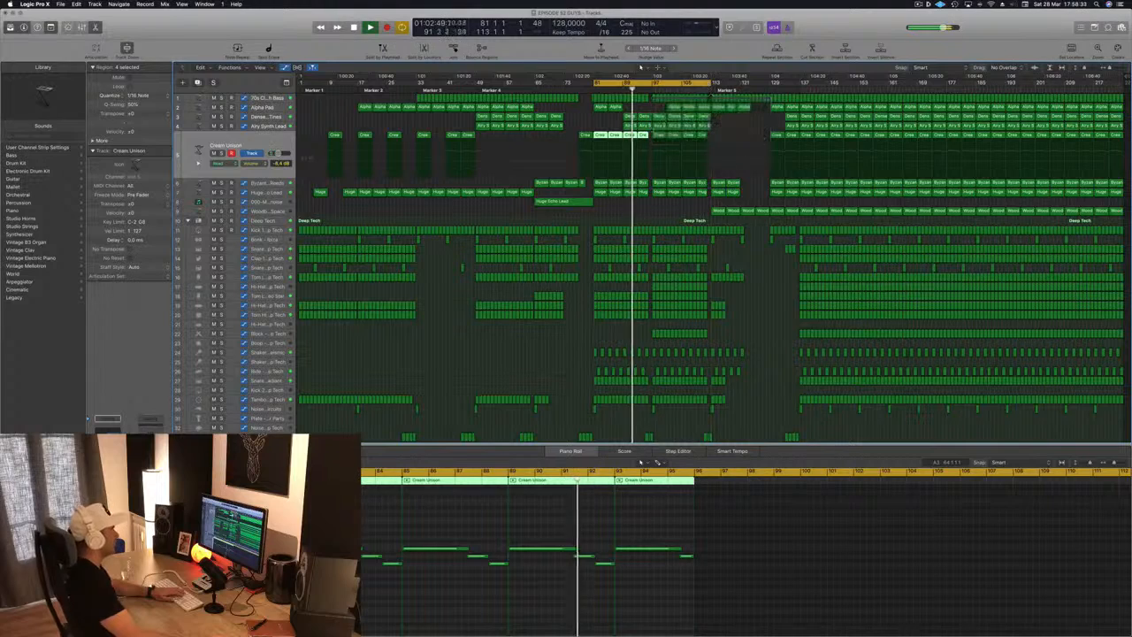
pyautogui.click(659, 136)
pyautogui.press('Delete')
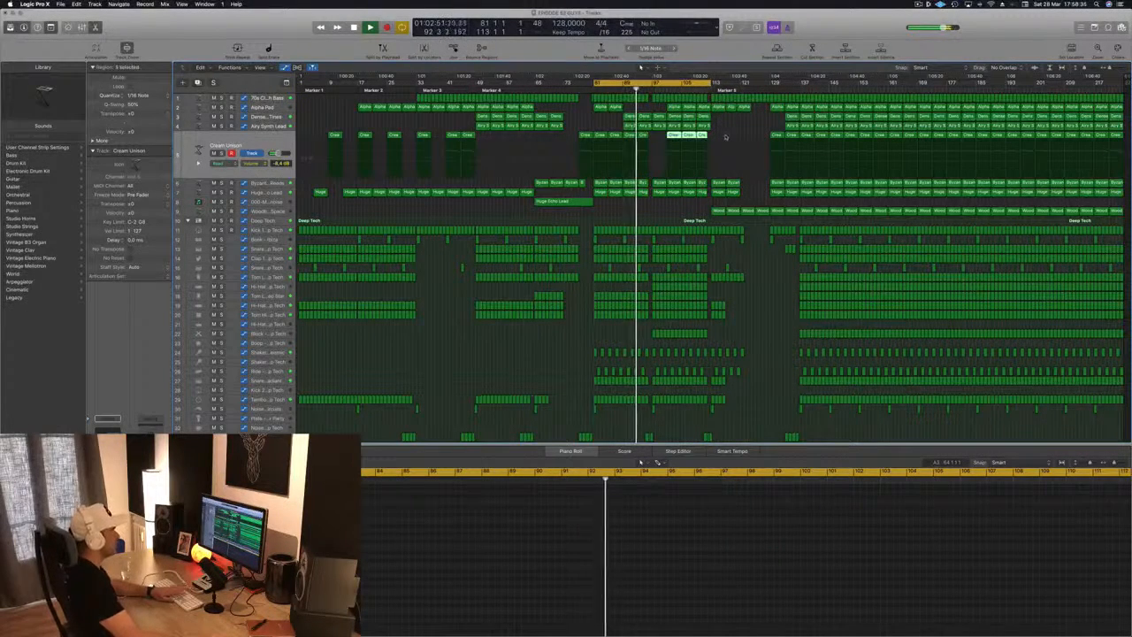
pyautogui.press('Delete')
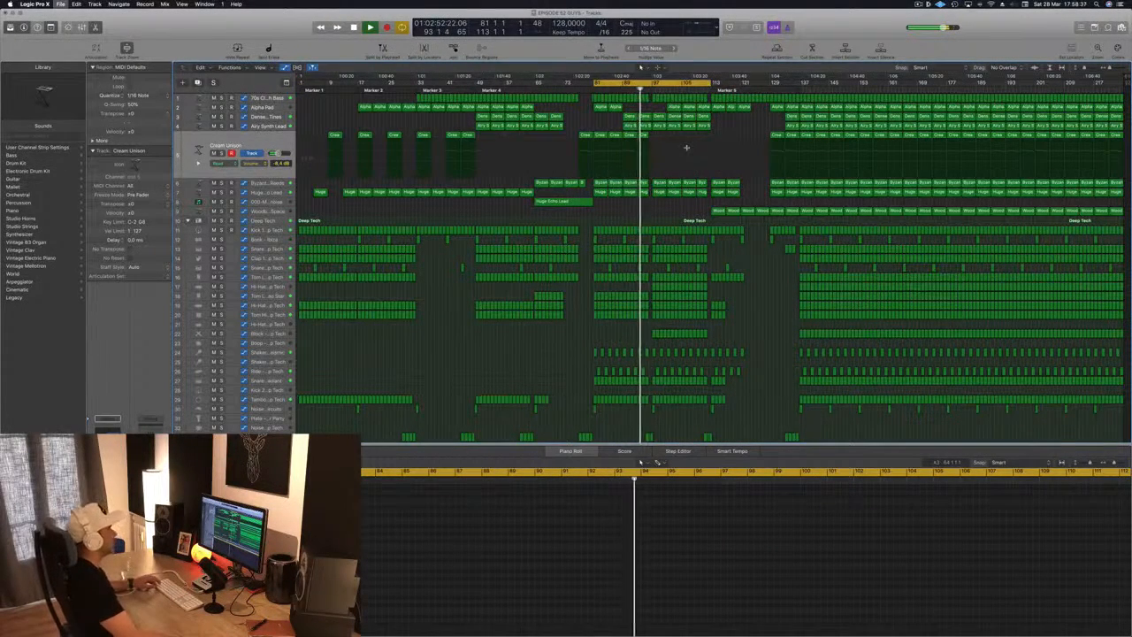
# Step: Delete the Alpha Pad regions in bars 101–113 and save the project
pyautogui.press('super+Right')
pyautogui.press('super+Right')
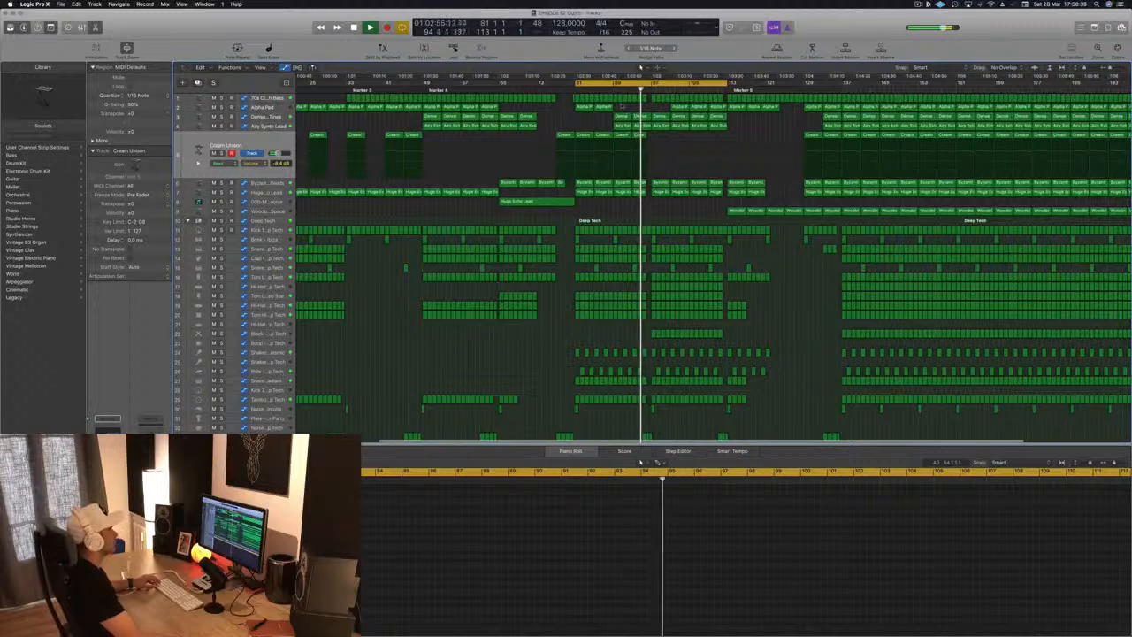
pyautogui.click(584, 108)
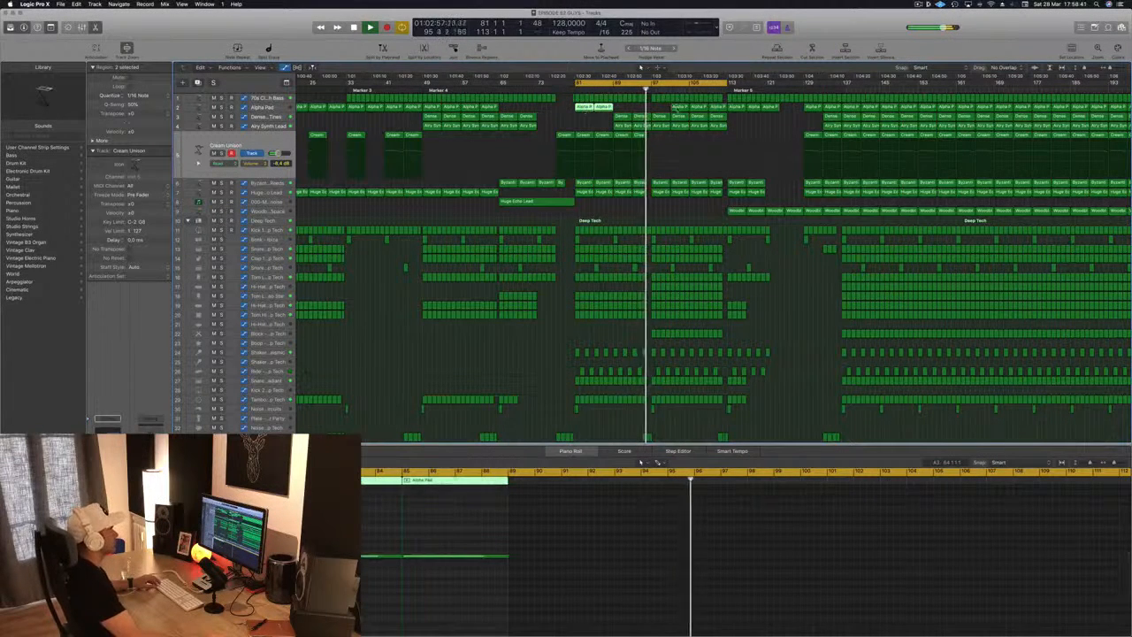
pyautogui.click(679, 108)
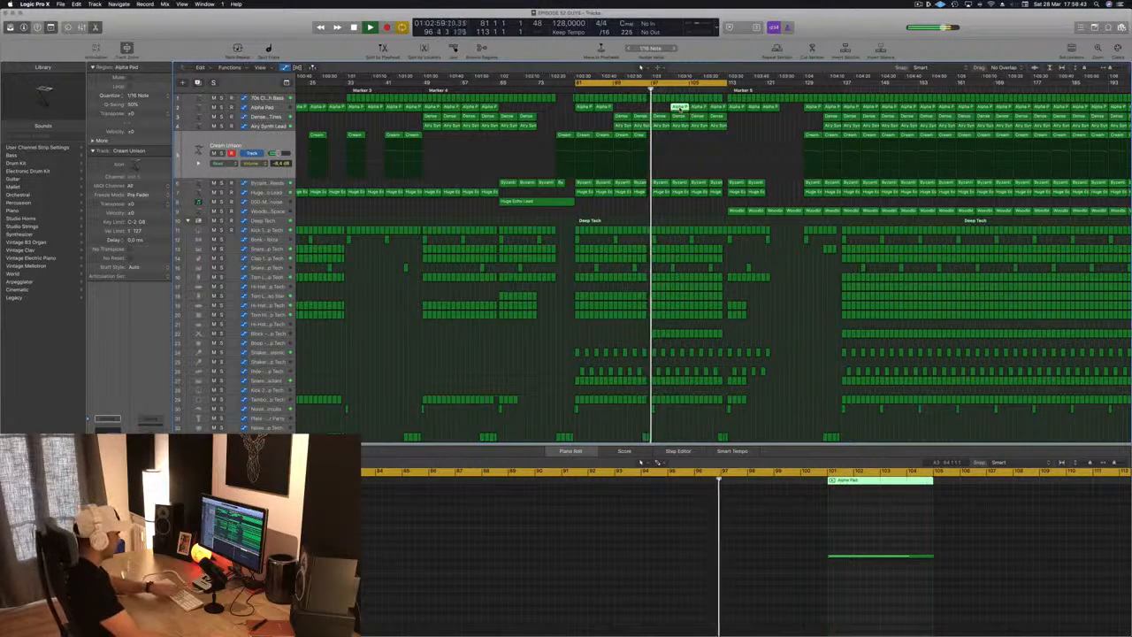
pyautogui.press('Delete')
pyautogui.press('Delete')
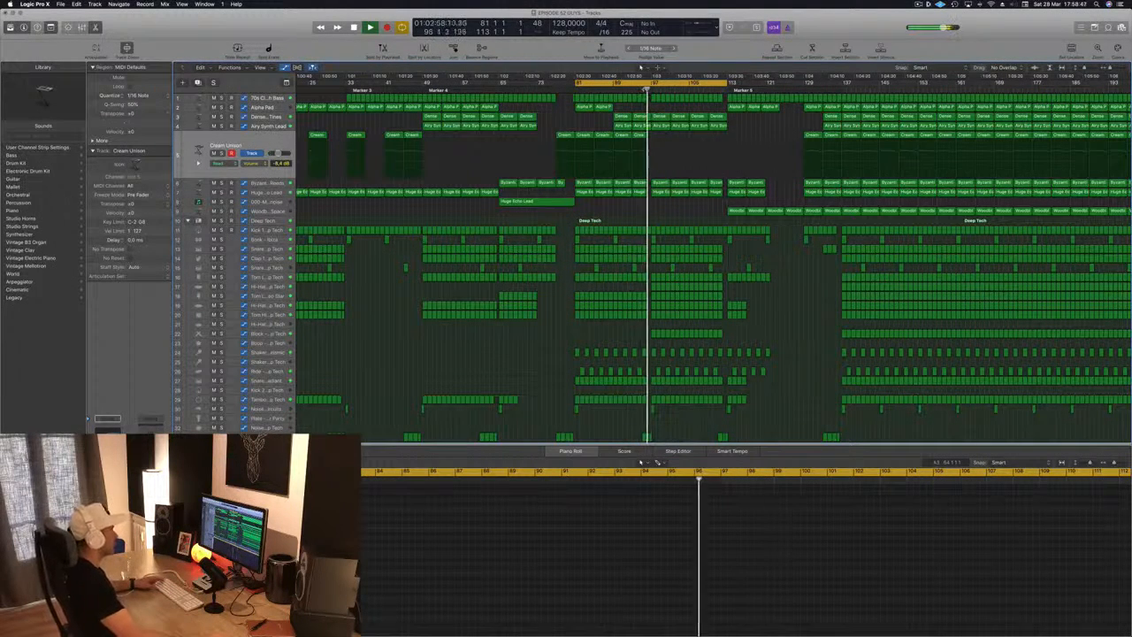
pyautogui.press('super+s')
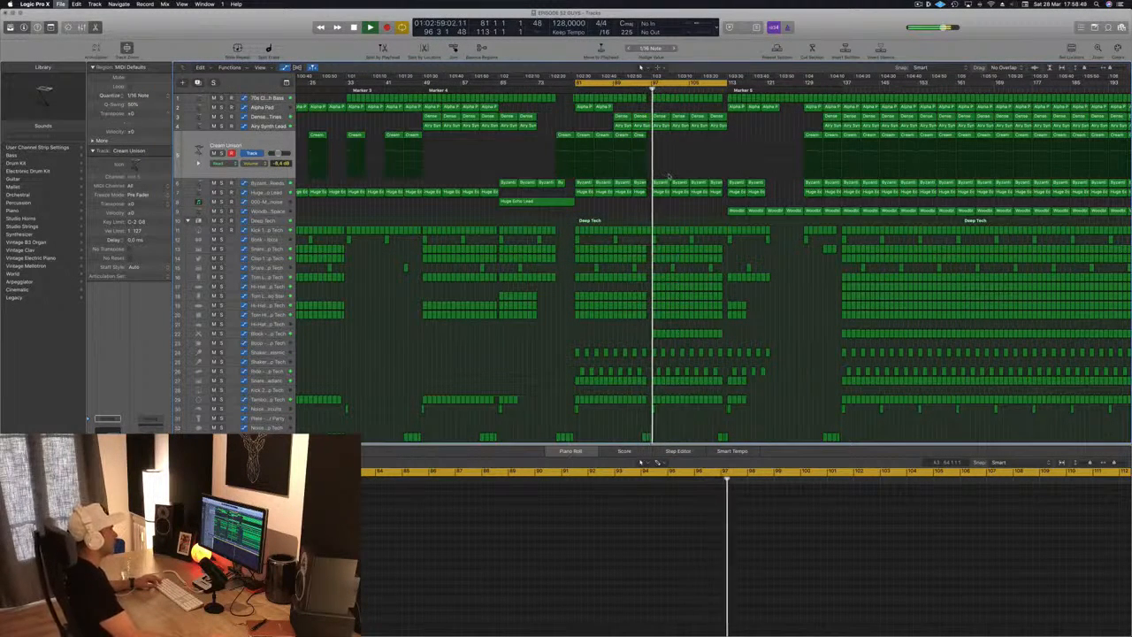
# Step: Raise the 70s Classic Synth Bass cutoff automation to about 42 % at bar 97, adding a point near bar 89, and replay the section
pyautogui.press('super+Right')
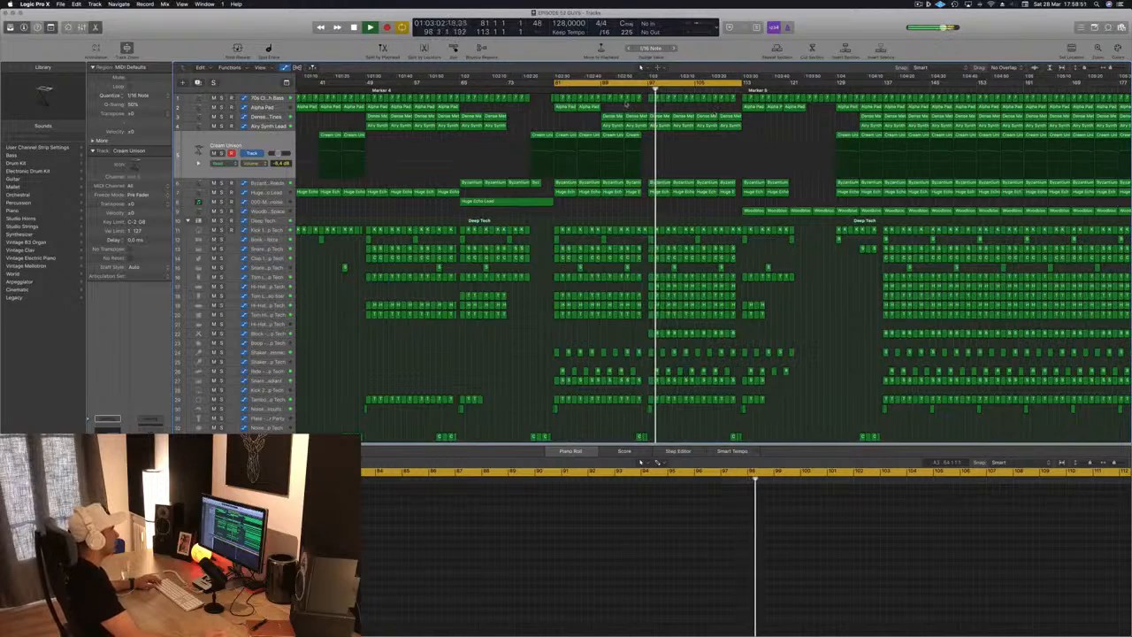
pyautogui.click(267, 98)
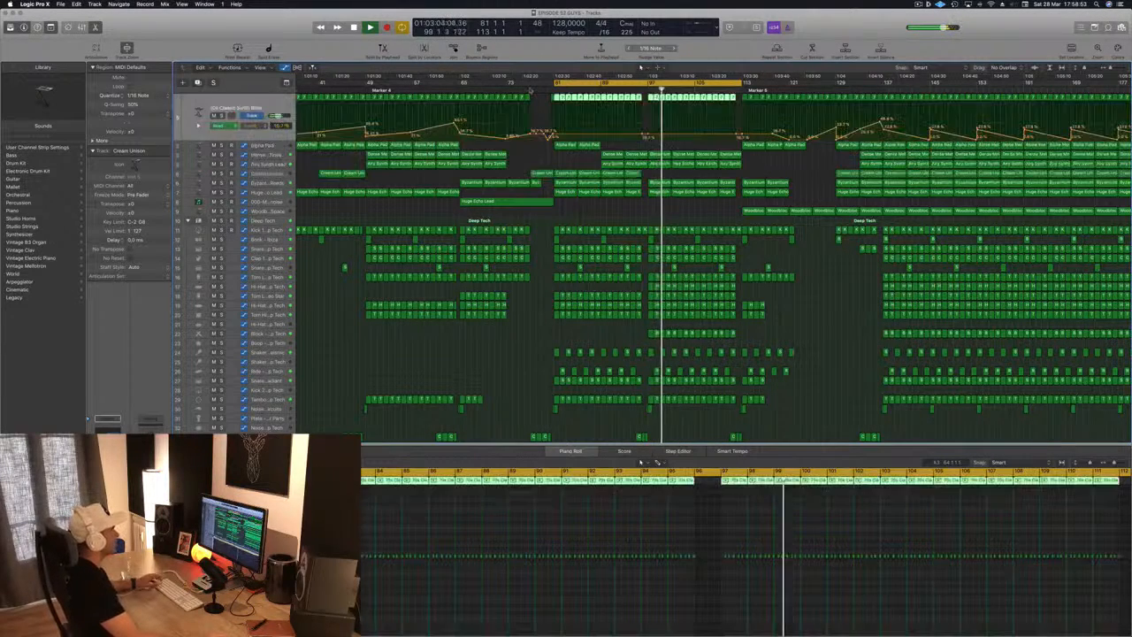
pyautogui.press('space')
pyautogui.press('space')
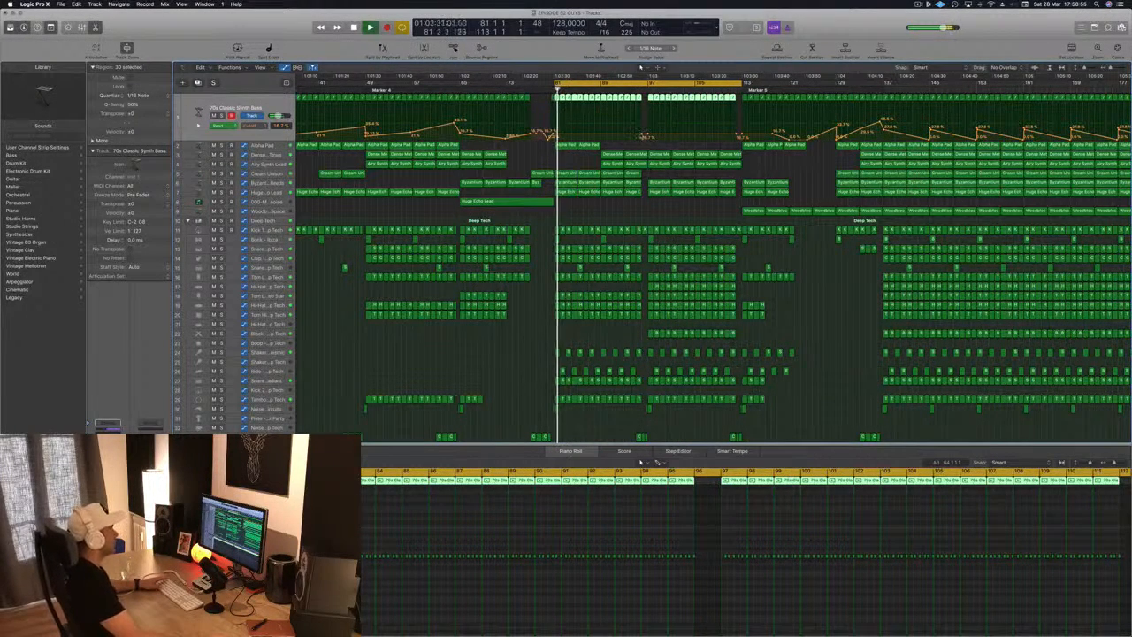
pyautogui.click(644, 131)
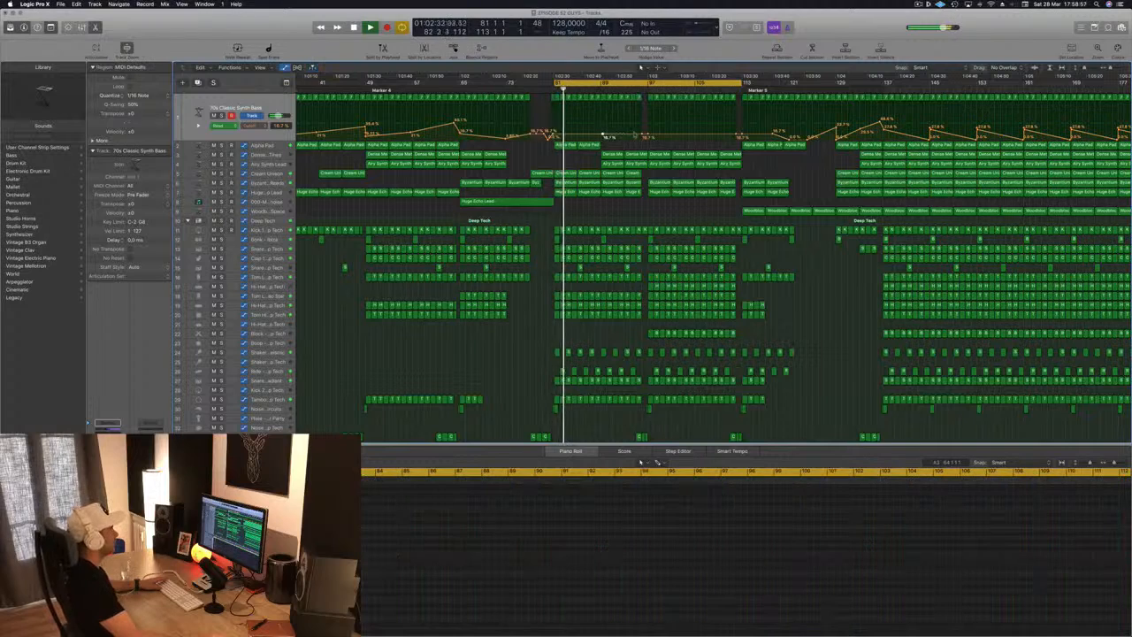
pyautogui.moveTo(642, 132); pyautogui.dragTo(644, 126)
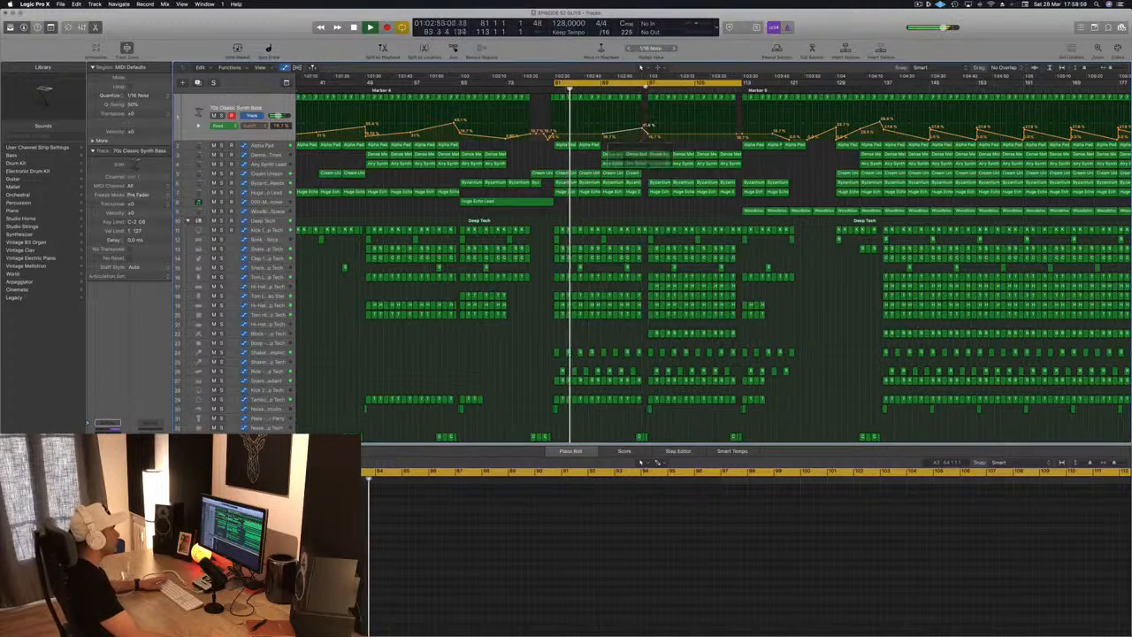
pyautogui.click(643, 88)
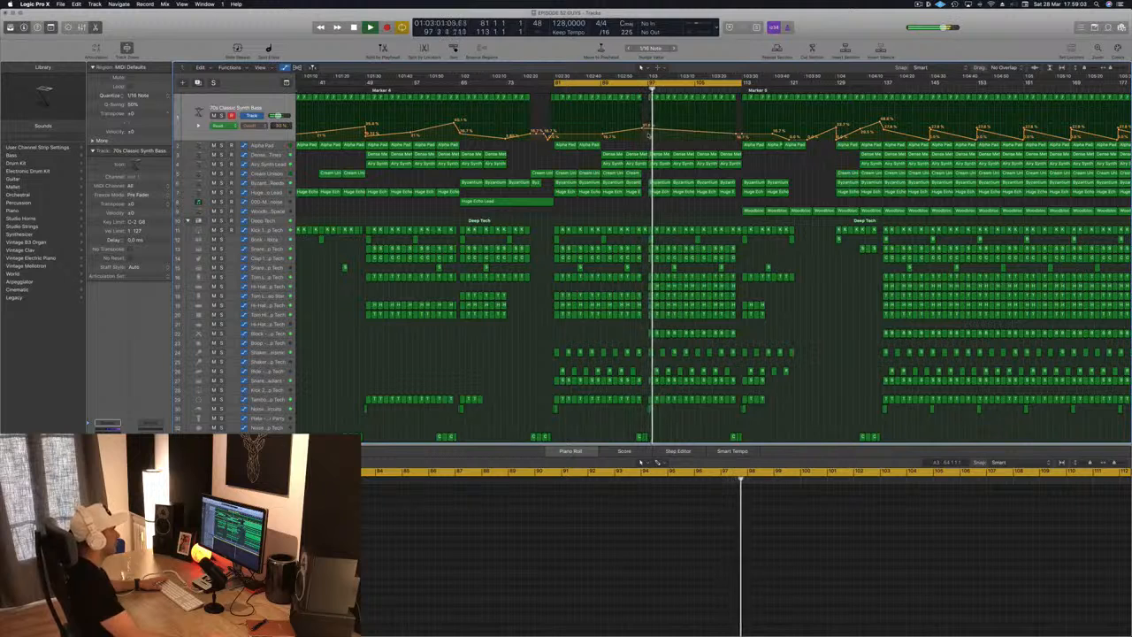
pyautogui.moveTo(652, 130); pyautogui.dragTo(650, 124)
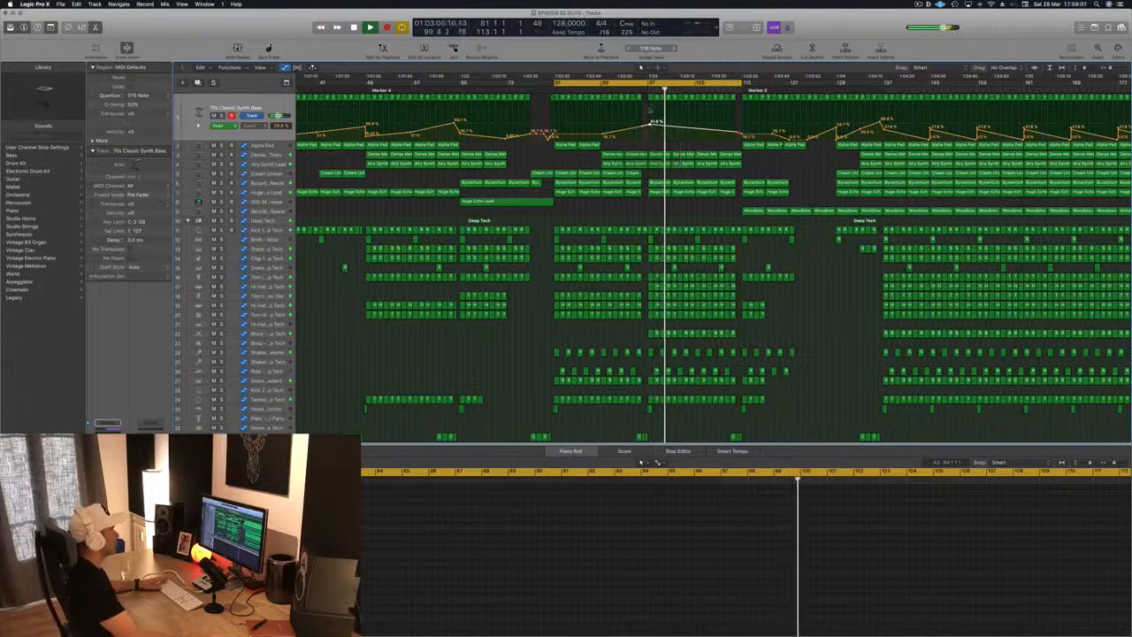
pyautogui.press('space')
pyautogui.press('space')
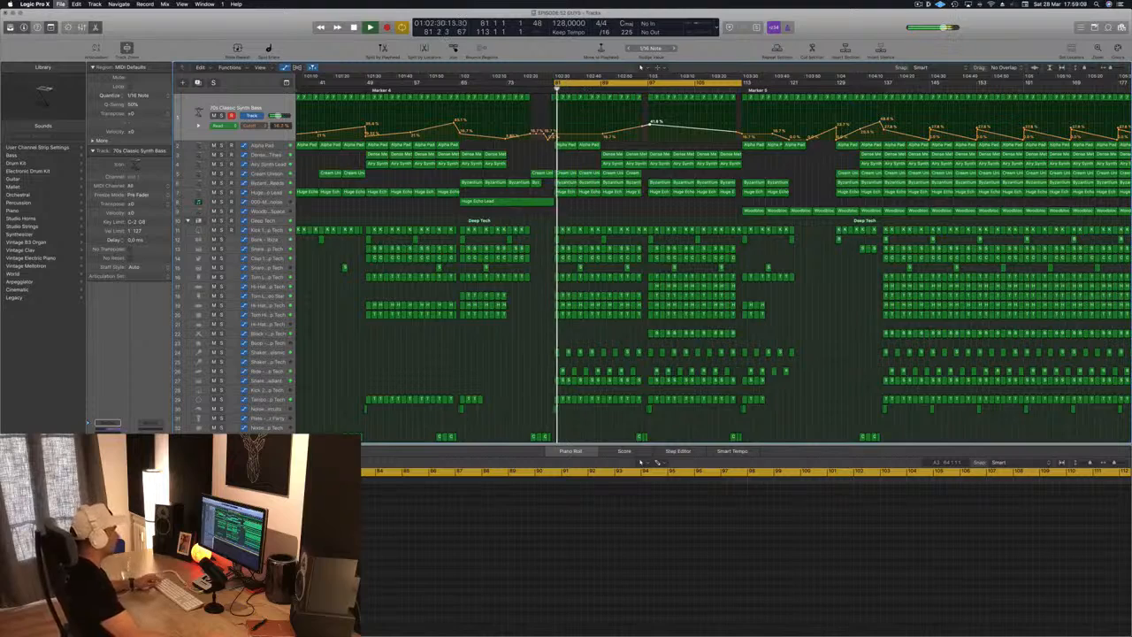
# Step: Add a cutoff automation point at about bar 105 on the synth bass, raise it to about 51.7 %, and save the project
pyautogui.press('z')
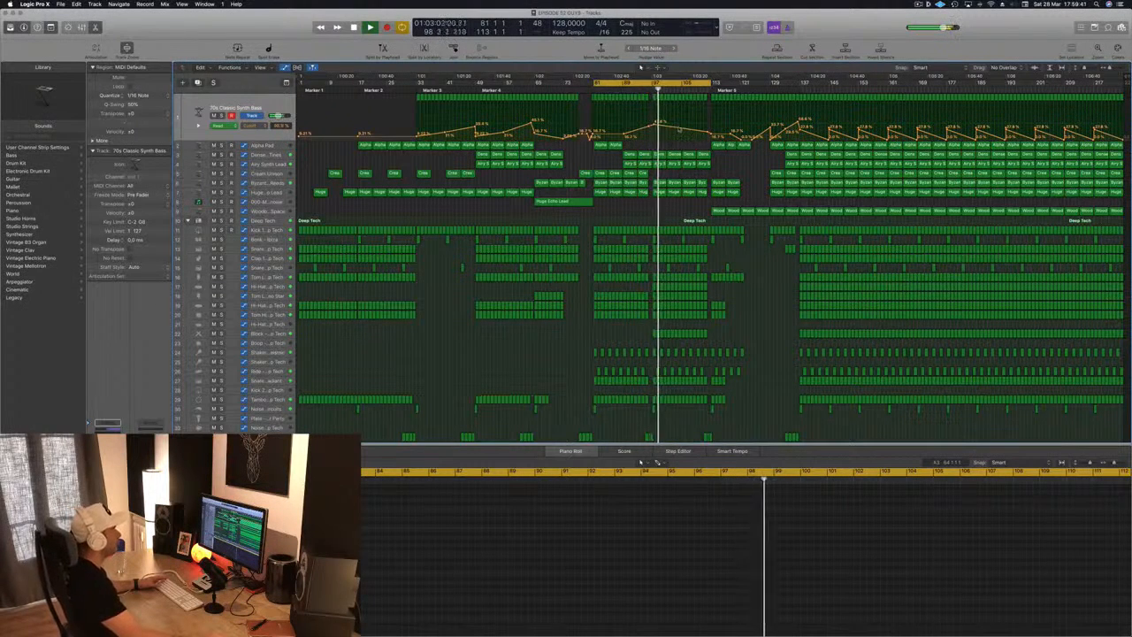
pyautogui.click(679, 129)
pyautogui.moveTo(679, 128); pyautogui.dragTo(681, 121)
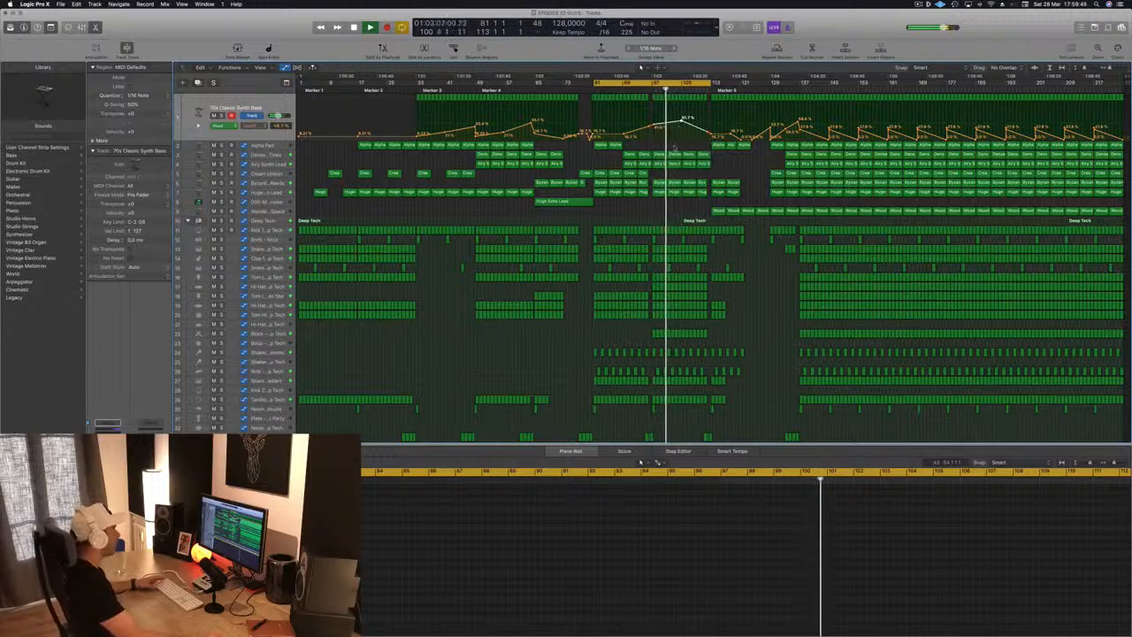
pyautogui.press('super+s')
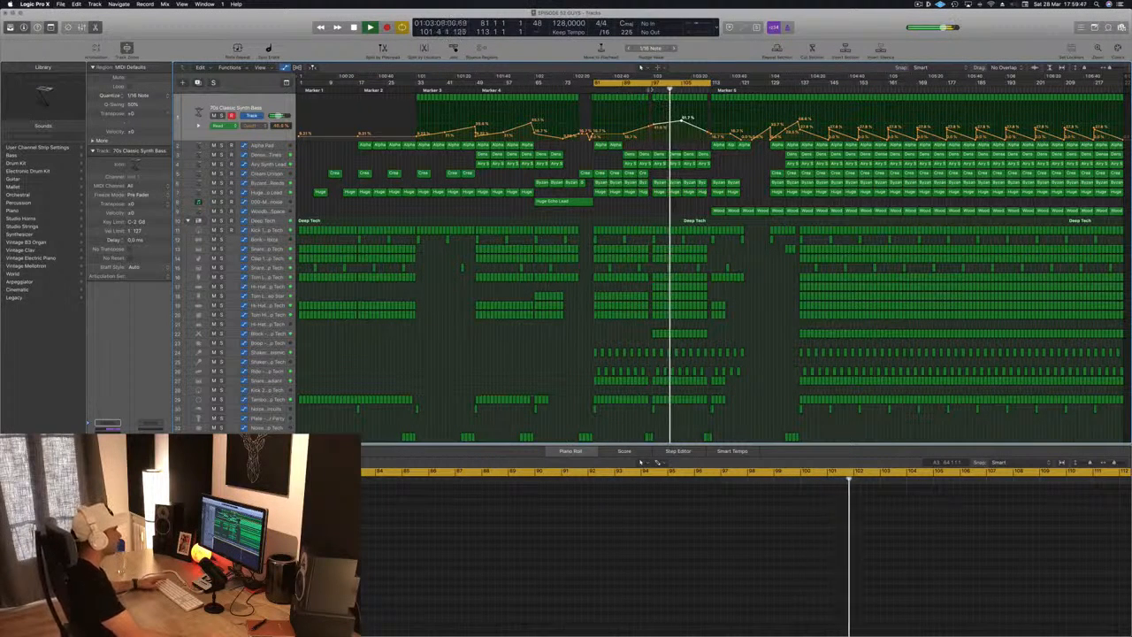
# Step: Try the section without the two Huge Echo Lead regions in bars 97–105, deleting them and undoing the deletion
pyautogui.press(',')
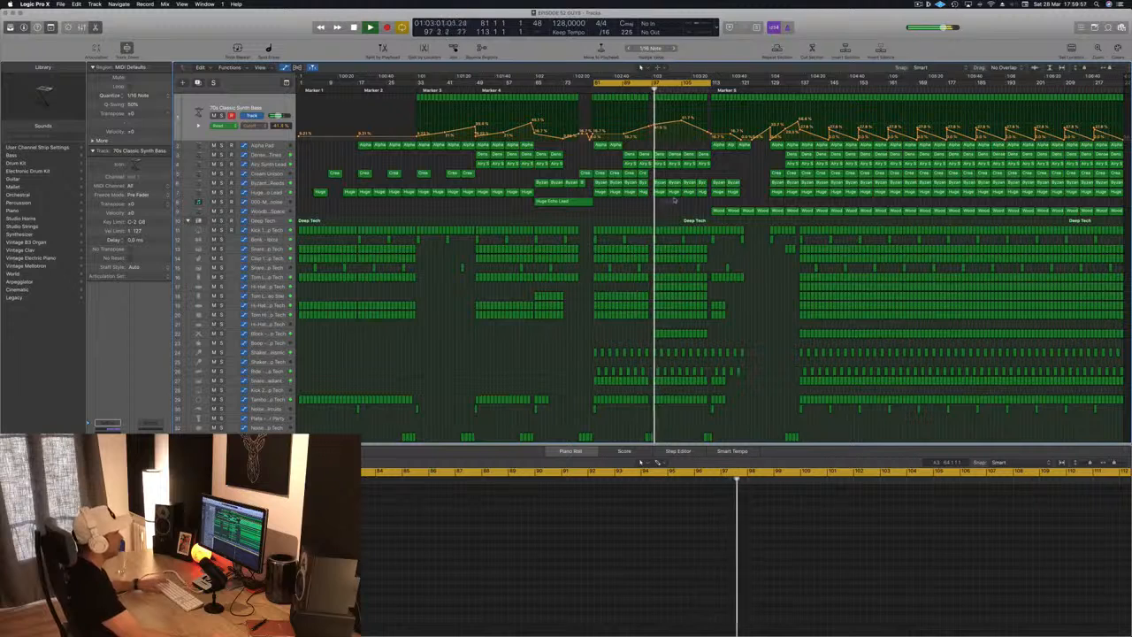
pyautogui.press('Delete')
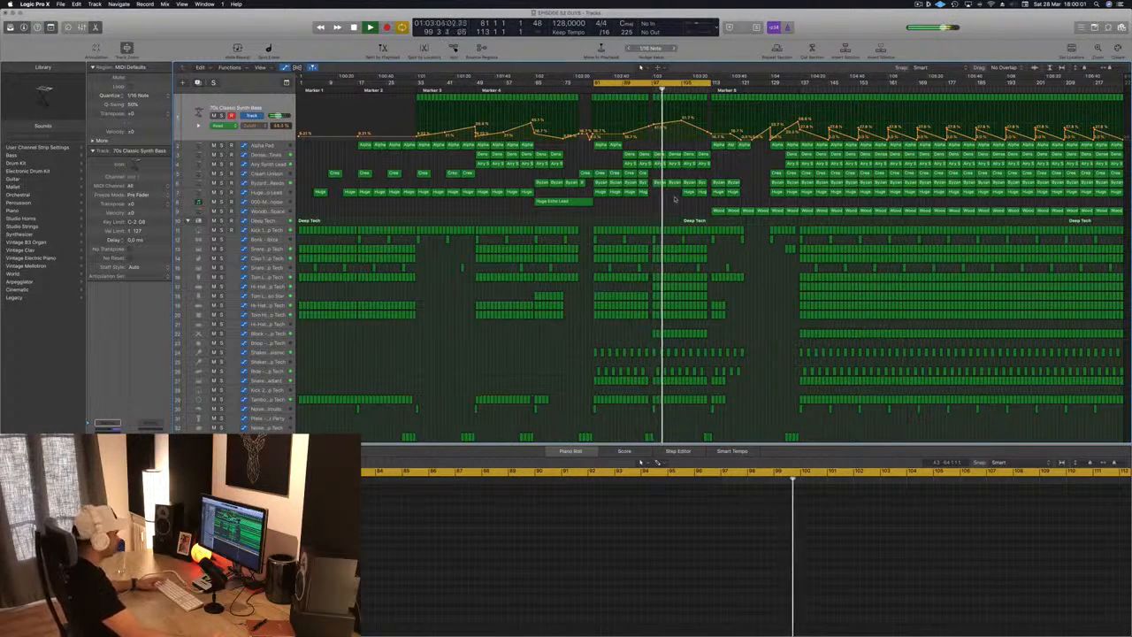
pyautogui.press('super+z')
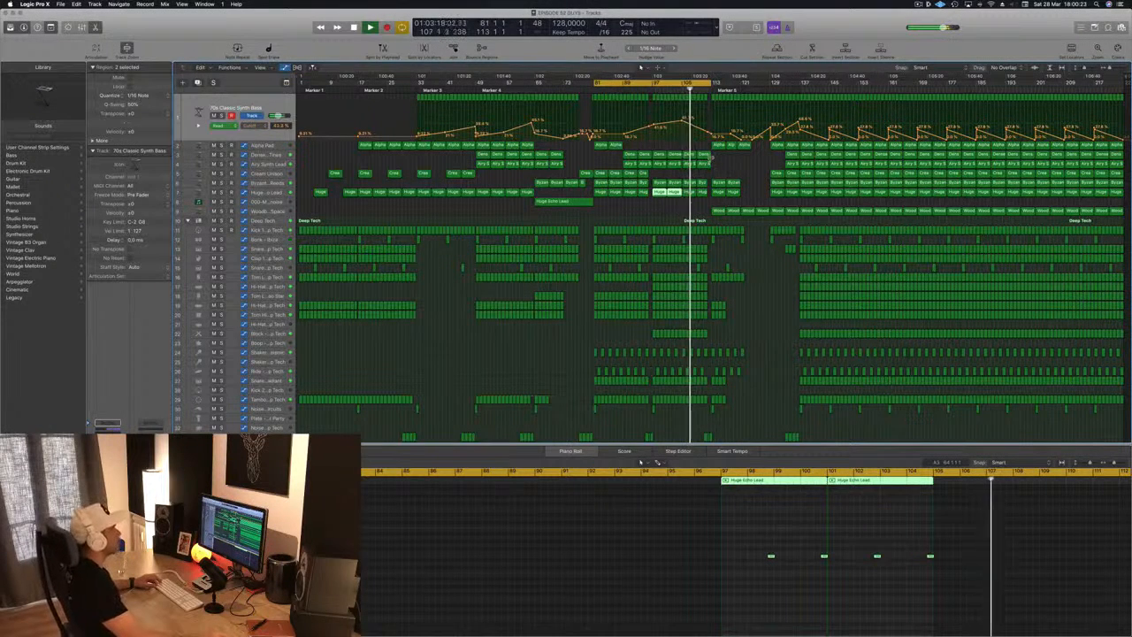
# Step: Raise the synth bass cutoff automation to 58.1 % at the end of bar 112 and drop it sharply at bar 113
pyautogui.click(698, 130)
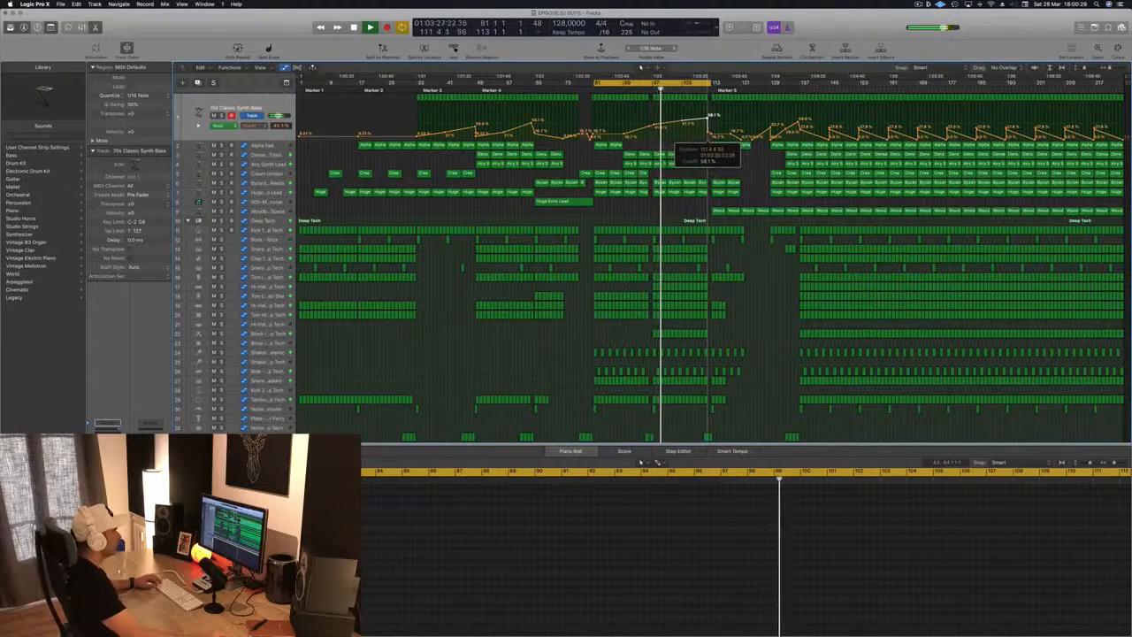
pyautogui.moveTo(709, 117); pyautogui.dragTo(710, 137)
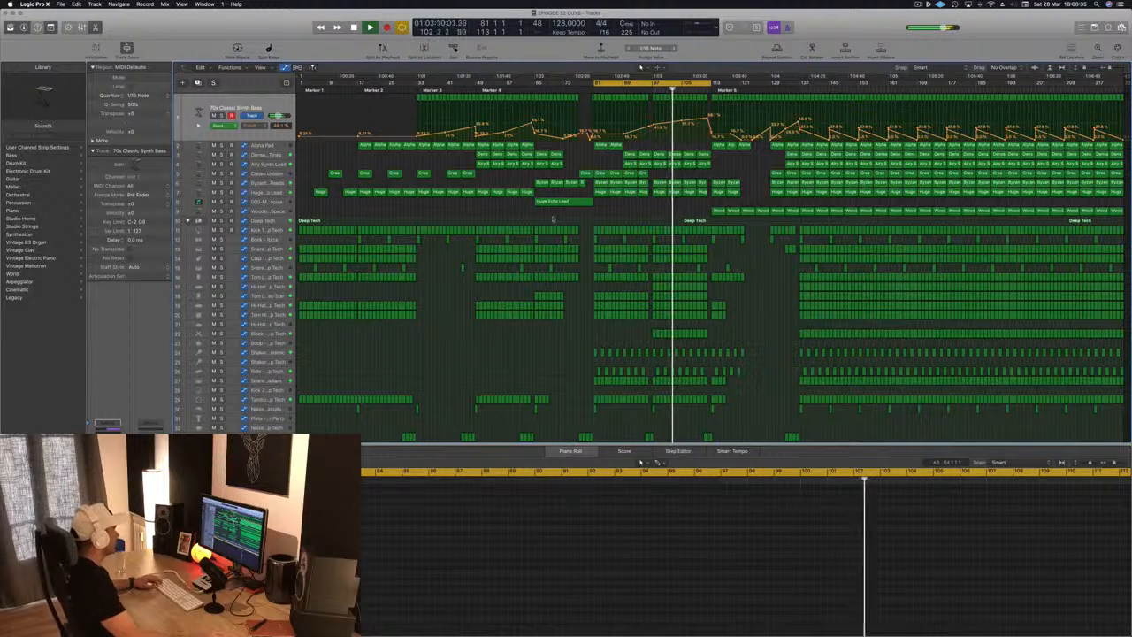
# Step: Copy the Mega Saw Riser track's region to bars 97–113 and move the copy onto a duplicate of that track
pyautogui.moveTo(567, 203); pyautogui.dragTo(681, 203)
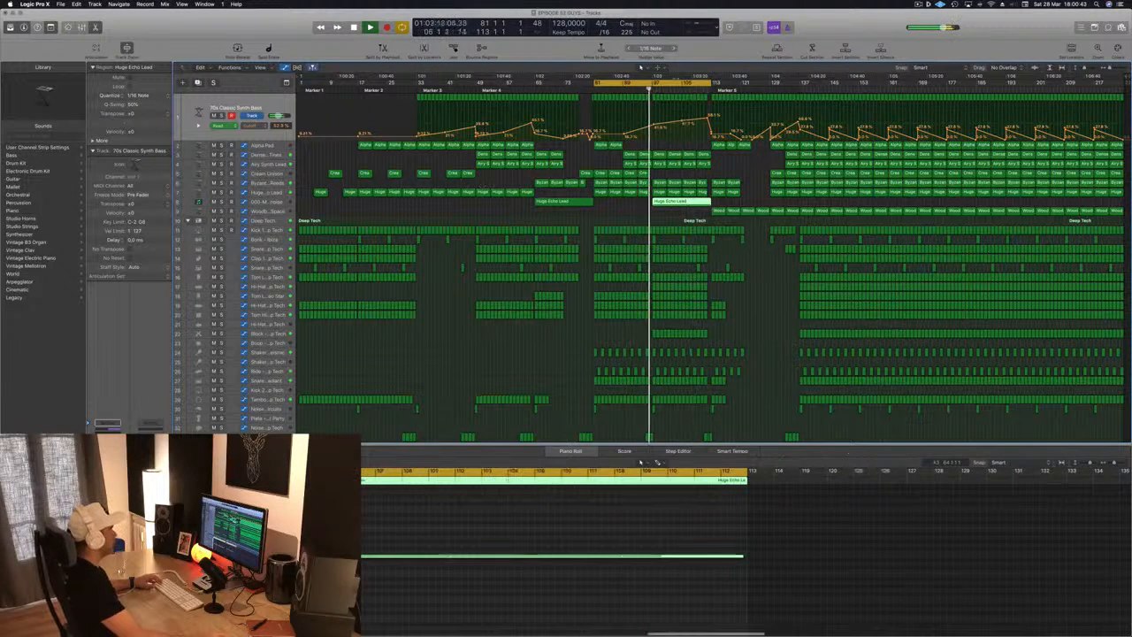
pyautogui.click(264, 202)
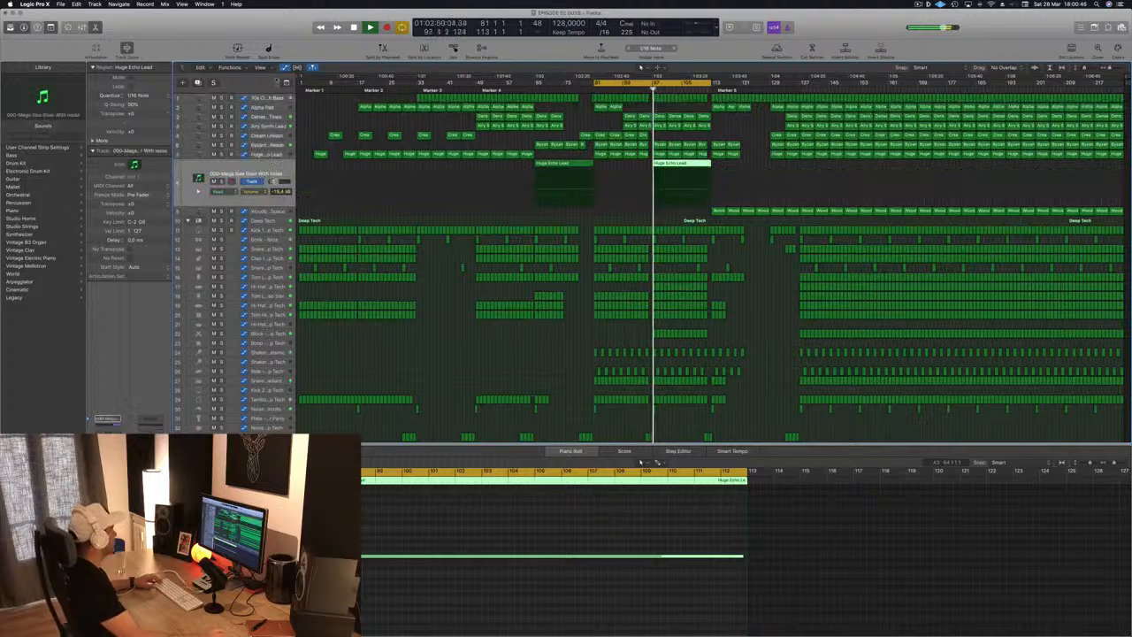
pyautogui.press('super+d')
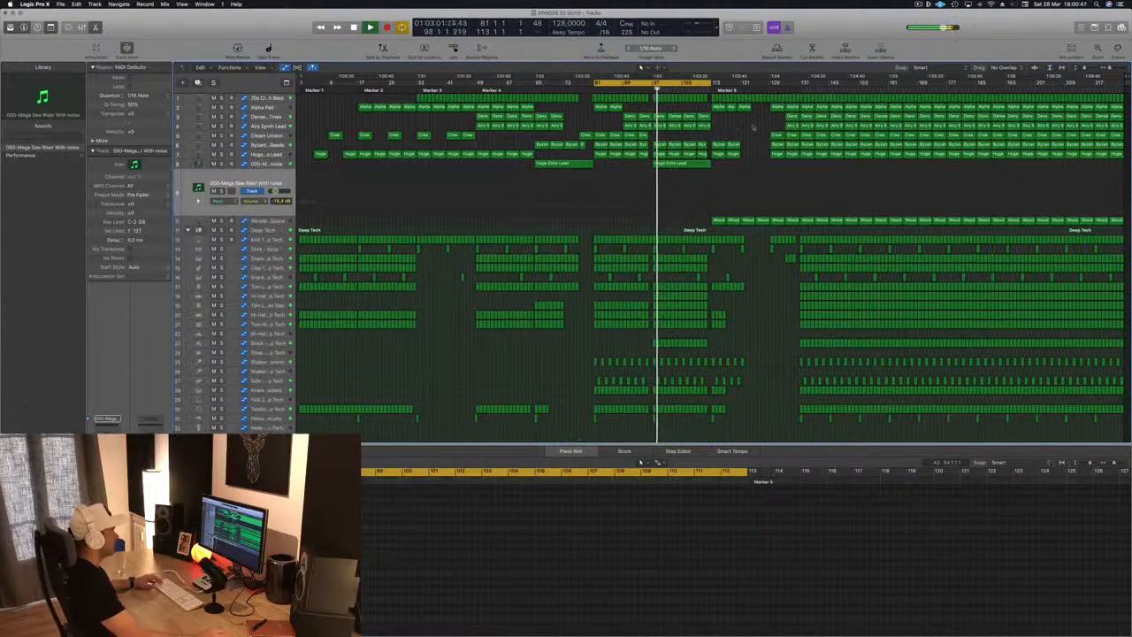
pyautogui.click(675, 165)
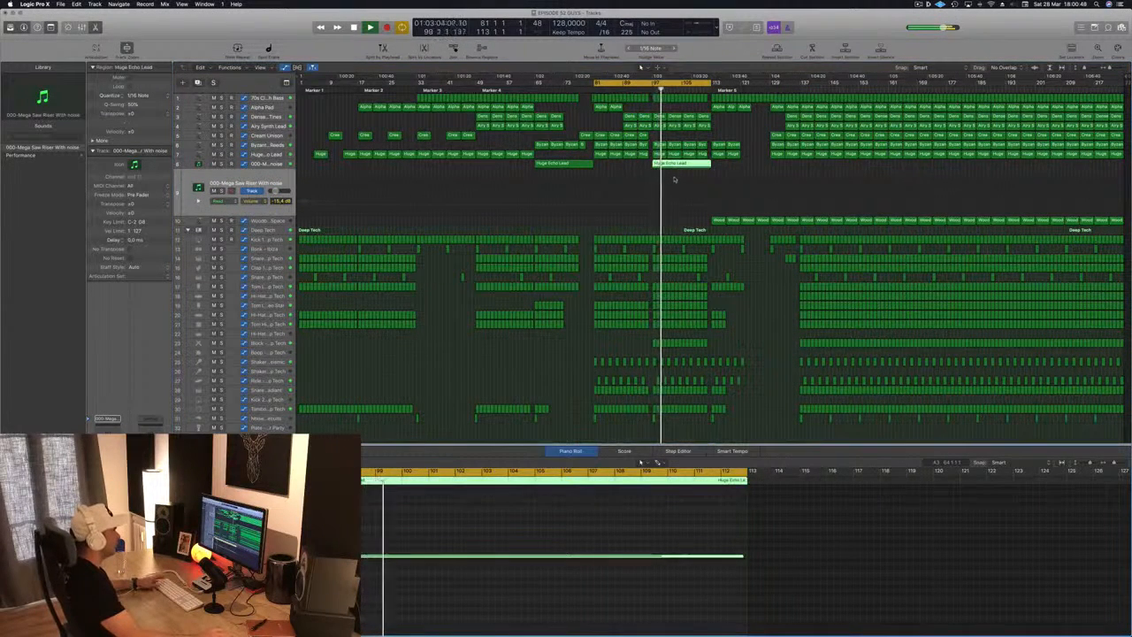
pyautogui.moveTo(674, 180); pyautogui.dragTo(674, 188)
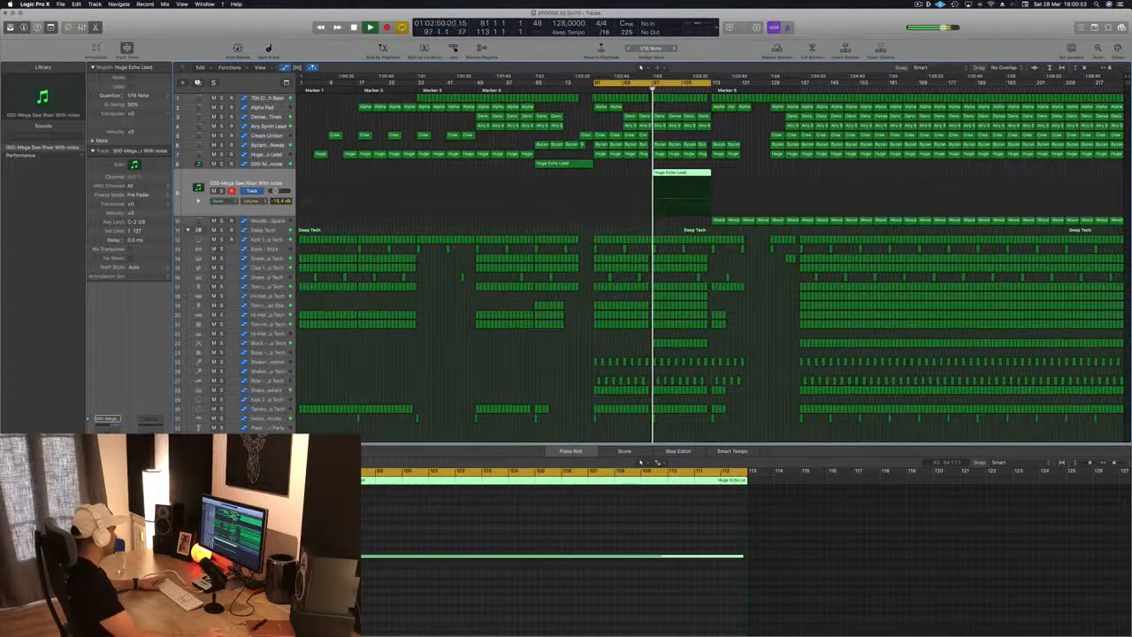
# Step: Open the duplicated riser track's Sylenth1 instrument and load the preset Rizer 1 Normal Saw
pyautogui.press('v')
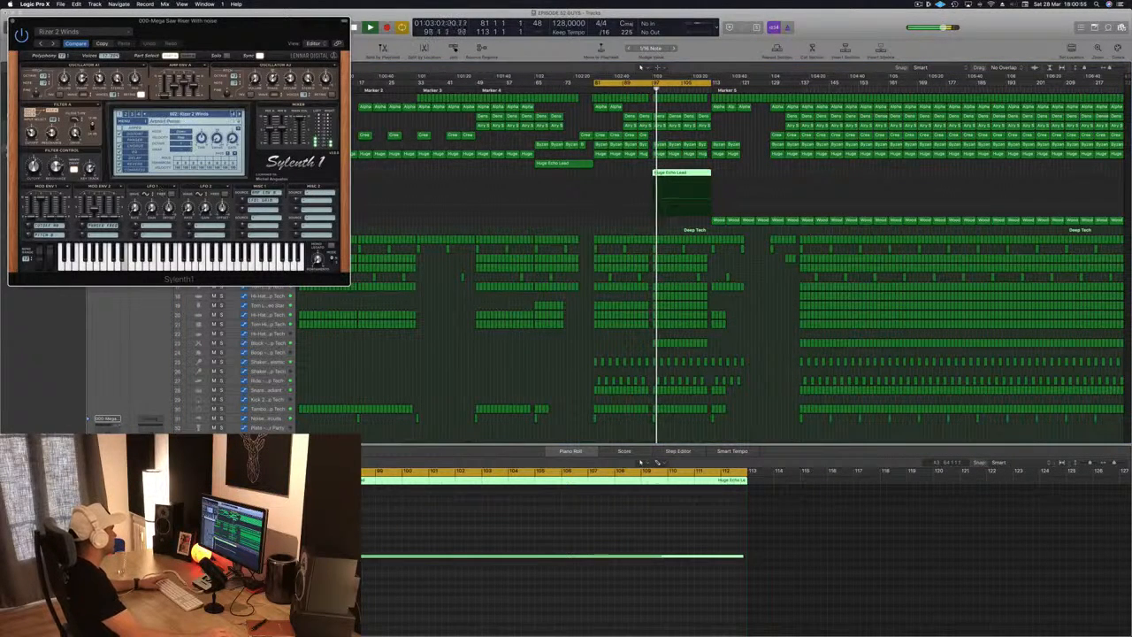
pyautogui.press('[')
pyautogui.moveTo(252, 39); pyautogui.dragTo(450, 226)
pyautogui.click(641, 461)
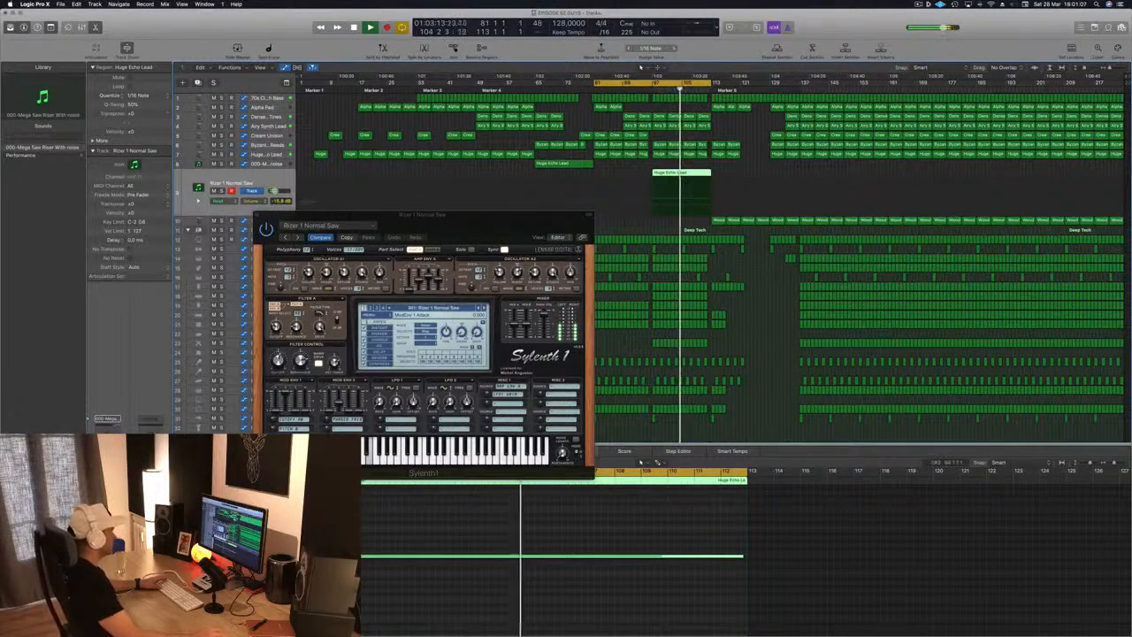
pyautogui.moveTo(516, 229); pyautogui.dragTo(540, 187)
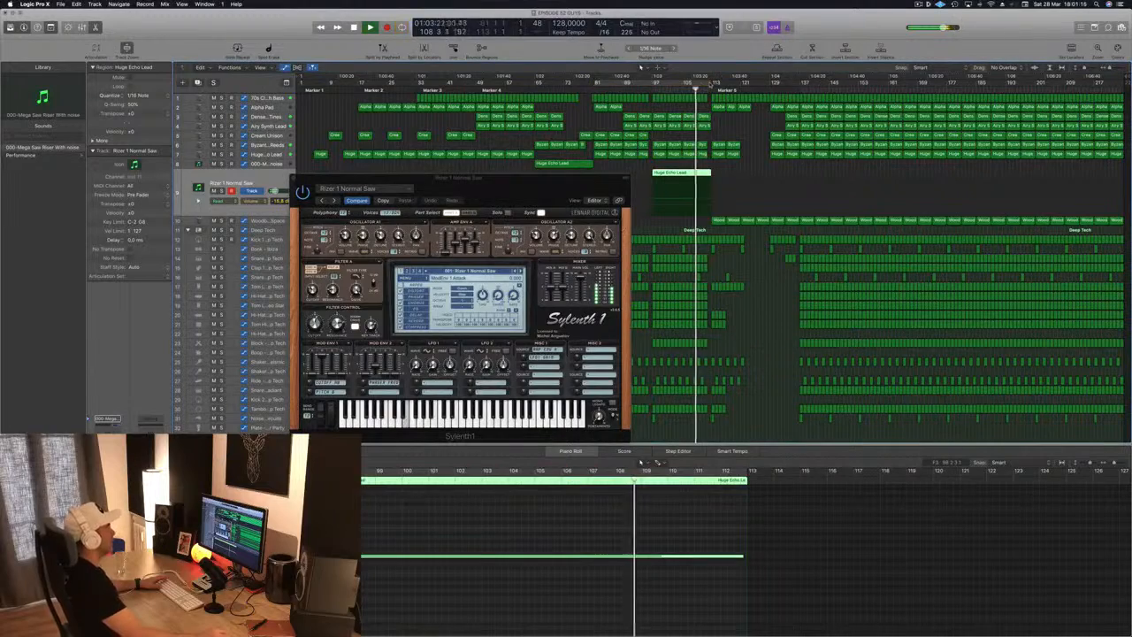
# Step: Extend the cycle range beyond bar 129, close the Sylenth1 window and replay the section from the start of the cycle
pyautogui.moveTo(699, 82); pyautogui.dragTo(788, 88)
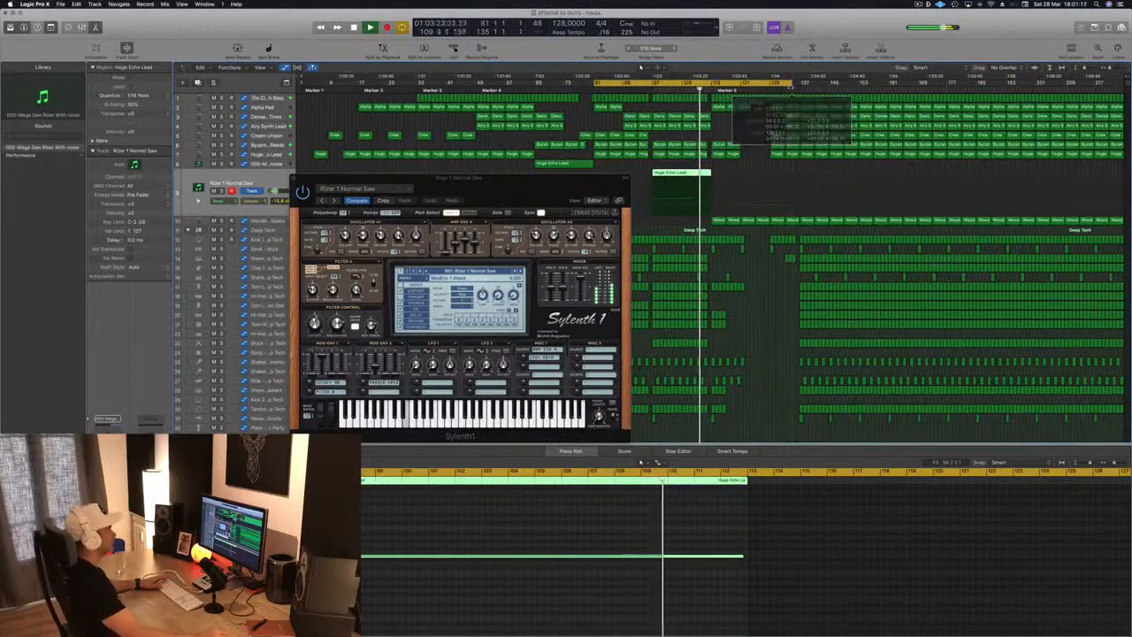
pyautogui.moveTo(573, 181)
pyautogui.mouseDown()
pyautogui.moveTo(548, 161)
pyautogui.moveTo(585, 175)
pyautogui.mouseUp()
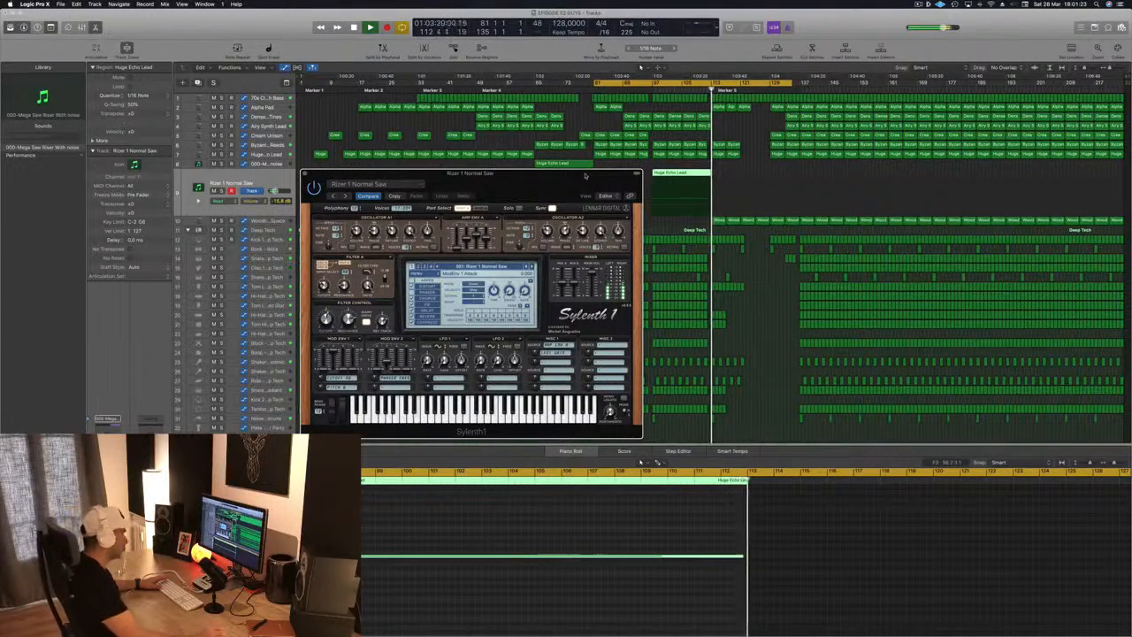
pyautogui.moveTo(576, 177); pyautogui.dragTo(689, 182)
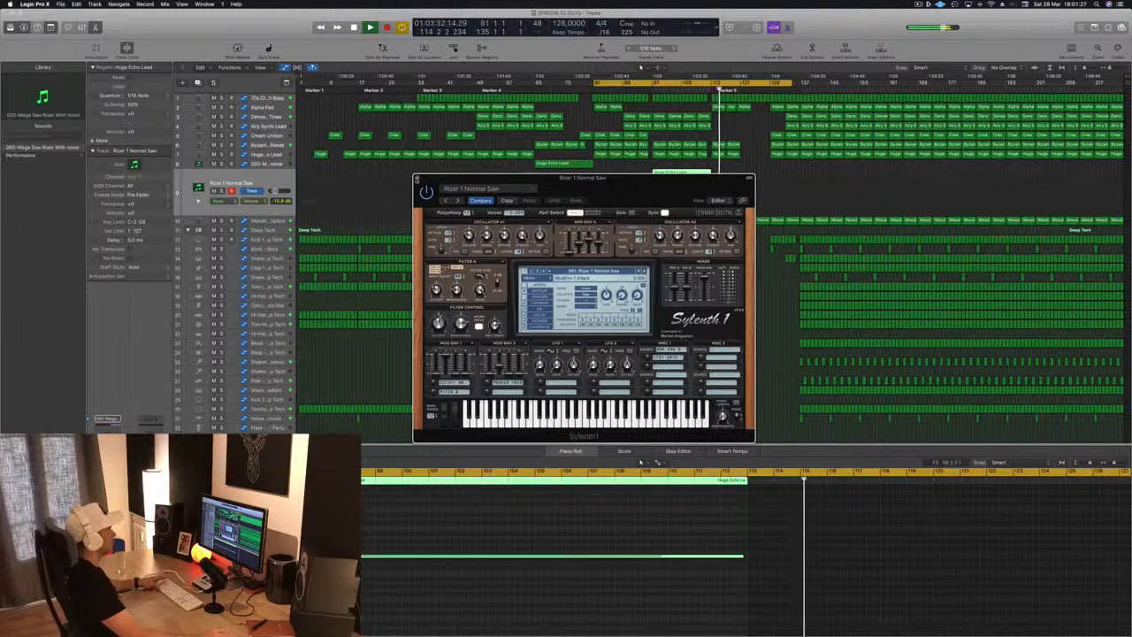
pyautogui.press('super+w')
pyautogui.press('Return')
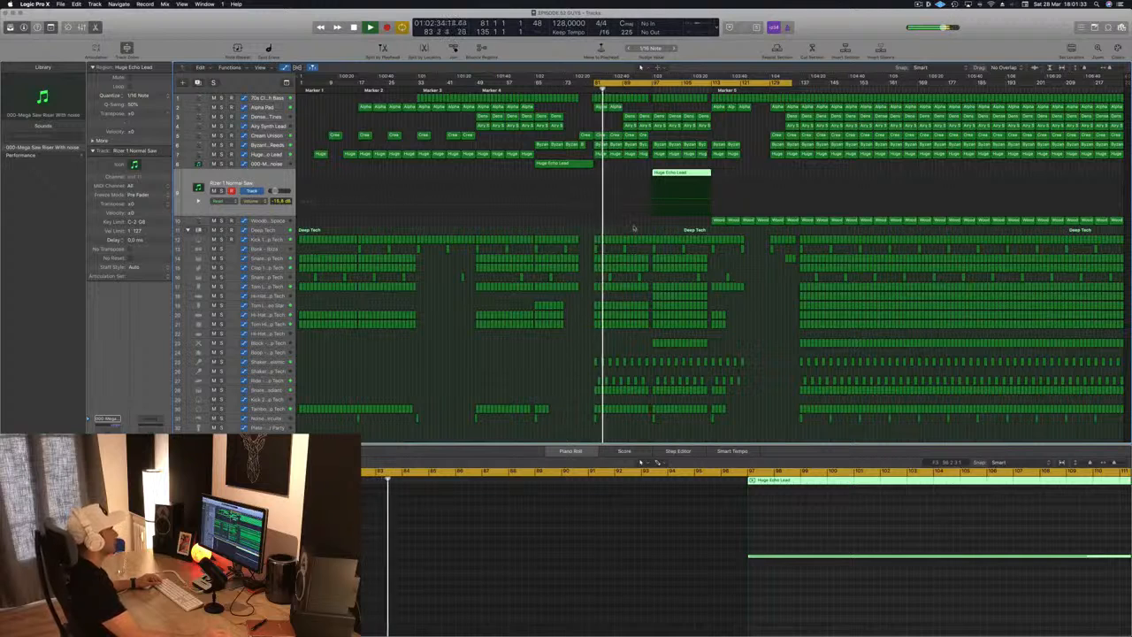
# Step: Transpose the long note in the Rizer 1 Normal Saw region lower and replay from bar 97
pyautogui.click(641, 67)
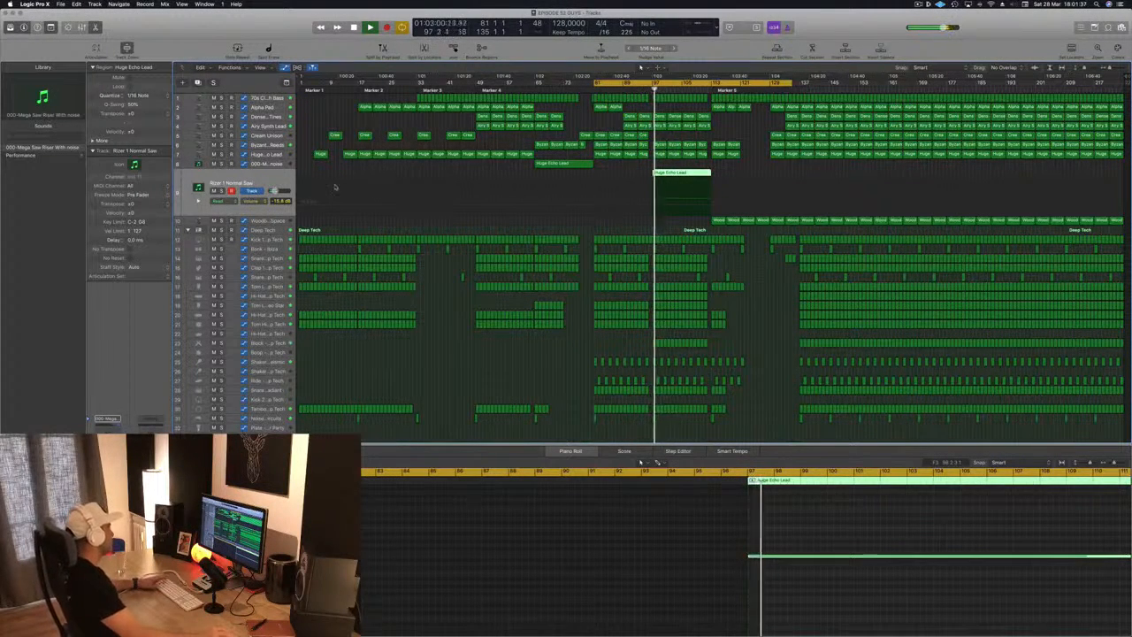
pyautogui.moveTo(676, 513); pyautogui.dragTo(782, 605)
pyautogui.scroll(2, 786, 606)
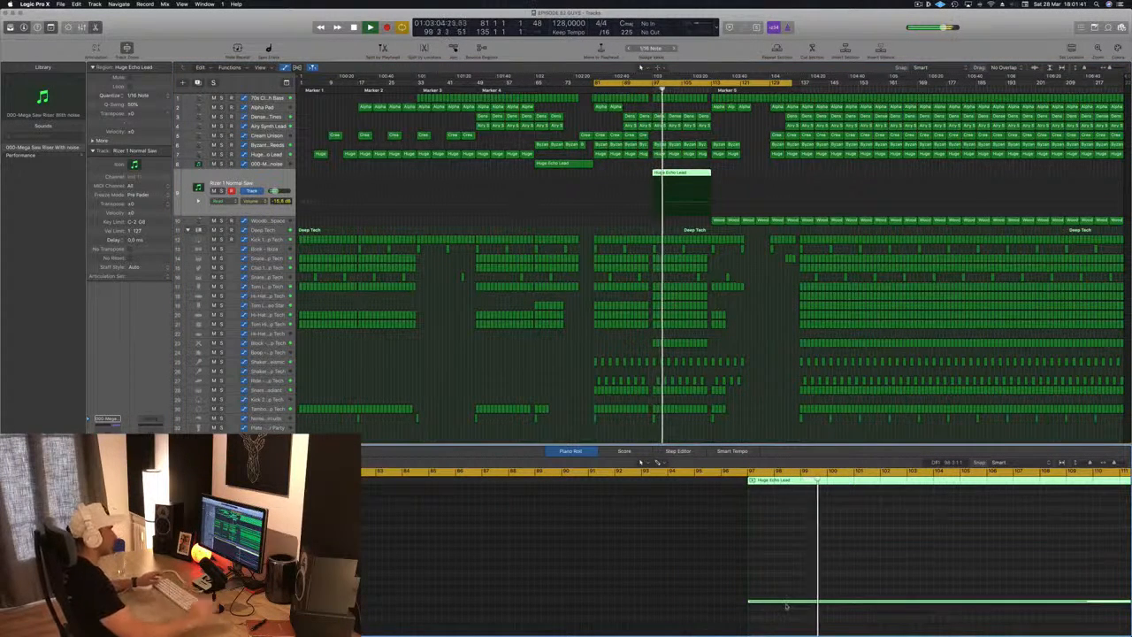
pyautogui.click(649, 86)
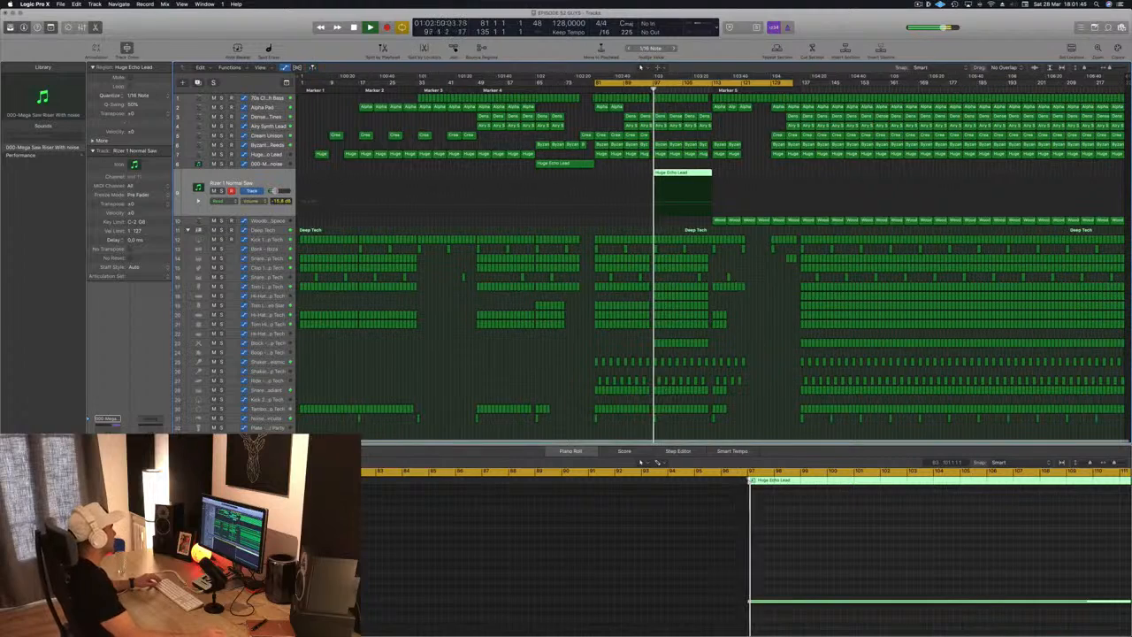
# Step: On the riser's Channel EQ, enable the 24 dB/Oct low cut and raise it to just above 100 Hz, then close the EQ
pyautogui.press('v')
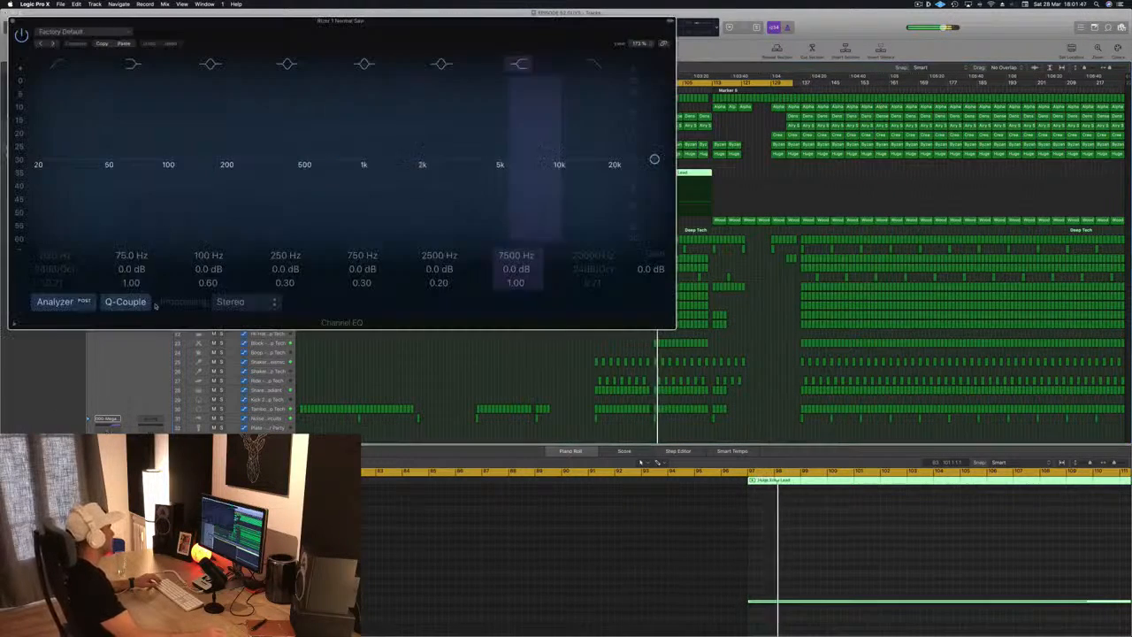
pyautogui.click(57, 68)
pyautogui.moveTo(38, 165); pyautogui.dragTo(219, 135)
pyautogui.click(246, 160)
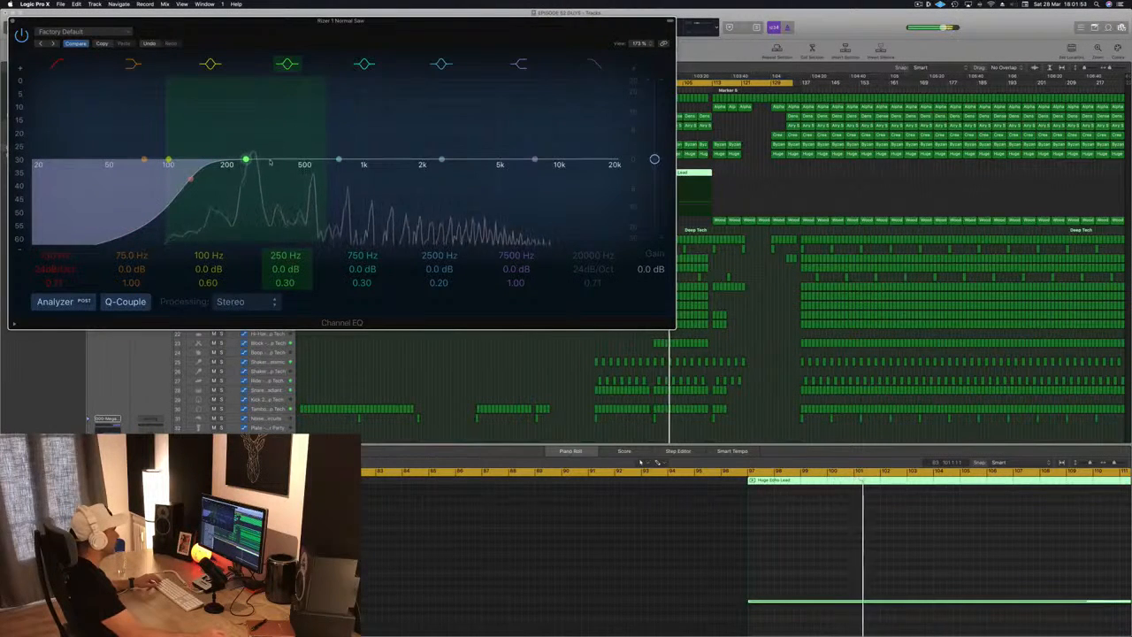
pyautogui.click(339, 160)
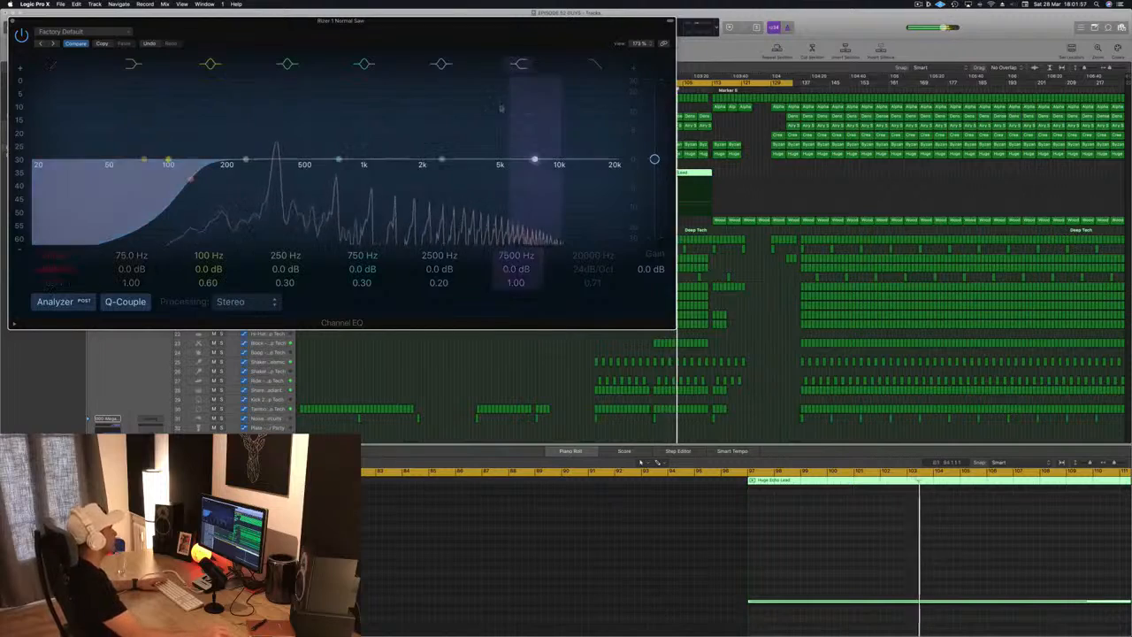
pyautogui.moveTo(419, 28); pyautogui.dragTo(467, 33)
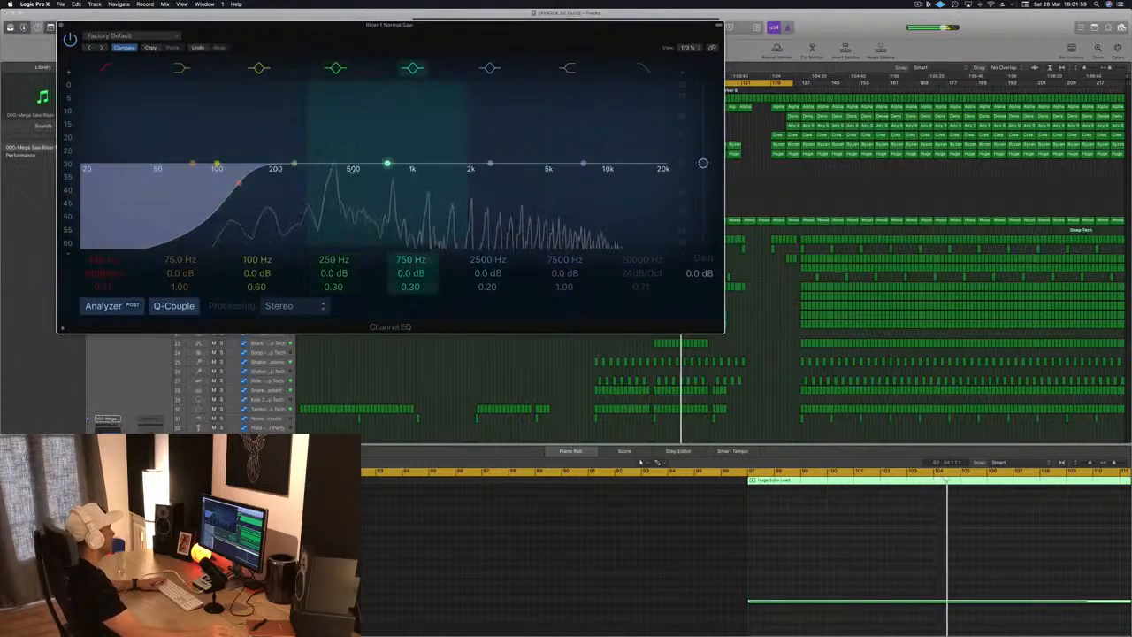
pyautogui.click(61, 26)
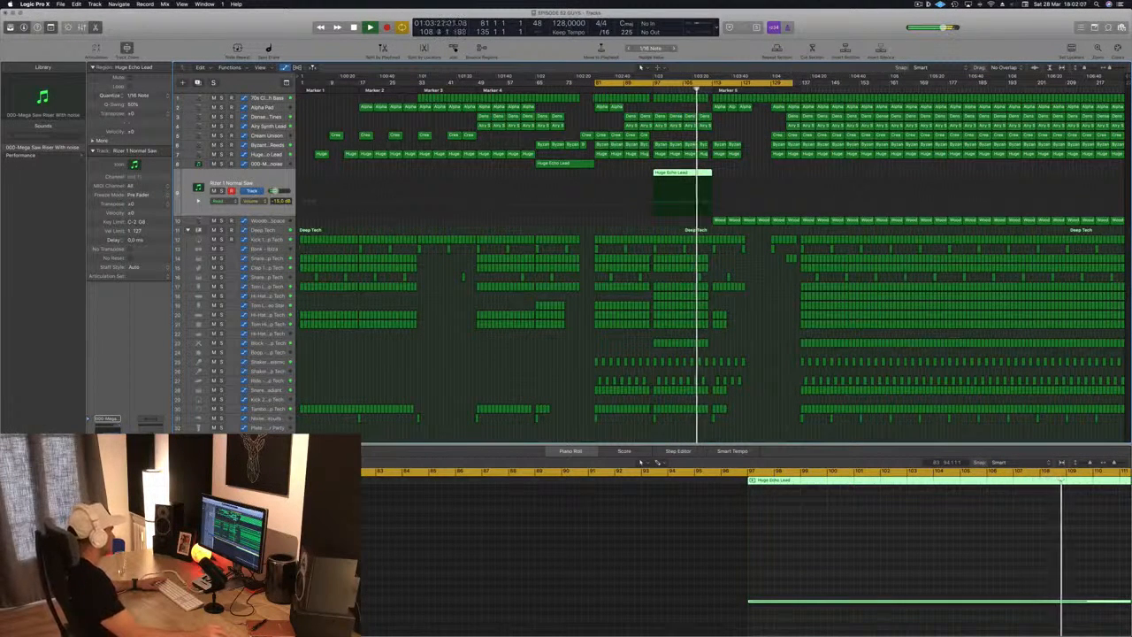
# Step: Lower the threshold on the riser's compressor side-chained to Bus 13 and close the plug-in windows
pyautogui.press('v')
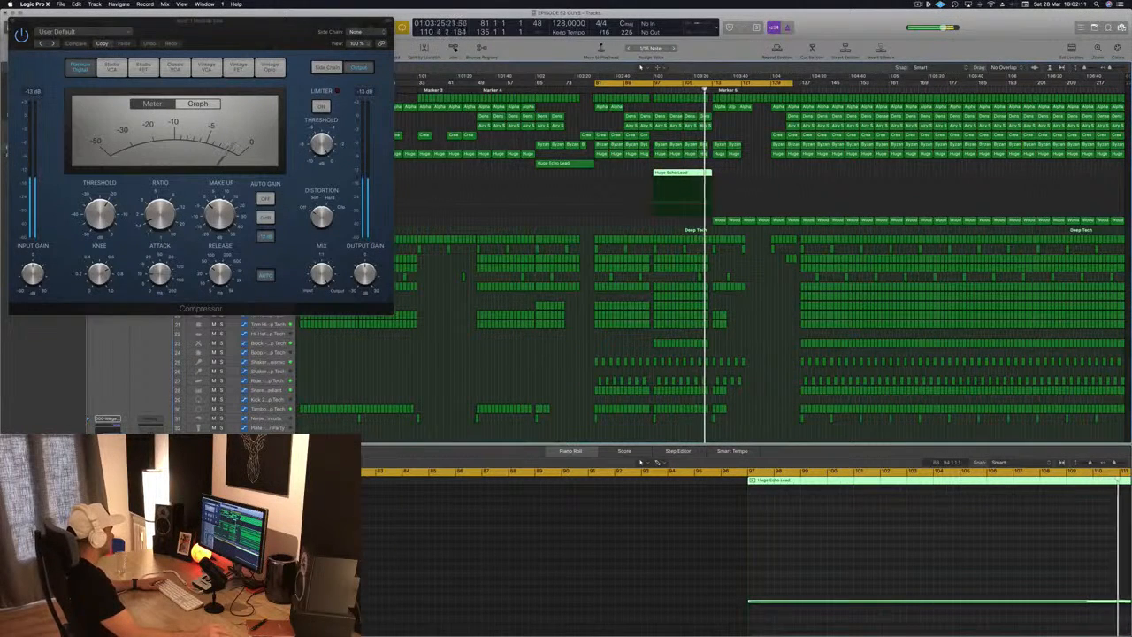
pyautogui.click(107, 473)
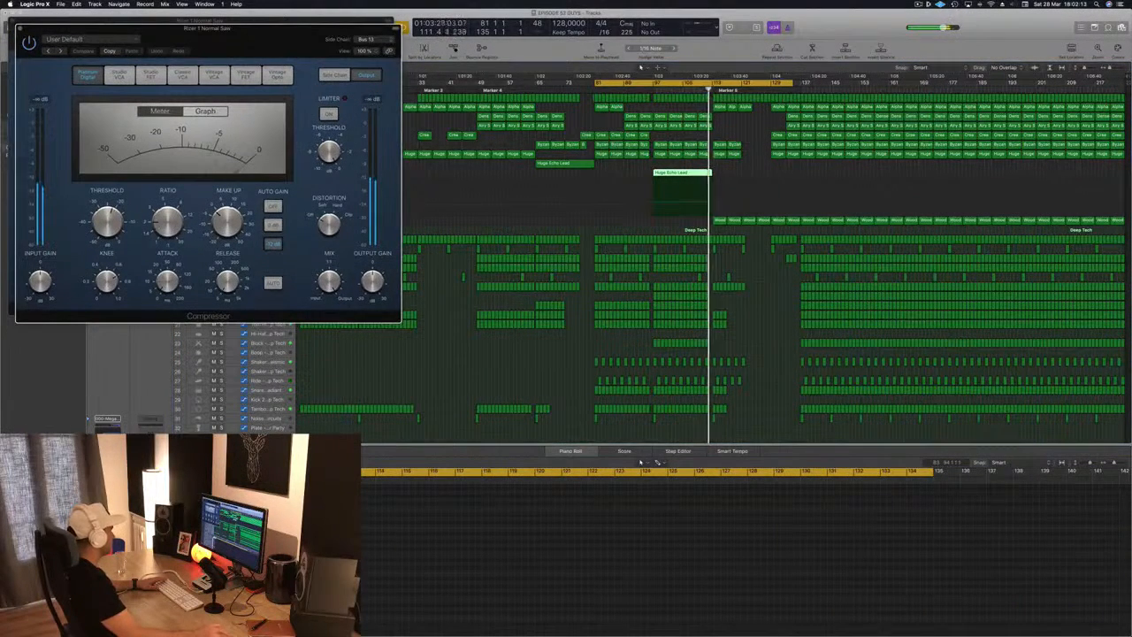
pyautogui.moveTo(108, 219); pyautogui.dragTo(108, 222)
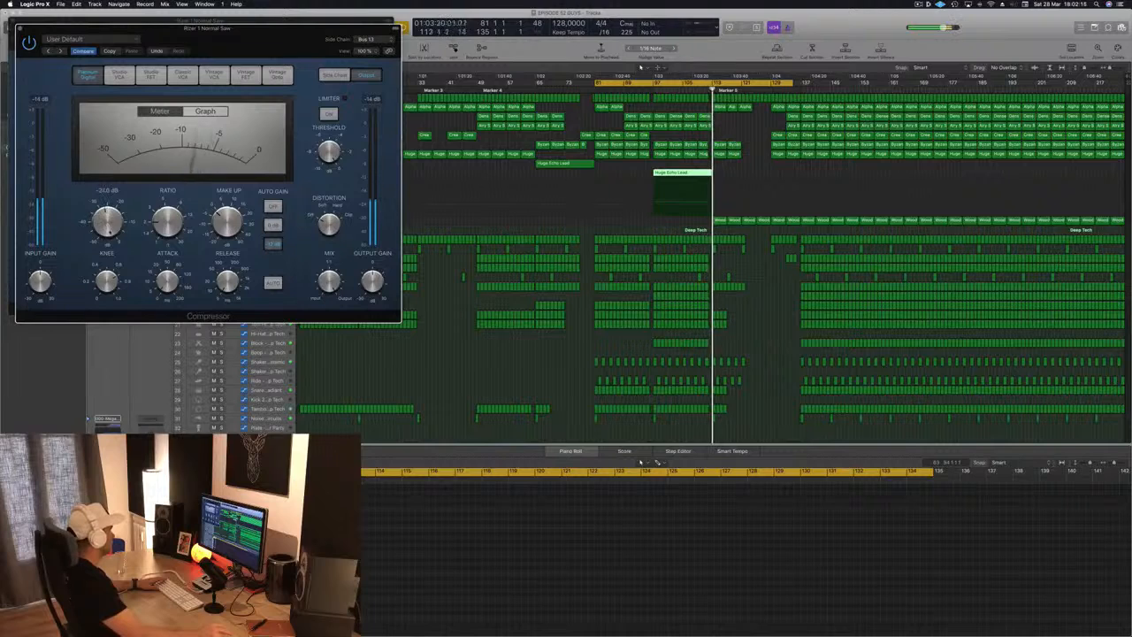
pyautogui.click(21, 28)
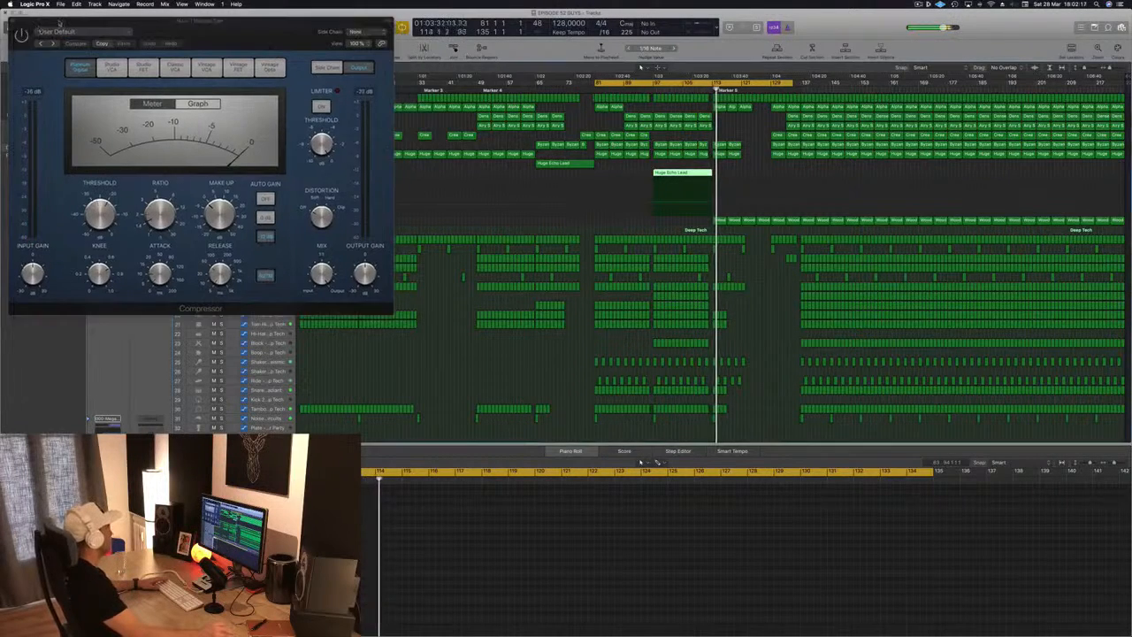
pyautogui.click(13, 20)
pyautogui.click(58, 29)
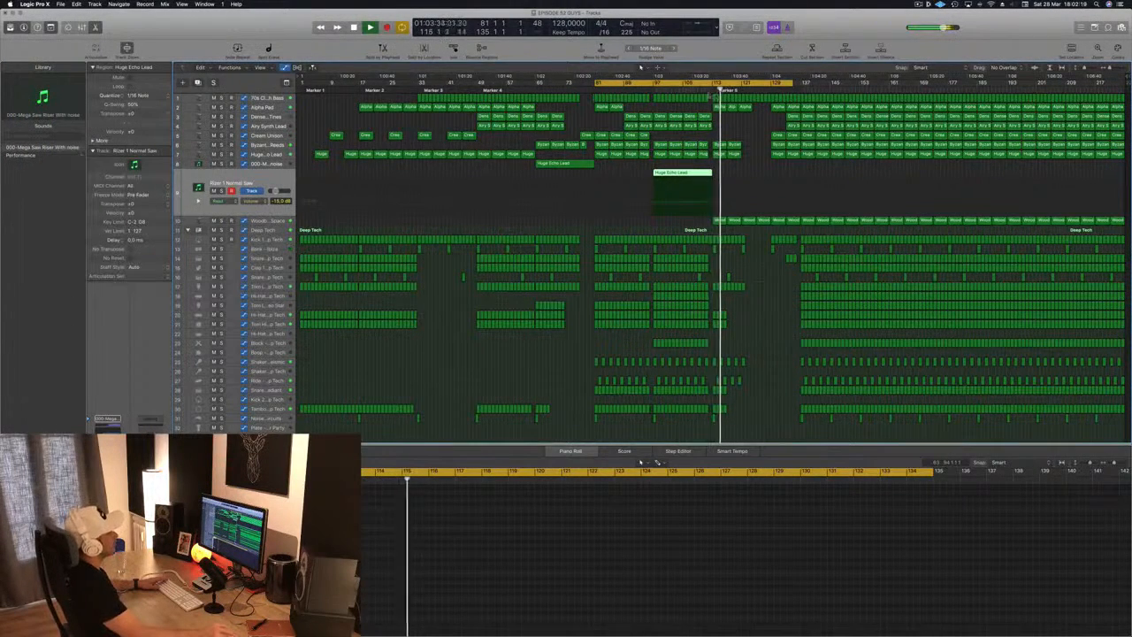
# Step: Save the project and move the cycle range so that it starts at bar 113
pyautogui.hotkey('shift', ',')
pyautogui.press('space')
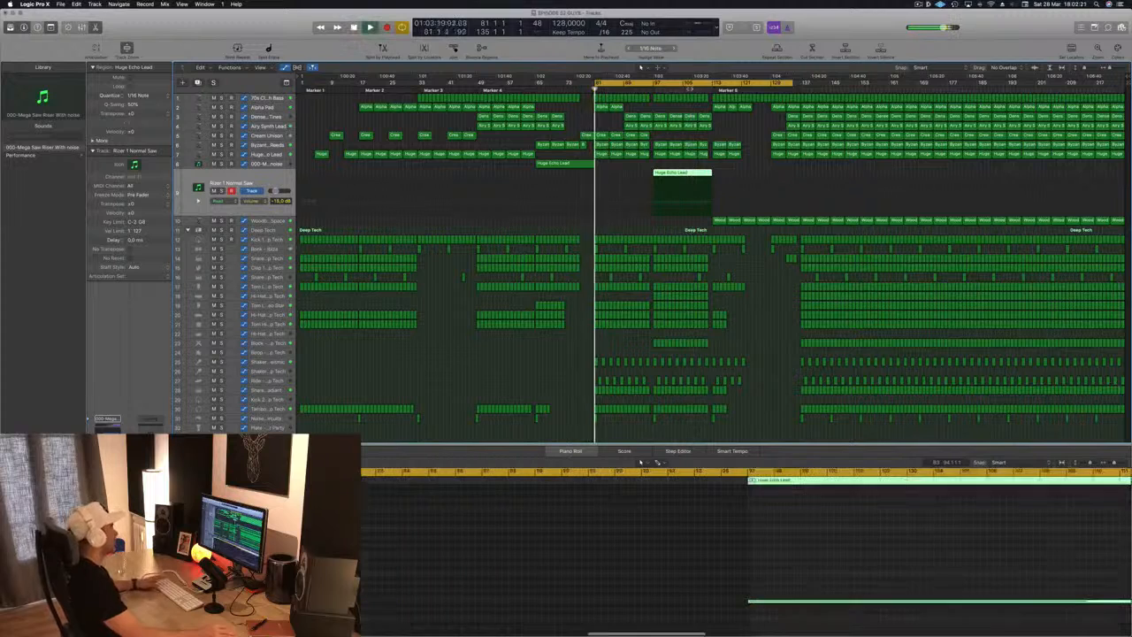
pyautogui.press('super+s')
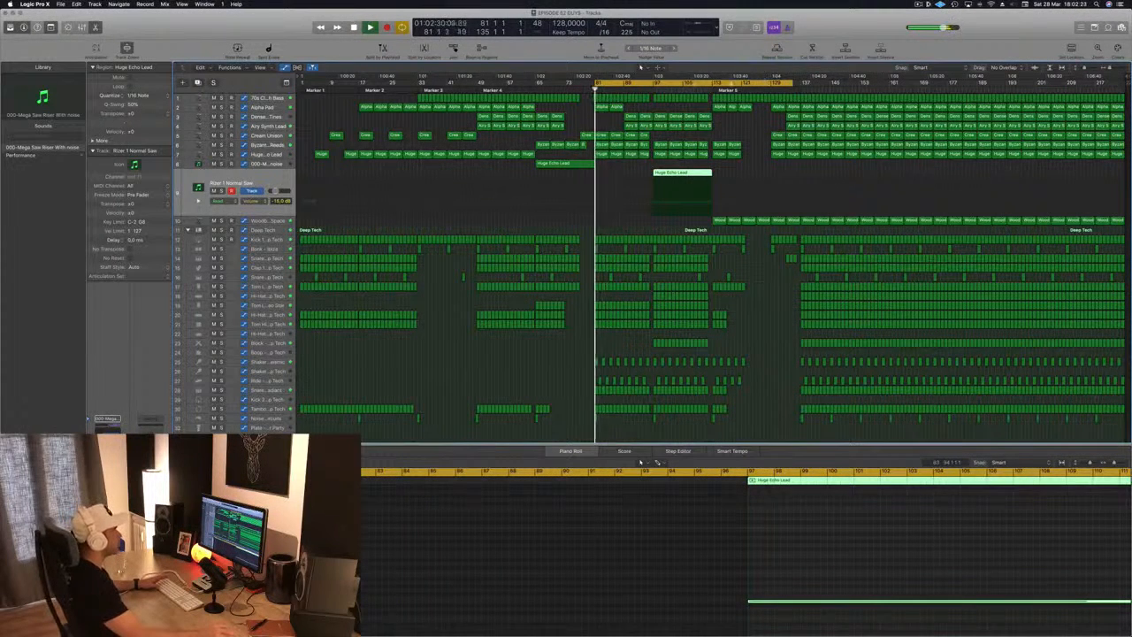
pyautogui.moveTo(688, 83); pyautogui.dragTo(803, 83)
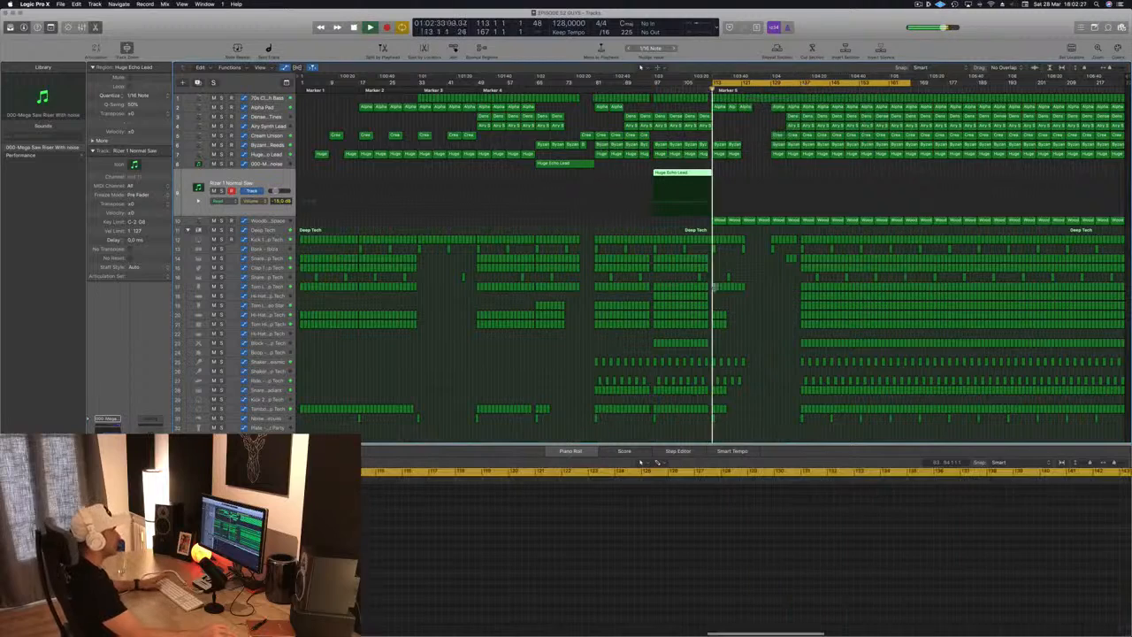
# Step: Delete the Woodblock Space track's regions in bars 113–129
pyautogui.press('Down')
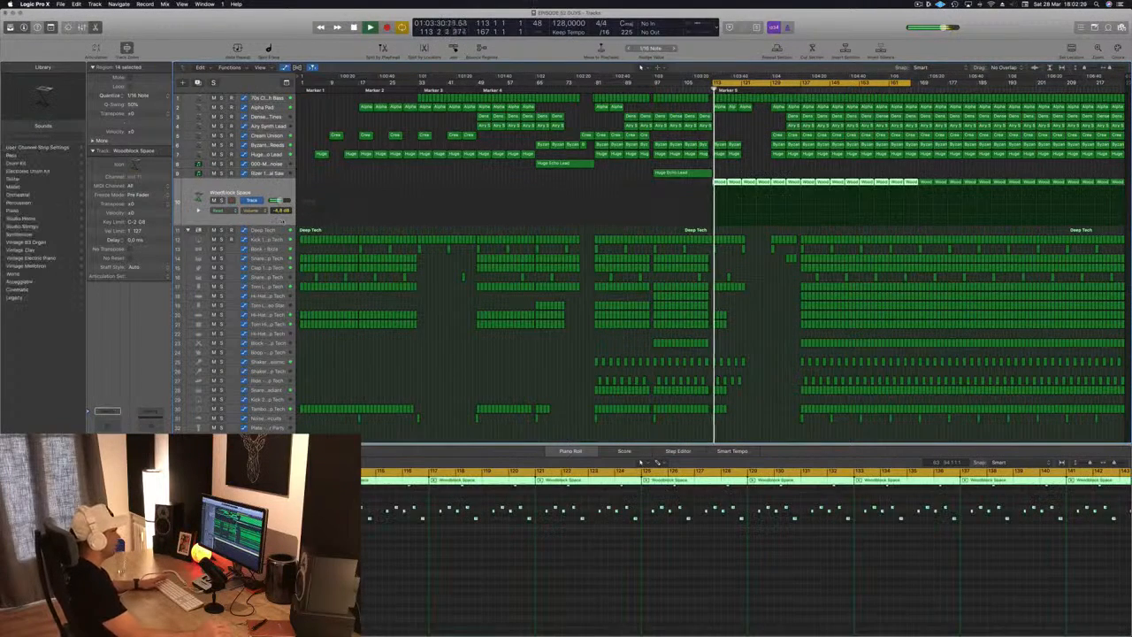
pyautogui.press('space')
pyautogui.moveTo(722, 170); pyautogui.dragTo(759, 183)
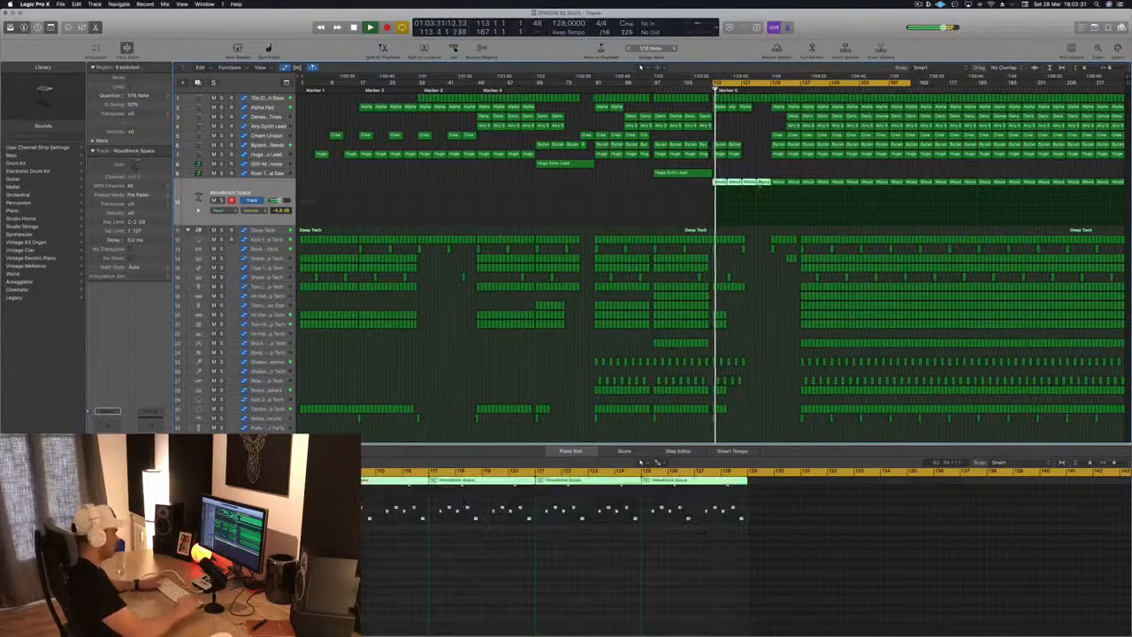
pyautogui.press('Delete')
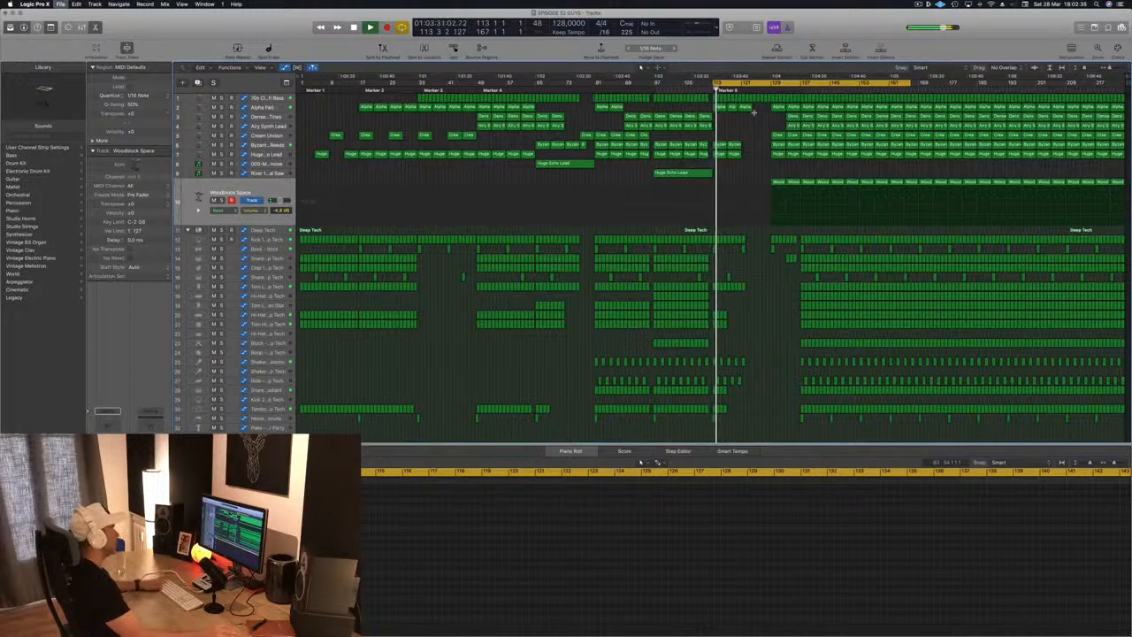
pyautogui.press('space')
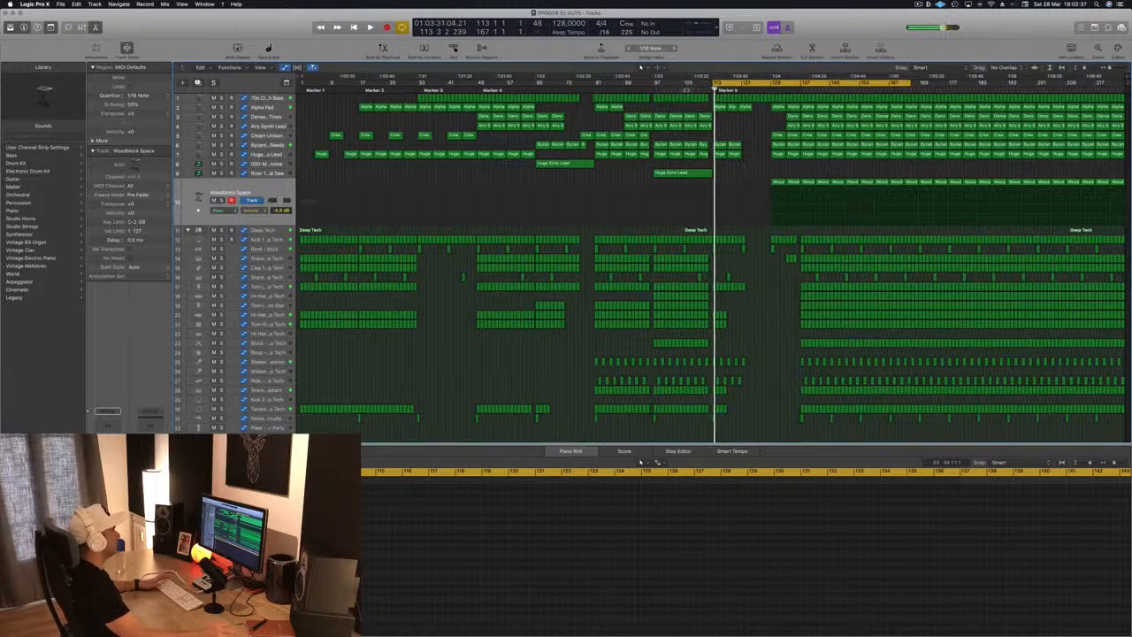
# Step: Delete the bass regions in bars 113–137 and the three Alpha Pad regions following bar 113
pyautogui.press('space')
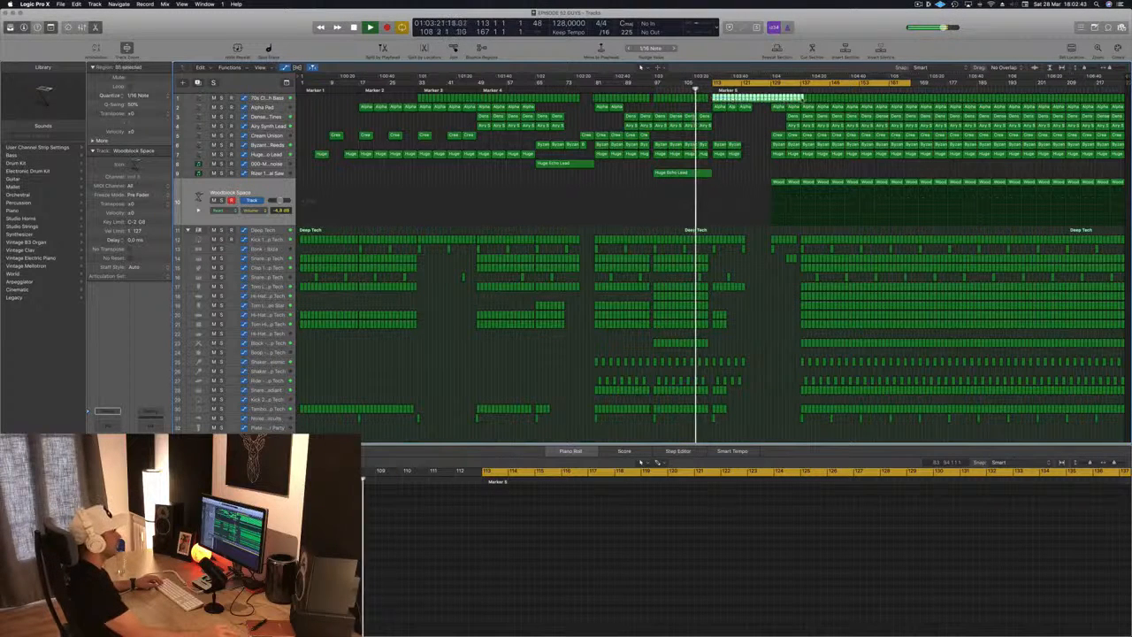
pyautogui.press('Delete')
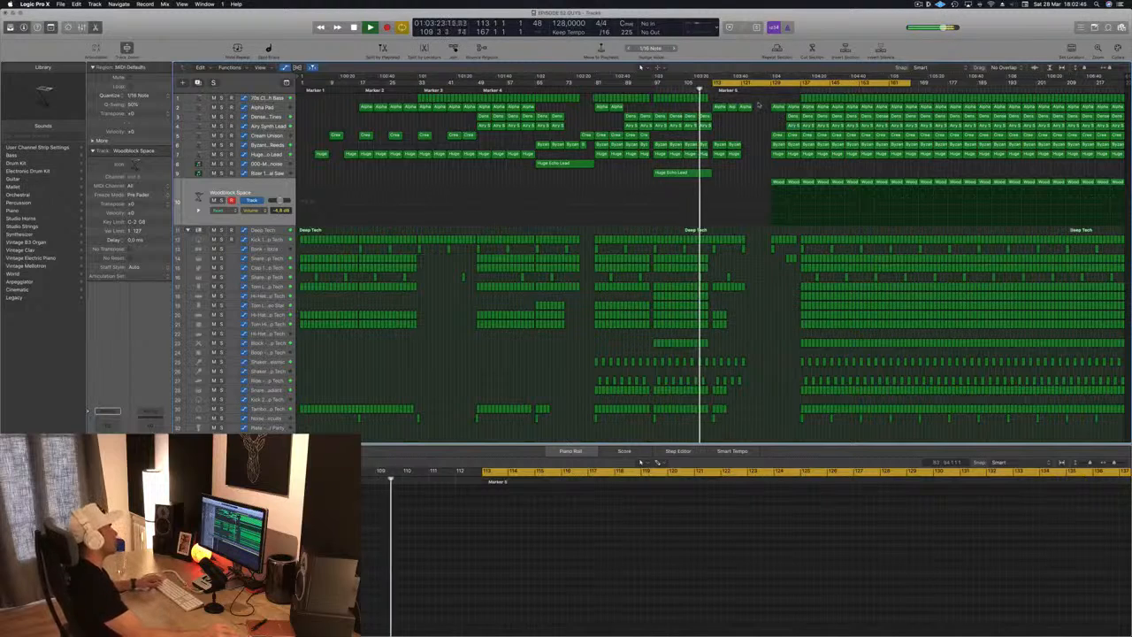
pyautogui.moveTo(758, 105); pyautogui.dragTo(720, 108)
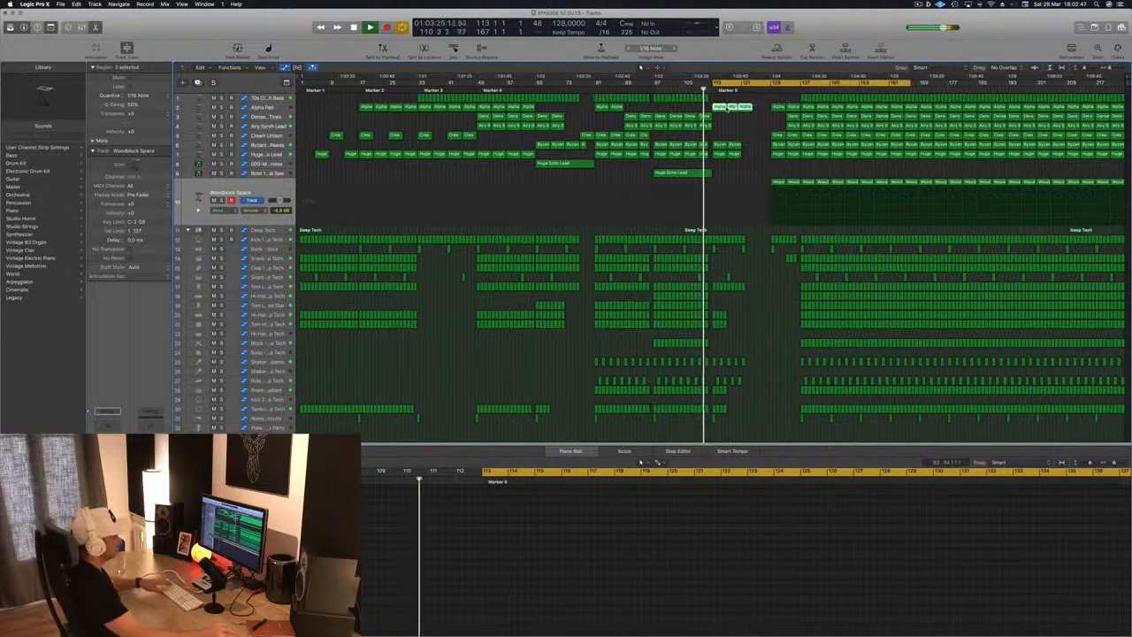
pyautogui.press('Delete')
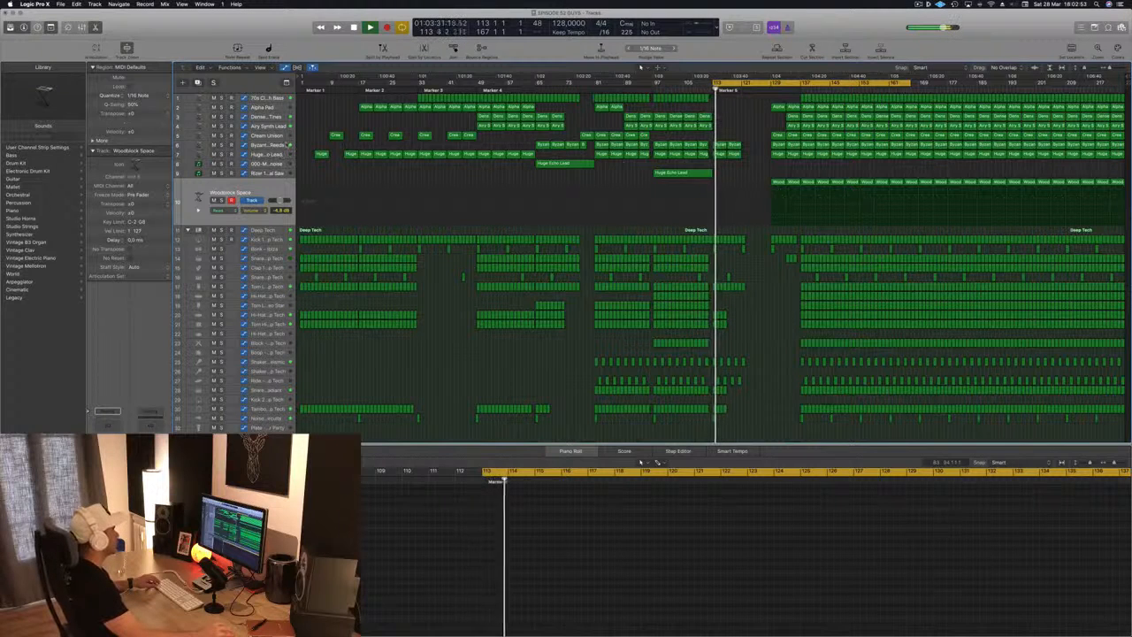
# Step: Replay from bar 113 and delete the drum and percussion regions in bars 113–121, keeping the Noise region at bar 113
pyautogui.click(285, 144)
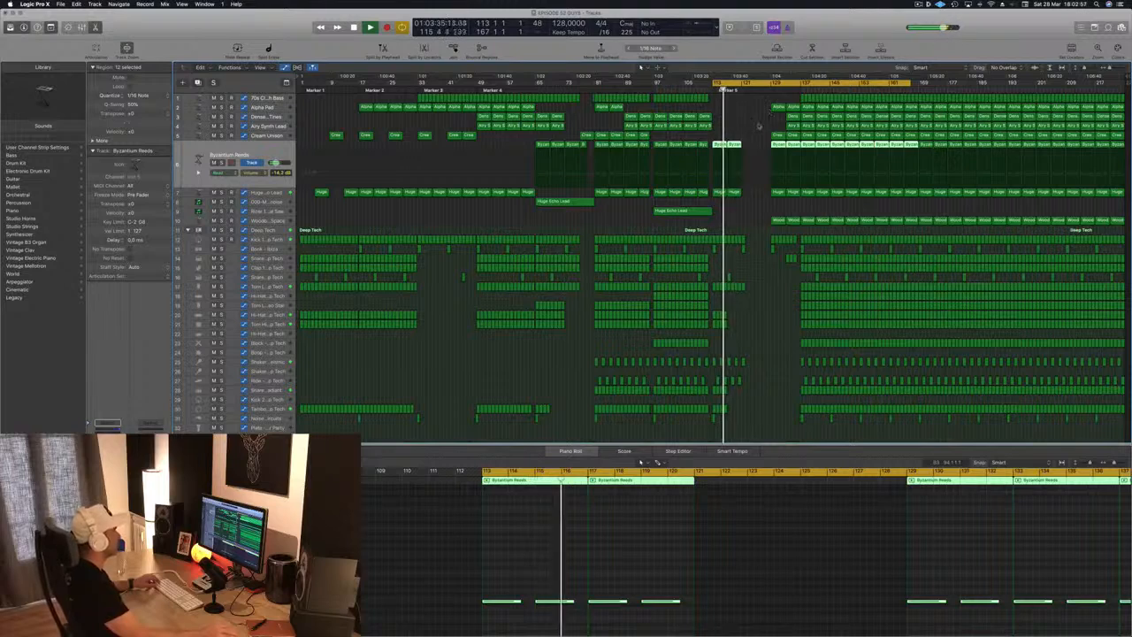
pyautogui.press('super+Right')
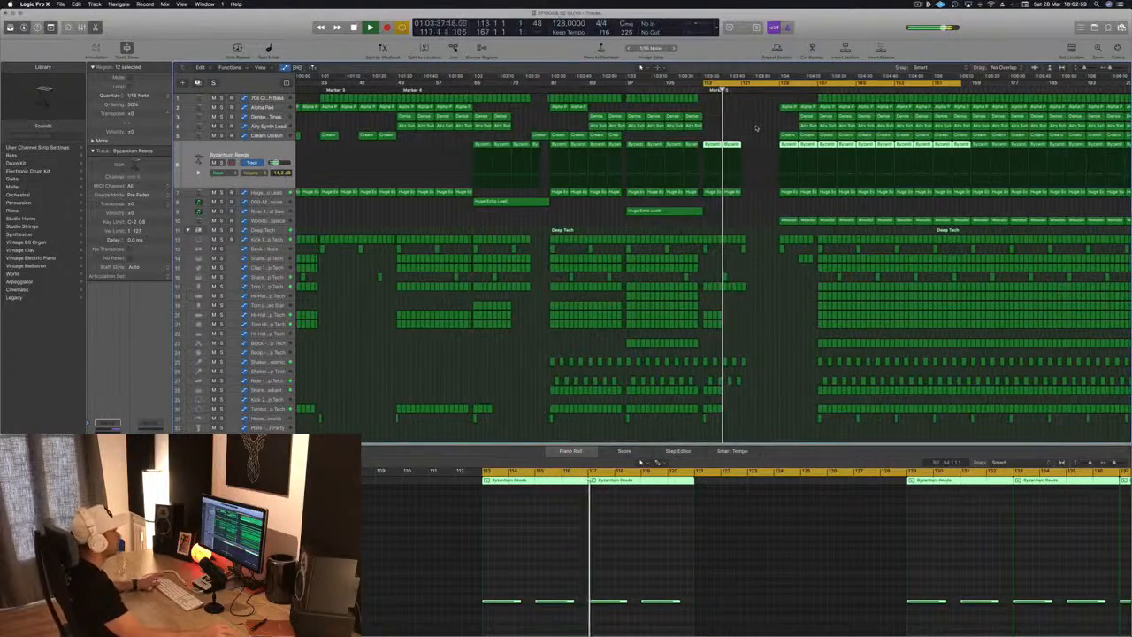
pyautogui.press('space')
pyautogui.press('space')
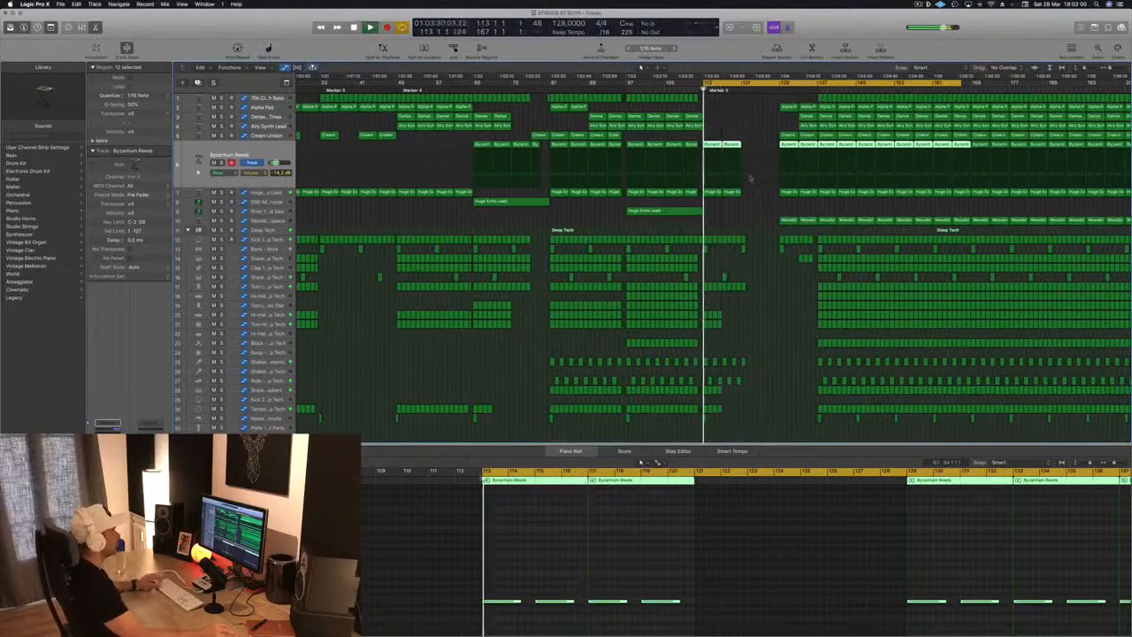
pyautogui.click(742, 247)
pyautogui.click(757, 277)
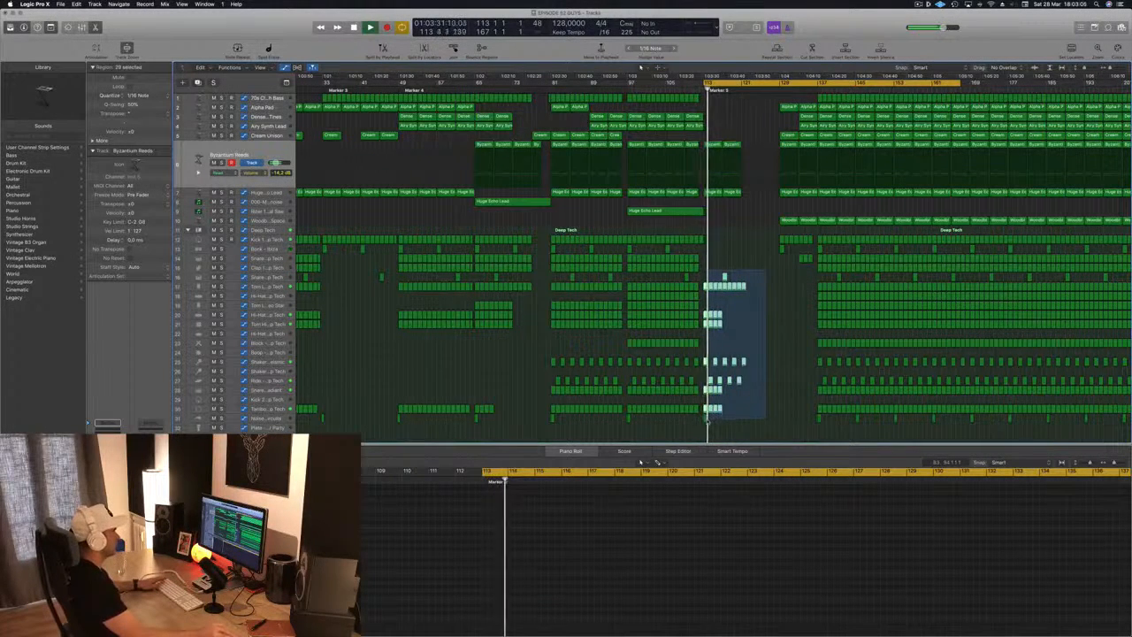
pyautogui.press('Delete')
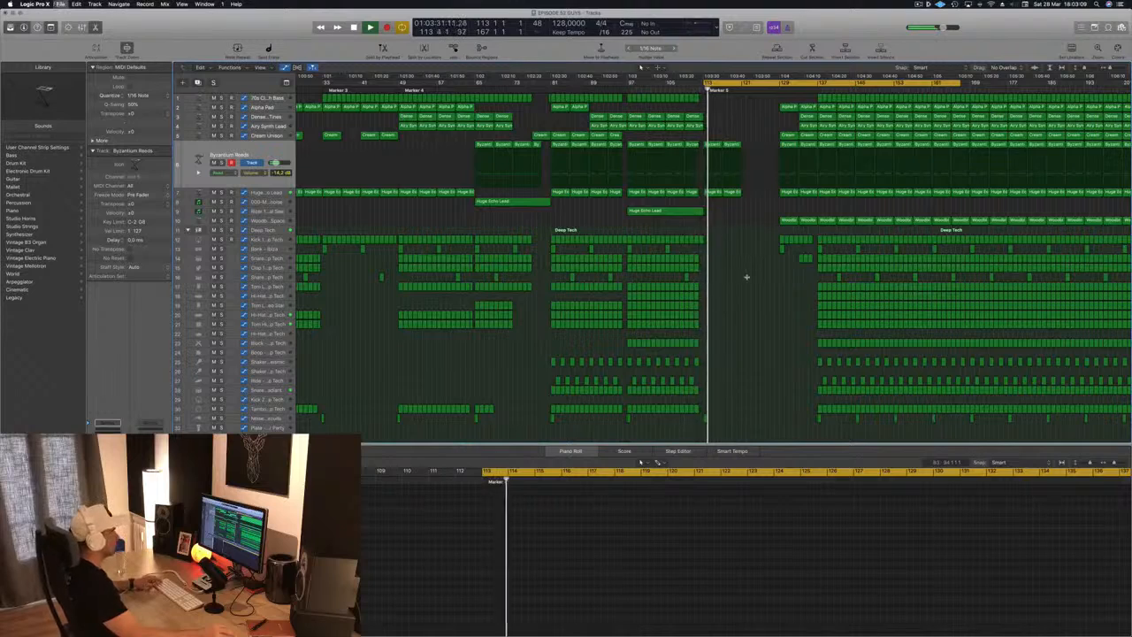
# Step: Copy the Byzantium Reeds and Huge Echo Lead regions from bars 113–121 to bars 121–129 and replay from bar 113
pyautogui.scroll(3, 749, 280)
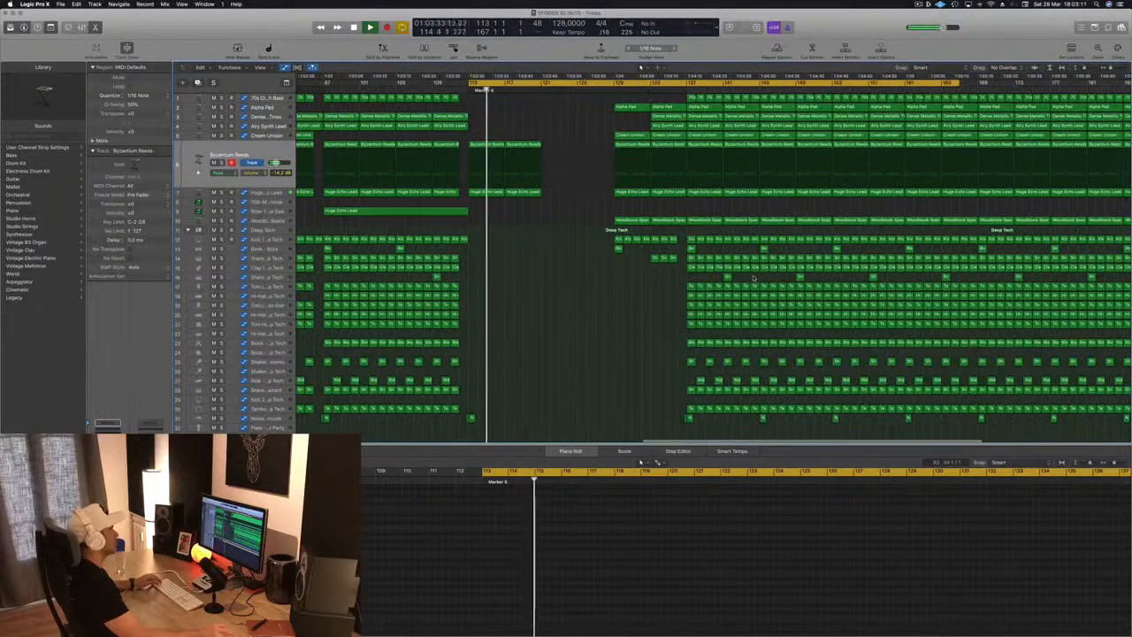
pyautogui.scroll(-2, 559, 261)
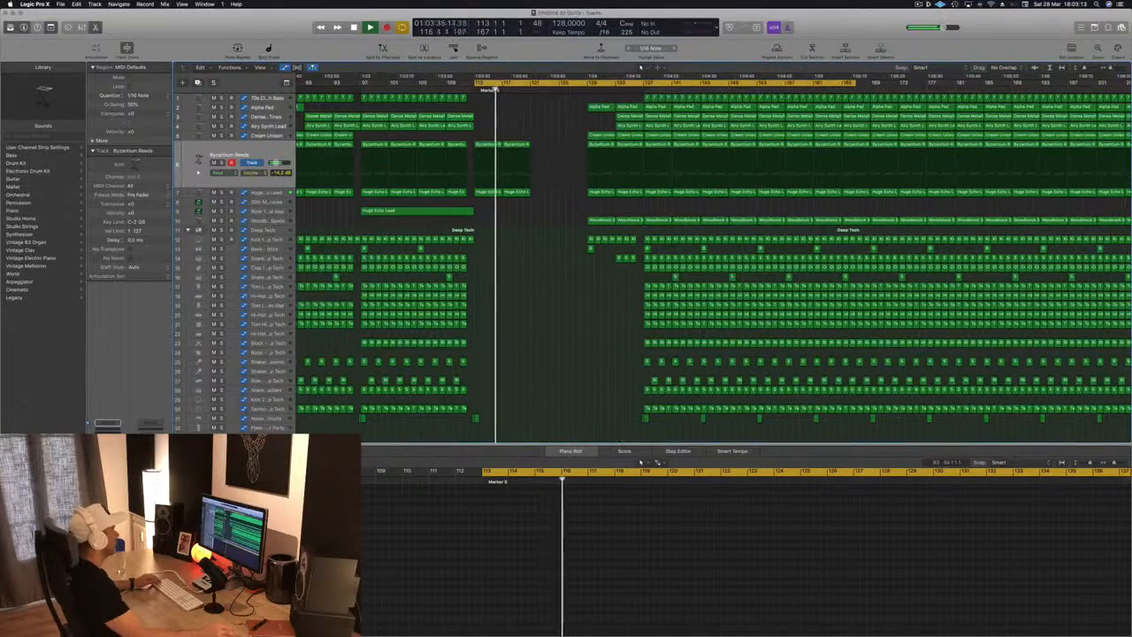
pyautogui.scroll(-2, 713, 256)
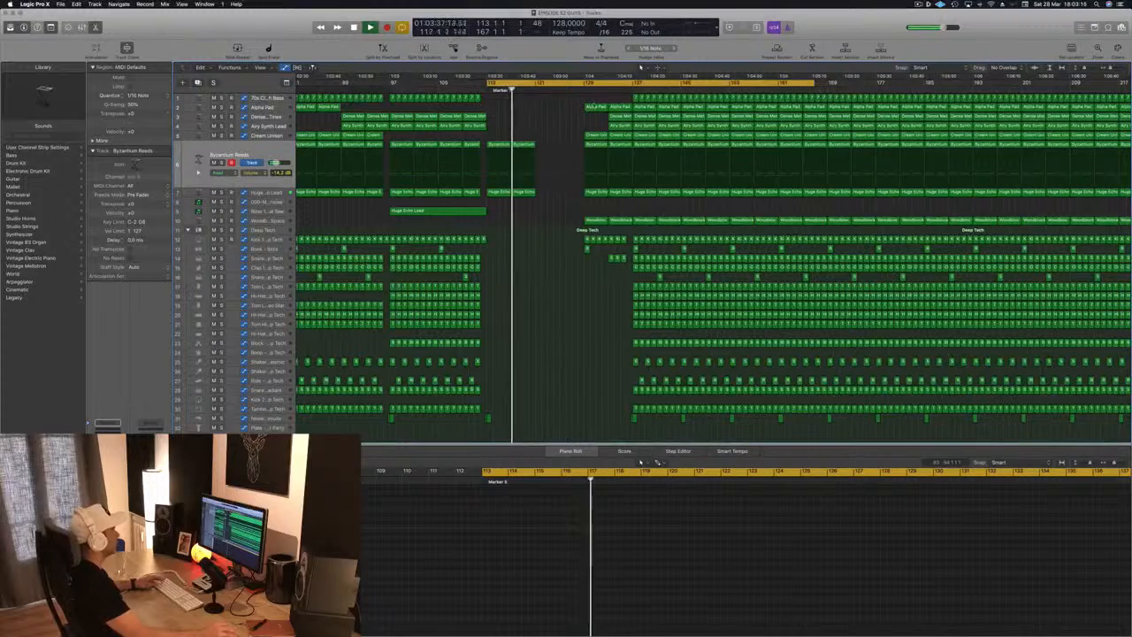
pyautogui.moveTo(491, 209); pyautogui.dragTo(491, 209)
pyautogui.press('space')
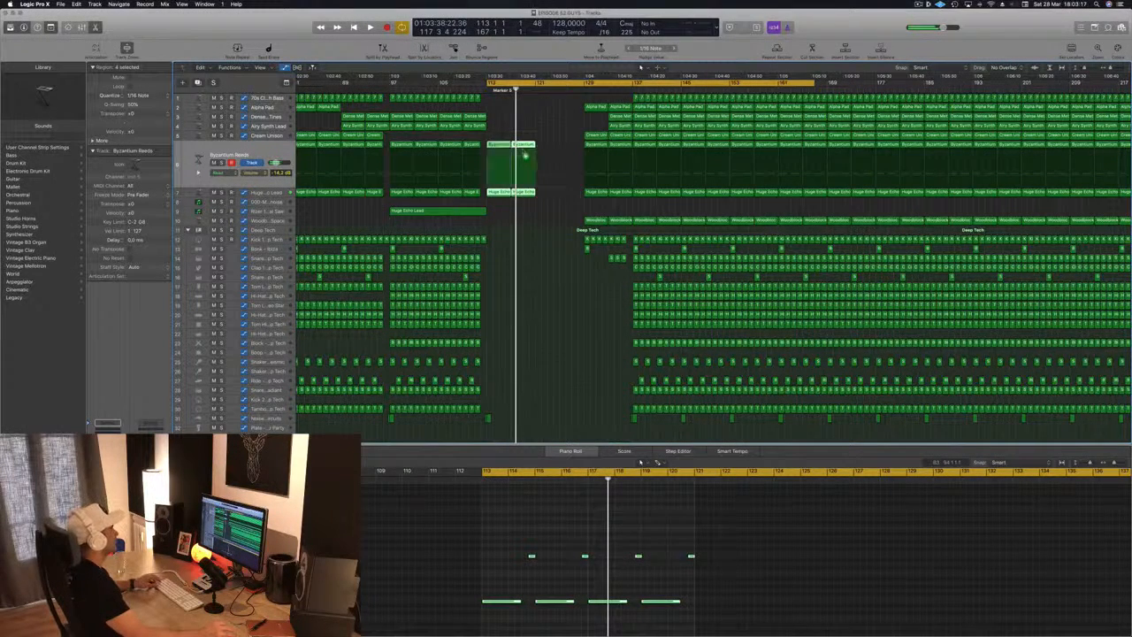
pyautogui.moveTo(547, 154); pyautogui.dragTo(548, 152)
pyautogui.press('space')
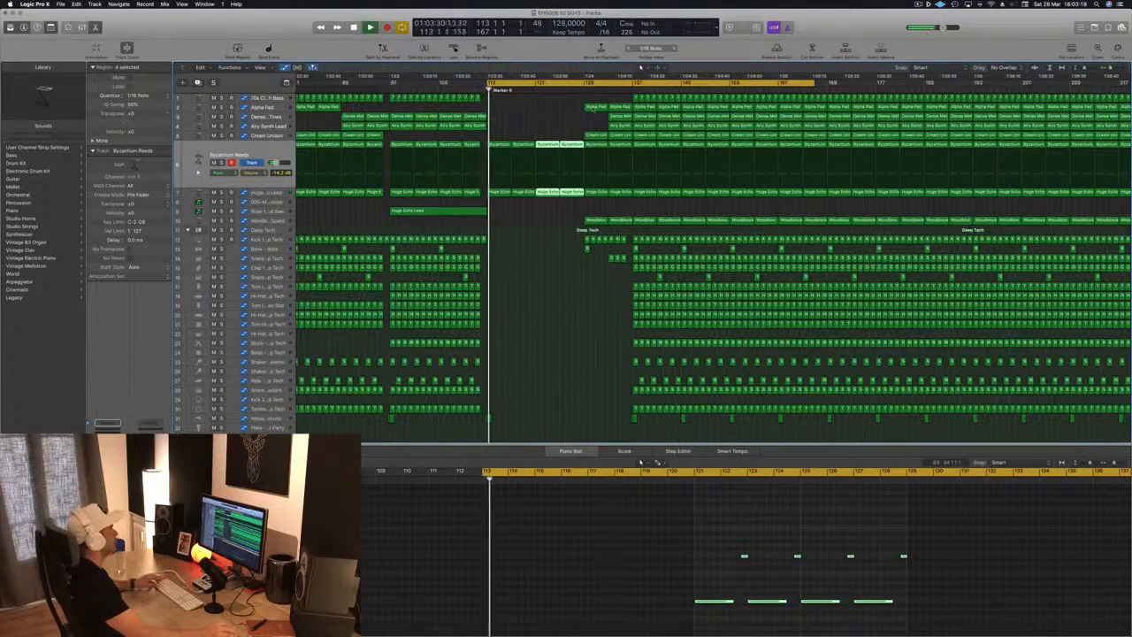
# Step: Move the Alpha Pad region at bar 129 to bar 121
pyautogui.moveTo(599, 109); pyautogui.dragTo(548, 109)
pyautogui.click(918, 4)
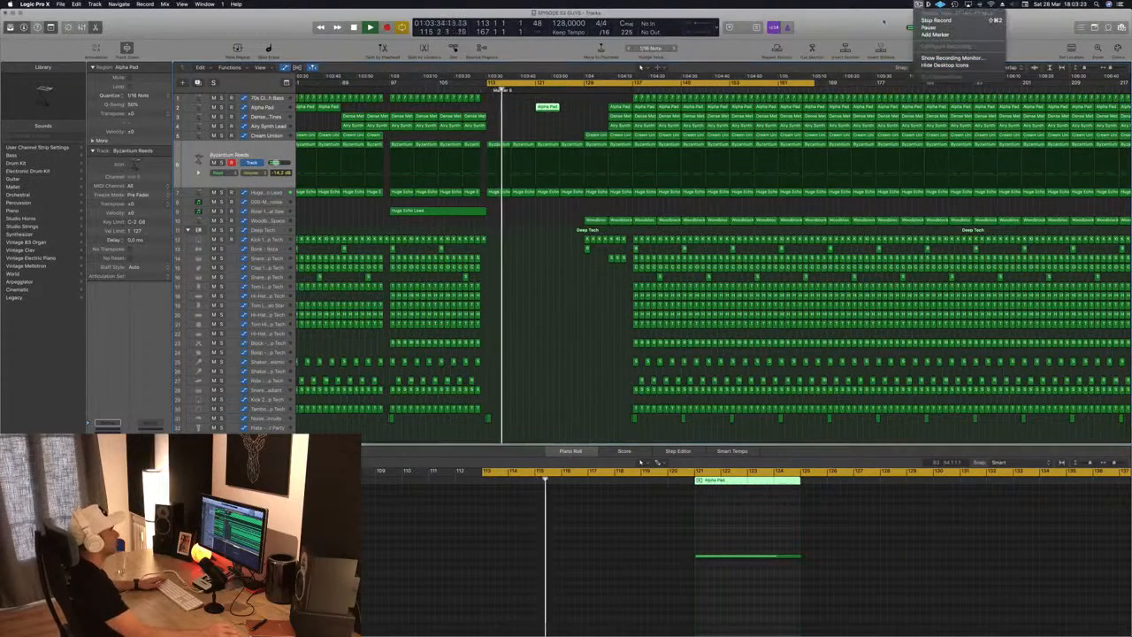
# Step: Raise the Alpha Pad track's automation point at bar 125 while the breakdown plays
pyautogui.click(858, 32)
pyautogui.click(563, 385)
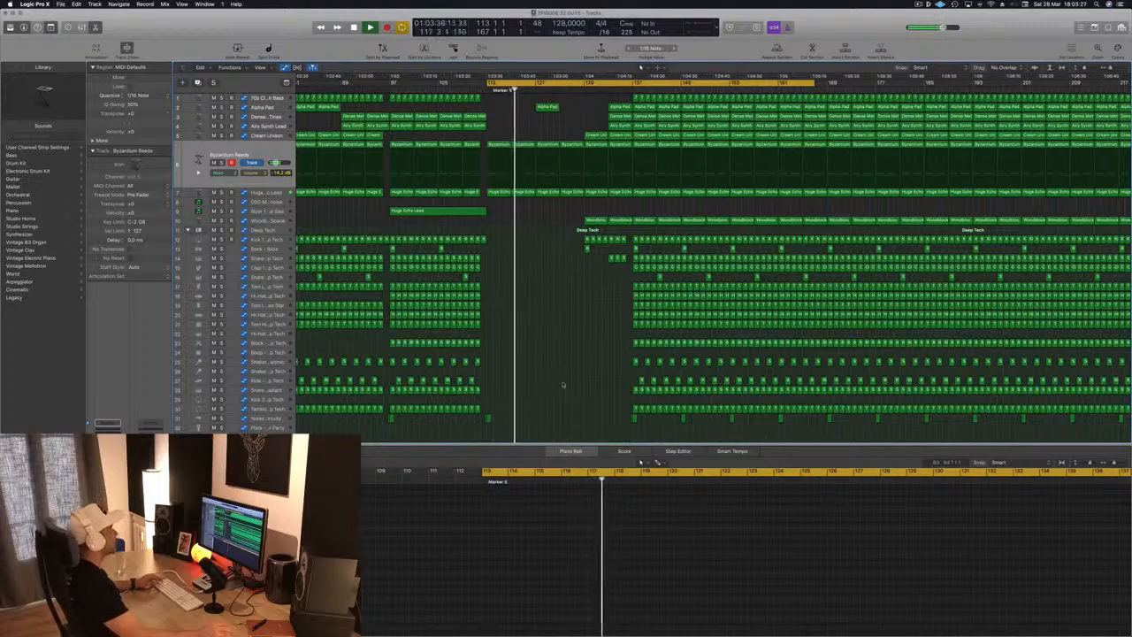
pyautogui.scroll(5, 576, 345)
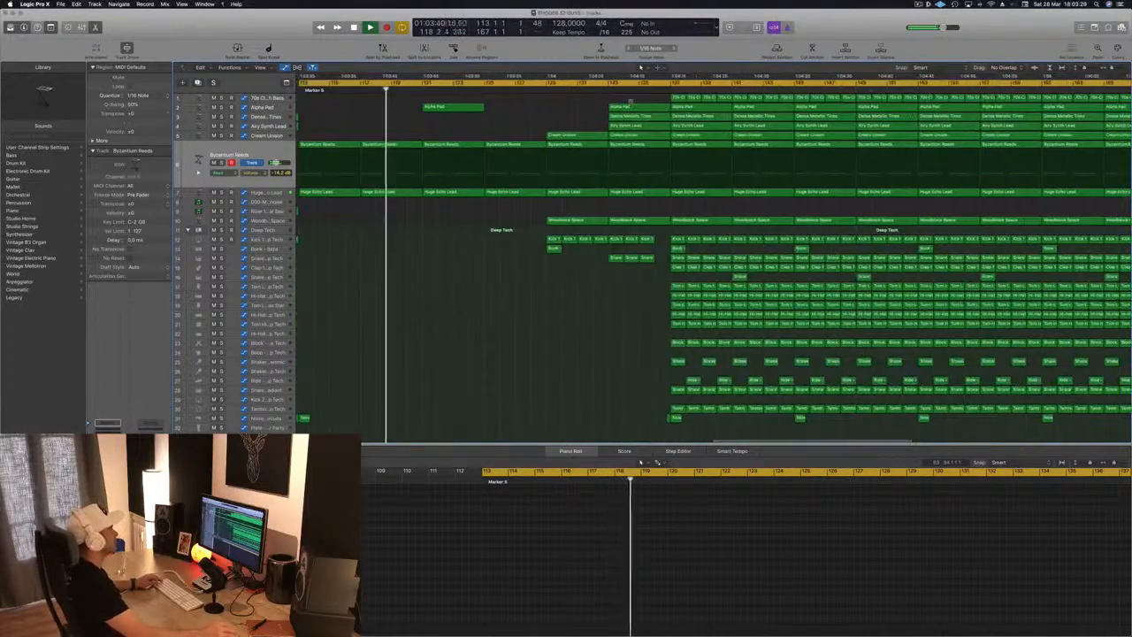
pyautogui.scroll(-3, 619, 100)
pyautogui.scroll(-1, 485, 94)
pyautogui.hscroll(-5, 484, 107)
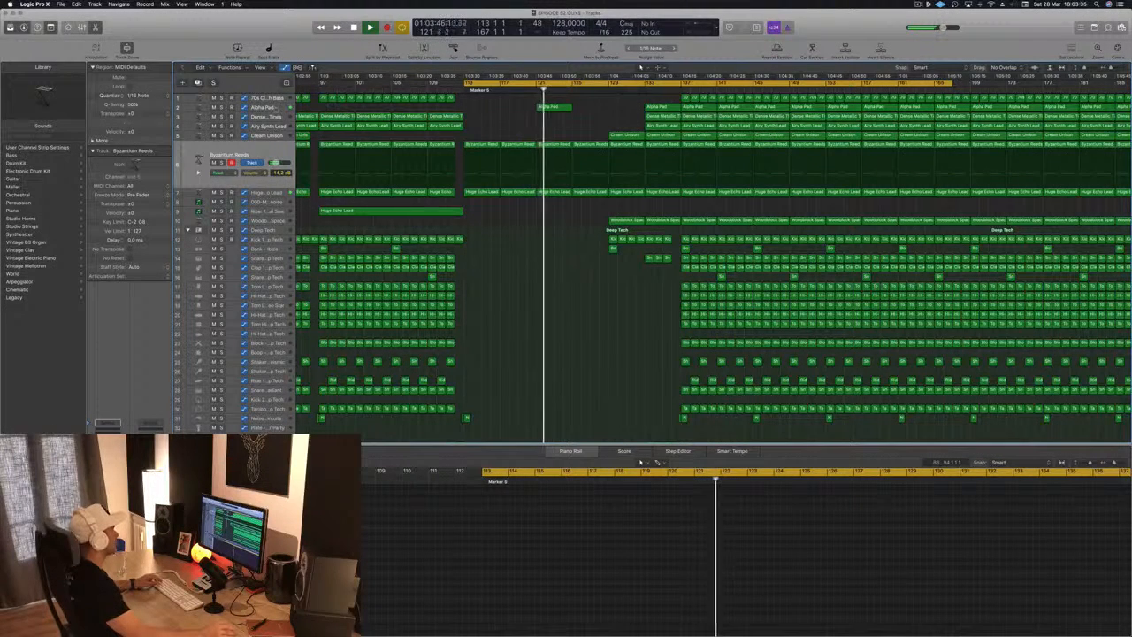
pyautogui.click(547, 107)
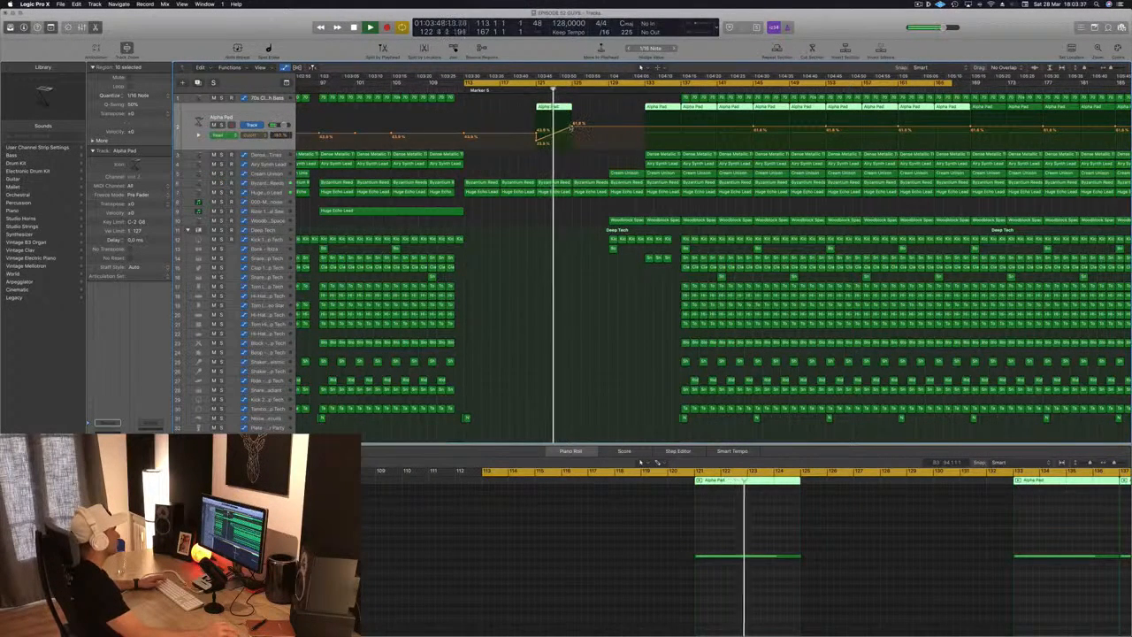
pyautogui.moveTo(571, 126); pyautogui.dragTo(575, 117)
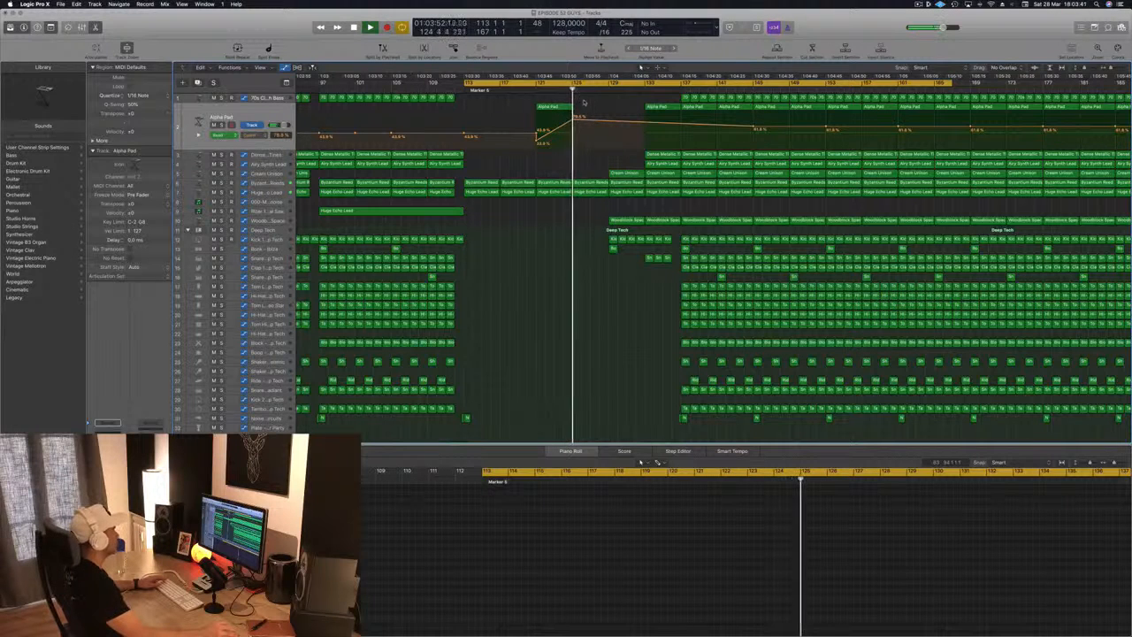
# Step: Delete the Alpha Pad region at bar 121 and replay from bar 113
pyautogui.click(543, 108)
pyautogui.press('Delete')
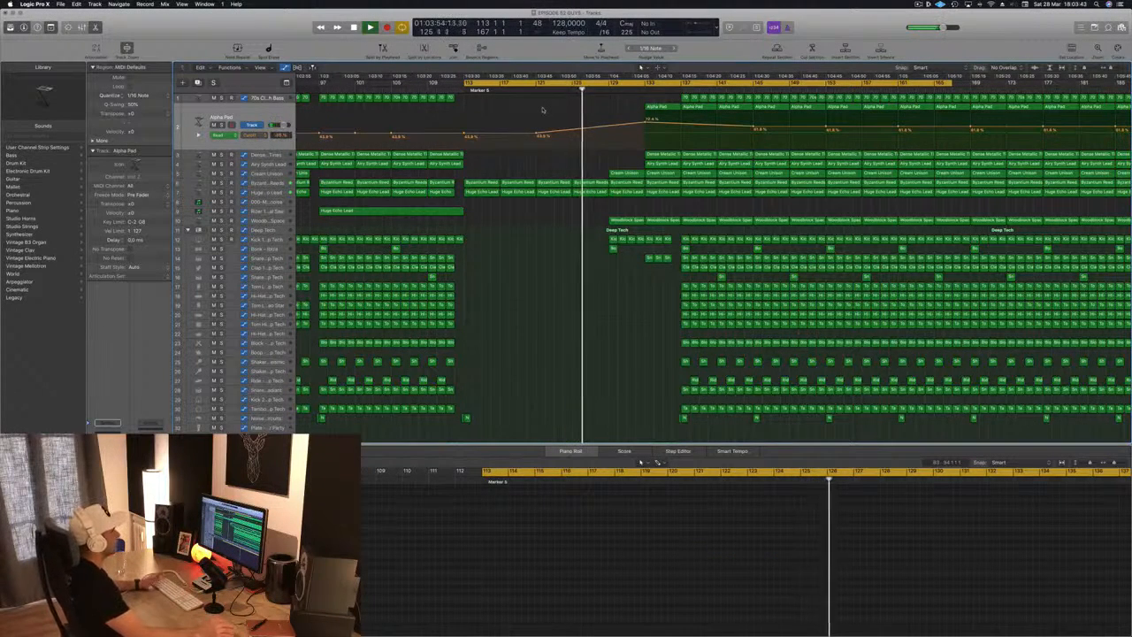
pyautogui.press('super+Left')
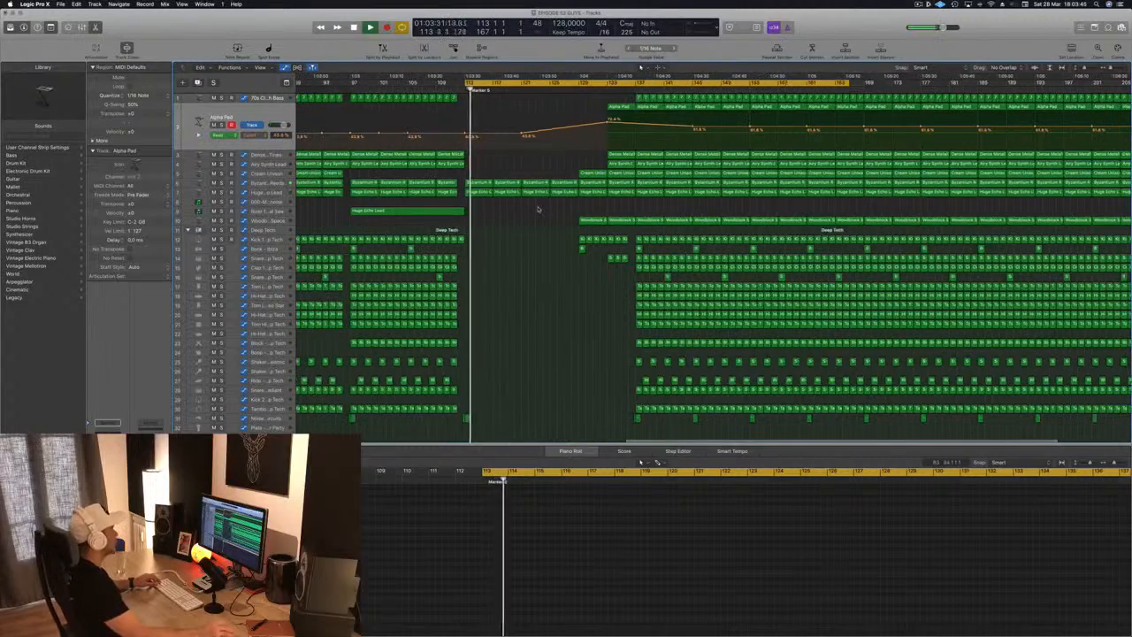
pyautogui.press('super+Left')
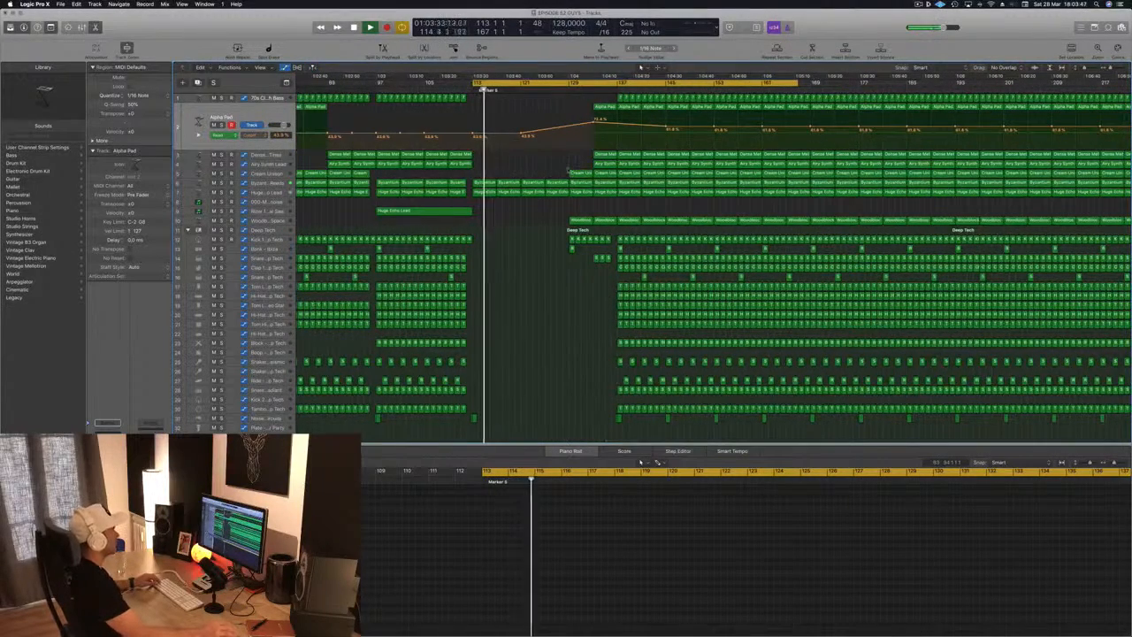
# Step: Copy the Cream Unison region from bar 129 to bar 117 and extend the Woodblock Space regions back to bar 121
pyautogui.click(580, 173)
pyautogui.moveTo(580, 172); pyautogui.dragTo(510, 181)
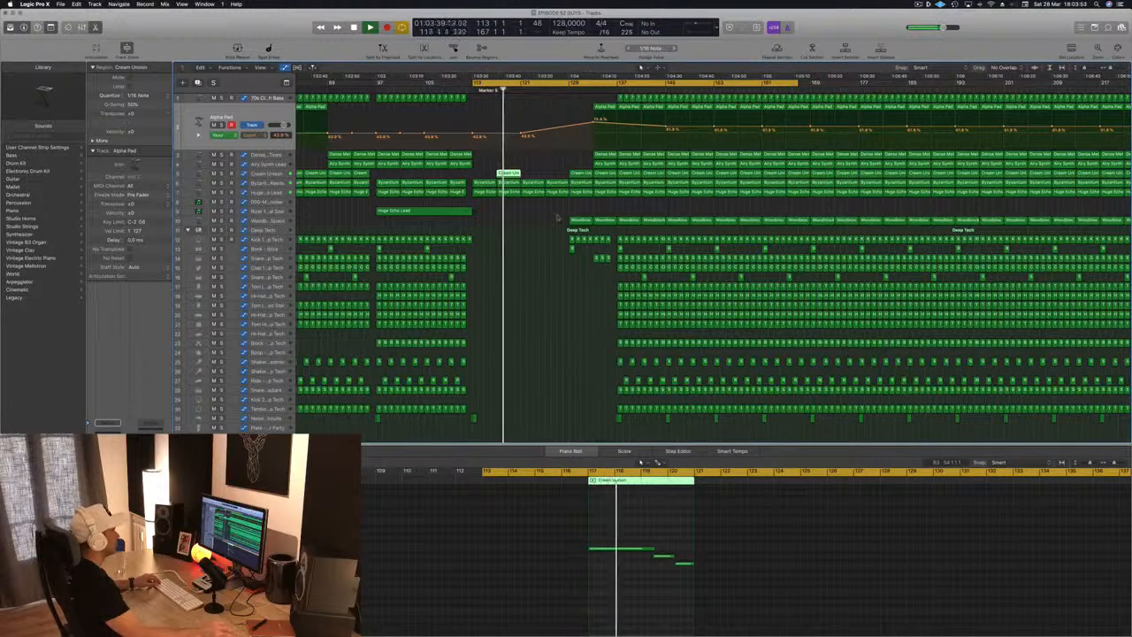
pyautogui.moveTo(576, 220)
pyautogui.mouseDown()
pyautogui.moveTo(535, 226)
pyautogui.moveTo(577, 221)
pyautogui.moveTo(561, 229)
pyautogui.mouseUp()
pyautogui.press('super+Left')
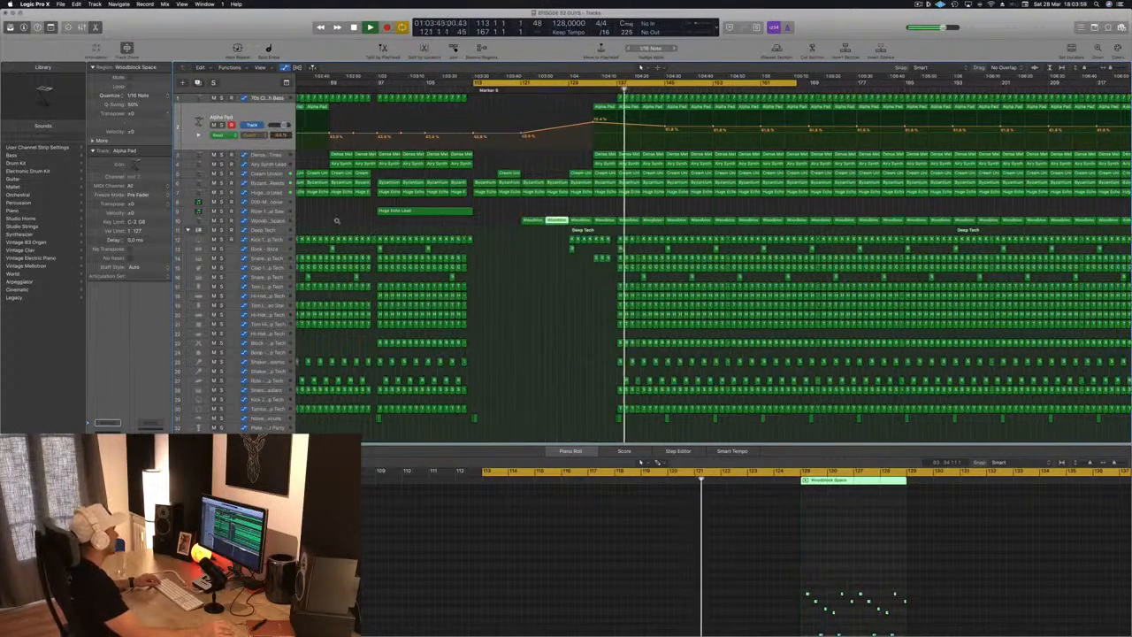
# Step: Select the Woodblock Space track and copy the short Clap 2 region on the lowest noise track from about bar 77 to bar 121
pyautogui.click(267, 222)
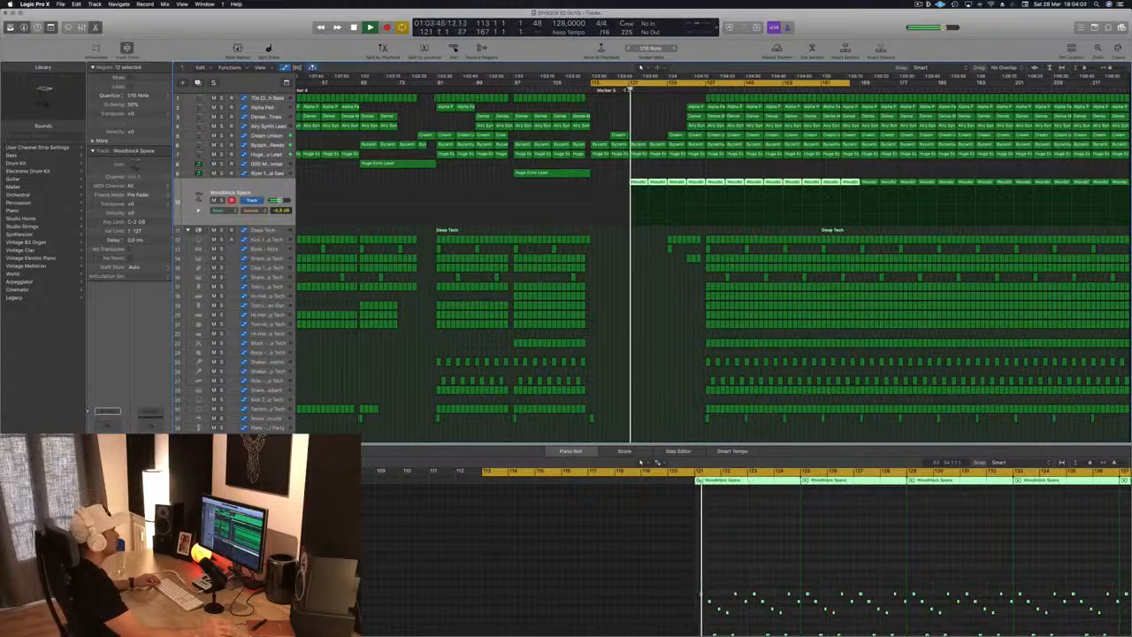
pyautogui.scroll(-3, 531, 416)
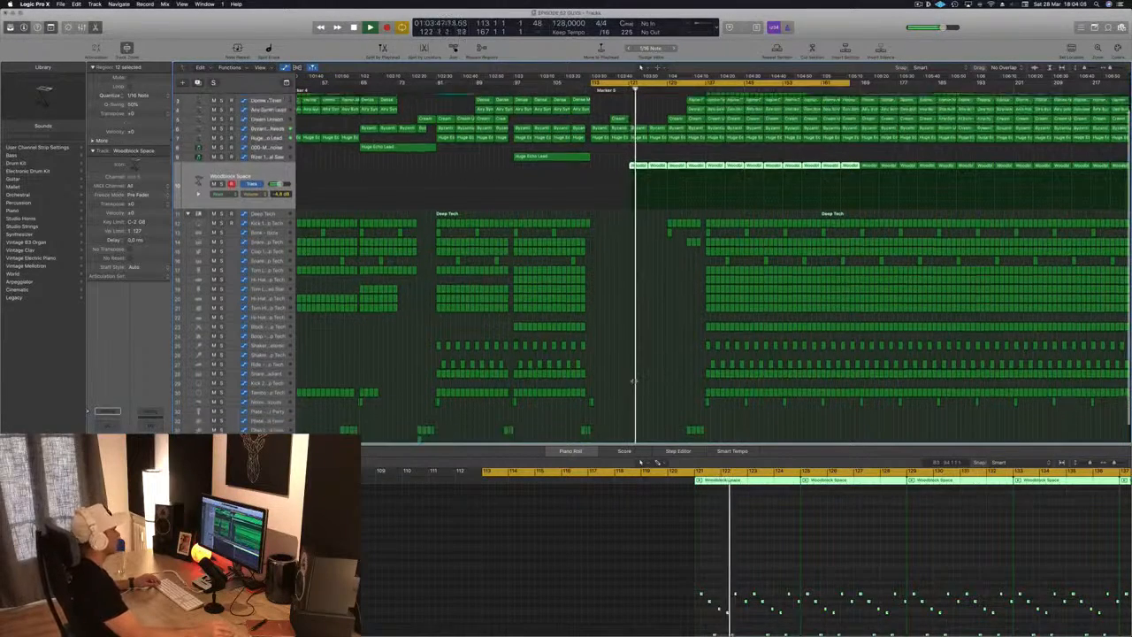
pyautogui.click(419, 417)
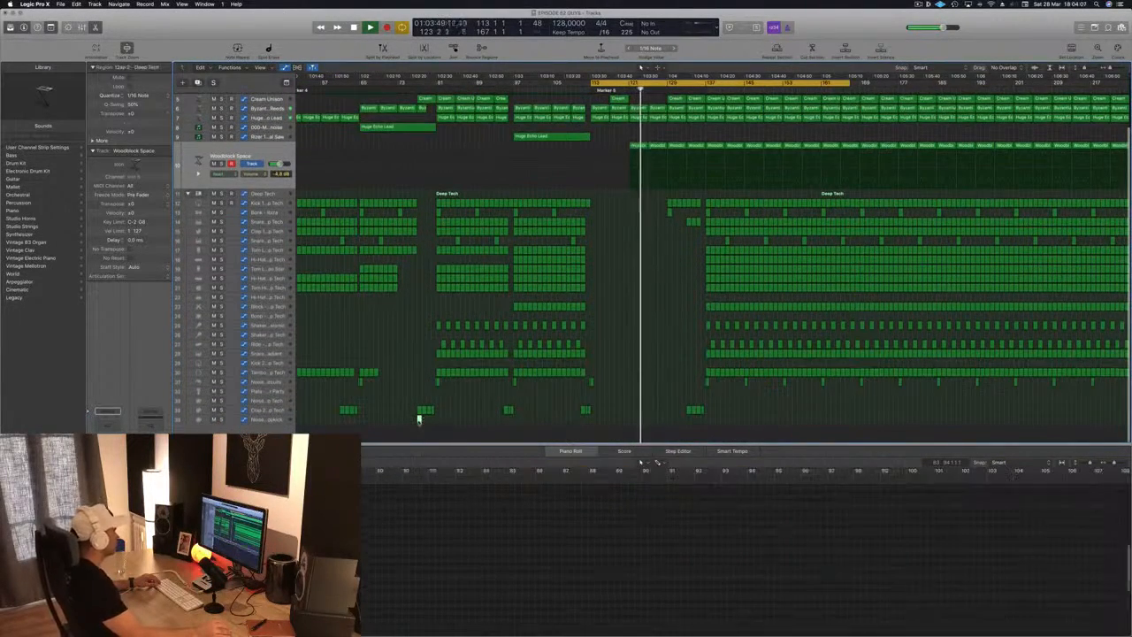
pyautogui.moveTo(419, 418); pyautogui.dragTo(632, 419)
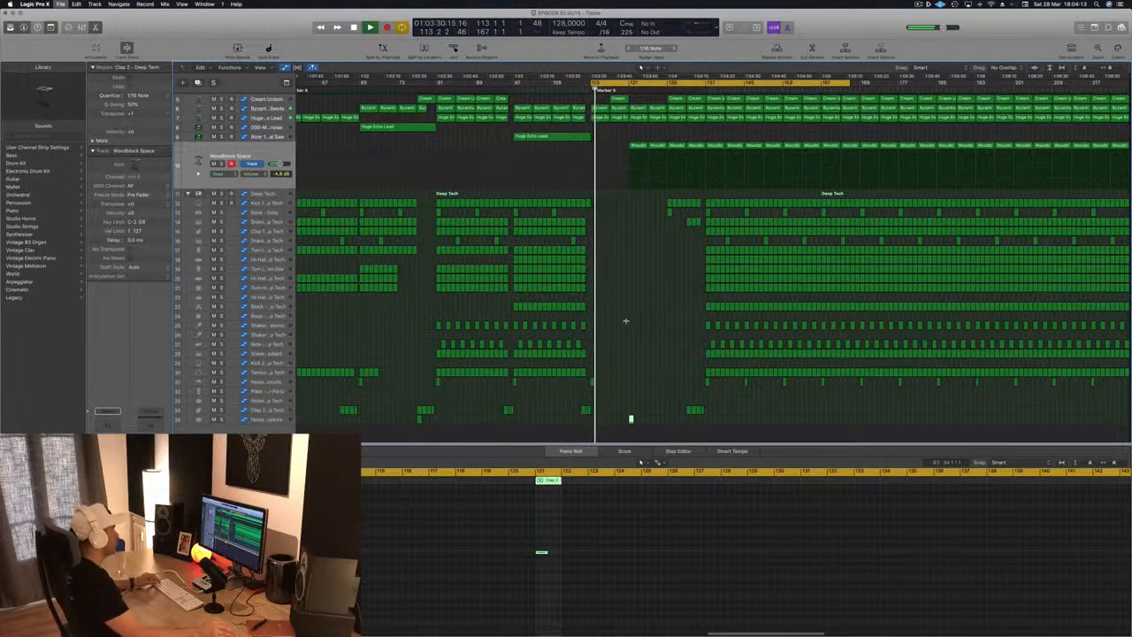
# Step: Copy the Kick 1 region from bar 112 to bar 121 and delete all its notes except the first
pyautogui.hscroll(-3, 634, 275)
pyautogui.scroll(-3, 740, 242)
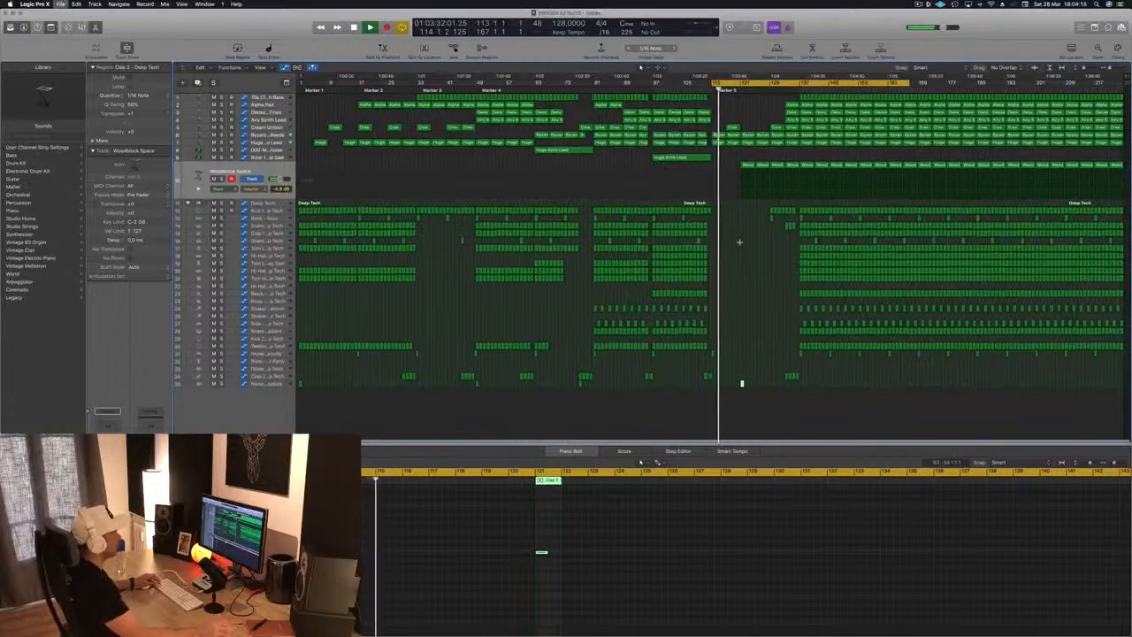
pyautogui.hscroll(2, 740, 243)
pyautogui.hscroll(5, 740, 242)
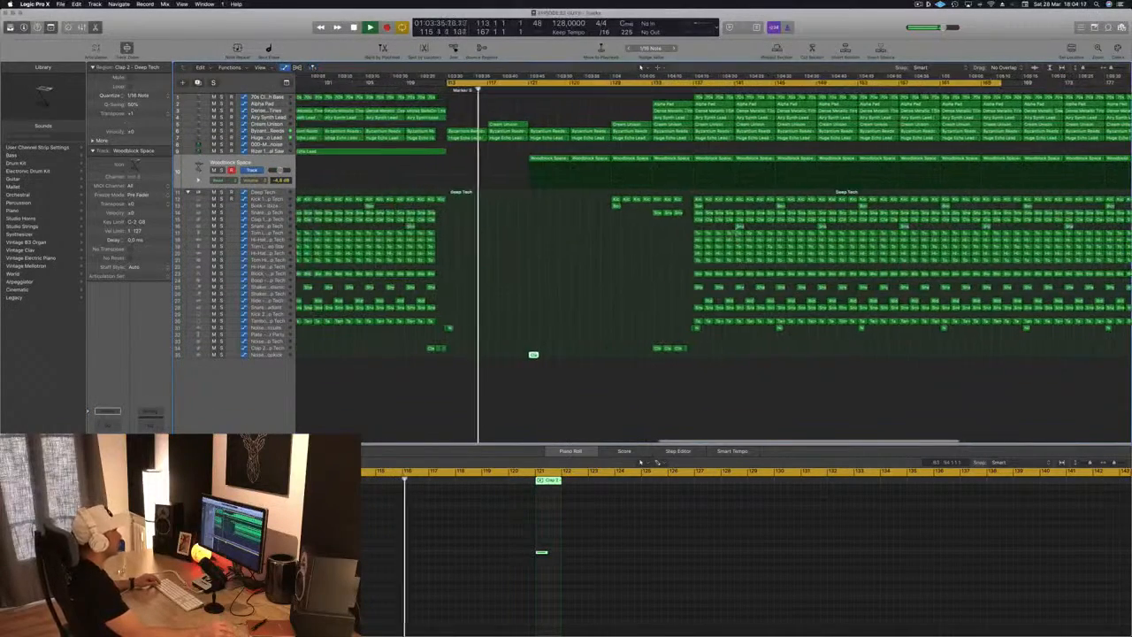
pyautogui.moveTo(441, 199); pyautogui.dragTo(533, 200)
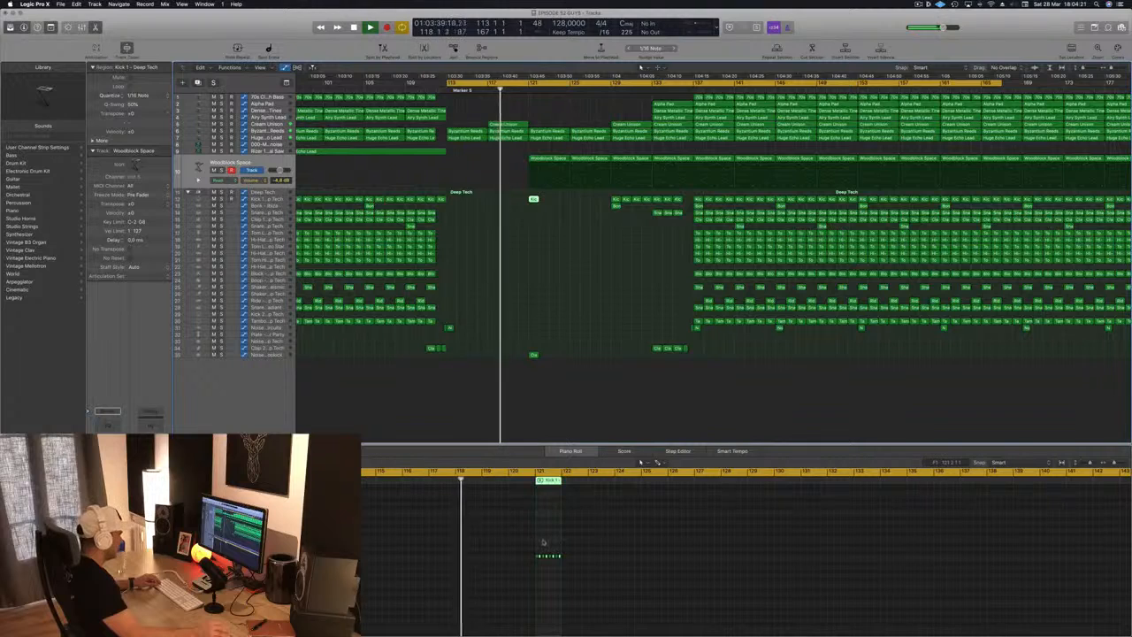
pyautogui.click(564, 573)
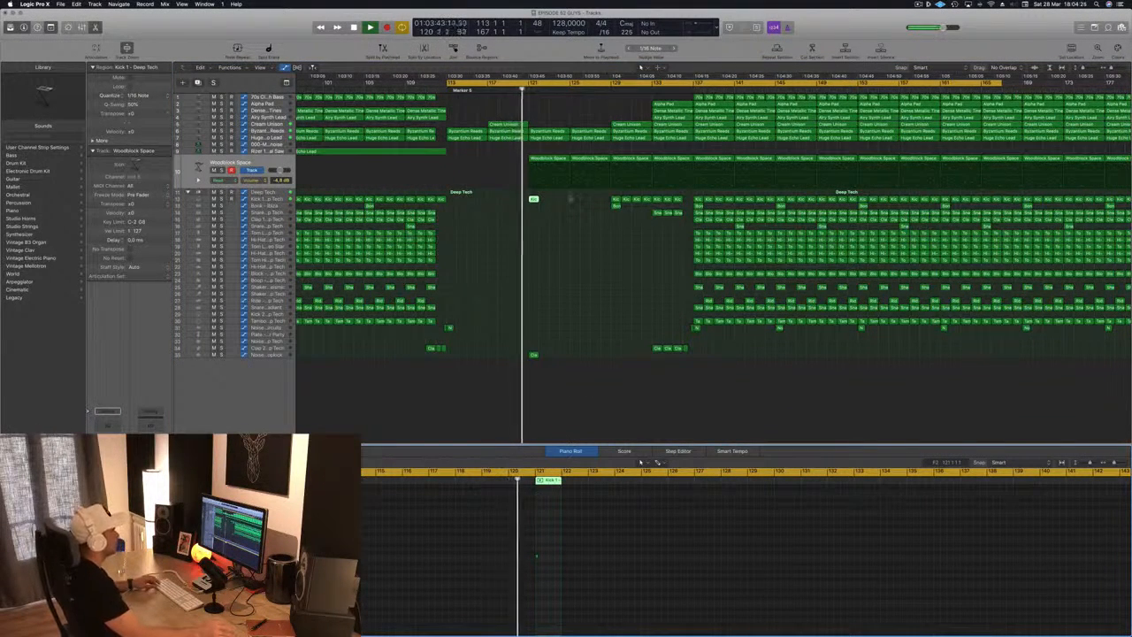
# Step: Copy the Kick 1 and Clap 2 regions from bar 121 to bar 123 and replay from bar 113
pyautogui.scroll(5, 579, 230)
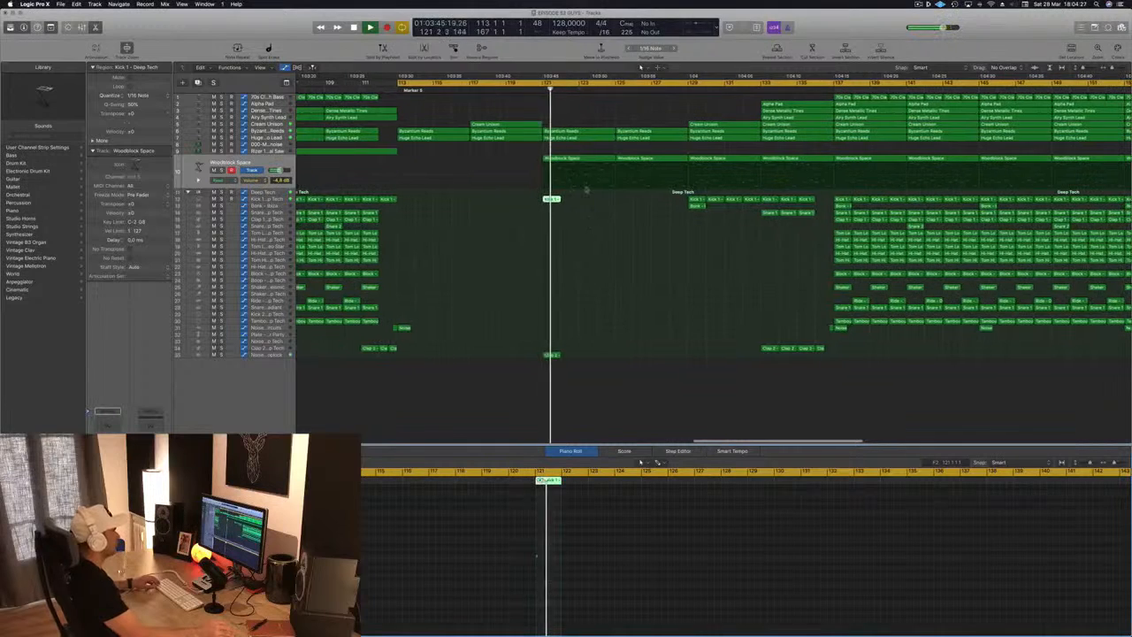
pyautogui.moveTo(552, 199); pyautogui.dragTo(587, 206)
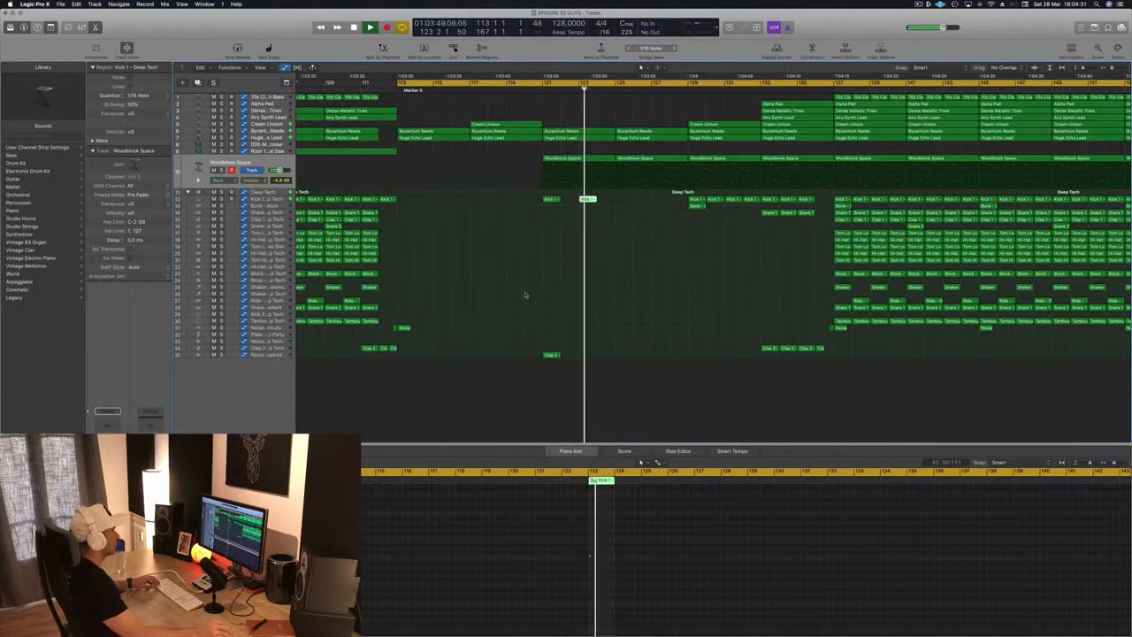
pyautogui.click(552, 355)
pyautogui.moveTo(566, 358); pyautogui.dragTo(590, 357)
pyautogui.press('super+Left')
pyautogui.press('super+Left')
pyautogui.press('super+Left')
pyautogui.press('super+Left')
pyautogui.press('space')
pyautogui.press('space')
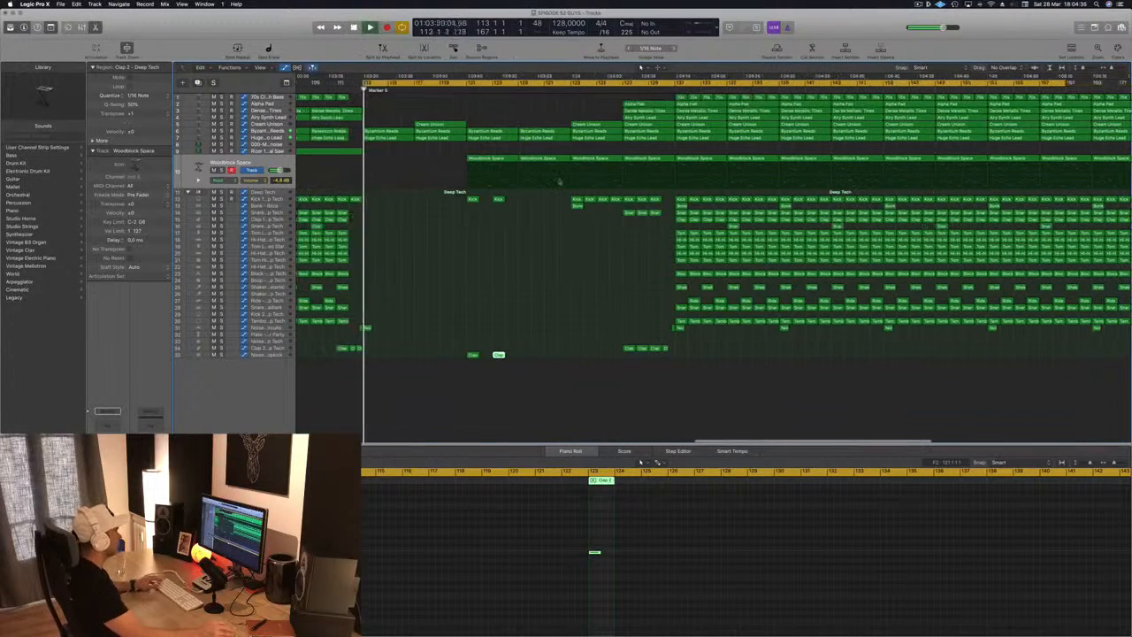
# Step: Copy the four Kick 1 and Clap 2 regions at bars 121 and 123 to bars 125 and 127
pyautogui.moveTo(449, 193); pyautogui.dragTo(544, 361)
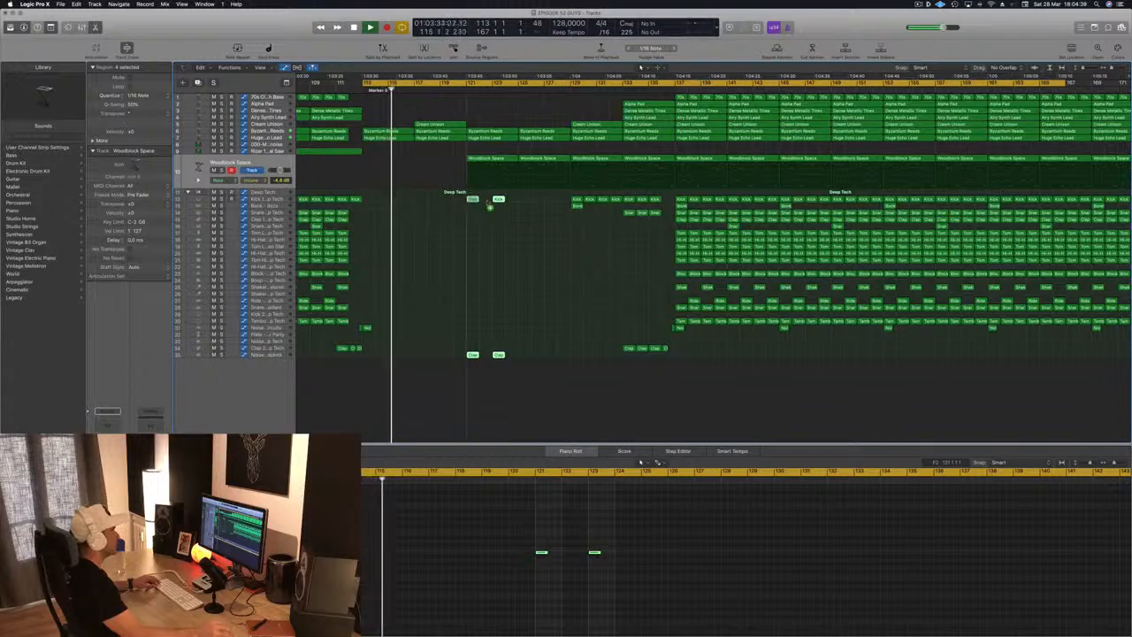
pyautogui.moveTo(474, 197); pyautogui.dragTo(527, 208)
pyautogui.press('super+Left')
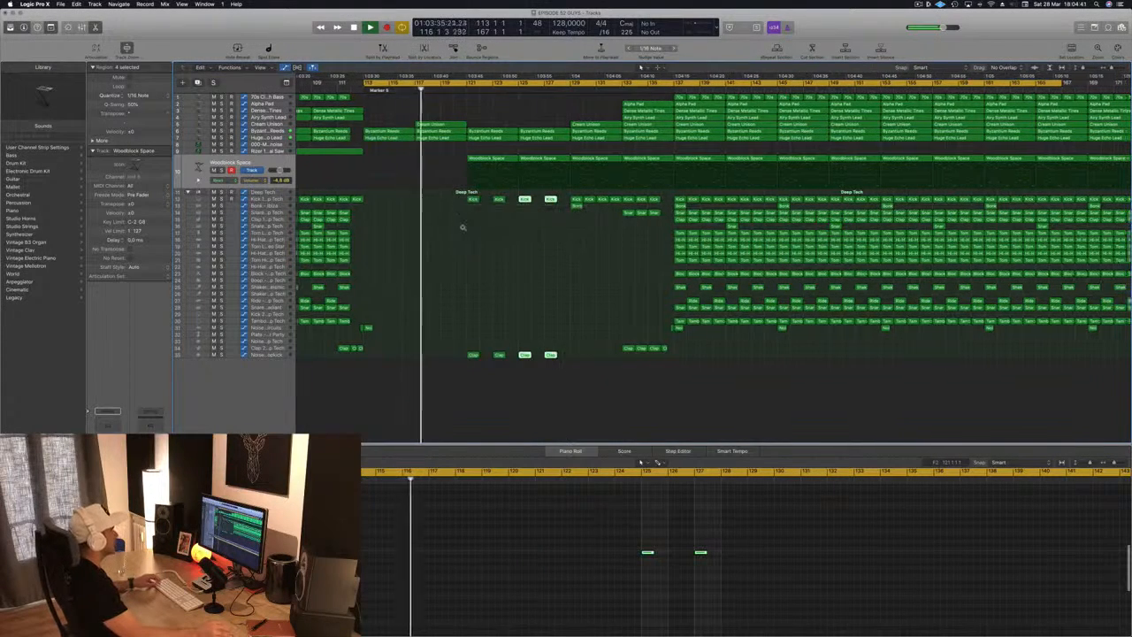
pyautogui.press('super+Left')
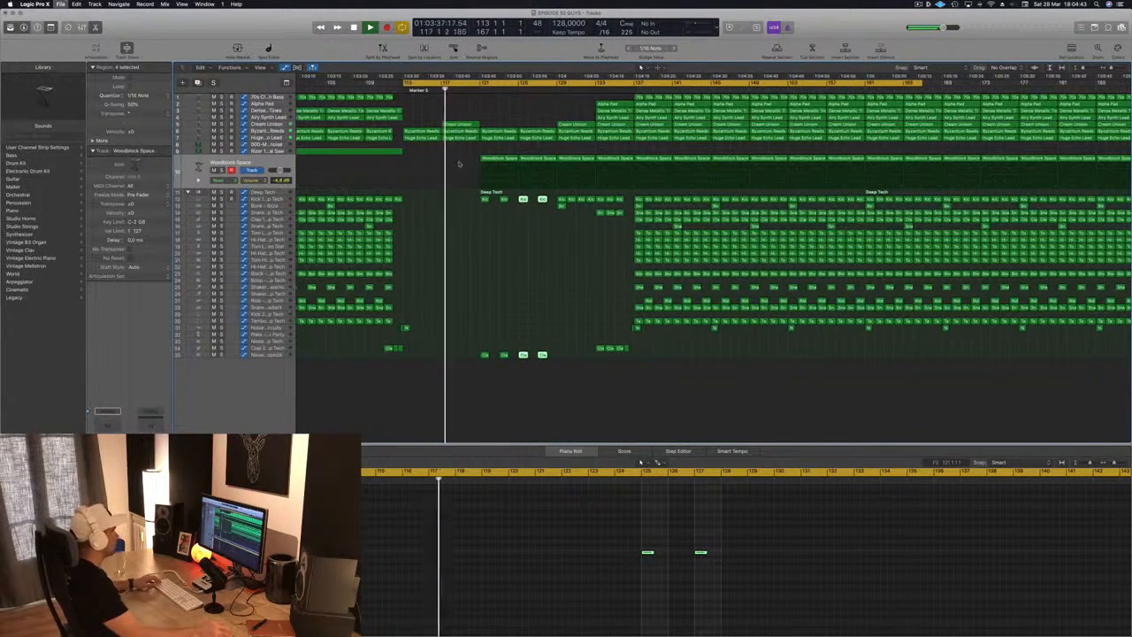
# Step: Copy the Airy Synth Lead region from bar 109 to bar 117 and replay from bar 113
pyautogui.scroll(2, 460, 165)
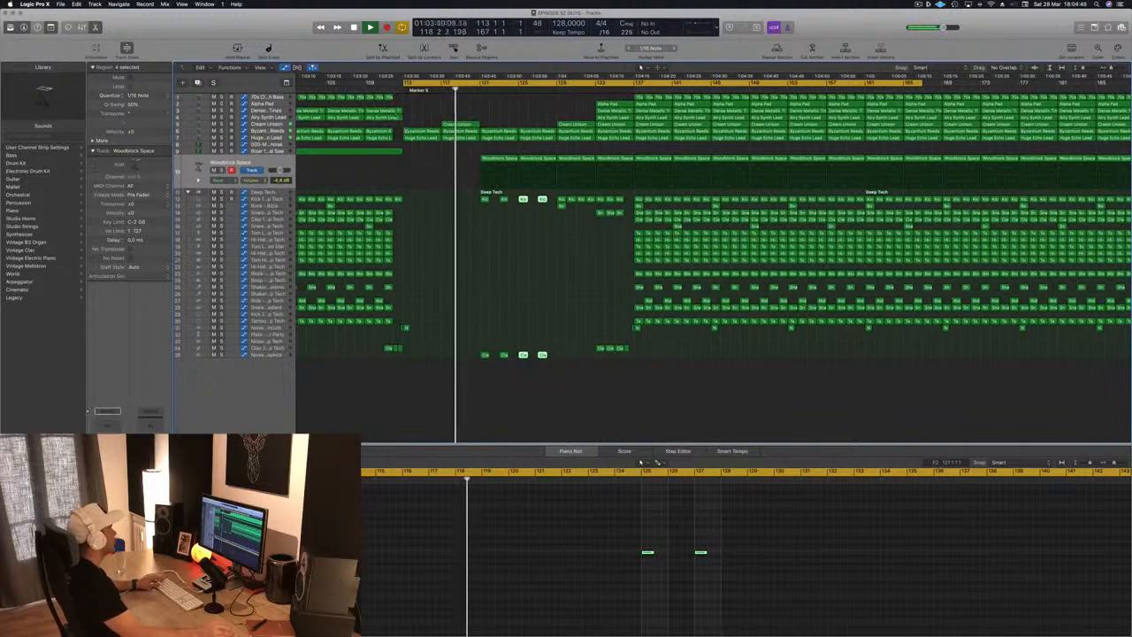
pyautogui.moveTo(387, 118); pyautogui.dragTo(466, 118)
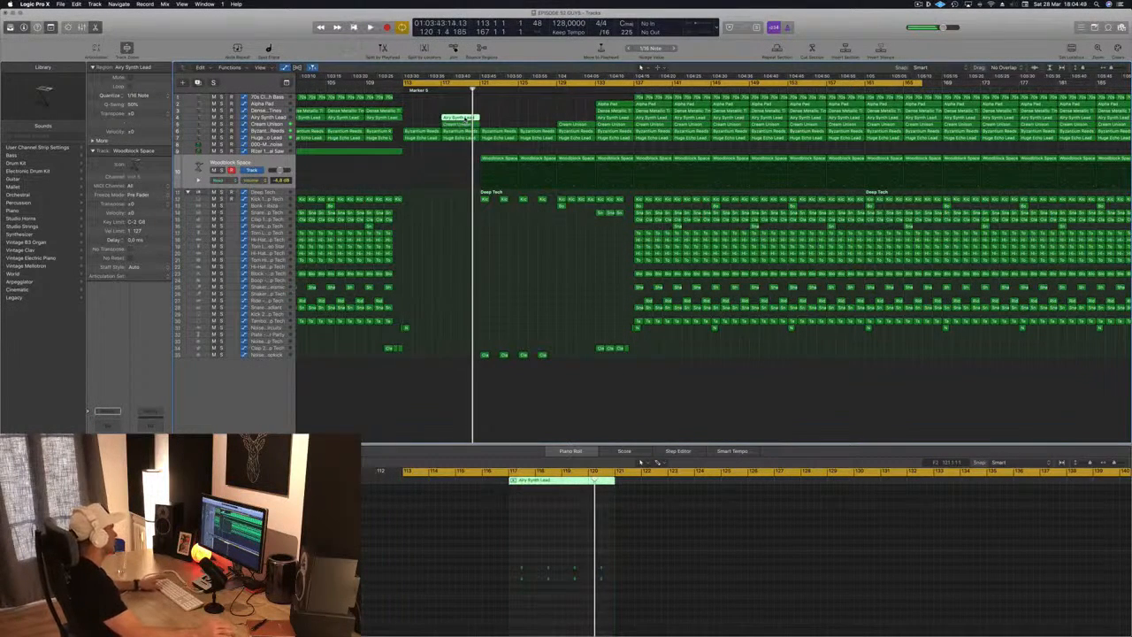
pyautogui.click(500, 109)
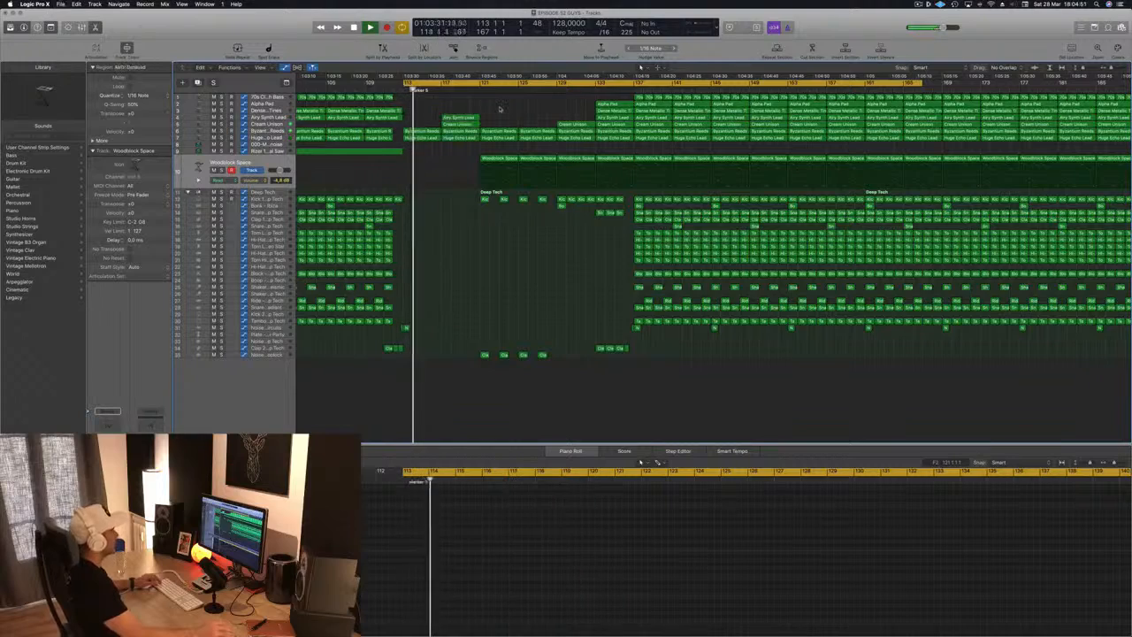
# Step: Listen to the breakdown from bar 113 and examine how its regions are arranged up to bar 137
pyautogui.scroll(-2, 500, 109)
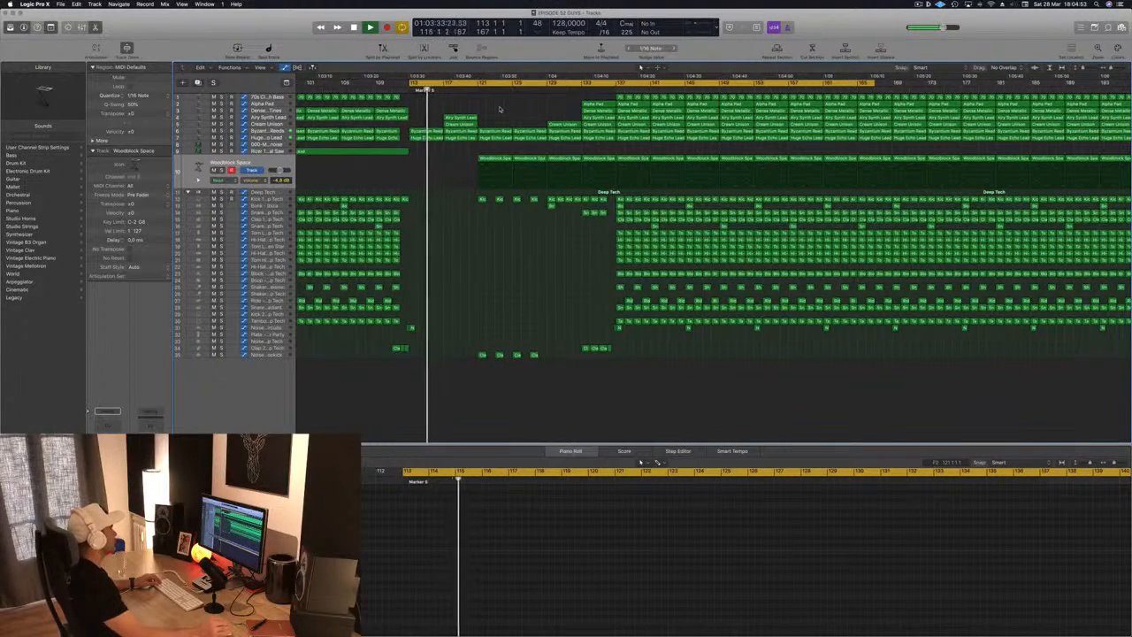
pyautogui.scroll(-1, 500, 109)
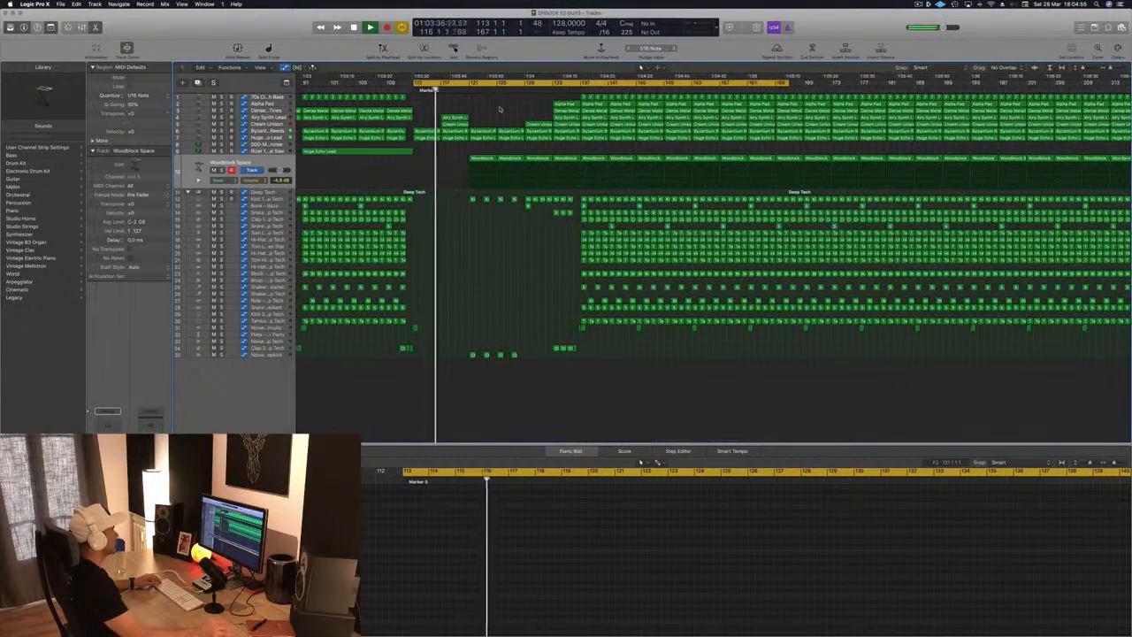
pyautogui.scroll(-1, 500, 109)
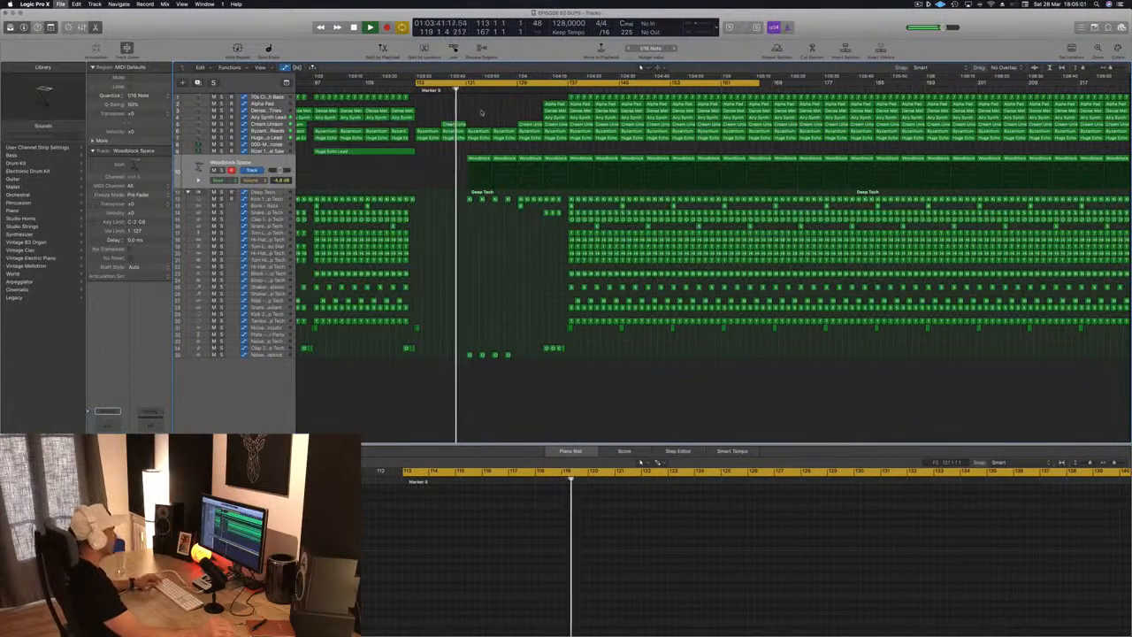
pyautogui.scroll(3, 482, 112)
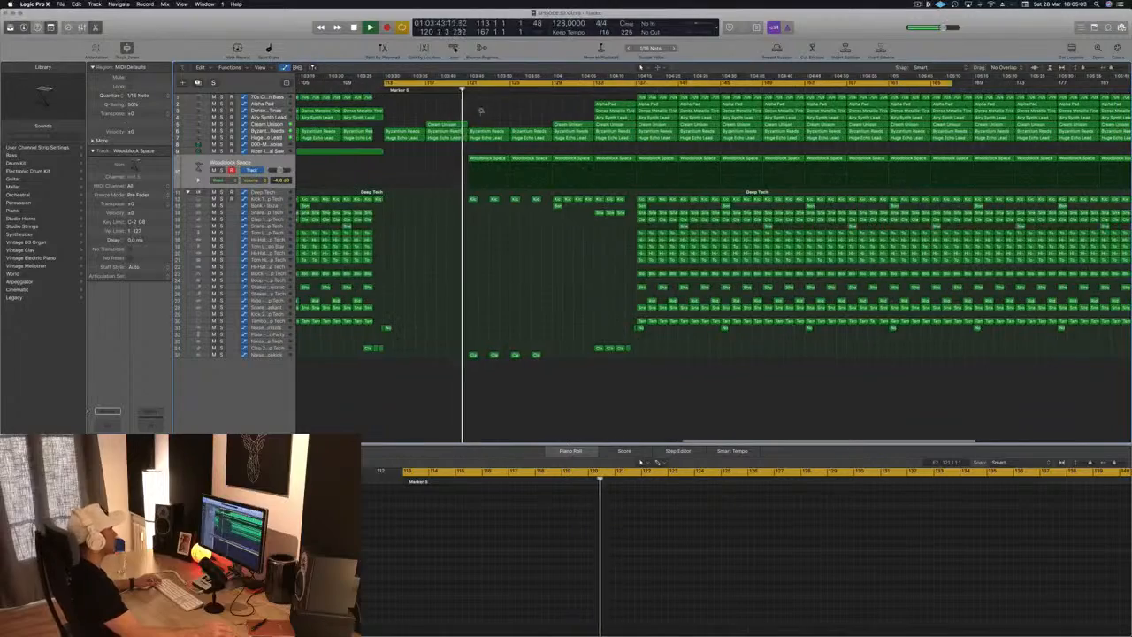
pyautogui.scroll(-2, 482, 112)
pyautogui.scroll(1, 482, 112)
pyautogui.scroll(-2, 435, 161)
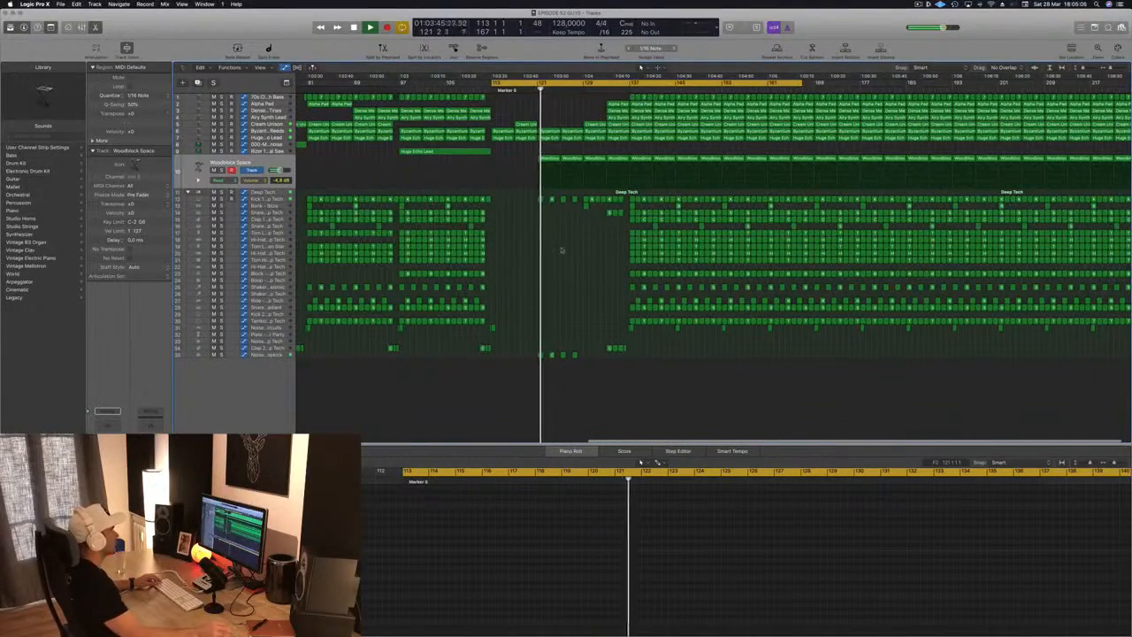
pyautogui.scroll(3, 566, 250)
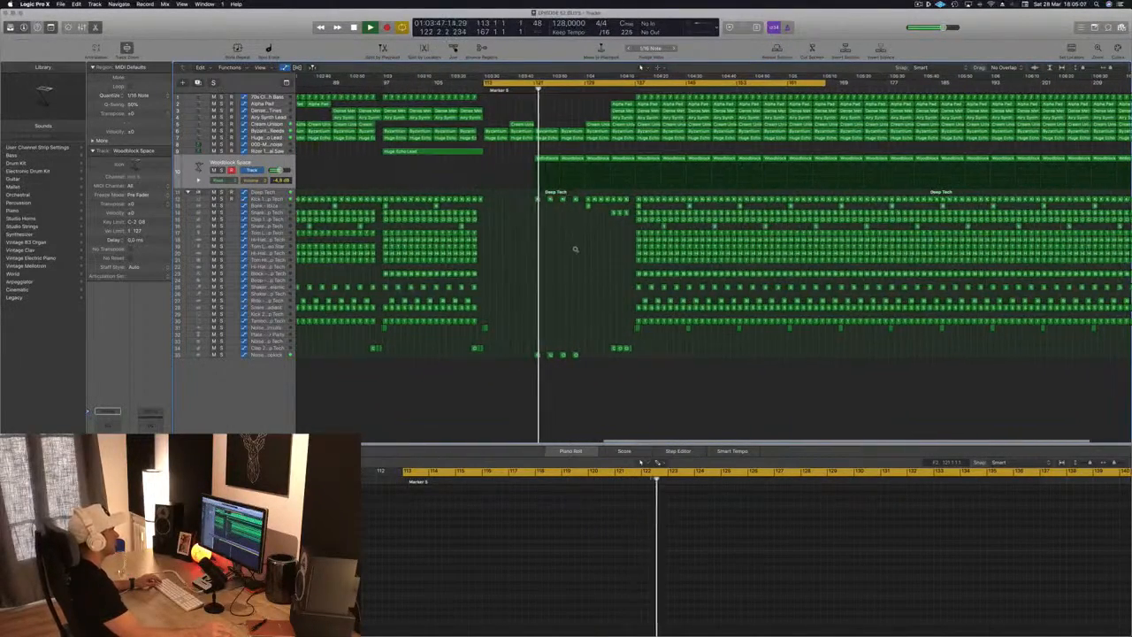
# Step: Set the Woodblock Space track's volume to -4.2 dB while the breakdown plays
pyautogui.scroll(-3, 575, 250)
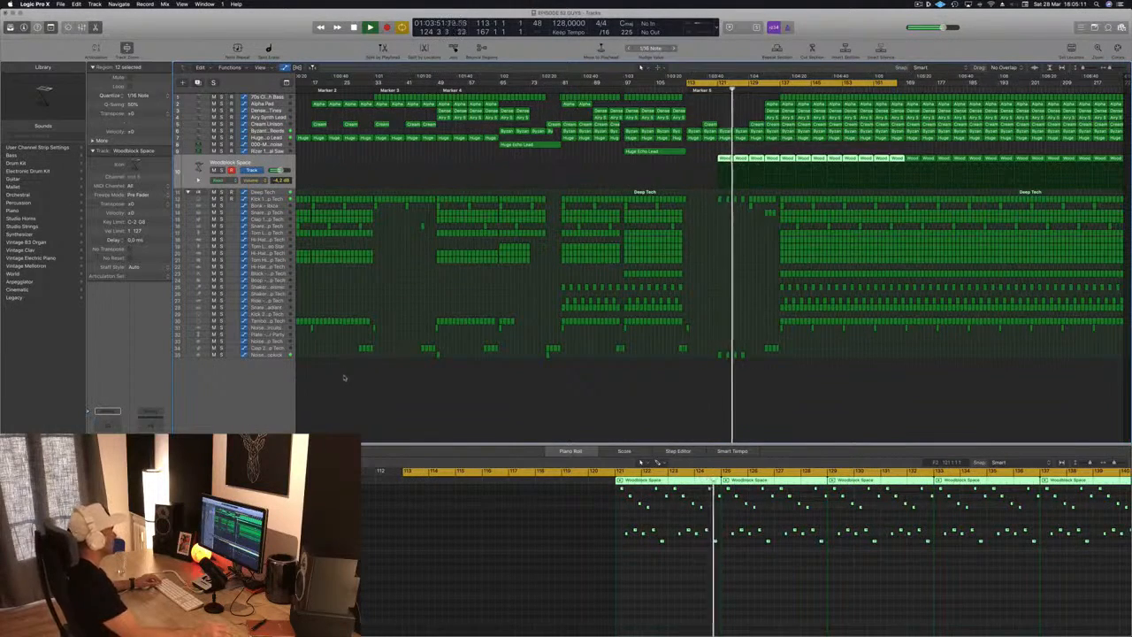
pyautogui.scroll(-1, 682, 256)
pyautogui.scroll(-1, 682, 256)
pyautogui.scroll(3, 769, 249)
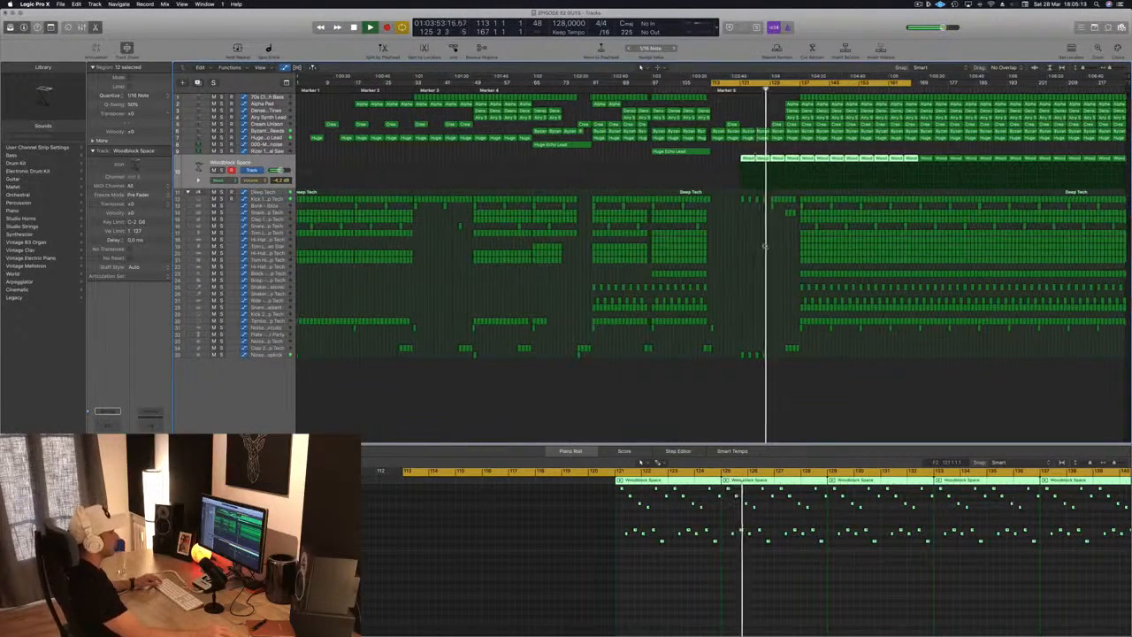
# Step: Delete the drum regions between bars 137 and 145 from the track below Kick 1 through the tambourine track
pyautogui.scroll(2, 781, 247)
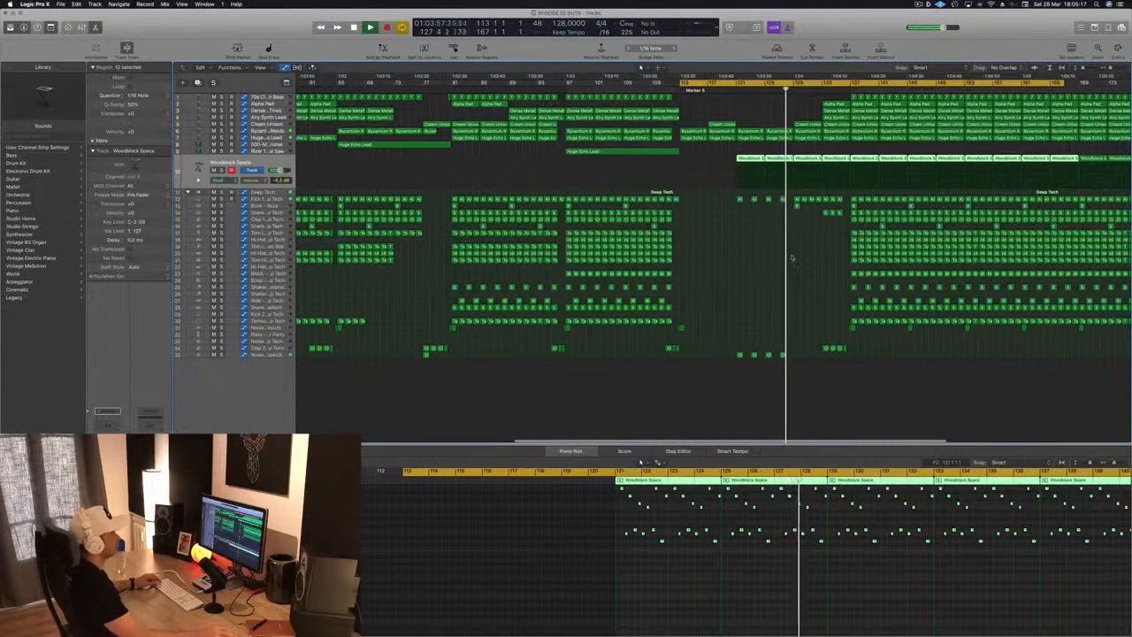
pyautogui.scroll(-5, 792, 256)
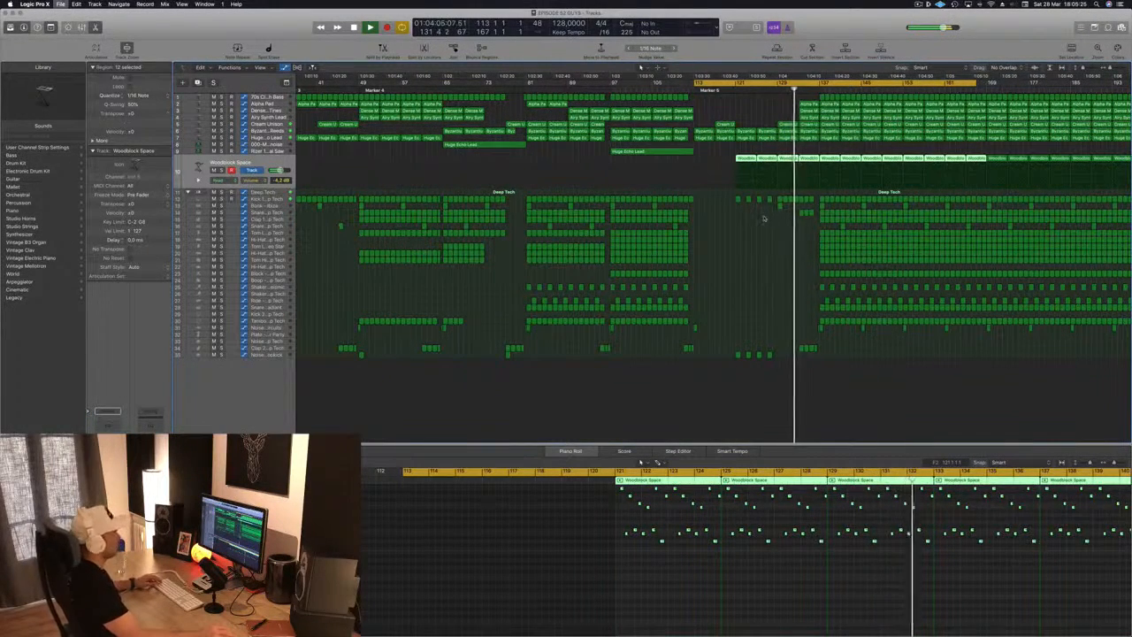
pyautogui.scroll(2, 702, 139)
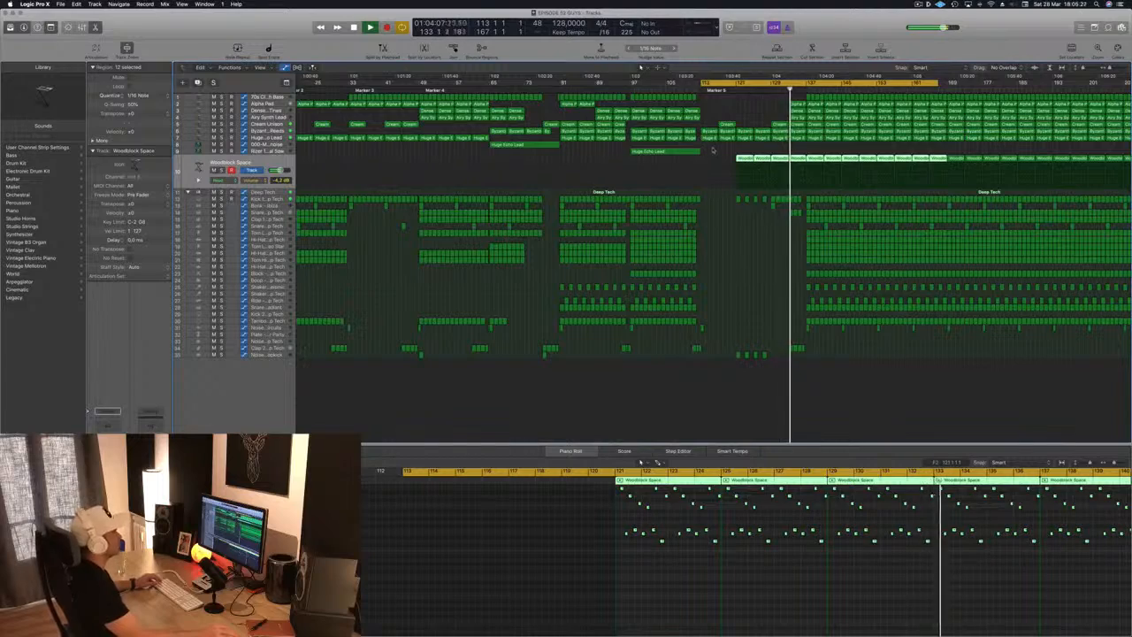
pyautogui.press('super+Left')
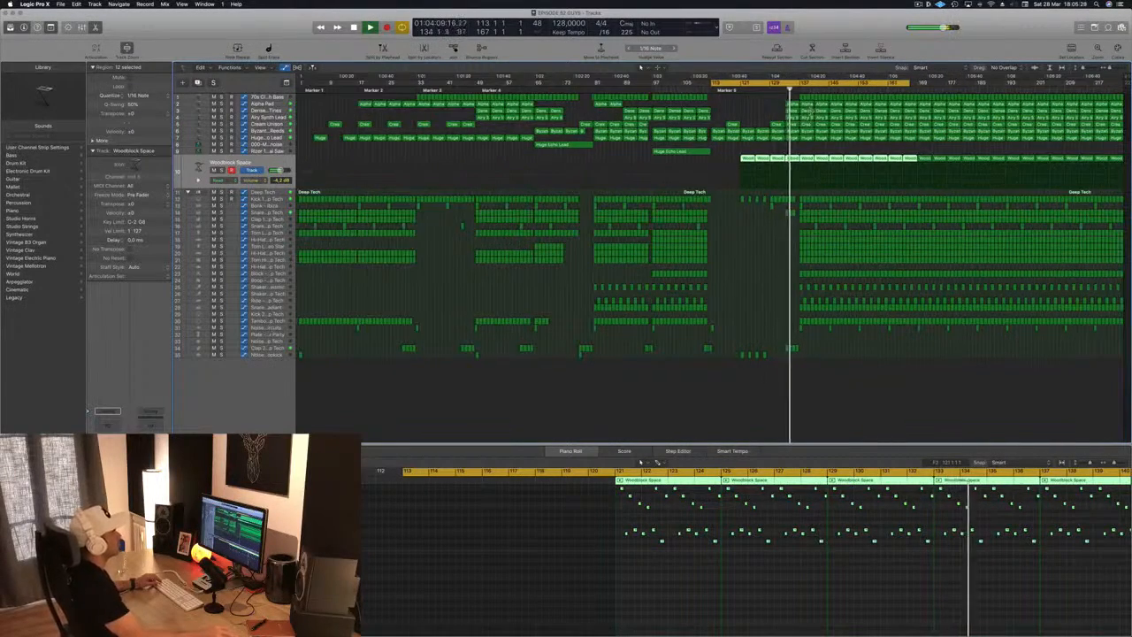
pyautogui.press('super+Right')
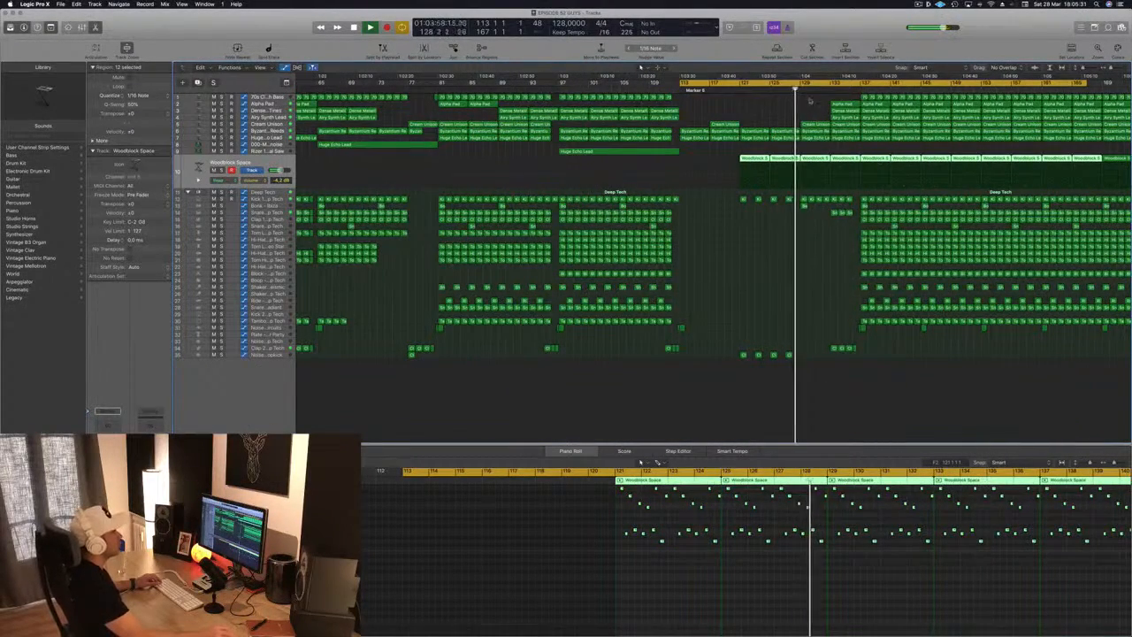
pyautogui.click(833, 106)
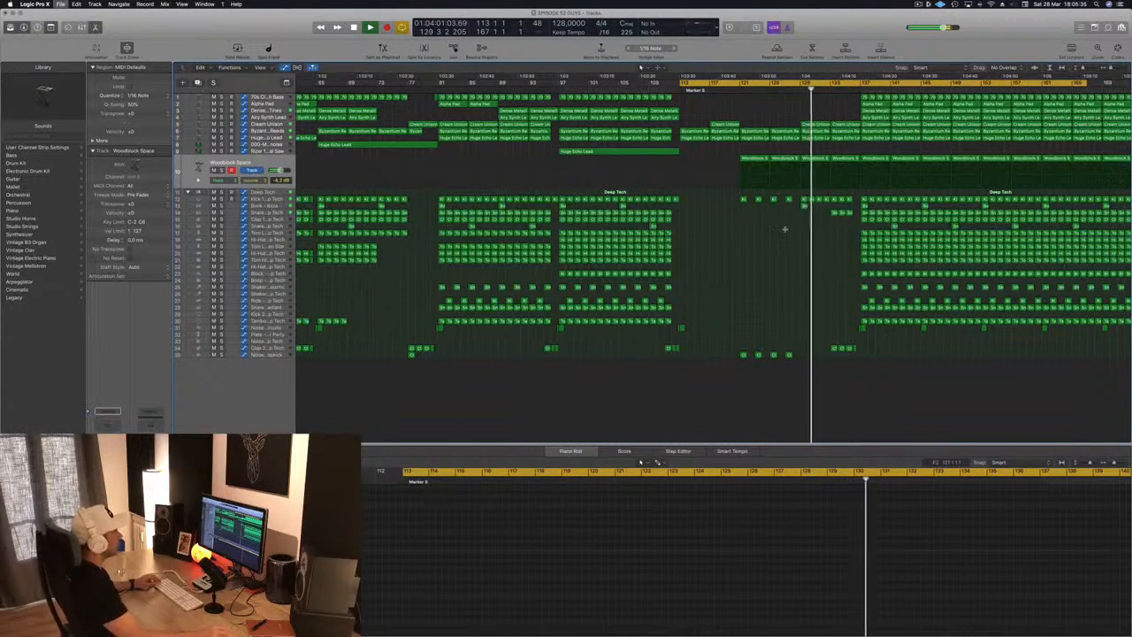
pyautogui.press('super+Left')
pyautogui.hscroll(3, 784, 230)
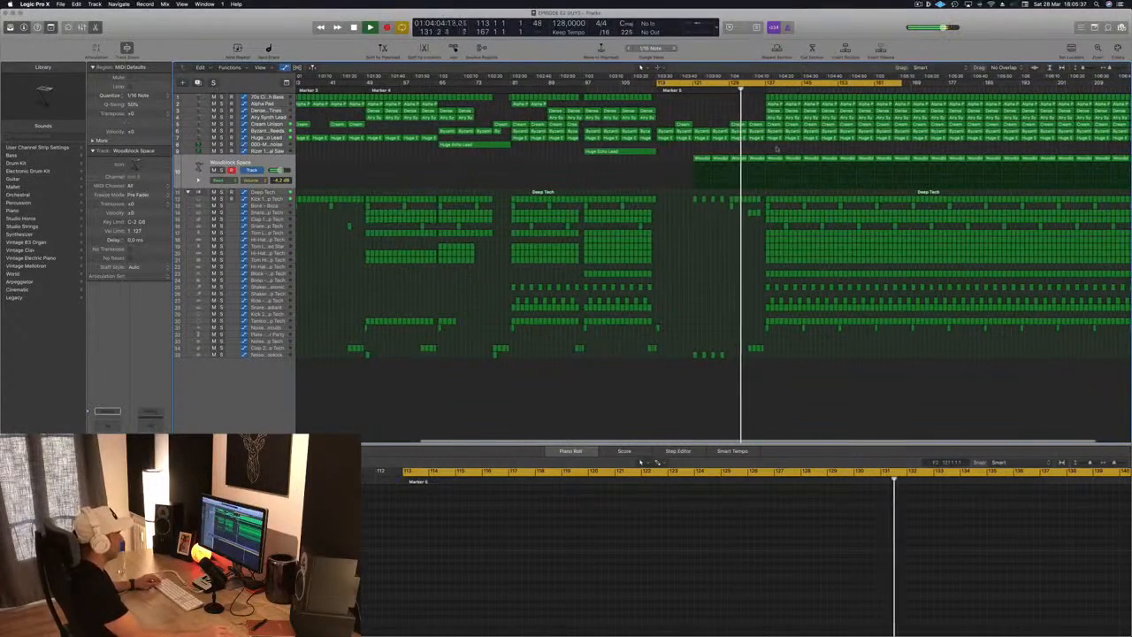
pyautogui.press('super+Right')
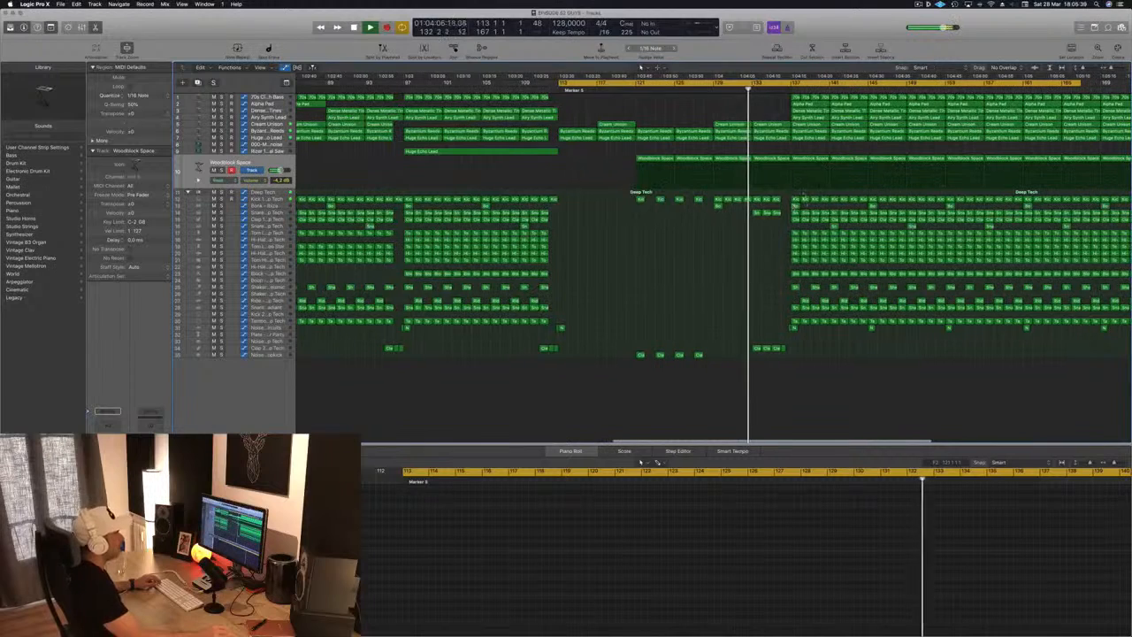
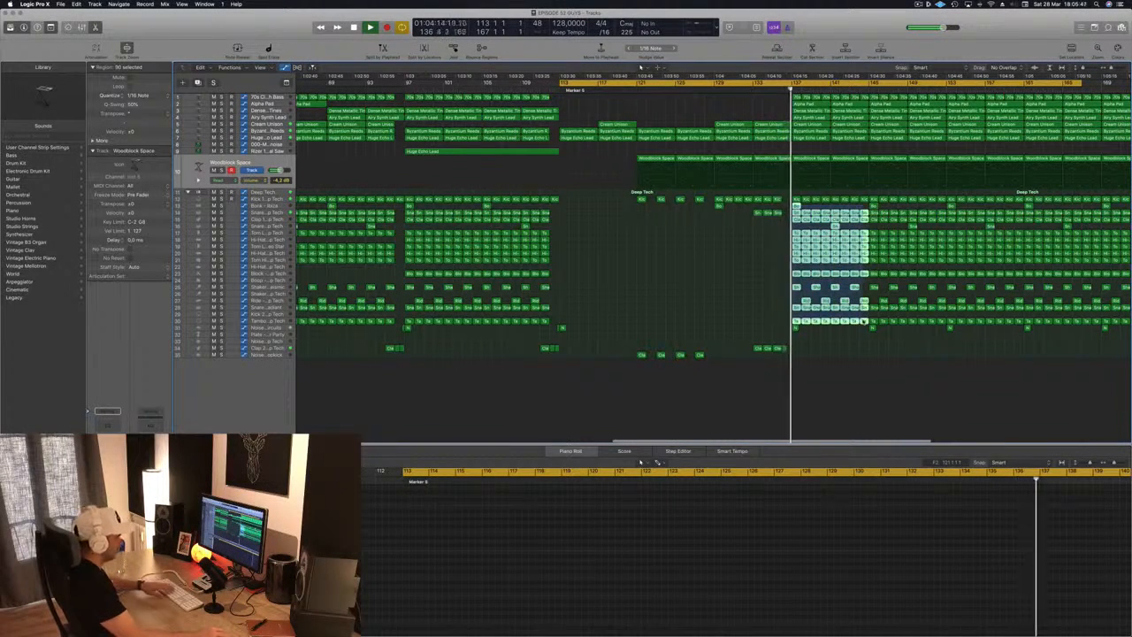
pyautogui.press('Delete')
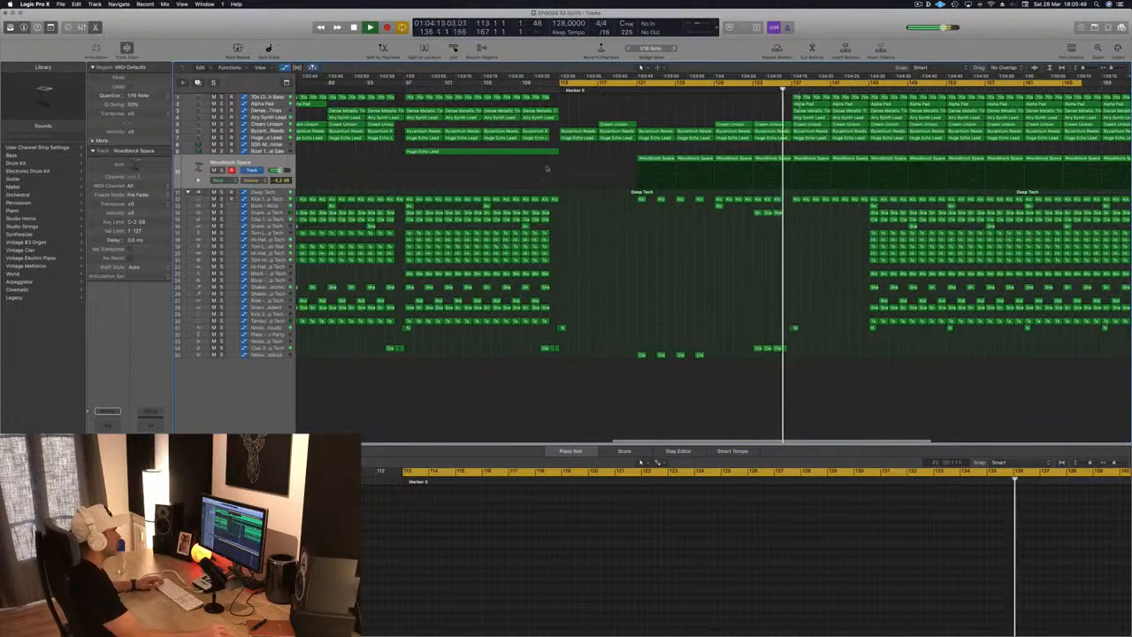
# Step: Automate the Deep Tech track's low cut to jump up at bar 137, climb towards bar 145, and drop back at bar 145
pyautogui.press('Down')
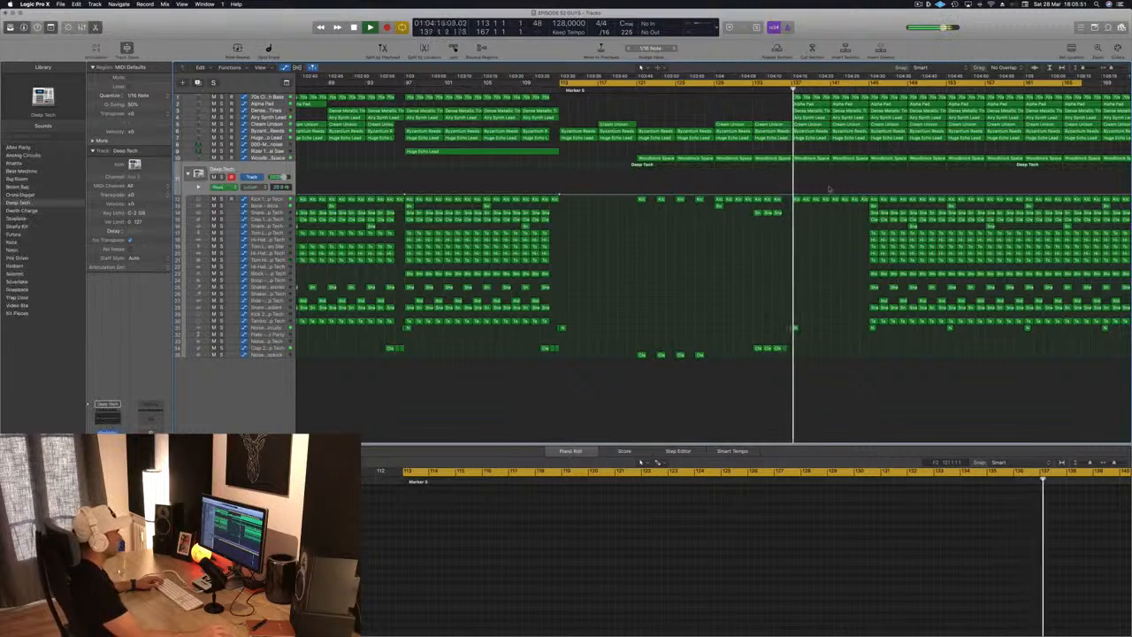
pyautogui.moveTo(795, 194); pyautogui.dragTo(795, 188)
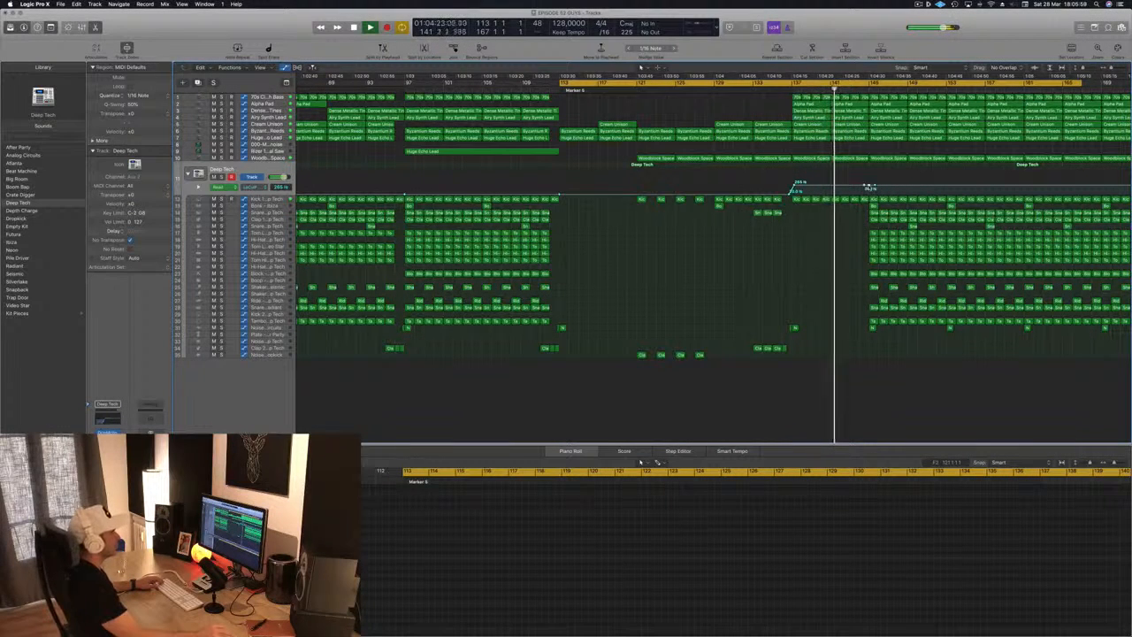
pyautogui.click(865, 186)
pyautogui.moveTo(872, 187); pyautogui.dragTo(872, 187)
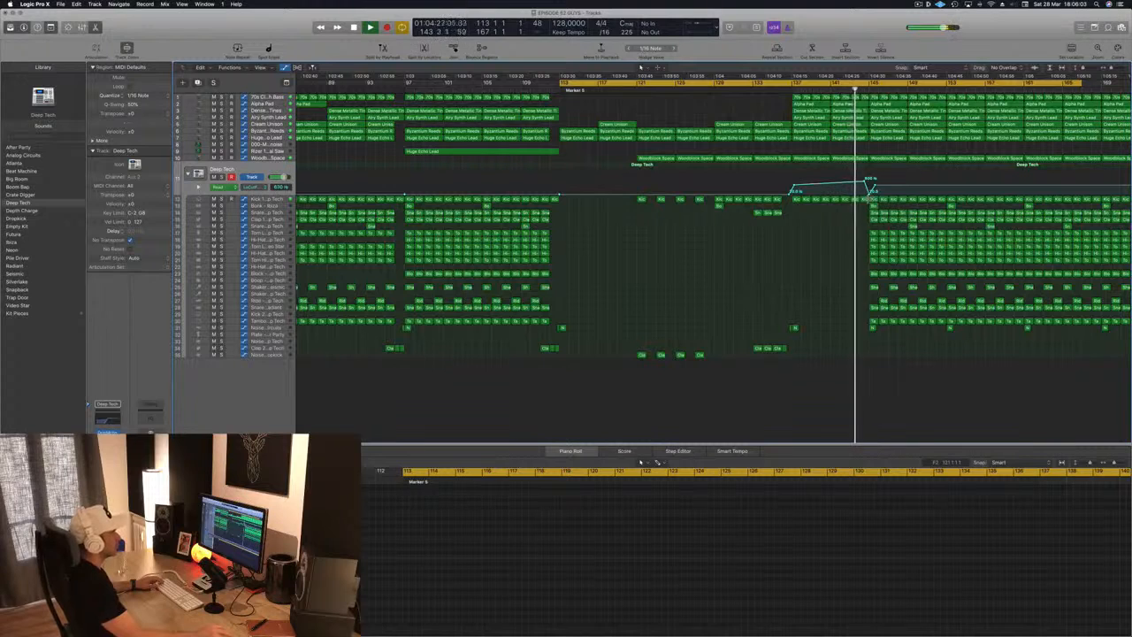
pyautogui.moveTo(869, 193); pyautogui.dragTo(877, 213)
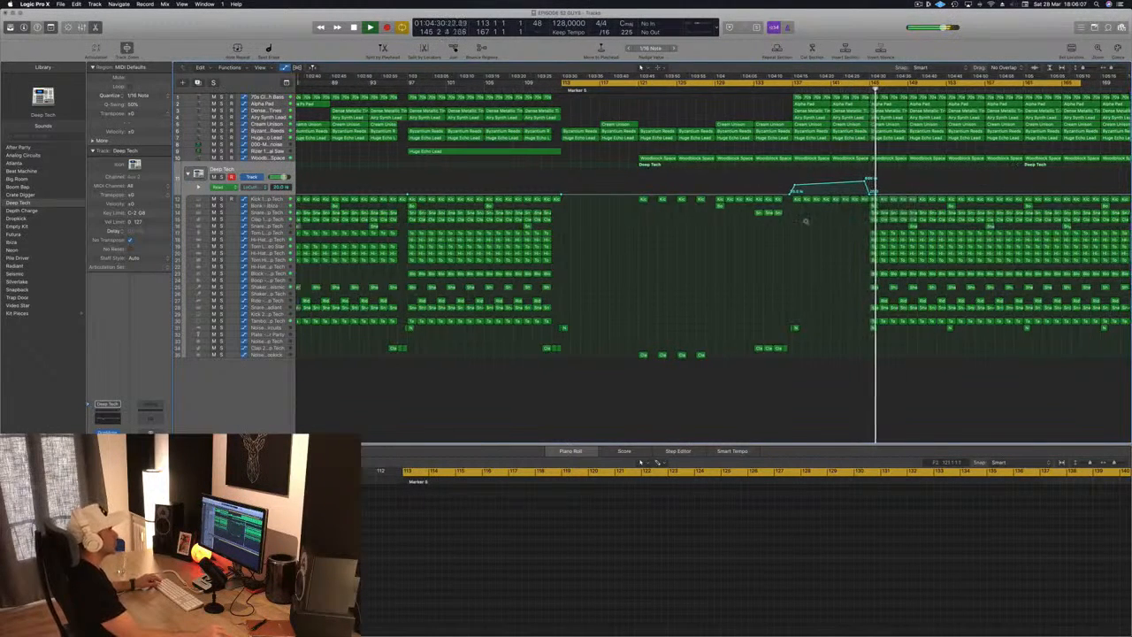
# Step: Replay the arrangement from bar 113
pyautogui.press('super+Left')
pyautogui.press('space')
pyautogui.press('space')
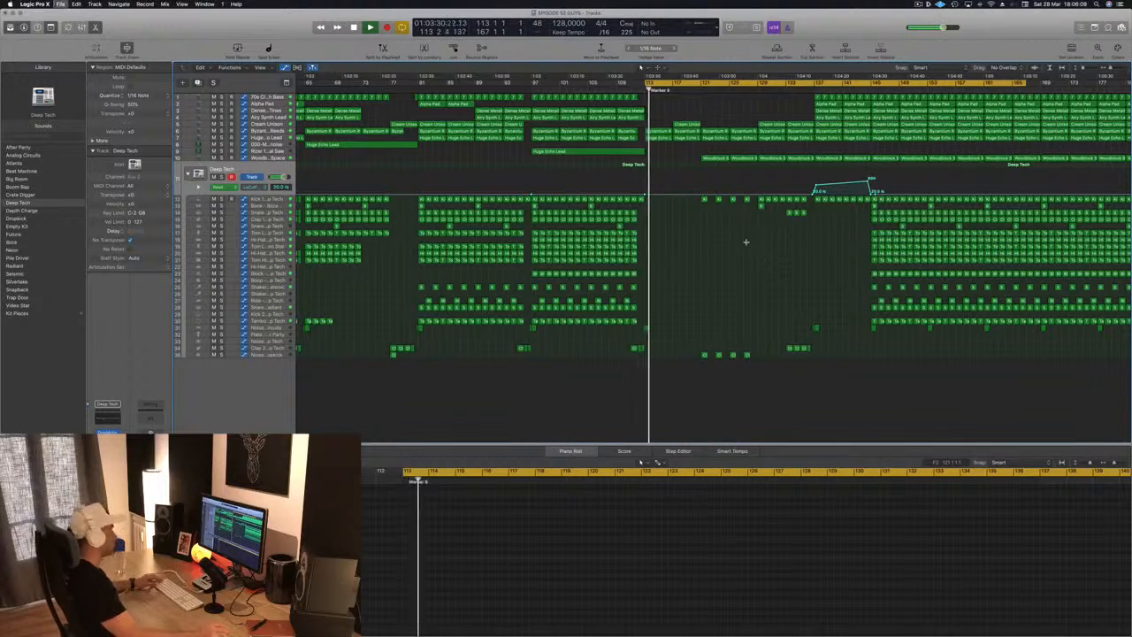
# Step: Return to Logic Pro X and reopen the most recent project
pyautogui.press('F11')
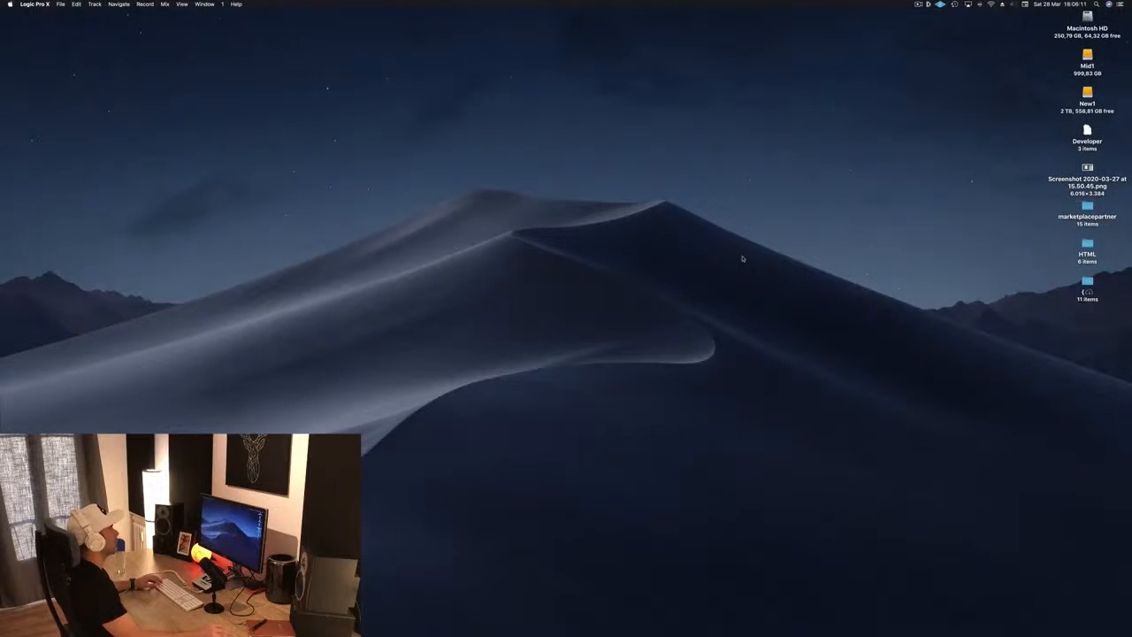
pyautogui.moveTo(529, 632)
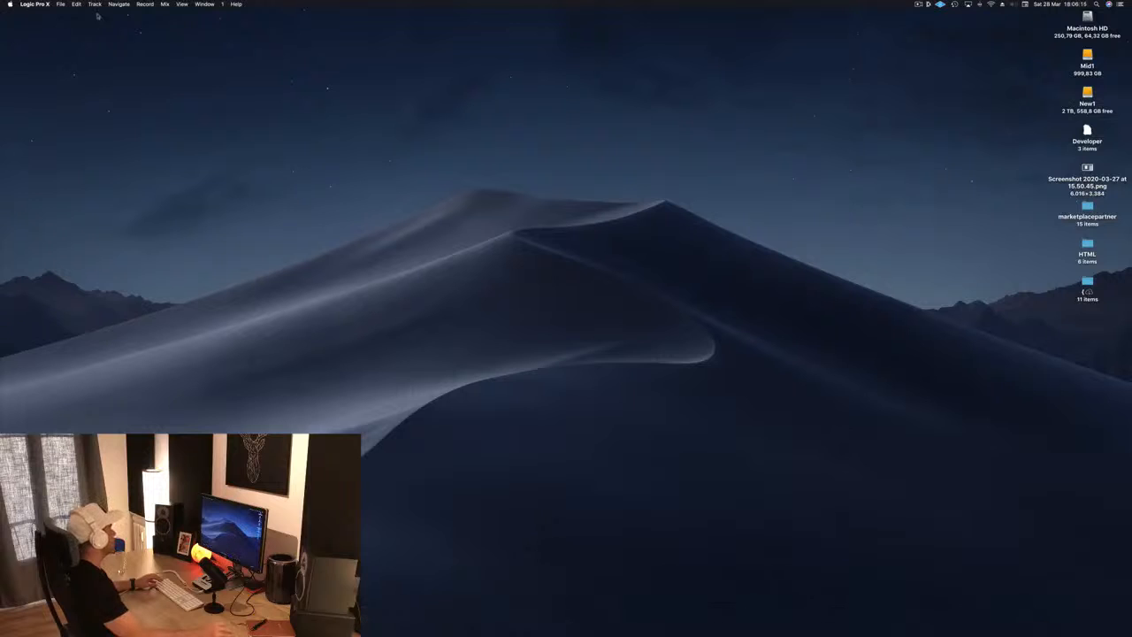
pyautogui.click(205, 5)
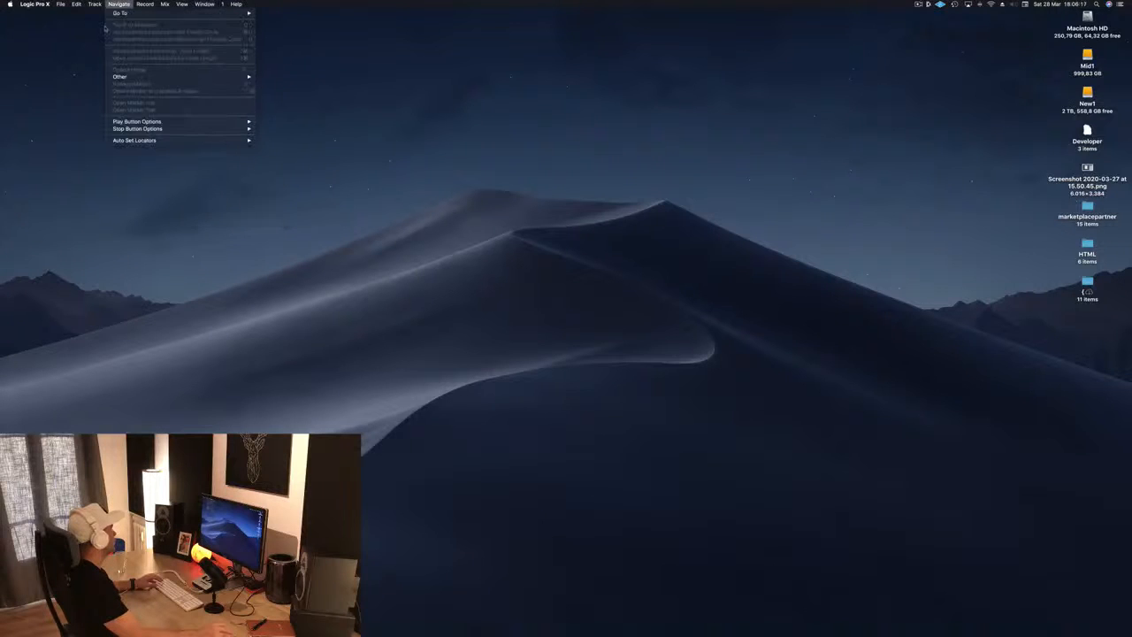
pyautogui.click(409, 117)
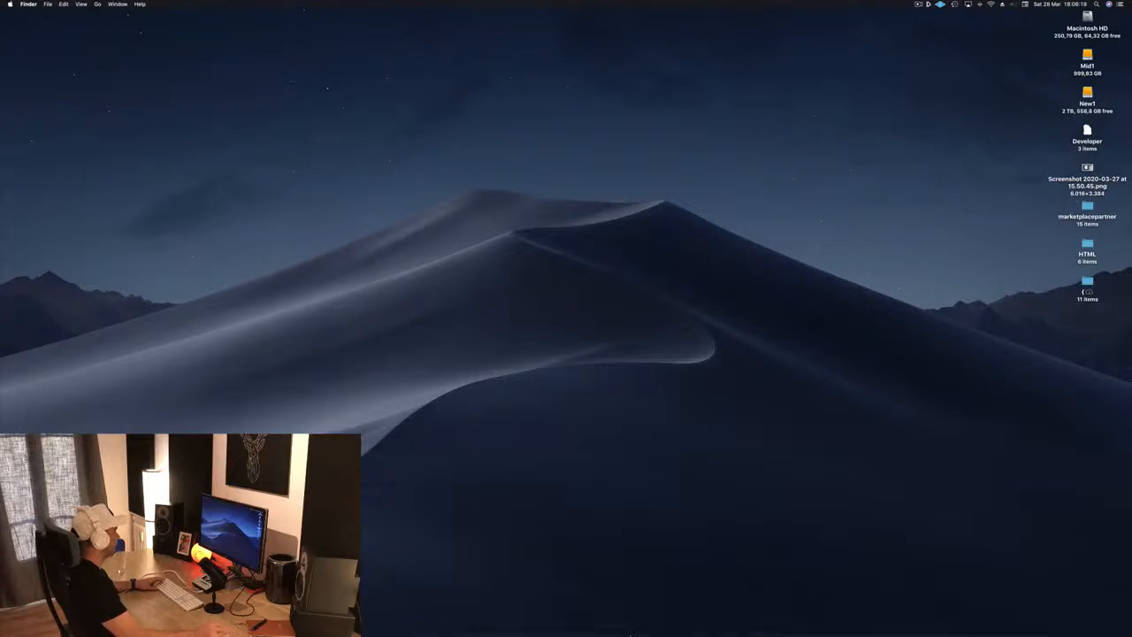
pyautogui.moveTo(631, 633)
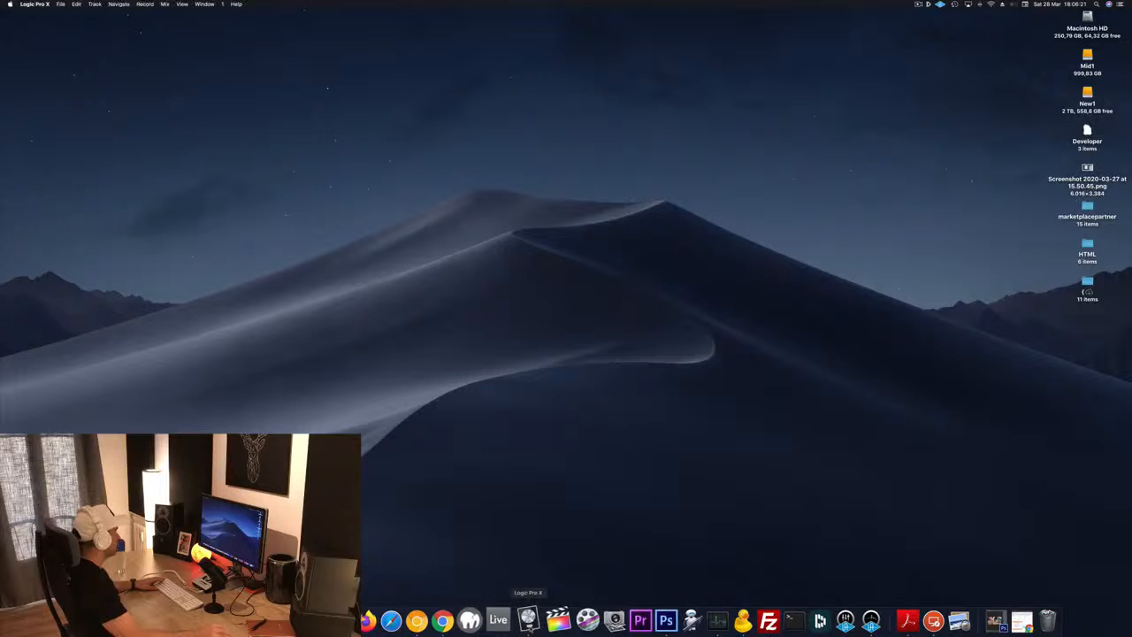
pyautogui.click(61, 5)
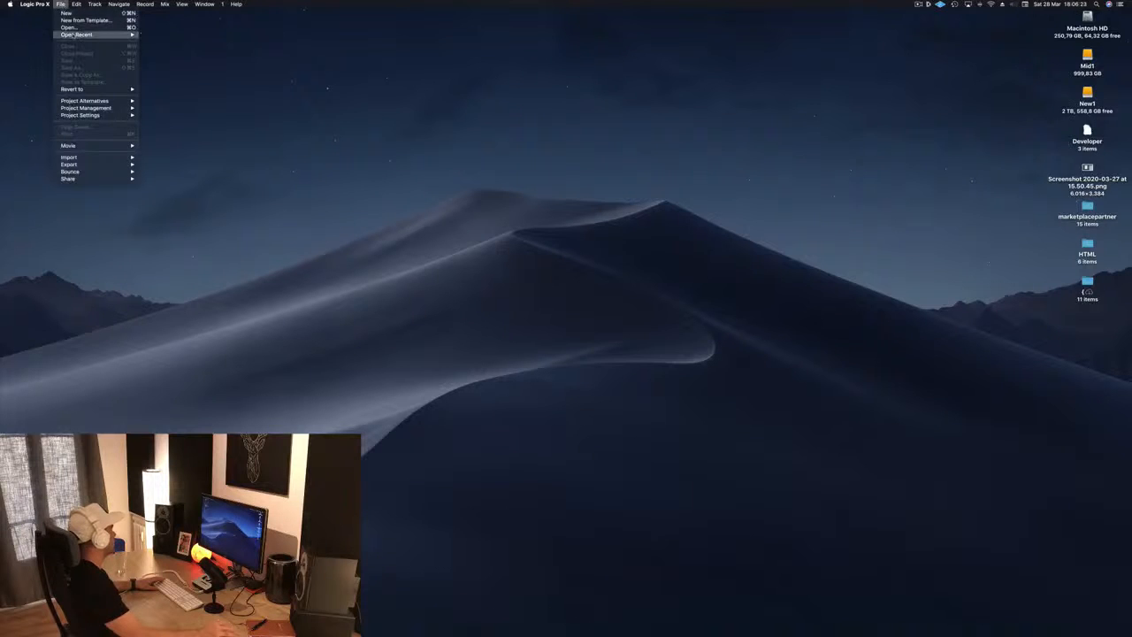
pyautogui.moveTo(75, 36)
pyautogui.click(161, 34)
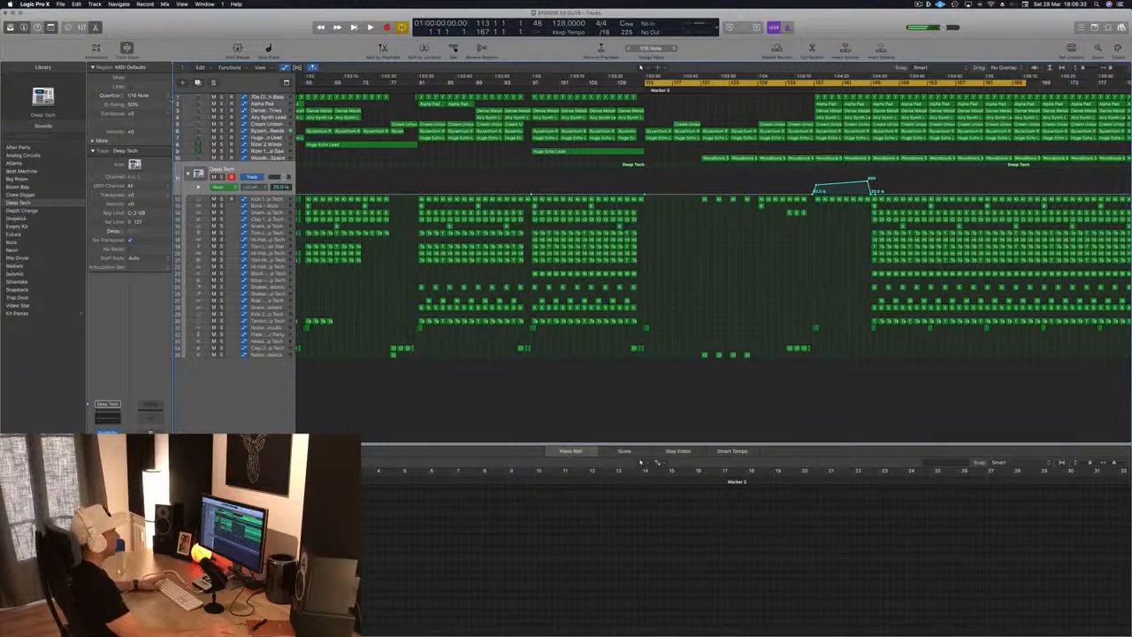
# Step: Play the reopened project from bar 113 and examine the breakdown's regions and automation up to bar 145
pyautogui.press('space')
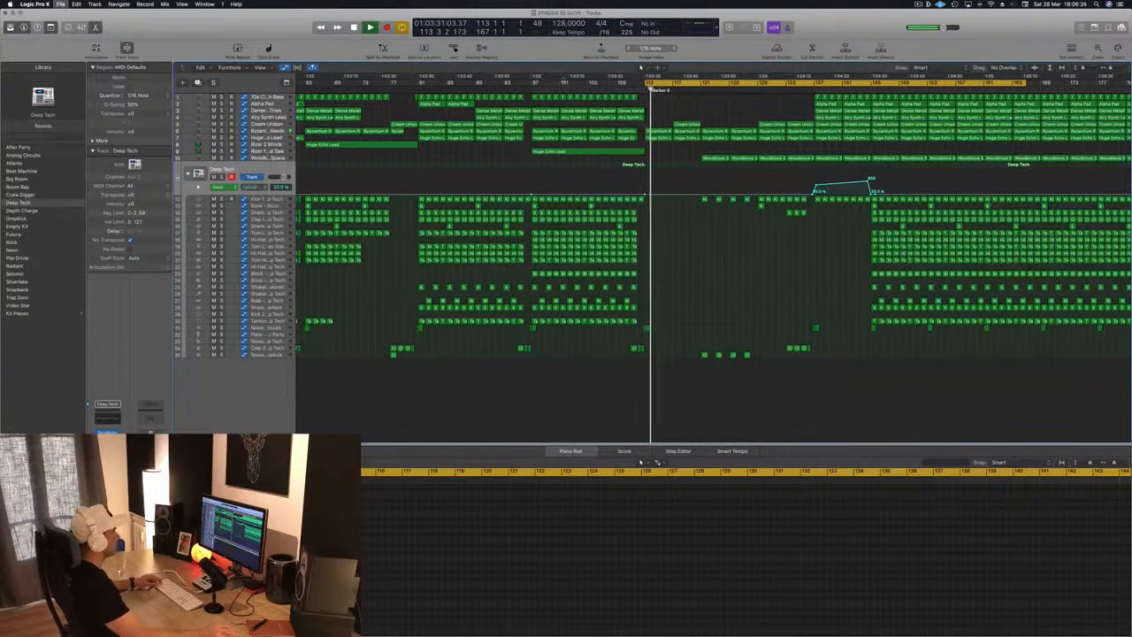
pyautogui.press('super+Left')
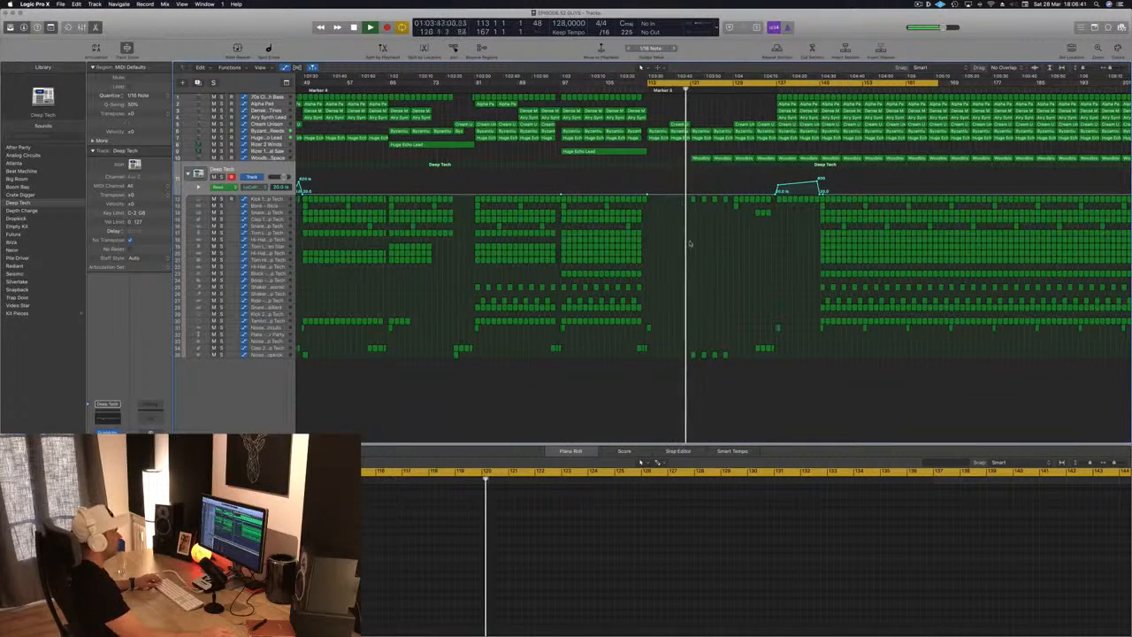
pyautogui.press('super+Right')
pyautogui.press('super+Right')
pyautogui.press('super+Left')
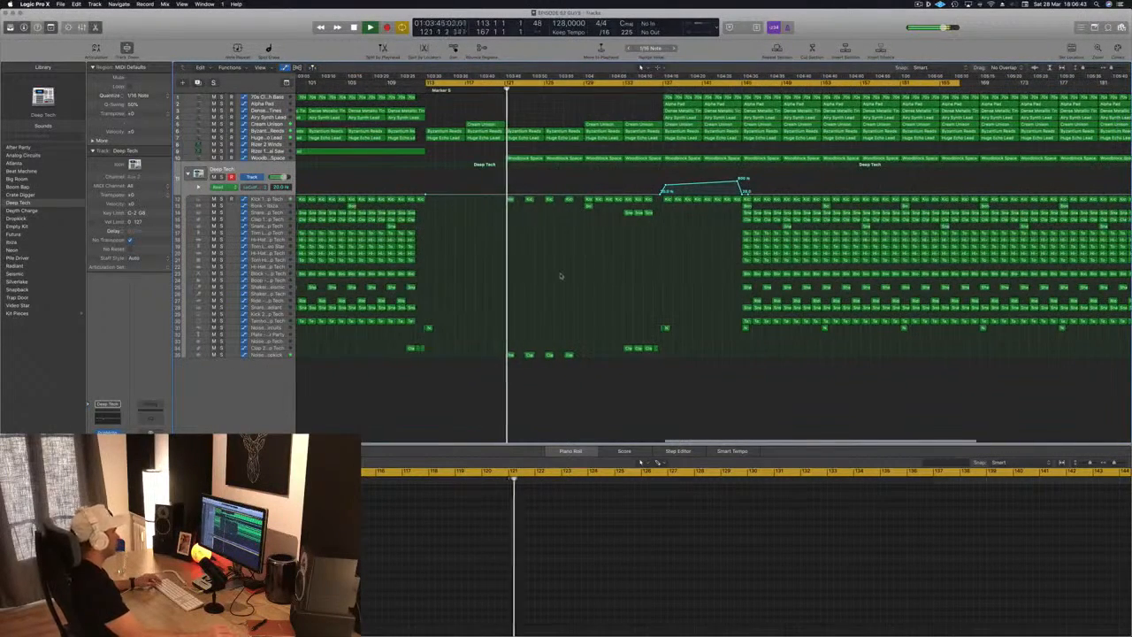
pyautogui.press('super+Right')
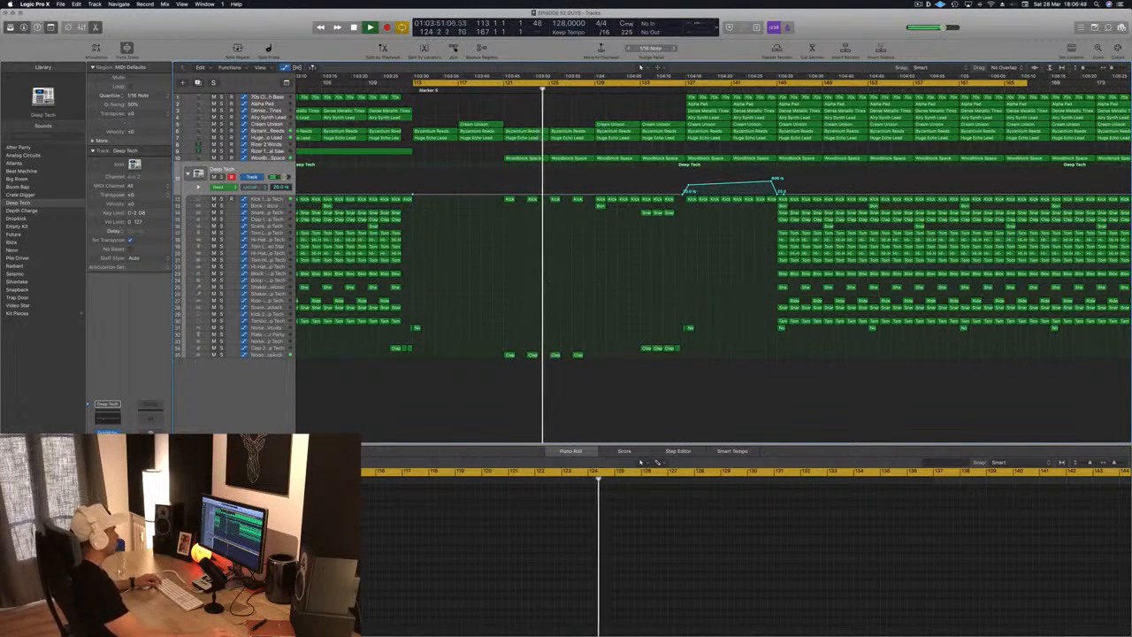
pyautogui.press('super+Left')
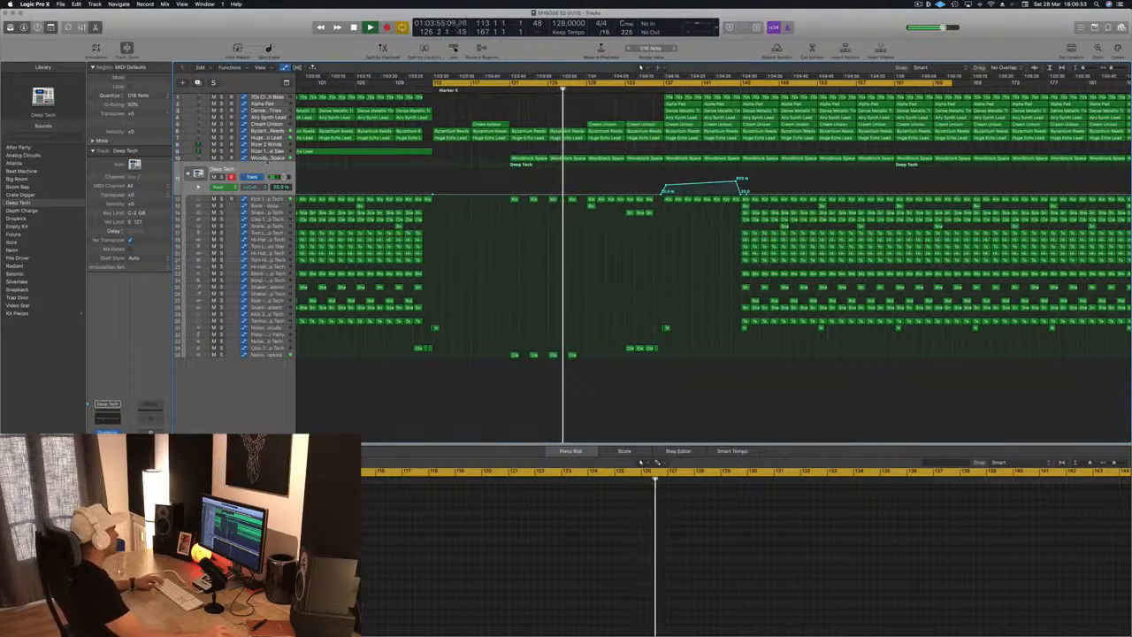
# Step: Add a Channel EQ to the Woodblock Space track and enable its low cut, raising the cutoff into the low mids
pyautogui.click(266, 158)
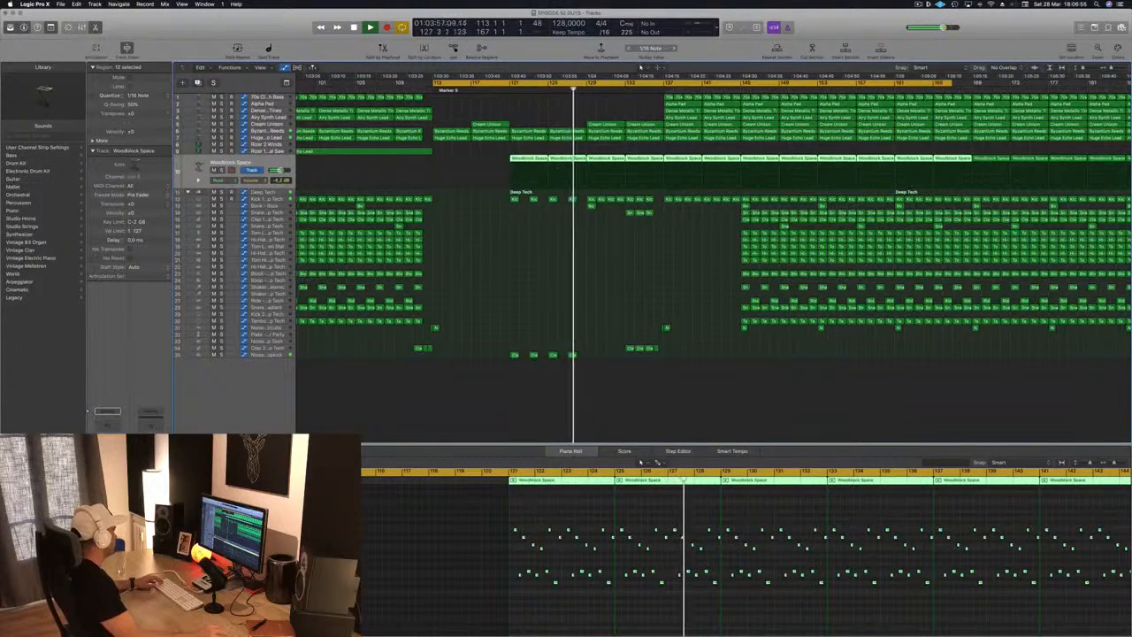
pyautogui.click(110, 427)
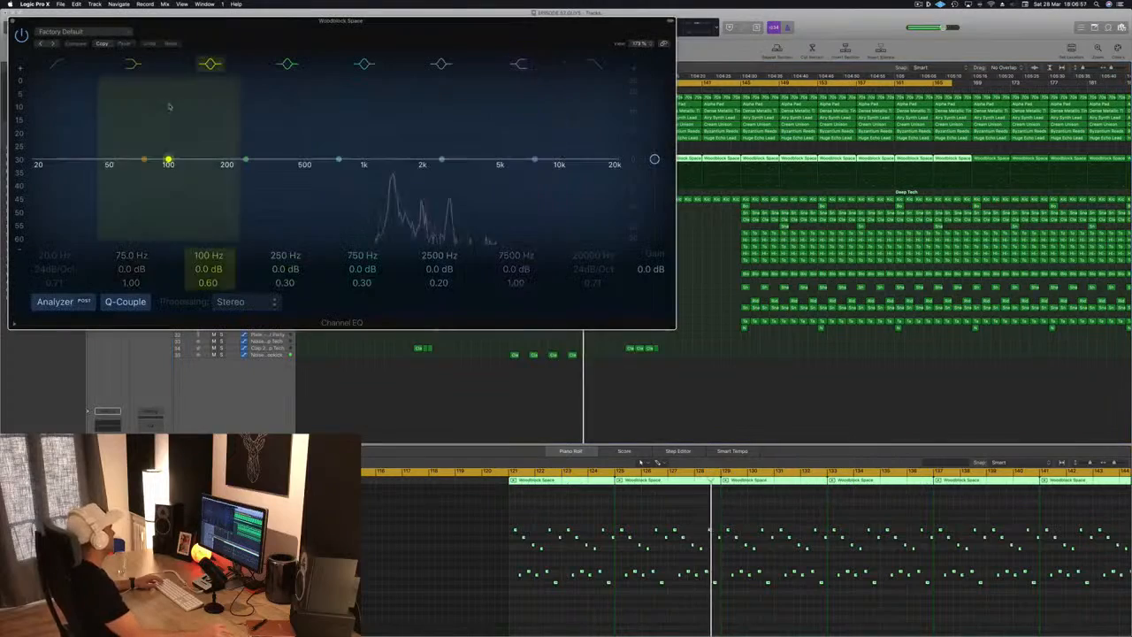
pyautogui.click(58, 64)
pyautogui.moveTo(64, 164); pyautogui.dragTo(305, 165)
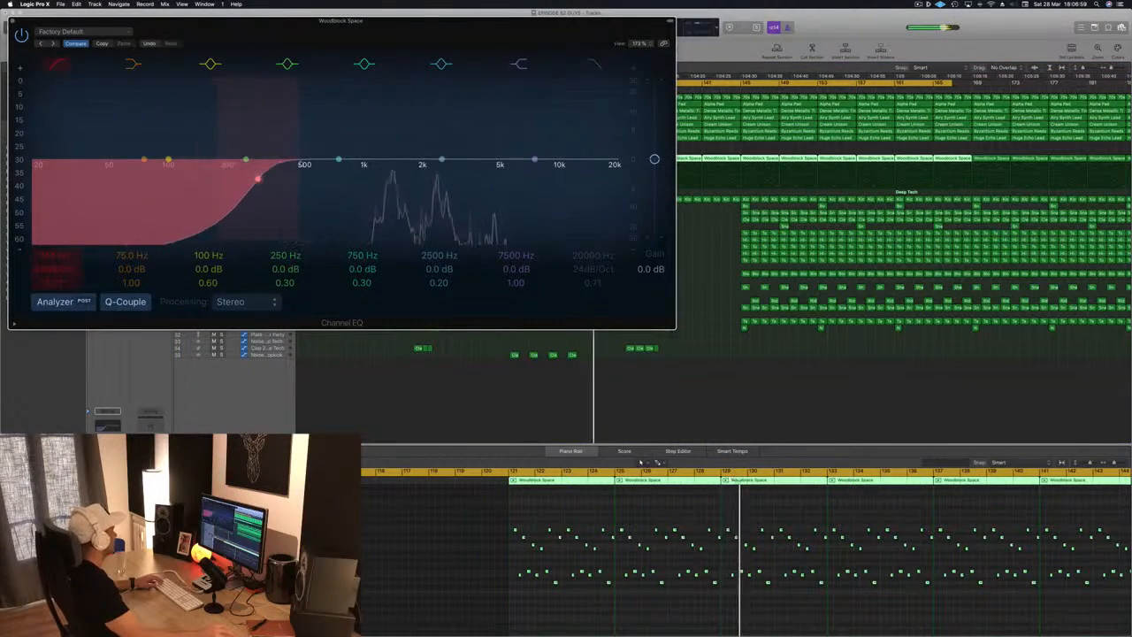
pyautogui.click(13, 20)
# Step: Delete the Alpha Pad, Dense Metallic Tines and Airy Synth Lead regions between bars 137 and 145
pyautogui.scroll(-3, 476, 259)
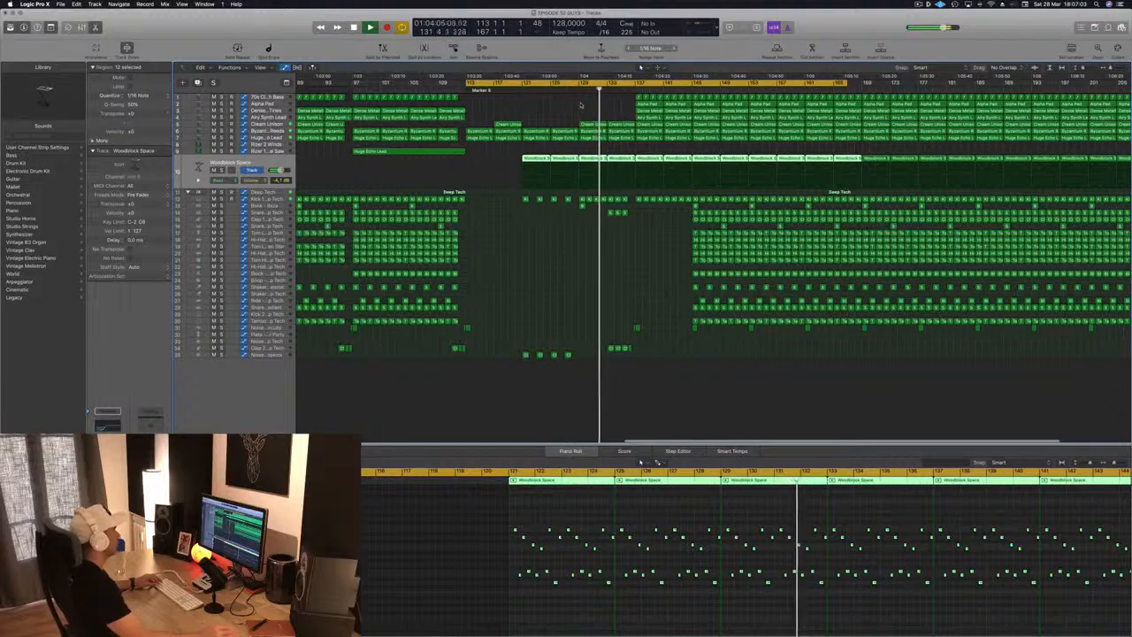
pyautogui.scroll(-2, 582, 105)
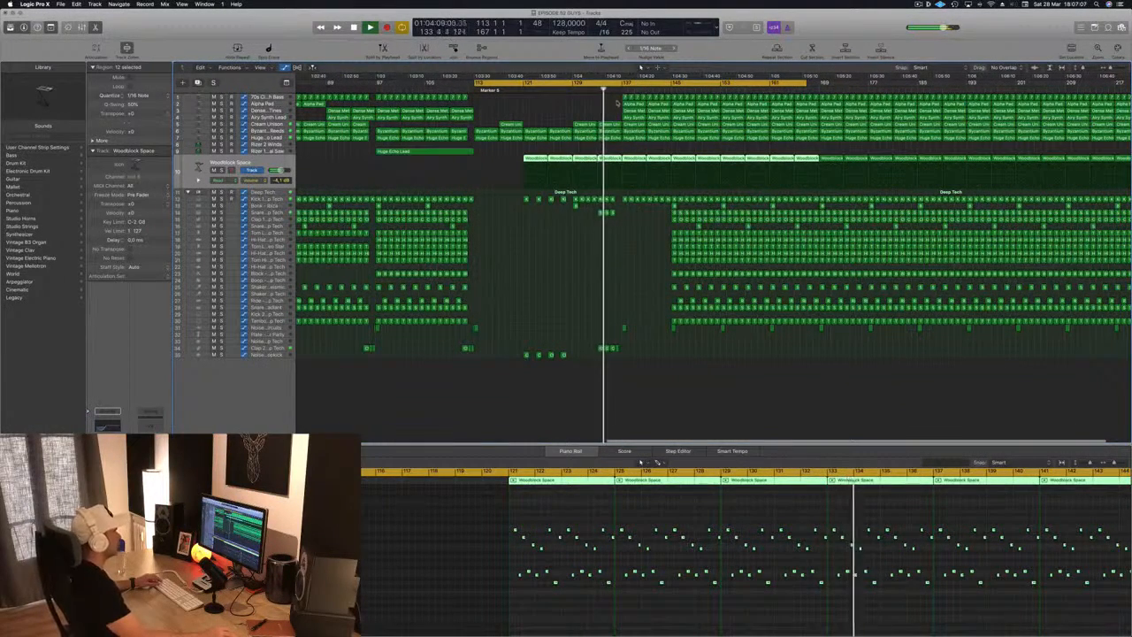
pyautogui.click(628, 101)
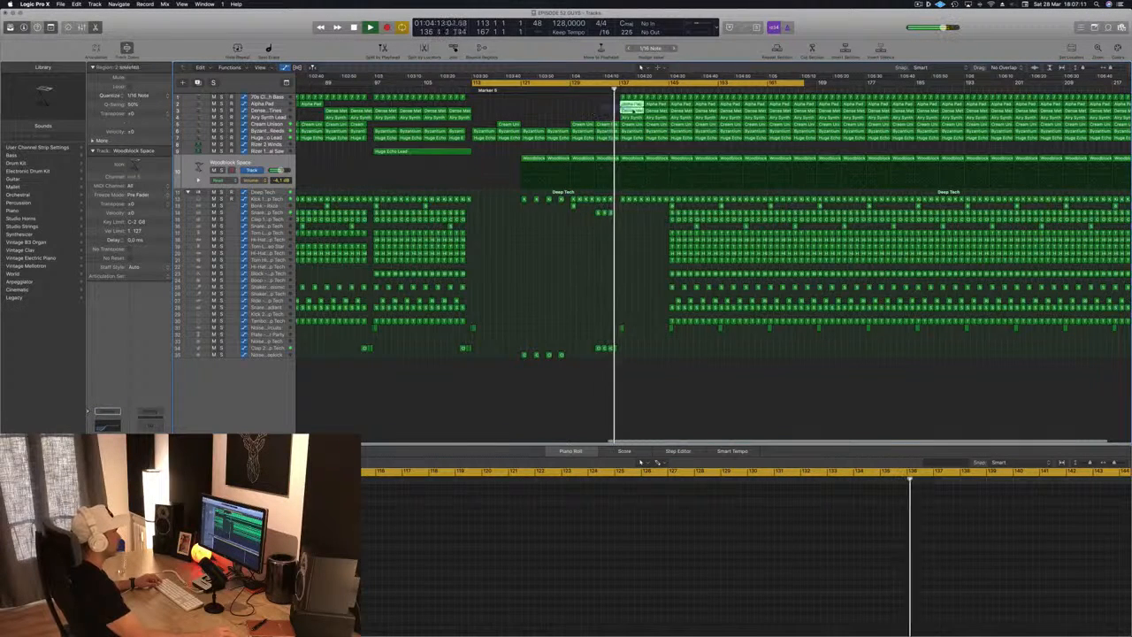
pyautogui.moveTo(628, 104); pyautogui.dragTo(651, 115)
pyautogui.press('Delete')
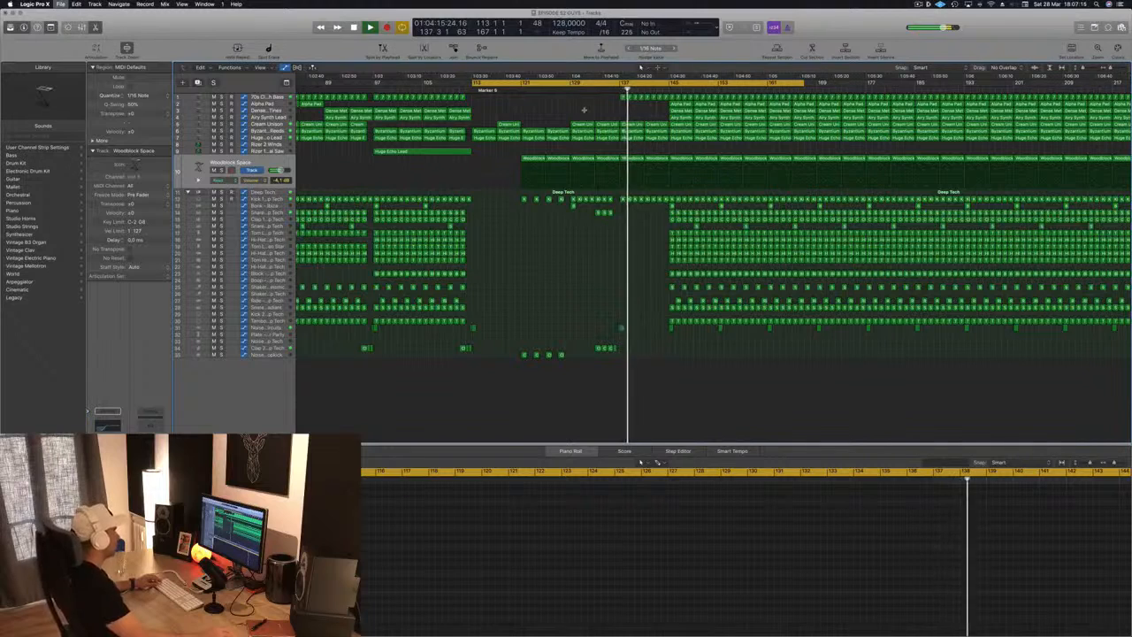
# Step: Paste the 70s Classic Synth Bass regions across bars 137 to 145 and raise the filter cutoff automation at bar 137
pyautogui.press('super+v')
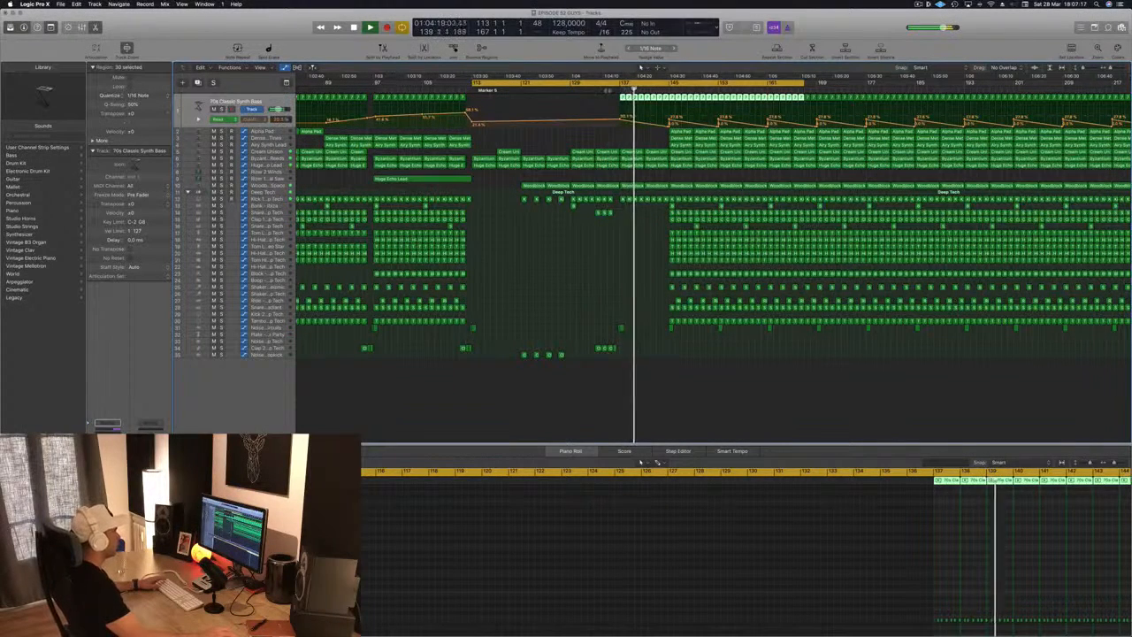
pyautogui.moveTo(620, 121); pyautogui.dragTo(623, 103)
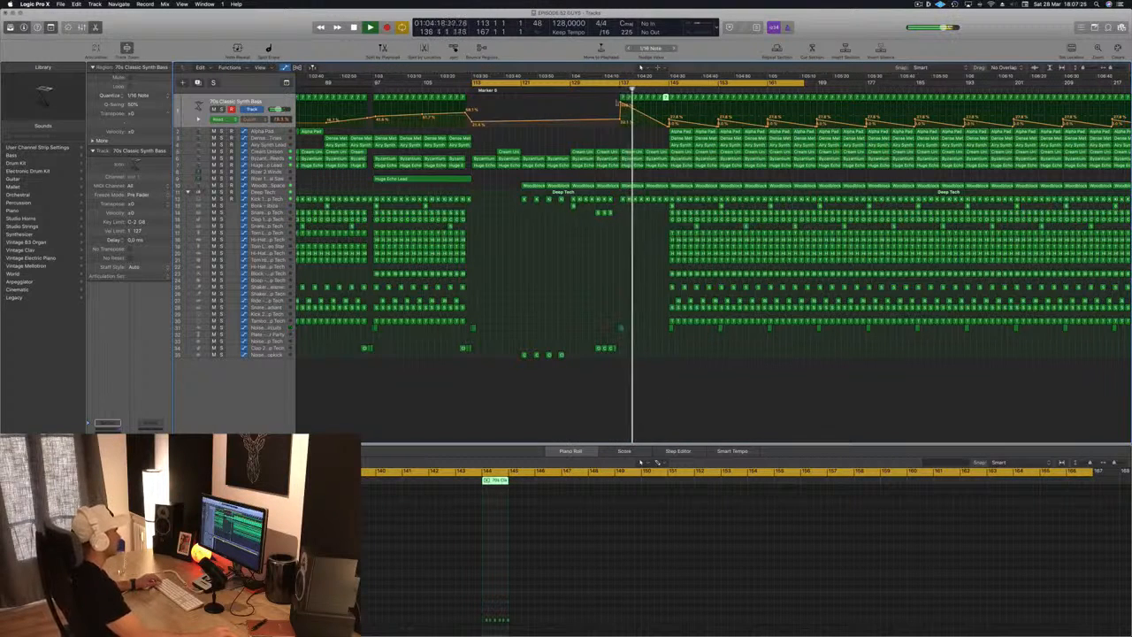
pyautogui.moveTo(621, 105); pyautogui.dragTo(676, 116)
# Step: Shape the bass cutoff automation to rise to 57.2% at bar 141 and adjust its point at bar 145
pyautogui.press(',')
pyautogui.press(',')
pyautogui.press(',')
pyautogui.press(',')
pyautogui.press('super+Right')
pyautogui.press('super+Right')
pyautogui.press('super+Right')
pyautogui.moveTo(759, 123); pyautogui.dragTo(760, 110)
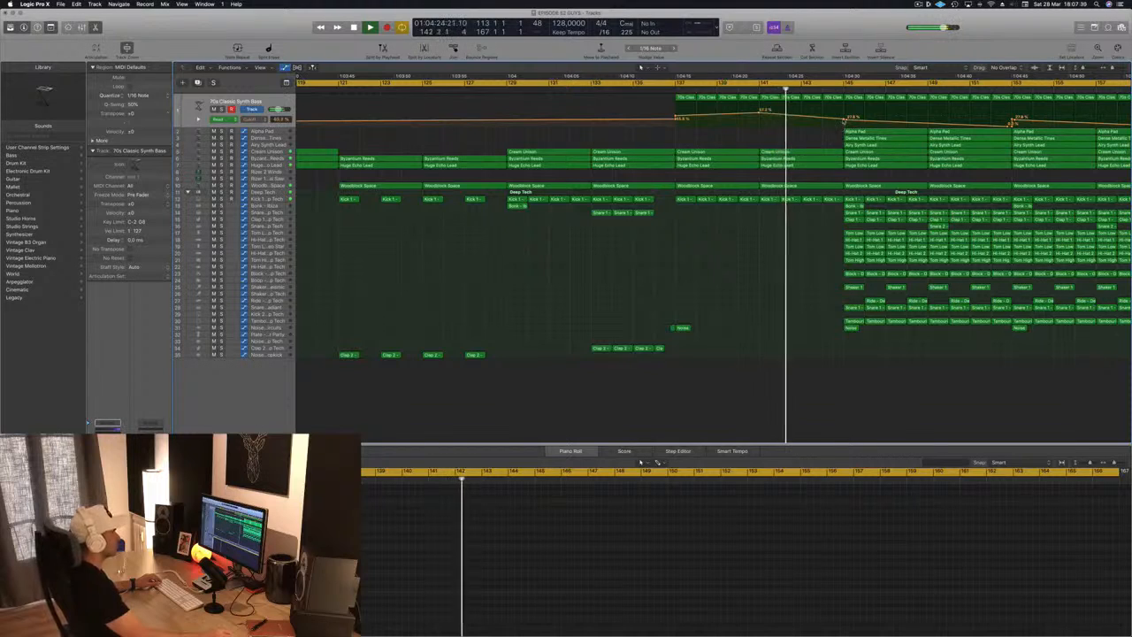
pyautogui.moveTo(845, 123); pyautogui.dragTo(844, 118)
pyautogui.scroll(5, 836, 107)
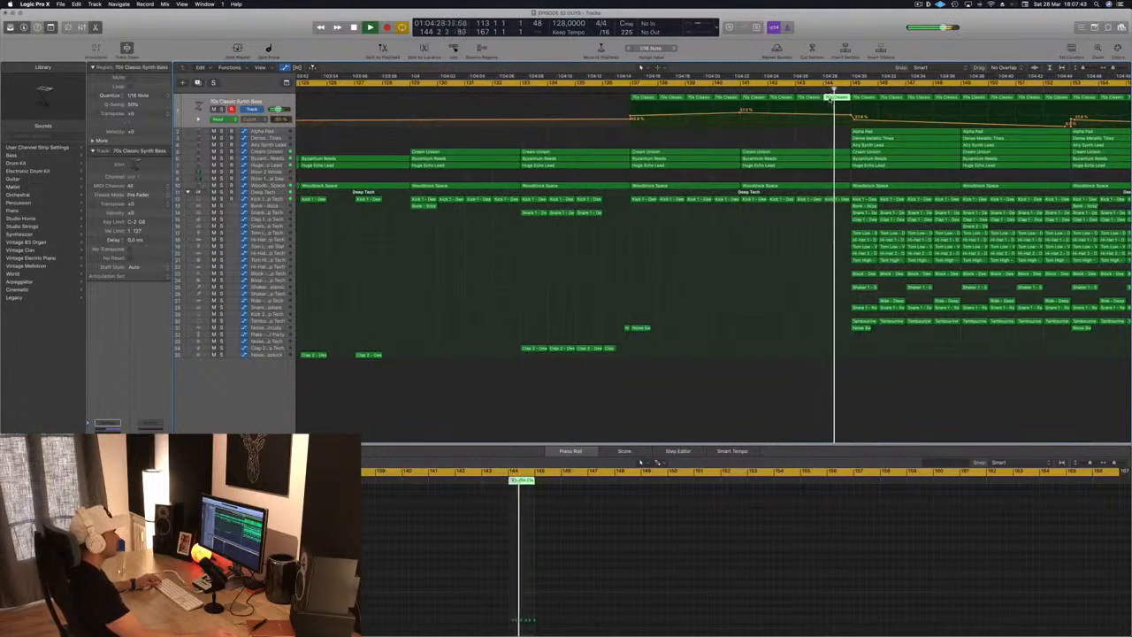
pyautogui.scroll(-3, 826, 102)
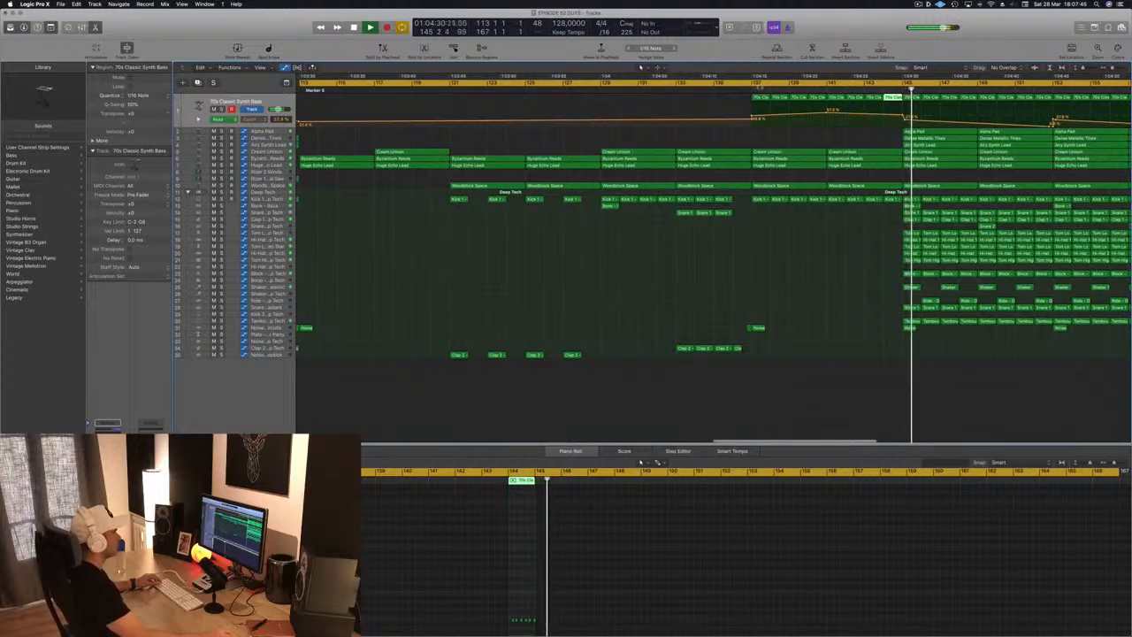
# Step: Copy the Huge Echo Lead regions on both Rizer tracks to bar 129 so they span up to bar 145
pyautogui.scroll(-6, 839, 192)
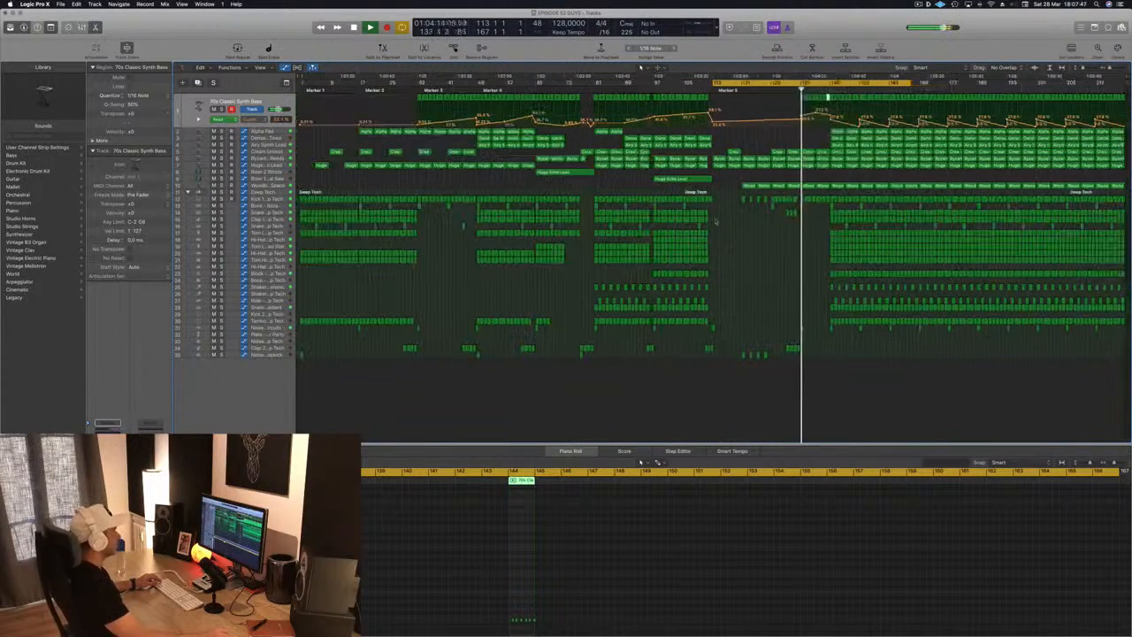
pyautogui.click(689, 180)
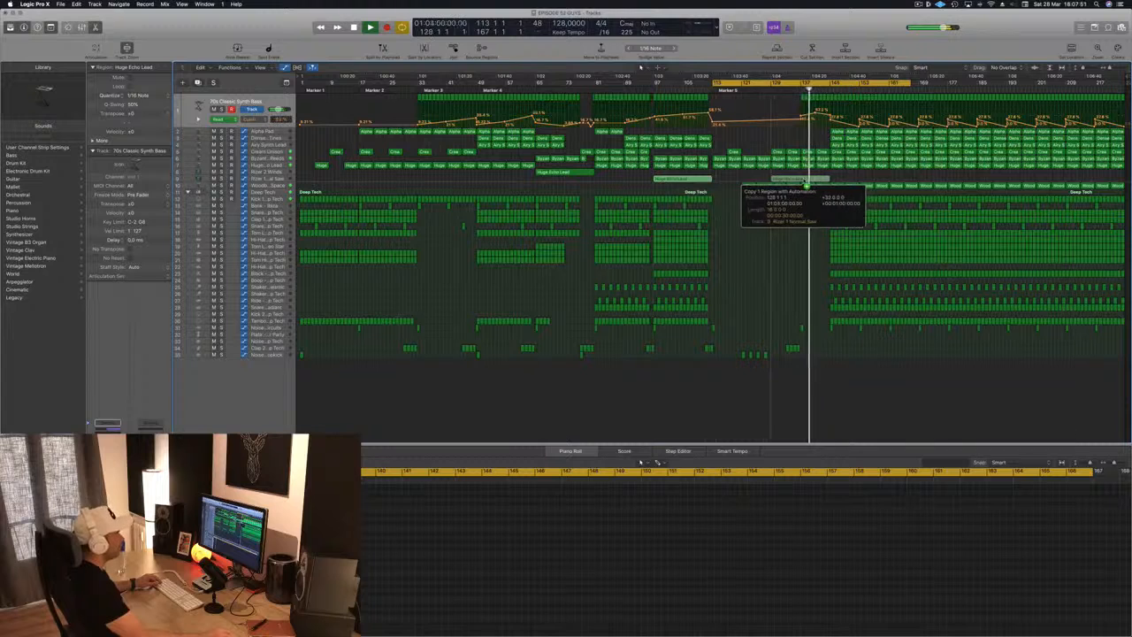
pyautogui.moveTo(803, 181); pyautogui.dragTo(803, 182)
pyautogui.moveTo(550, 172); pyautogui.dragTo(779, 174)
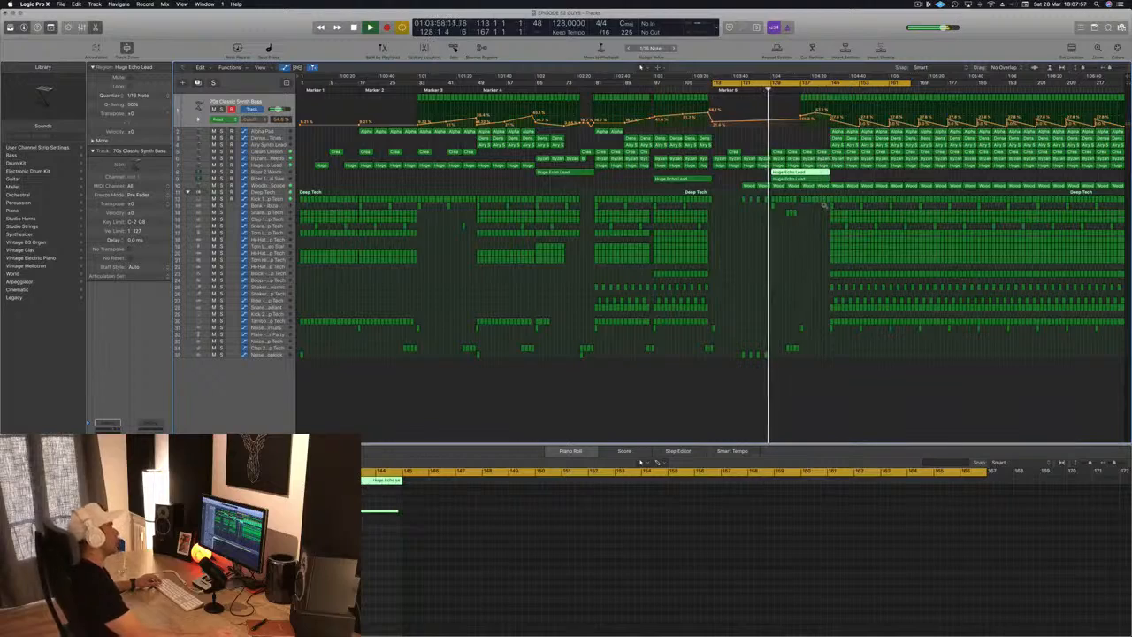
pyautogui.press('super+Right')
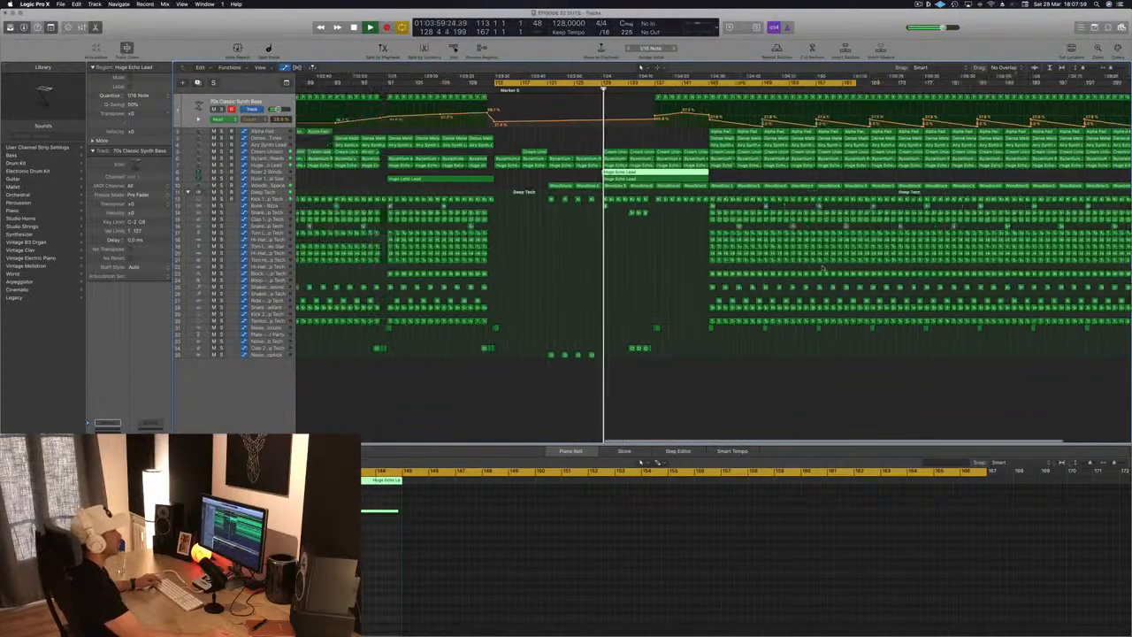
pyautogui.press('super+Left')
pyautogui.press('super+Left')
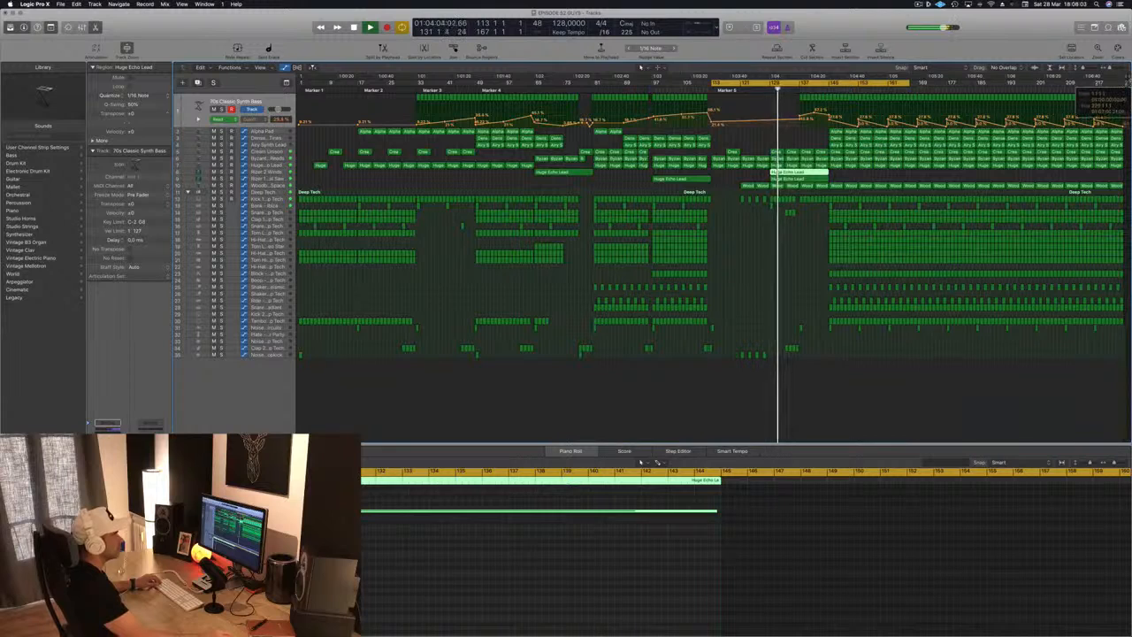
# Step: Select every region from bar 145 to the end of the song and shift them about one beat later
pyautogui.hscroll(5, 763, 309)
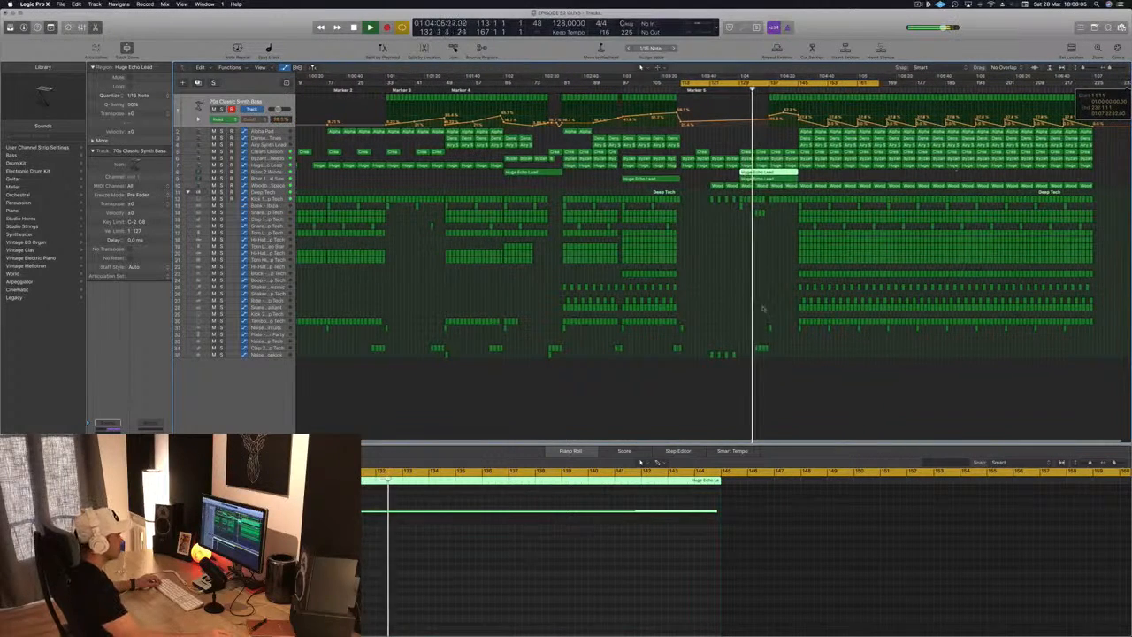
pyautogui.moveTo(800, 334); pyautogui.dragTo(1093, 94)
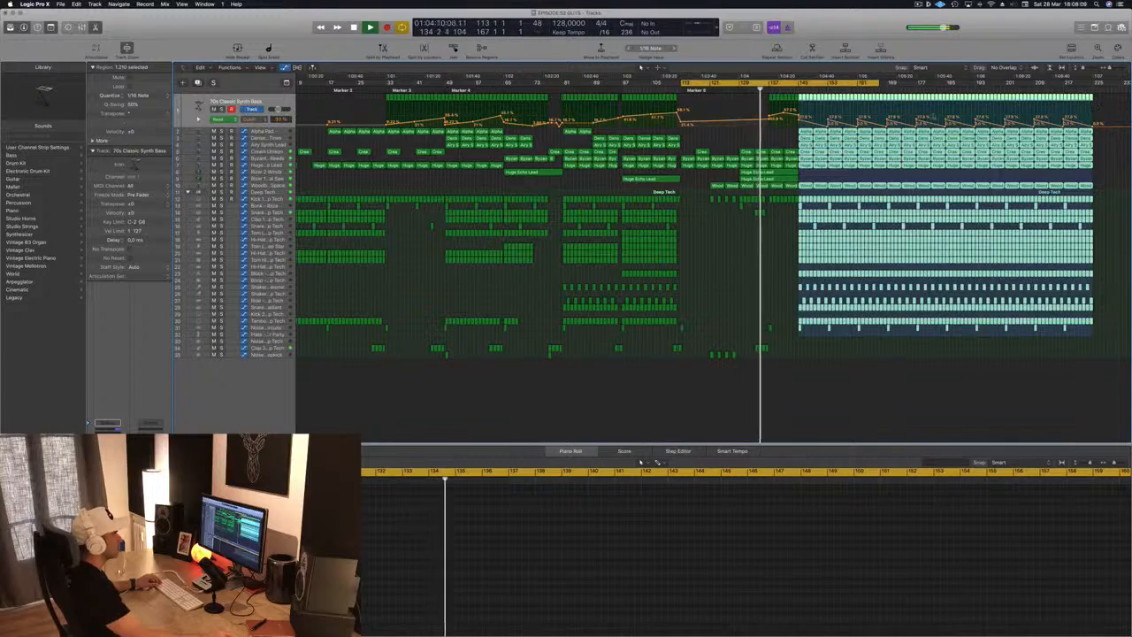
pyautogui.press('super+Right')
pyautogui.press('super+Right')
pyautogui.press('super+Right')
pyautogui.press('super+Right')
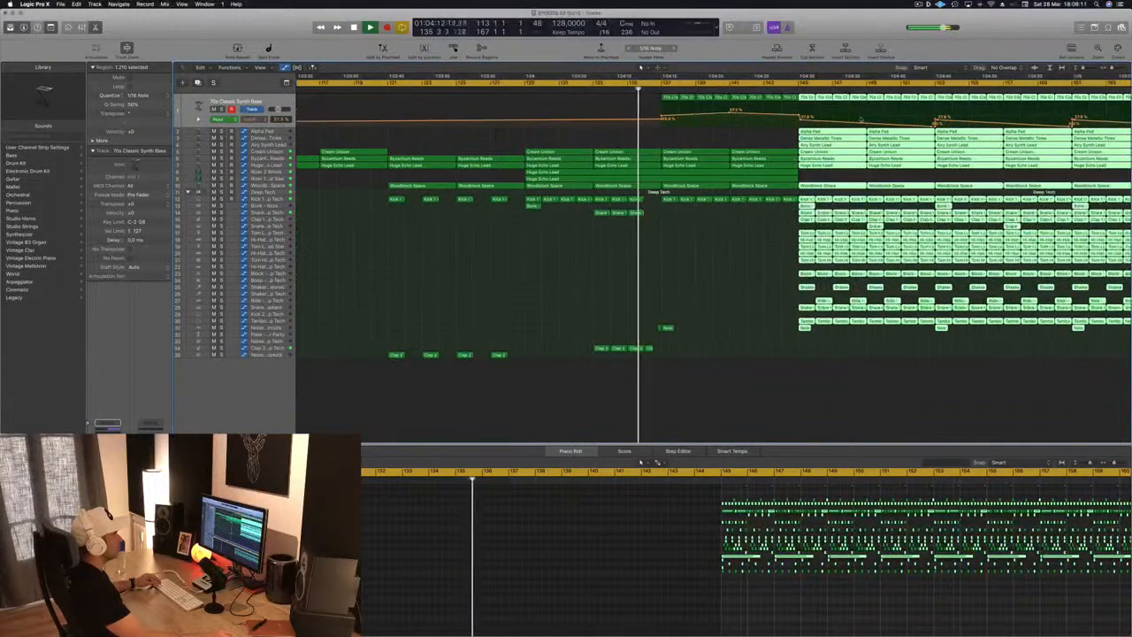
pyautogui.press('super+Right')
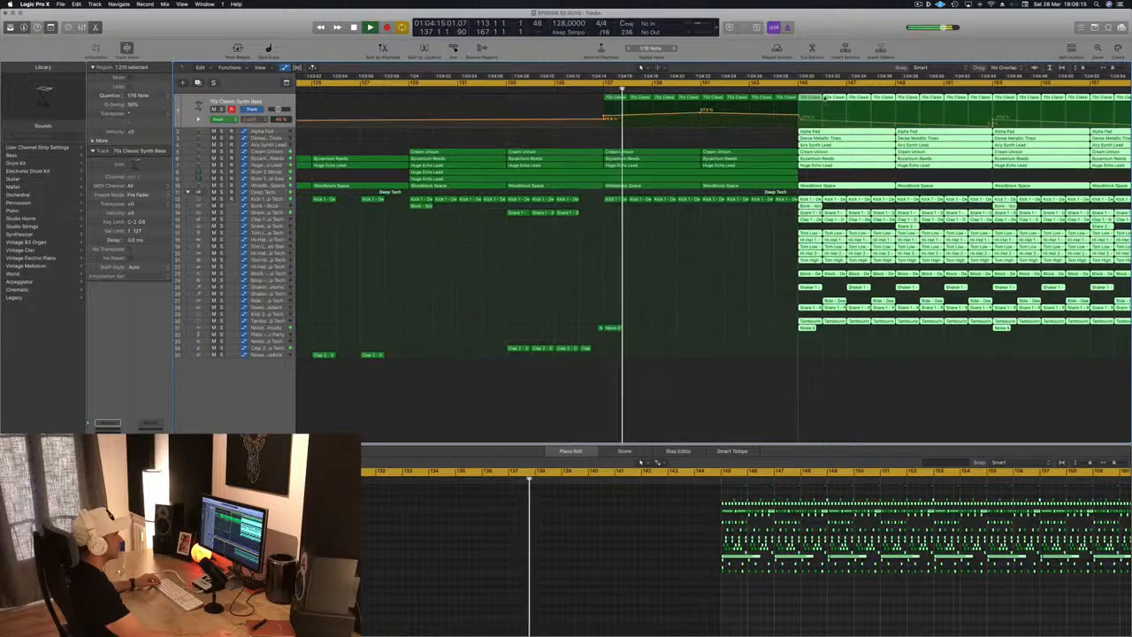
pyautogui.moveTo(824, 99)
pyautogui.mouseDown()
pyautogui.moveTo(851, 99)
pyautogui.moveTo(817, 103)
pyautogui.mouseUp()
pyautogui.click(720, 286)
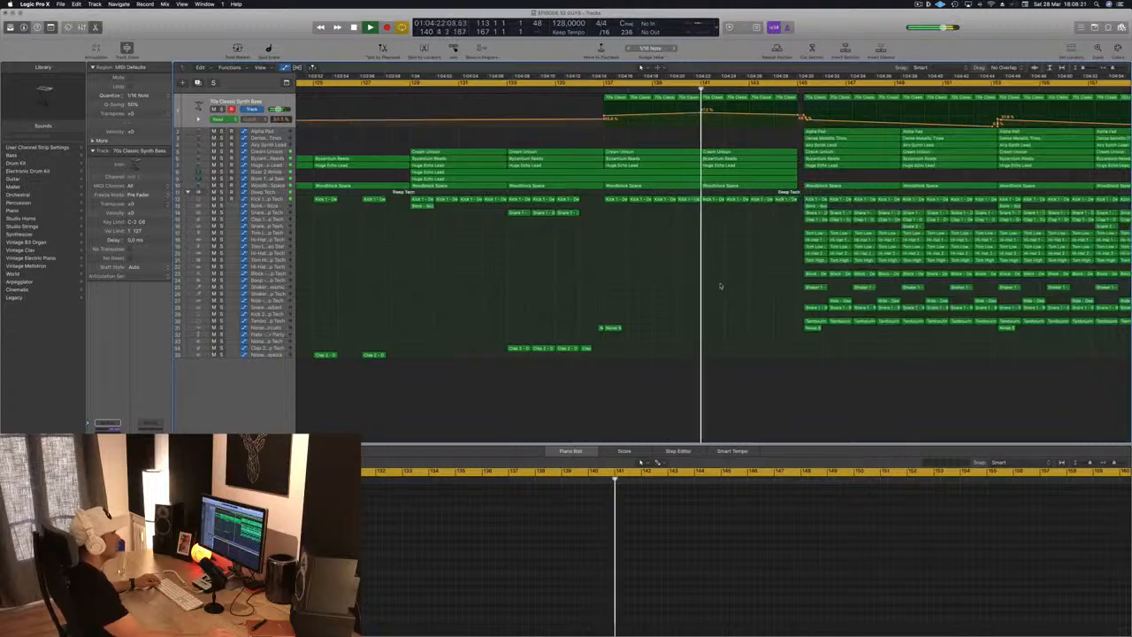
# Step: Reshape the bass cutoff automation to climb from bar 137 to a peak of about 77% at bar 145
pyautogui.scroll(-5, 708, 285)
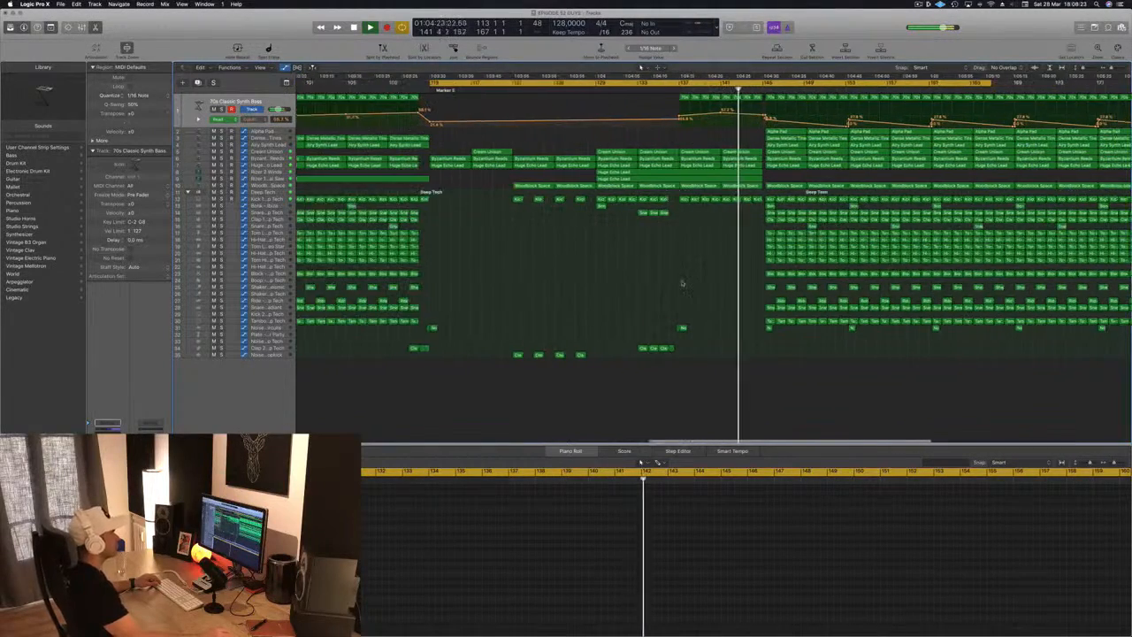
pyautogui.scroll(-5, 688, 281)
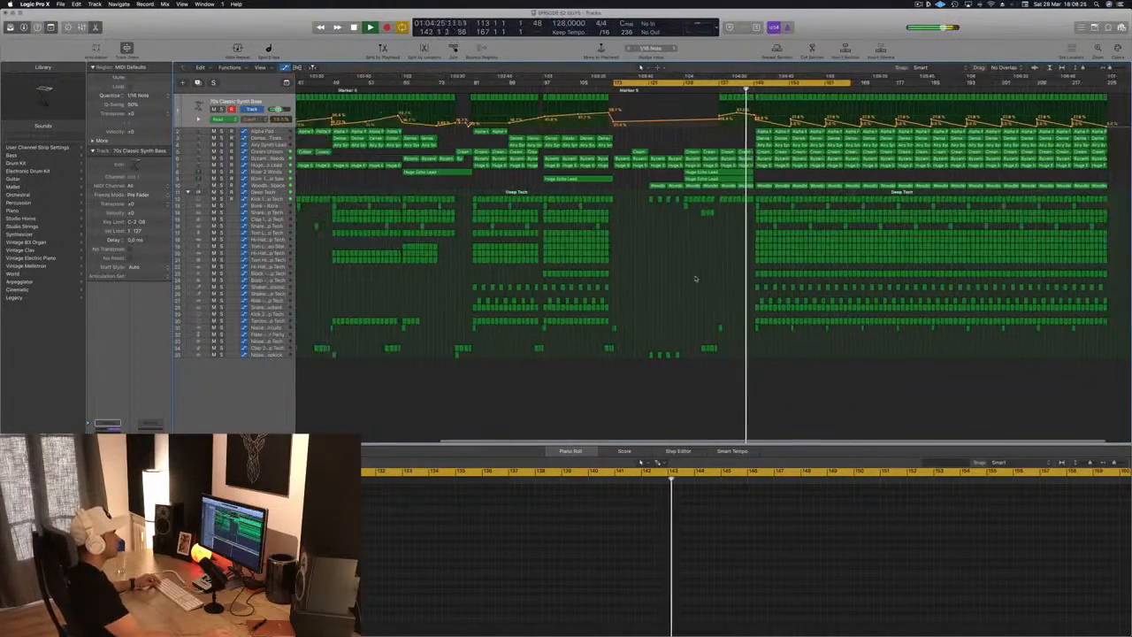
pyautogui.scroll(6, 695, 280)
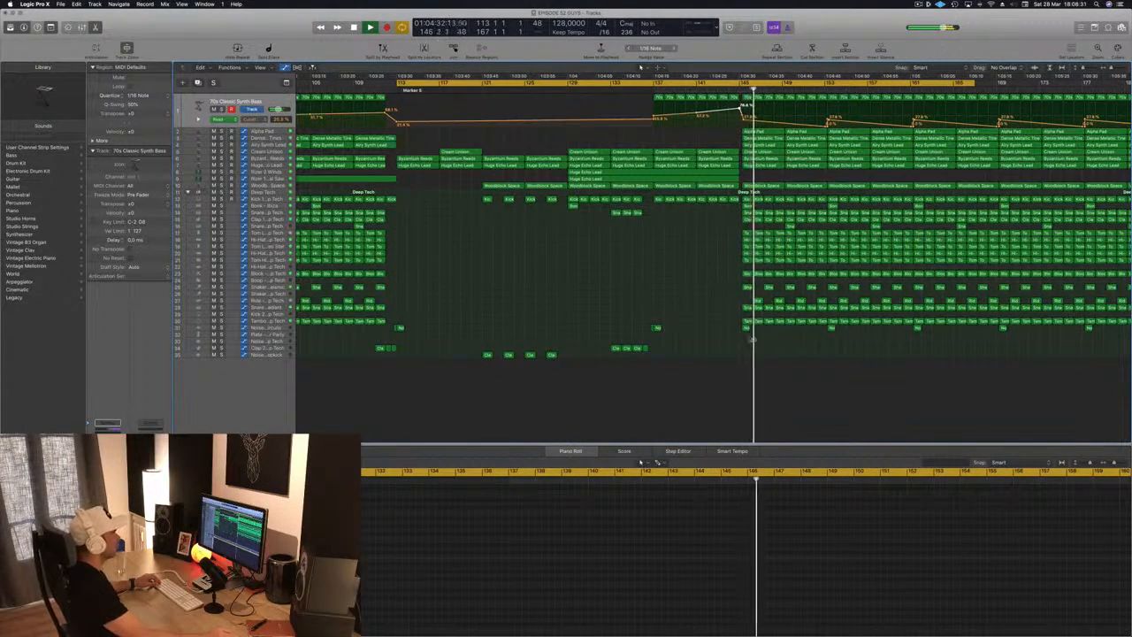
# Step: Select all regions after bar 145 again and shift them about one more beat later to widen the gap before the drop
pyautogui.moveTo(741, 340); pyautogui.dragTo(1089, 102)
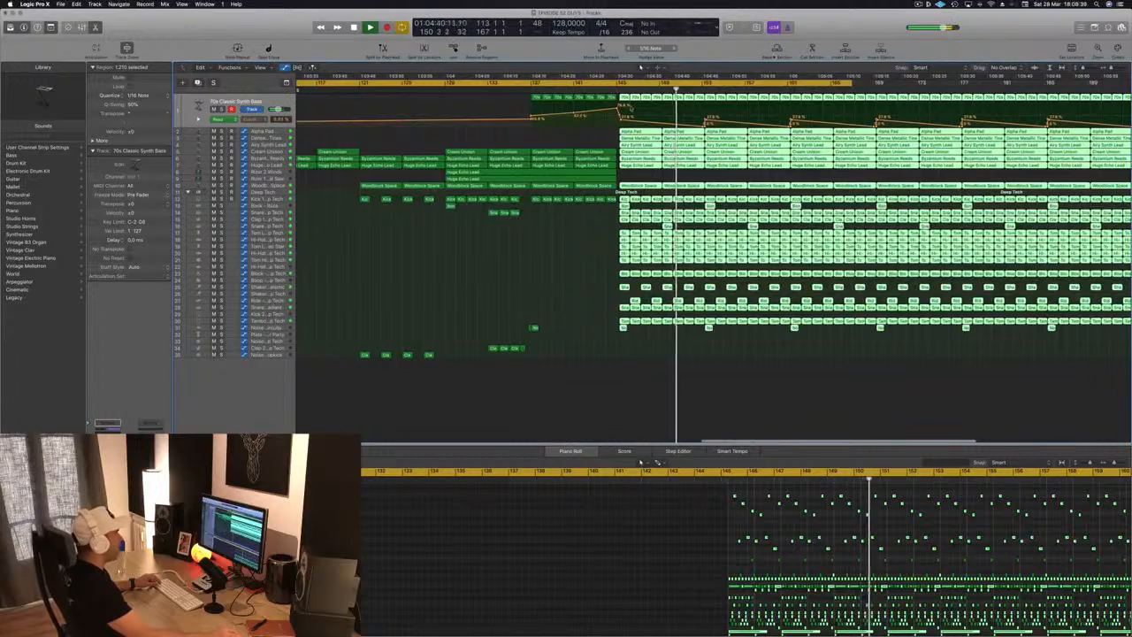
pyautogui.press('super+Right')
pyautogui.click(604, 89)
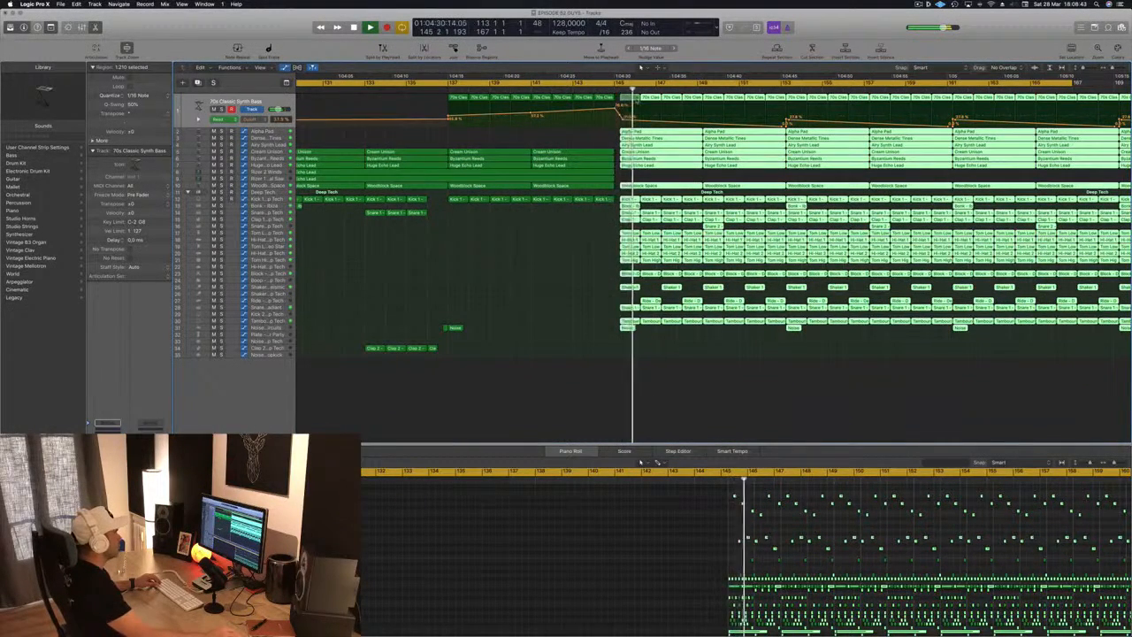
pyautogui.moveTo(624, 101)
pyautogui.mouseDown()
pyautogui.moveTo(650, 102)
pyautogui.moveTo(638, 102)
pyautogui.mouseUp()
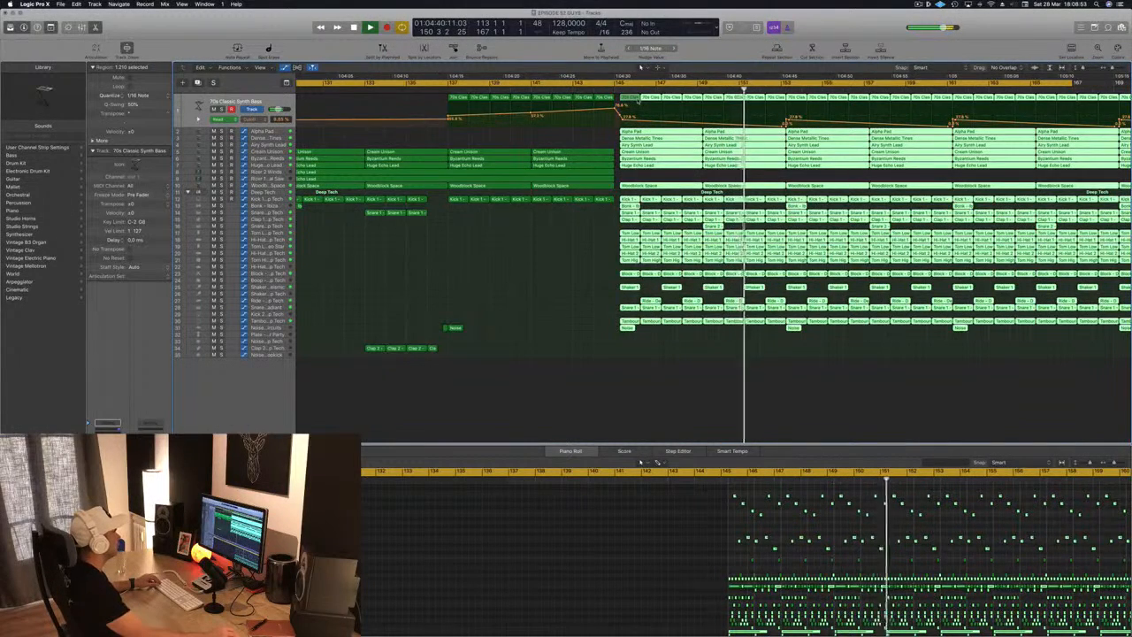
pyautogui.moveTo(641, 101)
pyautogui.mouseDown()
pyautogui.moveTo(656, 101)
pyautogui.moveTo(629, 104)
pyautogui.mouseUp()
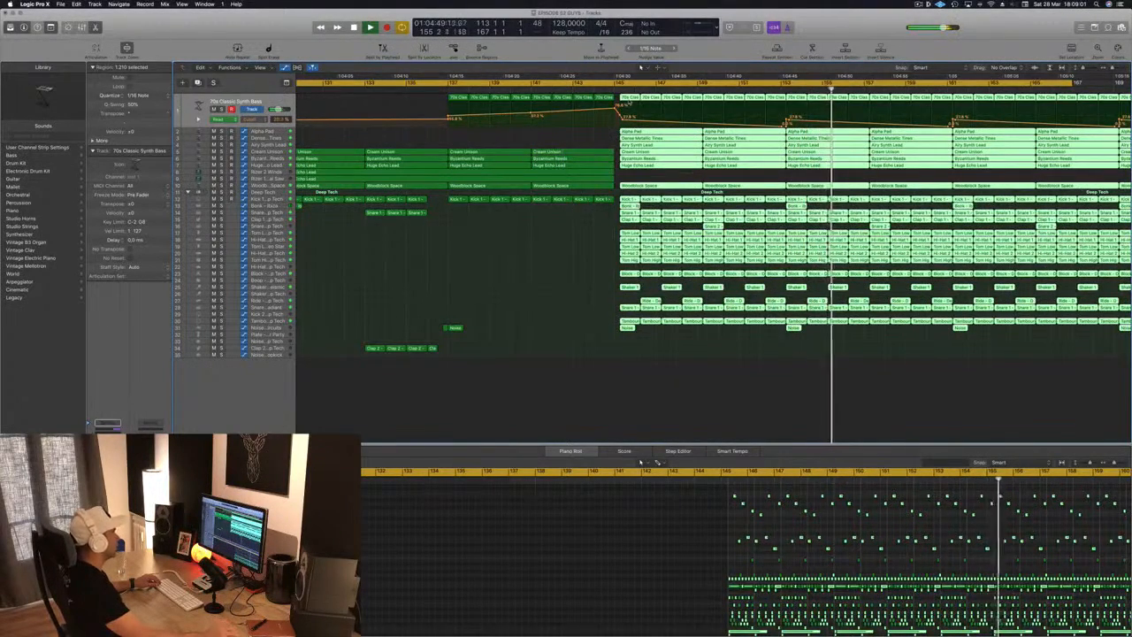
pyautogui.press('super+Right')
pyautogui.press('super+Right')
pyautogui.press('super+Right')
pyautogui.scroll(2, 622, 104)
pyautogui.scroll(-4, 617, 107)
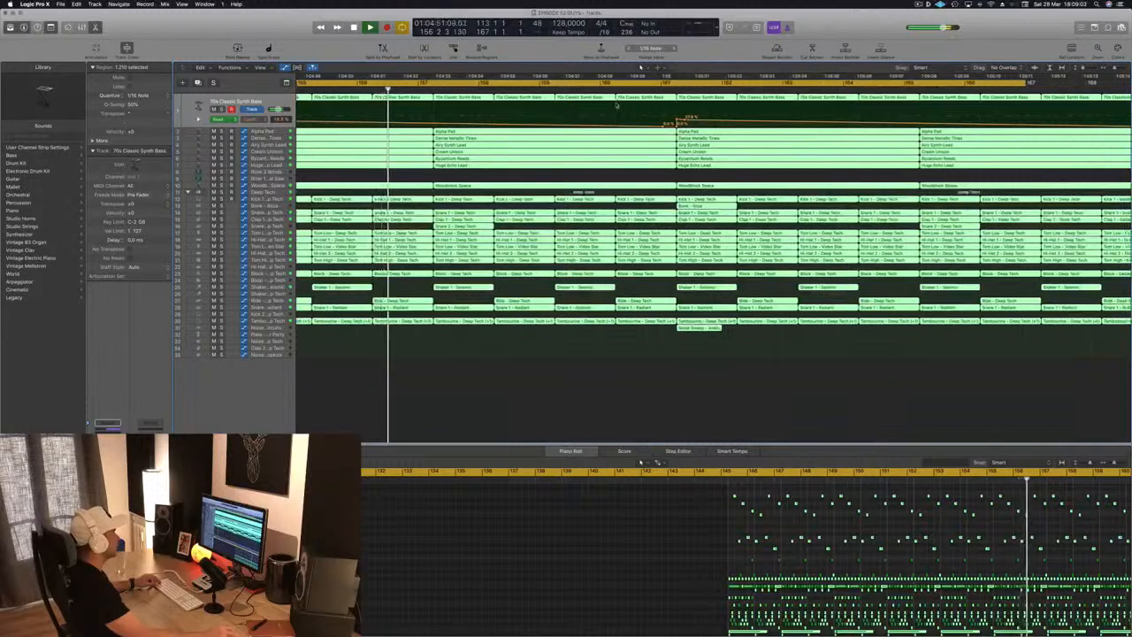
pyautogui.hscroll(-5, 581, 110)
pyautogui.press('space')
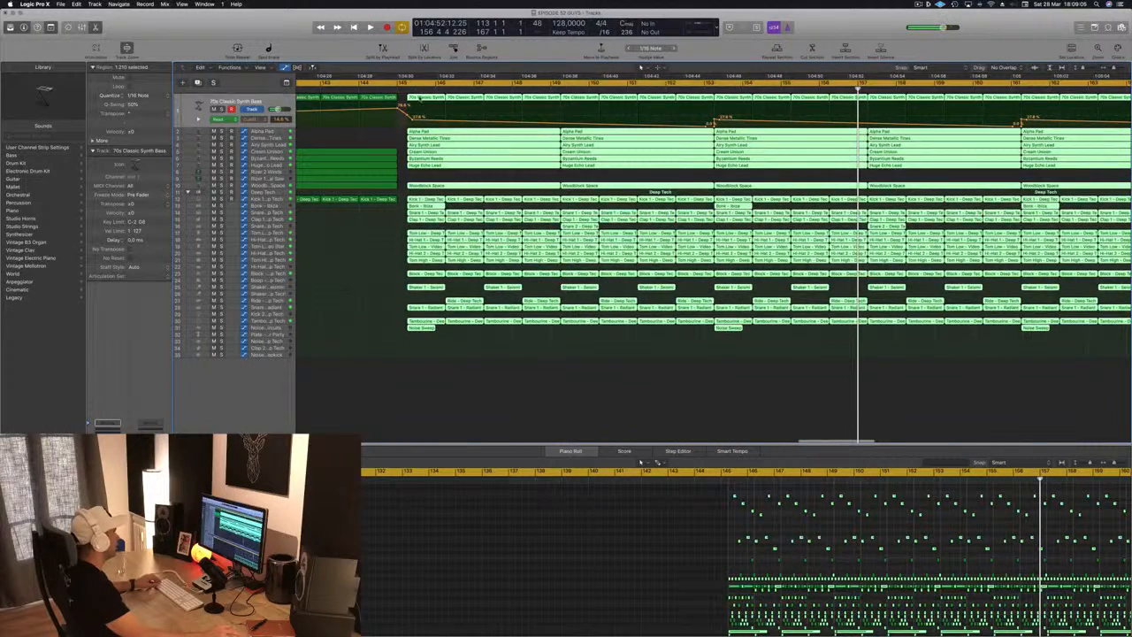
pyautogui.click(440, 98)
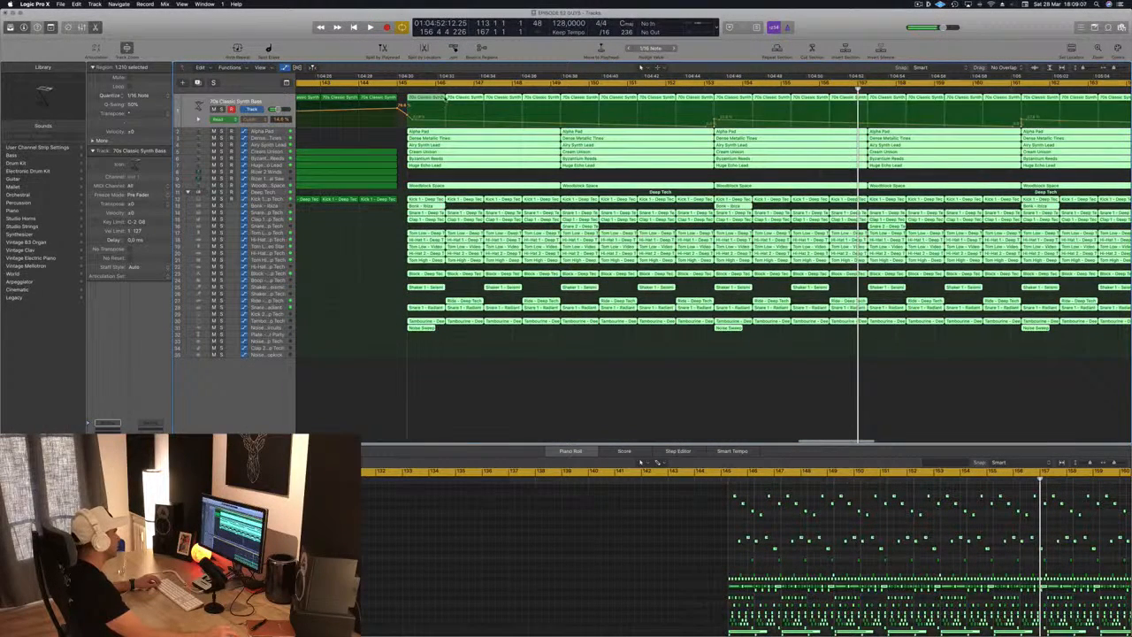
pyautogui.moveTo(445, 98)
pyautogui.mouseDown()
pyautogui.moveTo(475, 100)
pyautogui.moveTo(422, 130)
pyautogui.moveTo(421, 101)
pyautogui.moveTo(432, 100)
pyautogui.mouseUp()
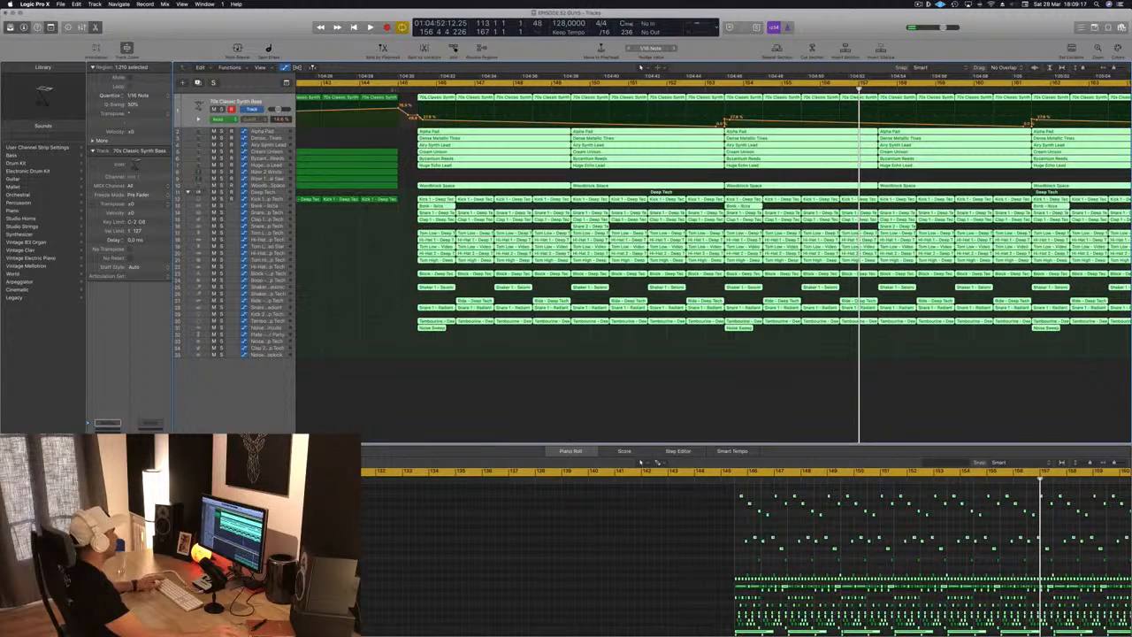
# Step: Play the breakdown from bar 113 and from bar 129 to review the build-up
pyautogui.press('space')
pyautogui.scroll(-8, 715, 130)
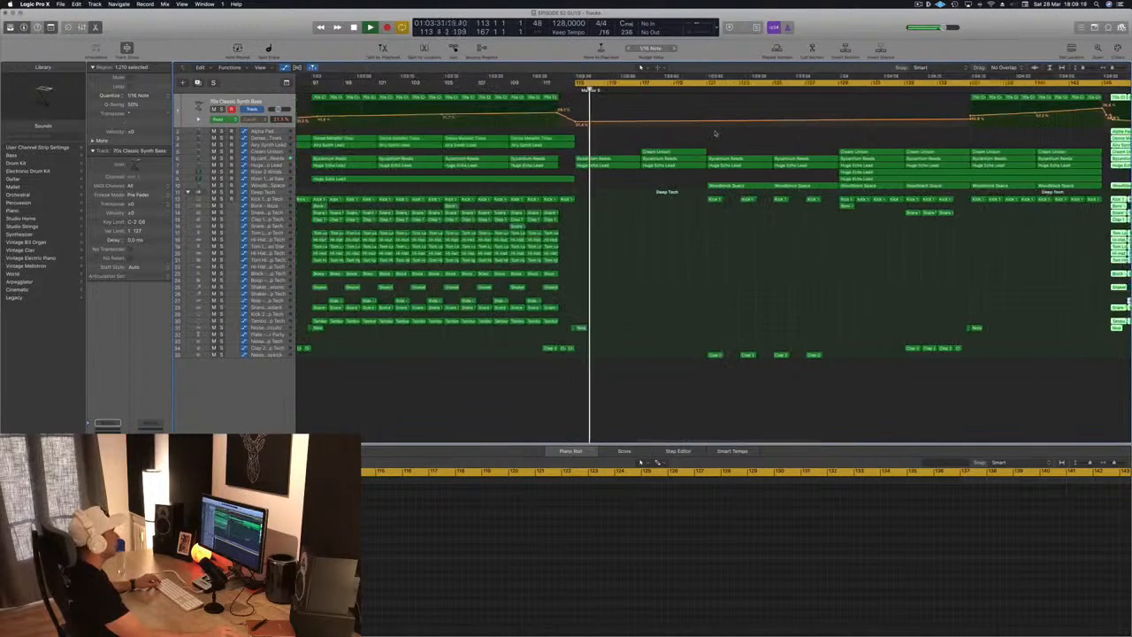
pyautogui.click(828, 92)
pyautogui.scroll(-6, 816, 106)
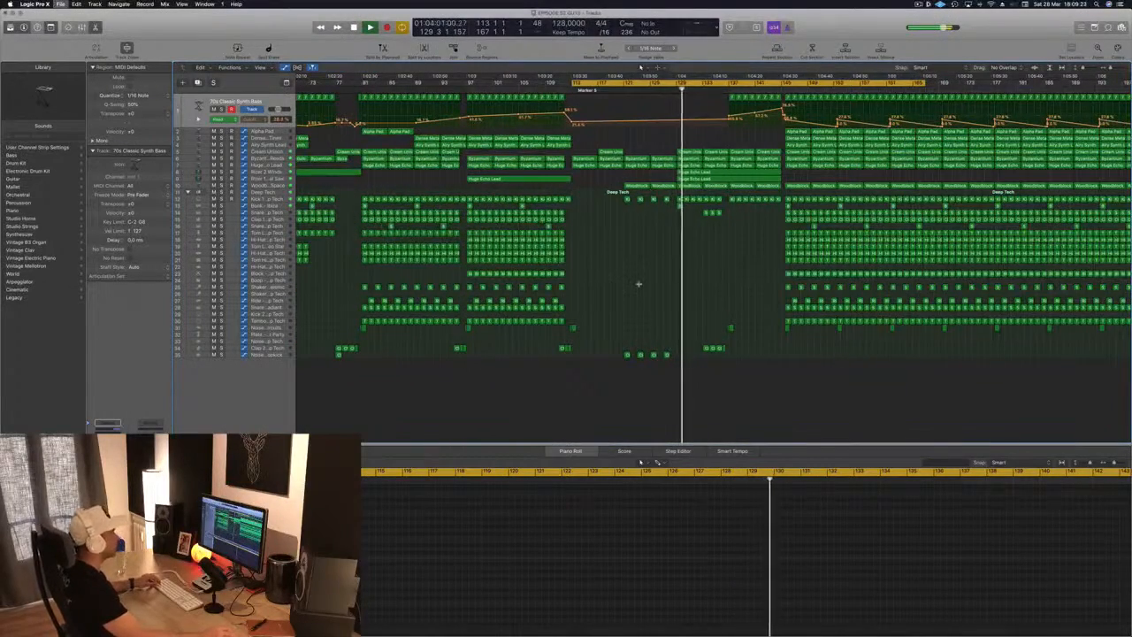
pyautogui.scroll(-6, 649, 275)
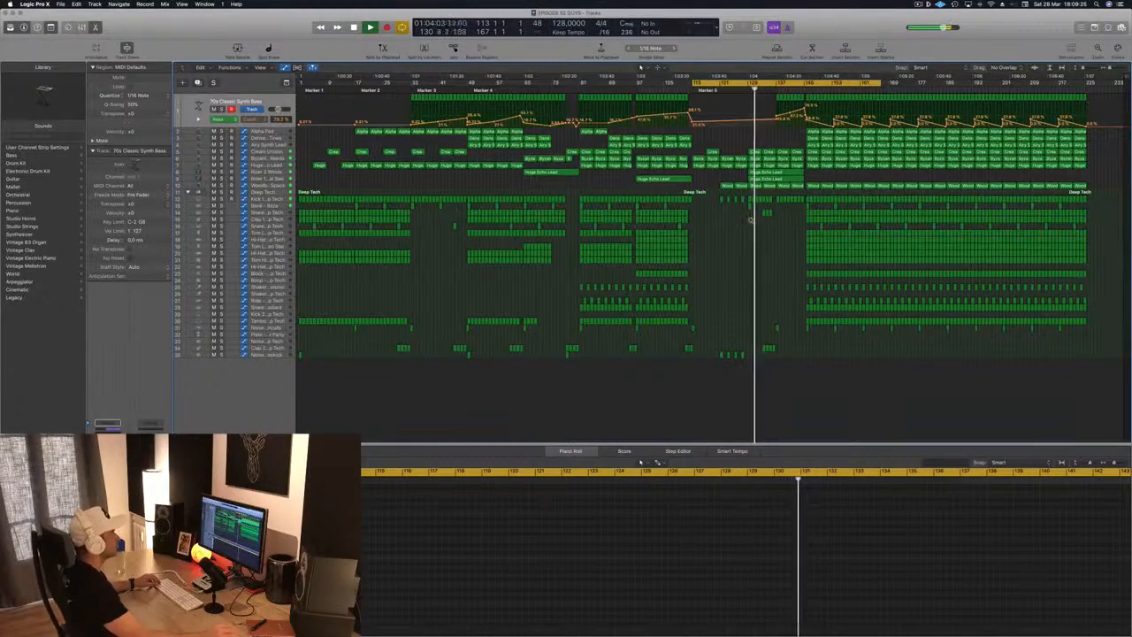
pyautogui.scroll(3, 641, 67)
# Step: Open the Woodblock Space track's Alchemy synth, adjust its performance controls during playback and close it
pyautogui.click(275, 187)
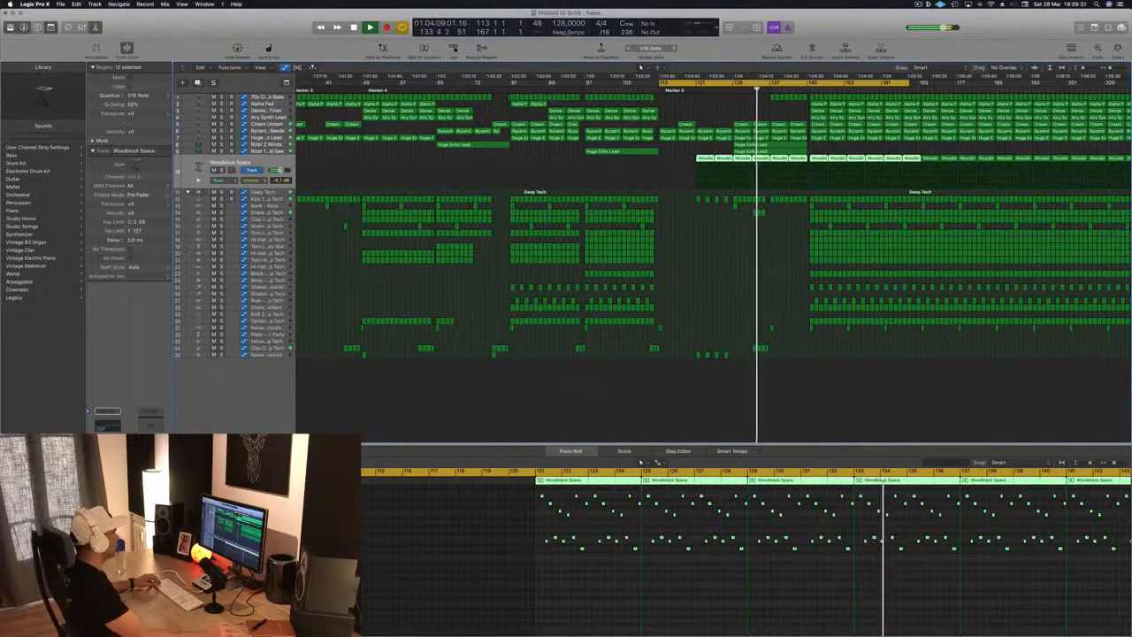
pyautogui.press('v')
pyautogui.moveTo(320, 46); pyautogui.dragTo(620, 139)
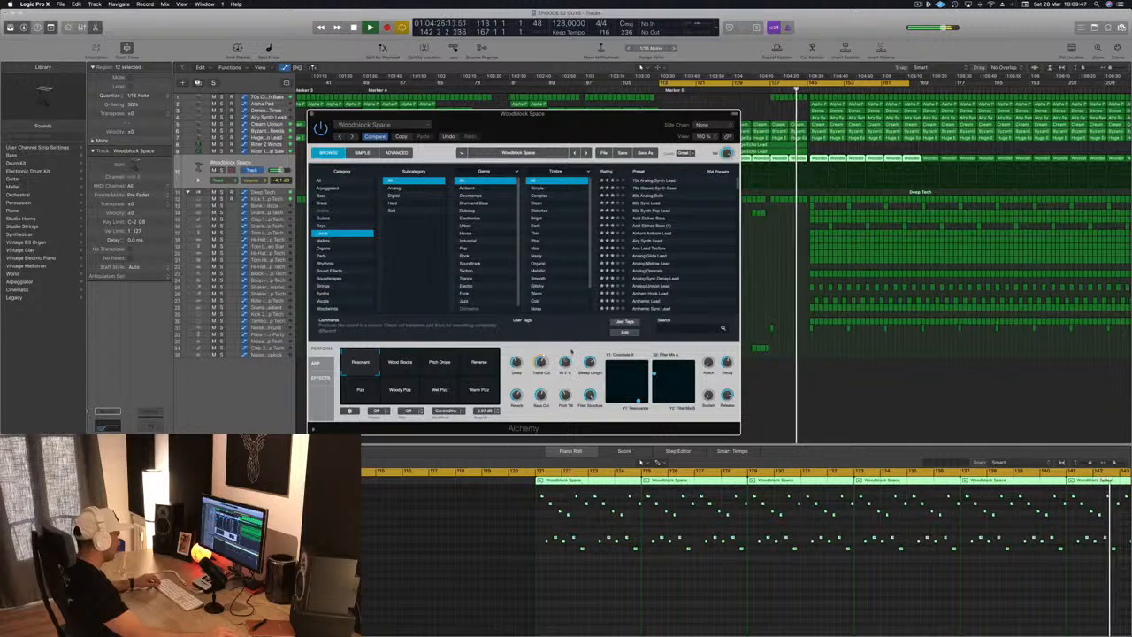
pyautogui.hscroll(5, 640, 462)
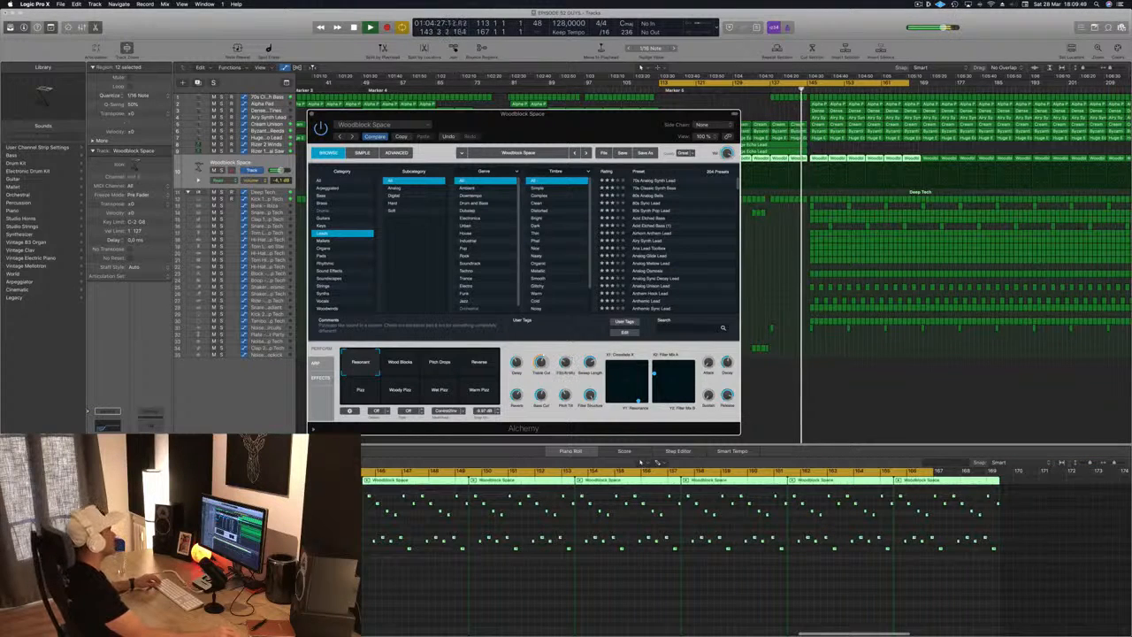
pyautogui.press('super+w')
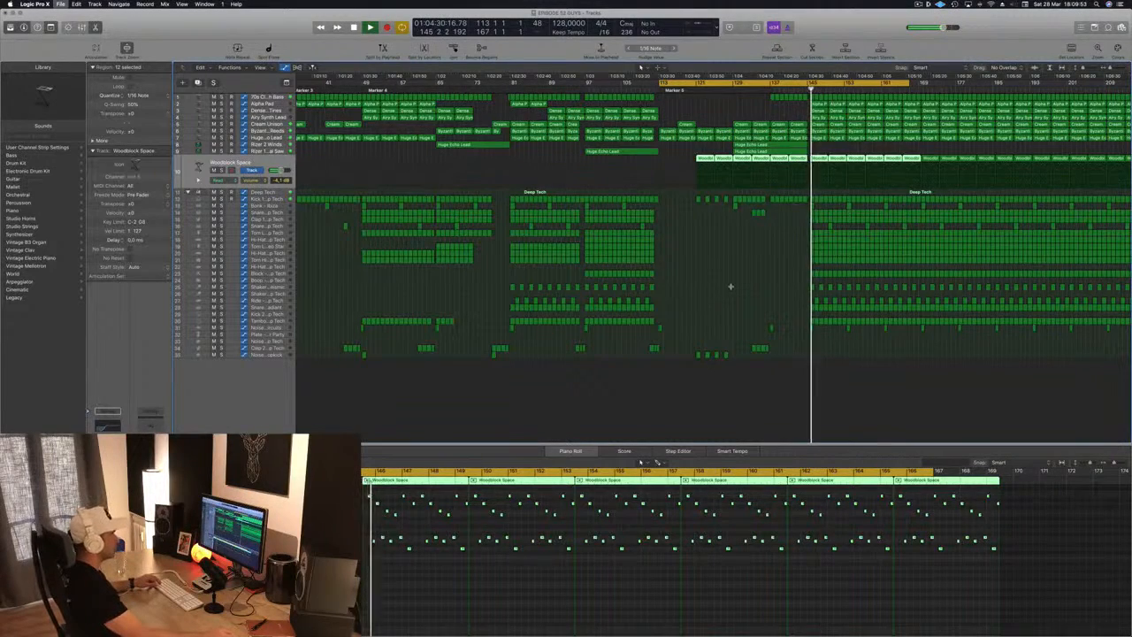
pyautogui.press('super+Right')
pyautogui.press('super+Right')
pyautogui.press('super+Right')
pyautogui.press('super+Right')
pyautogui.press('super+Right')
pyautogui.press('super+Right')
pyautogui.press('super+Right')
pyautogui.press('super+Right')
pyautogui.press('super+Left')
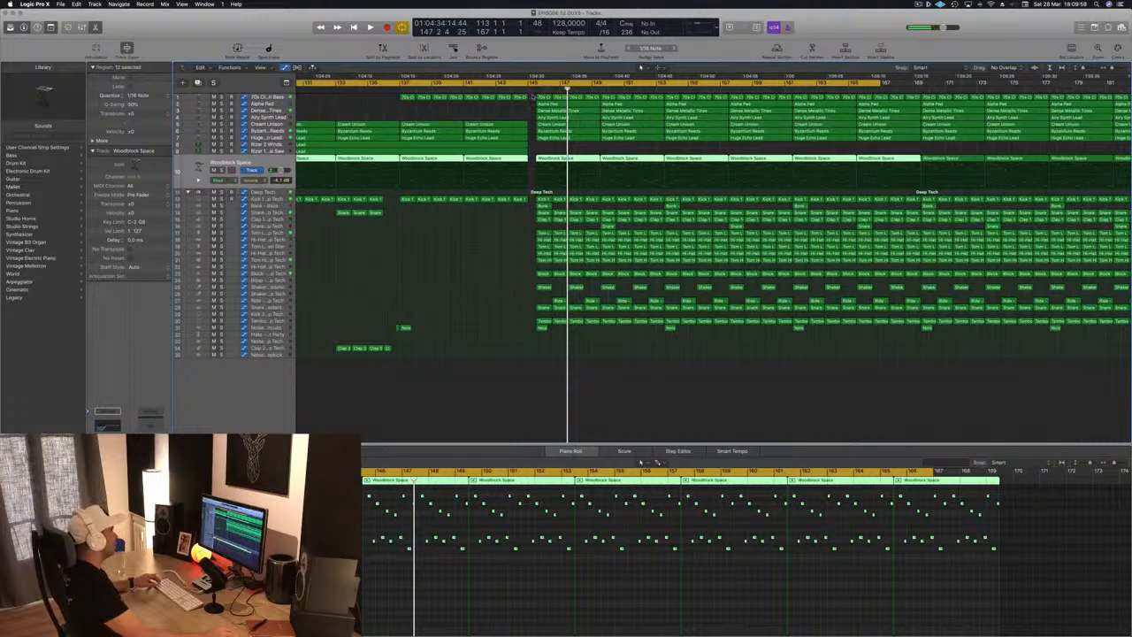
pyautogui.moveTo(533, 92); pyautogui.dragTo(865, 385)
pyautogui.press('super+Left')
pyautogui.press('super+Left')
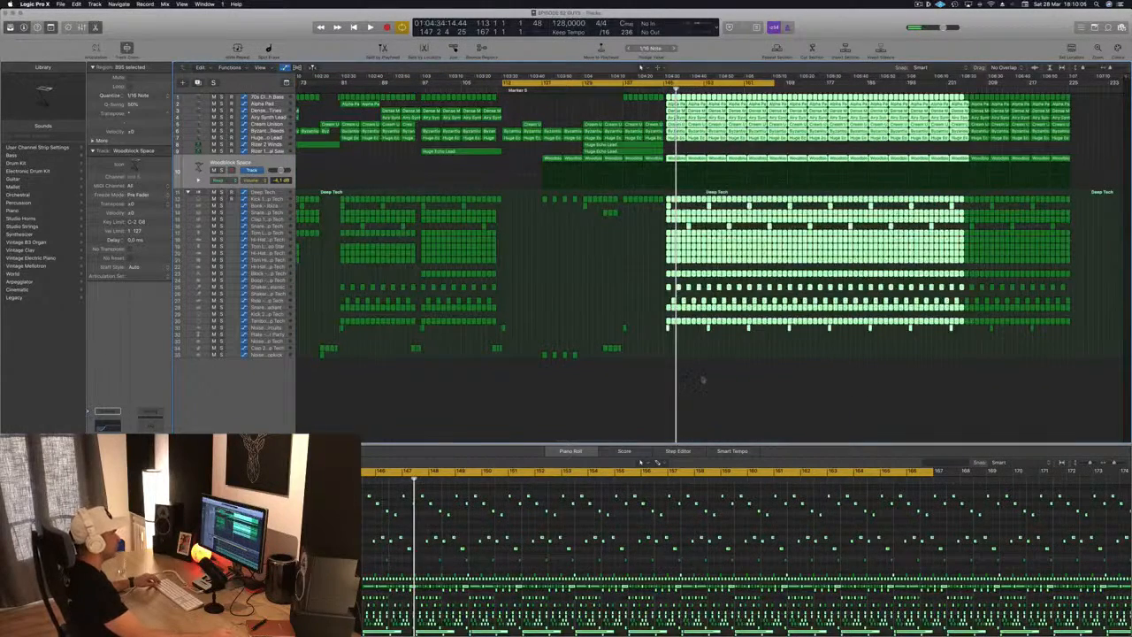
pyautogui.click(710, 179)
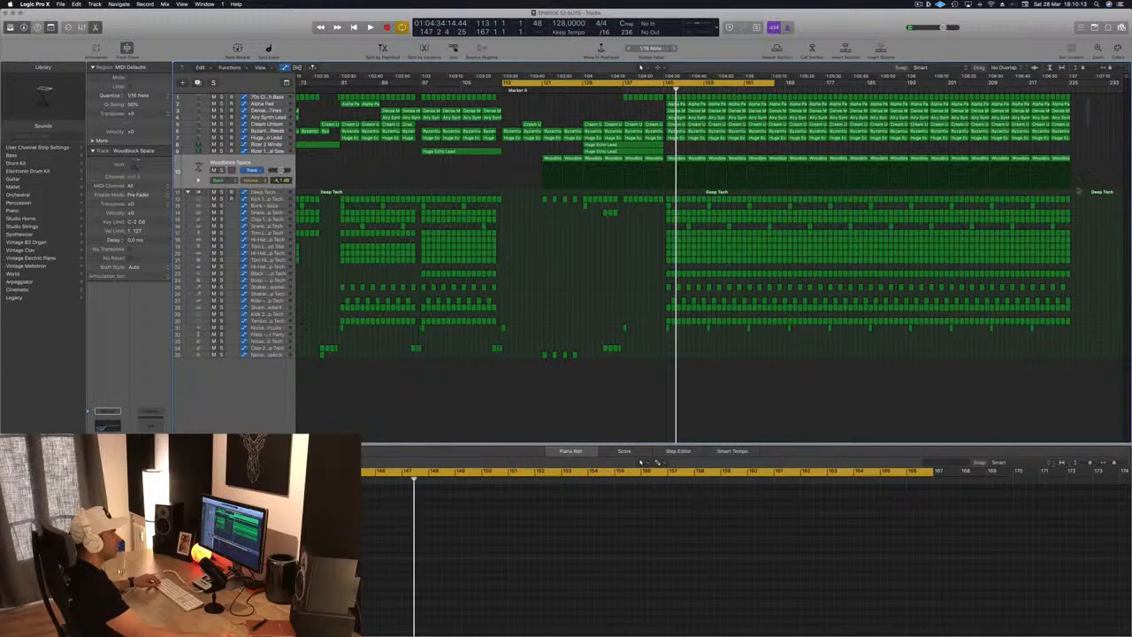
# Step: Delete the regions on all tracks after about bar 185 and play from bar 113
pyautogui.moveTo(1090, 90); pyautogui.dragTo(873, 399)
pyautogui.press('Delete')
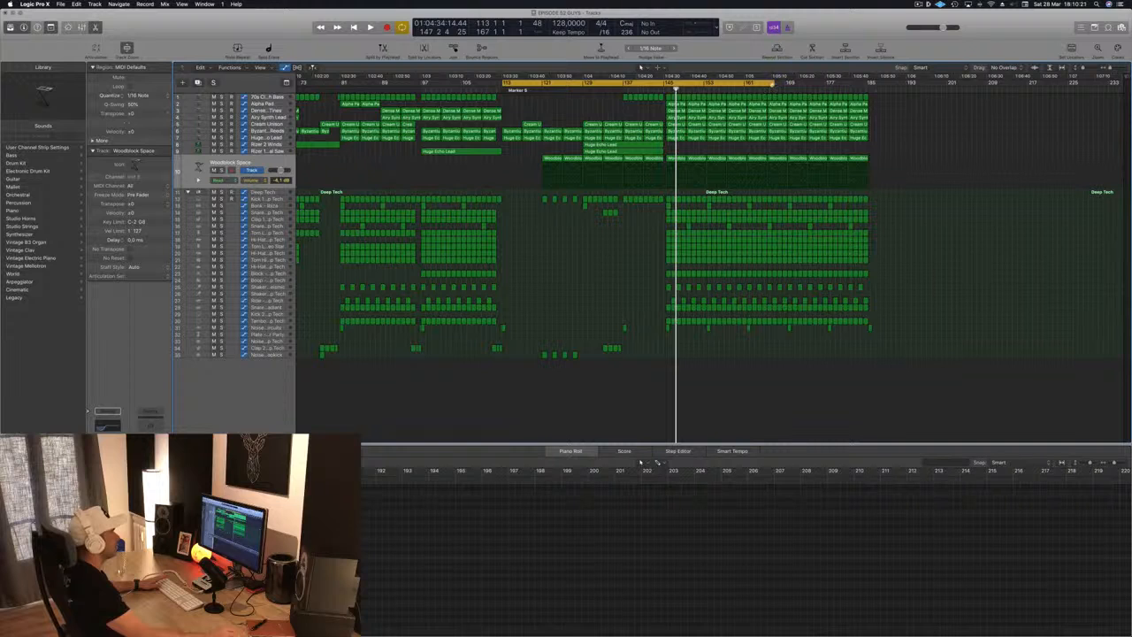
pyautogui.press('space')
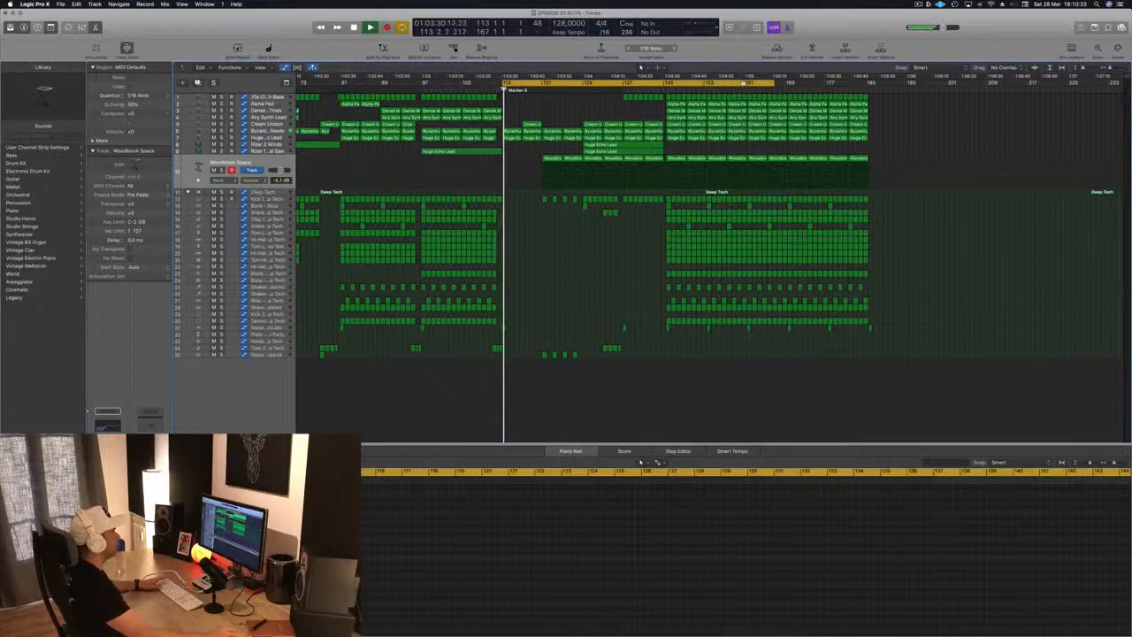
# Step: Try moving all regions from the drop to about bar 185 later to bar 146, and undo both the move and the deletion
pyautogui.moveTo(900, 98); pyautogui.dragTo(670, 347)
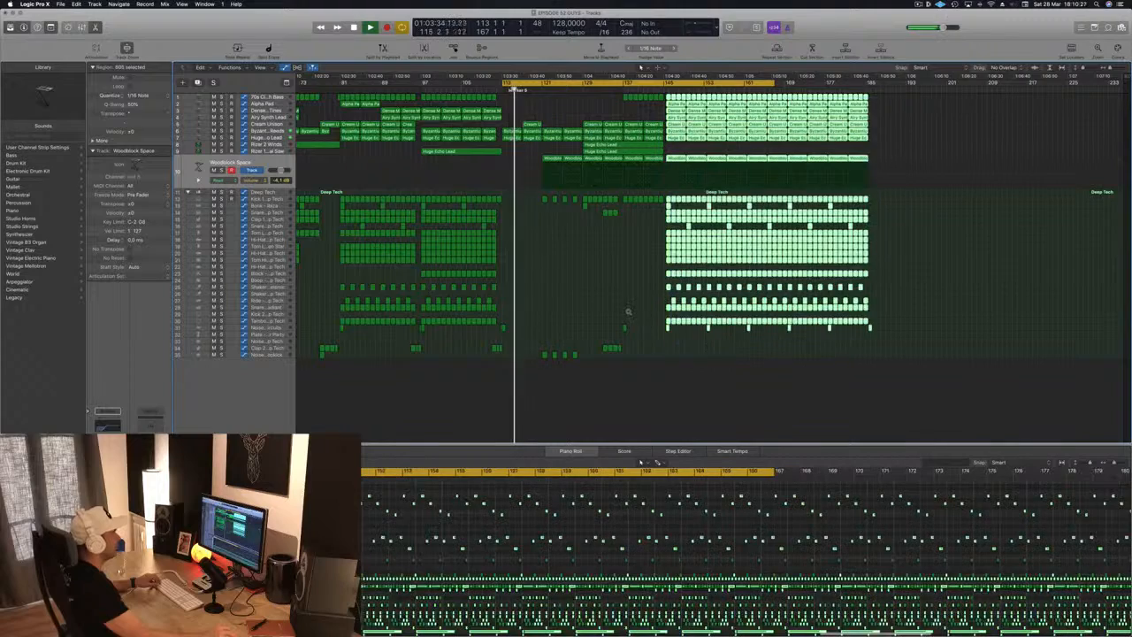
pyautogui.scroll(5, 669, 347)
pyautogui.scroll(3, 708, 152)
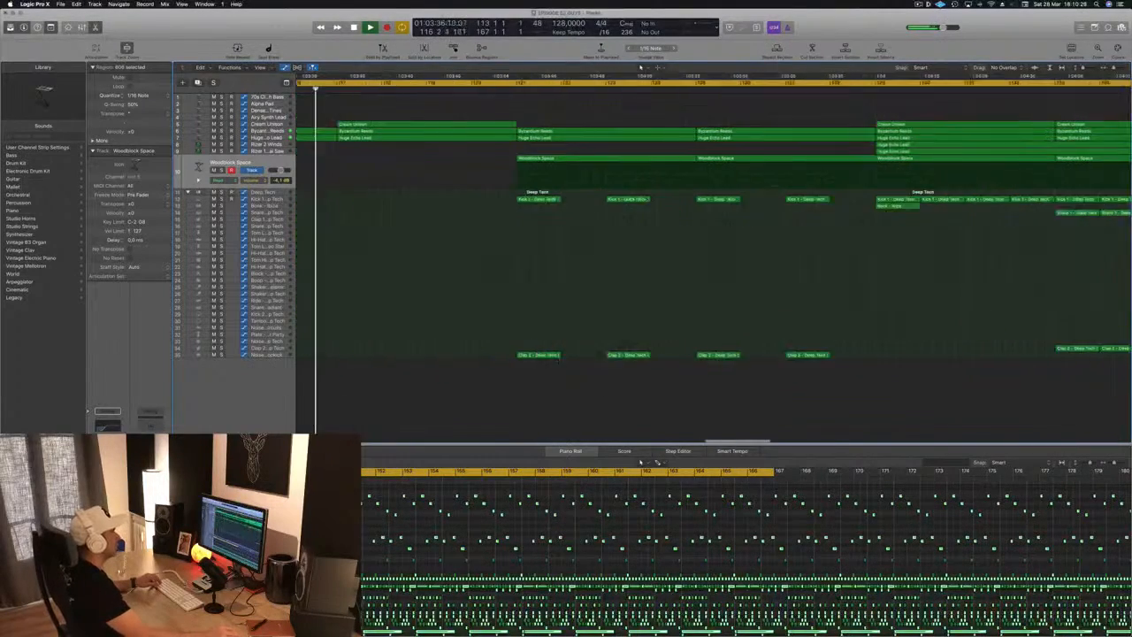
pyautogui.scroll(-1, 988, 135)
pyautogui.hscroll(10, 988, 134)
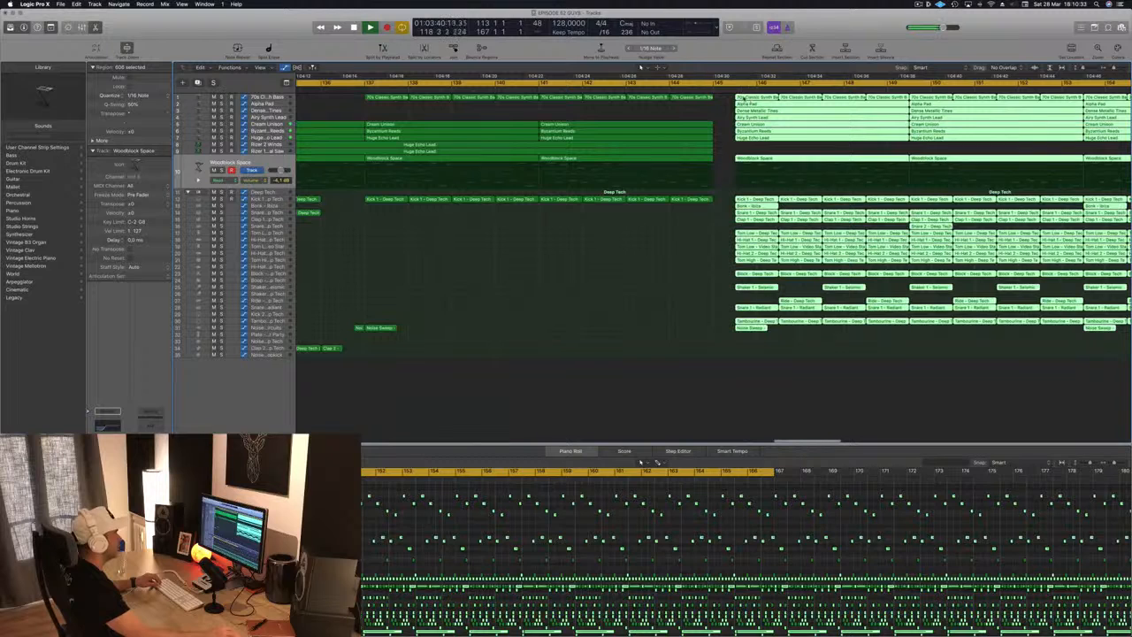
pyautogui.moveTo(758, 101)
pyautogui.mouseDown()
pyautogui.moveTo(792, 102)
pyautogui.moveTo(763, 104)
pyautogui.mouseUp()
pyautogui.scroll(-5, 763, 104)
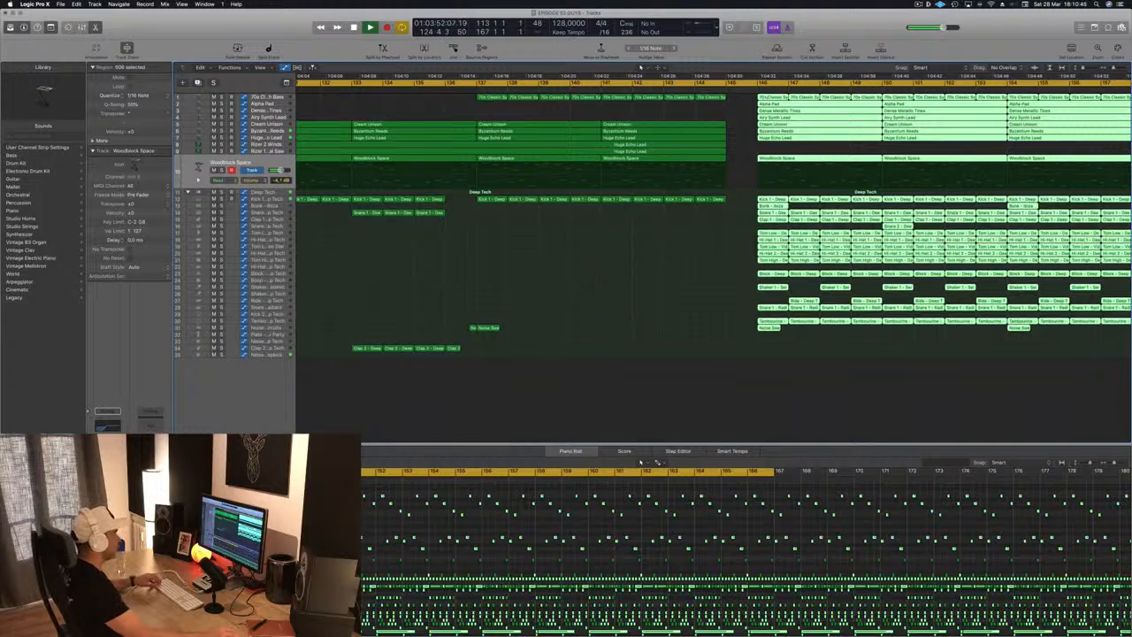
pyautogui.hotkey('alt', 'Left')
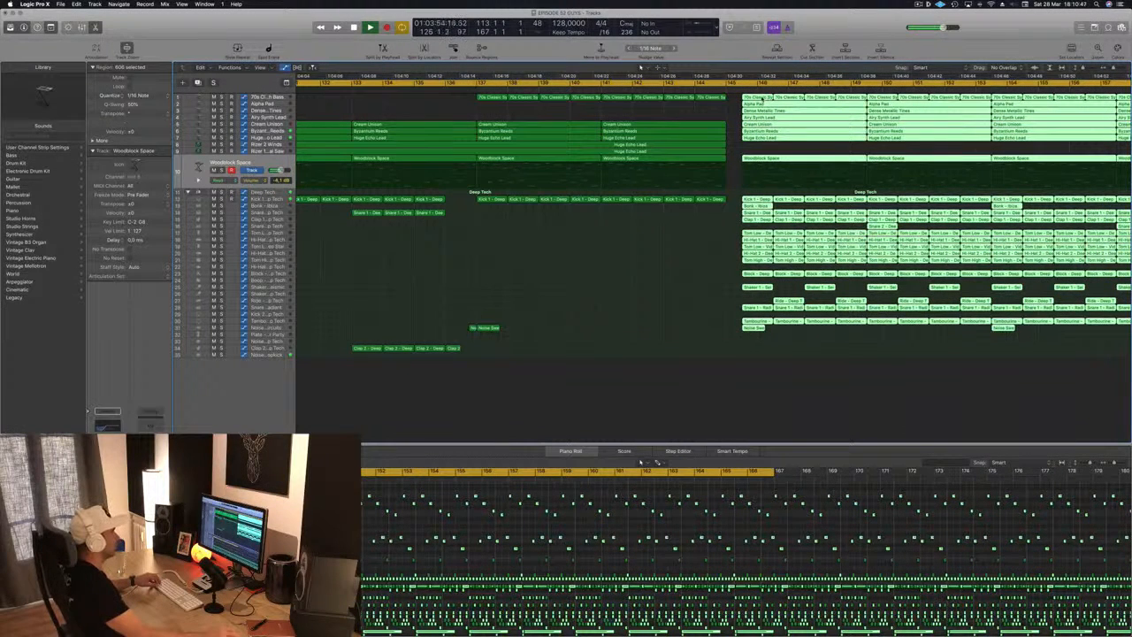
pyautogui.click(762, 98)
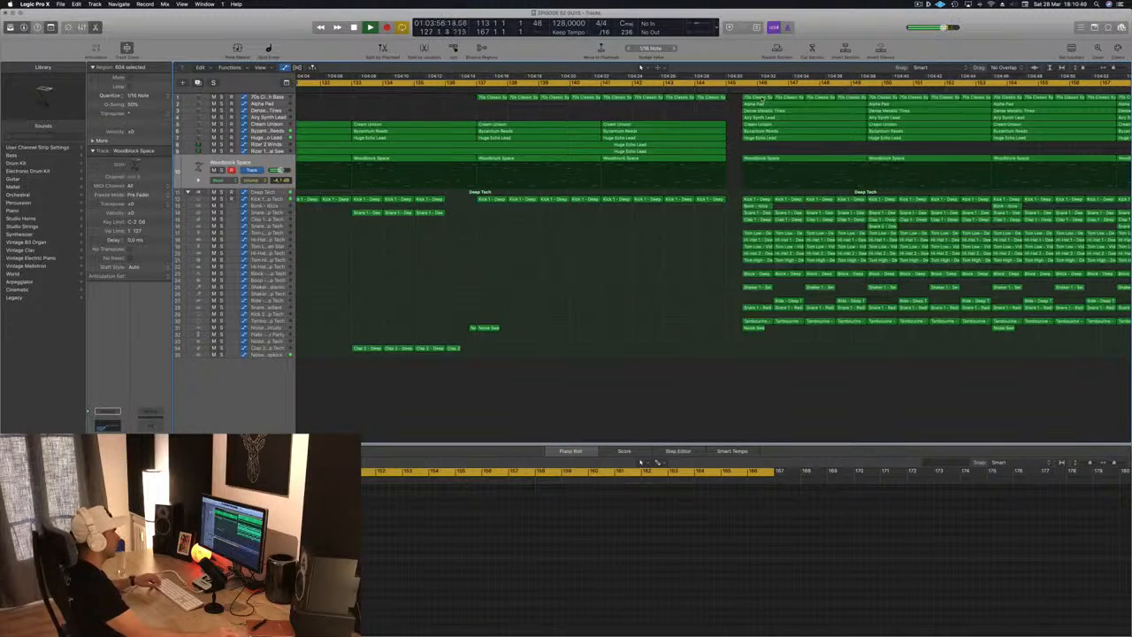
# Step: Select all regions on every track from the drop after bar 145 to the end of the arrangement
pyautogui.press('super+Left')
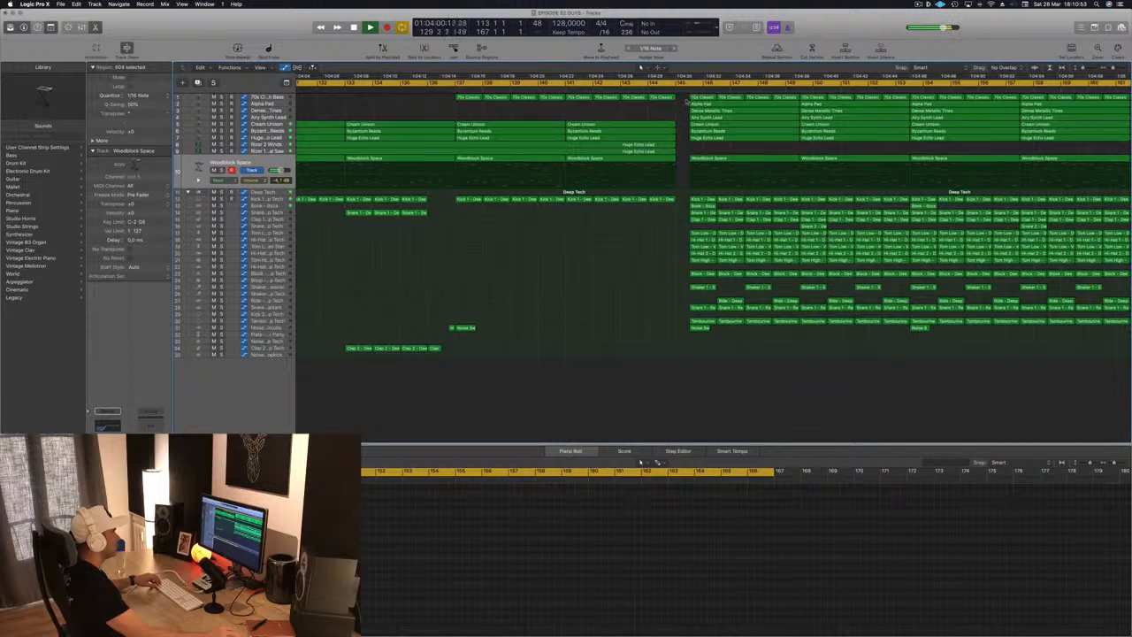
pyautogui.moveTo(686, 97); pyautogui.dragTo(1037, 371)
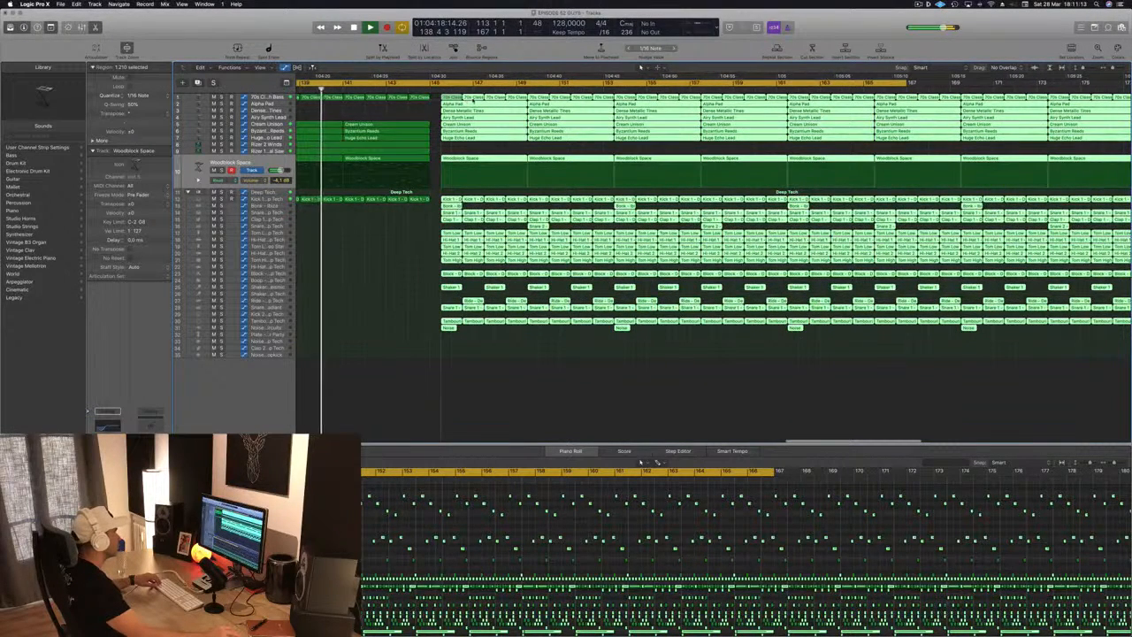
# Step: Try to shift the selected drop regions earlier to close the gap after bar 145, and undo the moves
pyautogui.moveTo(446, 97)
pyautogui.mouseDown()
pyautogui.moveTo(459, 99)
pyautogui.moveTo(437, 99)
pyautogui.mouseUp()
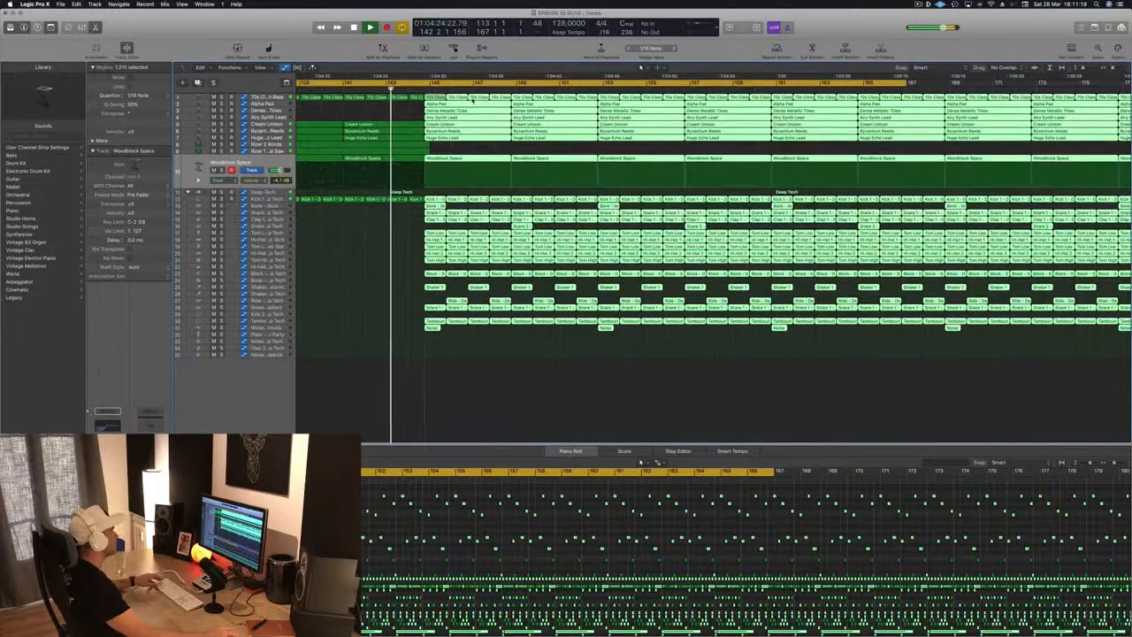
pyautogui.moveTo(433, 98); pyautogui.dragTo(405, 304)
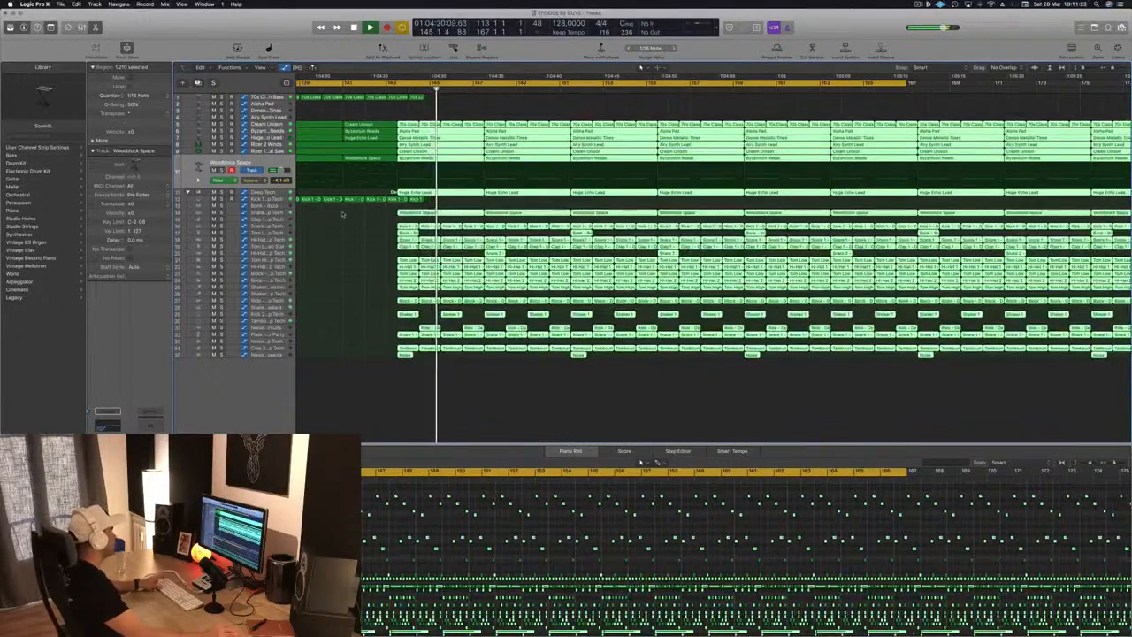
pyautogui.press('super+z')
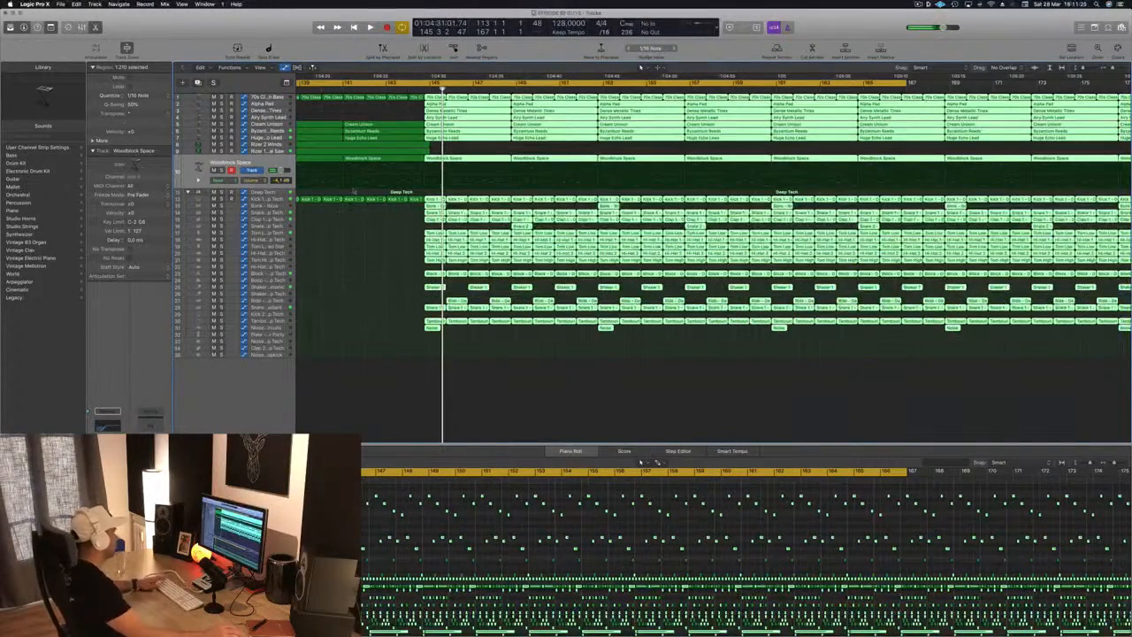
pyautogui.press('super+z')
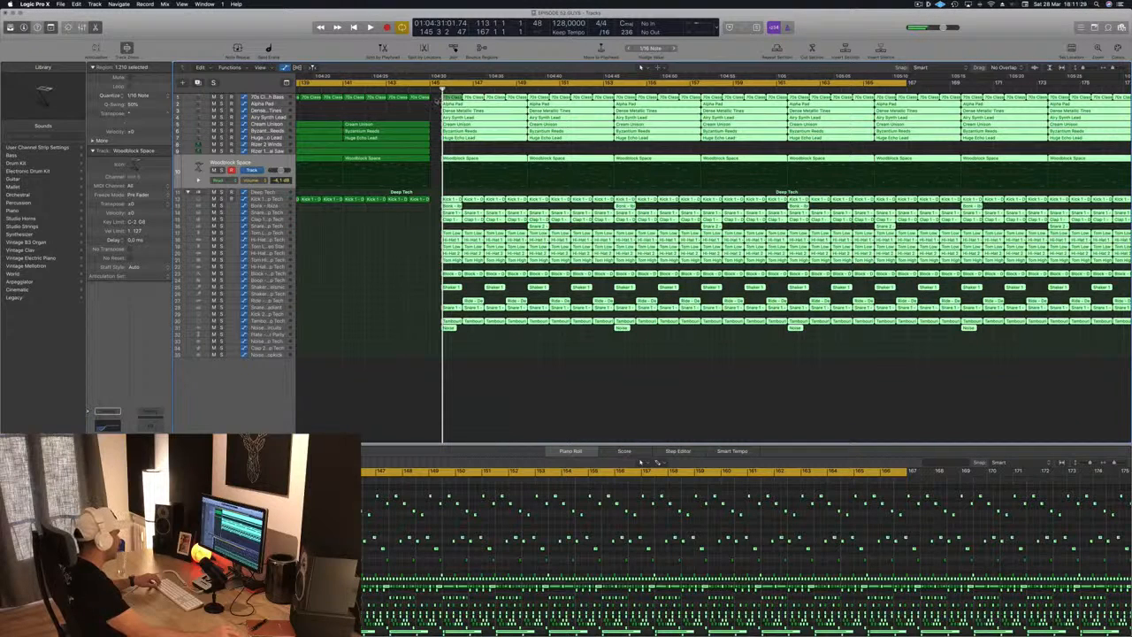
pyautogui.hotkey('alt', 'Left')
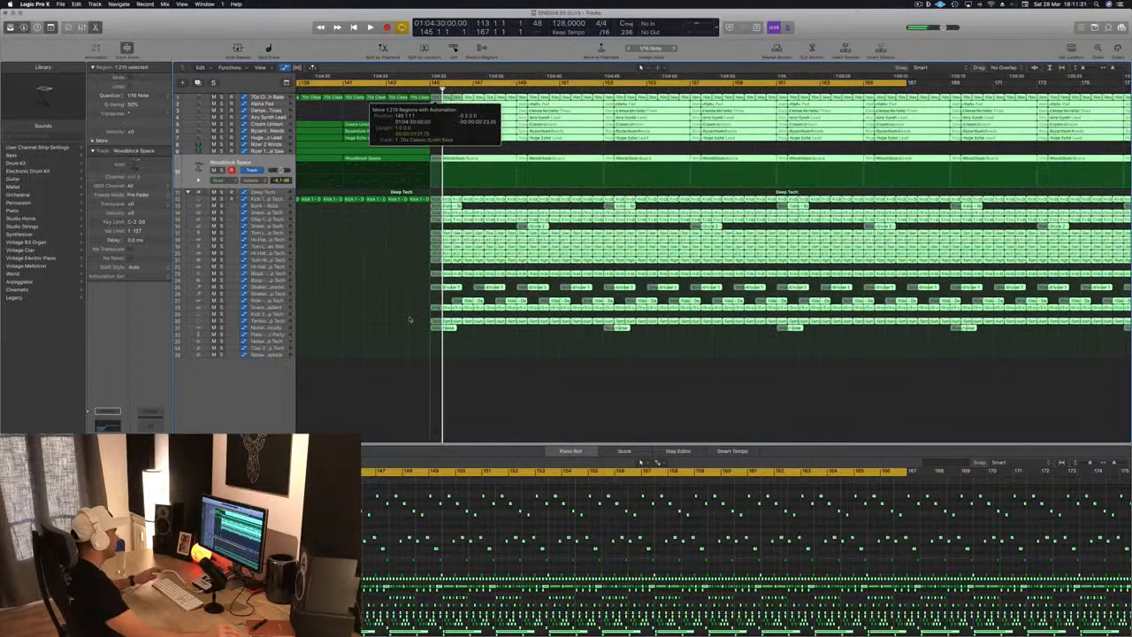
pyautogui.moveTo(409, 319); pyautogui.dragTo(390, 303)
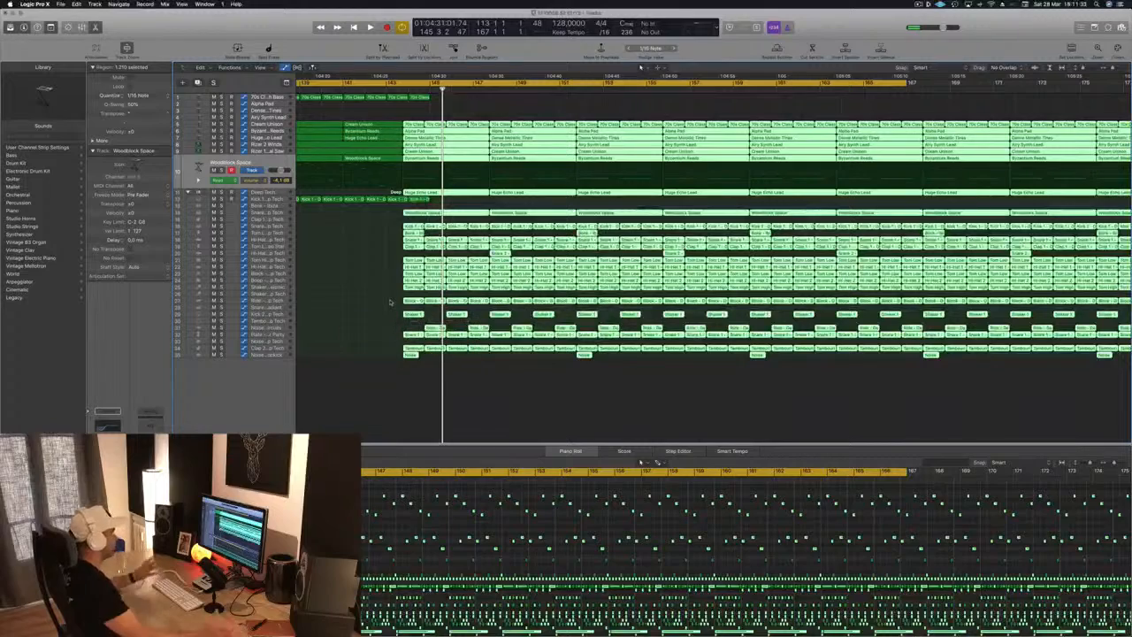
pyautogui.press('super+z')
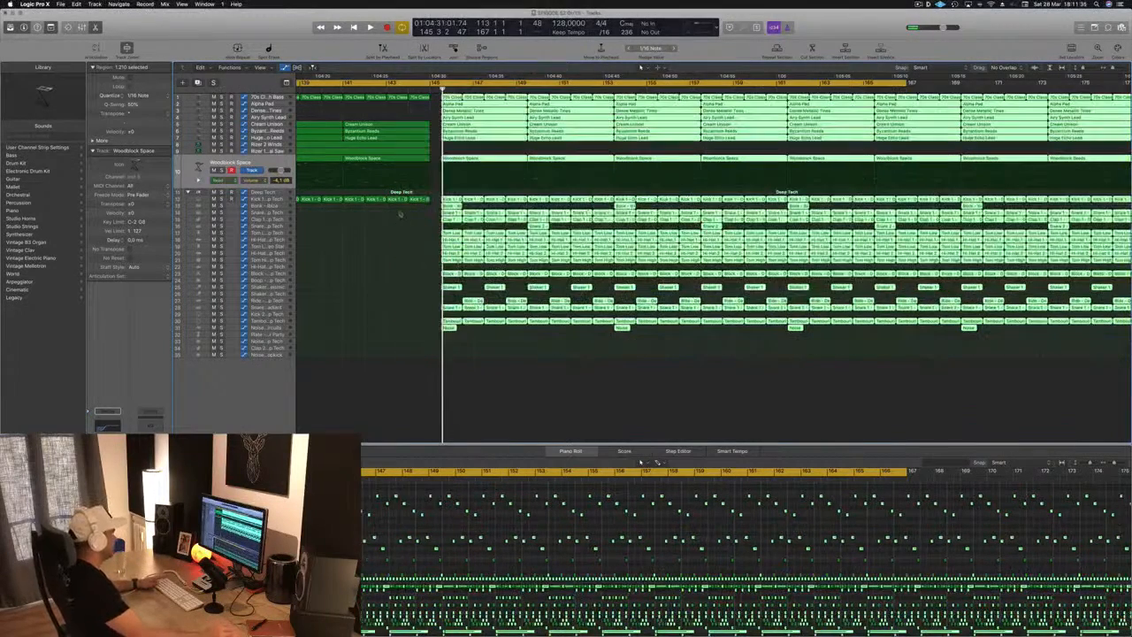
# Step: Move the selected regions about half a bar later so that the drop starts at bar 146
pyautogui.press('super+Right')
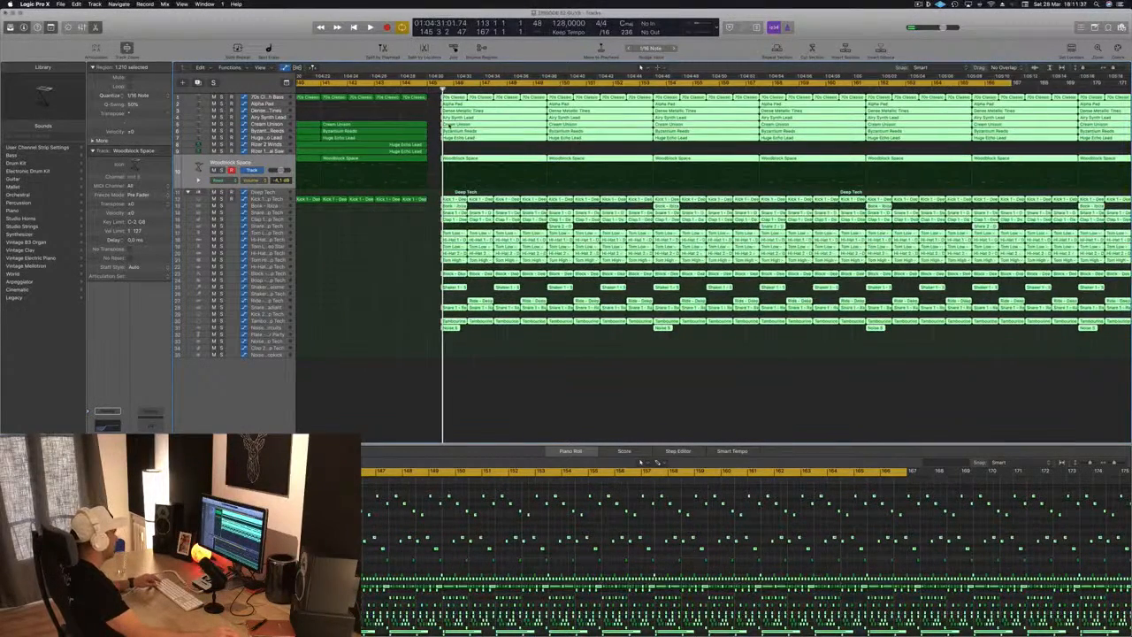
pyautogui.press('super+Right')
pyautogui.press('super+Right')
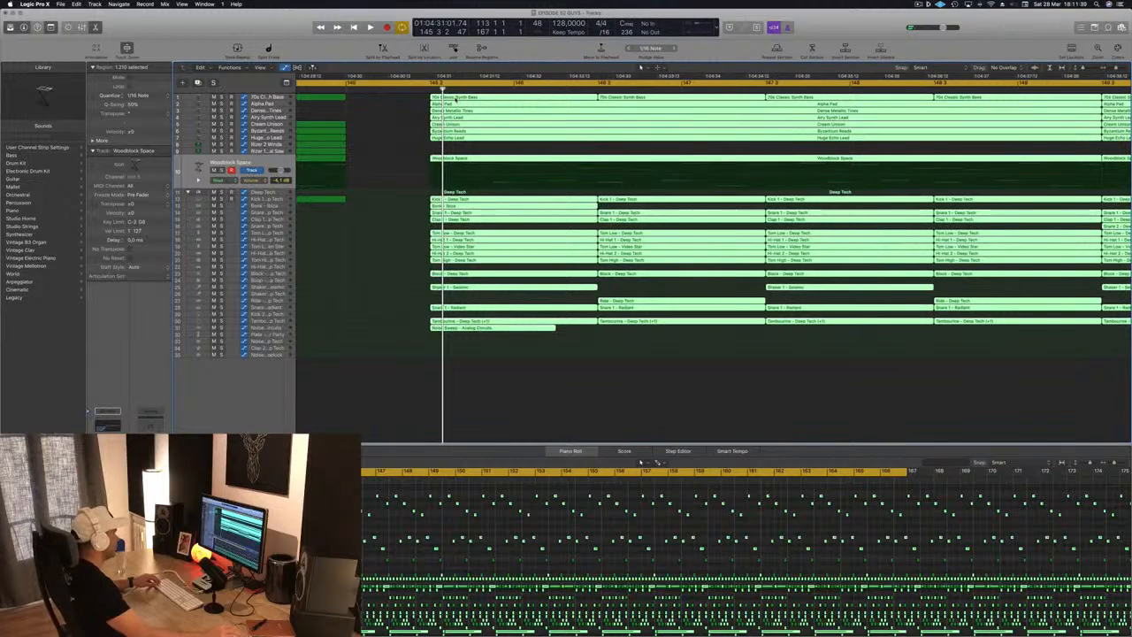
pyautogui.moveTo(487, 103); pyautogui.dragTo(536, 102)
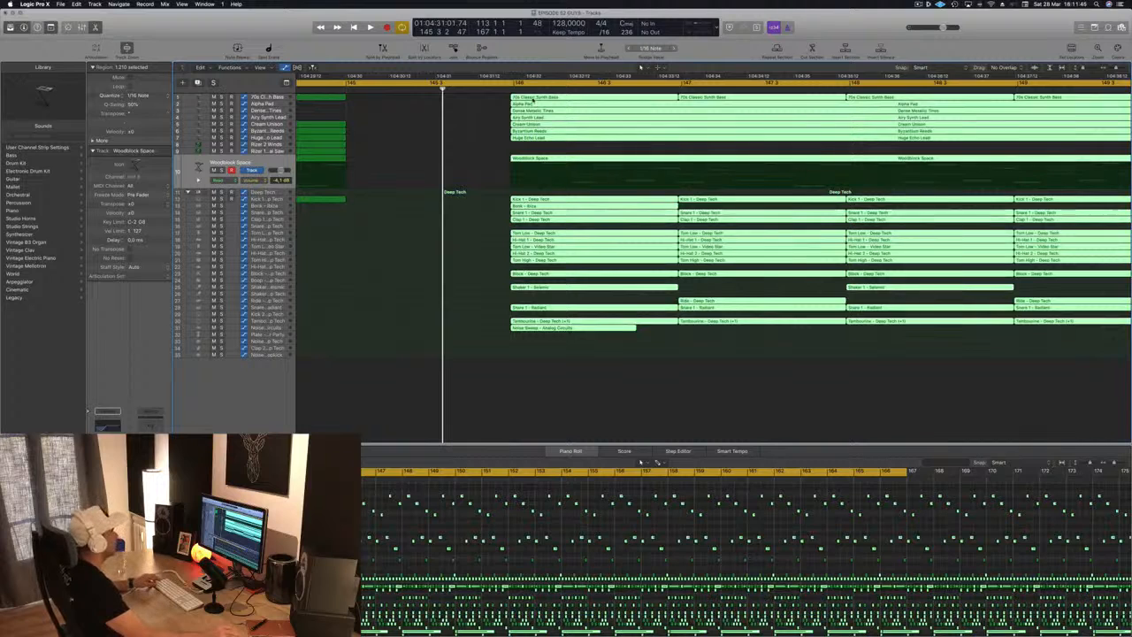
# Step: Nudge the selected regions slightly earlier at close range to align their start with the bar 146 line
pyautogui.press('super+Right')
pyautogui.moveTo(528, 97); pyautogui.dragTo(535, 98)
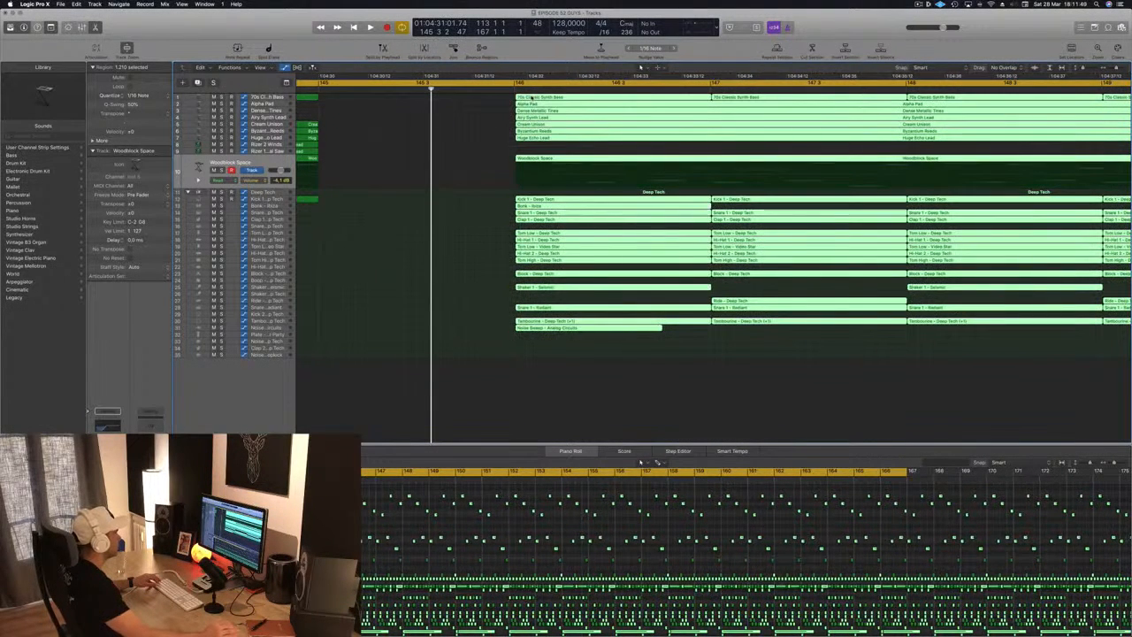
pyautogui.press('super+Right')
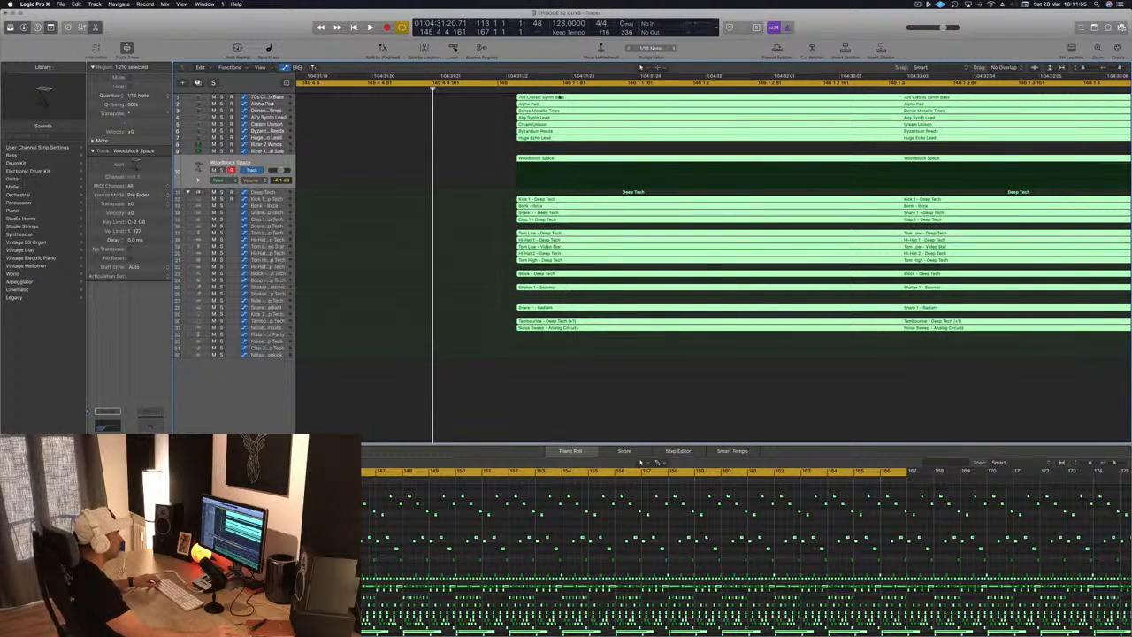
pyautogui.moveTo(559, 97); pyautogui.dragTo(540, 98)
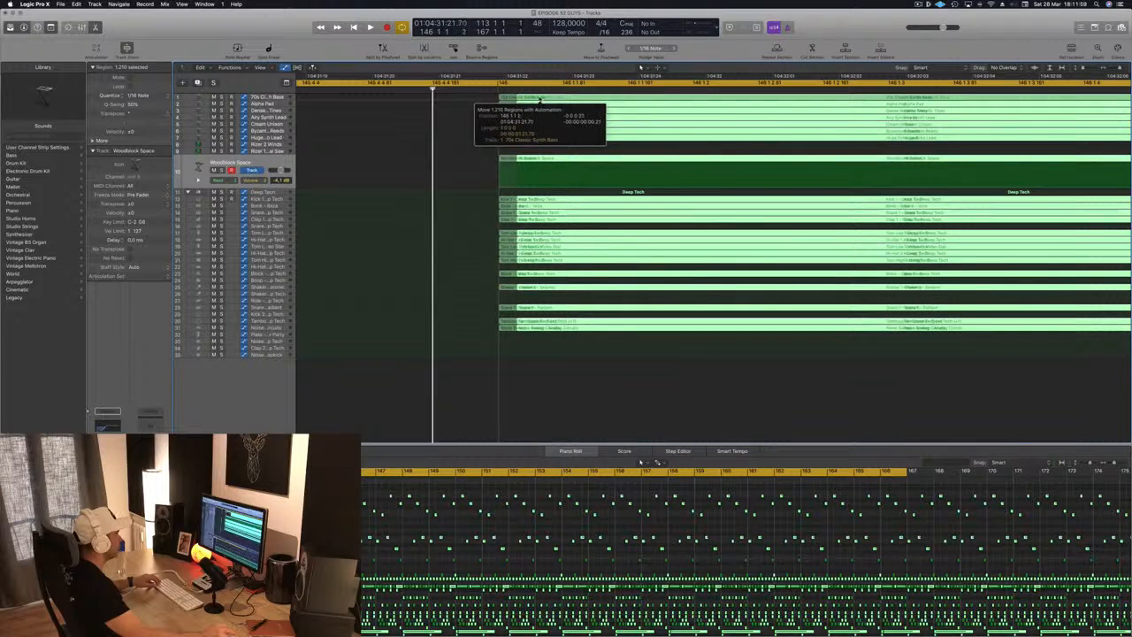
pyautogui.moveTo(540, 98); pyautogui.dragTo(540, 99)
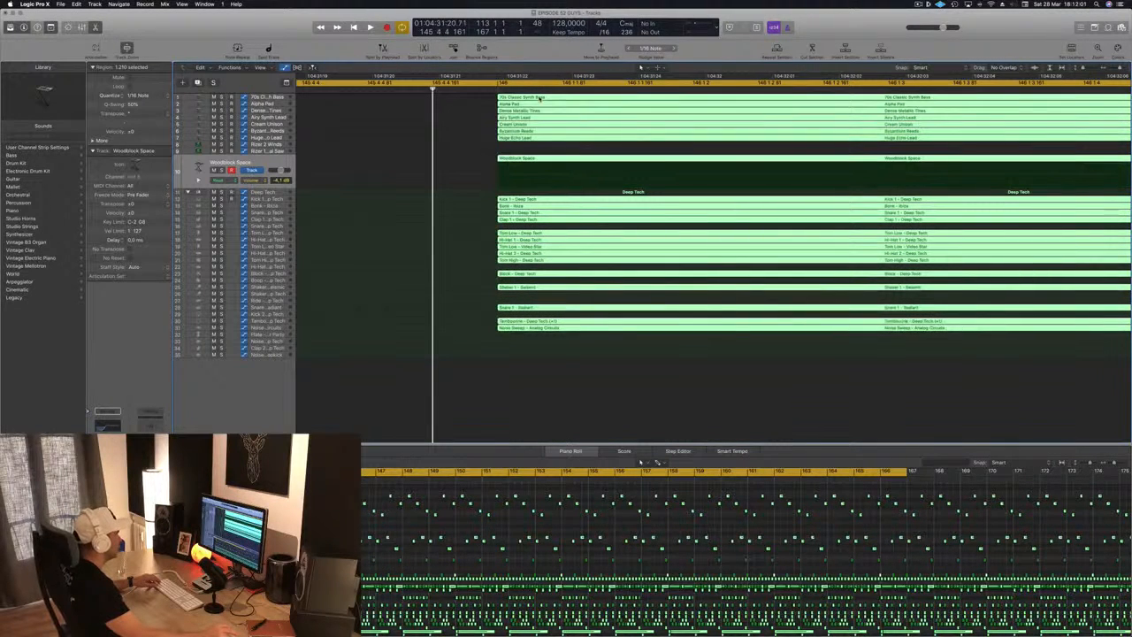
# Step: Play from bar 113 and again from about bar 143 to check the gap before the drop at bar 146
pyautogui.press('super+Left')
pyautogui.press('super+Left')
pyautogui.press('space')
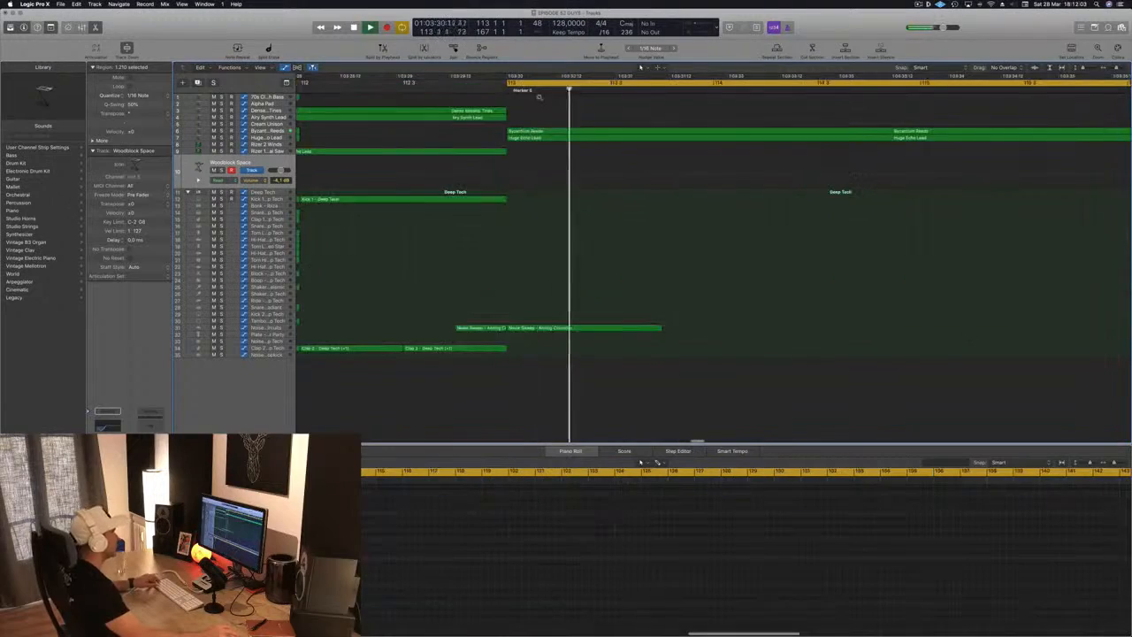
pyautogui.press('super+Left')
pyautogui.press('super+Left')
pyautogui.press('super+Left')
pyautogui.press('super+Left')
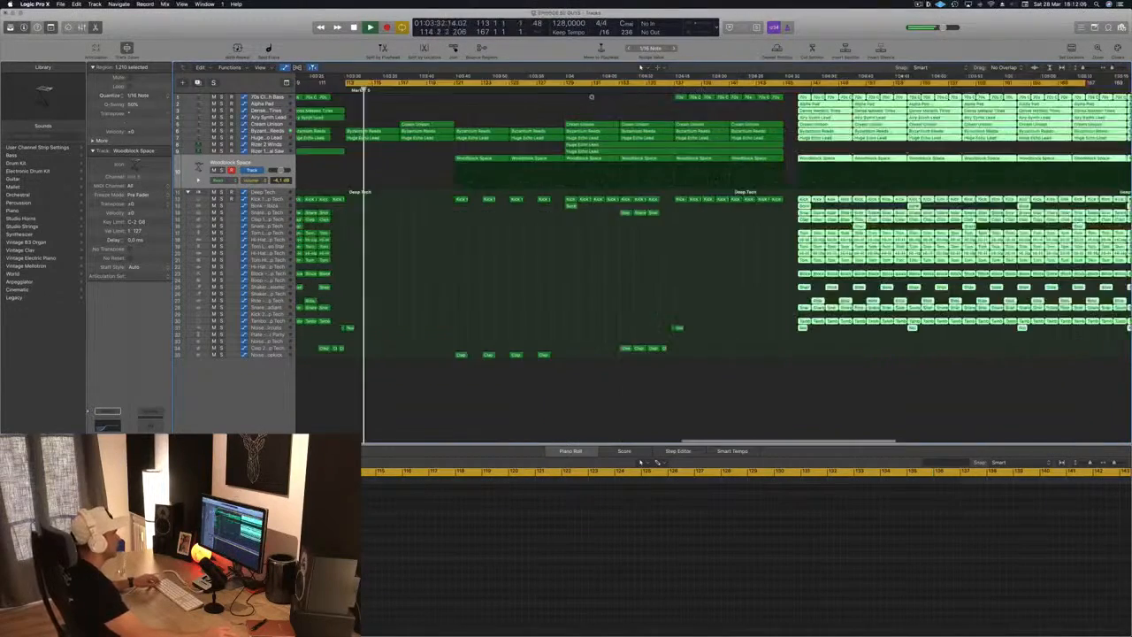
pyautogui.click(759, 90)
pyautogui.press('super+Right')
pyautogui.press('super+Right')
pyautogui.press('super+Right')
pyautogui.press('super+Right')
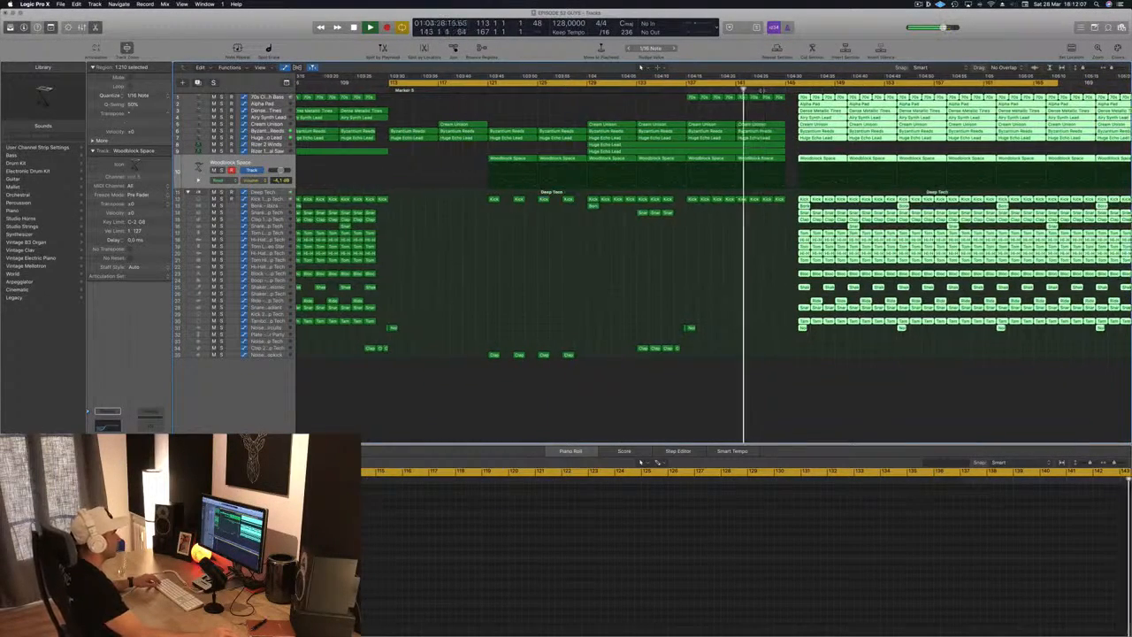
pyautogui.press('super+Left')
pyautogui.press('super+Left')
pyautogui.press('super+Left')
pyautogui.press('super+Left')
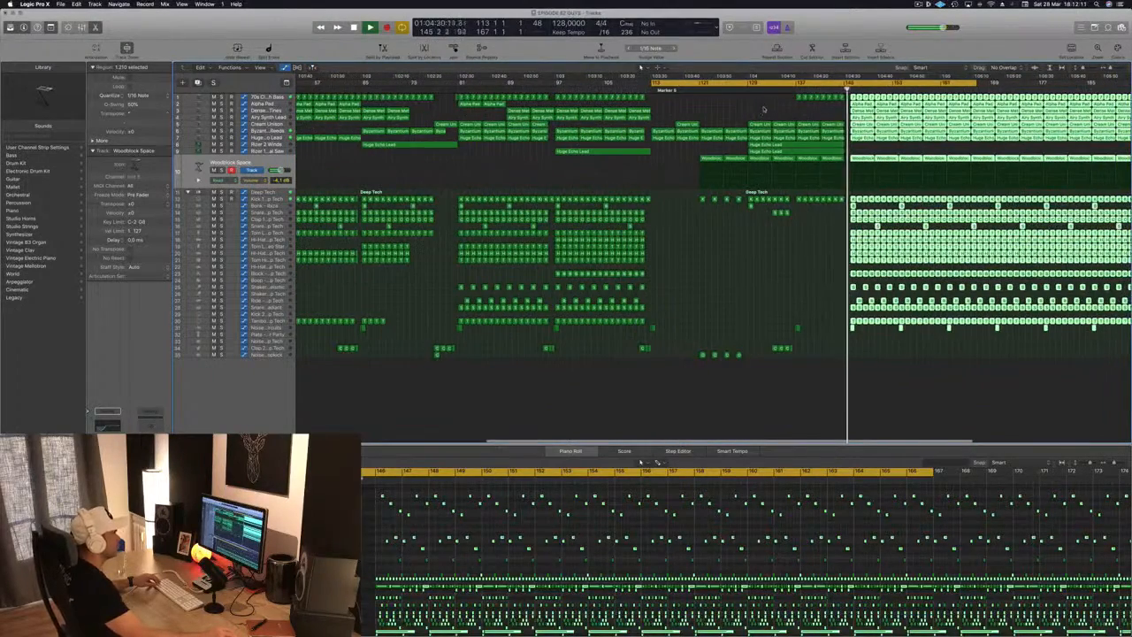
pyautogui.press('super+Left')
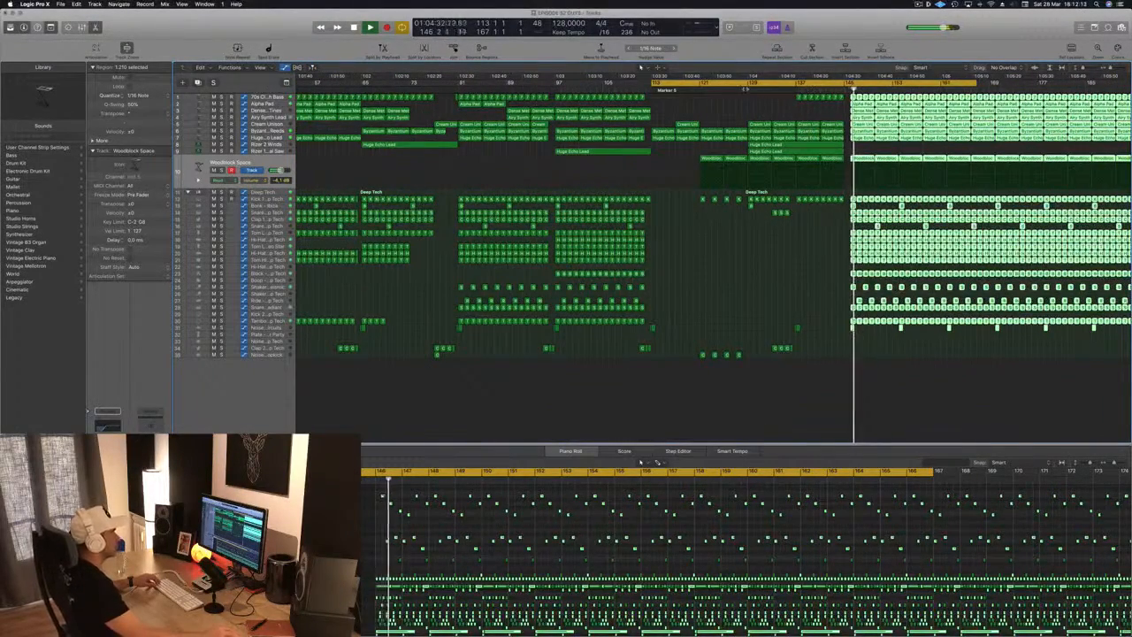
# Step: Play the breakdown from about bar 129 and examine its regions up to the drop at bar 146
pyautogui.click(742, 89)
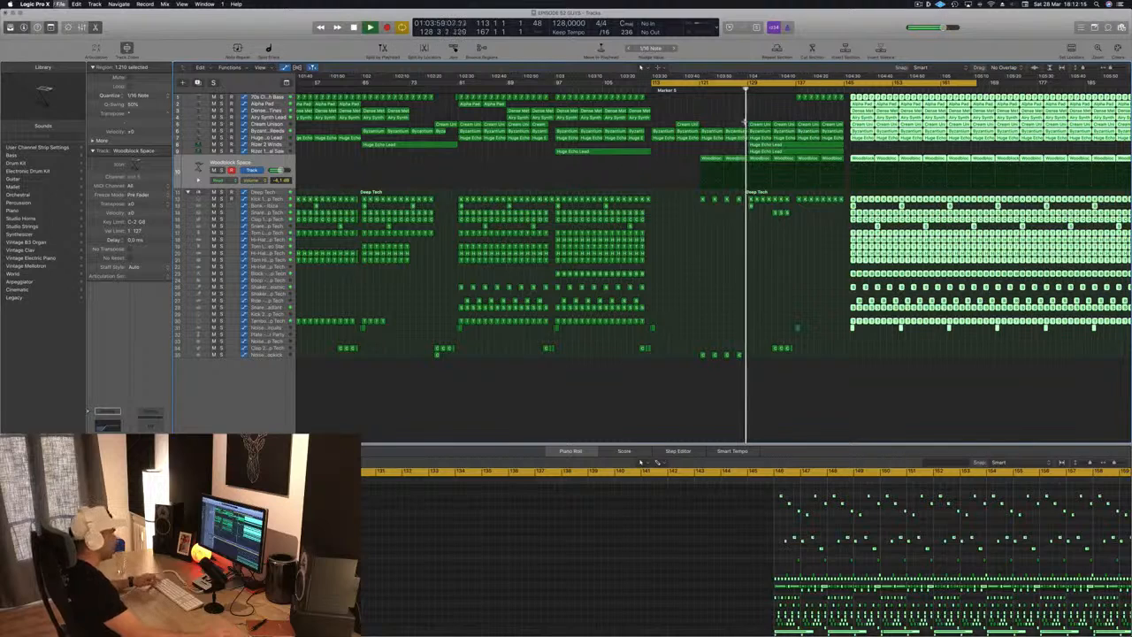
pyautogui.press('super+Right')
pyautogui.press('super+Right')
pyautogui.press('super+Right')
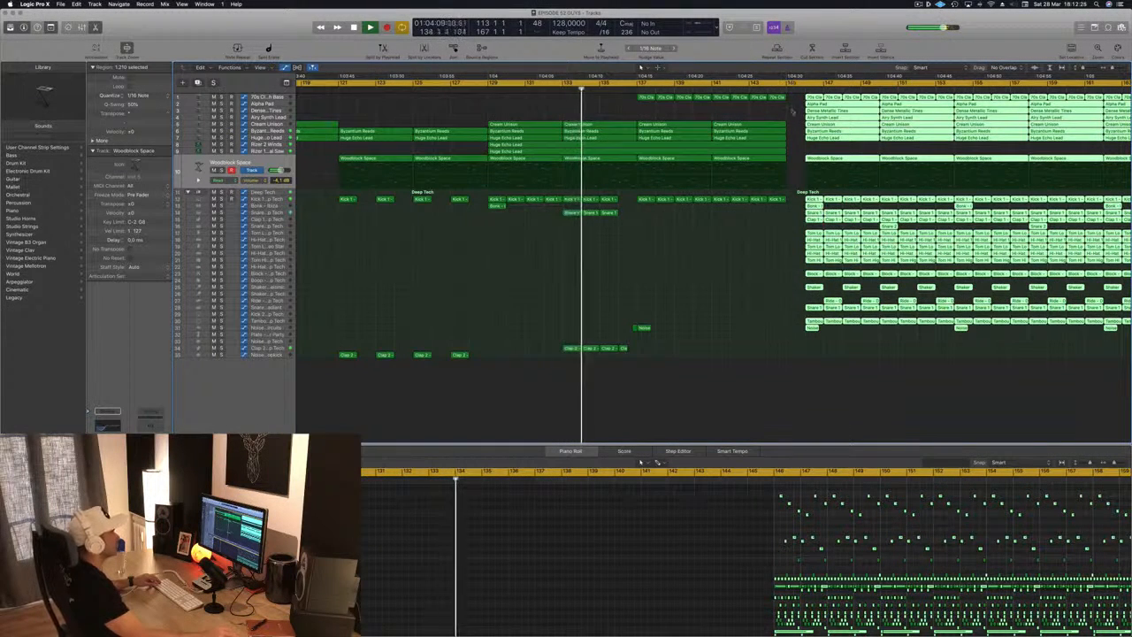
pyautogui.scroll(6, 801, 108)
pyautogui.scroll(-5, 802, 108)
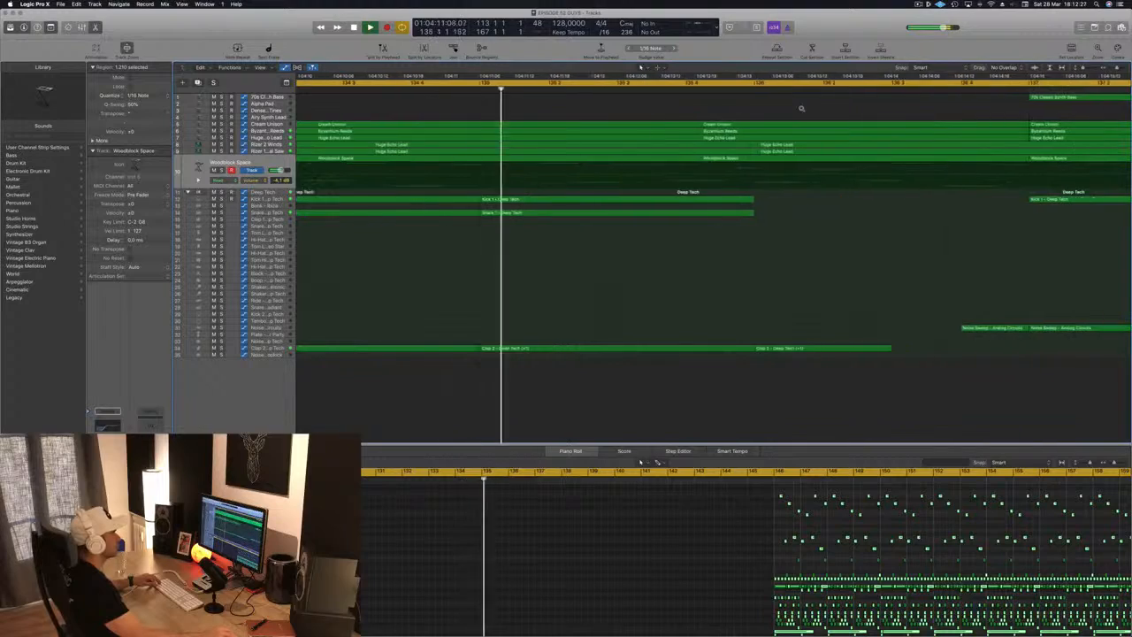
pyautogui.scroll(-4, 801, 108)
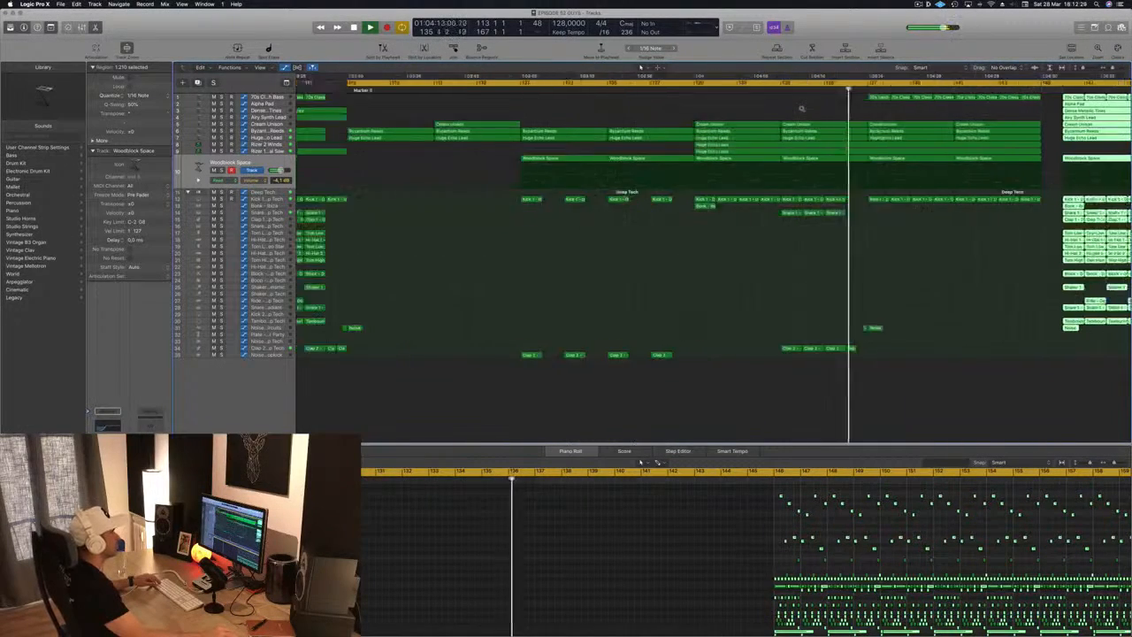
pyautogui.scroll(-5, 866, 225)
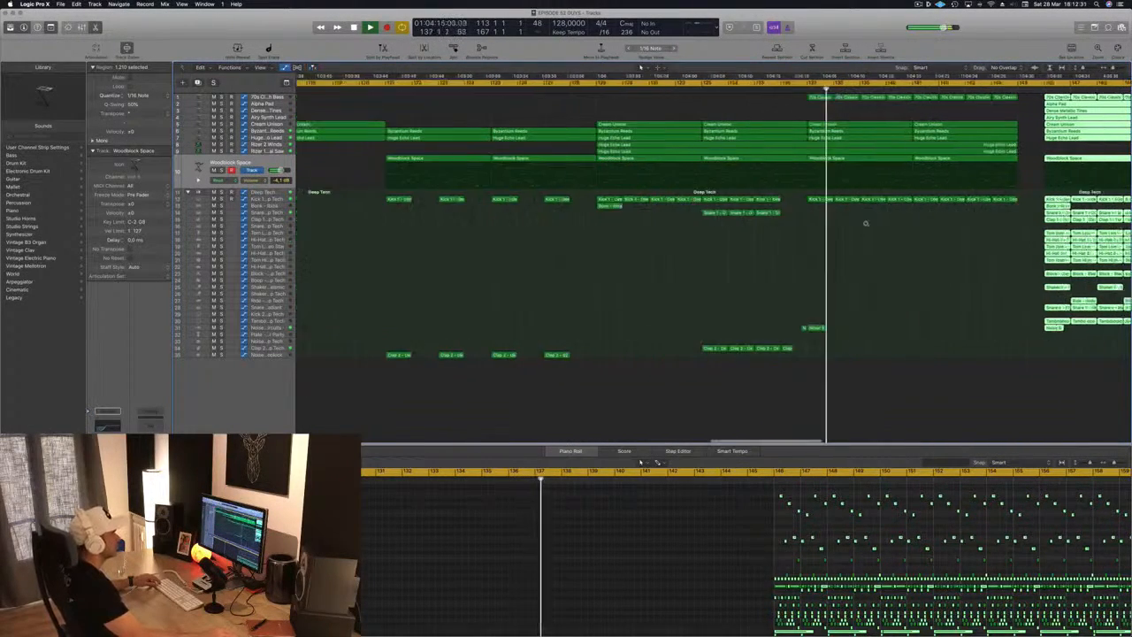
pyautogui.scroll(-3, 866, 226)
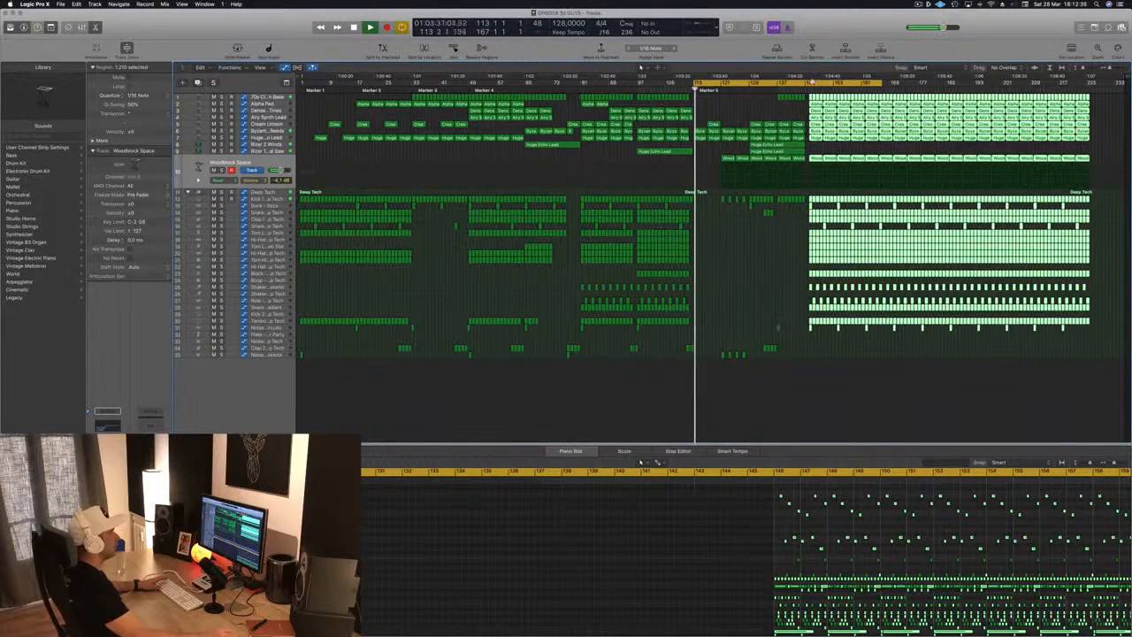
# Step: Move the cycle range so that it starts at bar 146 and play the drop from there
pyautogui.moveTo(812, 83); pyautogui.dragTo(928, 83)
pyautogui.press('space')
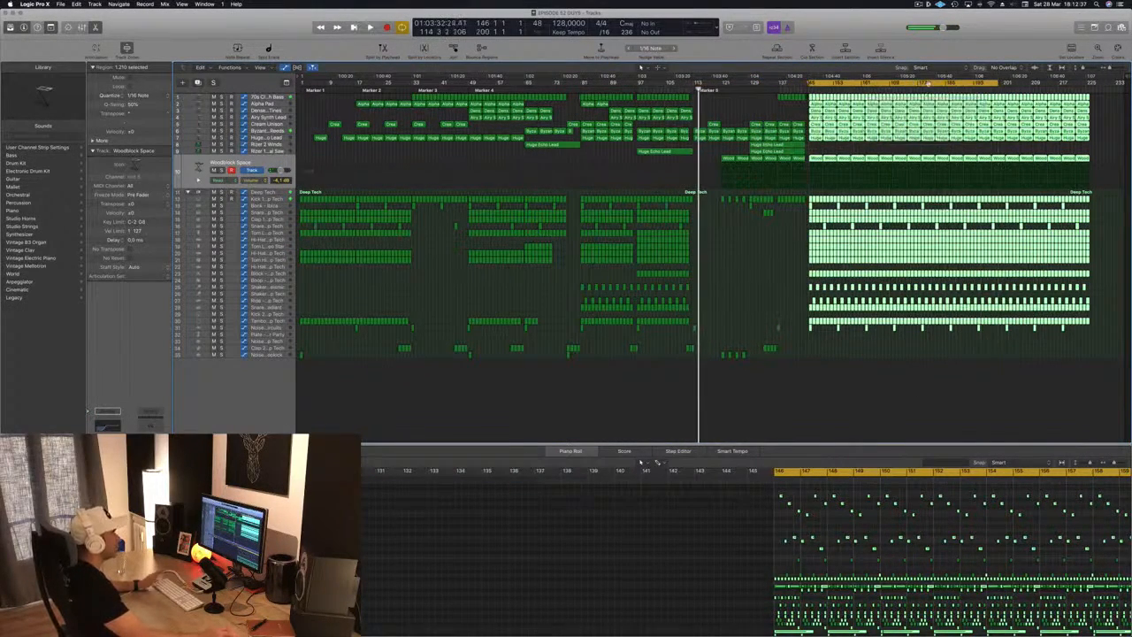
pyautogui.press('space')
pyautogui.scroll(4, 863, 108)
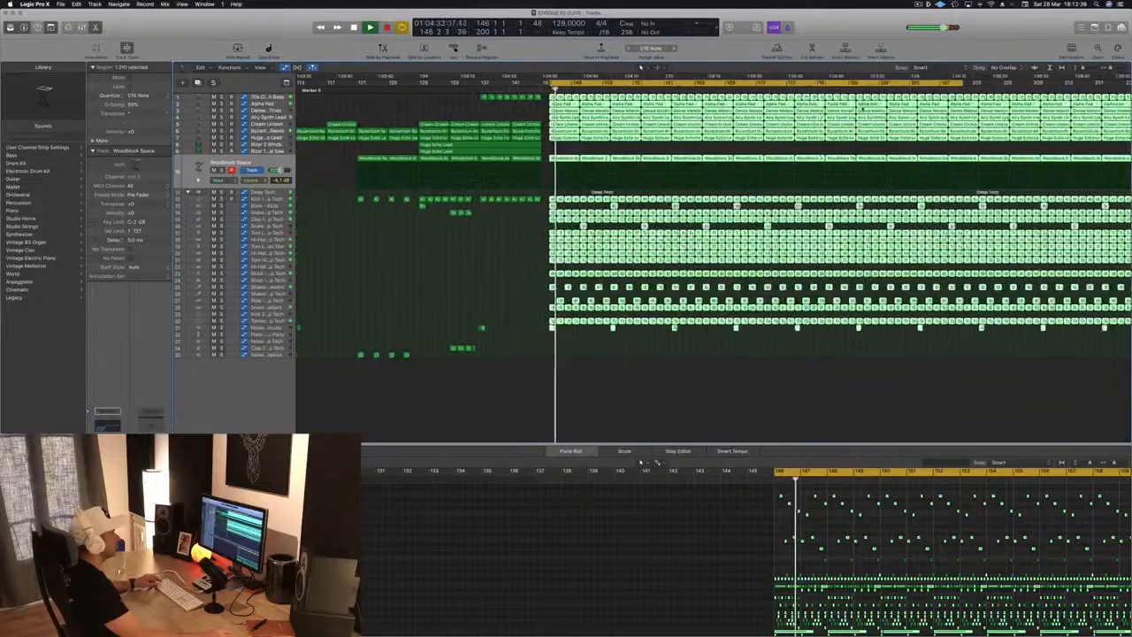
pyautogui.scroll(4, 861, 107)
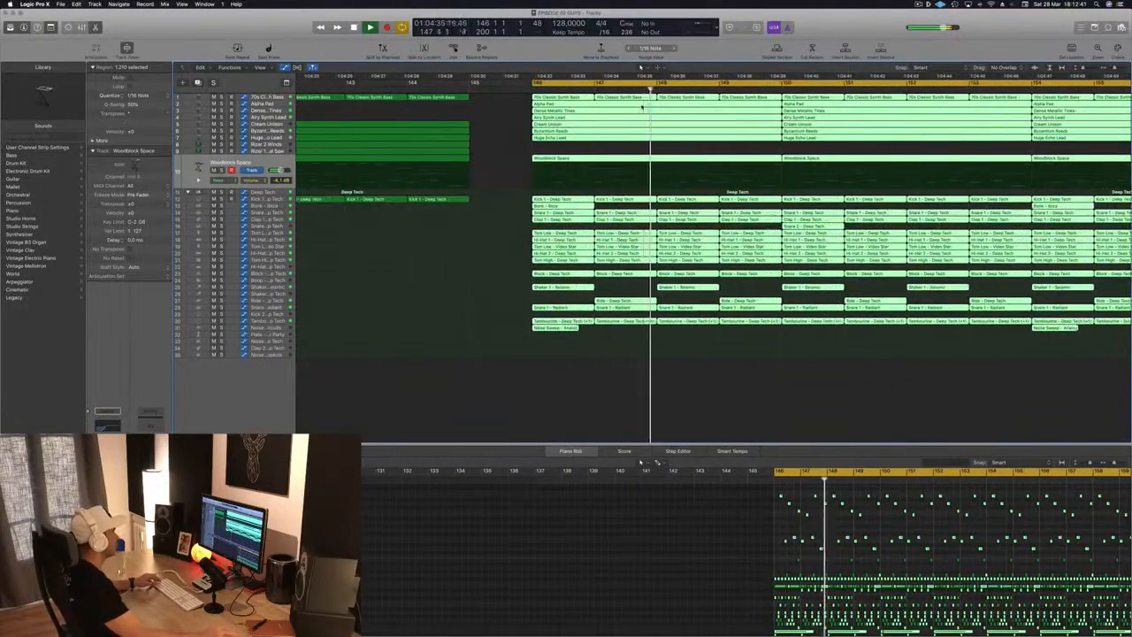
pyautogui.scroll(-4, 642, 107)
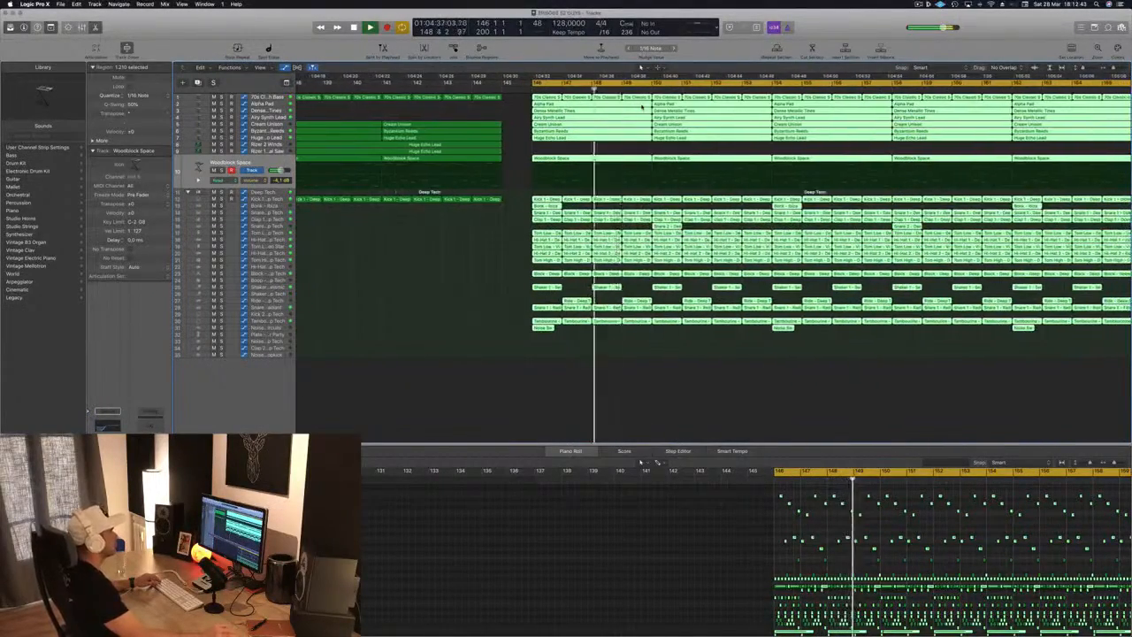
pyautogui.scroll(-4, 642, 108)
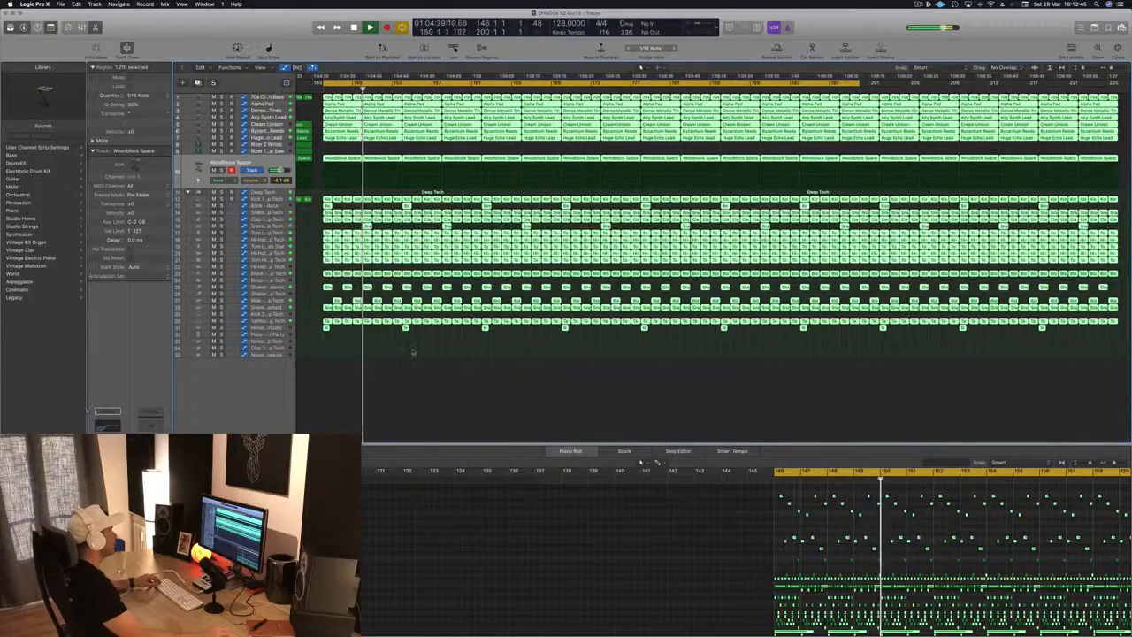
# Step: Deselect the drop regions and delete the Woodblock Space regions from bar 162 to the end
pyautogui.click(399, 362)
pyautogui.scroll(-3, 492, 174)
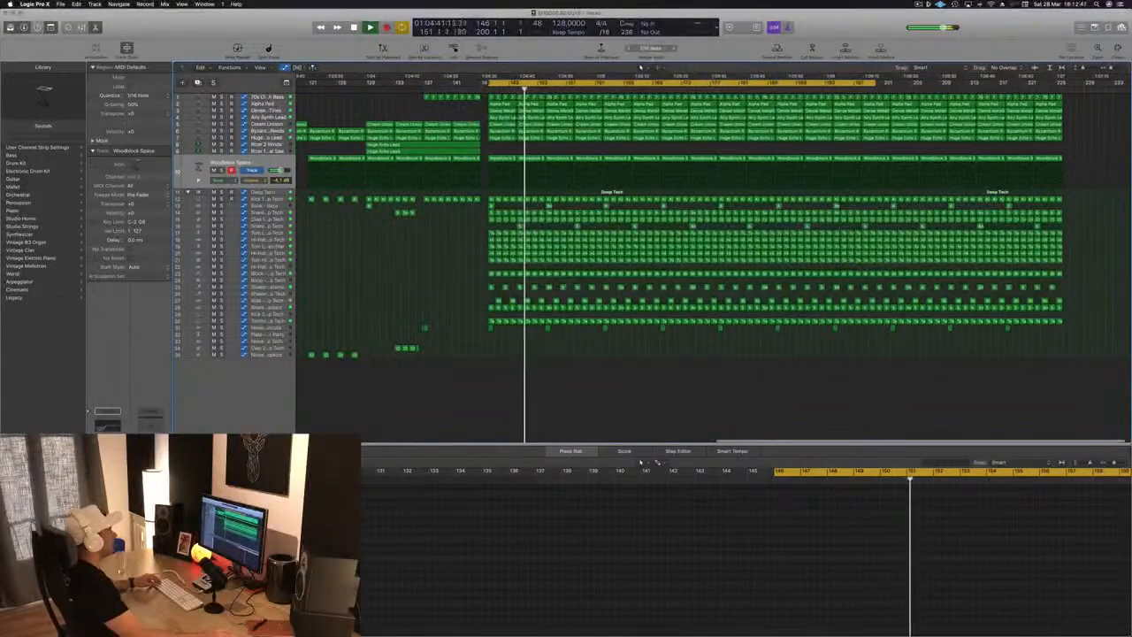
pyautogui.moveTo(1092, 155); pyautogui.dragTo(619, 166)
pyautogui.press('Delete')
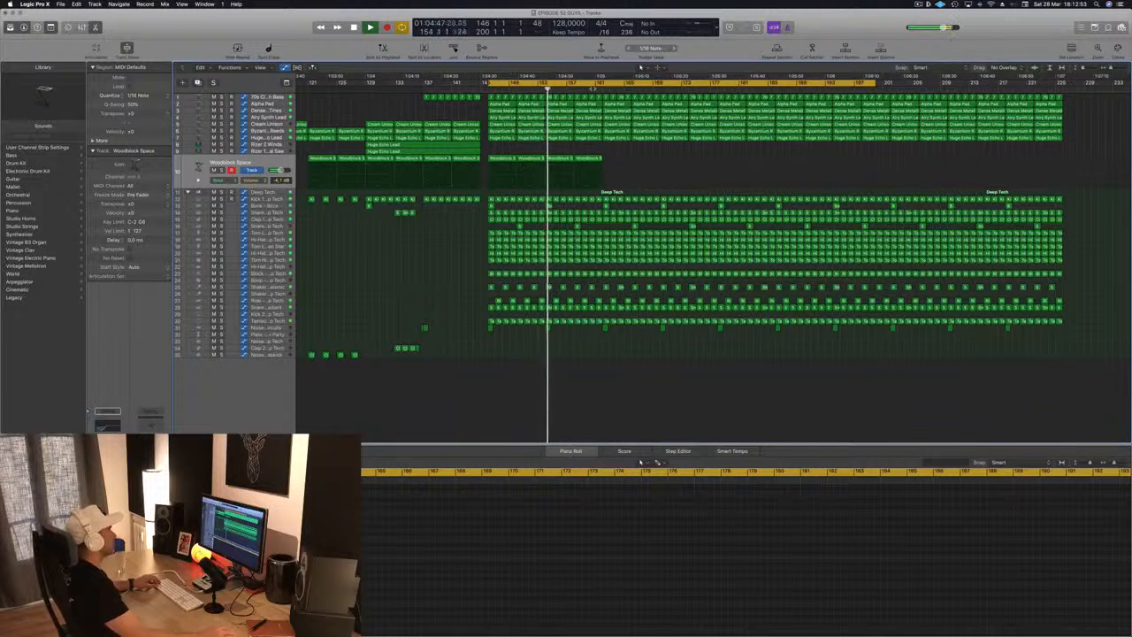
# Step: Play from about bar 161 and again from bar 146 to check the drop with the shortened Woodblock Space part
pyautogui.click(593, 88)
pyautogui.press('super+Right')
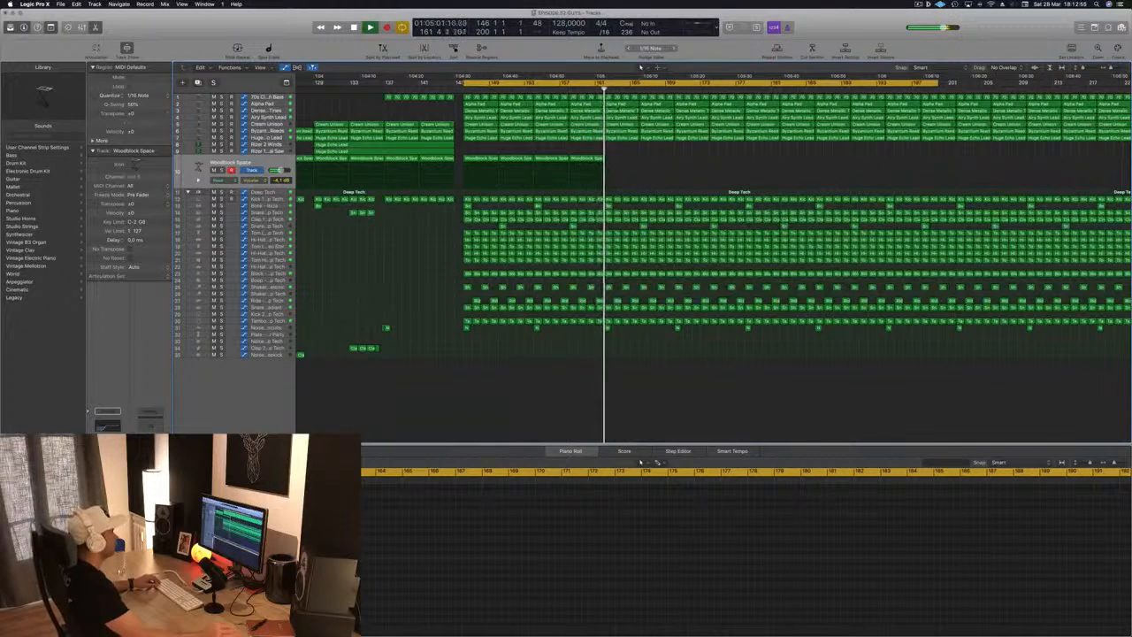
pyautogui.press('Return')
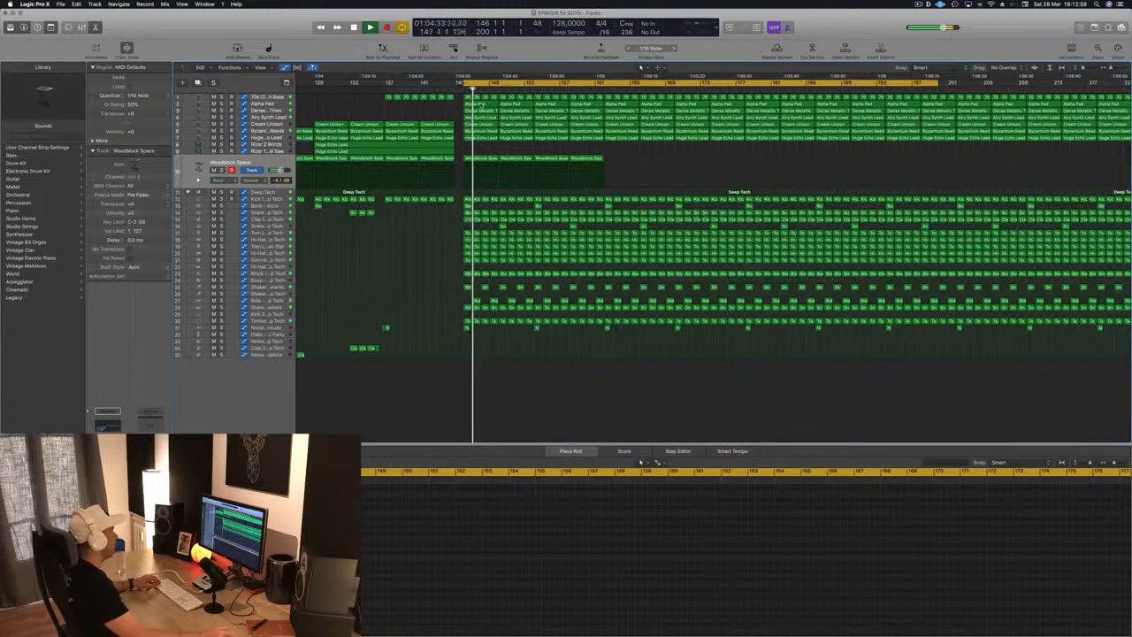
pyautogui.press('super+Left')
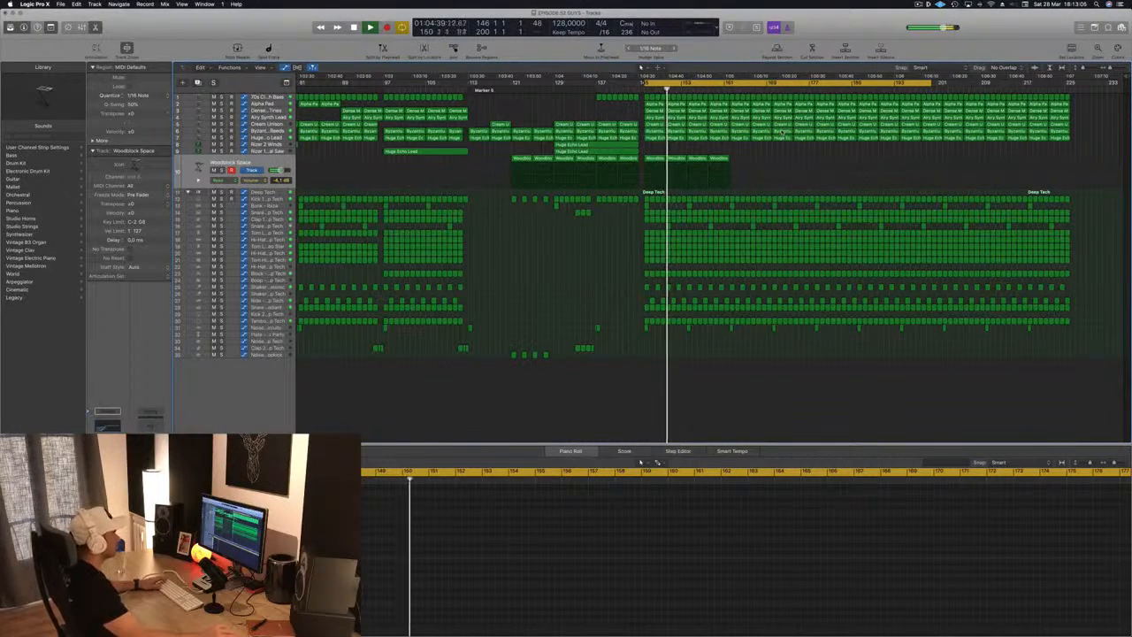
pyautogui.scroll(-1, 584, 242)
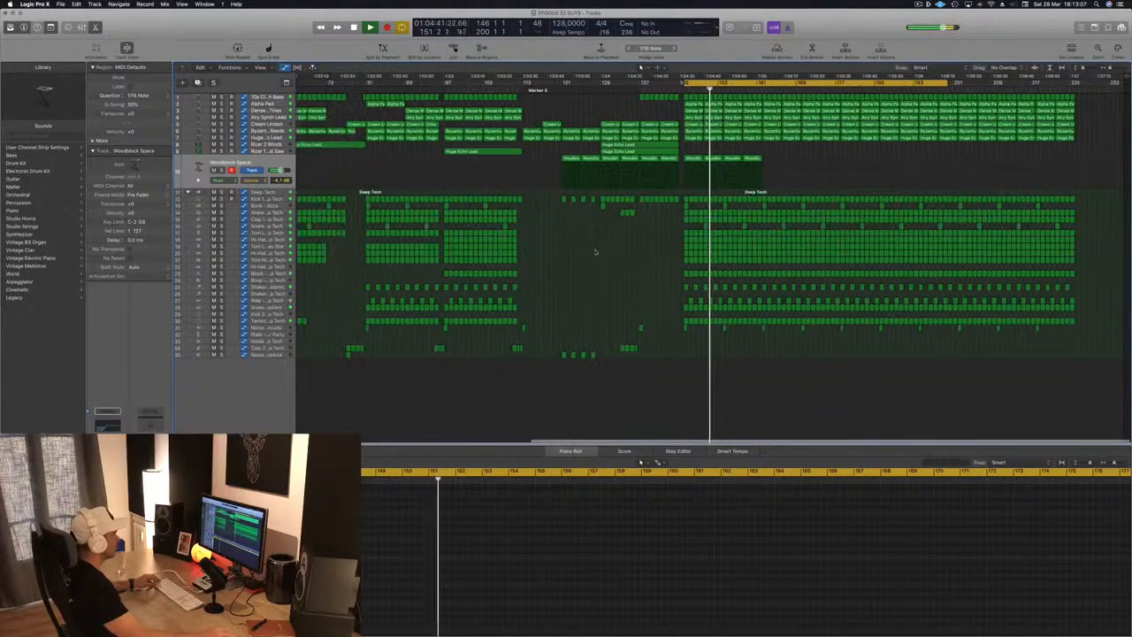
pyautogui.scroll(4, 598, 250)
pyautogui.scroll(-3, 770, 169)
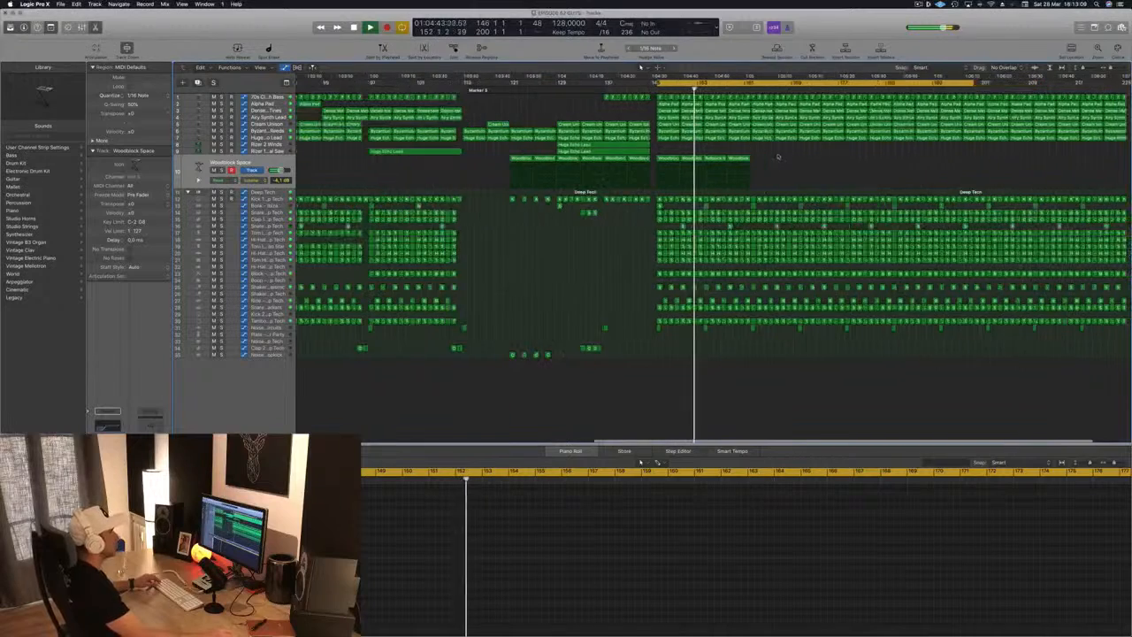
pyautogui.scroll(-4, 770, 169)
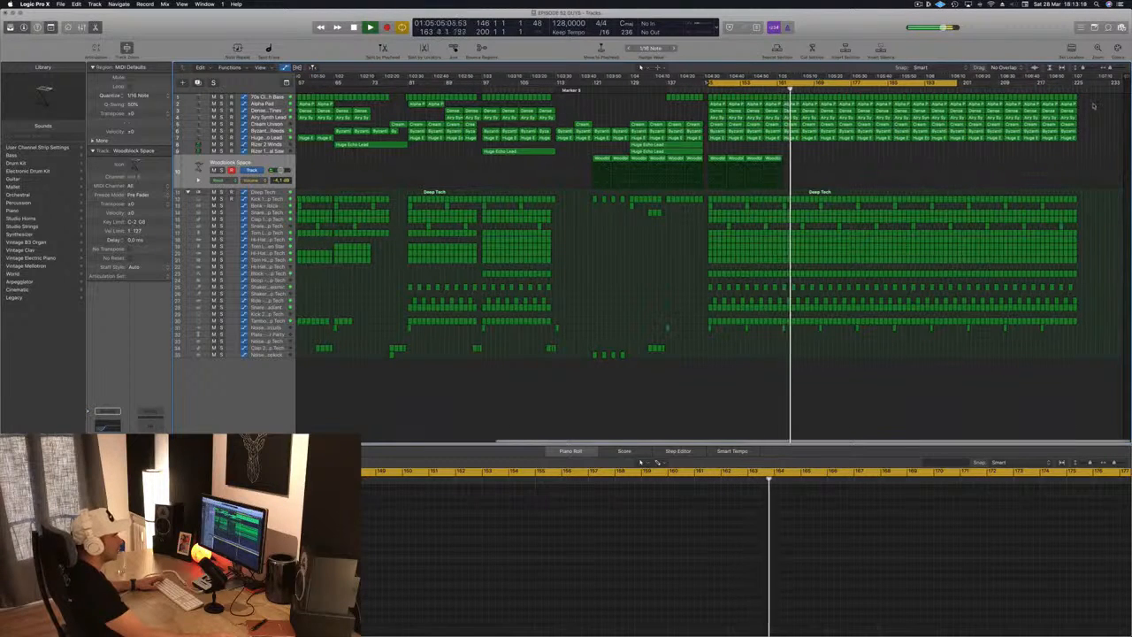
# Step: Delete all regions from bar 210 to the end of the drop on every track, including the 70s Classic Synth Bass
pyautogui.moveTo(1094, 102); pyautogui.dragTo(1008, 334)
pyautogui.press('Delete')
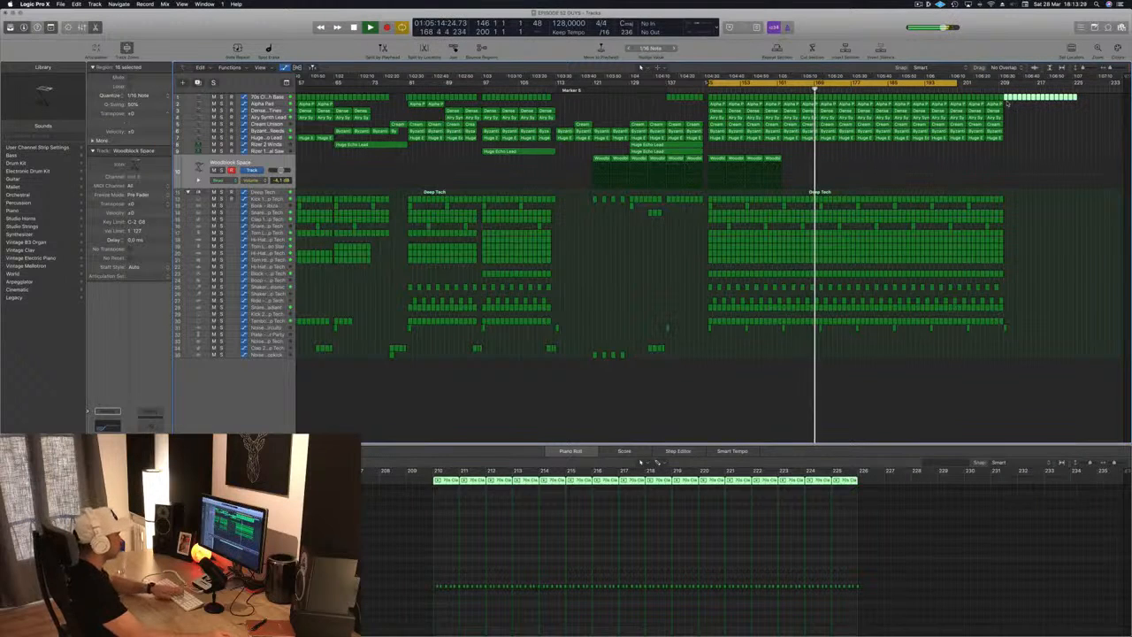
pyautogui.press('Delete')
# Step: Examine the whole arrangement from Marker 1 to the end of the drop, comparing the earlier sections with it
pyautogui.hscroll(-8, 702, 146)
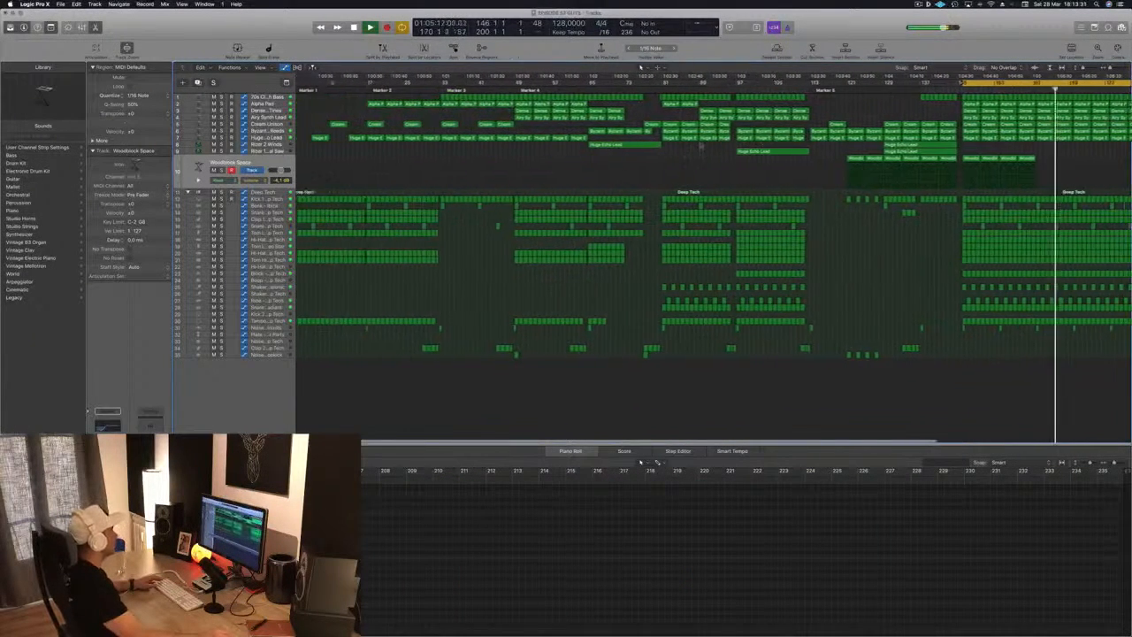
pyautogui.hscroll(-2, 702, 146)
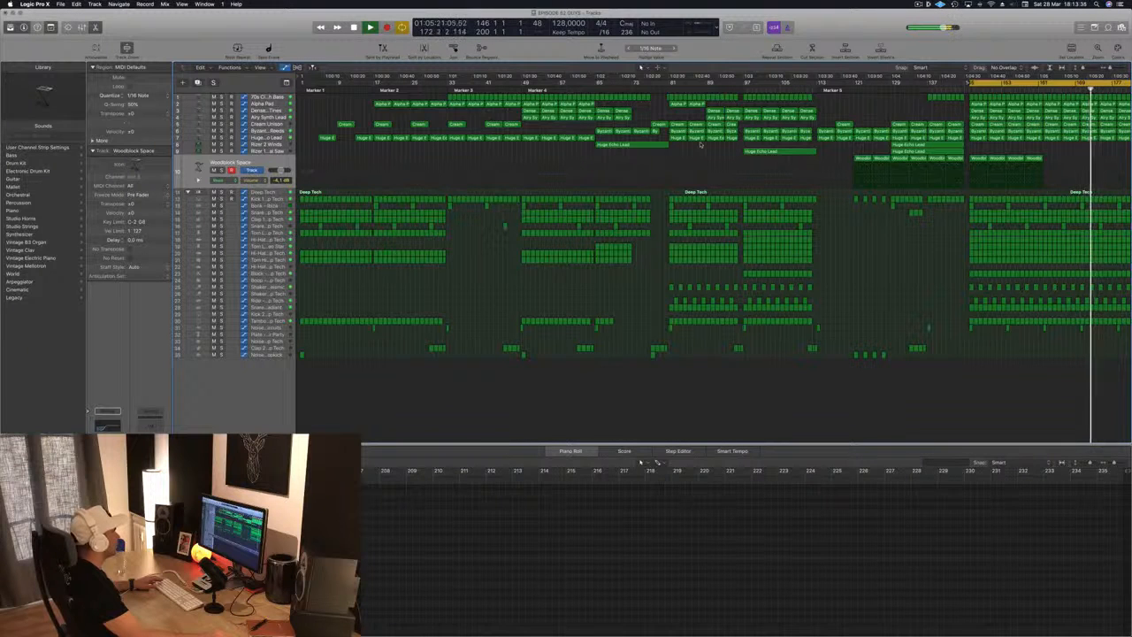
pyautogui.hscroll(5, 701, 146)
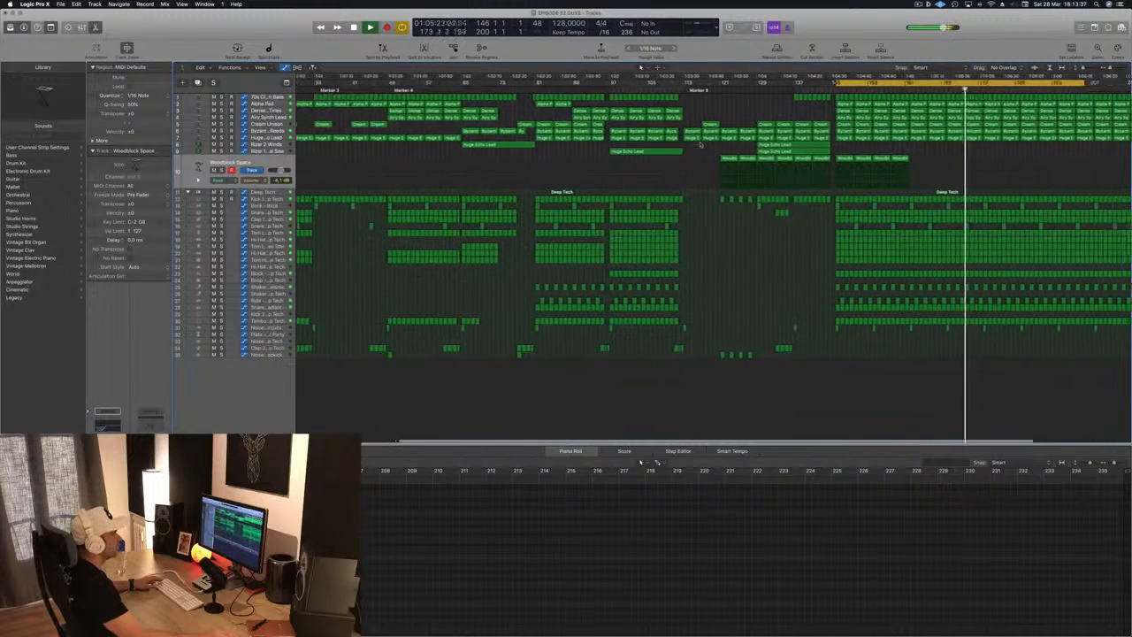
pyautogui.hscroll(1, 701, 145)
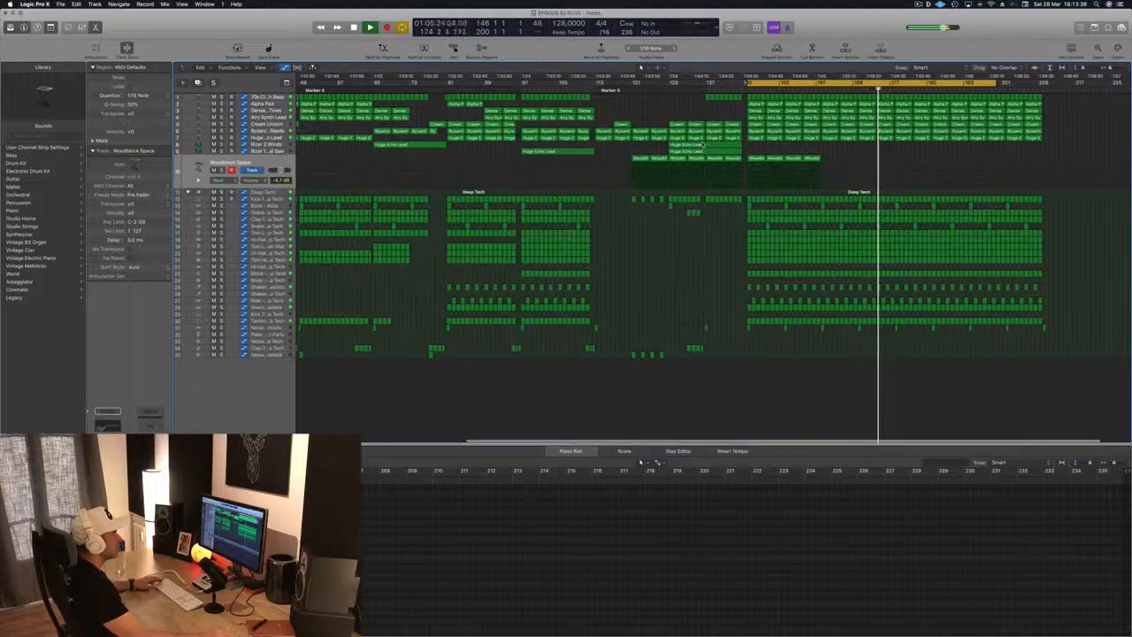
pyautogui.hscroll(-4, 705, 145)
pyautogui.hscroll(-1, 705, 131)
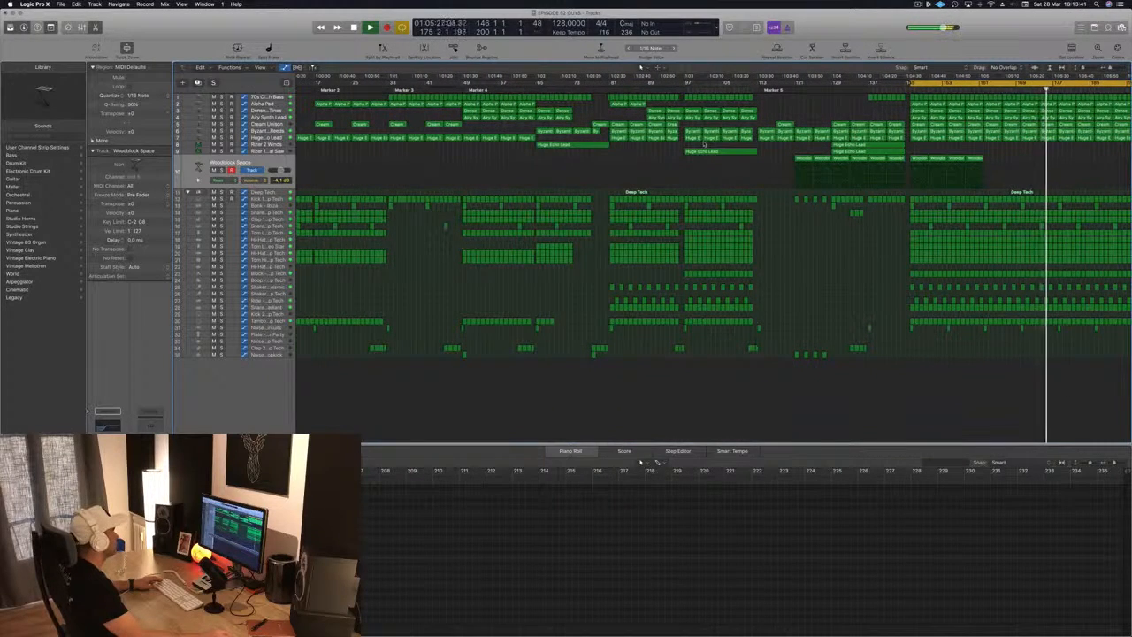
pyautogui.hscroll(5, 705, 121)
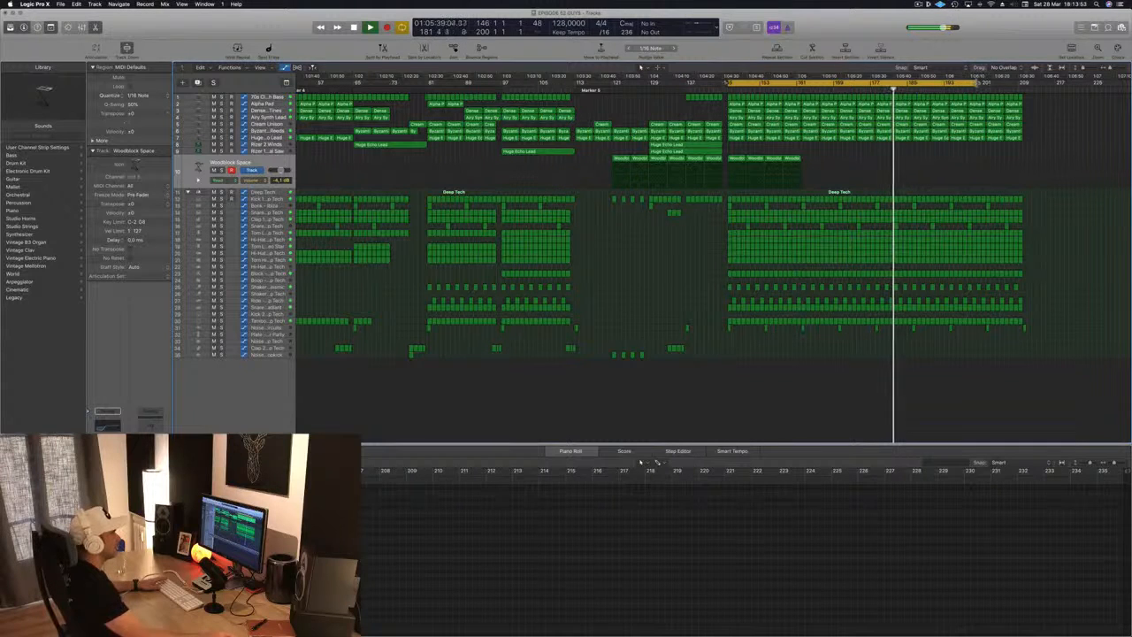
# Step: Shorten the cycle range to 16 bars, place it over bars 178–194, and play from bar 178
pyautogui.moveTo(977, 82); pyautogui.dragTo(846, 85)
pyautogui.press('space')
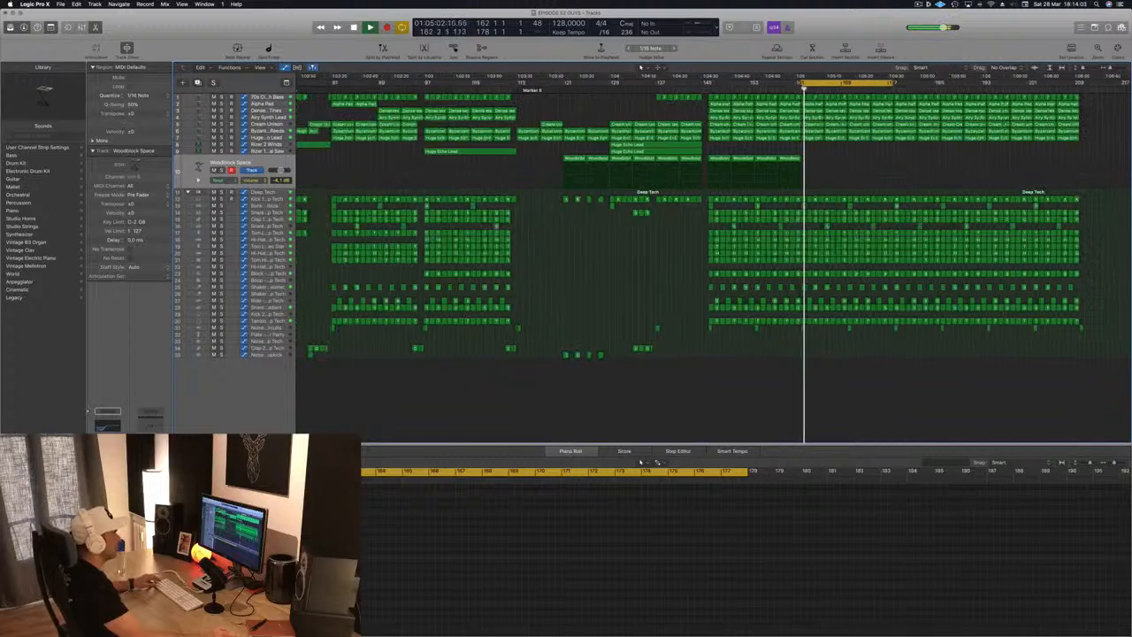
pyautogui.press('super+Right')
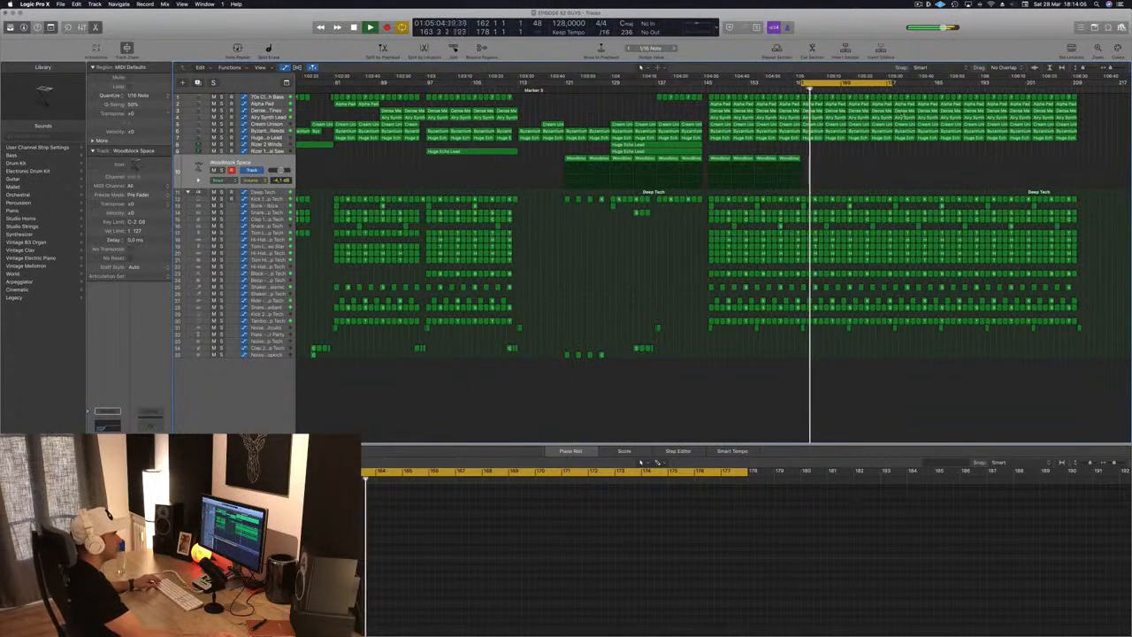
pyautogui.moveTo(845, 83); pyautogui.dragTo(938, 84)
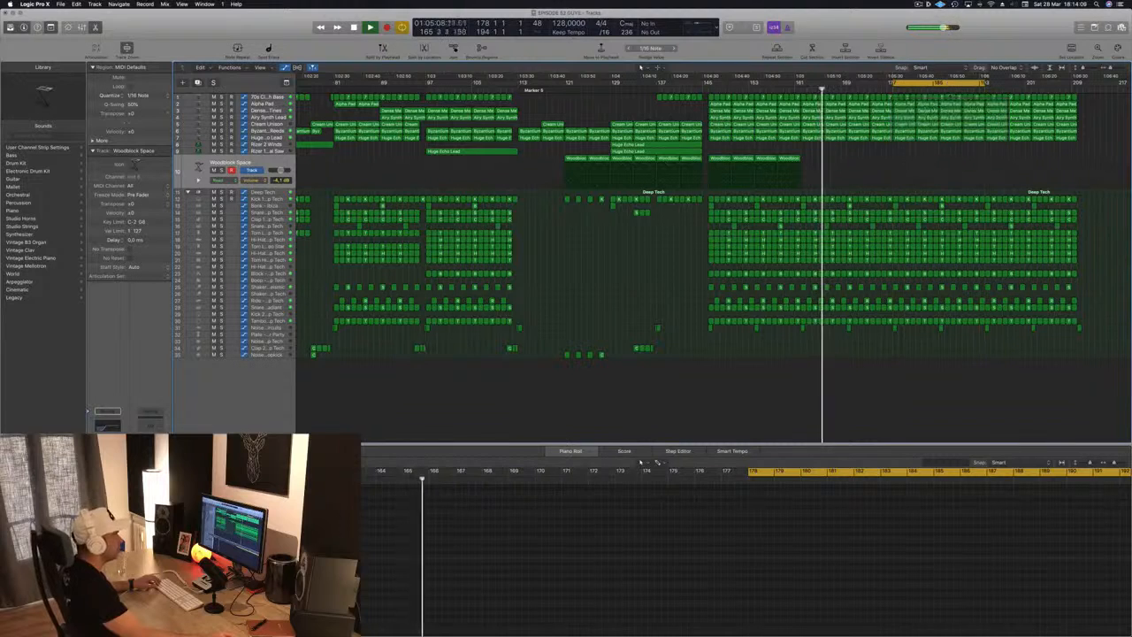
pyautogui.press('space')
pyautogui.press('space')
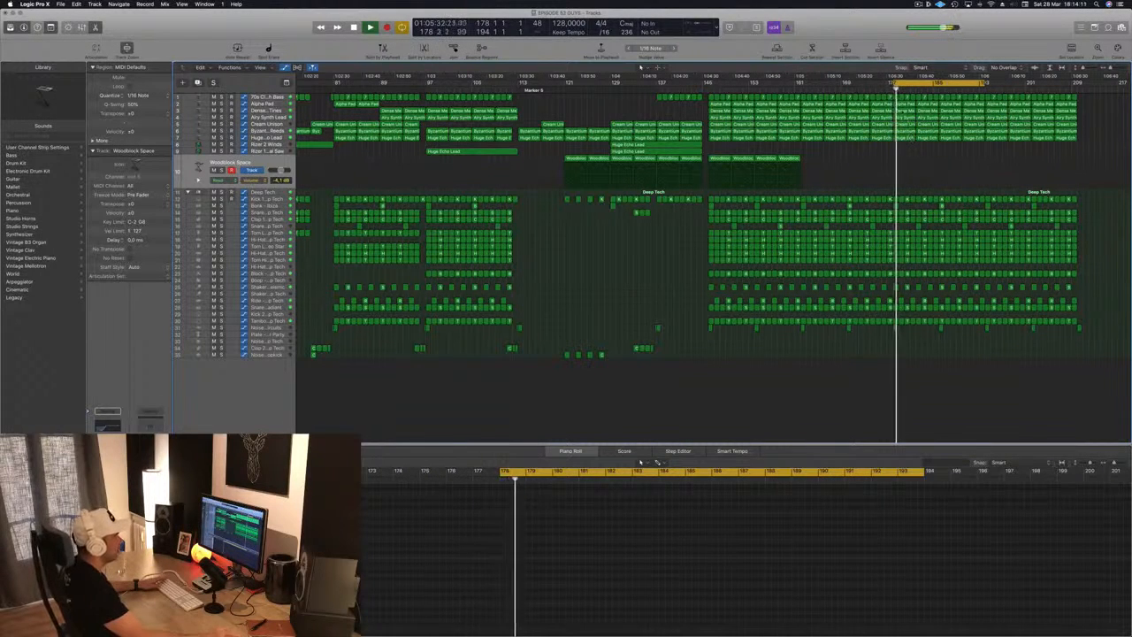
# Step: Delete the three Byzantium Reeds and three Huge Echo Lead regions between bars 178 and 190
pyautogui.click(925, 139)
pyautogui.click(950, 139)
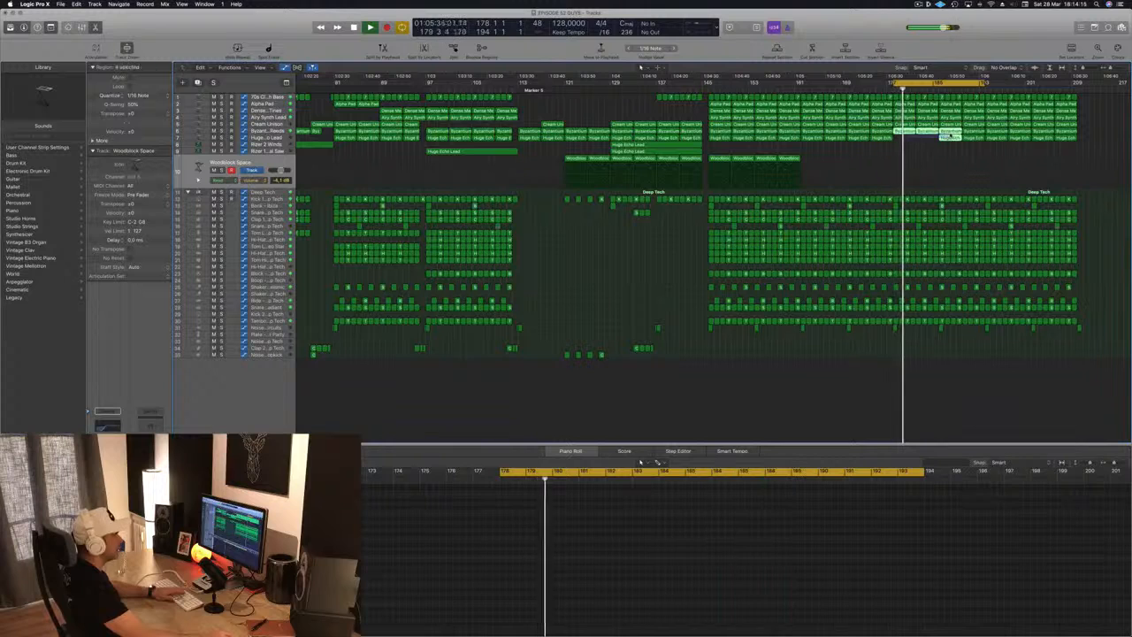
pyautogui.click(924, 138)
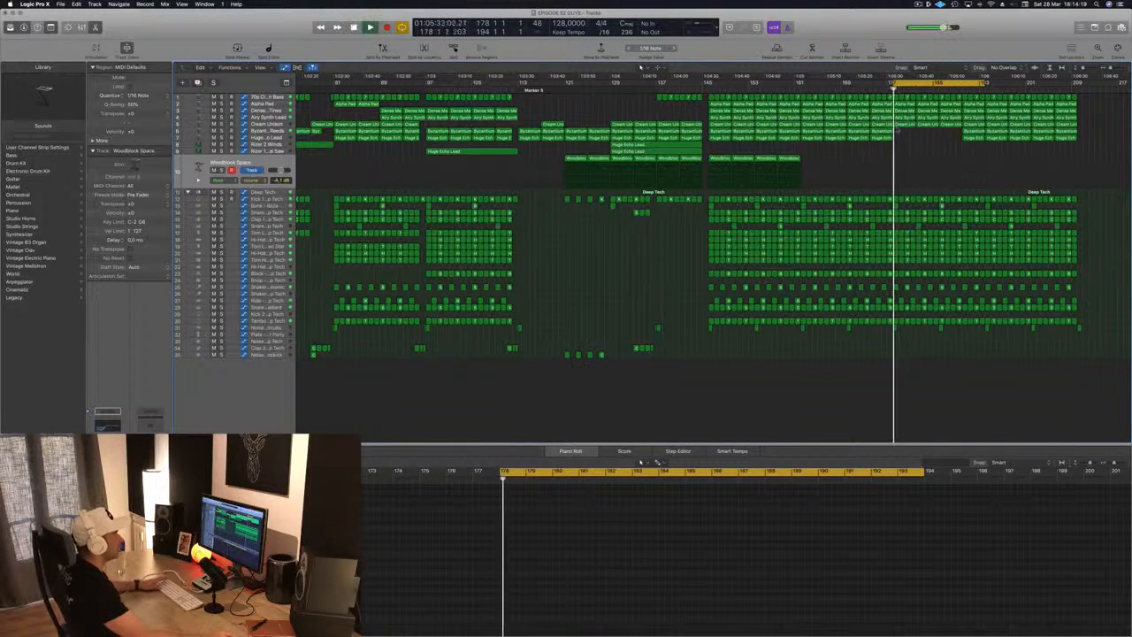
# Step: Select the Cream Unison track with five of its regions from bar 178 onward and solo them
pyautogui.click(906, 126)
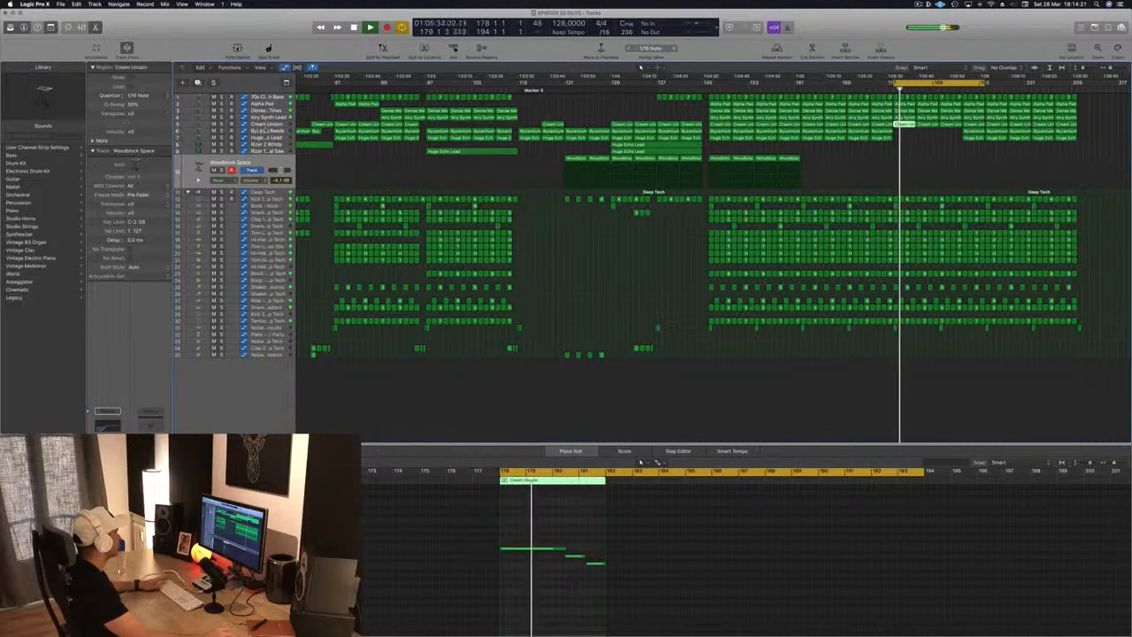
pyautogui.click(264, 123)
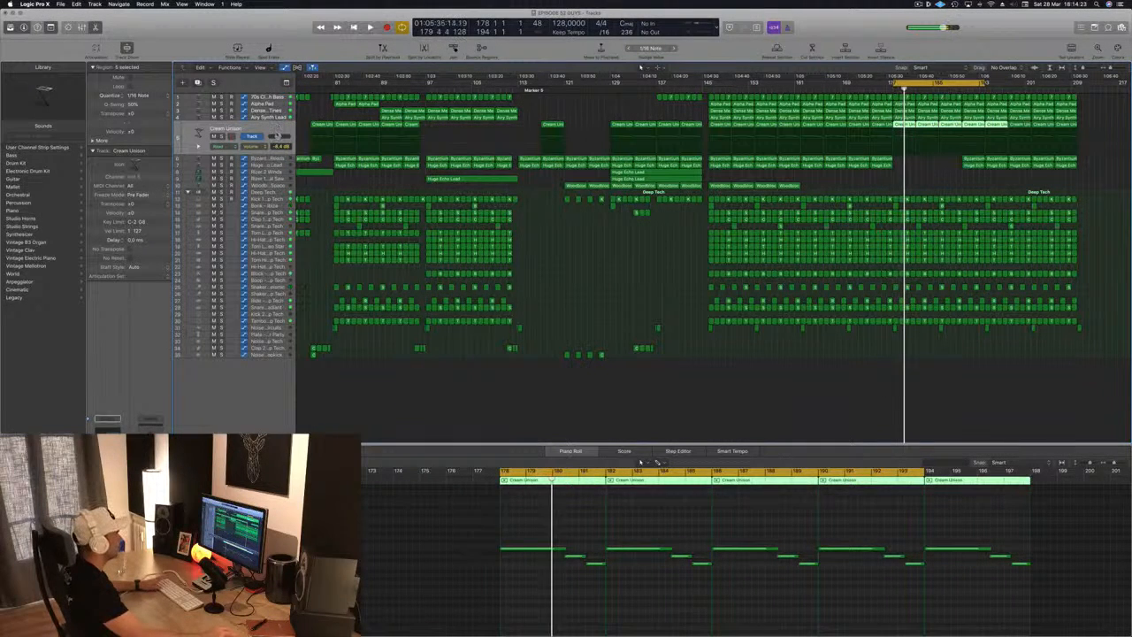
pyautogui.hotkey('ctrl', 's')
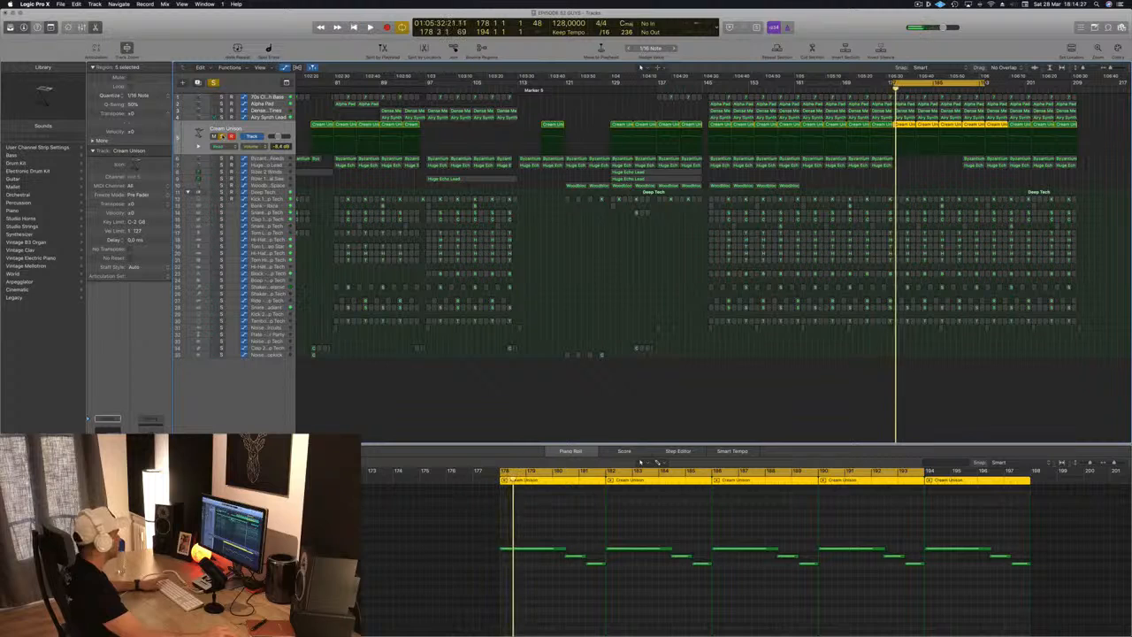
# Step: Turn off the Cream Unison solo and compare playback from bar 178 with the section around bar 129
pyautogui.hotkey('ctrl', 's')
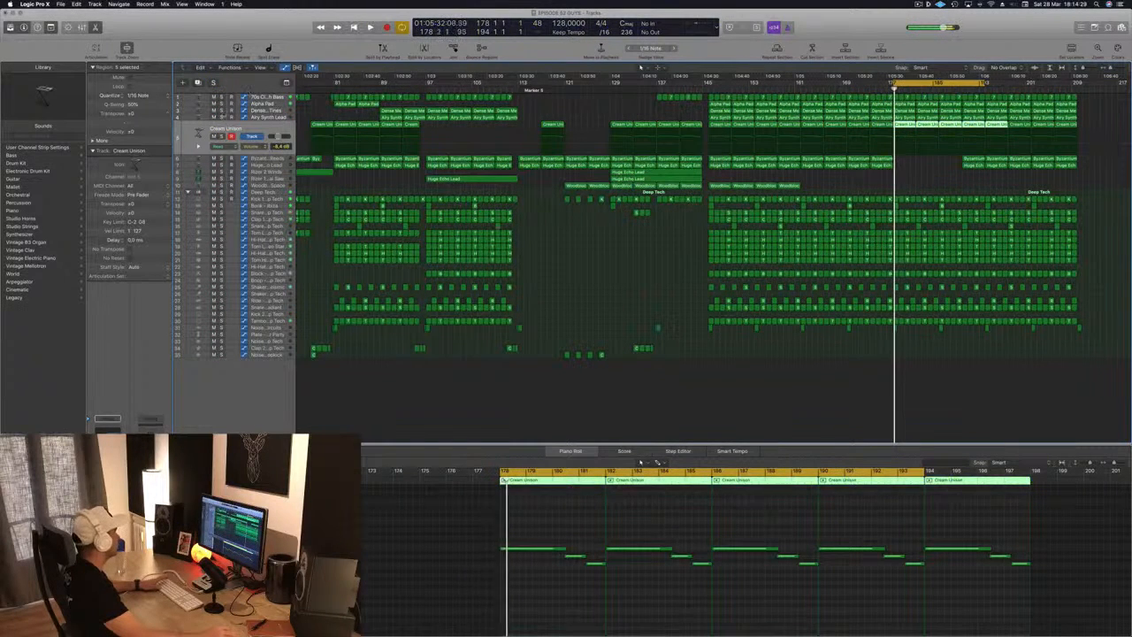
pyautogui.click(255, 146)
pyautogui.click(254, 115)
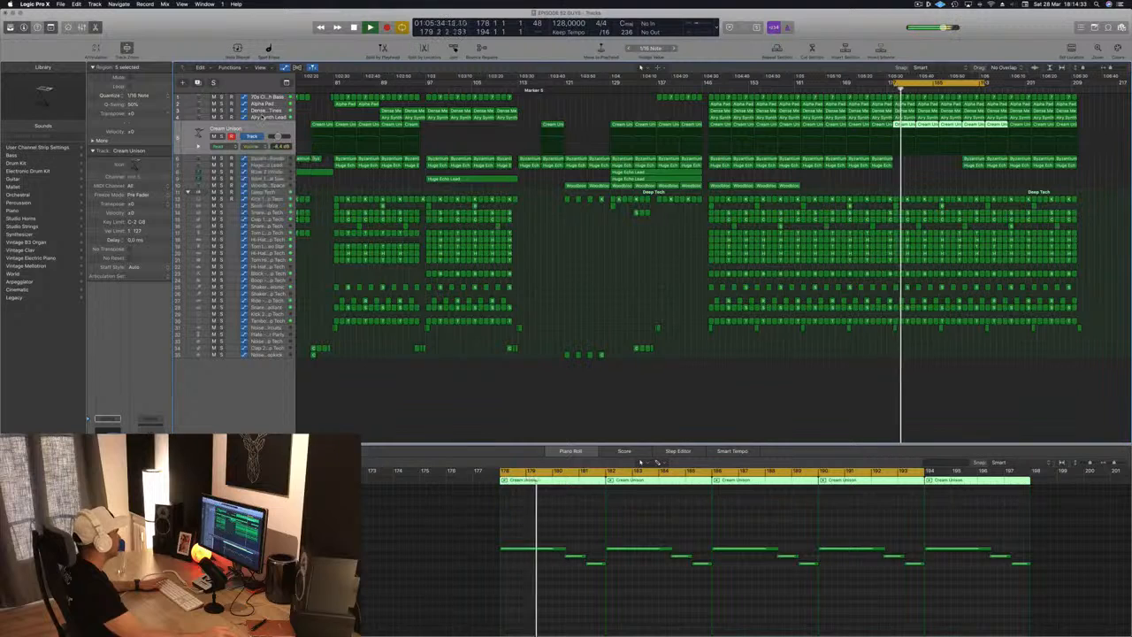
pyautogui.press('space')
pyautogui.press('space')
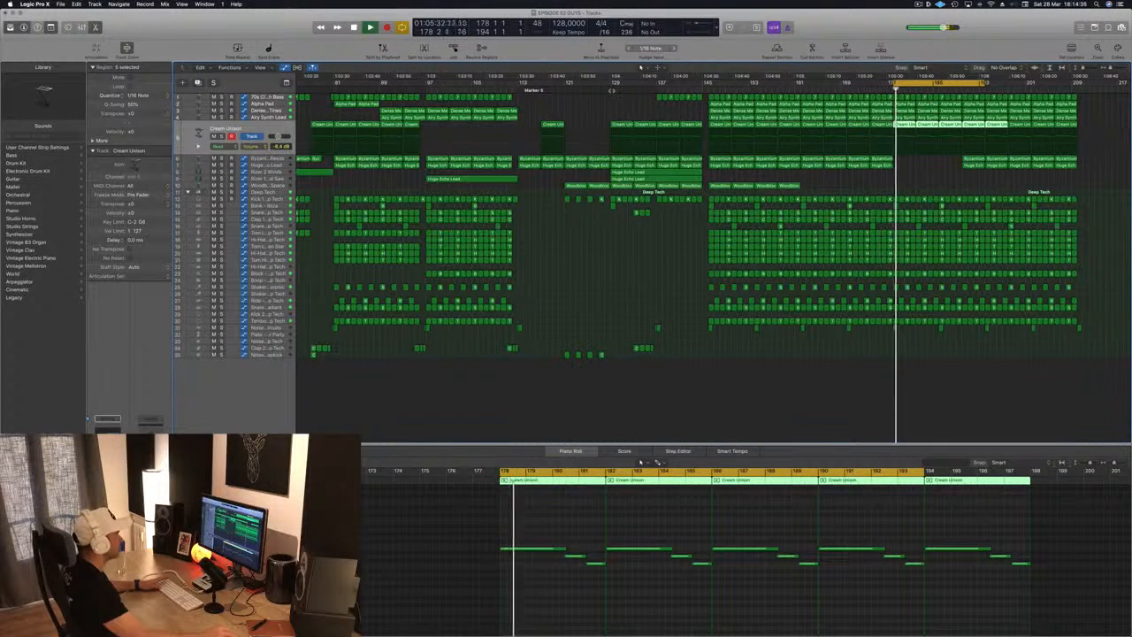
pyautogui.click(611, 91)
pyautogui.click(608, 90)
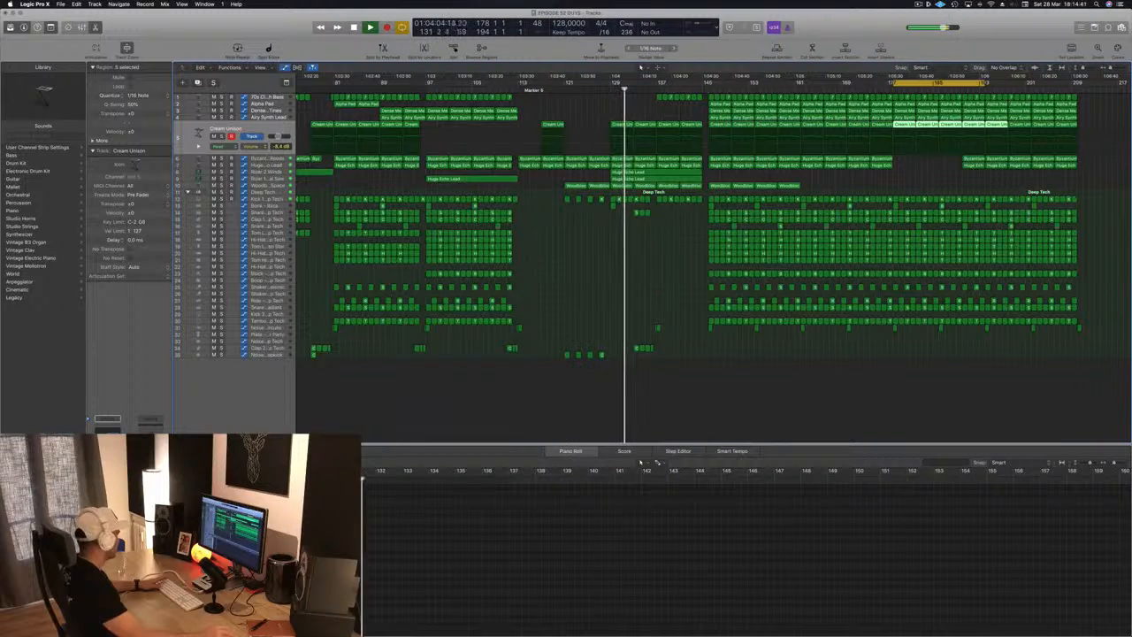
# Step: Inspect the Cream Unison track's Alchemy synth during playback from bar 178, and close its window
pyautogui.press('v')
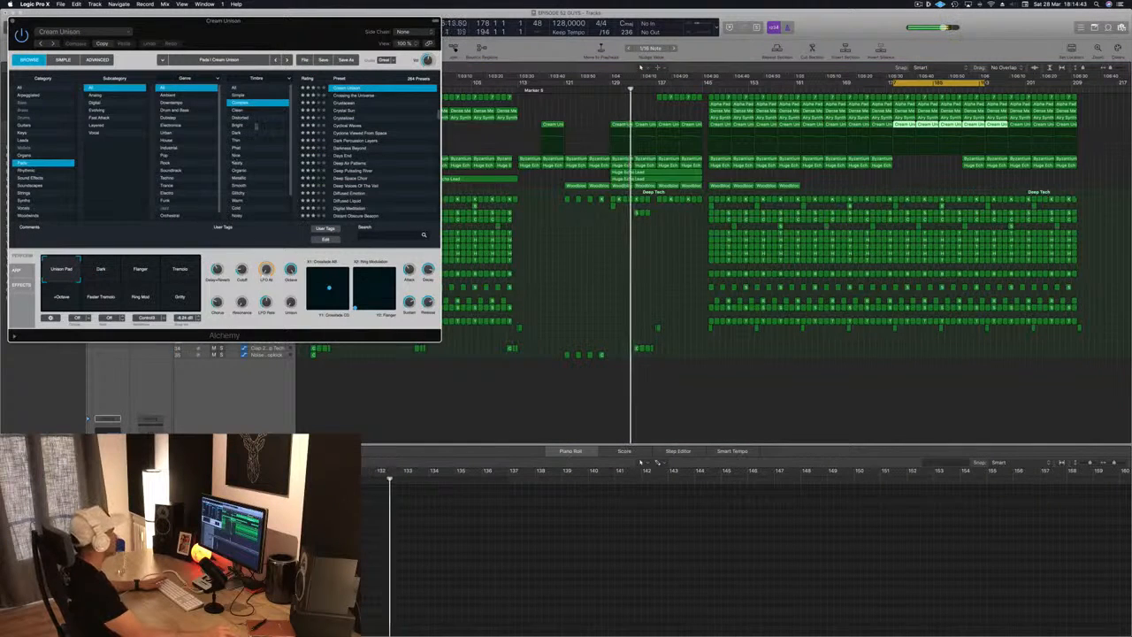
pyautogui.moveTo(302, 34); pyautogui.dragTo(744, 205)
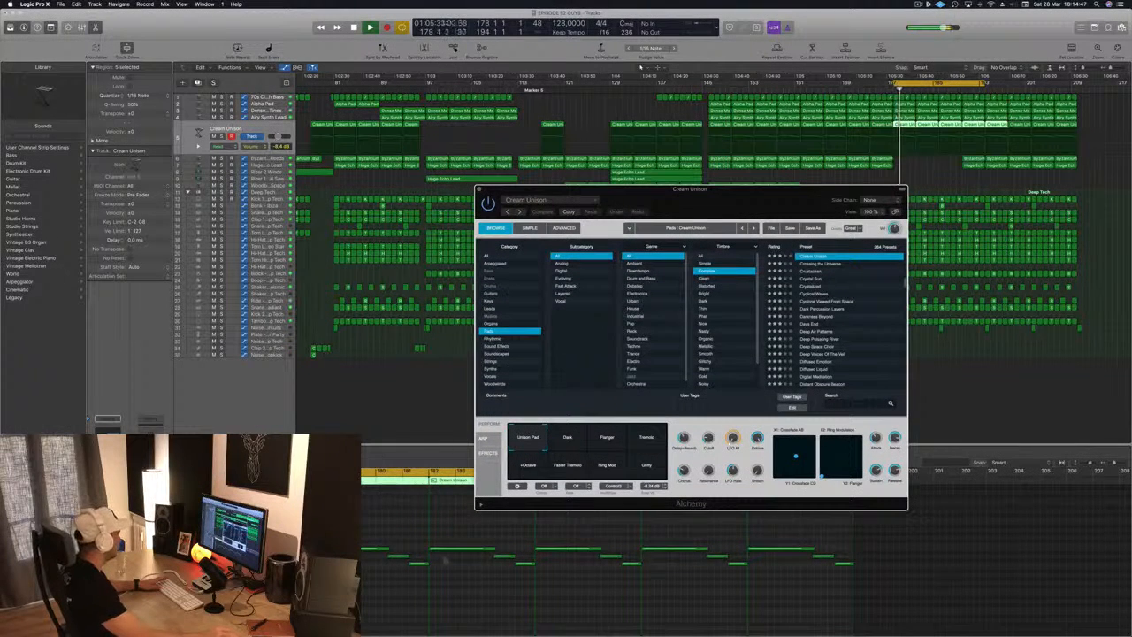
pyautogui.click(388, 616)
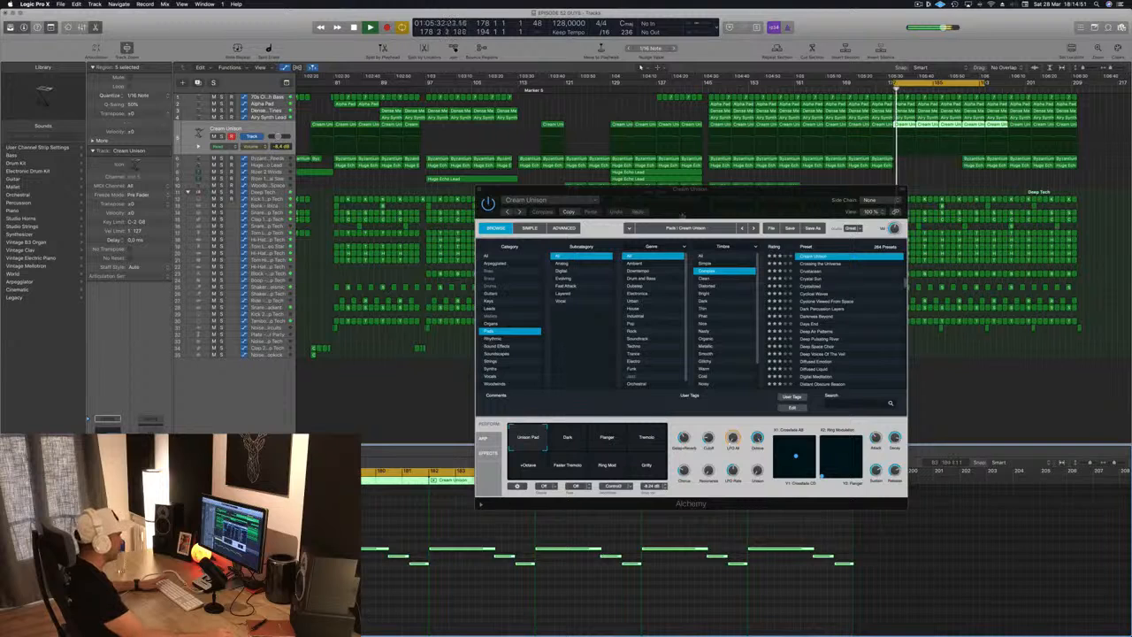
pyautogui.moveTo(682, 189); pyautogui.dragTo(617, 203)
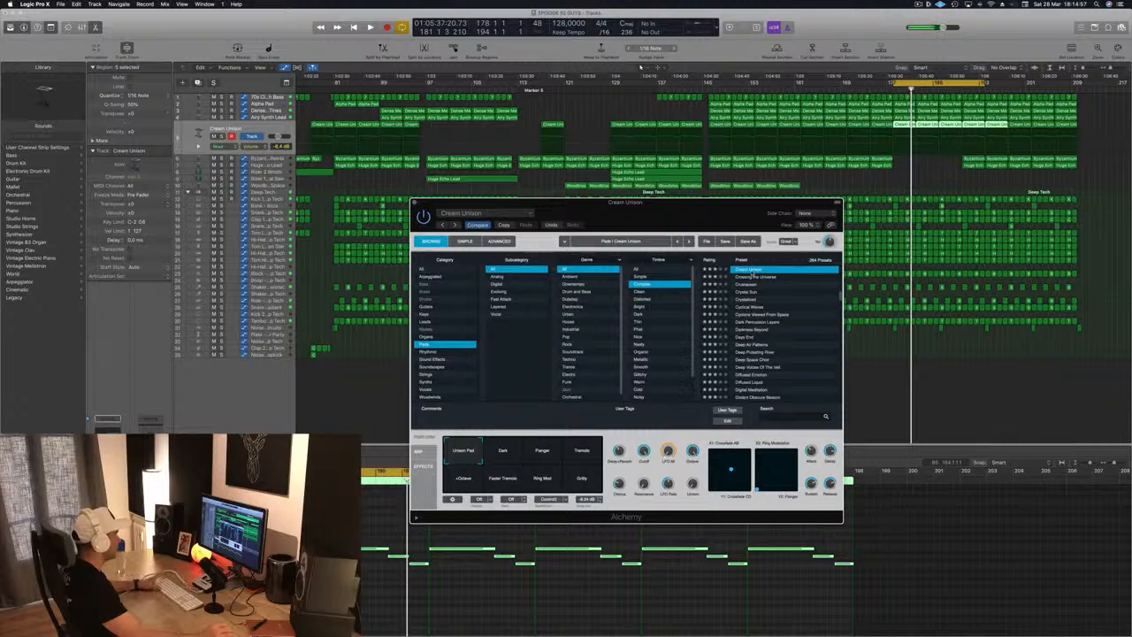
pyautogui.moveTo(412, 204); pyautogui.dragTo(388, 208)
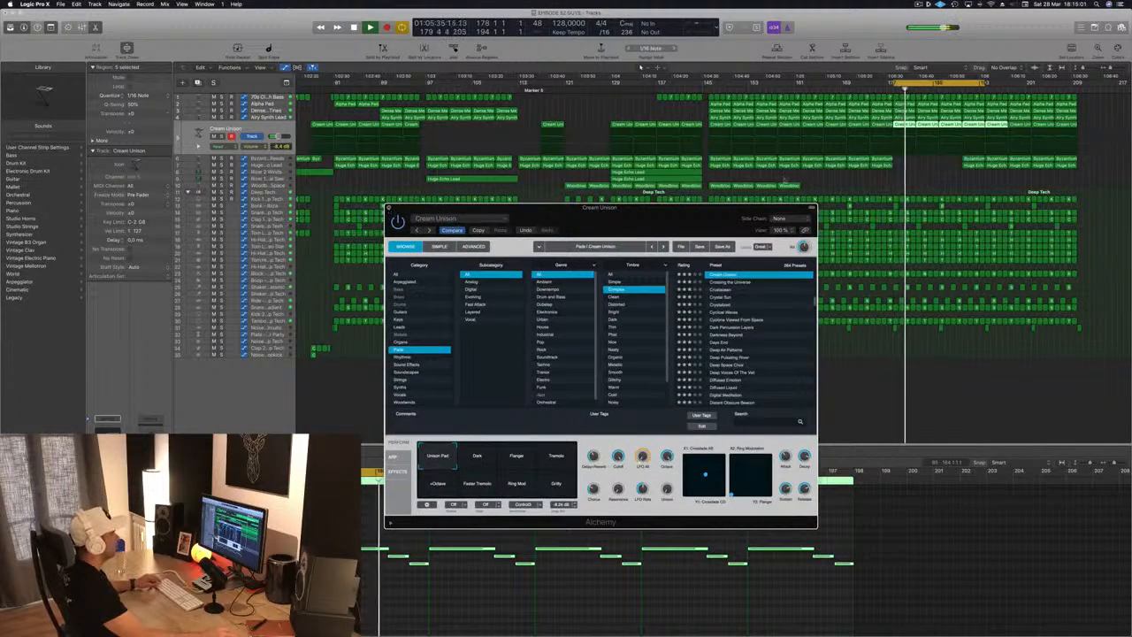
pyautogui.click(389, 208)
# Step: Delete the Byzantium Reeds and Huge Echo Lead regions from bar 190 onward, and the Cream Unison regions from bar 194 onward
pyautogui.hscroll(3, 964, 168)
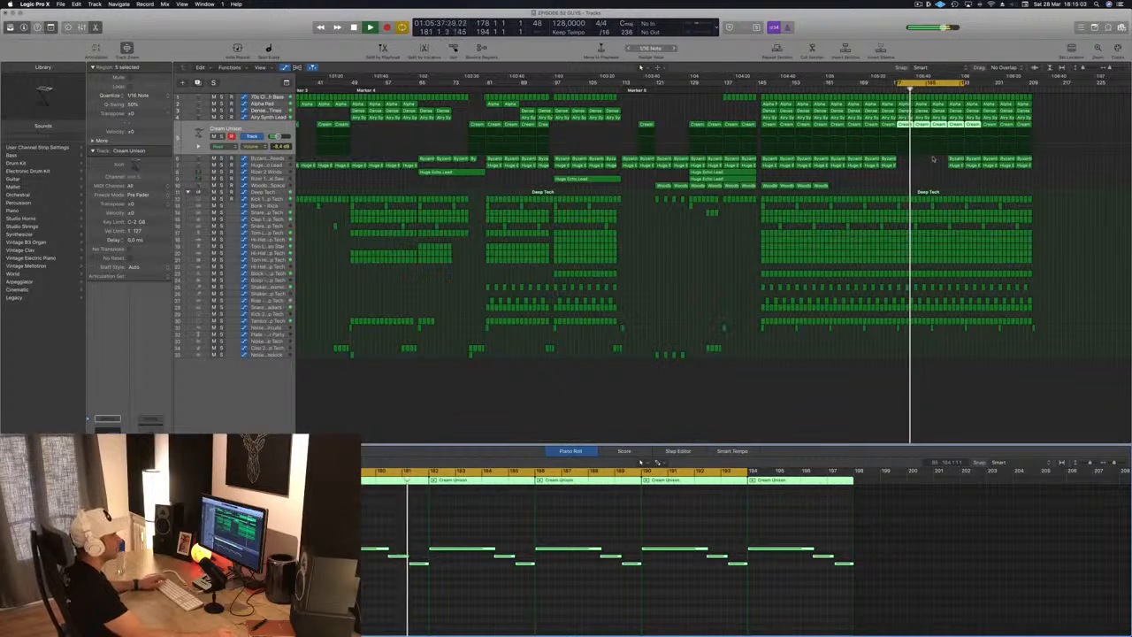
pyautogui.moveTo(964, 170); pyautogui.dragTo(1042, 157)
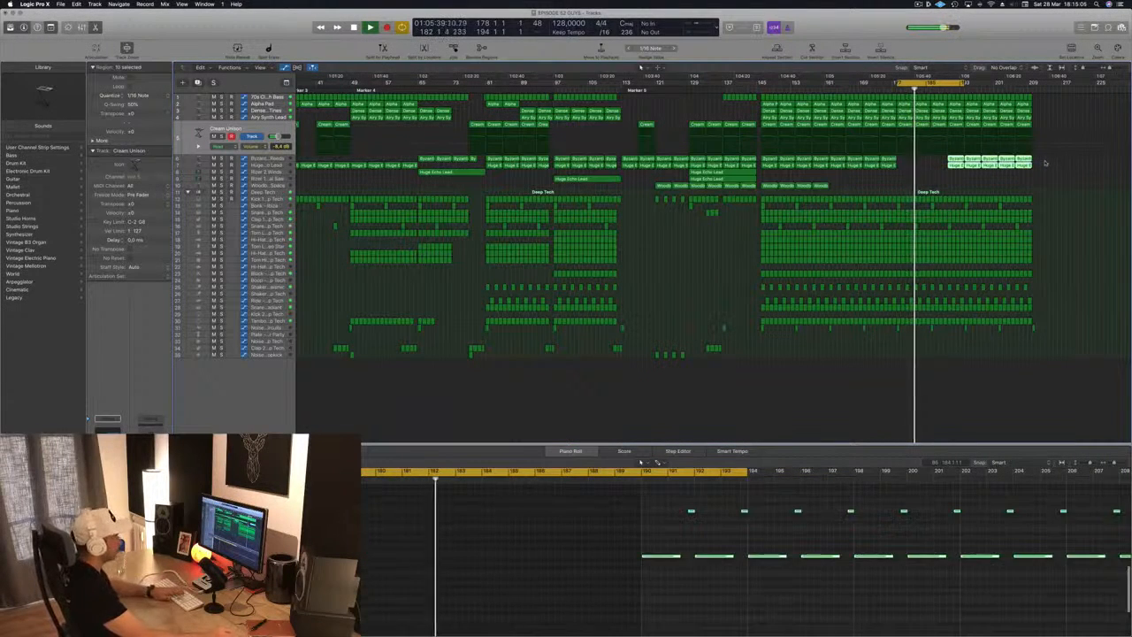
pyautogui.press('Delete')
pyautogui.moveTo(1054, 124); pyautogui.dragTo(977, 126)
pyautogui.press('Delete')
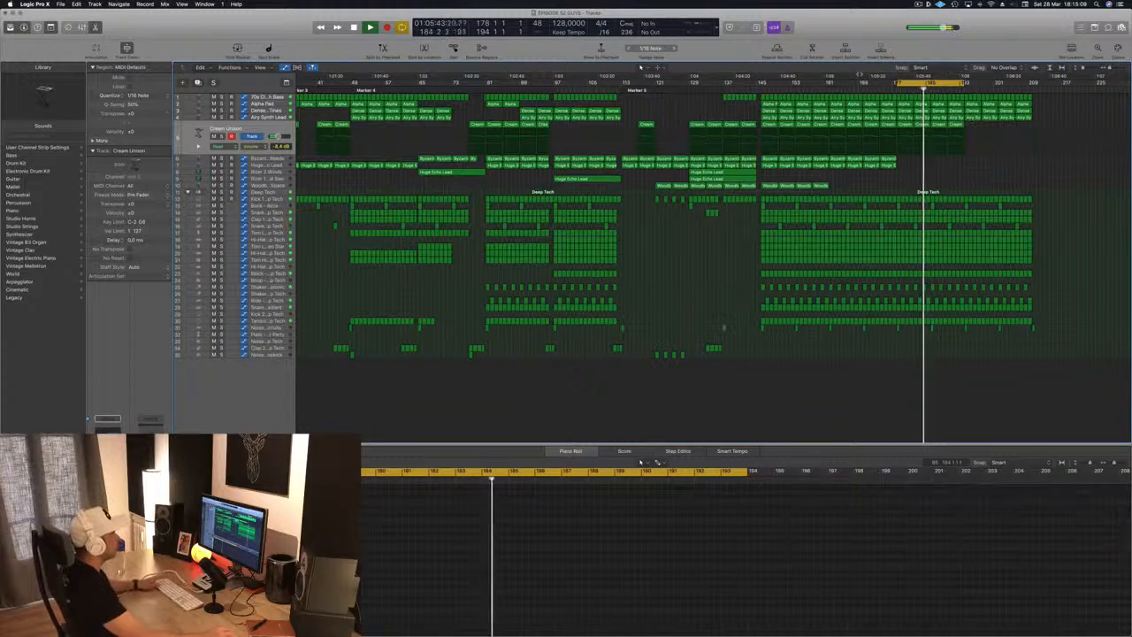
# Step: Delete the Cream Unison regions between bars 146 and 178
pyautogui.click(761, 85)
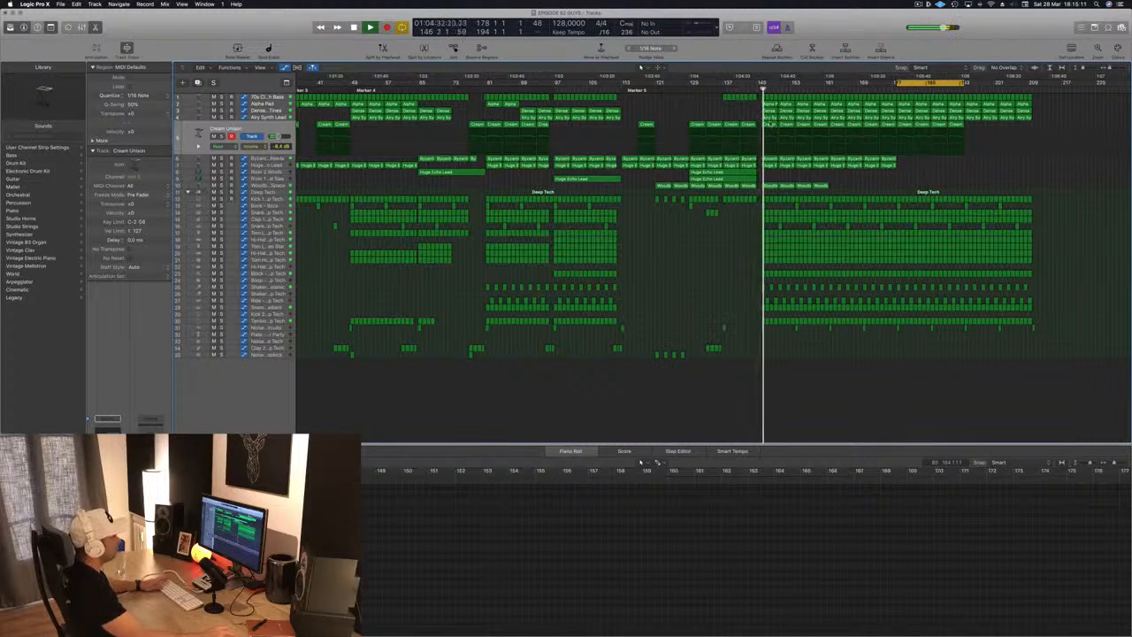
pyautogui.click(769, 126)
pyautogui.press('Right')
pyautogui.press('Right')
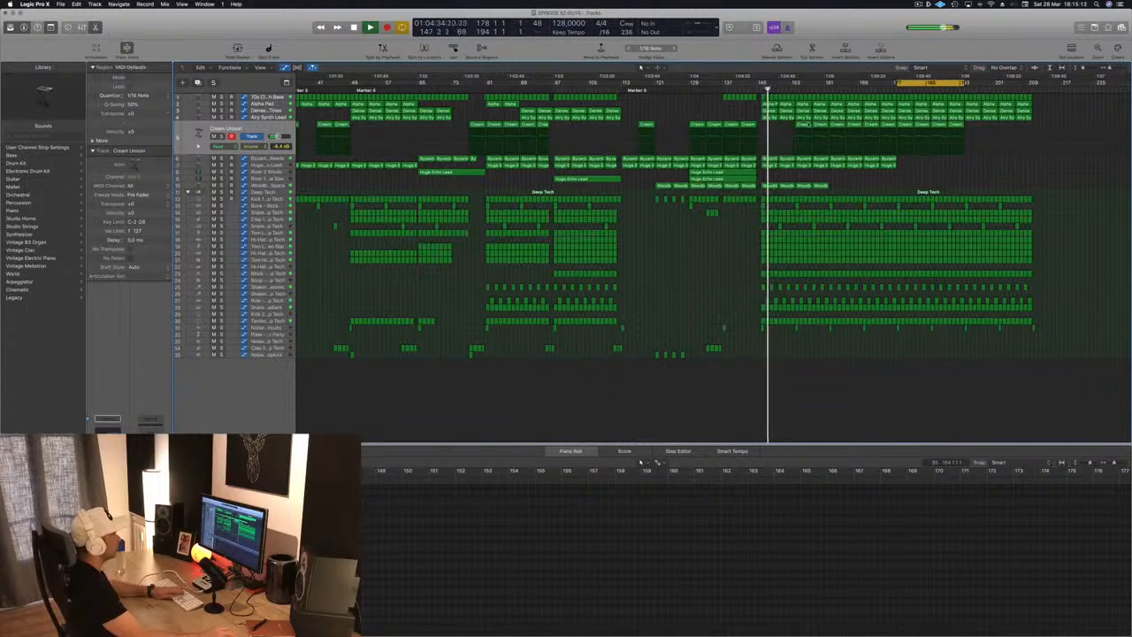
pyautogui.press('Delete')
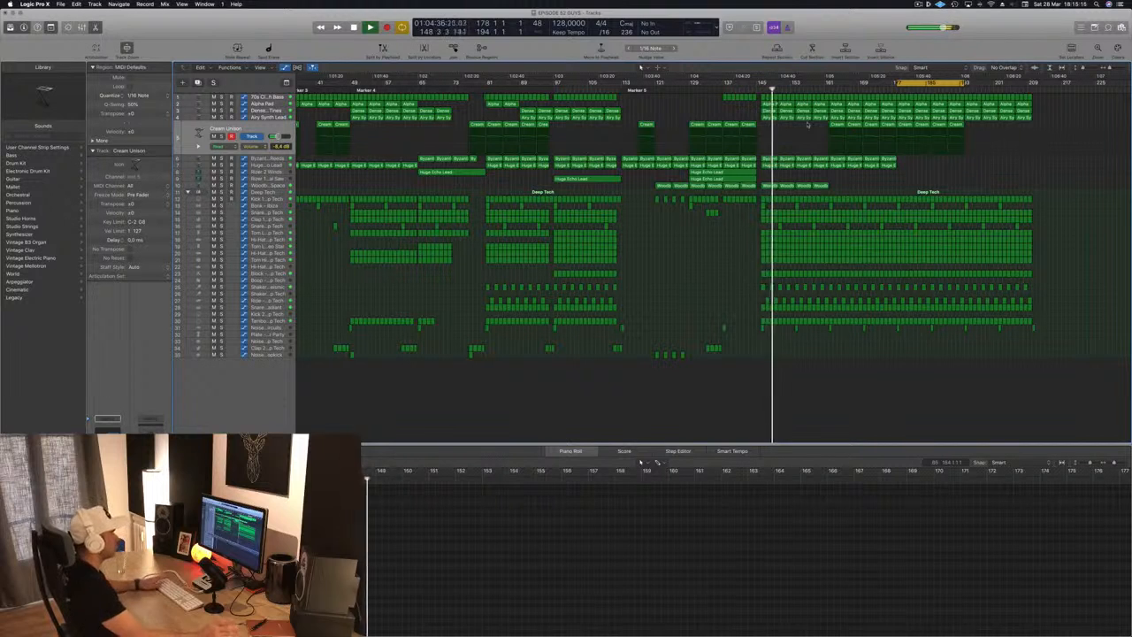
pyautogui.press('space')
pyautogui.press('space')
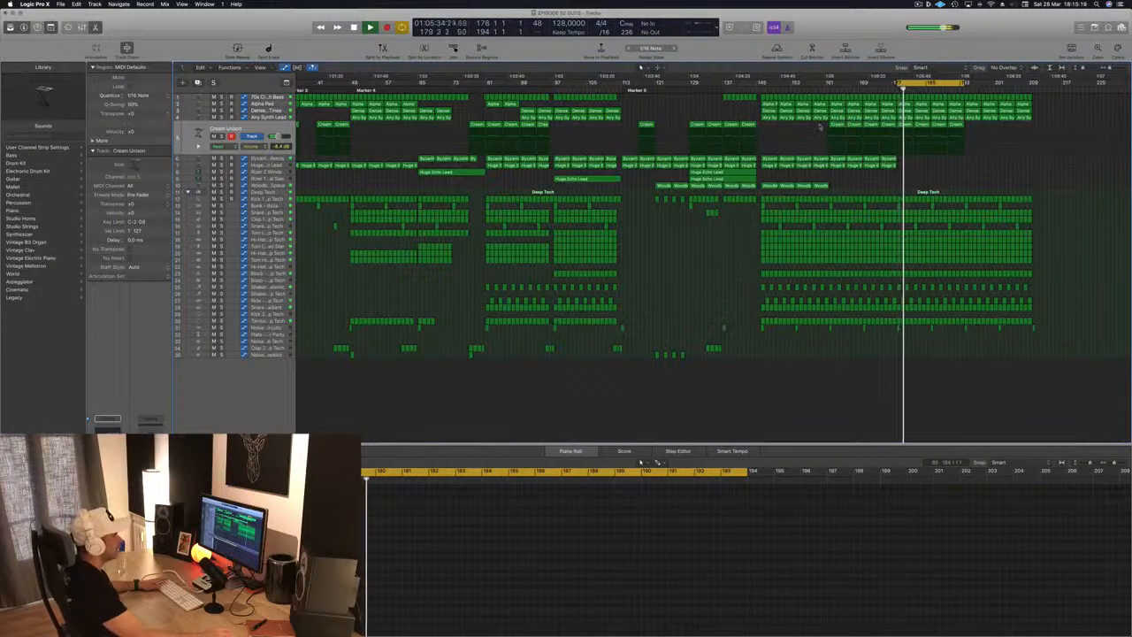
pyautogui.moveTo(819, 126); pyautogui.dragTo(894, 130)
pyautogui.press('Delete')
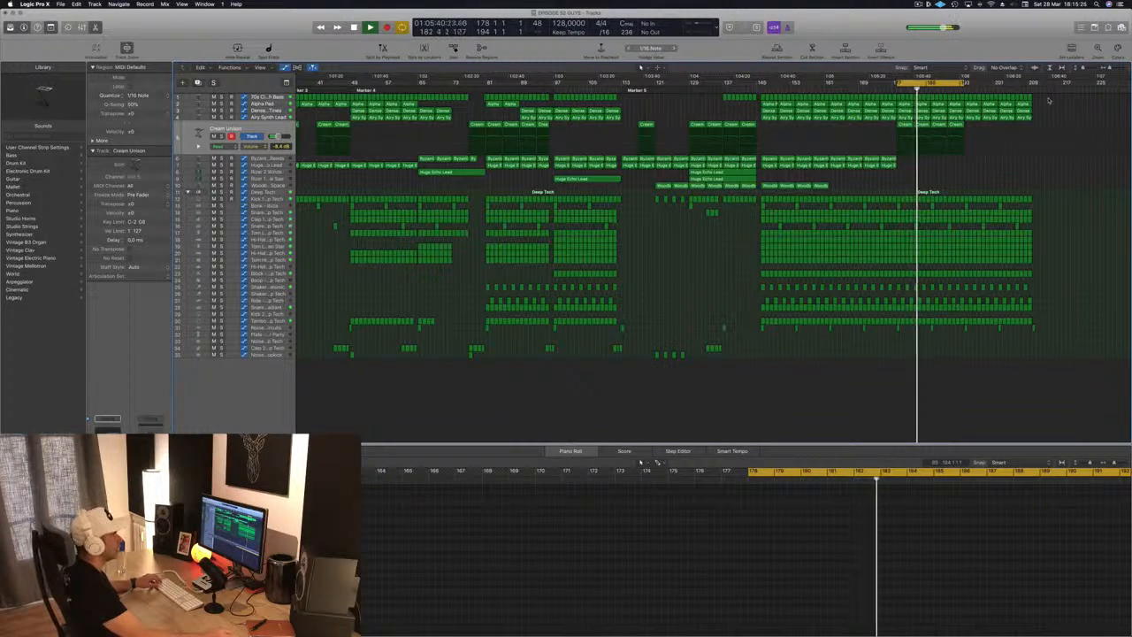
# Step: Remove the Alpha Pad regions and the Dense track's regions between bars 186 and 194
pyautogui.click(937, 118)
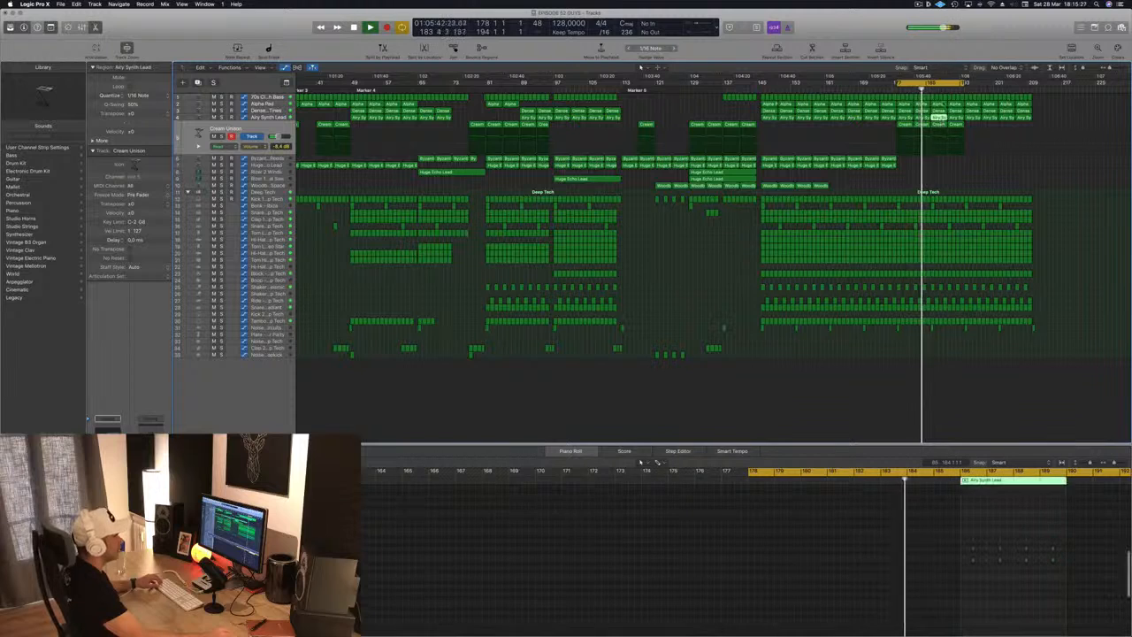
pyautogui.click(942, 105)
pyautogui.press('Delete')
pyautogui.click(940, 111)
pyautogui.press('Delete')
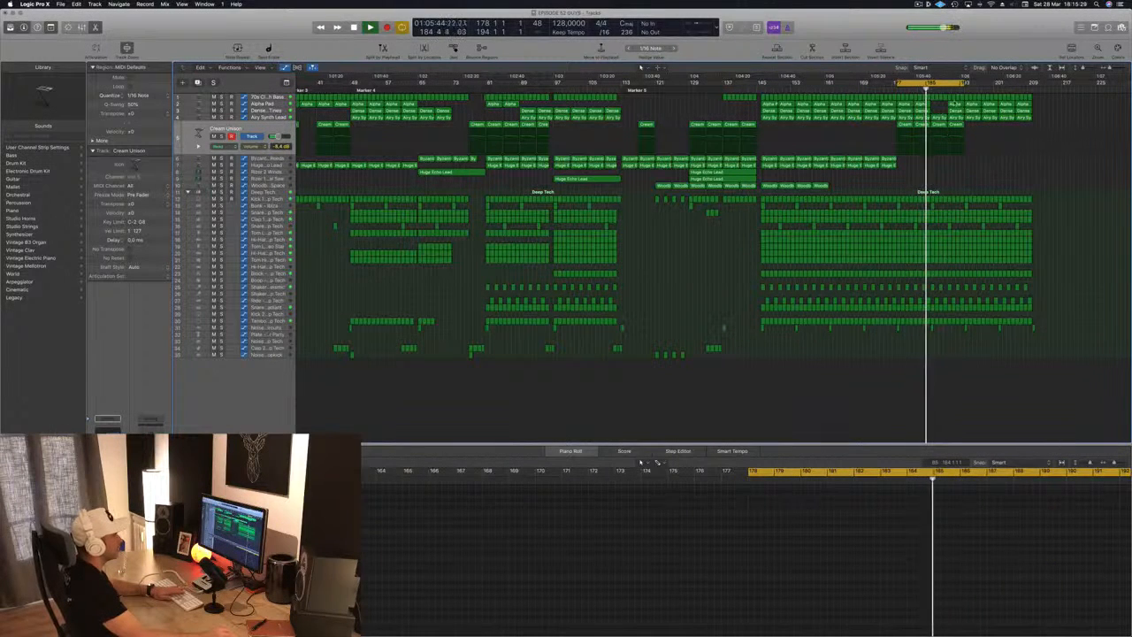
pyautogui.click(956, 104)
pyautogui.keyDown('shift'); pyautogui.click(955, 112); pyautogui.keyUp('shift')
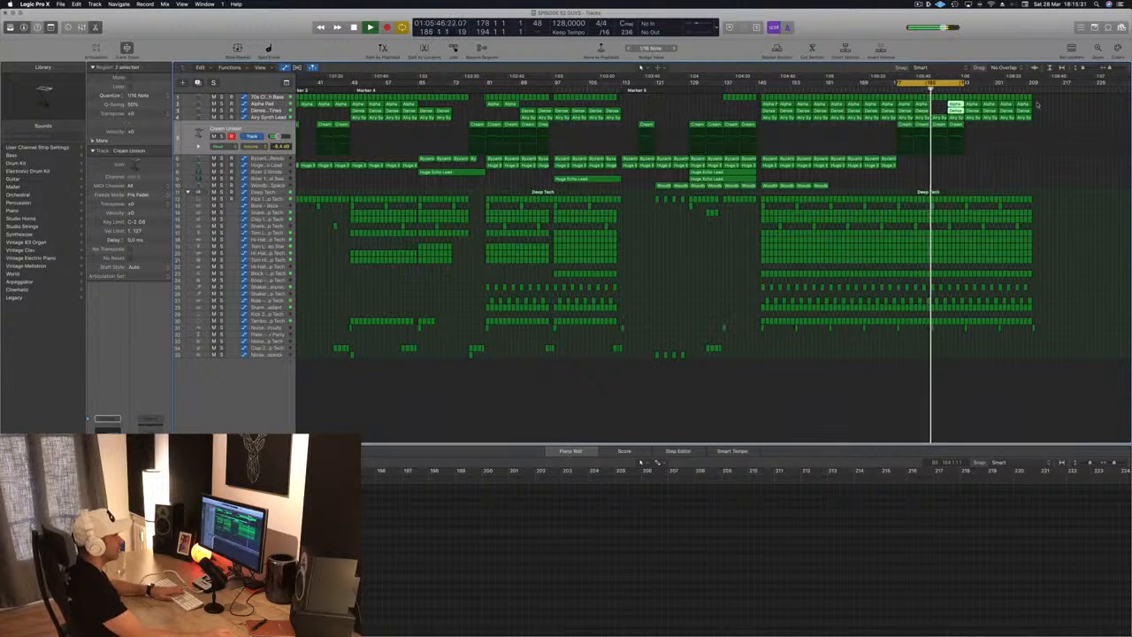
# Step: Delete the bass, Alpha Pad, Dense and Airy Synth Lead regions from bar 194 to the end of the drop
pyautogui.moveTo(1036, 105); pyautogui.dragTo(965, 104)
pyautogui.press('Delete')
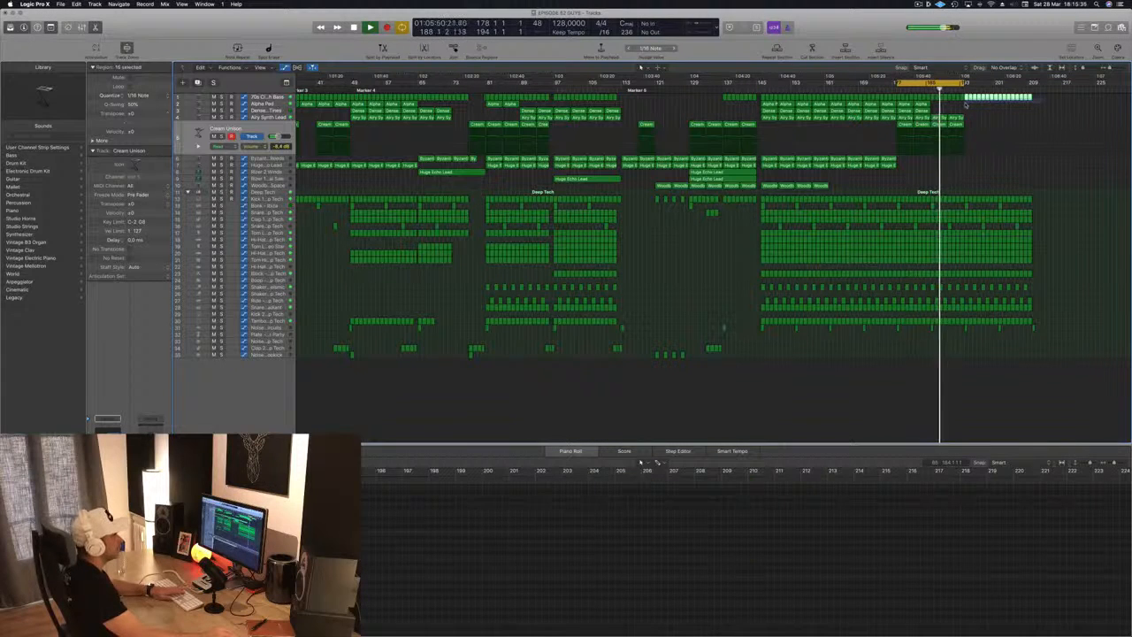
pyautogui.press('Delete')
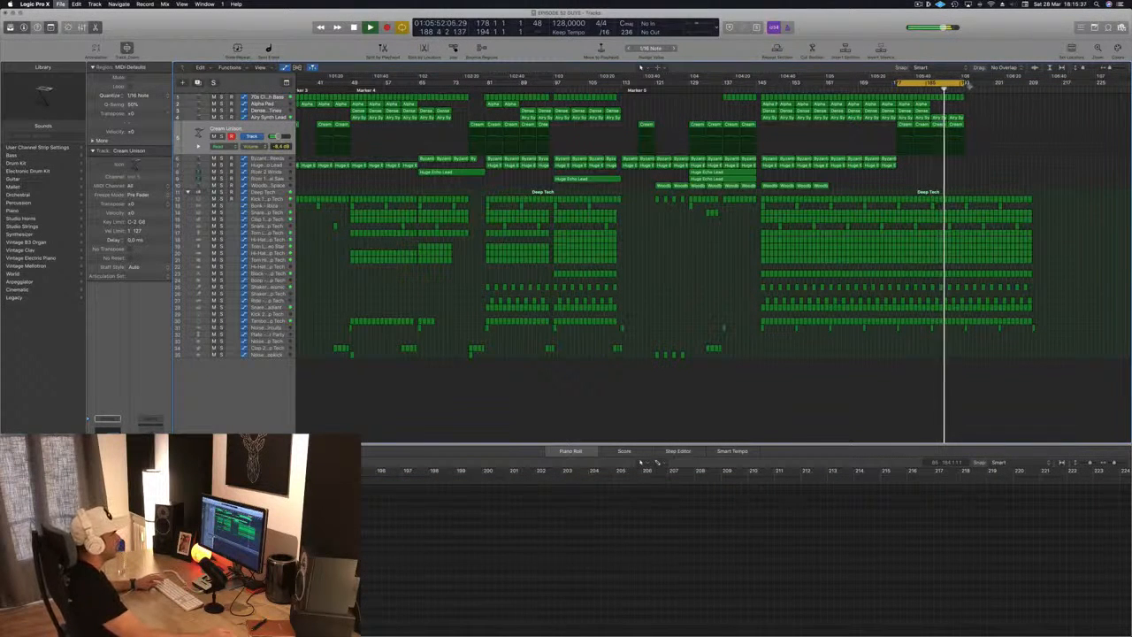
# Step: Extend the cycle range so it spans bars 20 to 211
pyautogui.moveTo(964, 83); pyautogui.dragTo(1035, 91)
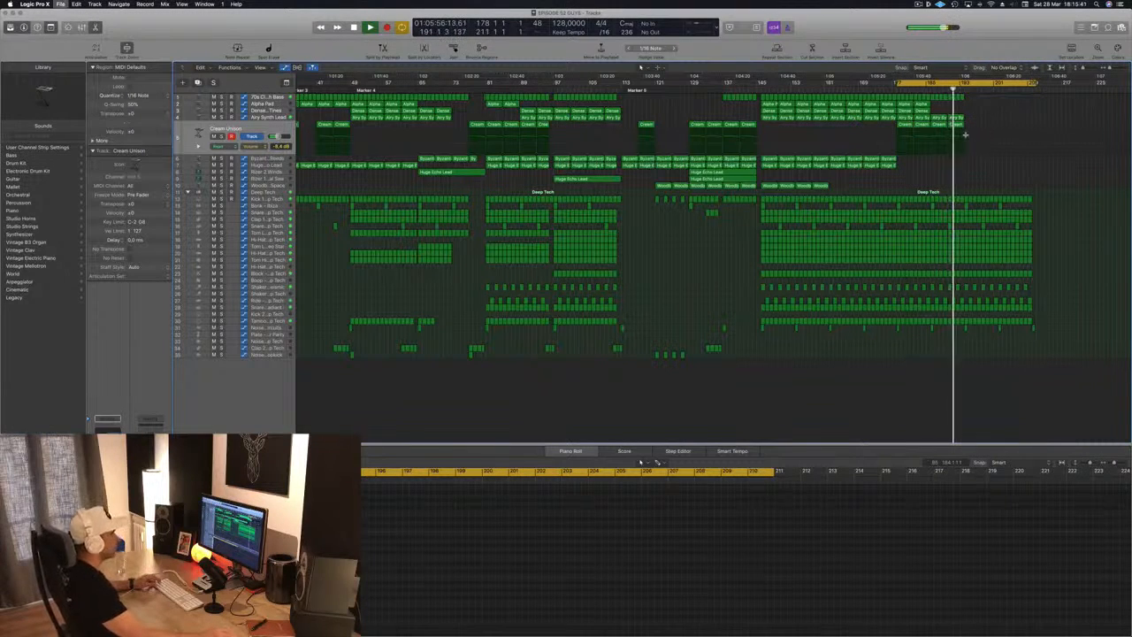
pyautogui.scroll(-1, 801, 145)
pyautogui.press('super+Down')
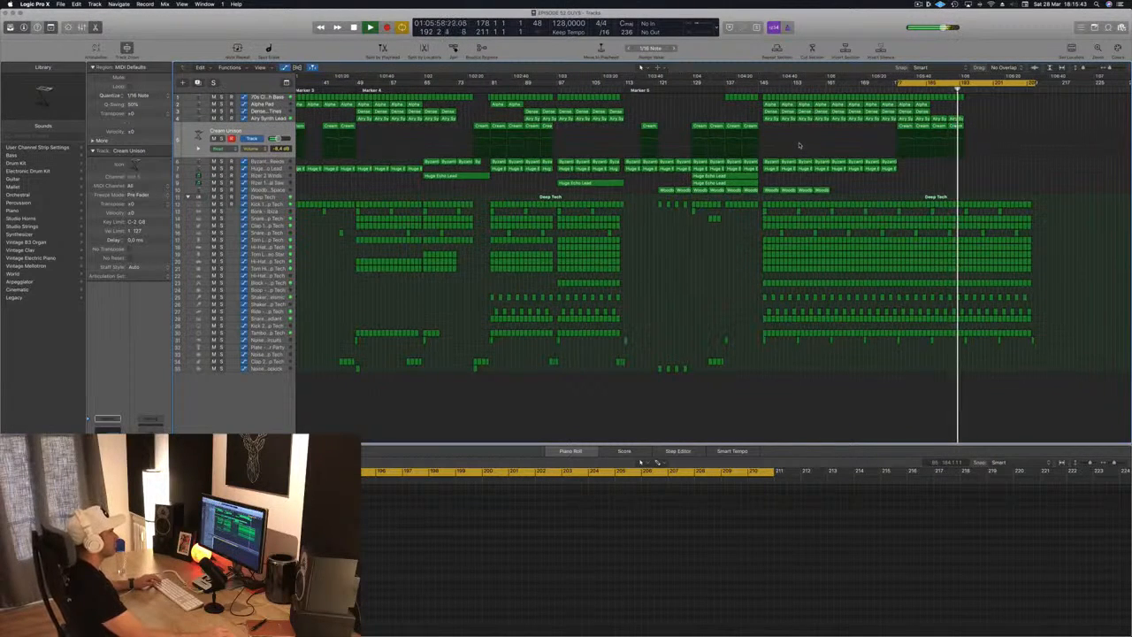
pyautogui.click(921, 6)
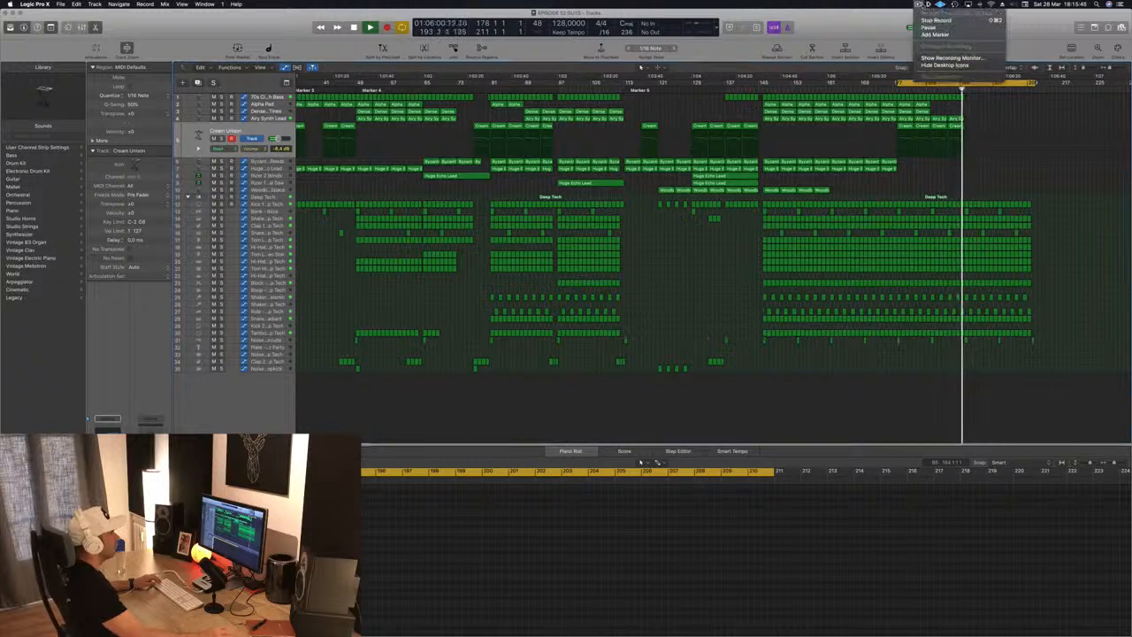
pyautogui.click(855, 35)
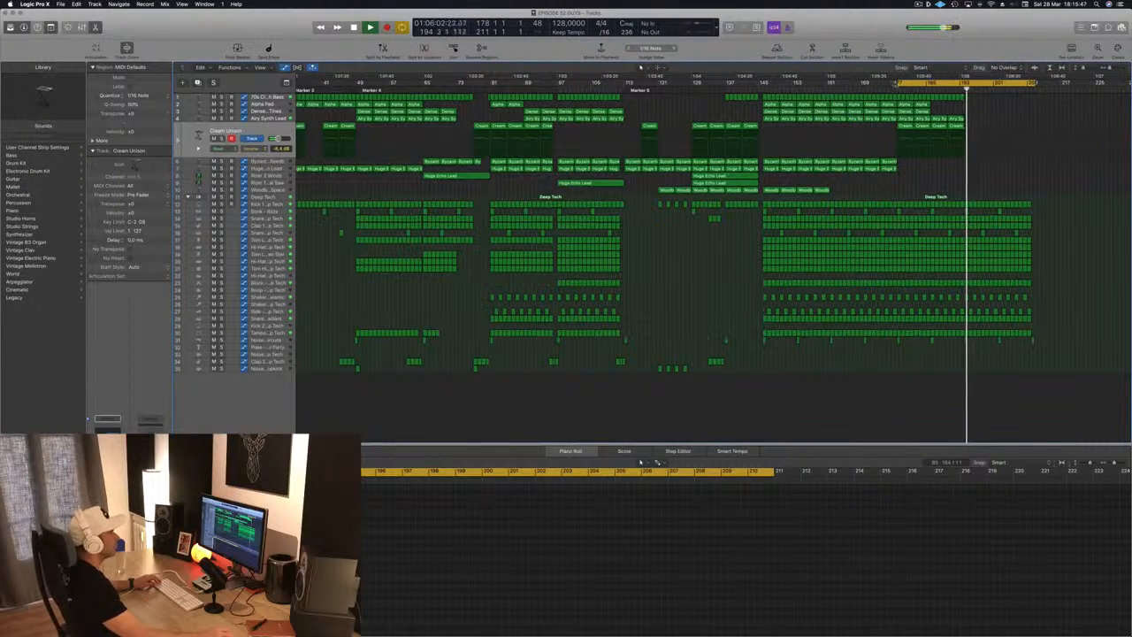
pyautogui.moveTo(896, 83); pyautogui.dragTo(244, 112)
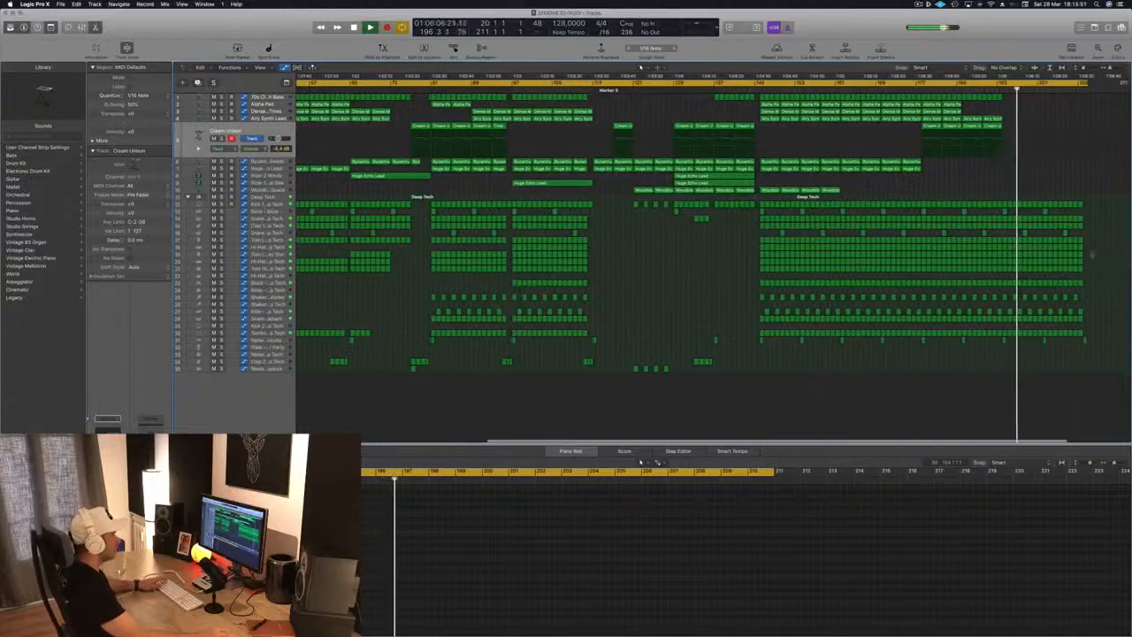
# Step: Delete the Tom Low - Video Star regions from bar 193 to the end of the drop
pyautogui.click(277, 250)
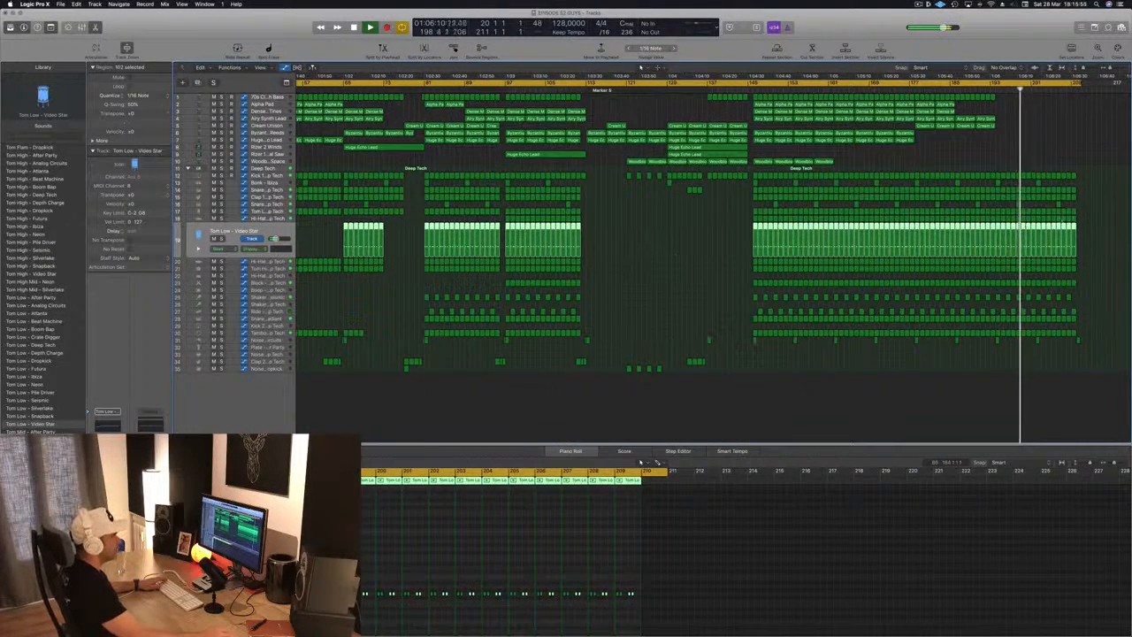
pyautogui.moveTo(1103, 228); pyautogui.dragTo(997, 232)
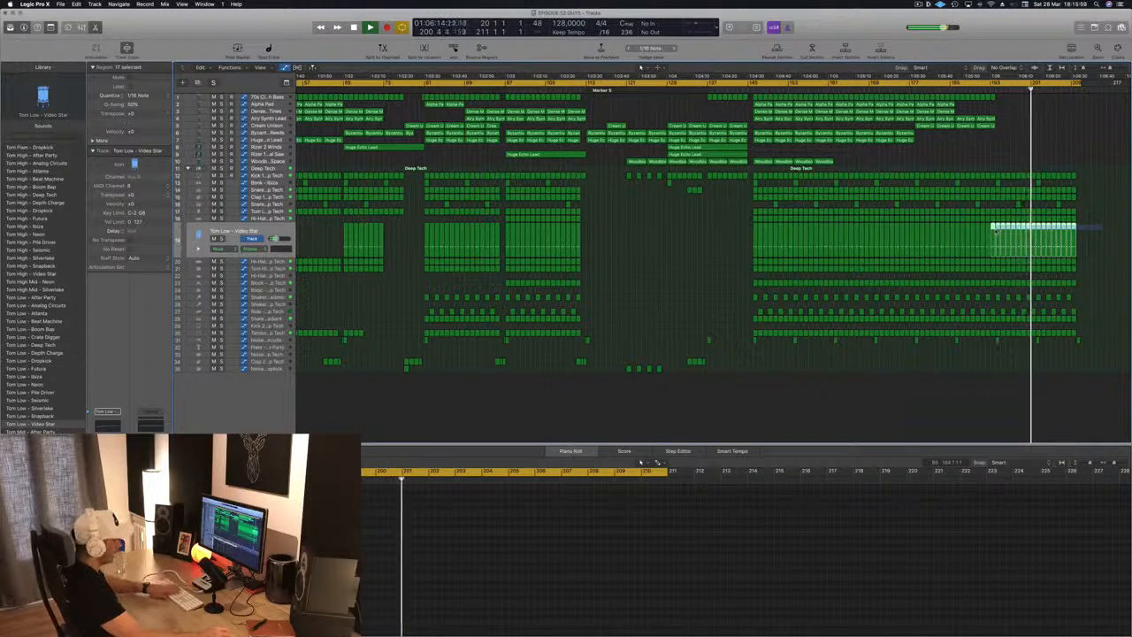
pyautogui.press('Delete')
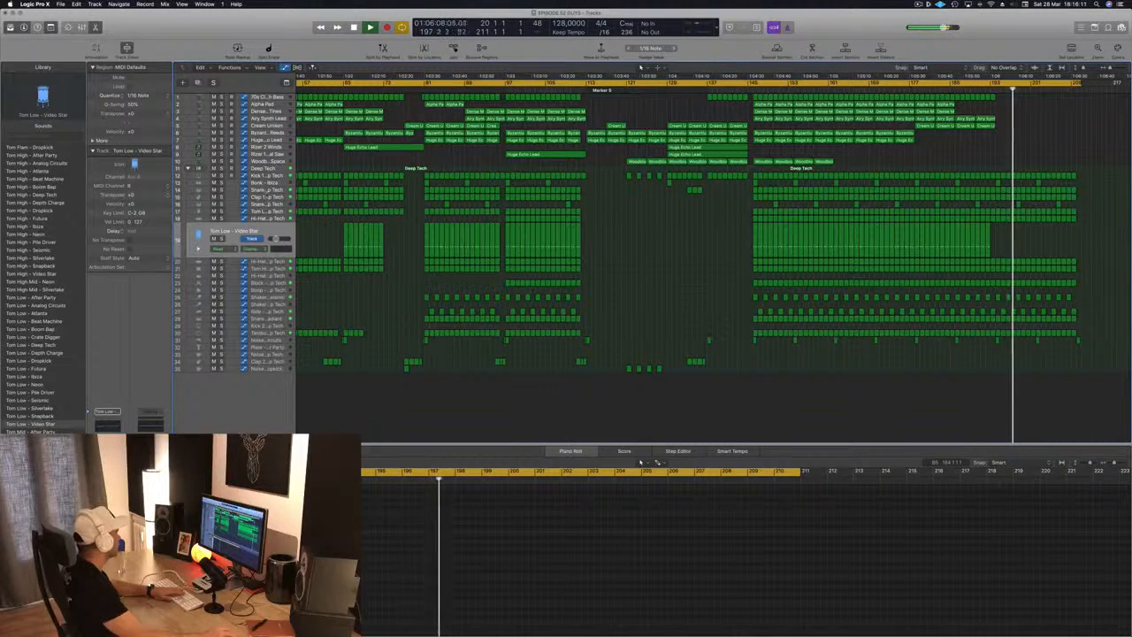
# Step: Audition the Tom Low - Deep Tech track on its own around bar 193, and delete its regions from there to the end of the drop
pyautogui.click(254, 182)
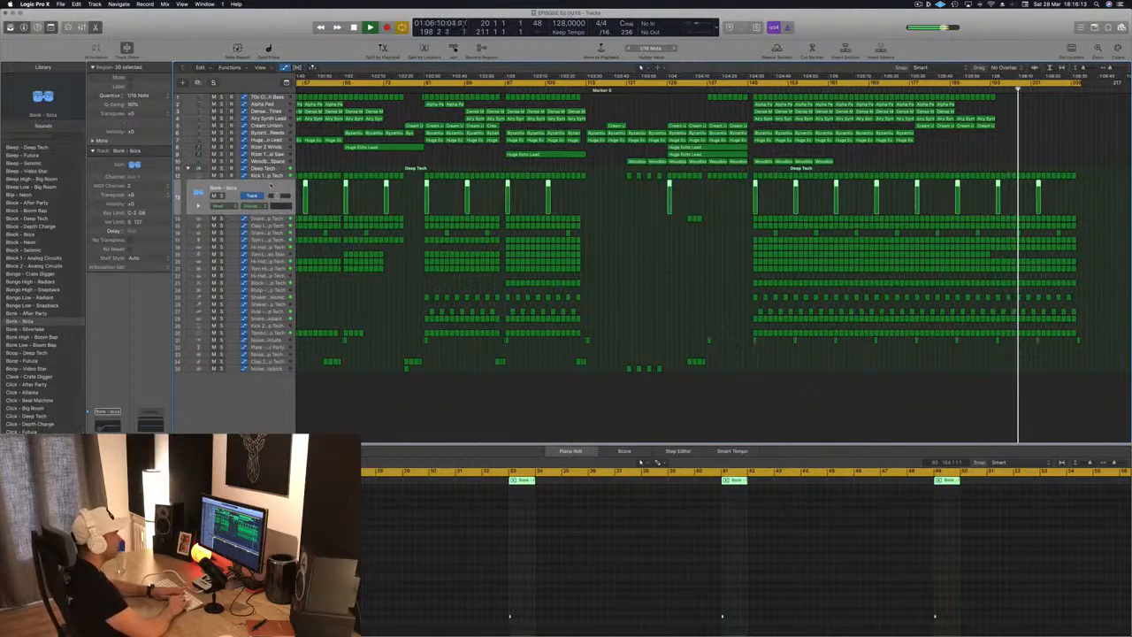
pyautogui.hscroll(-3, 707, 230)
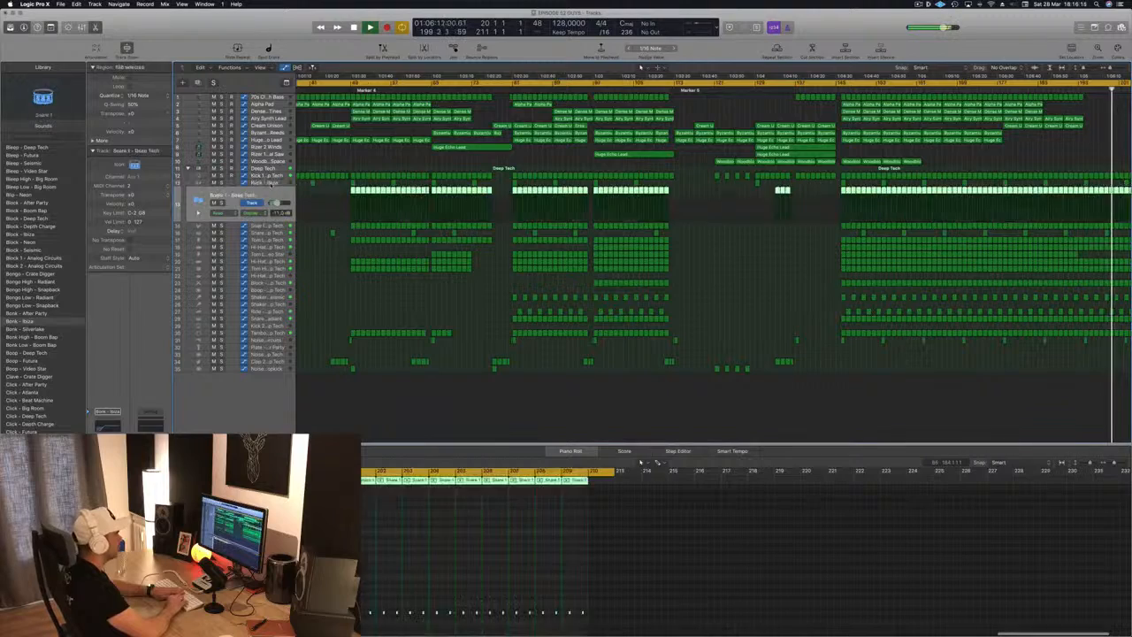
pyautogui.press('Down')
pyautogui.press('Down')
pyautogui.press('Down')
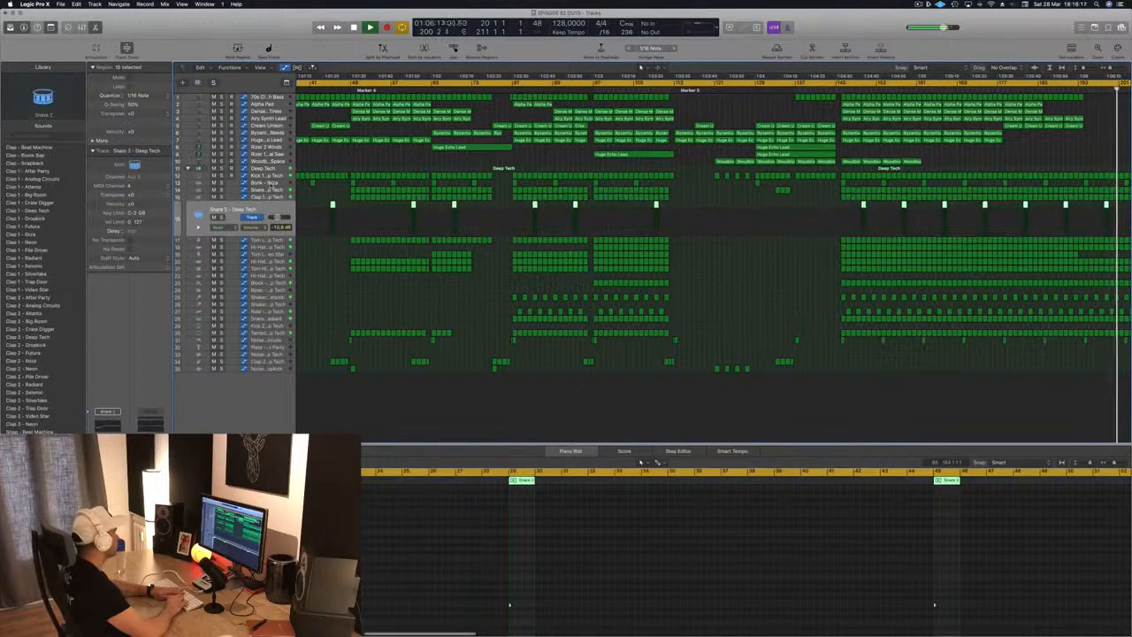
pyautogui.press('Down')
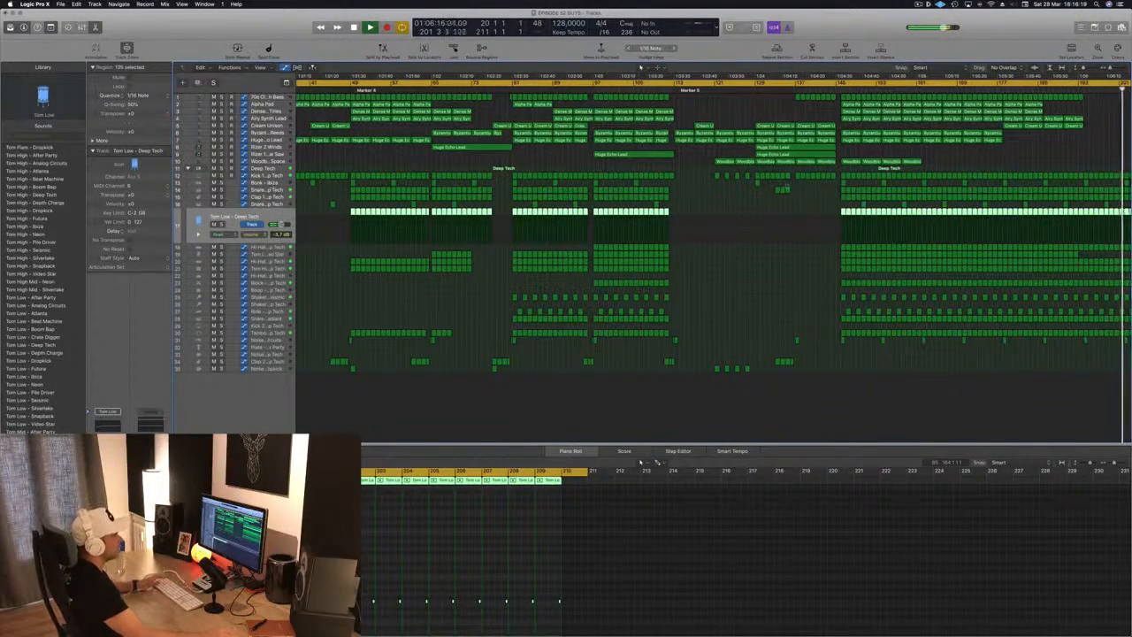
pyautogui.hscroll(5, 884, 221)
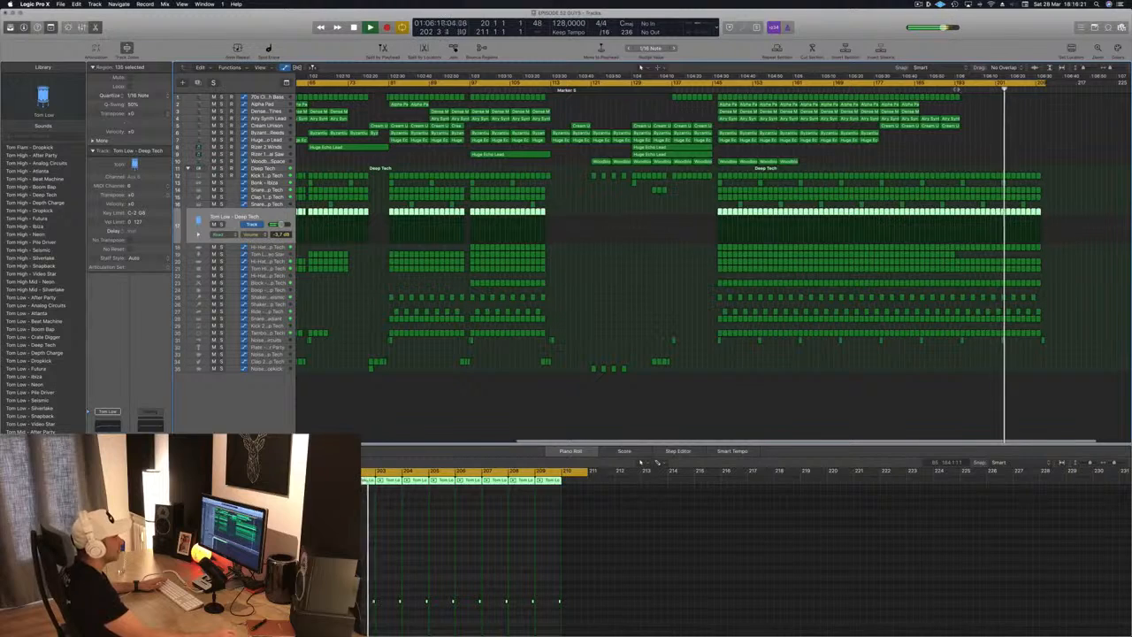
pyautogui.click(952, 89)
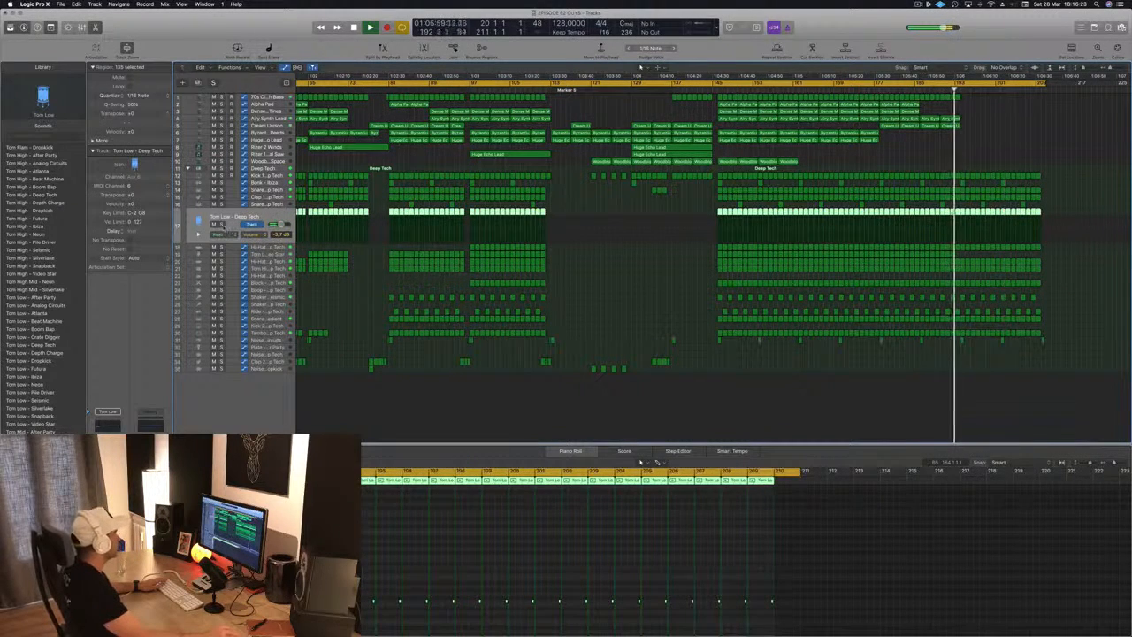
pyautogui.press('s')
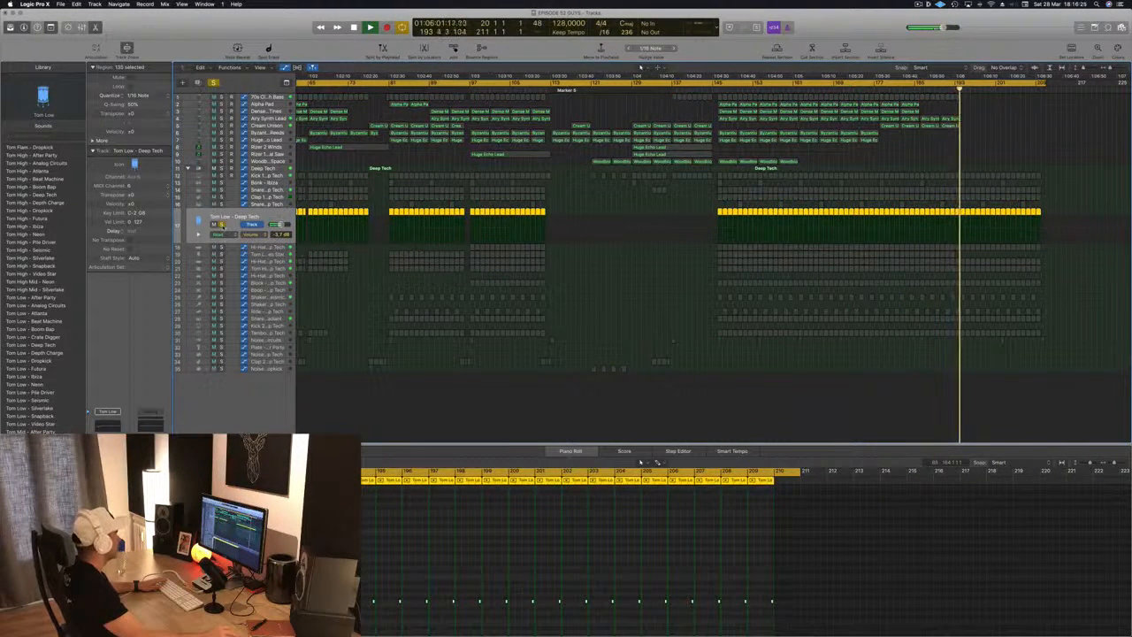
pyautogui.press('s')
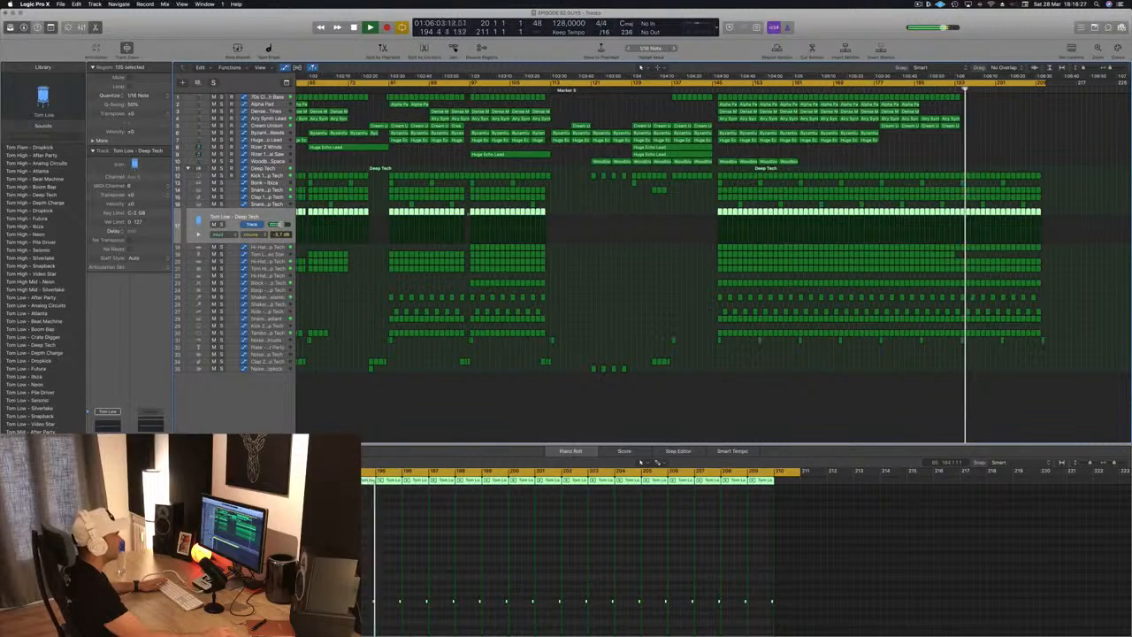
pyautogui.moveTo(1047, 213); pyautogui.dragTo(974, 213)
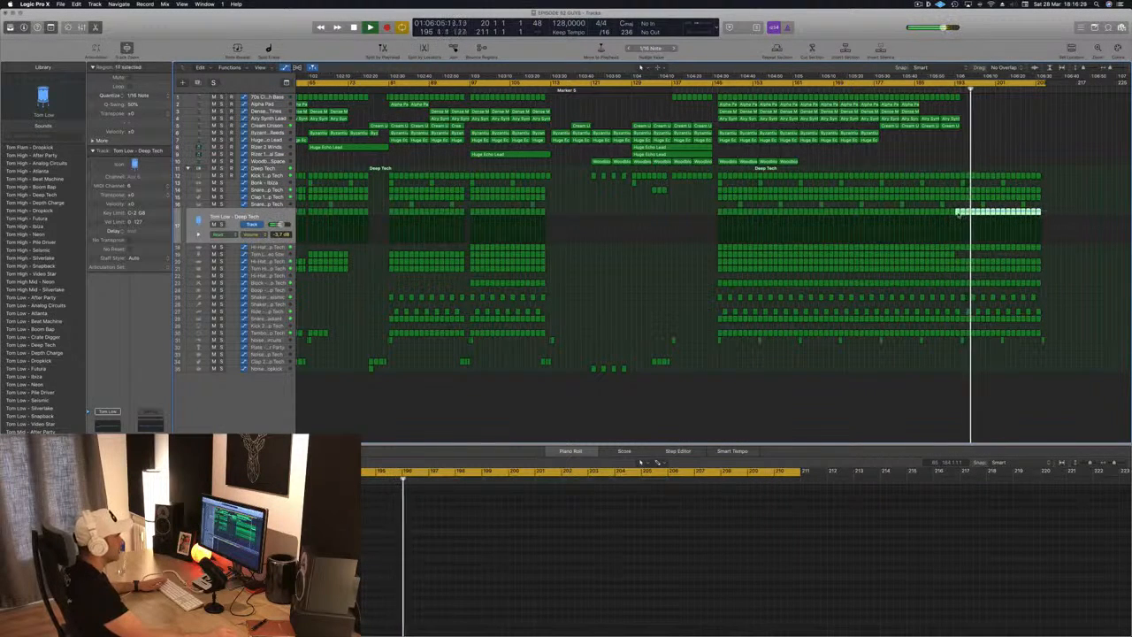
pyautogui.press('Delete')
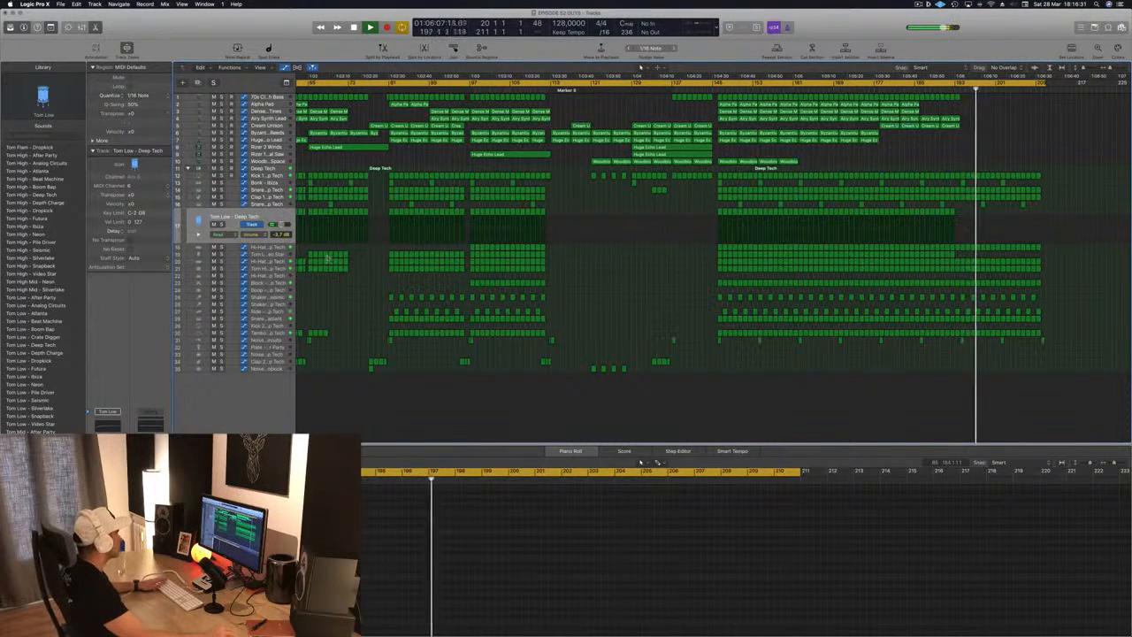
# Step: Delete the Tom High - Deep Tech regions from about bar 201 to the end of the drop
pyautogui.click(274, 256)
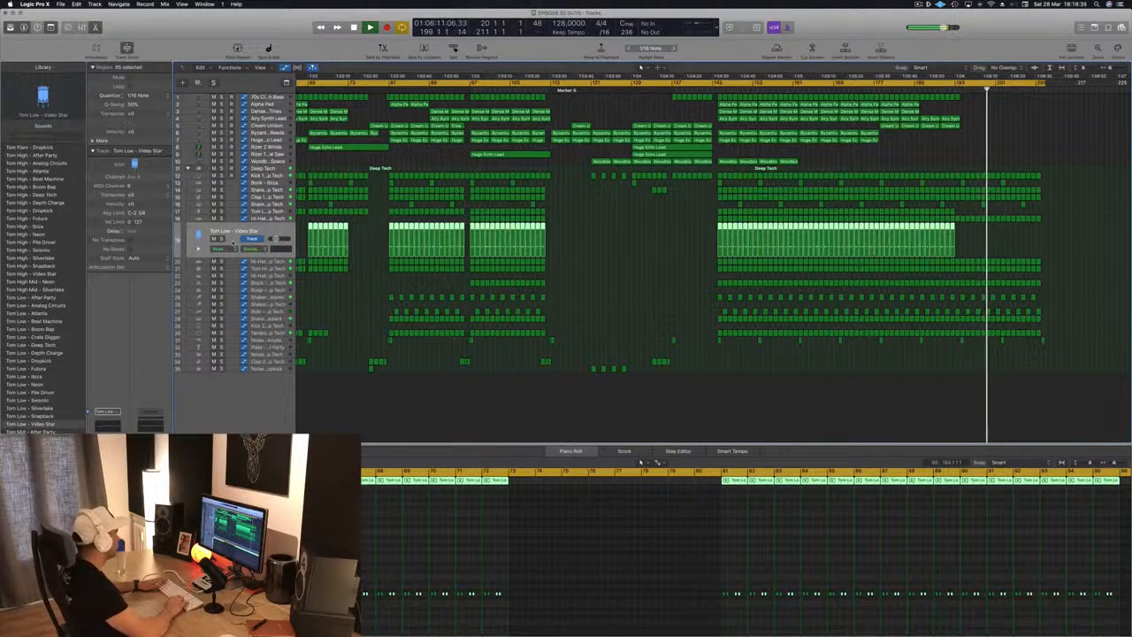
pyautogui.press('Down')
pyautogui.press('Down')
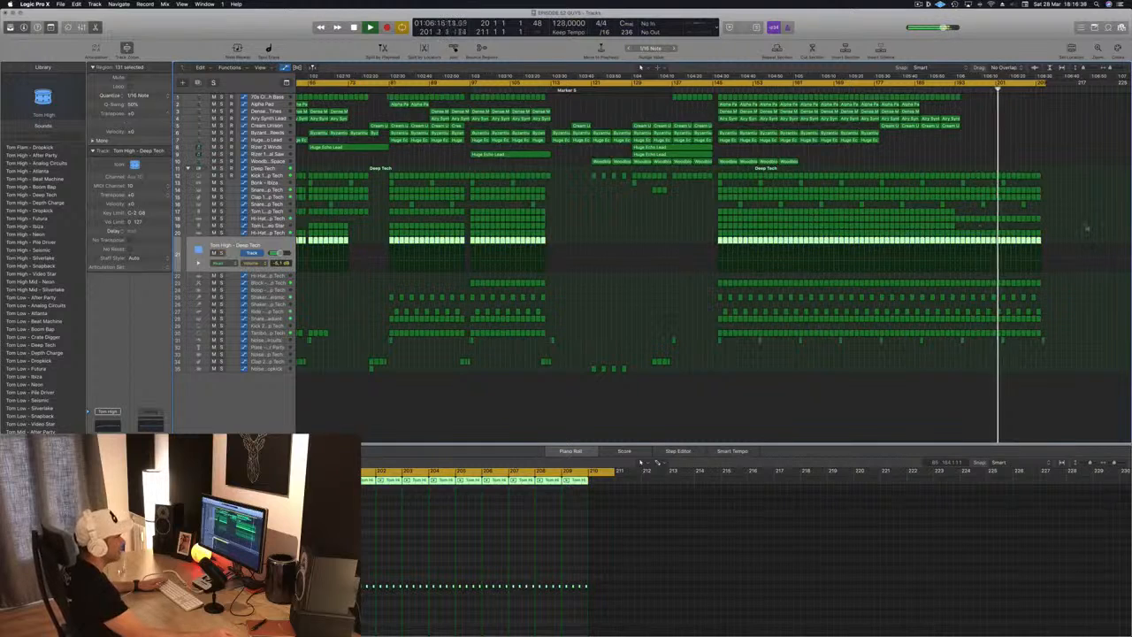
pyautogui.click(1063, 241)
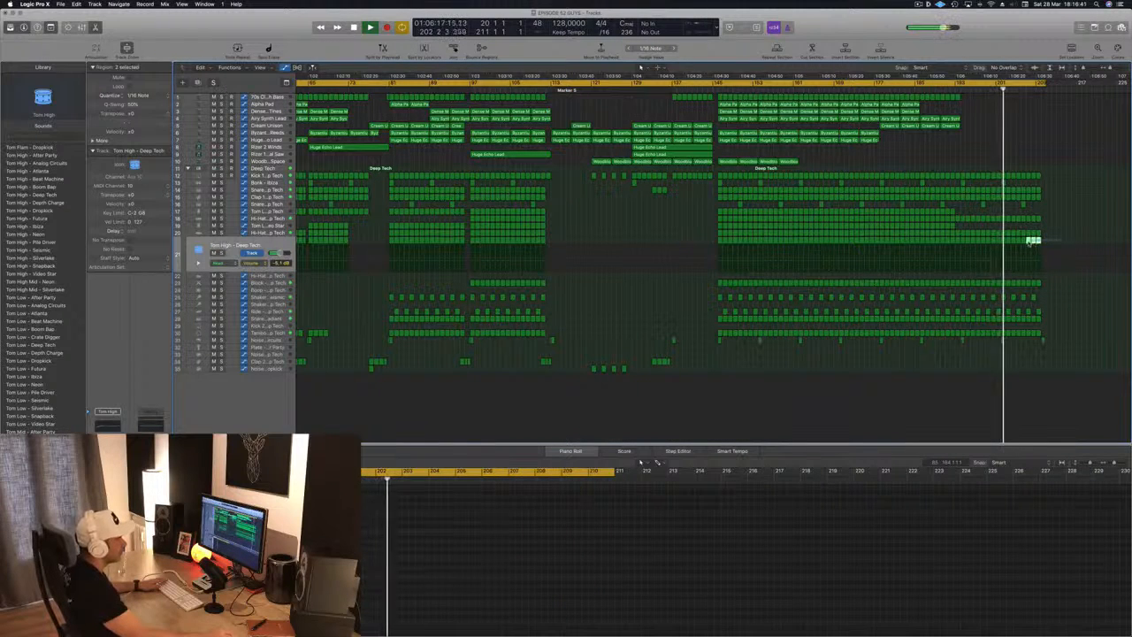
pyautogui.moveTo(1029, 242); pyautogui.dragTo(1003, 243)
pyautogui.press('Delete')
pyautogui.press('Delete')
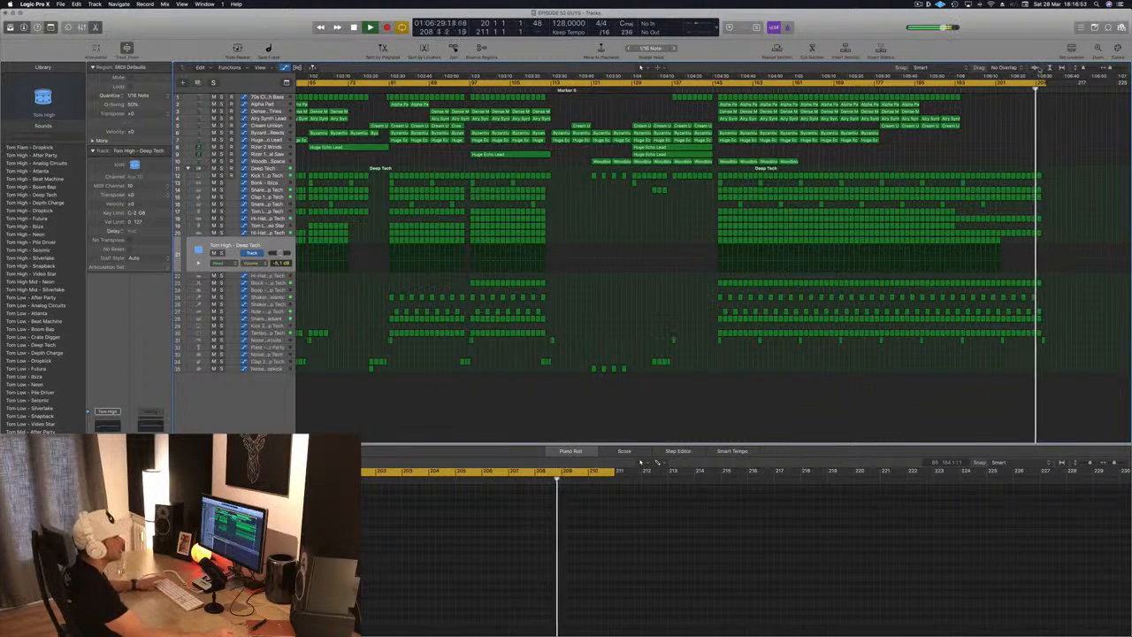
# Step: Extend the cycle range so it spans bars 1 to 214, and return the playhead to the start of the song
pyautogui.moveTo(1044, 83); pyautogui.dragTo(1063, 85)
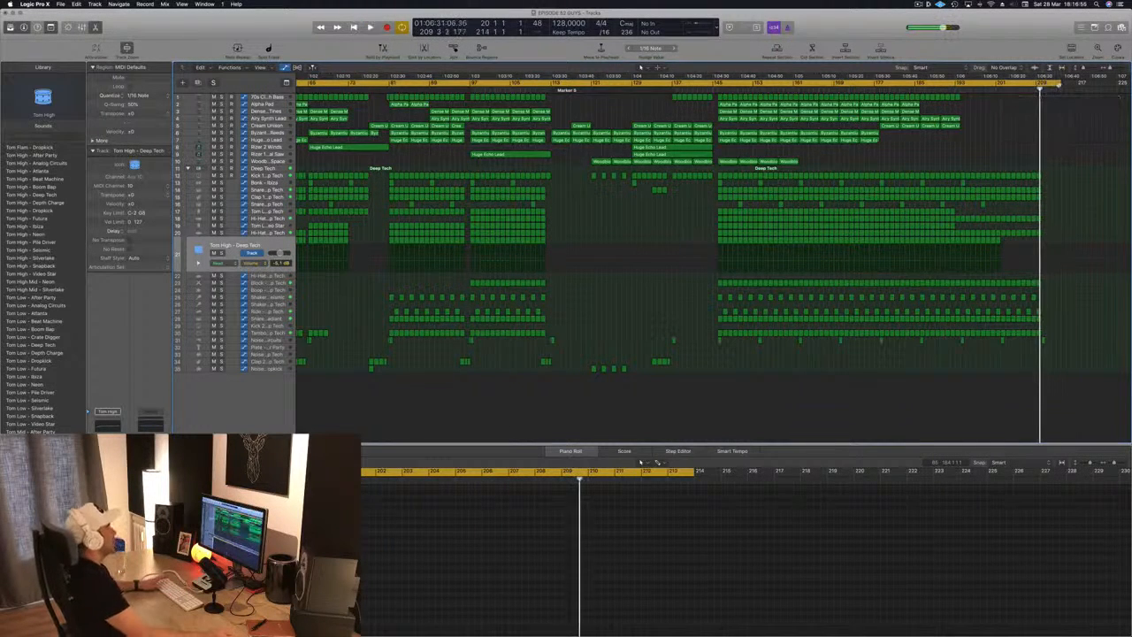
pyautogui.press('Return')
pyautogui.press('super+Left')
pyautogui.press('super+Left')
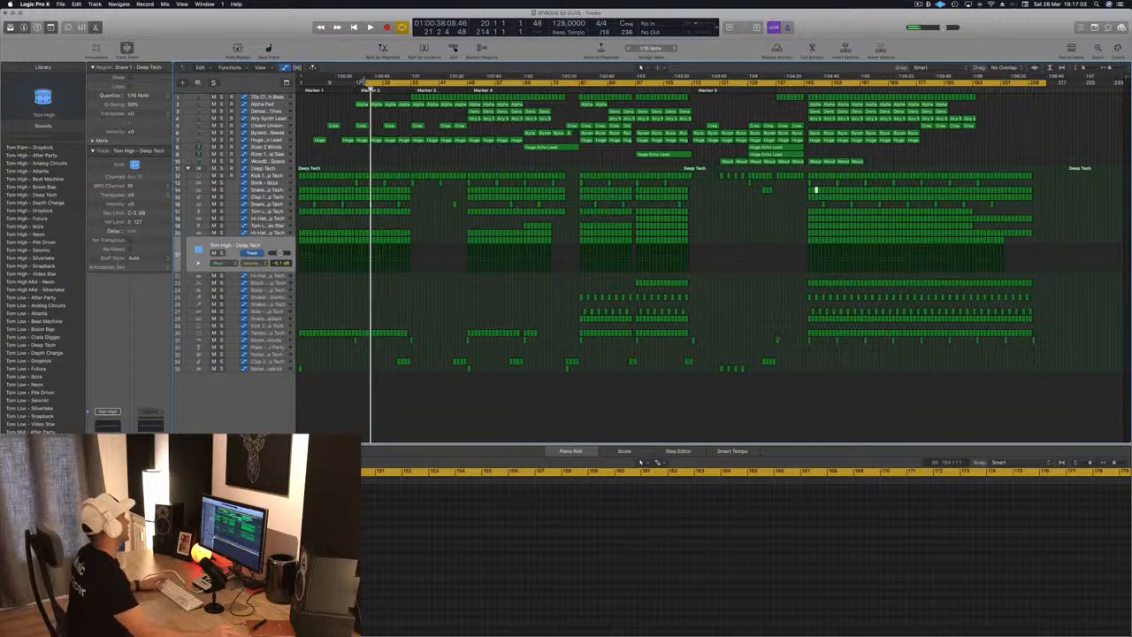
pyautogui.press('Return')
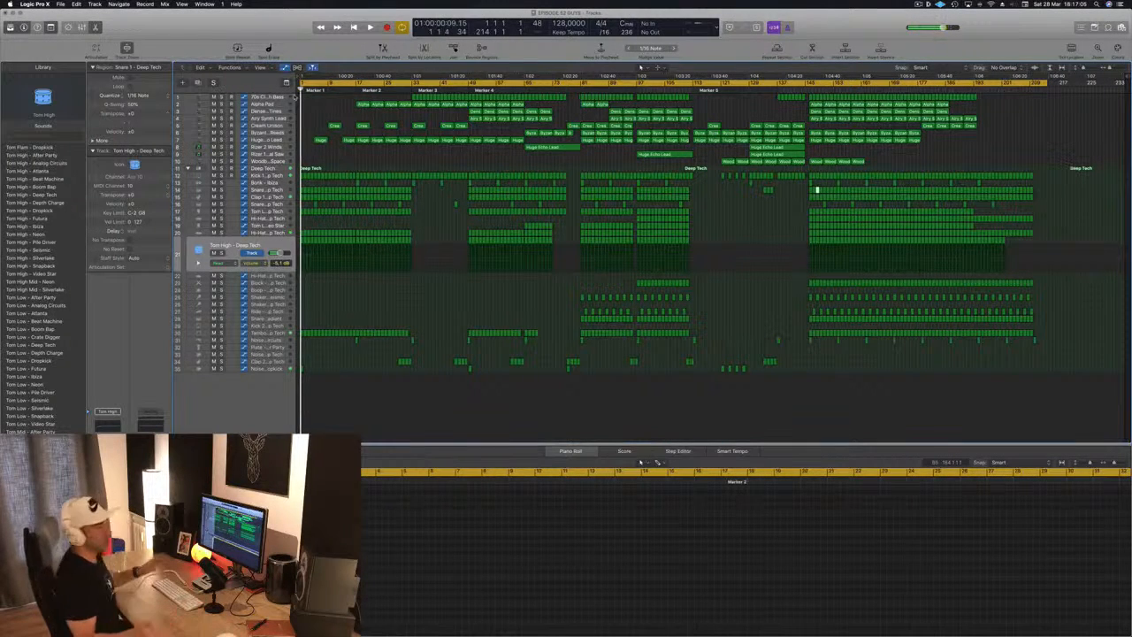